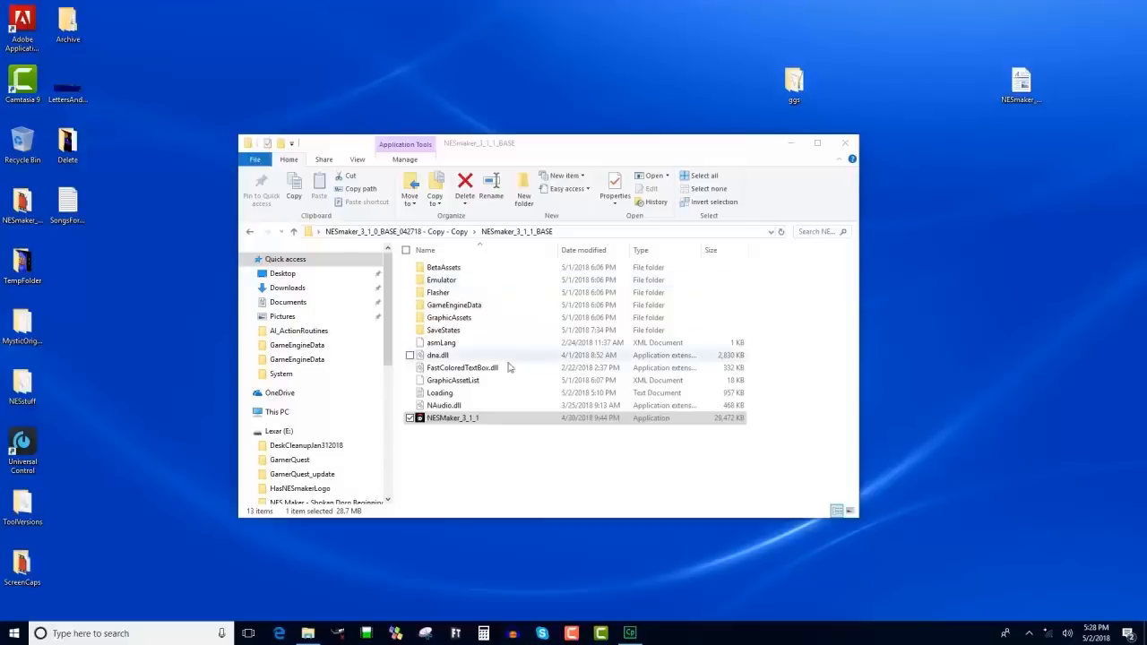
Launch NESMaker_3_1_1 from the NESmaker_3_1_1_BASE folder, expand the Project tree and enlarge the program window.
{"action": "double_click", "coordinate": [426, 424]}
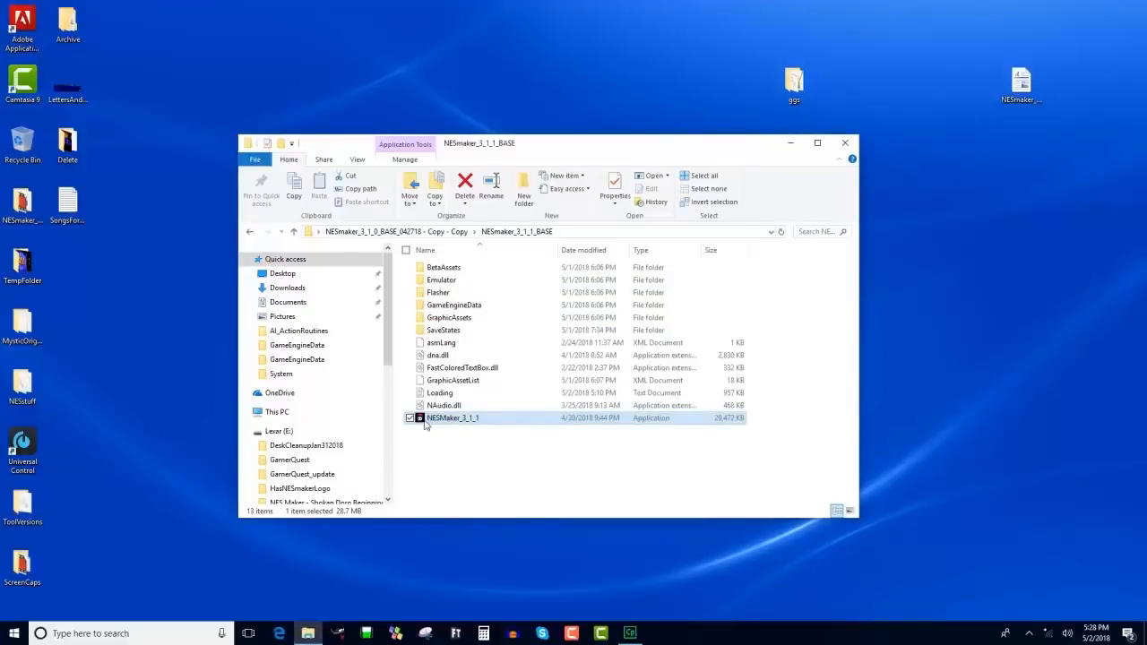
{"action": "left_click_drag", "start_coordinate": [267, 98], "coordinate": [267, 82]}
{"action": "left_click", "coordinate": [91, 100]}
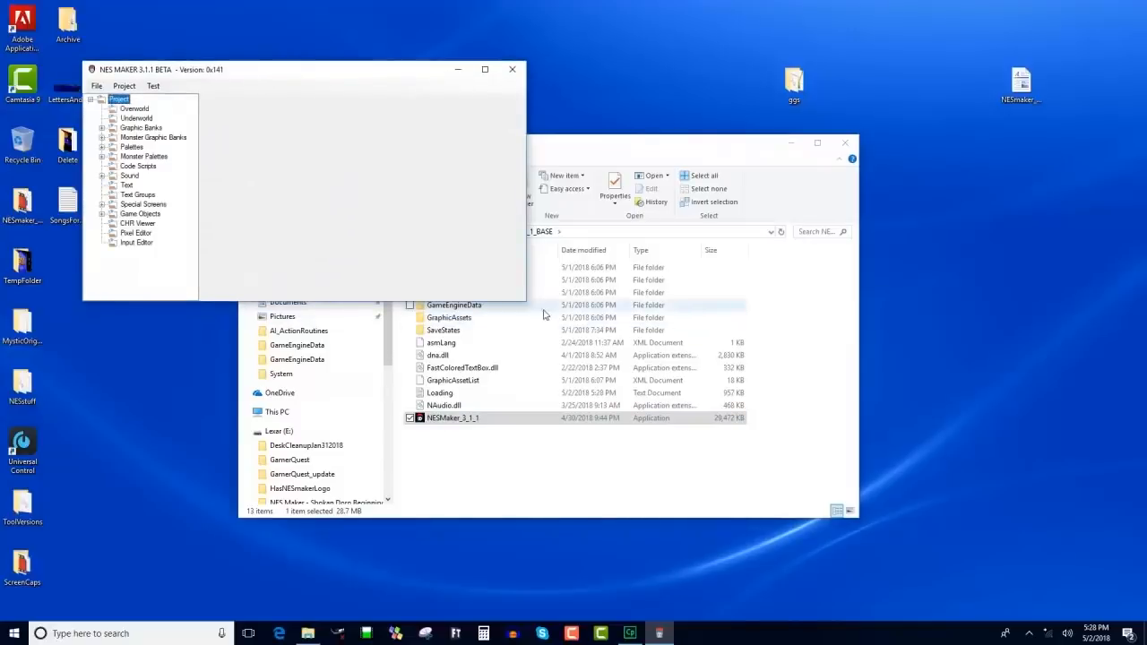
{"action": "left_click_drag", "start_coordinate": [525, 302], "coordinate": [995, 572]}
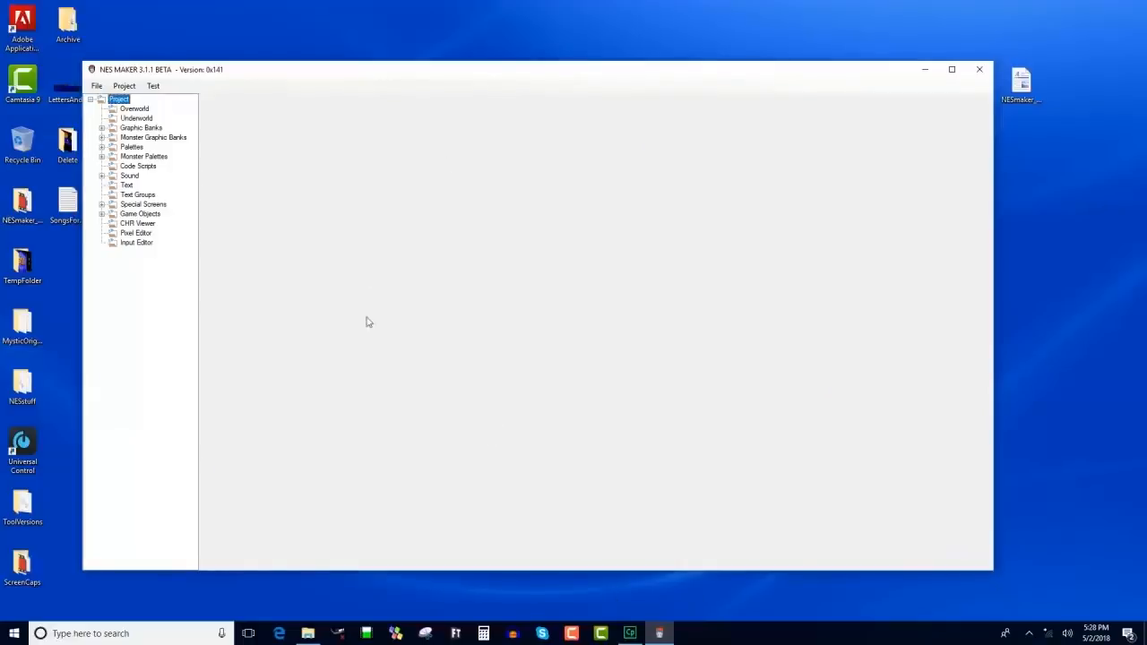
In the project settings, set the emulator to the fceux application in the desktop's NESstuff folder.
{"action": "left_click", "coordinate": [123, 86]}
{"action": "left_click", "coordinate": [126, 138]}
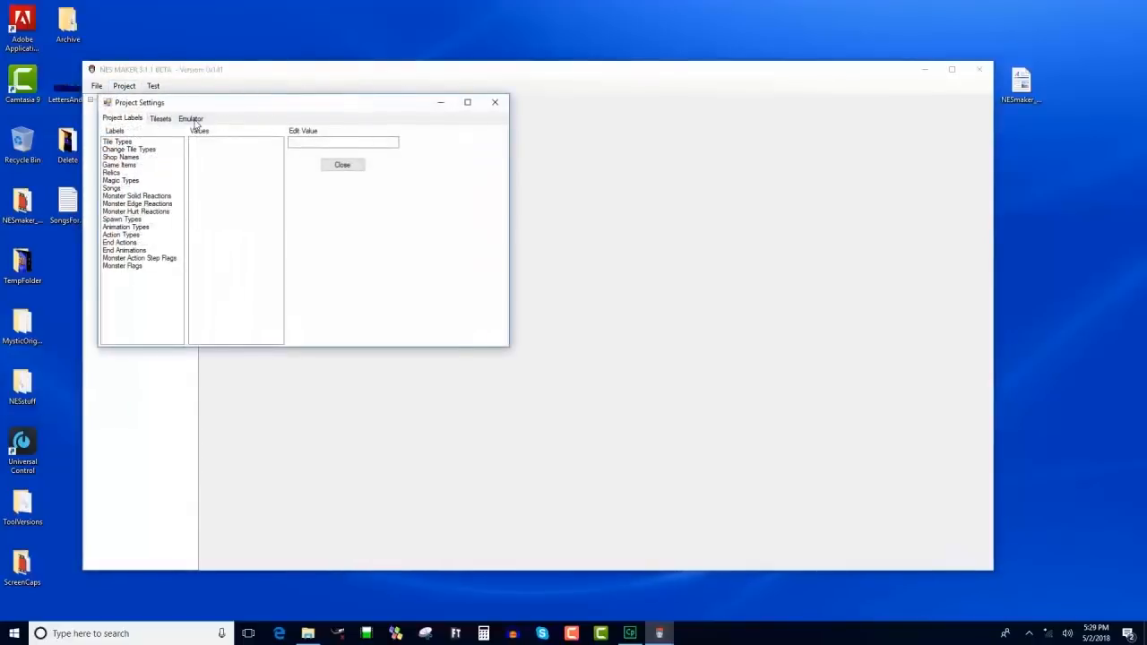
{"action": "left_click", "coordinate": [190, 118]}
{"action": "left_click", "coordinate": [492, 135]}
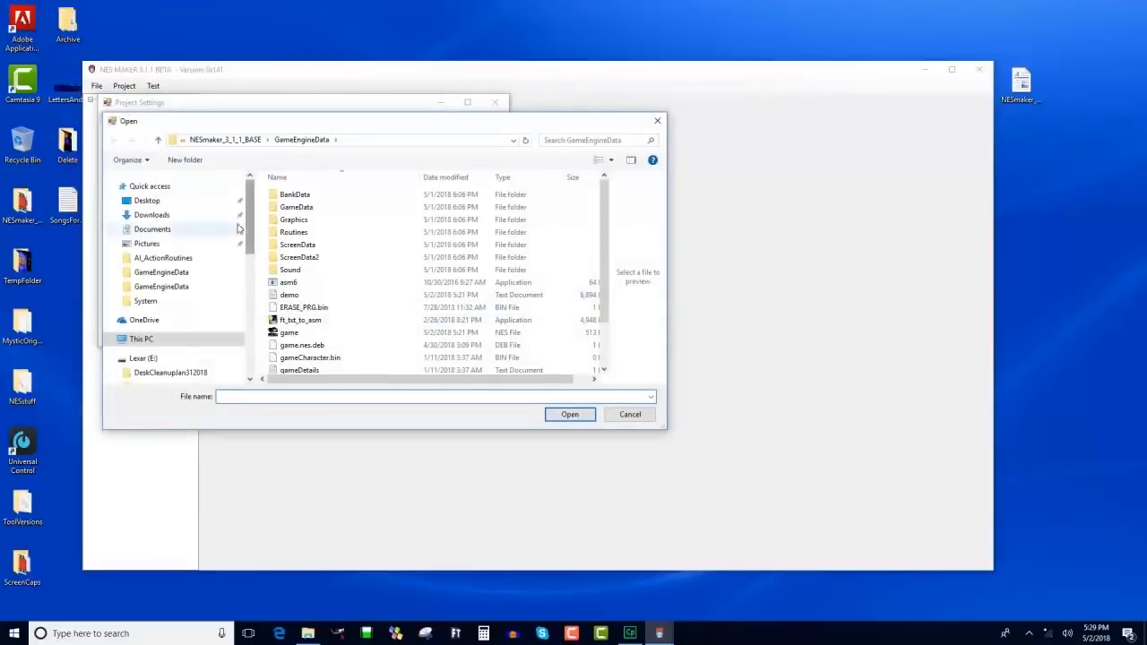
{"action": "left_click", "coordinate": [148, 201]}
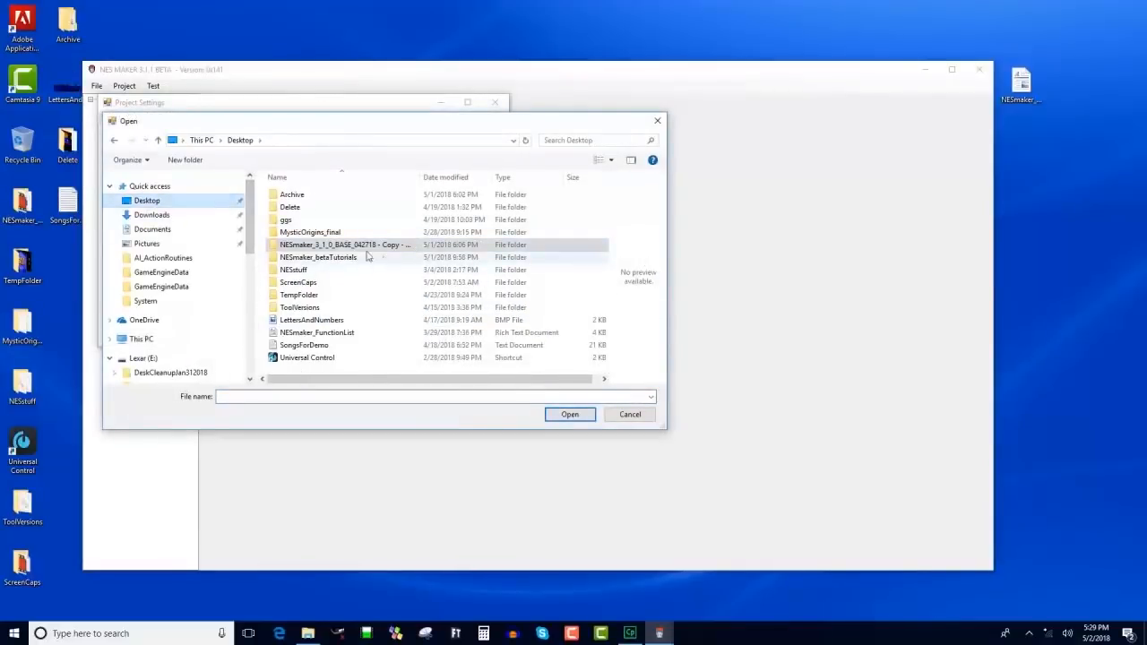
{"action": "double_click", "coordinate": [296, 271]}
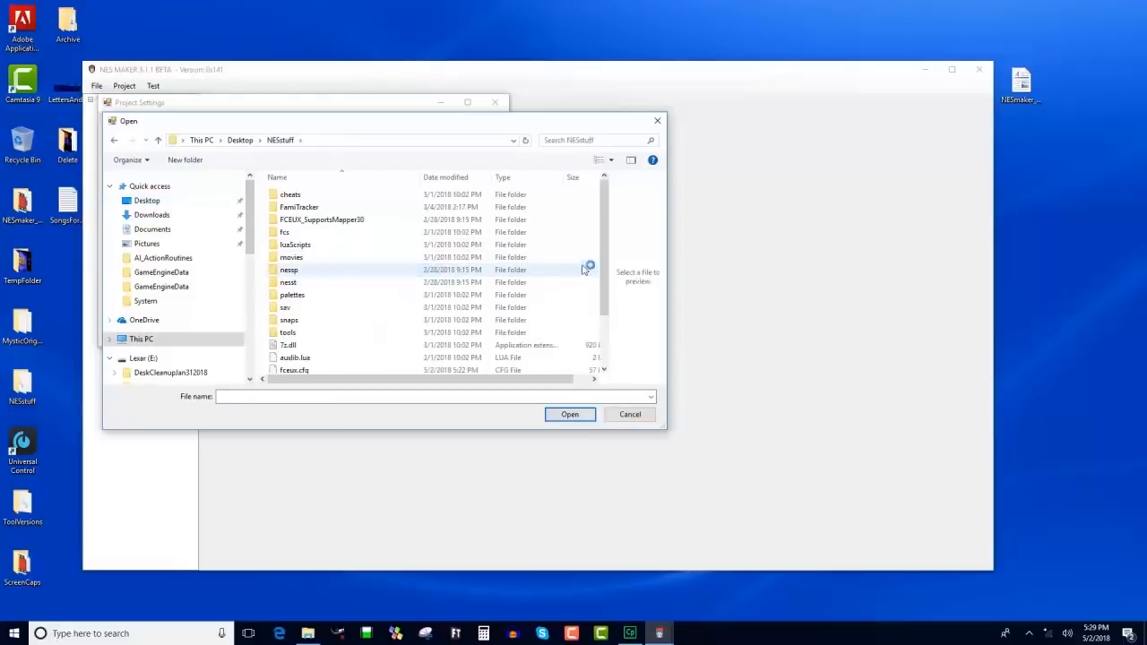
{"action": "left_click_drag", "start_coordinate": [604, 273], "coordinate": [605, 341]}
{"action": "left_click", "coordinate": [377, 330]}
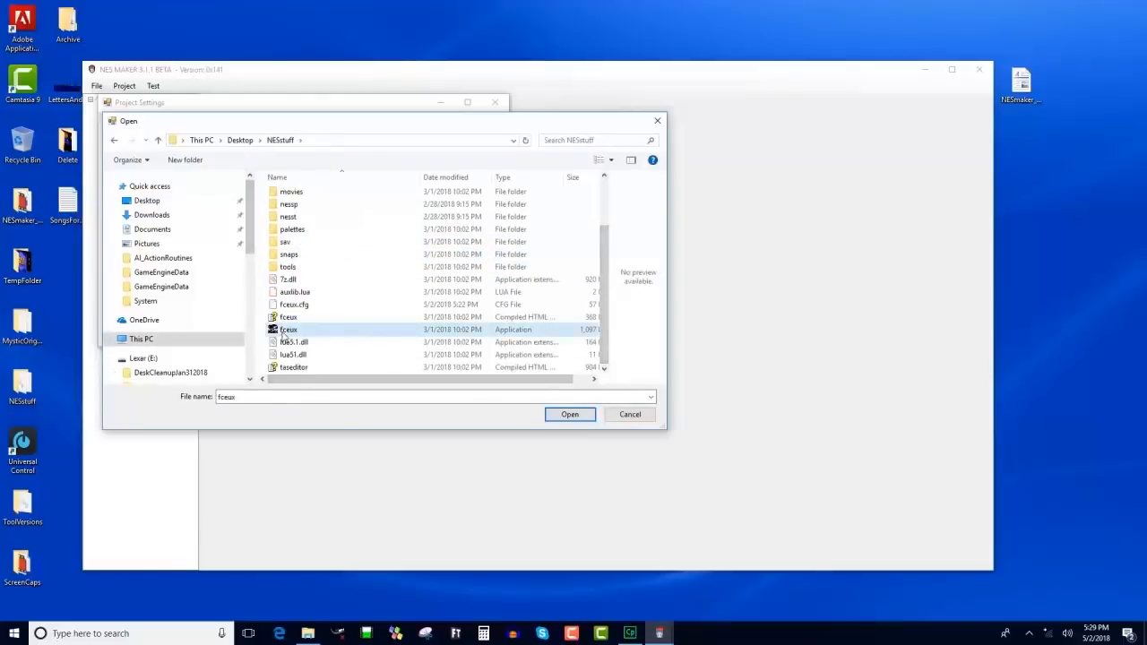
{"action": "left_click", "coordinate": [570, 414]}
Set the emulator's working folder by choosing the game NES file in NESmaker_3_1_1_BASE\GameEngineData, and close the project settings.
{"action": "left_click", "coordinate": [492, 153]}
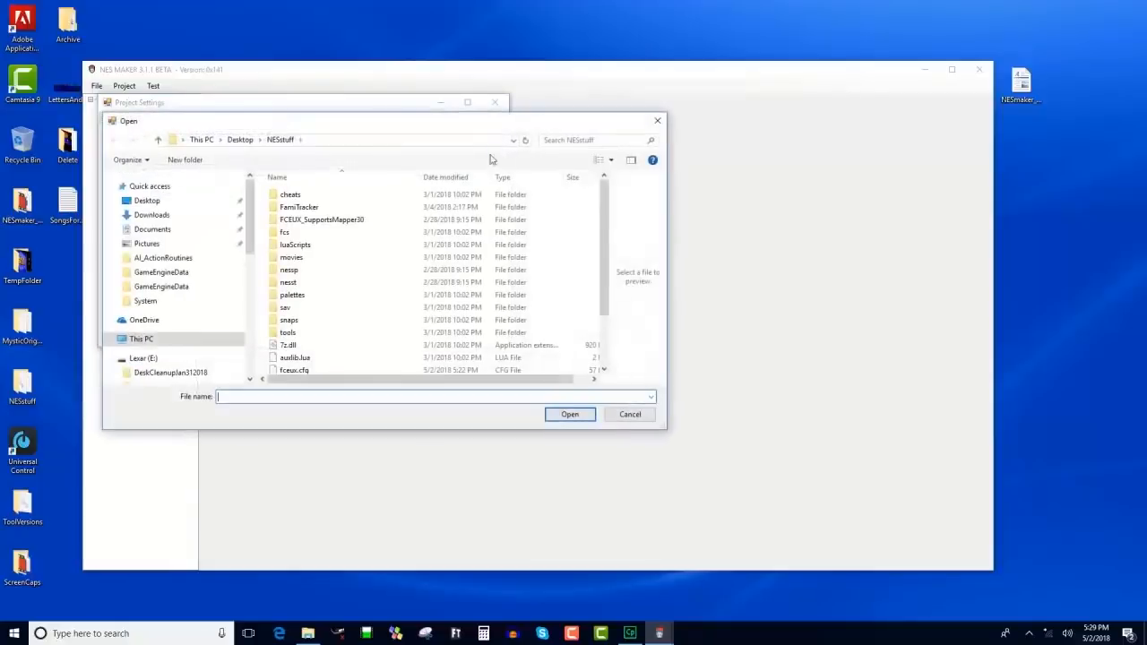
{"action": "left_click", "coordinate": [171, 203]}
{"action": "double_click", "coordinate": [345, 247]}
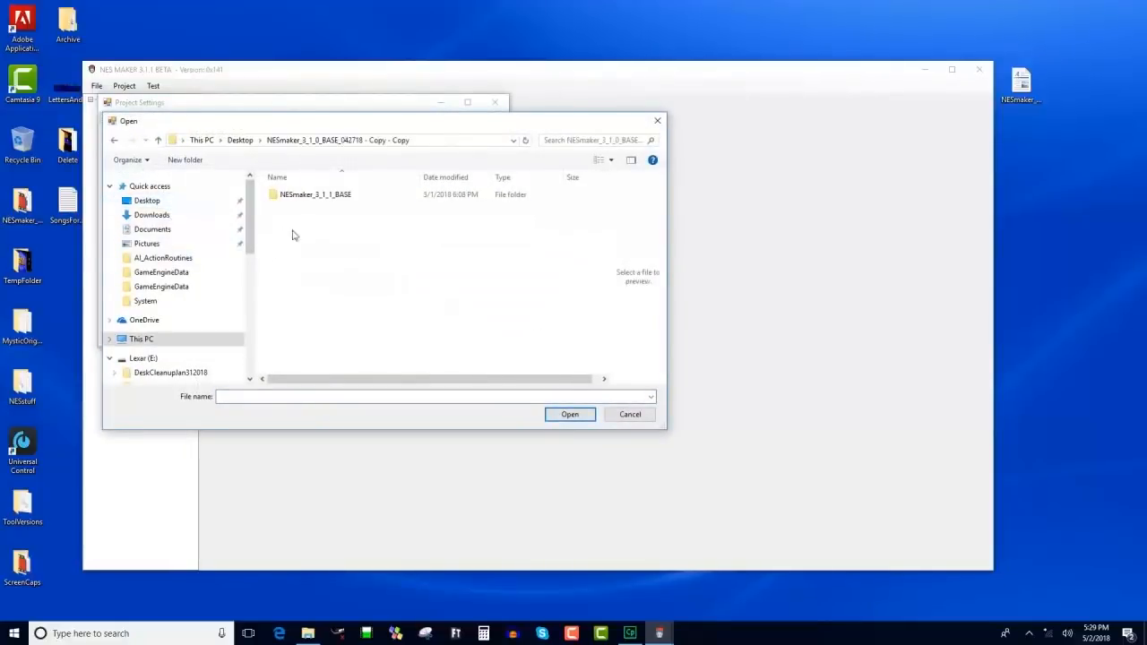
{"action": "left_click", "coordinate": [323, 204]}
{"action": "double_click", "coordinate": [326, 205]}
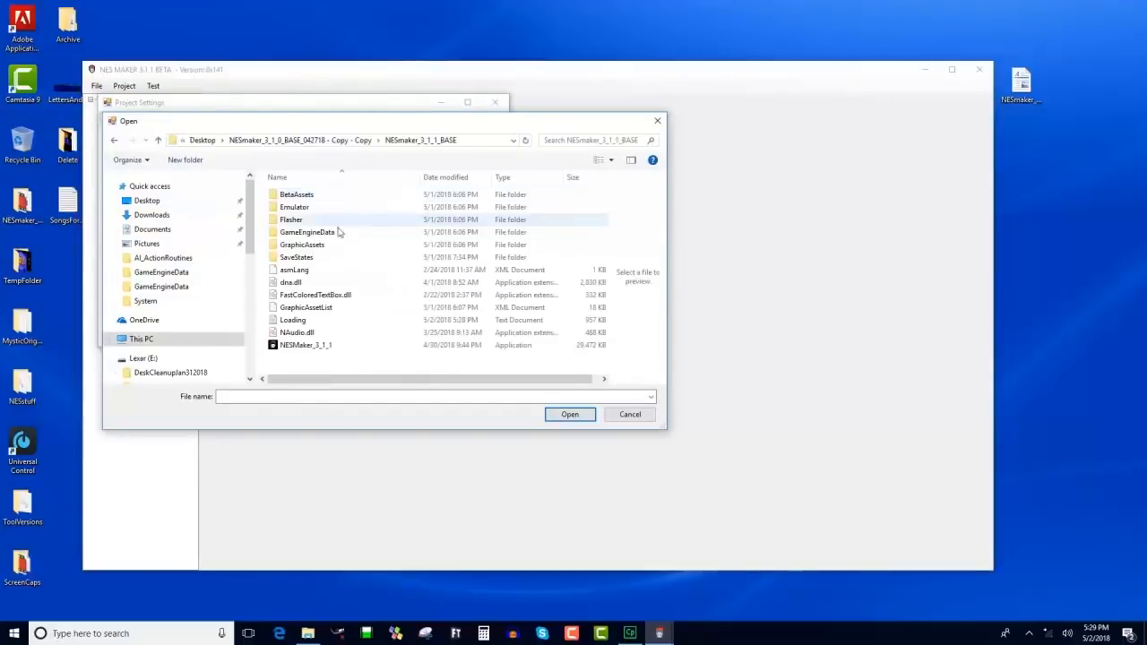
{"action": "double_click", "coordinate": [301, 235]}
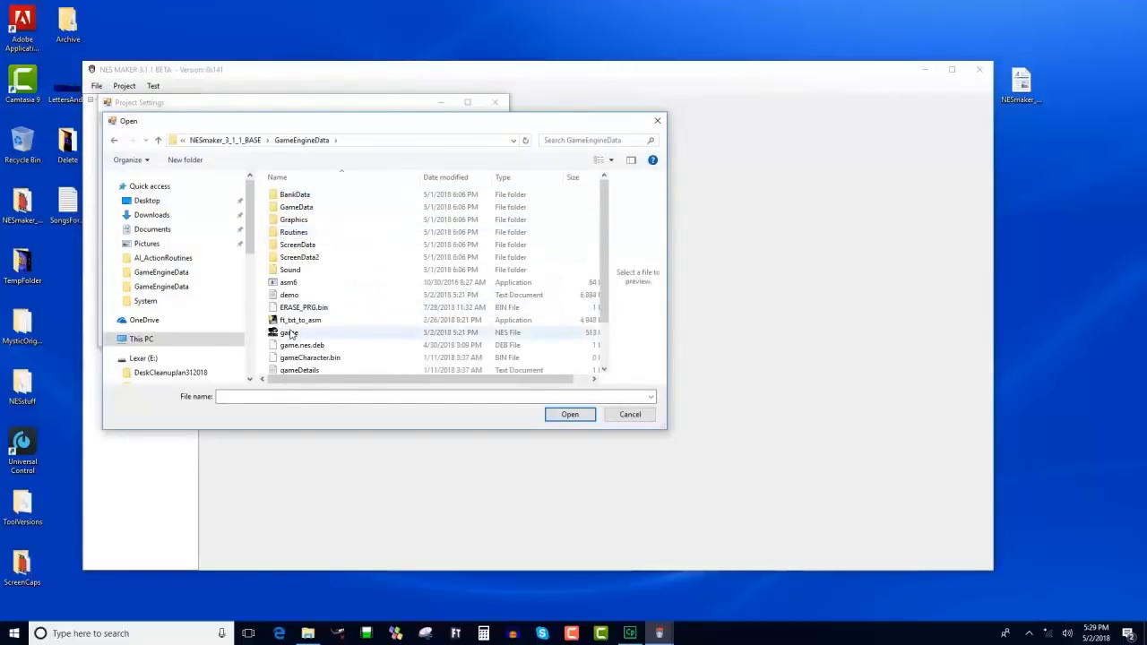
{"action": "double_click", "coordinate": [290, 332]}
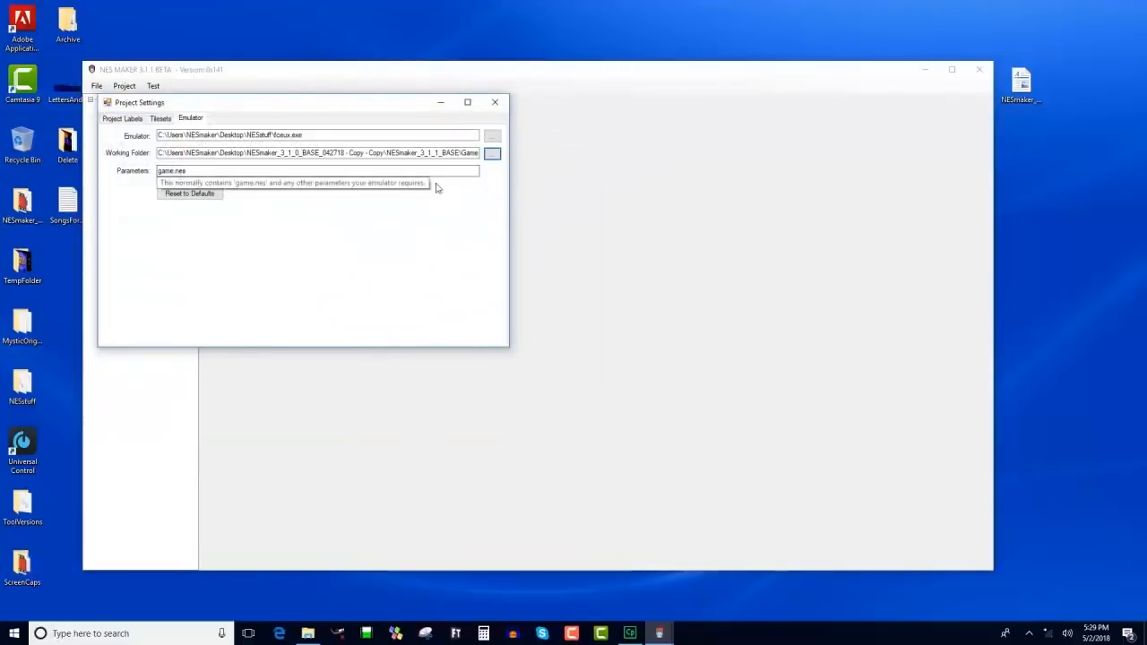
{"action": "left_click", "coordinate": [495, 102]}
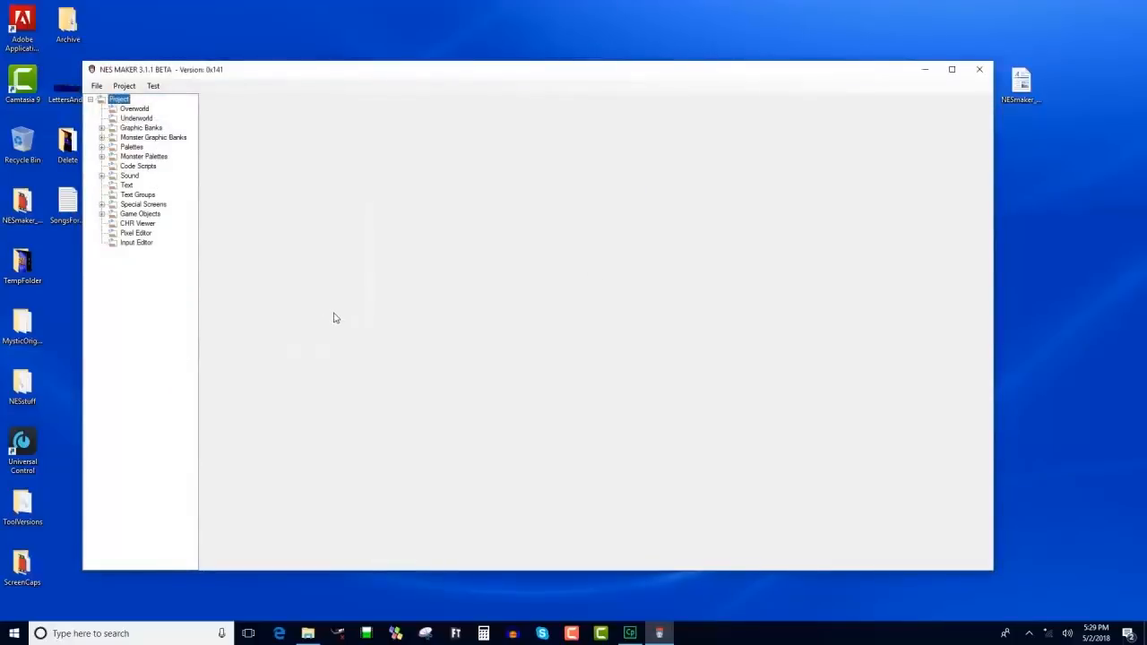
Add a new palette group to the project's palettes and expand Palette Groups to show it.
{"action": "left_click", "coordinate": [101, 147]}
{"action": "right_click", "coordinate": [122, 159]}
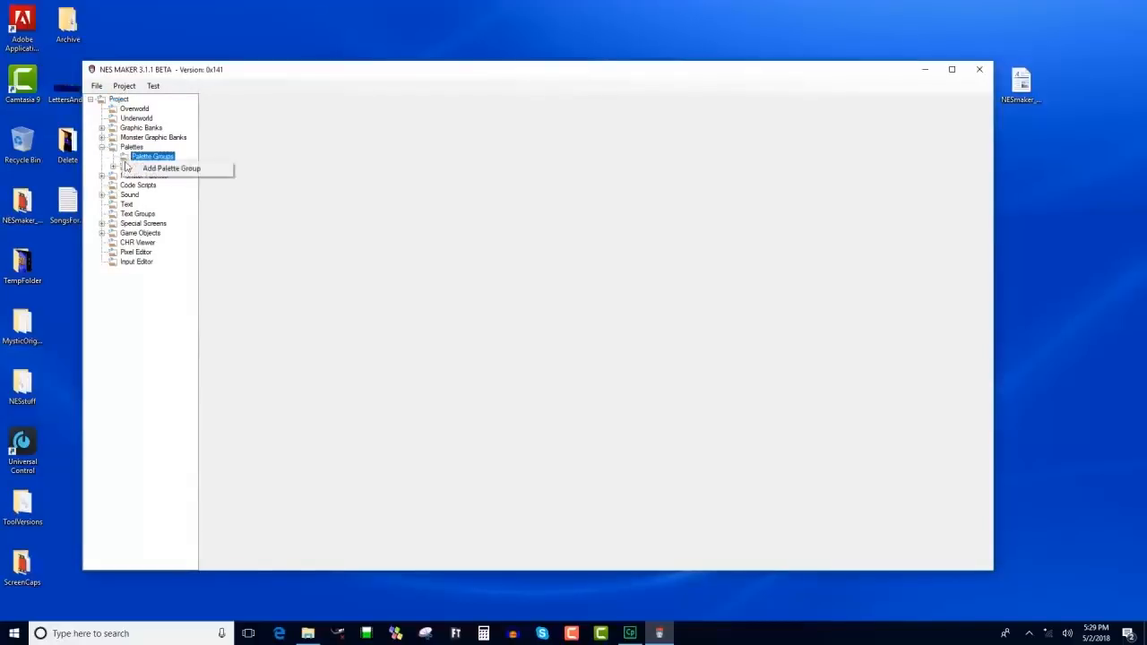
{"action": "left_click", "coordinate": [151, 172]}
{"action": "left_click", "coordinate": [113, 157]}
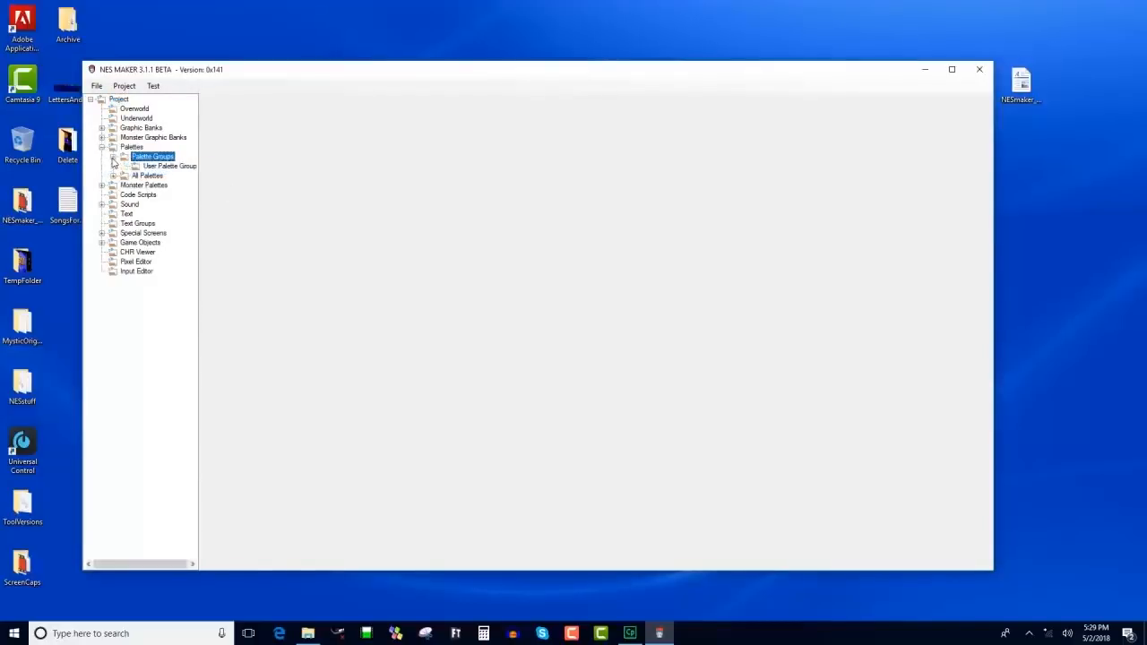
Rename the new palette group as MainPals.
{"action": "right_click", "coordinate": [154, 169]}
{"action": "left_click", "coordinate": [163, 176]}
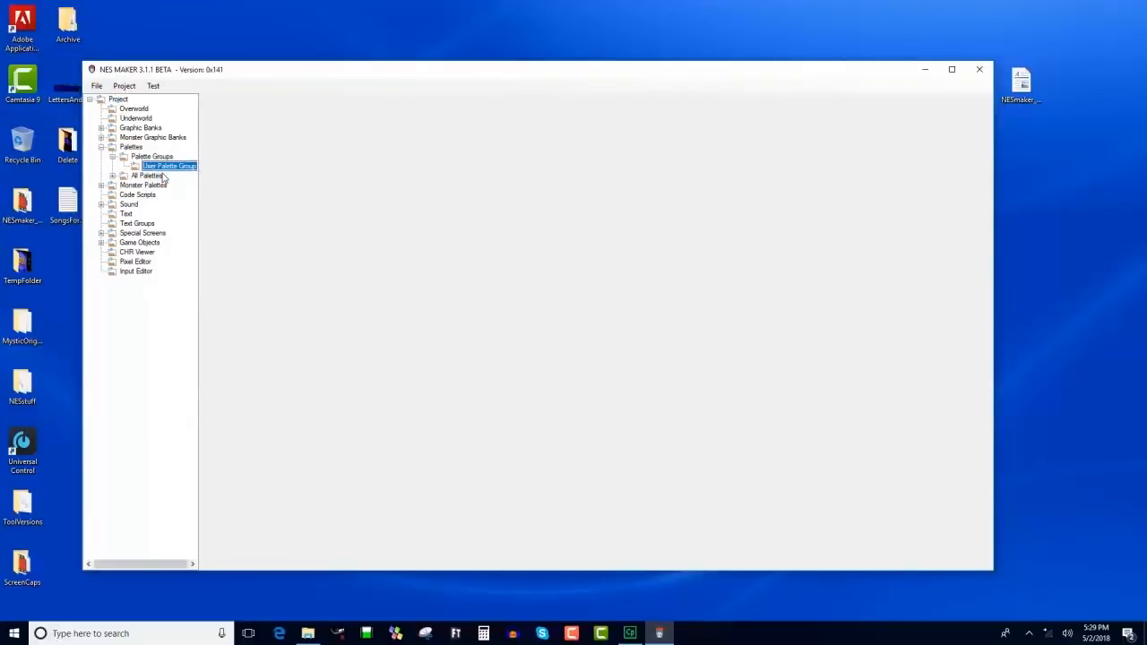
{"action": "type", "text": "MetPals"}
{"action": "key", "text": "Return"}
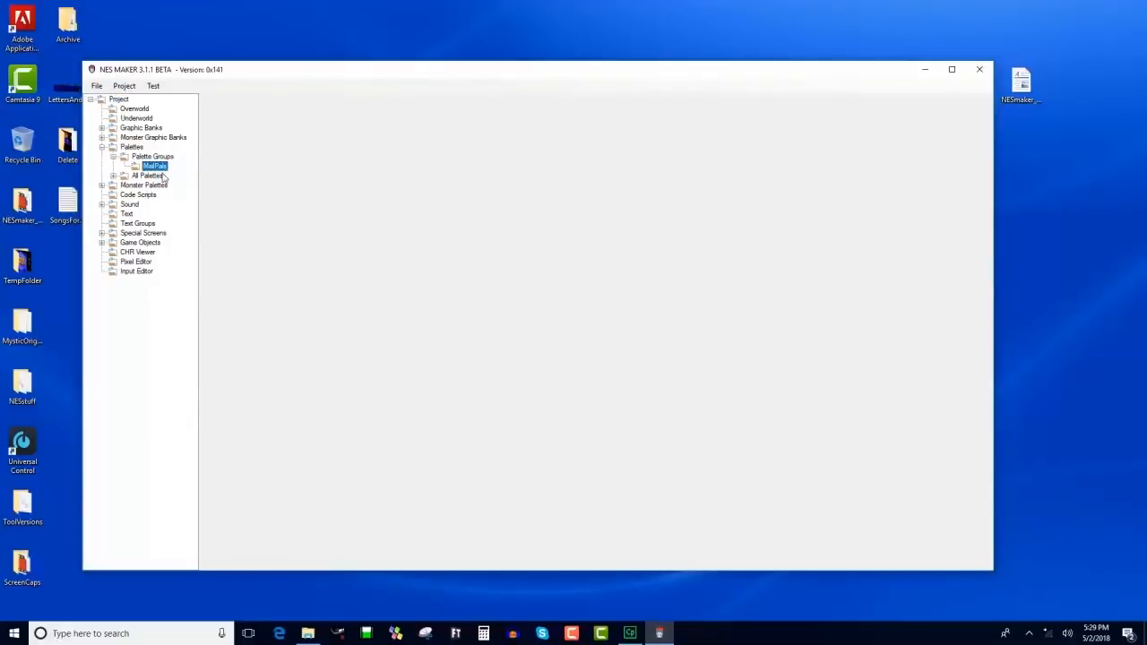
{"action": "right_click", "coordinate": [156, 166]}
{"action": "left_click", "coordinate": [166, 172]}
{"action": "left_click", "coordinate": [156, 168]}
{"action": "key", "text": "BackSpace"}
{"action": "type", "text": "n"}
{"action": "key", "text": "Return"}
Rename the first palette under All Palettes as Grassland.
{"action": "left_click", "coordinate": [113, 175]}
{"action": "left_click", "coordinate": [151, 109]}
{"action": "right_click", "coordinate": [151, 108]}
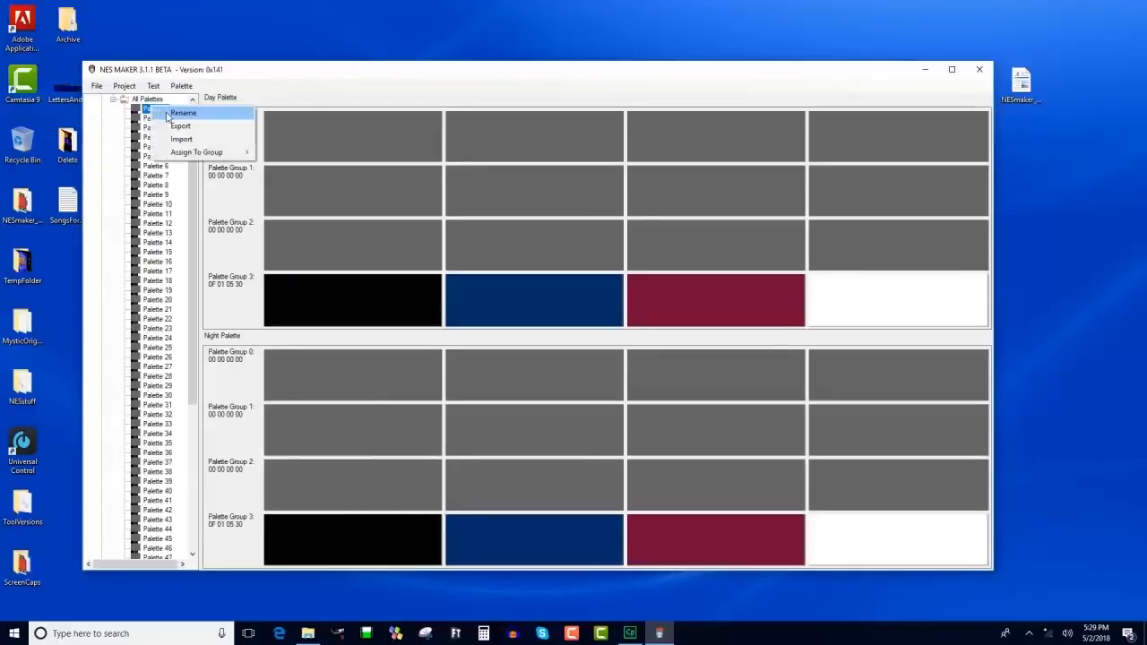
{"action": "left_click", "coordinate": [168, 114]}
{"action": "type", "text": "Grassland"}
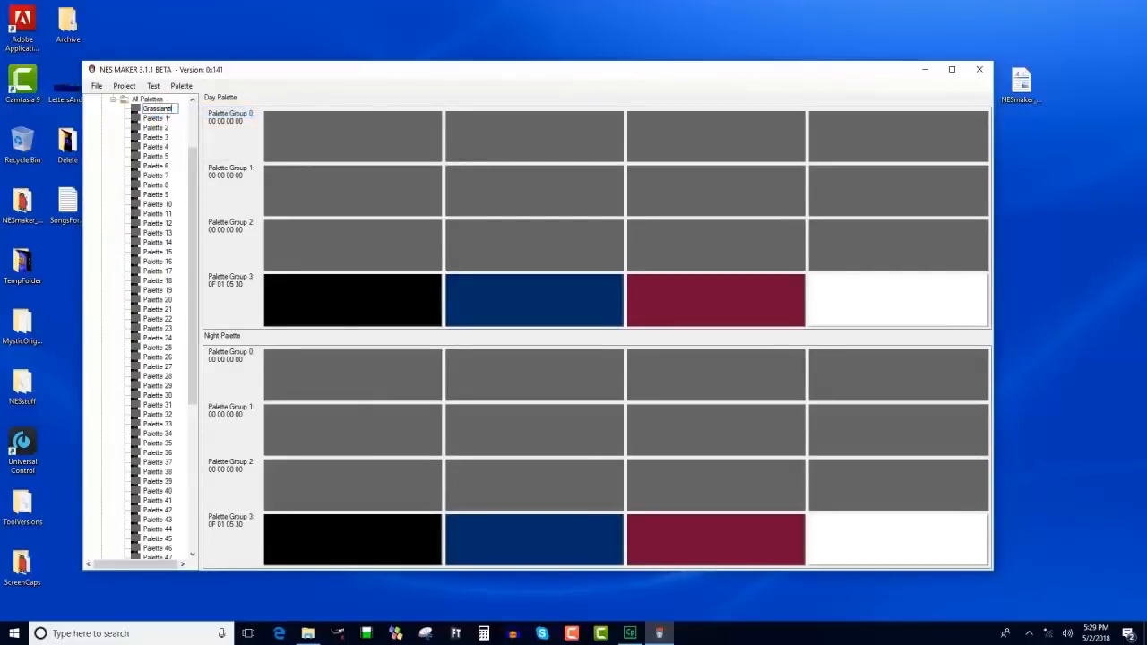
{"action": "key", "text": "Return"}
Assign the Grassland palette to the MainPals group and open it from within that group.
{"action": "right_click", "coordinate": [169, 114]}
{"action": "mouse_move", "coordinate": [235, 160]}
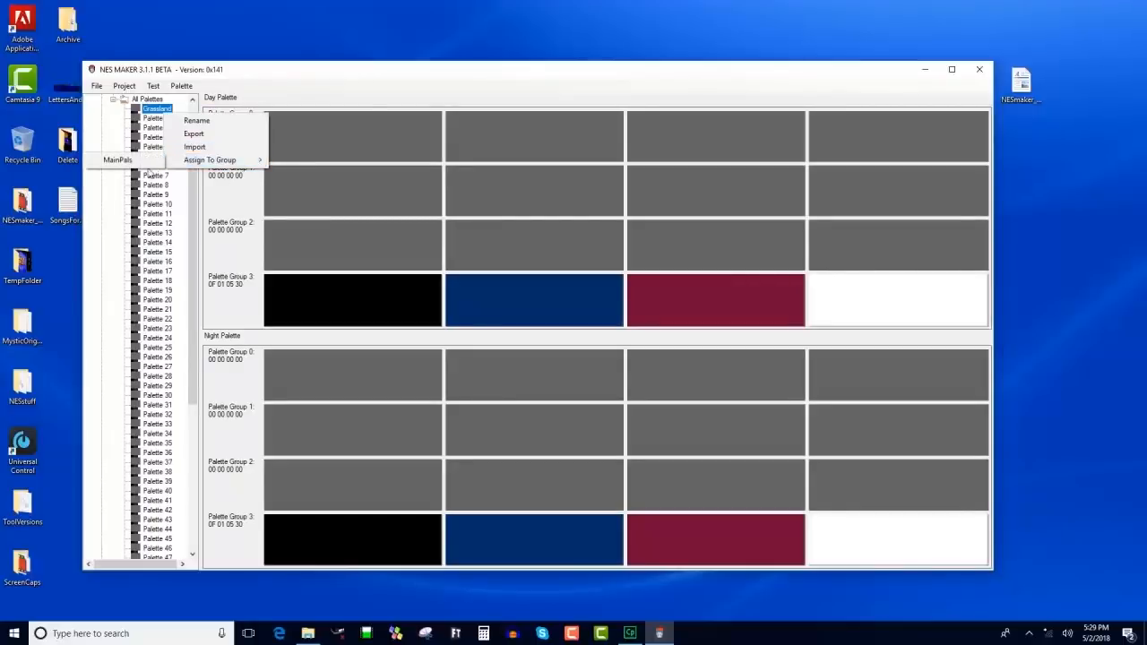
{"action": "left_click", "coordinate": [118, 159]}
{"action": "scroll", "coordinate": [188, 146], "scroll_direction": "up", "scroll_amount": 2}
{"action": "scroll", "coordinate": [189, 147], "scroll_direction": "up", "scroll_amount": 1}
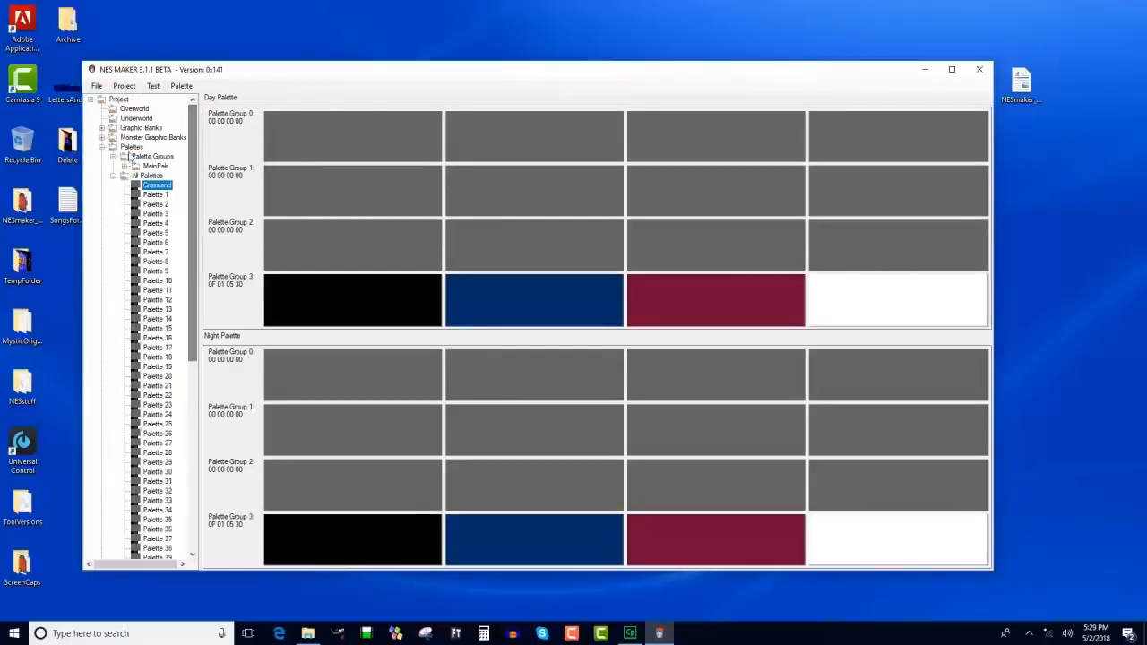
{"action": "left_click", "coordinate": [124, 166]}
{"action": "left_click", "coordinate": [167, 175]}
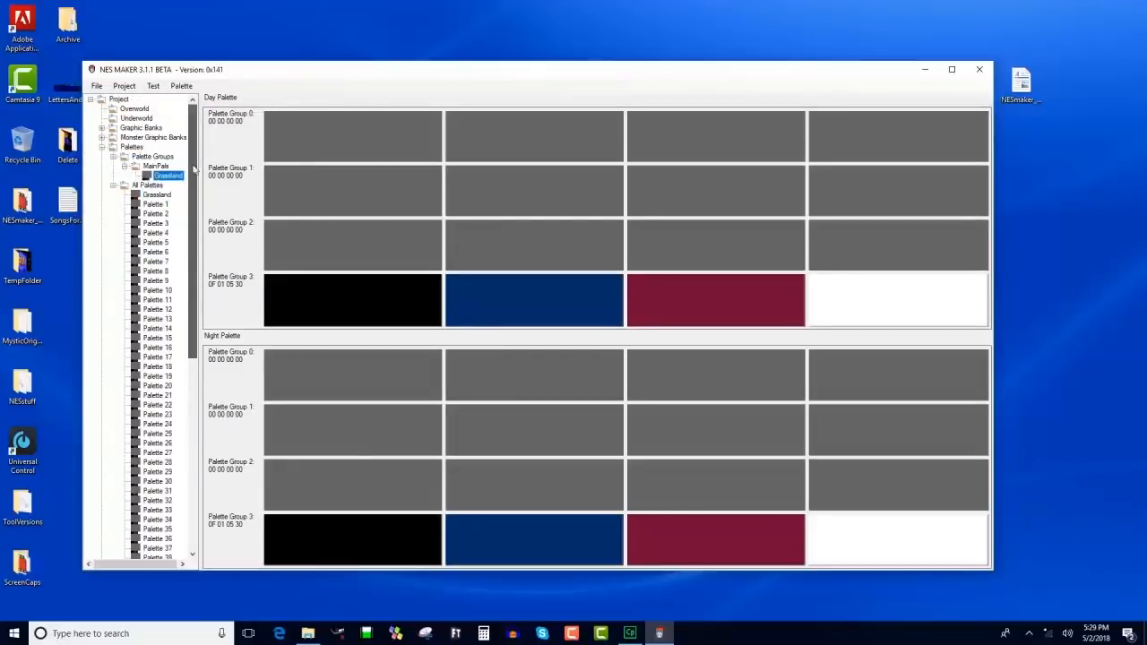
Open the Assets of Graphics Bank 1.
{"action": "left_click", "coordinate": [102, 128]}
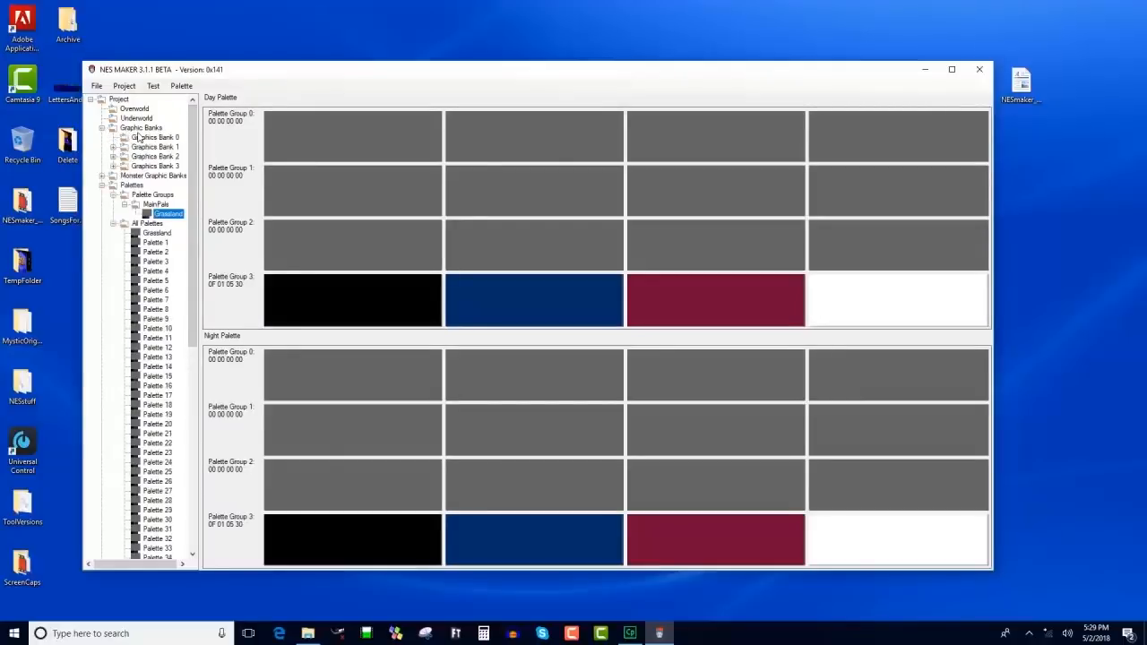
{"action": "left_click", "coordinate": [139, 139]}
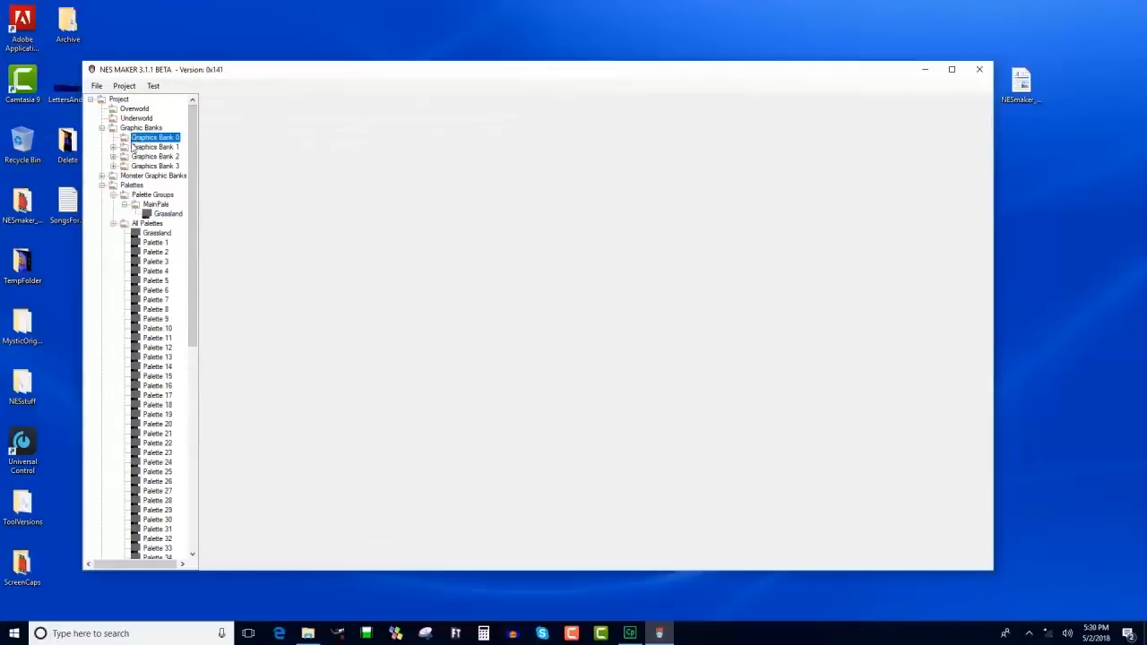
{"action": "left_click", "coordinate": [113, 147]}
{"action": "left_click", "coordinate": [149, 157]}
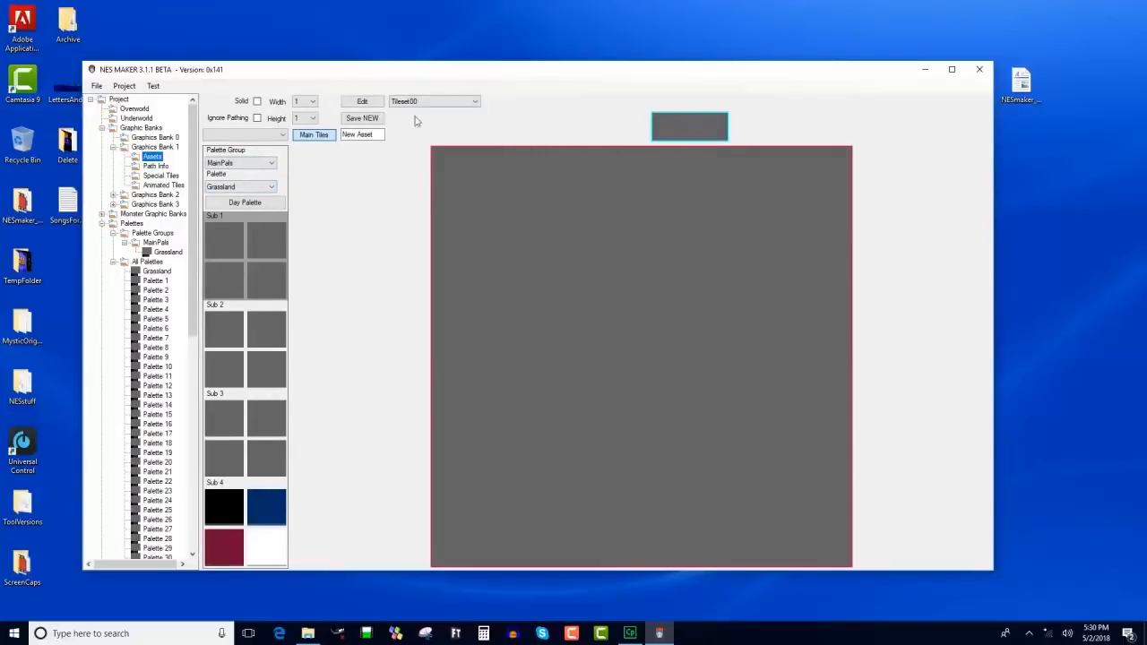
Set the Grassland palette's Sub 1 colors to black, pale yellow-green, brown and green, with black as the shared first color.
{"action": "left_click", "coordinate": [221, 239]}
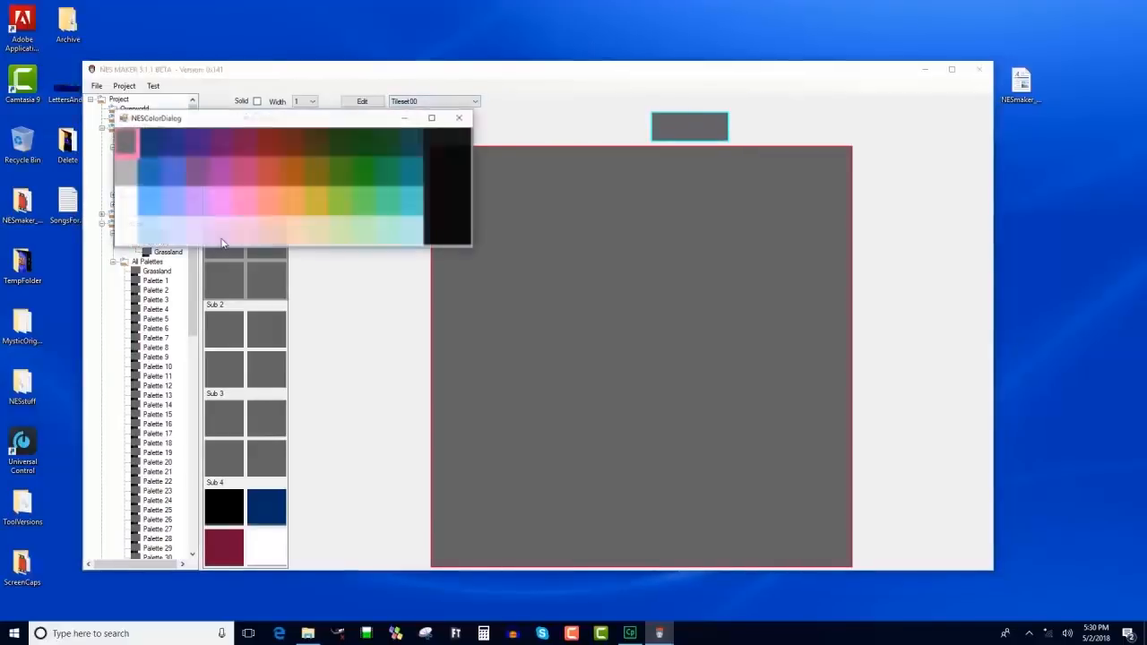
{"action": "left_click", "coordinate": [452, 161]}
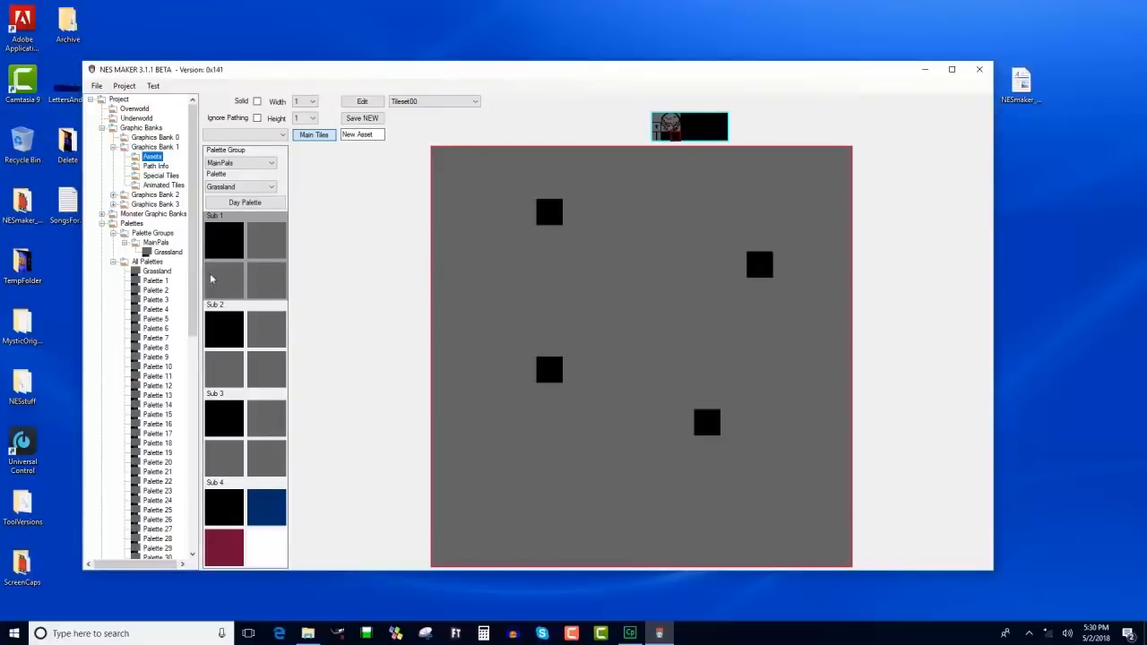
{"action": "left_click", "coordinate": [268, 283]}
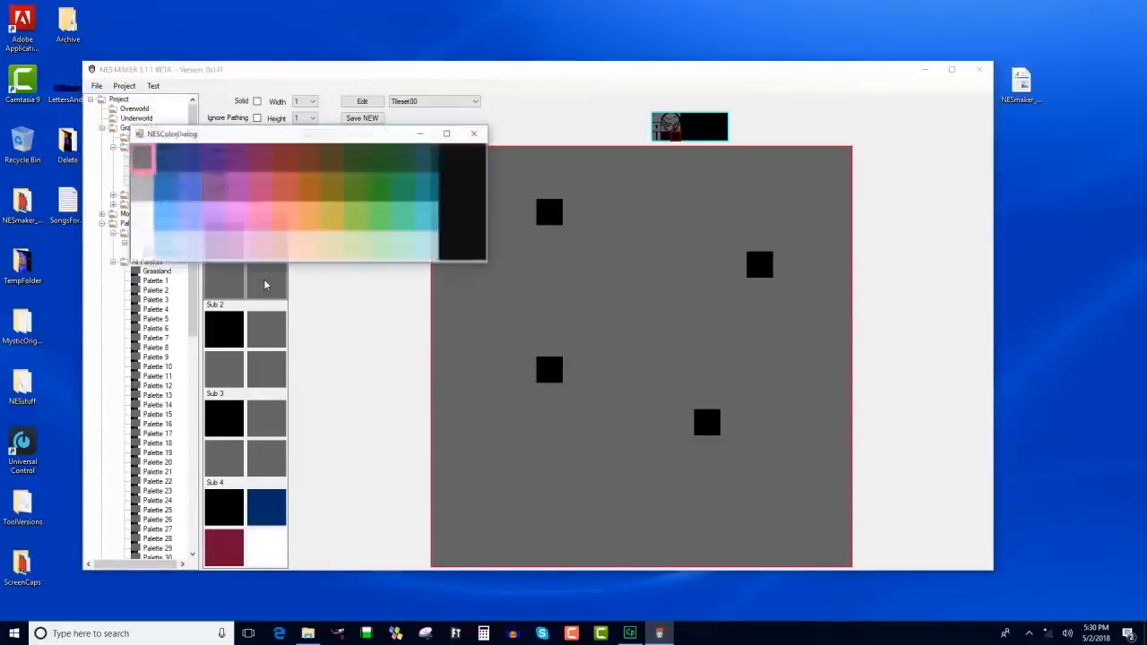
{"action": "left_click", "coordinate": [378, 220]}
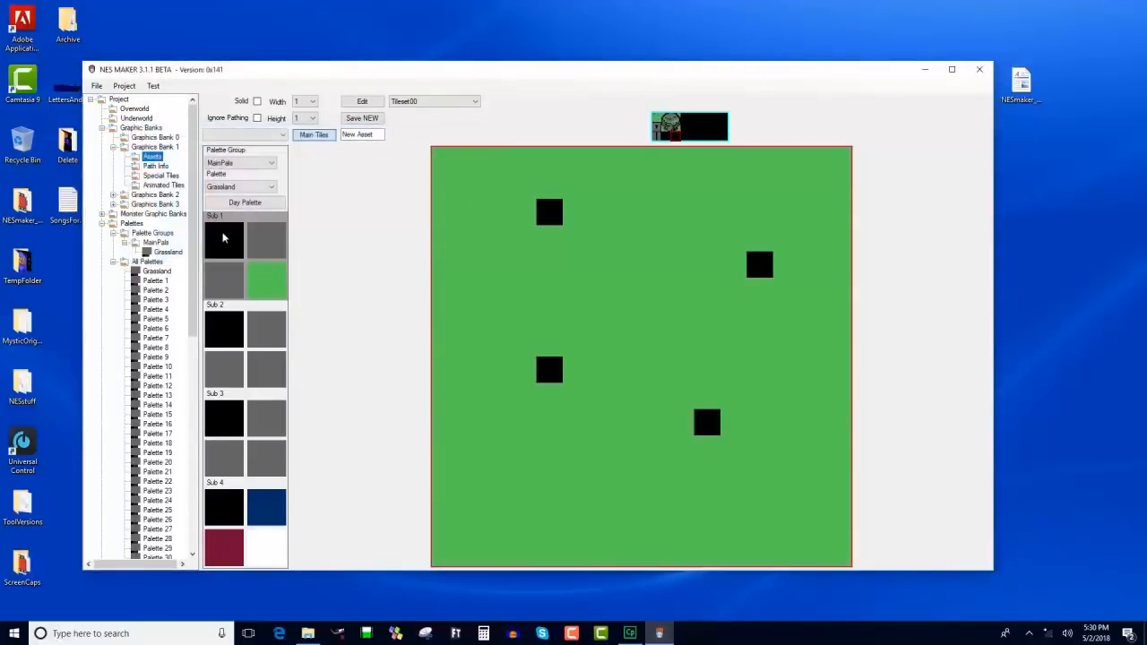
{"action": "left_click", "coordinate": [269, 248]}
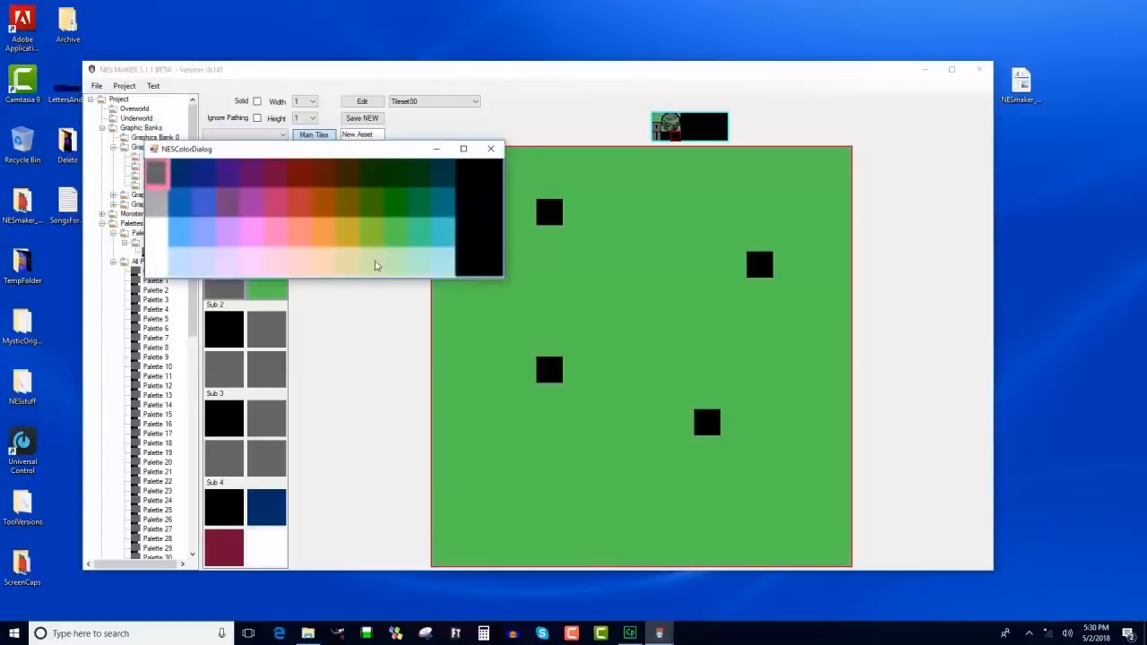
{"action": "left_click", "coordinate": [375, 266]}
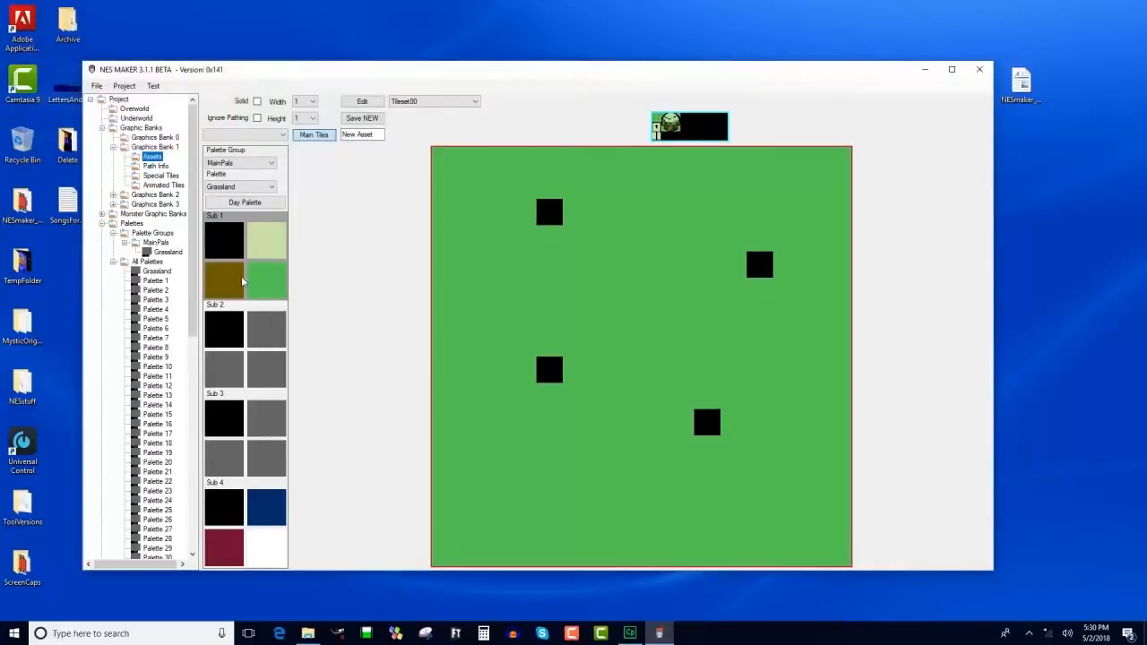
In Sub 2 of the Grassland palette, set the last color to green and the second color to light gray.
{"action": "left_click", "coordinate": [256, 364]}
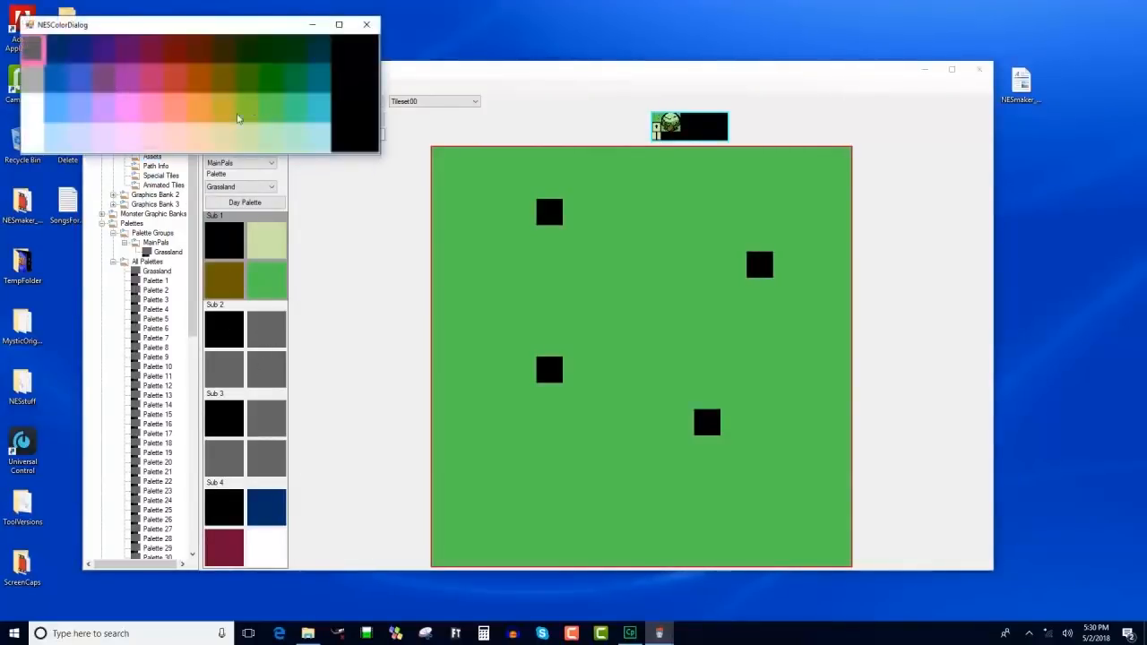
{"action": "left_click", "coordinate": [275, 125]}
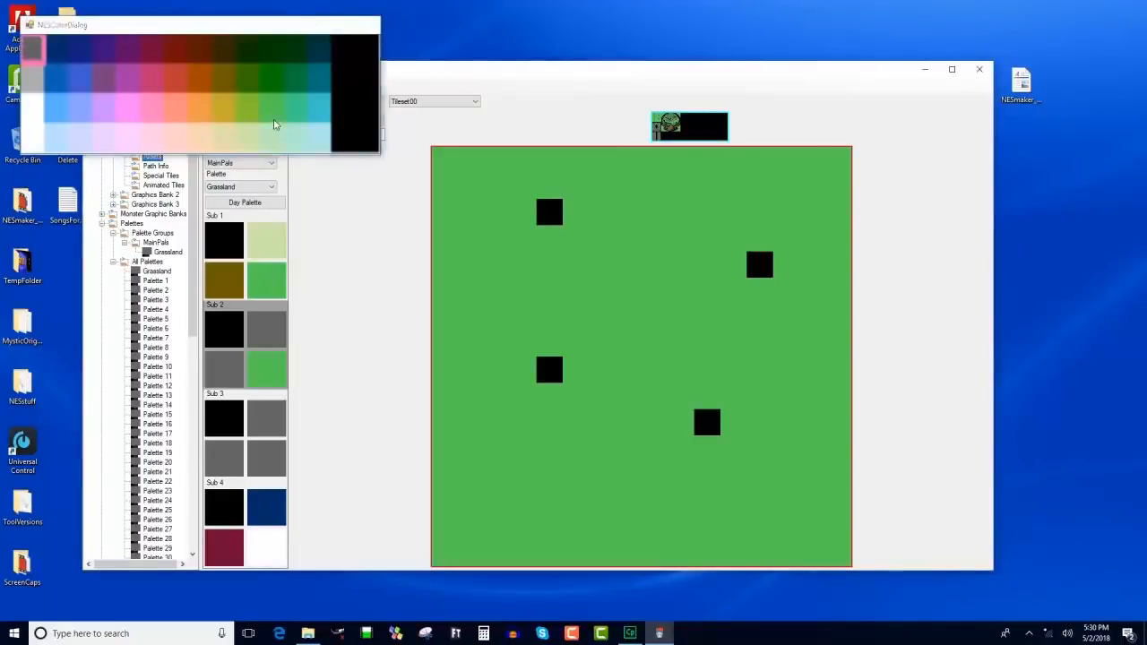
{"action": "left_click", "coordinate": [277, 331]}
{"action": "left_click", "coordinate": [55, 90]}
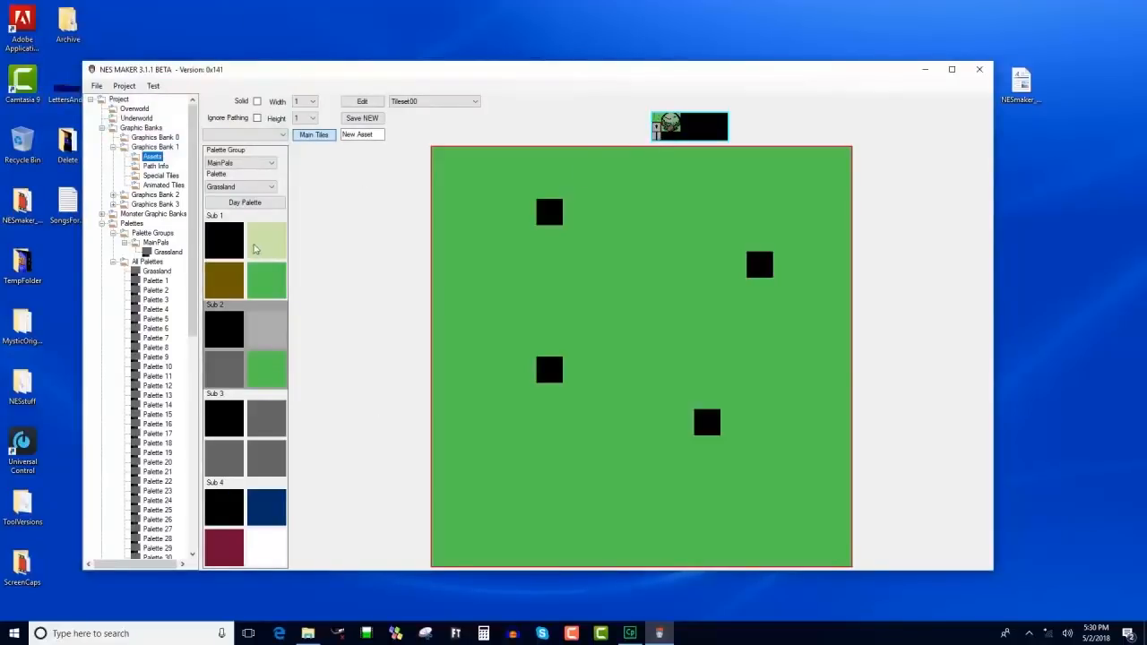
Save the speckled green tile as a new asset named ground, using Sub 1 colors and the Null - Walkable type.
{"action": "left_click", "coordinate": [255, 250]}
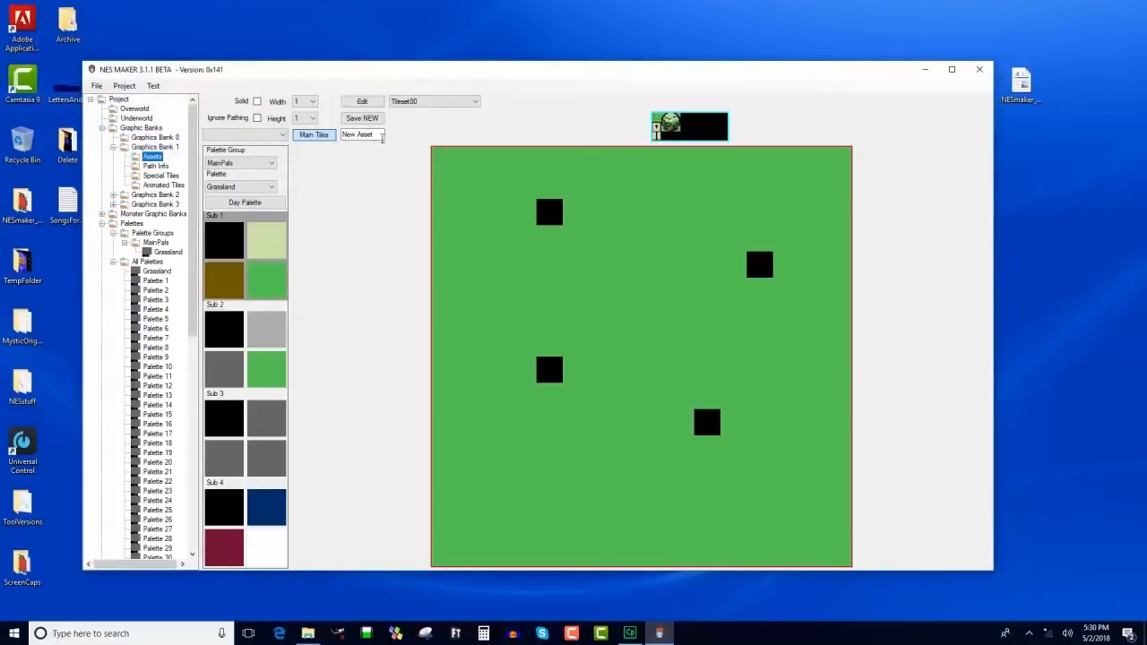
{"action": "left_click", "coordinate": [283, 135]}
{"action": "left_click", "coordinate": [282, 146]}
{"action": "double_click", "coordinate": [359, 133]}
{"action": "type", "text": "ground"}
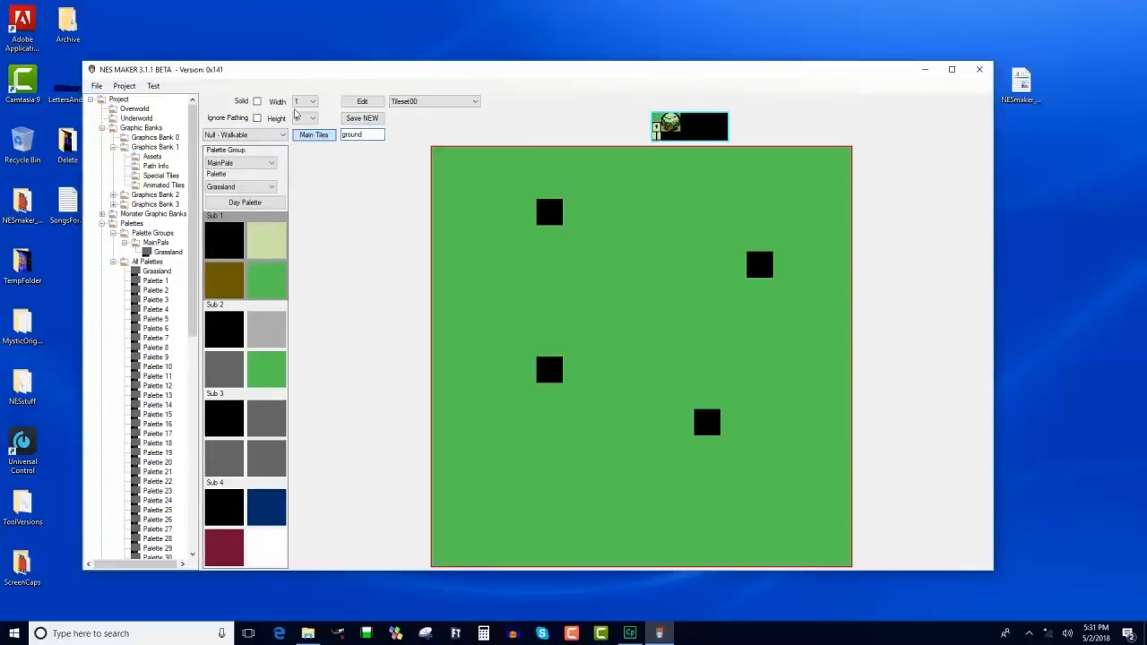
{"action": "left_click", "coordinate": [362, 117]}
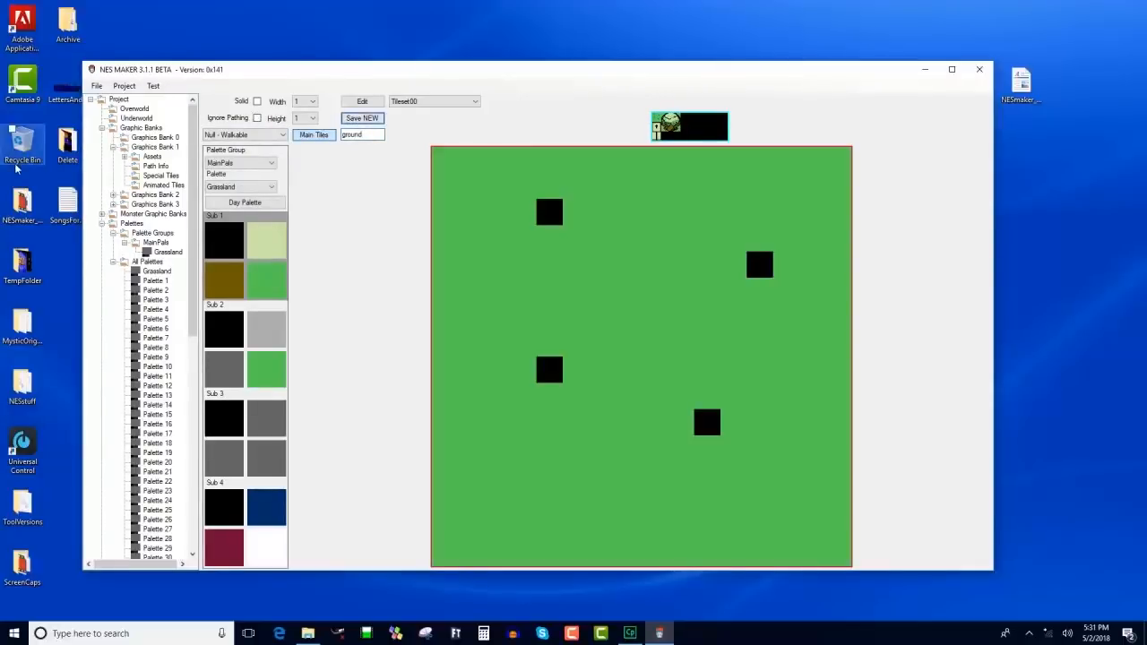
Set the asset size to 2 wide by 2 high and fill its four cells with the matching tree tiles from the tileset.
{"action": "left_click", "coordinate": [311, 102]}
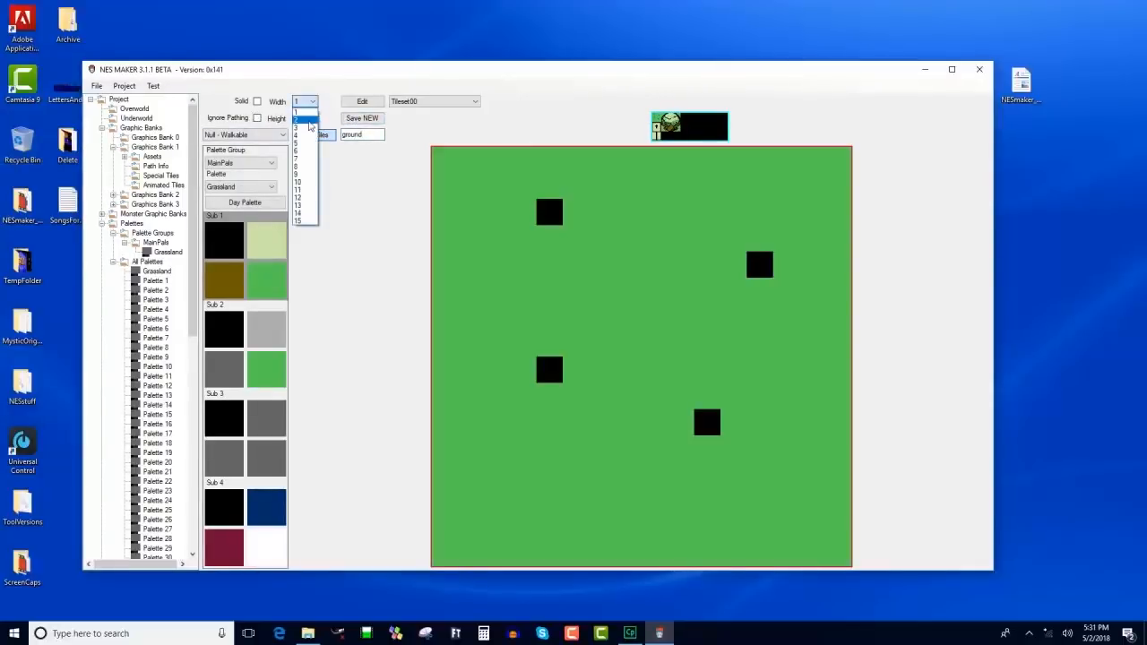
{"action": "left_click", "coordinate": [309, 119]}
{"action": "left_click", "coordinate": [311, 119]}
{"action": "left_click", "coordinate": [309, 136]}
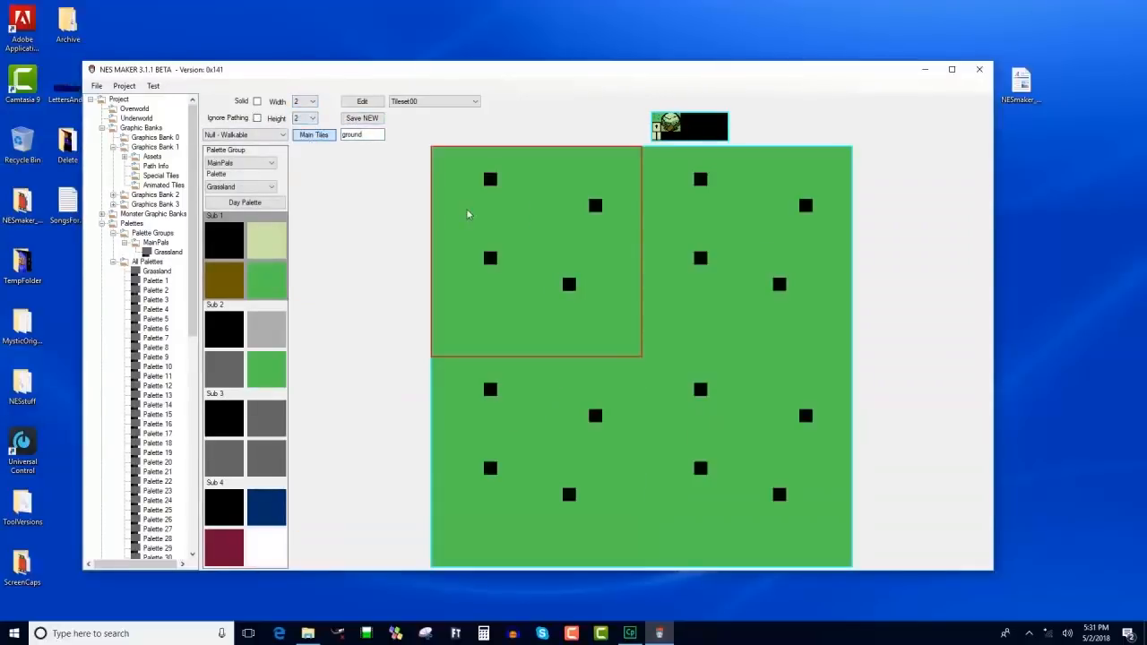
{"action": "left_click", "coordinate": [666, 118]}
{"action": "left_click", "coordinate": [696, 233]}
{"action": "left_click", "coordinate": [676, 118]}
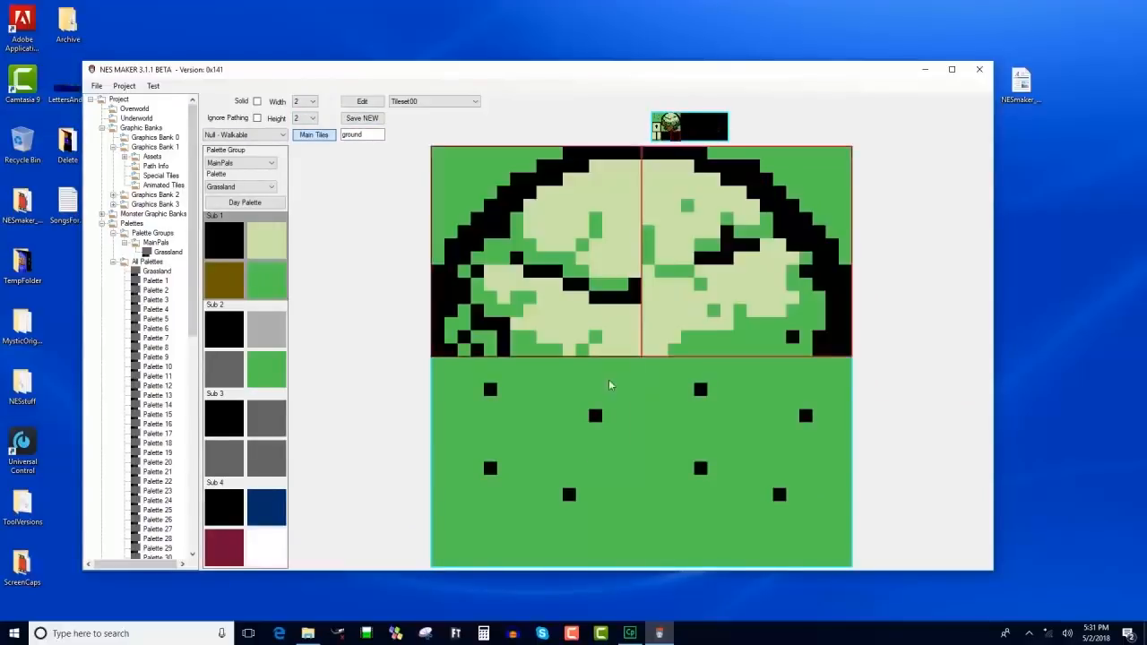
{"action": "left_click", "coordinate": [610, 383]}
{"action": "left_click", "coordinate": [668, 128]}
{"action": "left_click", "coordinate": [699, 430]}
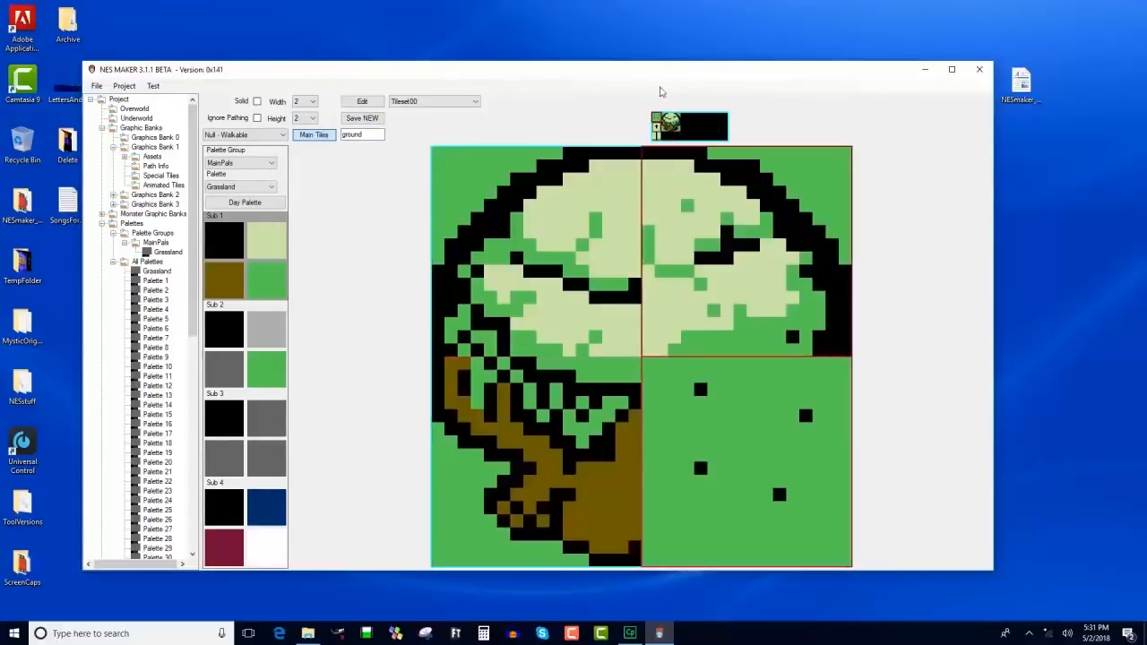
{"action": "left_click", "coordinate": [677, 129]}
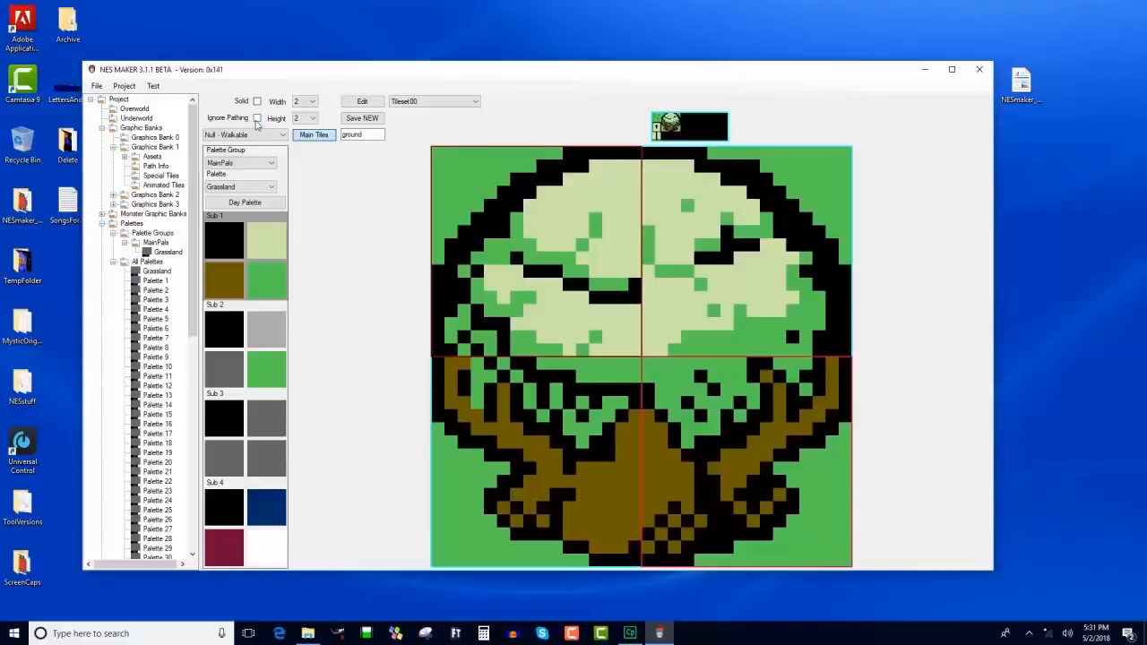
Assign the Solid - simple type to each of the four tree tiles.
{"action": "left_click", "coordinate": [499, 235]}
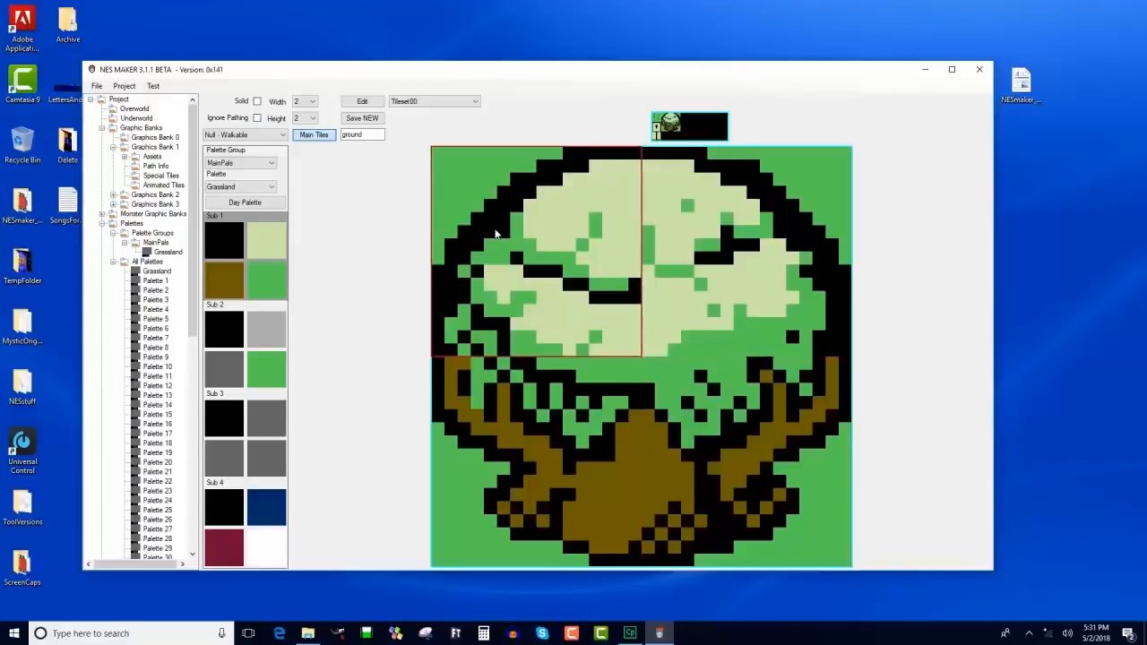
{"action": "left_click", "coordinate": [254, 136]}
{"action": "left_click", "coordinate": [248, 142]}
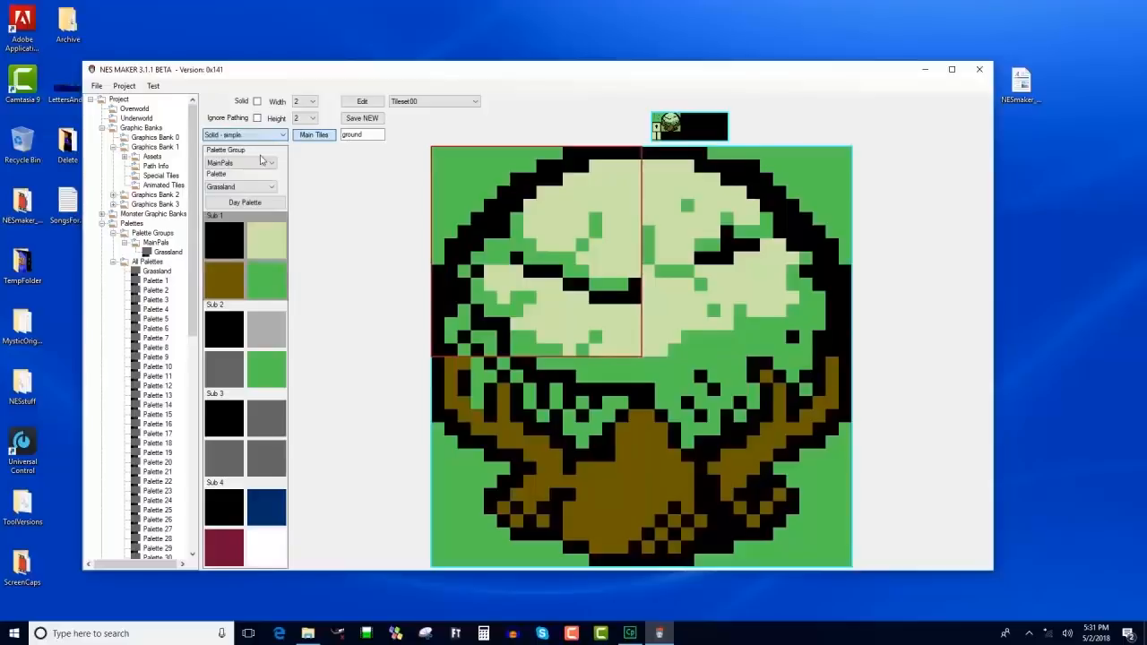
{"action": "left_click", "coordinate": [251, 136]}
{"action": "left_click", "coordinate": [253, 144]}
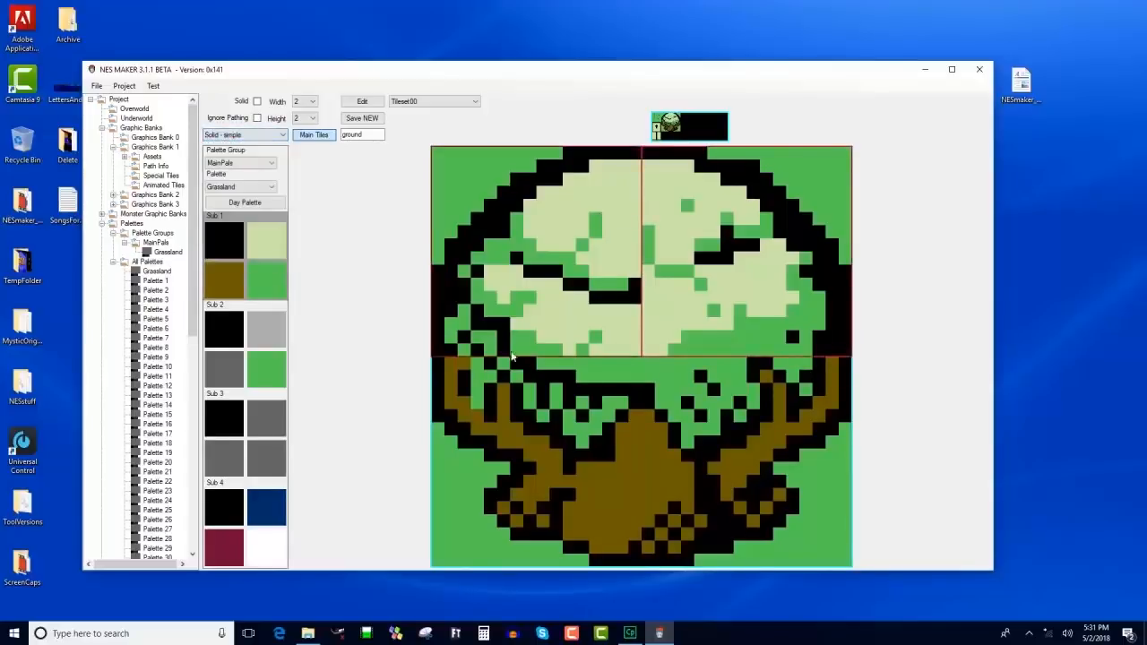
{"action": "left_click", "coordinate": [260, 135]}
{"action": "left_click", "coordinate": [256, 142]}
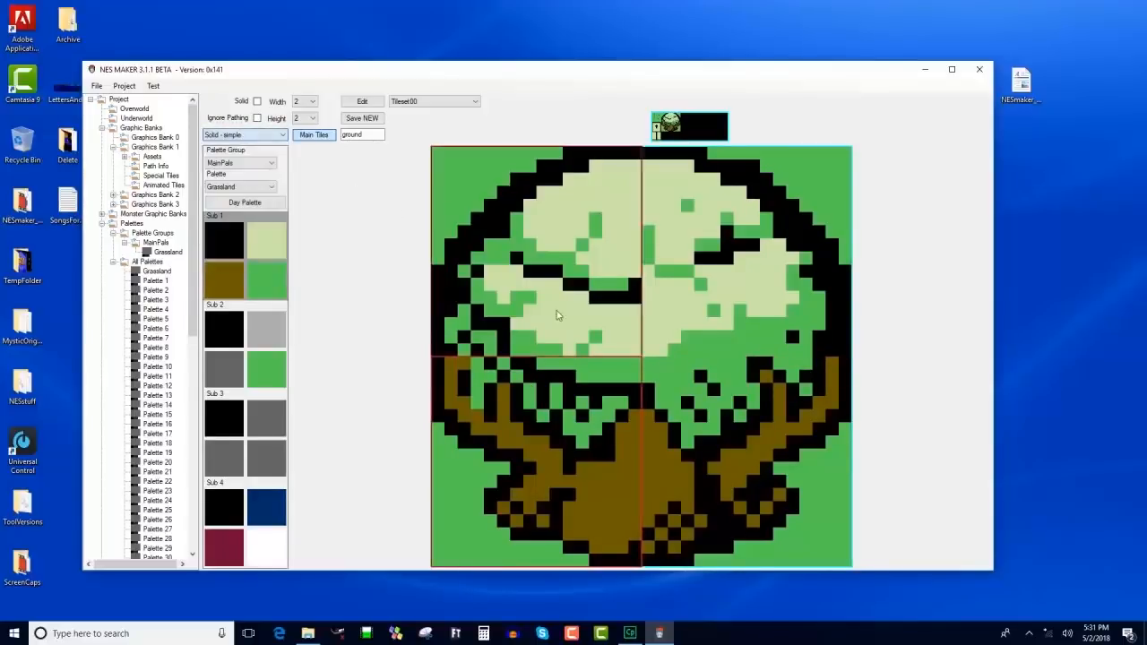
{"action": "left_click", "coordinate": [278, 134]}
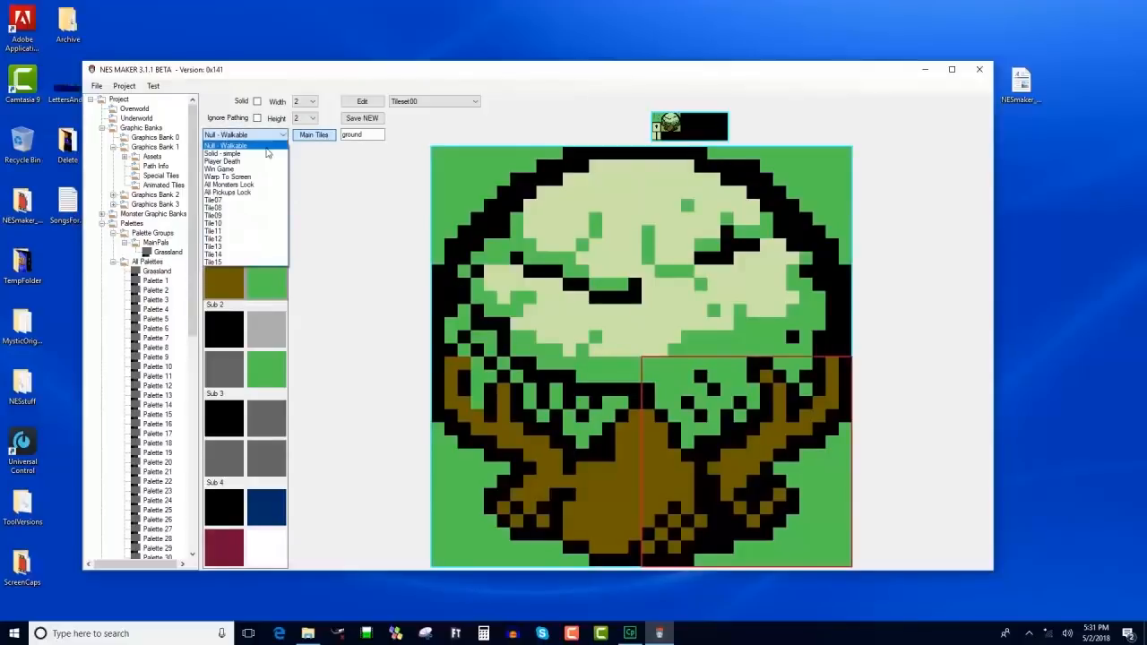
{"action": "left_click", "coordinate": [268, 154]}
Save the 2 by 2 tile arrangement as a new asset named tree and expand the Assets of Graphics Bank 1.
{"action": "double_click", "coordinate": [359, 135]}
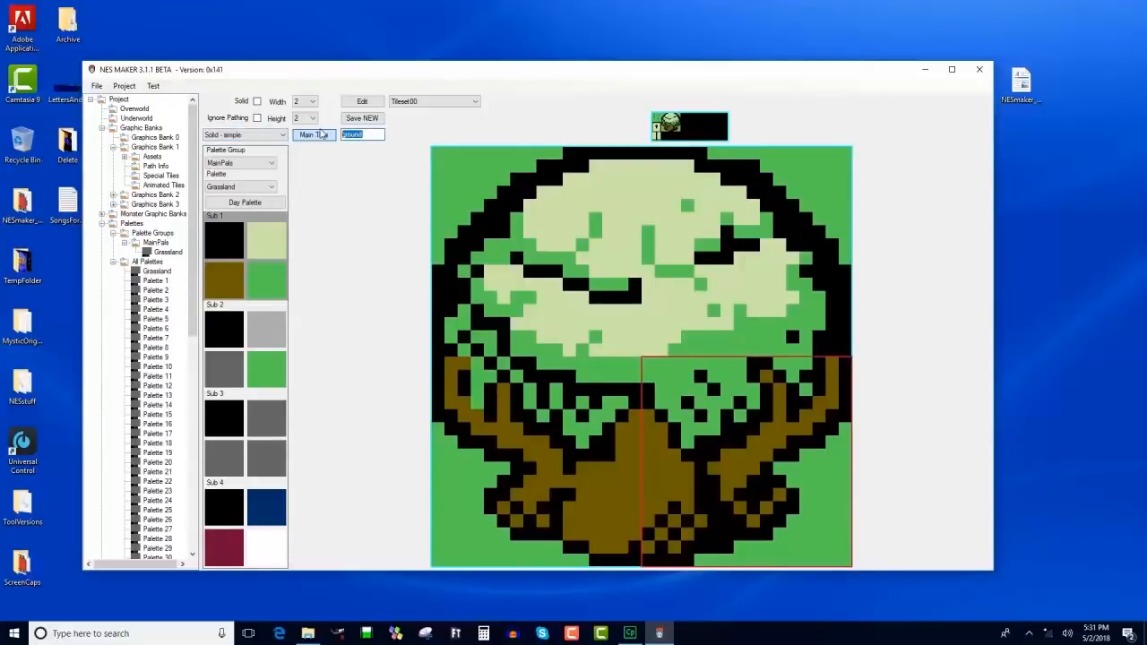
{"action": "type", "text": "tree"}
{"action": "left_click", "coordinate": [361, 118]}
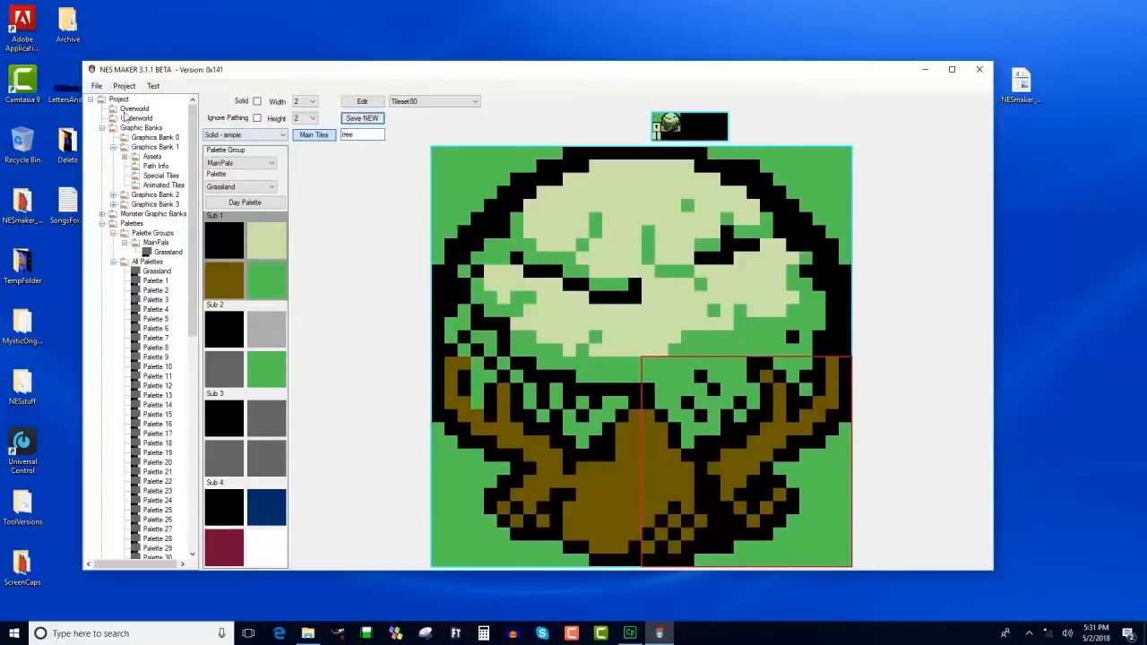
{"action": "double_click", "coordinate": [151, 157]}
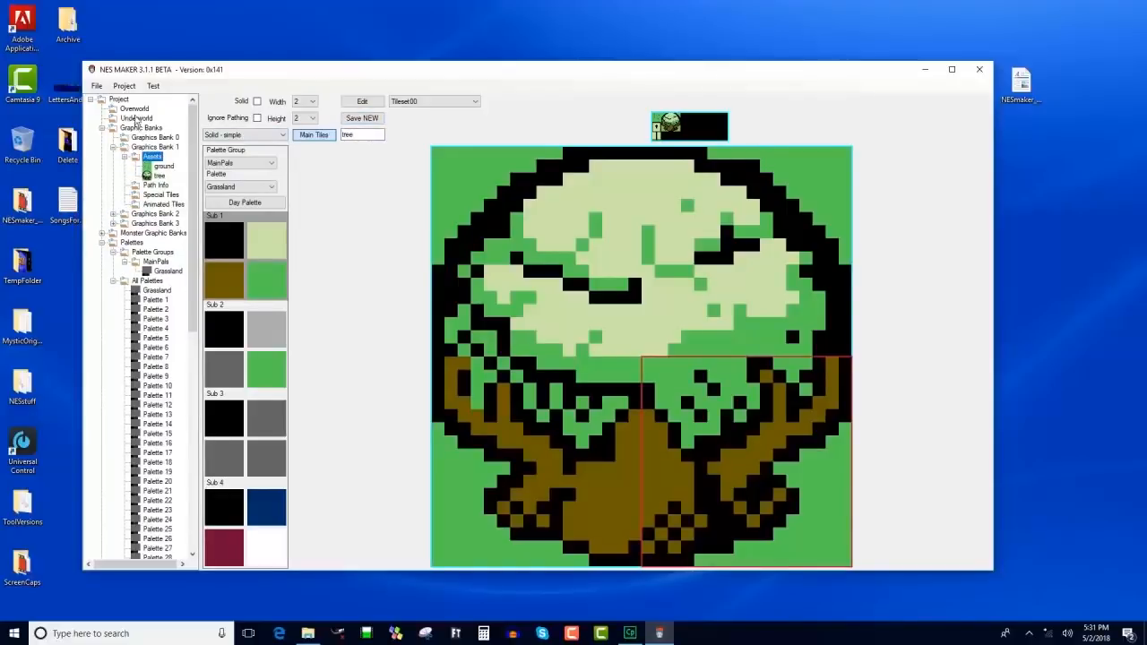
Open the Overworld screen in the third column, eighth row and place the player below the center of the screen.
{"action": "double_click", "coordinate": [135, 109]}
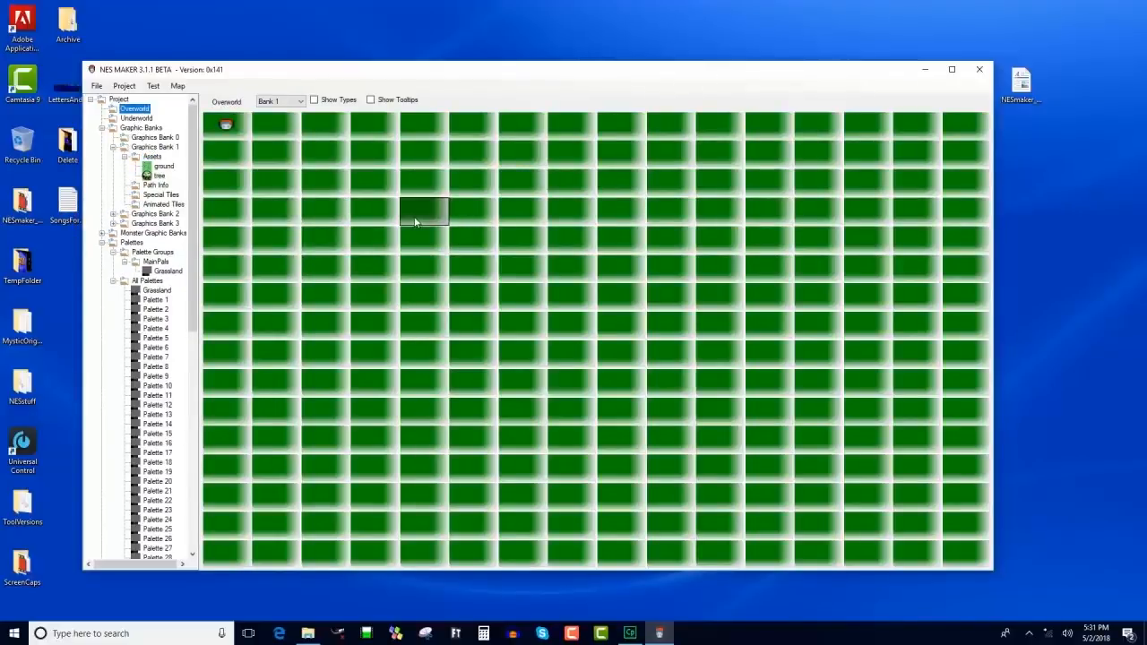
{"action": "left_click", "coordinate": [333, 323]}
{"action": "double_click", "coordinate": [333, 322]}
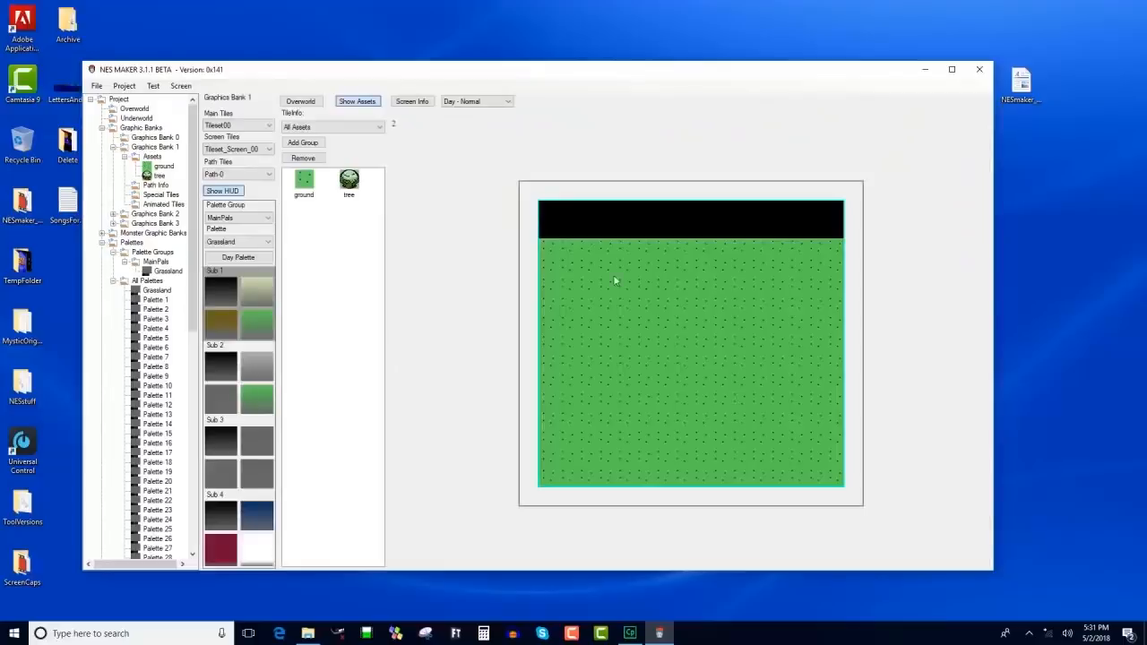
{"action": "right_click", "coordinate": [700, 415]}
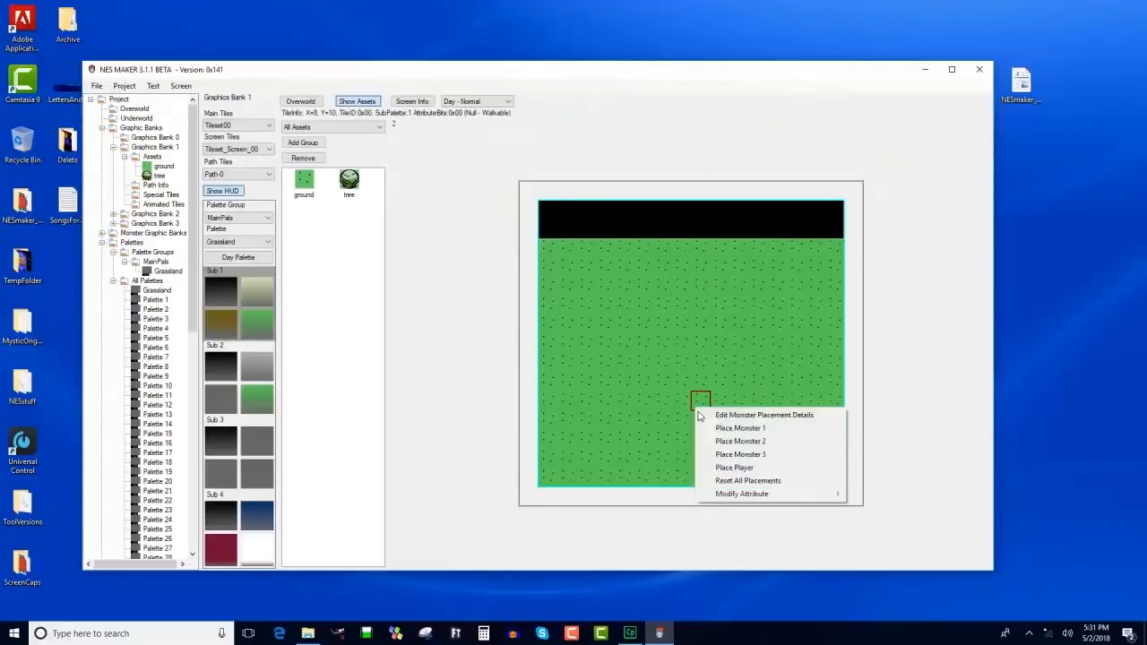
{"action": "left_click", "coordinate": [735, 468]}
Place eight trees in the screen's upper half: two in each upper corner and two stepping inward from each side.
{"action": "left_click", "coordinate": [349, 182]}
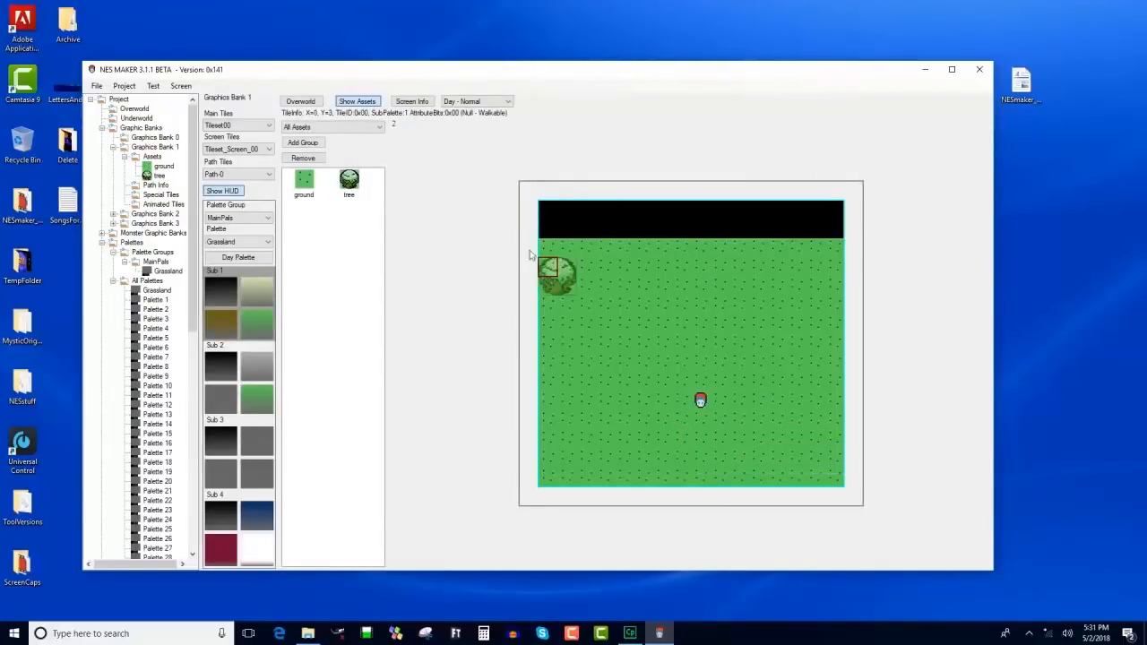
{"action": "left_click", "coordinate": [545, 252]}
{"action": "left_click", "coordinate": [585, 253]}
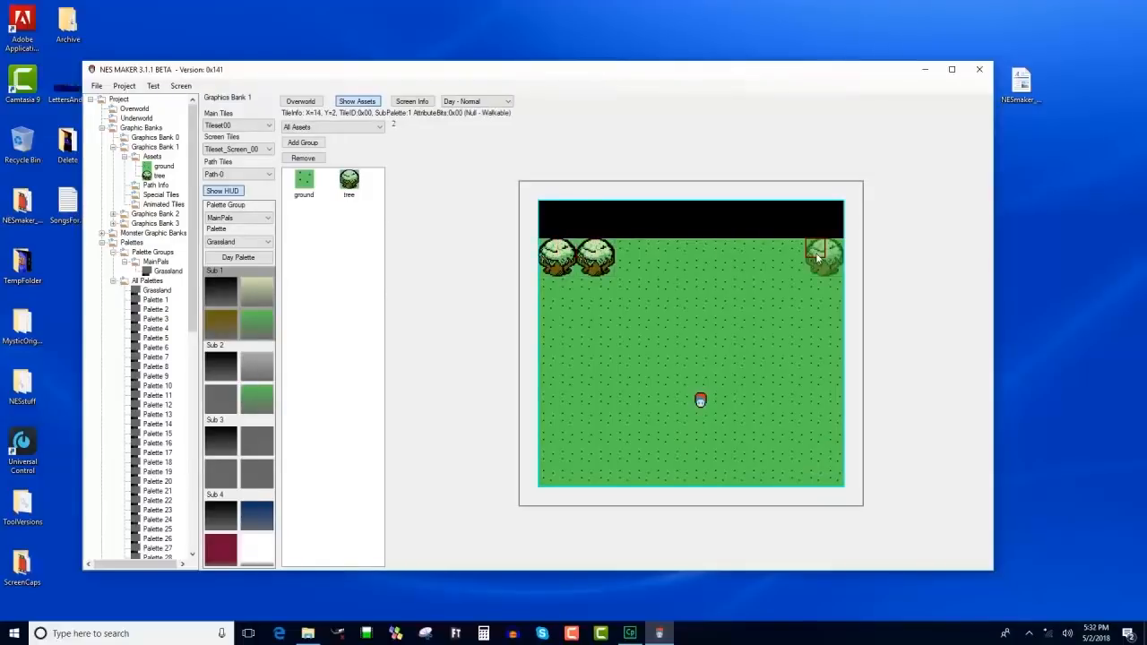
{"action": "left_click", "coordinate": [815, 256]}
{"action": "left_click", "coordinate": [777, 256]}
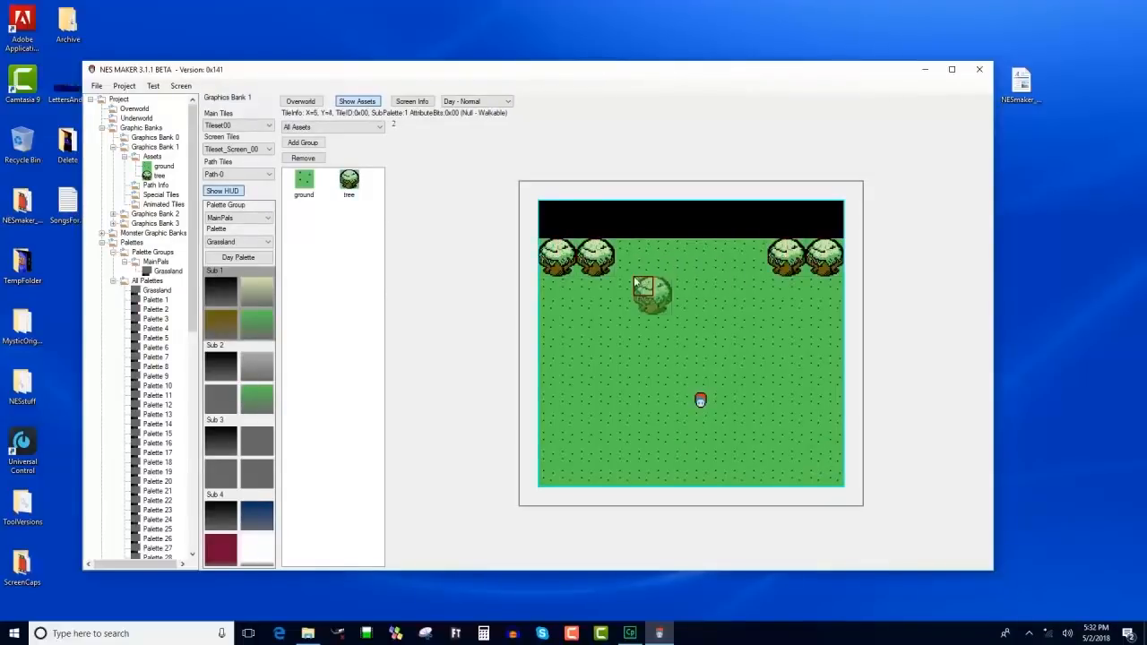
{"action": "left_click", "coordinate": [625, 273]}
{"action": "left_click", "coordinate": [739, 273]}
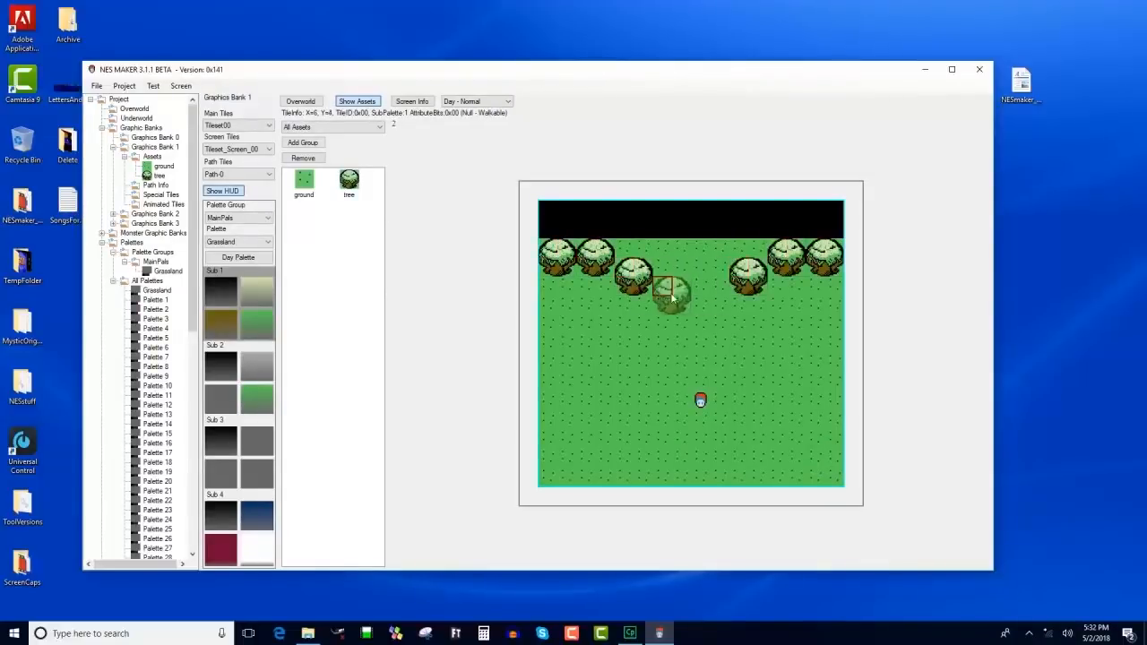
{"action": "left_click", "coordinate": [644, 309]}
{"action": "left_click", "coordinate": [720, 310]}
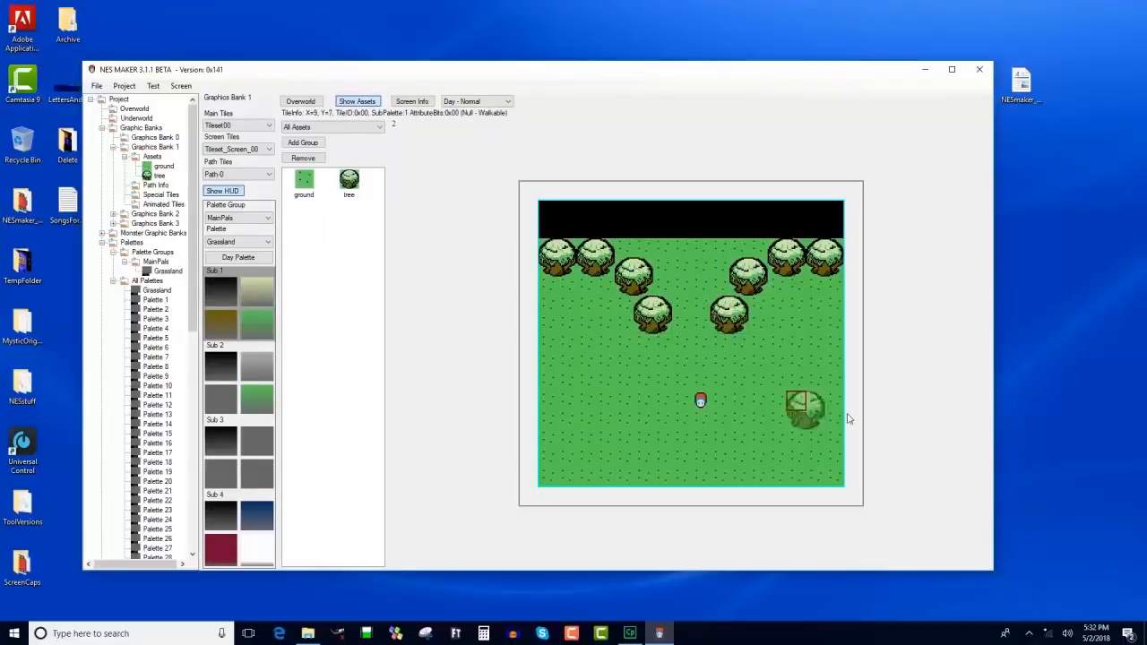
Place three trees in each lower corner of the screen: two along the bottom edge and one above the outermost.
{"action": "left_click", "coordinate": [820, 466]}
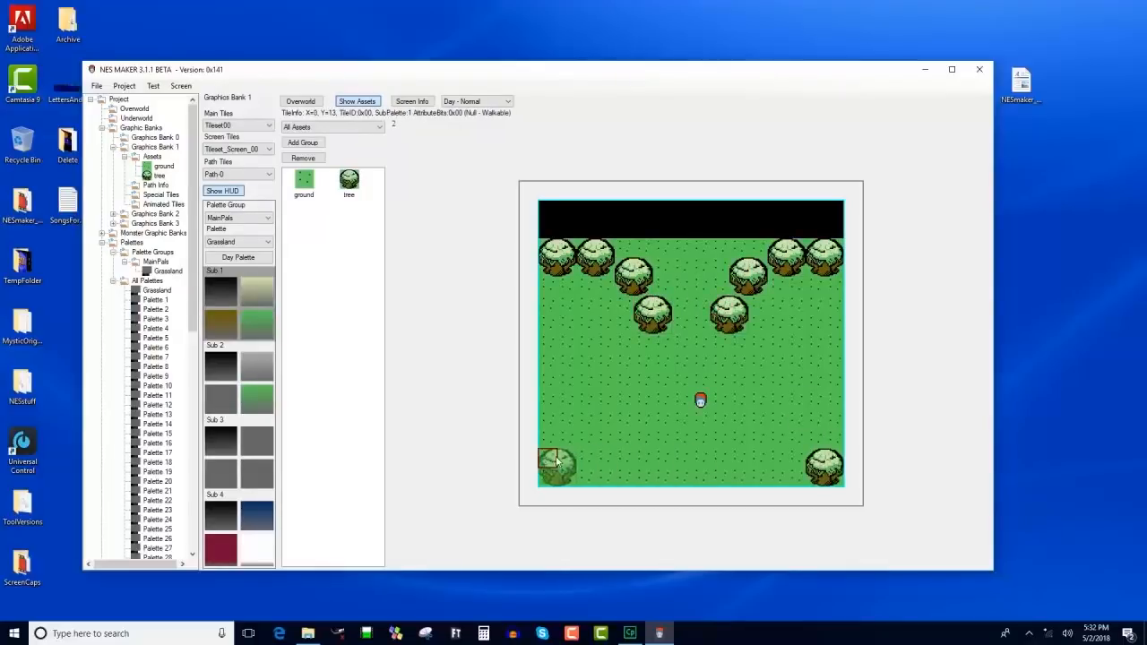
{"action": "left_click", "coordinate": [556, 462]}
{"action": "left_click", "coordinate": [593, 462]}
{"action": "left_click", "coordinate": [556, 426]}
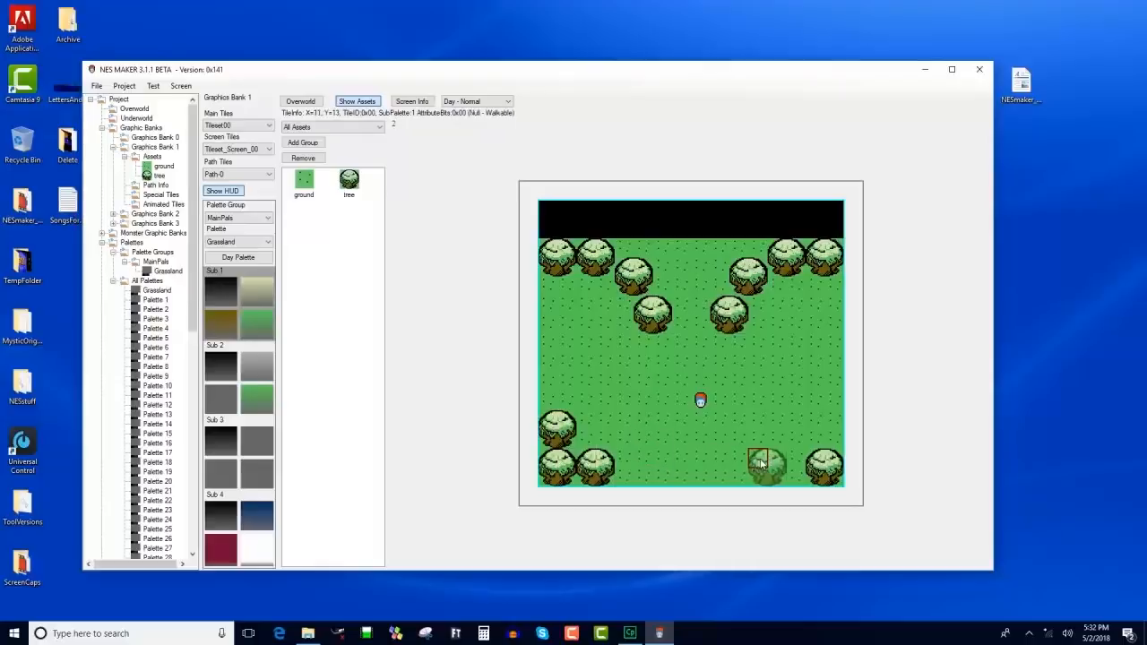
{"action": "left_click", "coordinate": [780, 462]}
{"action": "left_click", "coordinate": [820, 424]}
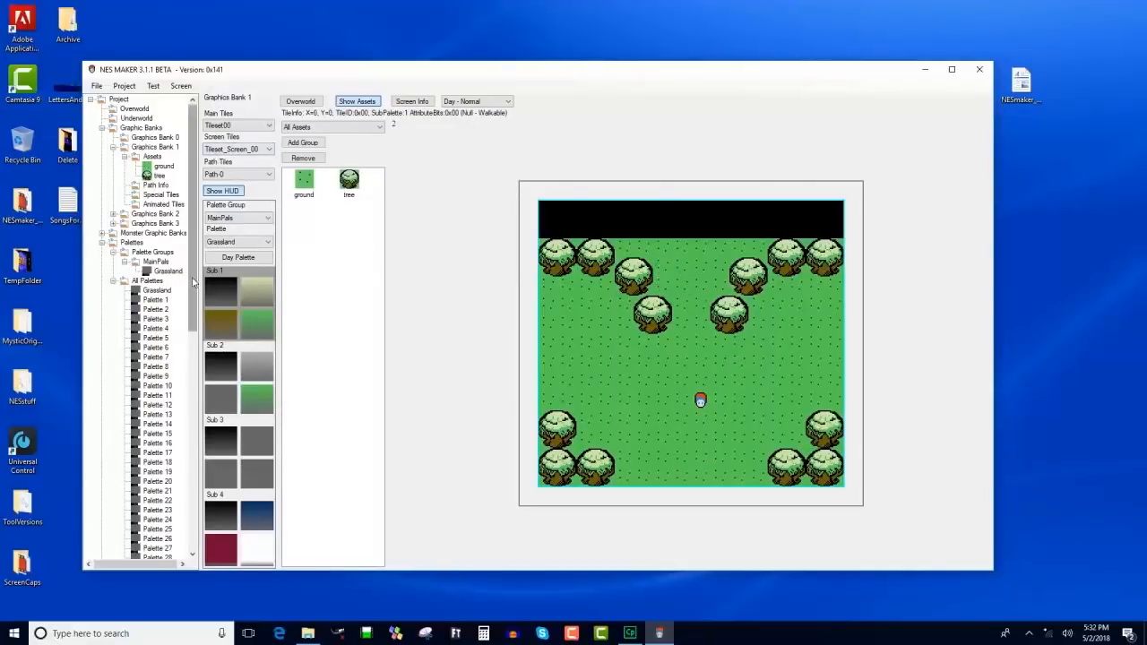
Collapse the Palettes branch, expand Game Objects and open the Player object.
{"action": "scroll", "coordinate": [170, 493], "scroll_direction": "down", "scroll_amount": 15}
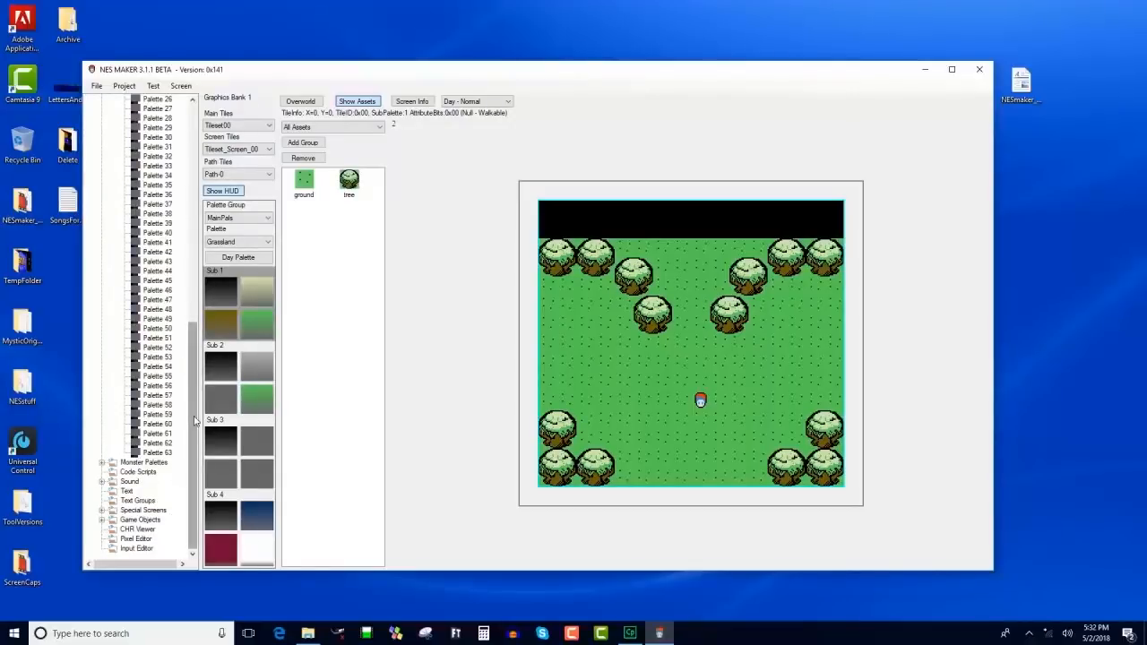
{"action": "left_click_drag", "start_coordinate": [190, 418], "coordinate": [198, 204]}
{"action": "left_click", "coordinate": [102, 243]}
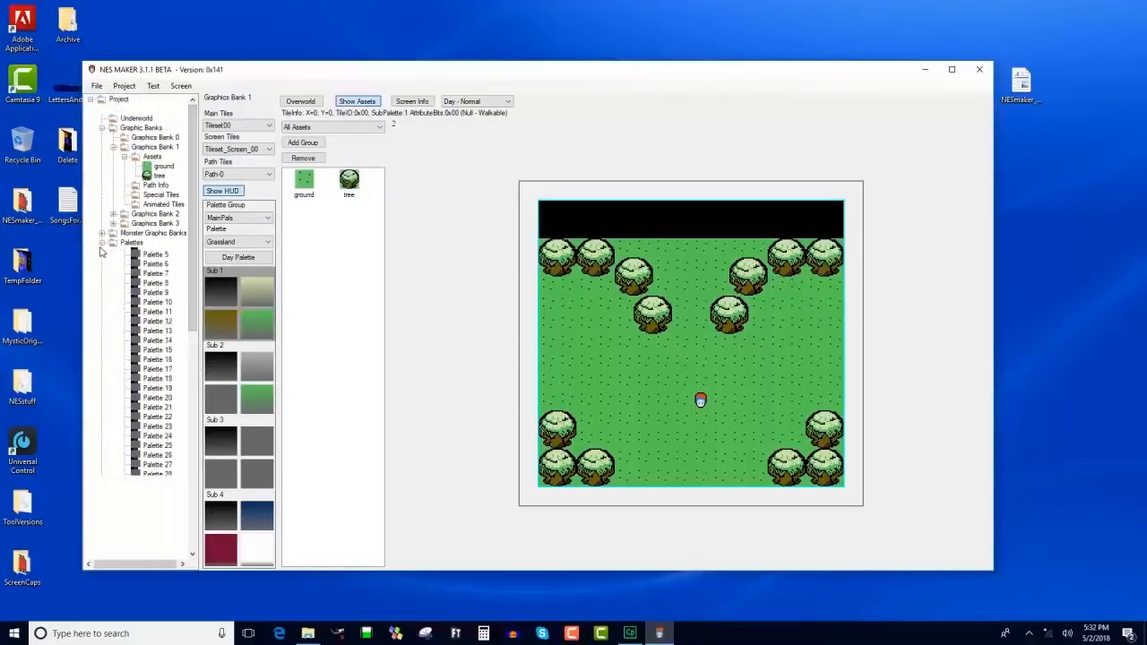
{"action": "left_click", "coordinate": [103, 310]}
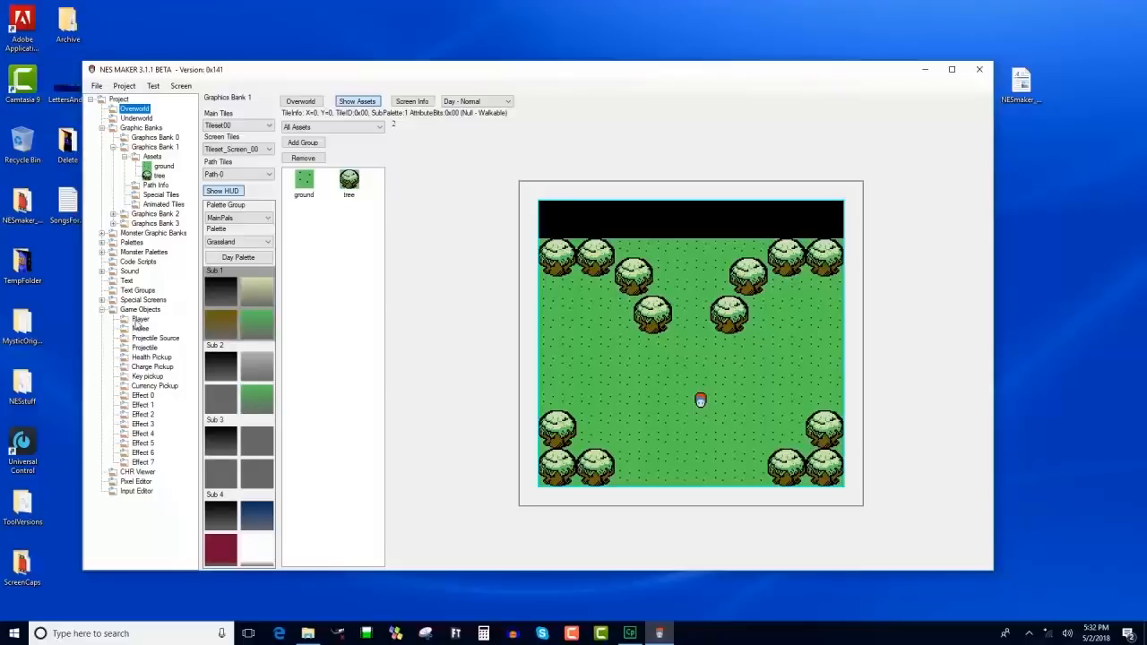
{"action": "left_click", "coordinate": [139, 320]}
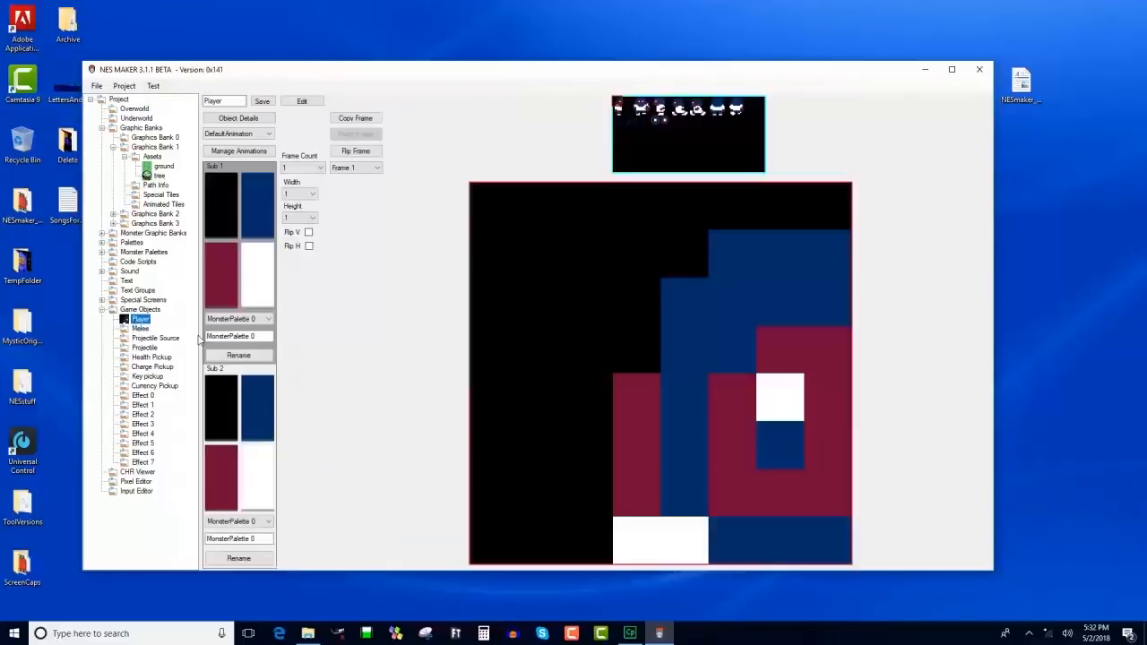
Set the Player's size to 2 wide by 2 high and rename its Sub 1 palette playerPal.
{"action": "left_click", "coordinate": [305, 194]}
{"action": "left_click", "coordinate": [303, 211]}
{"action": "left_click", "coordinate": [305, 218]}
{"action": "left_click", "coordinate": [305, 231]}
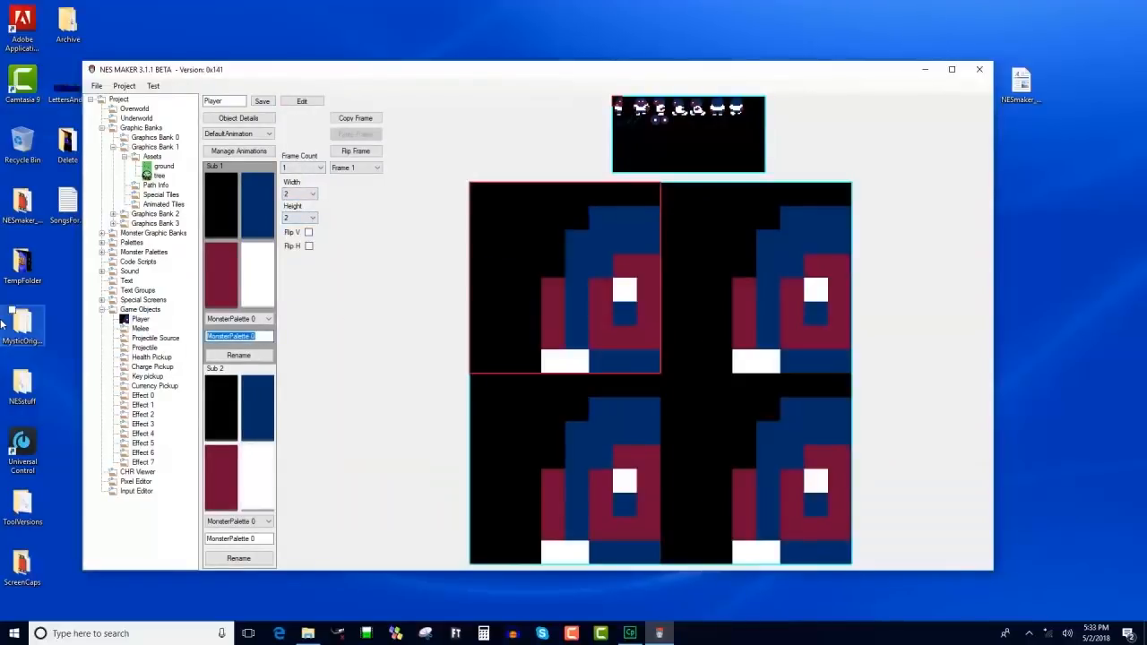
{"action": "type", "text": "playerPal"}
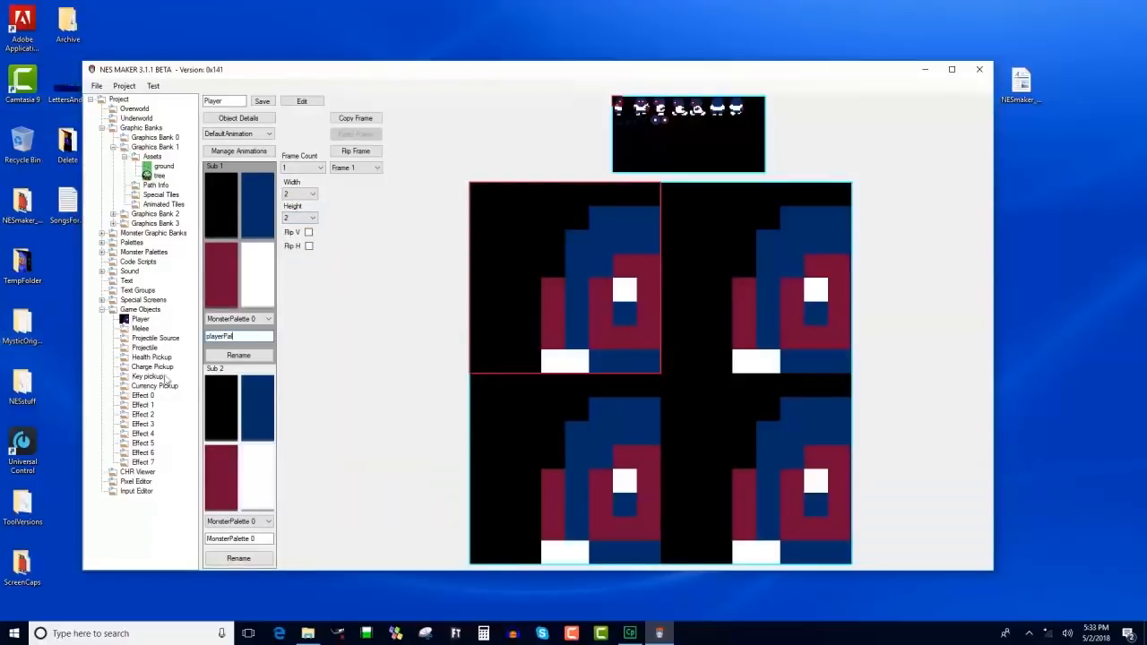
{"action": "left_click", "coordinate": [236, 356]}
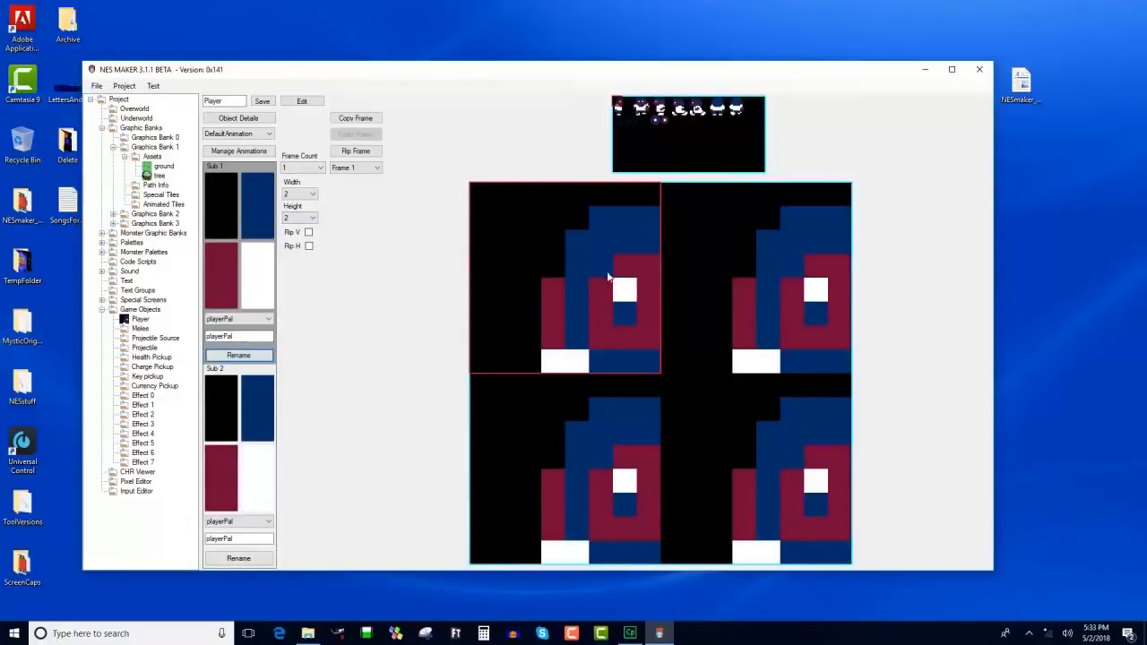
Recolour the playerPal sub-palette: replace blue with olive brown, crimson with pale pink, and white with light blue.
{"action": "left_click", "coordinate": [561, 276]}
{"action": "left_click", "coordinate": [261, 215]}
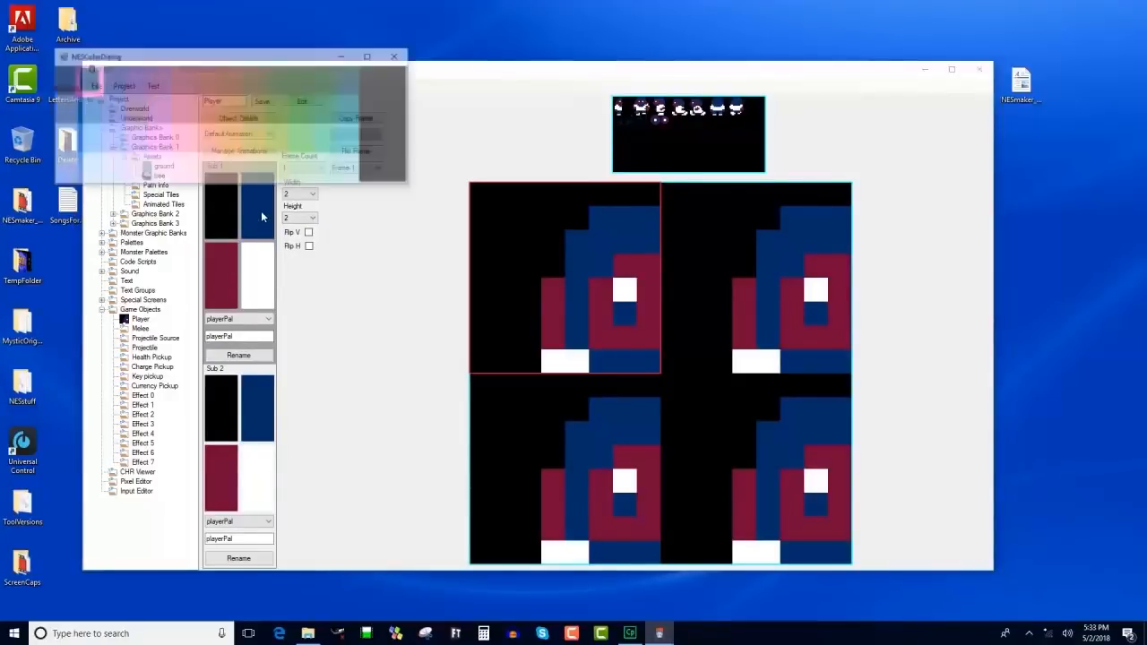
{"action": "left_click", "coordinate": [268, 118]}
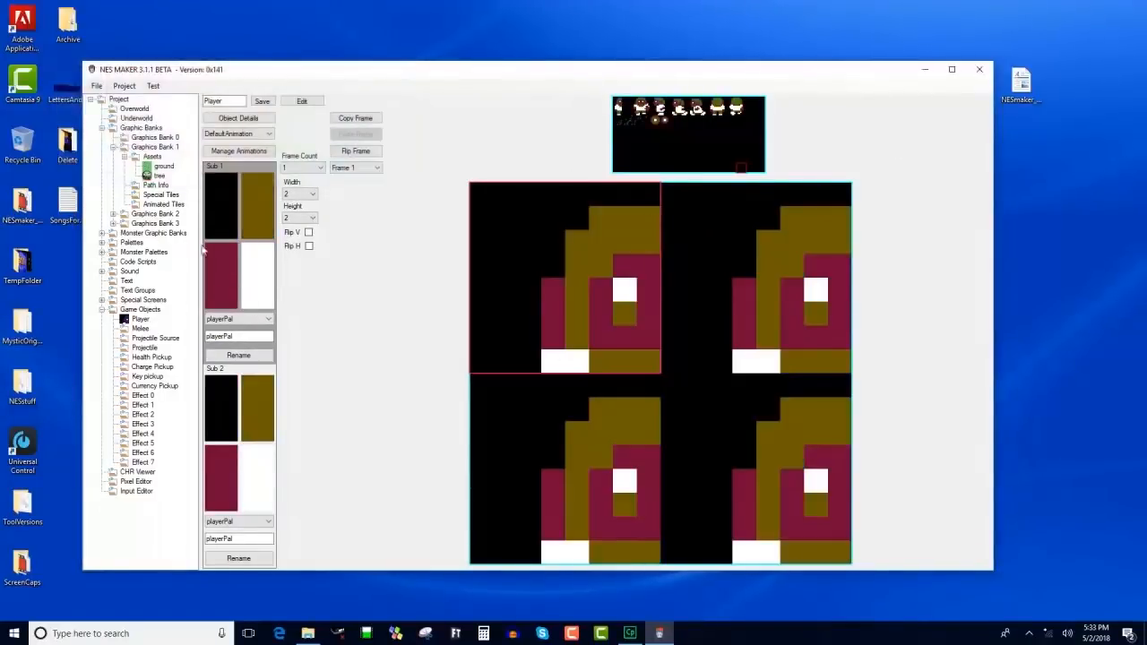
{"action": "left_click", "coordinate": [229, 273]}
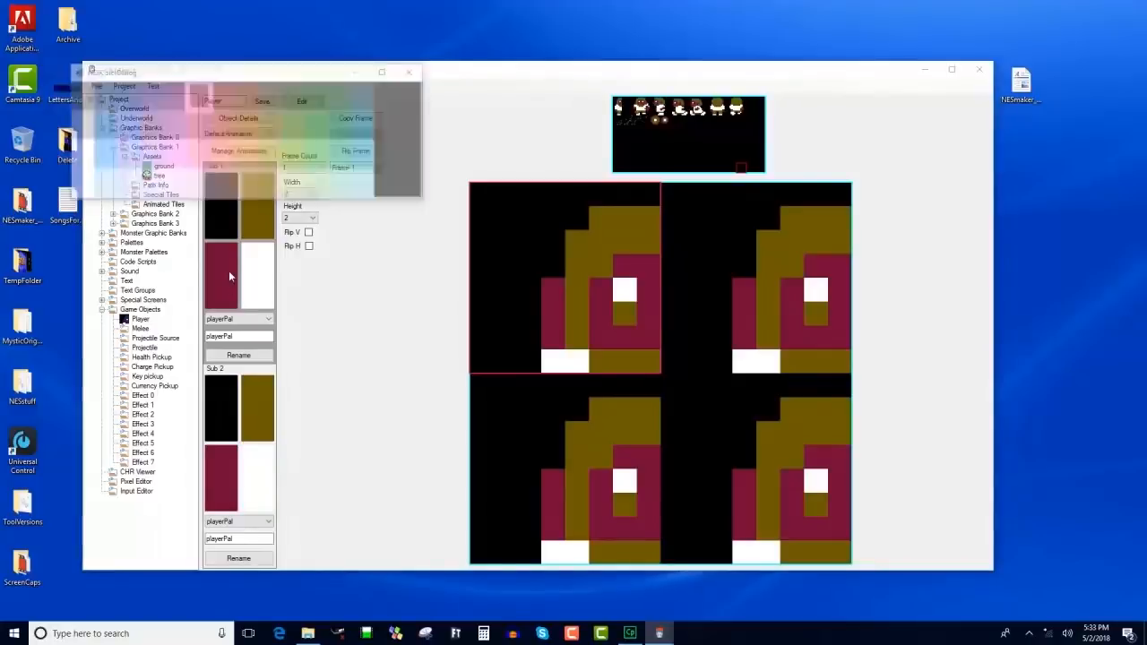
{"action": "left_click", "coordinate": [234, 192]}
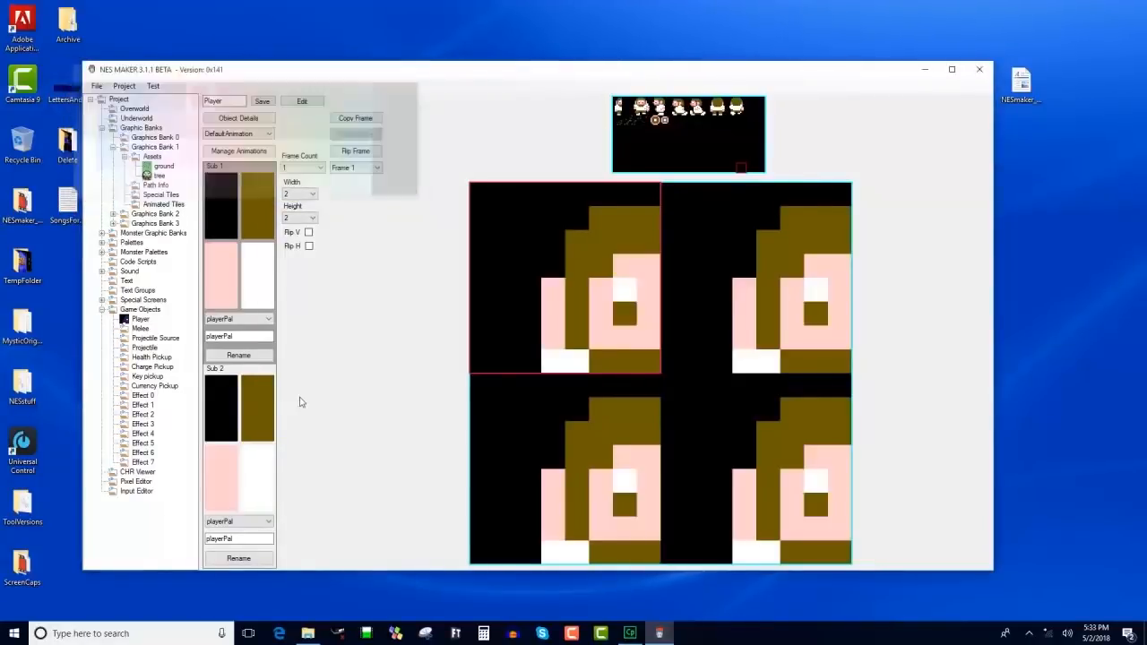
{"action": "left_click", "coordinate": [264, 288]}
{"action": "left_click", "coordinate": [104, 180]}
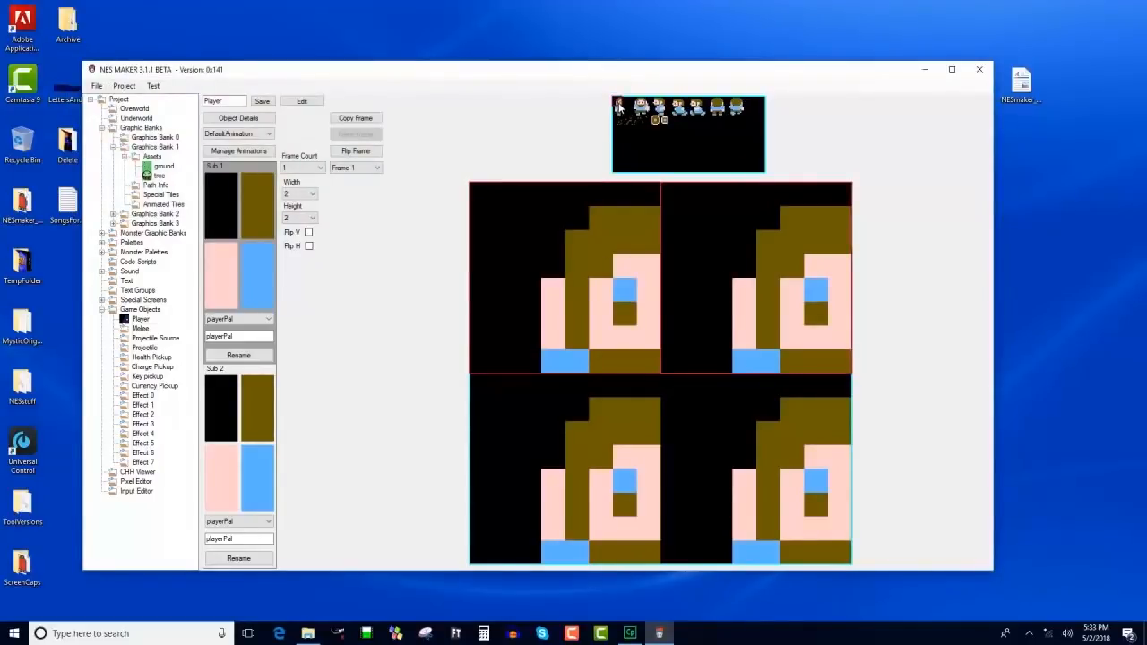
Complete the Player by flipping the upper-right head tile horizontally and filling the lower tiles with the body graphic, the right one mirrored, and save.
{"action": "left_click", "coordinate": [310, 247]}
{"action": "left_click", "coordinate": [563, 423]}
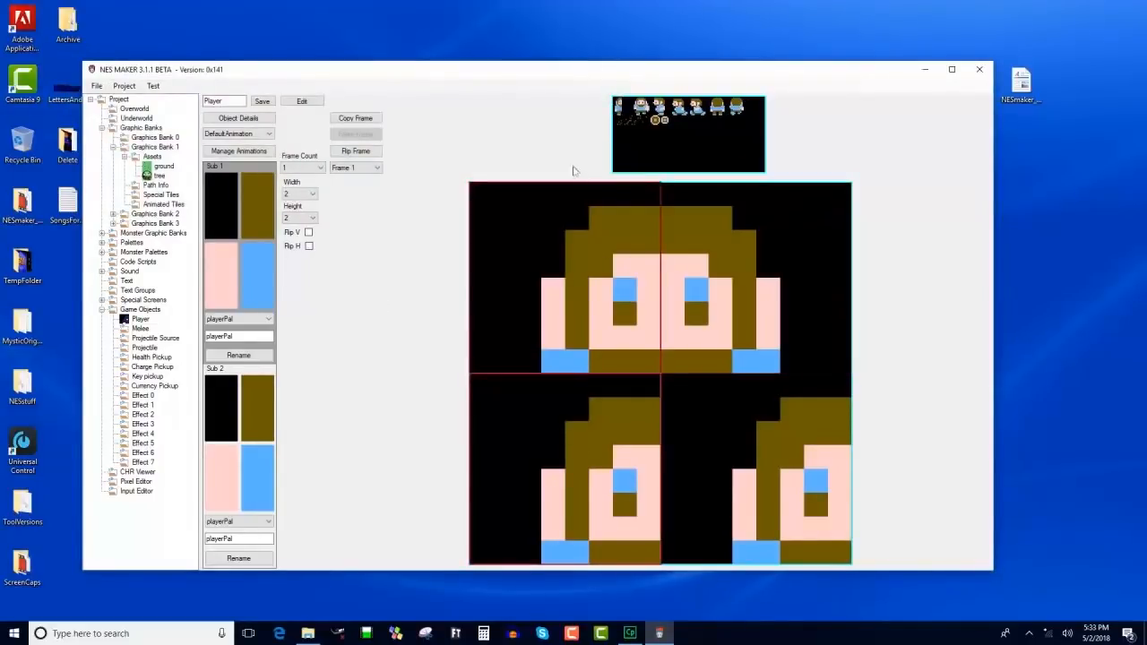
{"action": "left_click", "coordinate": [617, 110]}
{"action": "left_click", "coordinate": [695, 417]}
{"action": "left_click", "coordinate": [618, 110]}
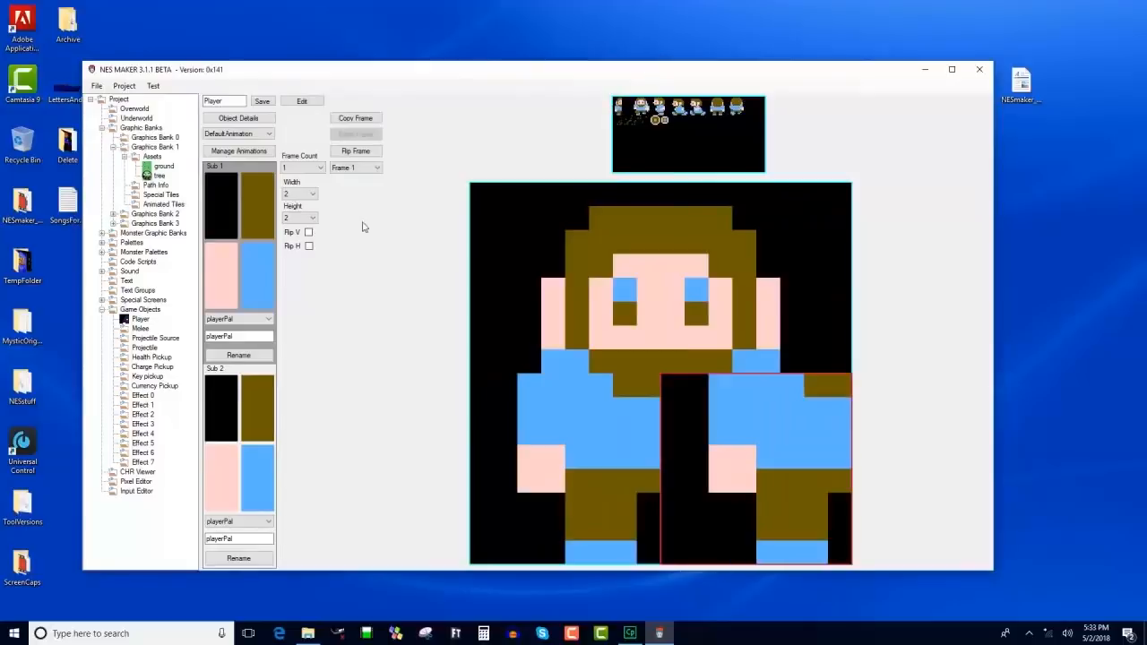
{"action": "left_click", "coordinate": [309, 245]}
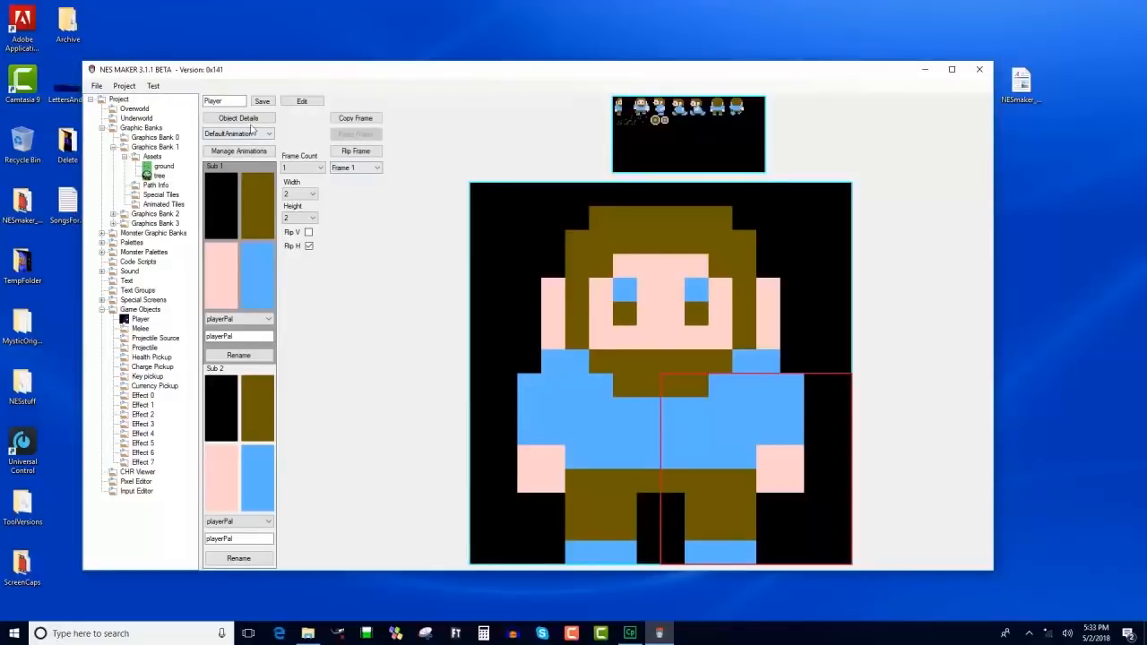
{"action": "left_click", "coordinate": [257, 104]}
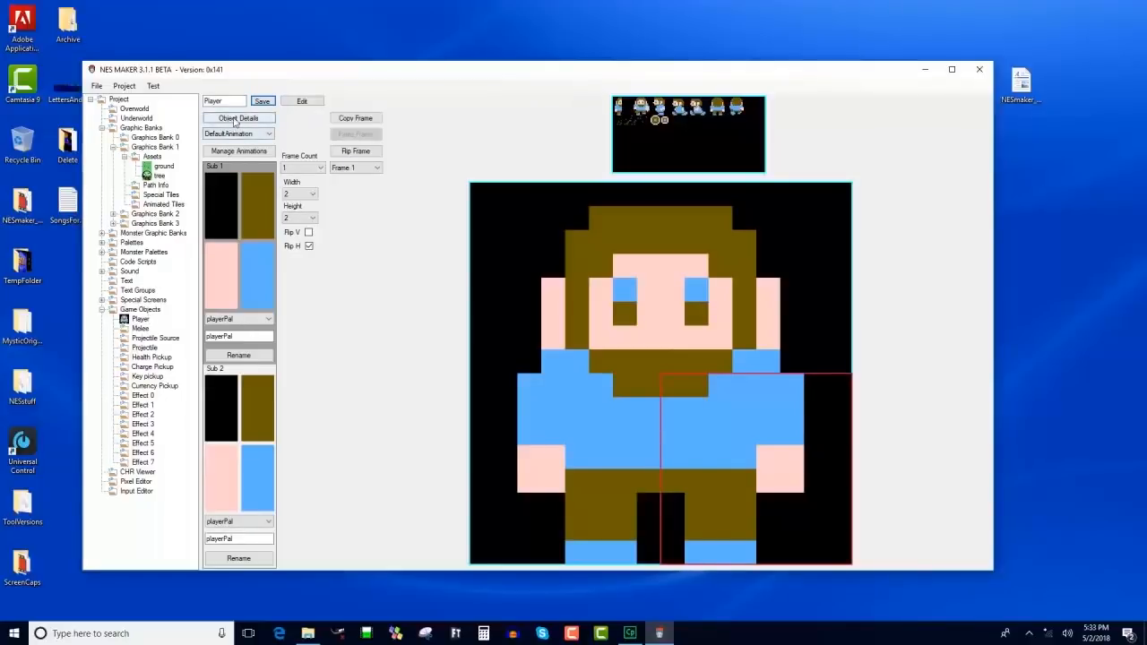
In the Player's object details, flag it as player and persistent, with normal max speed 36 and acceleration speed 121.
{"action": "left_click", "coordinate": [235, 120]}
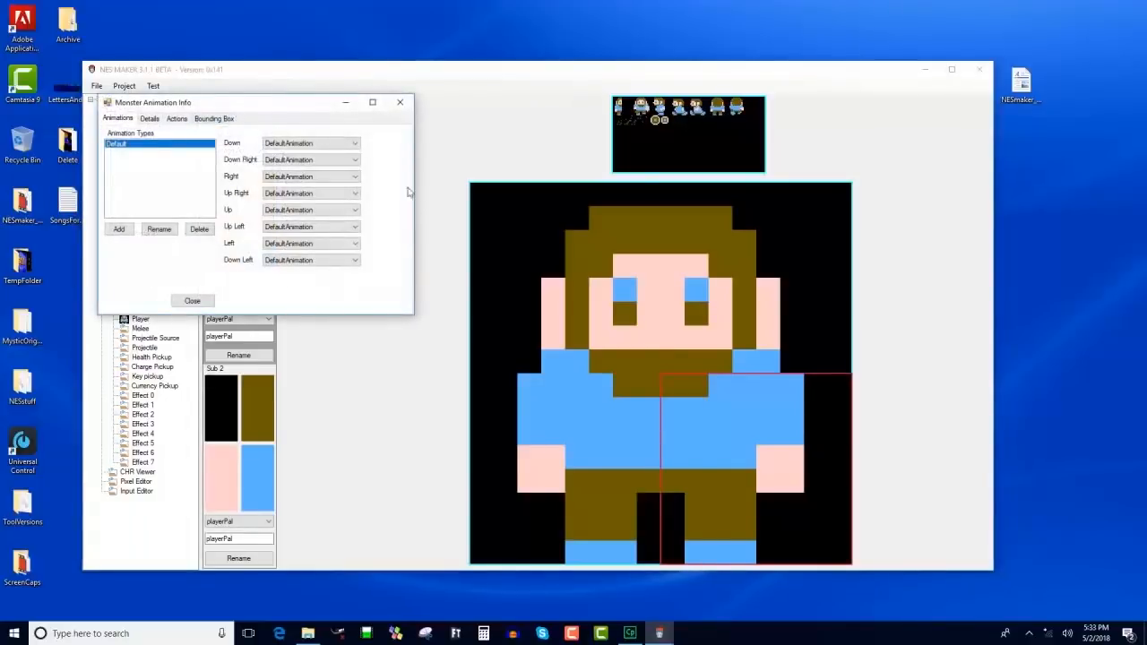
{"action": "left_click", "coordinate": [148, 119]}
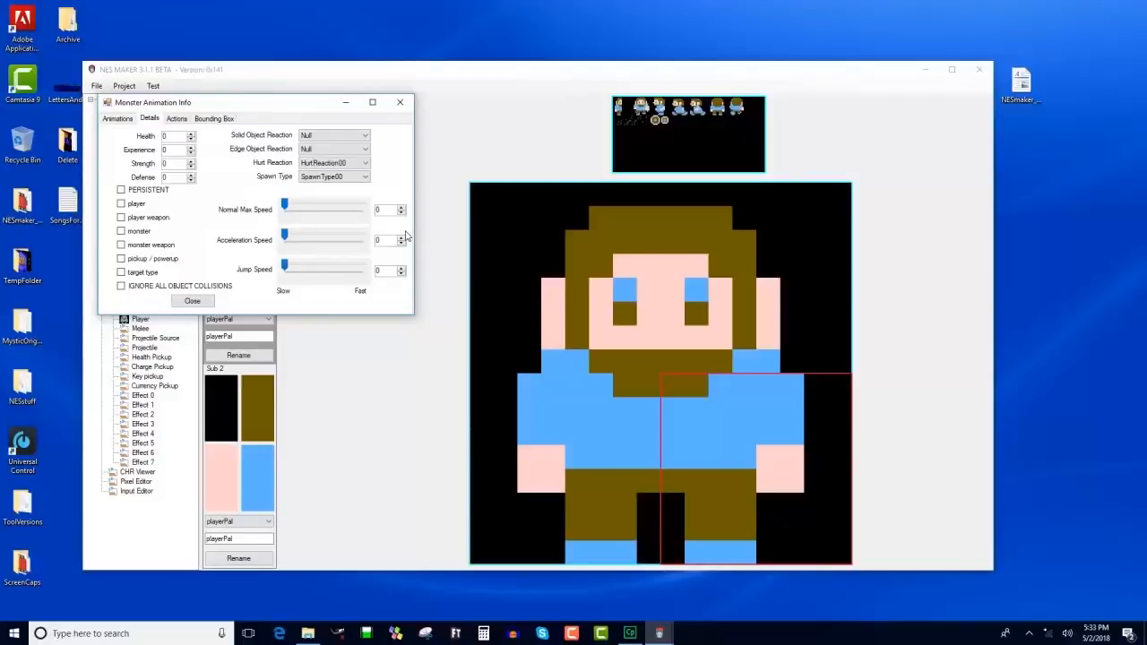
{"action": "left_click", "coordinate": [123, 204]}
{"action": "left_click", "coordinate": [126, 191]}
{"action": "left_click_drag", "start_coordinate": [284, 205], "coordinate": [297, 206]}
{"action": "left_click", "coordinate": [402, 206]}
{"action": "left_click_drag", "start_coordinate": [288, 238], "coordinate": [321, 238]}
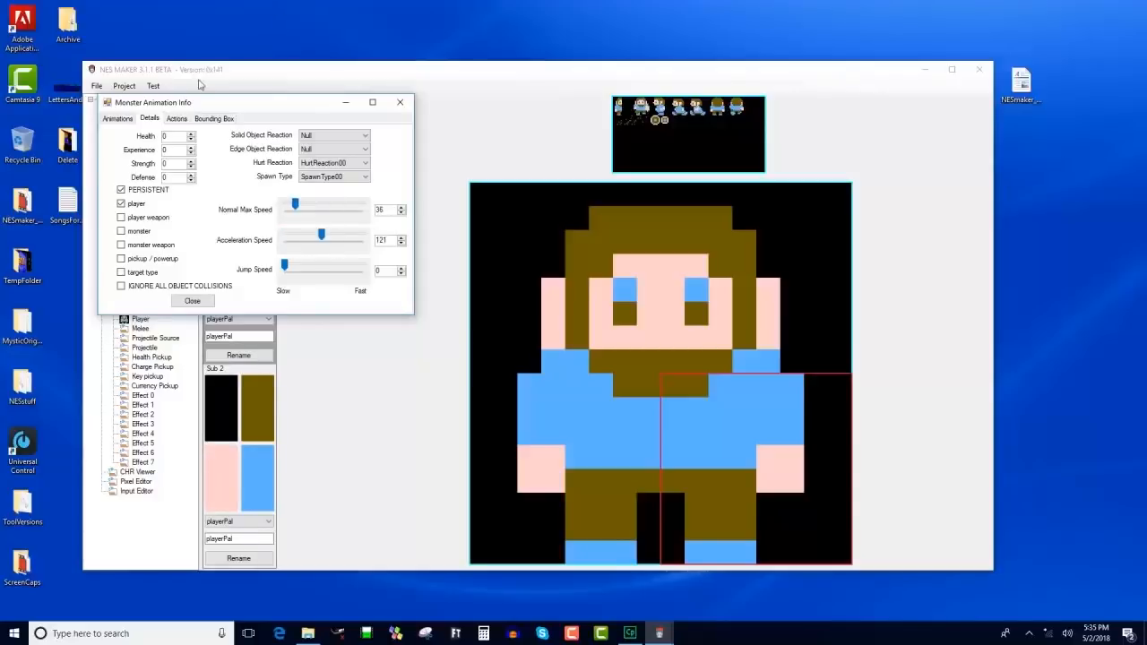
Examine the Player's action settings for action step 1, including its animation type choices.
{"action": "left_click", "coordinate": [177, 120]}
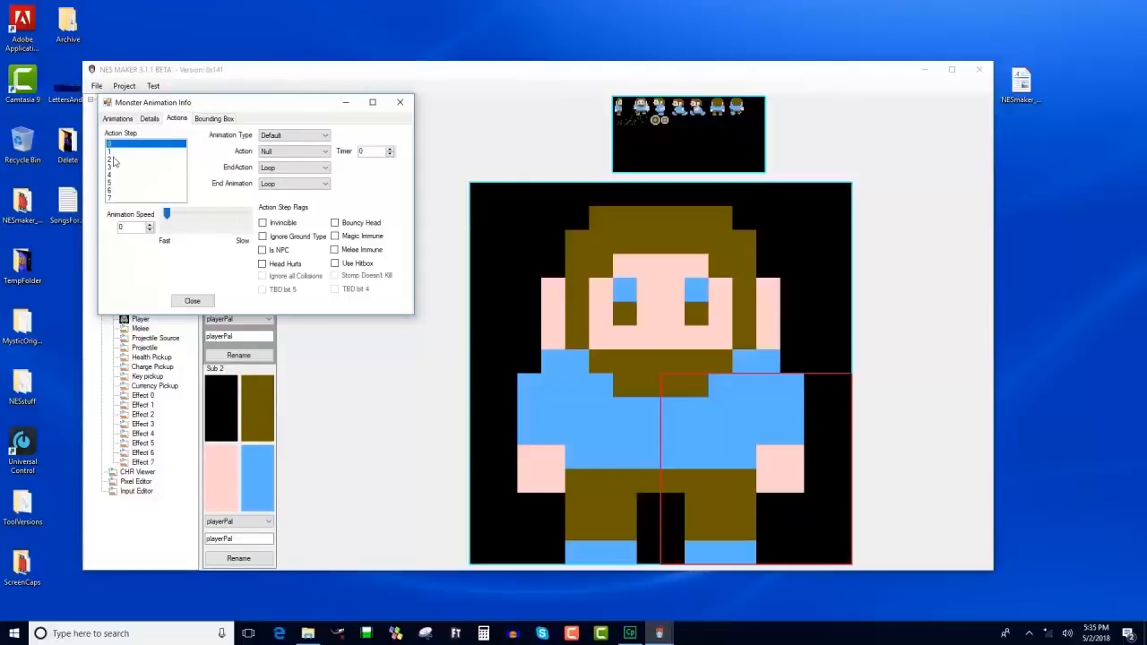
{"action": "left_click", "coordinate": [115, 152]}
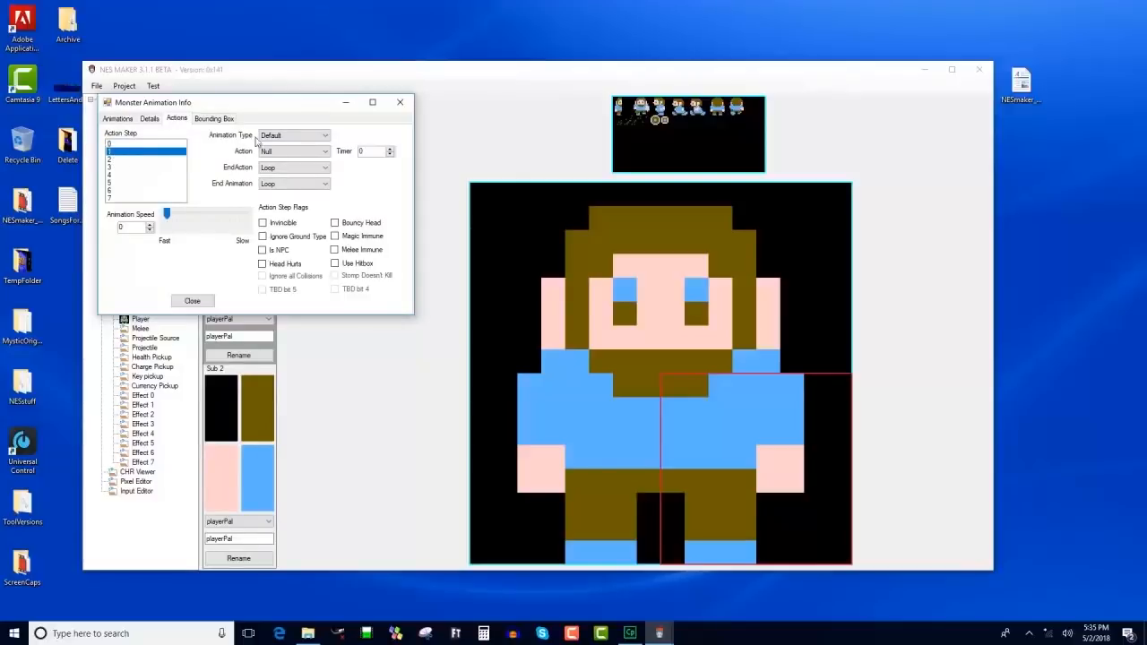
{"action": "left_click", "coordinate": [271, 136]}
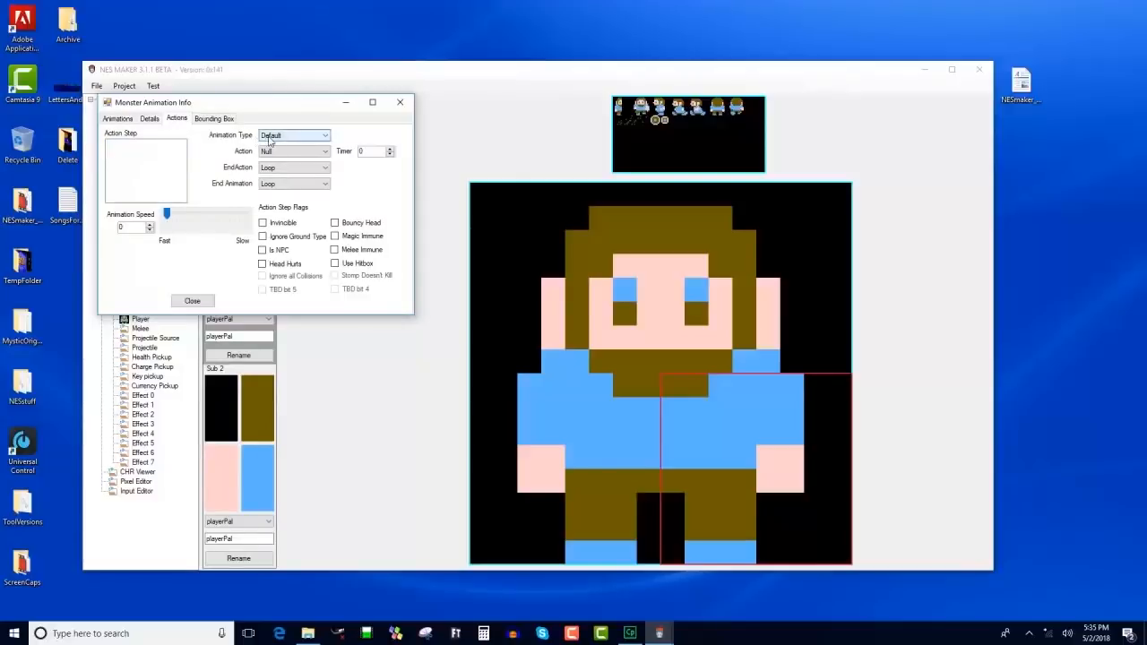
{"action": "left_click", "coordinate": [218, 162]}
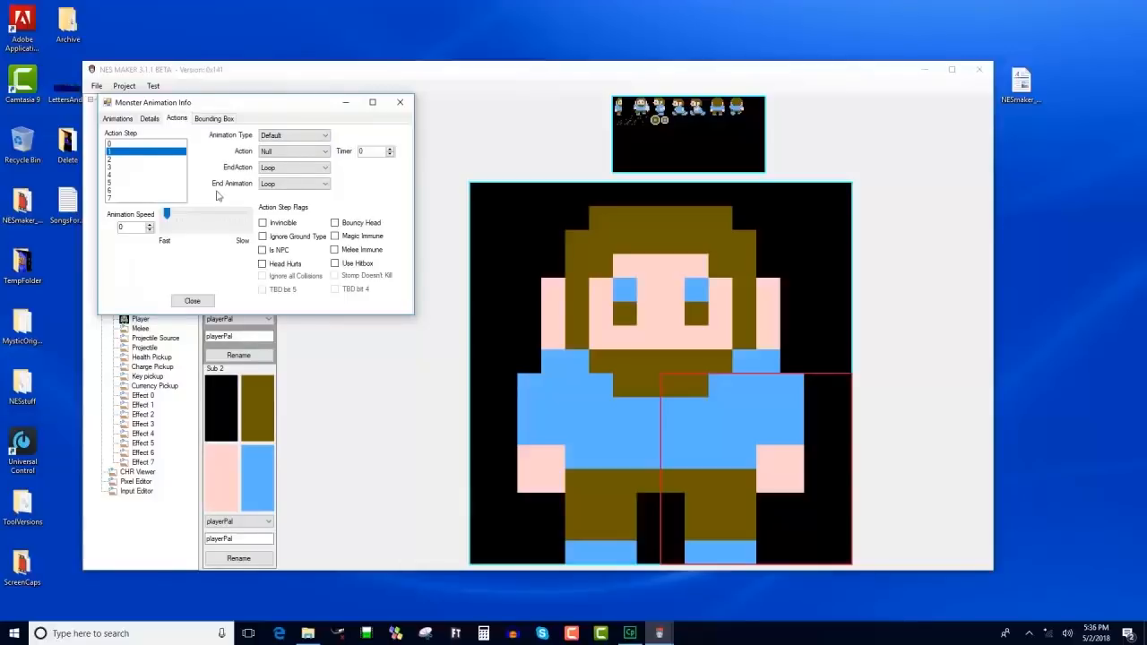
Draw the Player's bounding box over the lower torso and legs with left 4, top 9, width 8 and height 7, and close the details.
{"action": "left_click", "coordinate": [215, 119]}
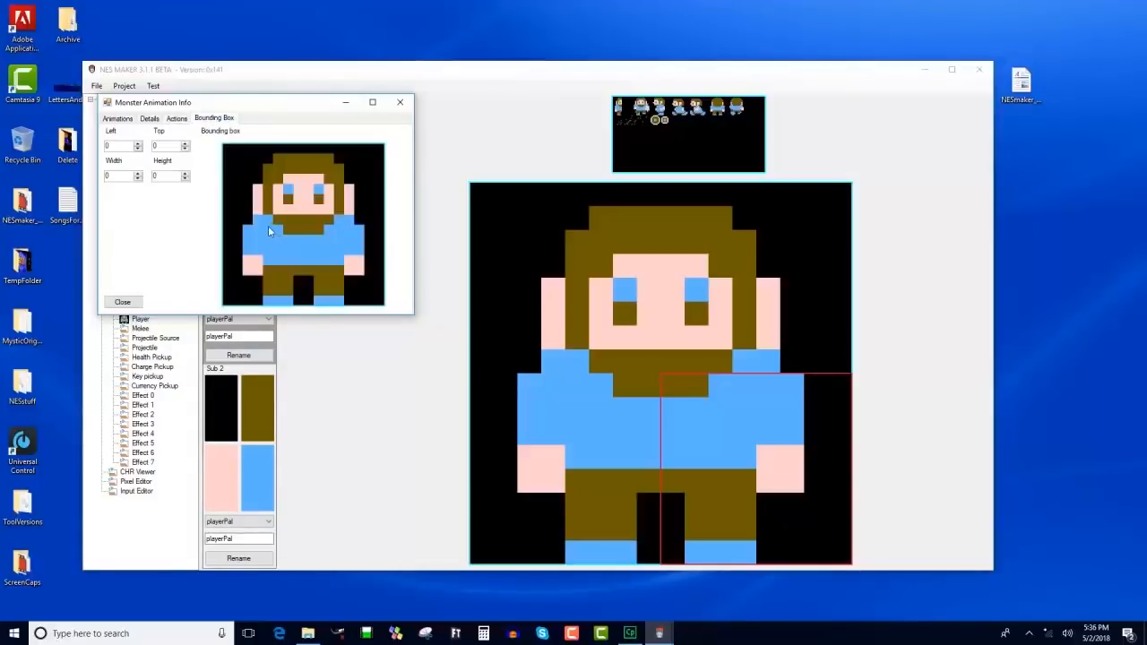
{"action": "left_click_drag", "start_coordinate": [265, 225], "coordinate": [340, 306]}
{"action": "left_click_drag", "start_coordinate": [285, 244], "coordinate": [321, 303]}
{"action": "mouse_move", "coordinate": [264, 238]}
{"action": "left_mouse_down"}
{"action": "mouse_move", "coordinate": [326, 314]}
{"action": "mouse_move", "coordinate": [352, 314]}
{"action": "left_mouse_up"}
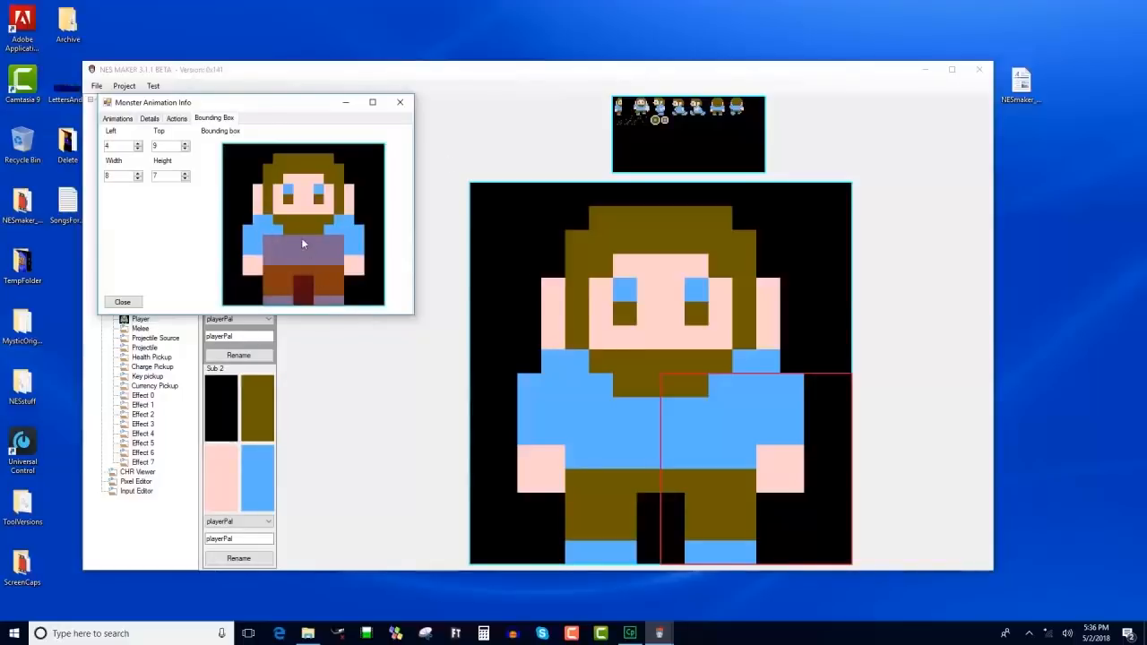
{"action": "left_click", "coordinate": [122, 302]}
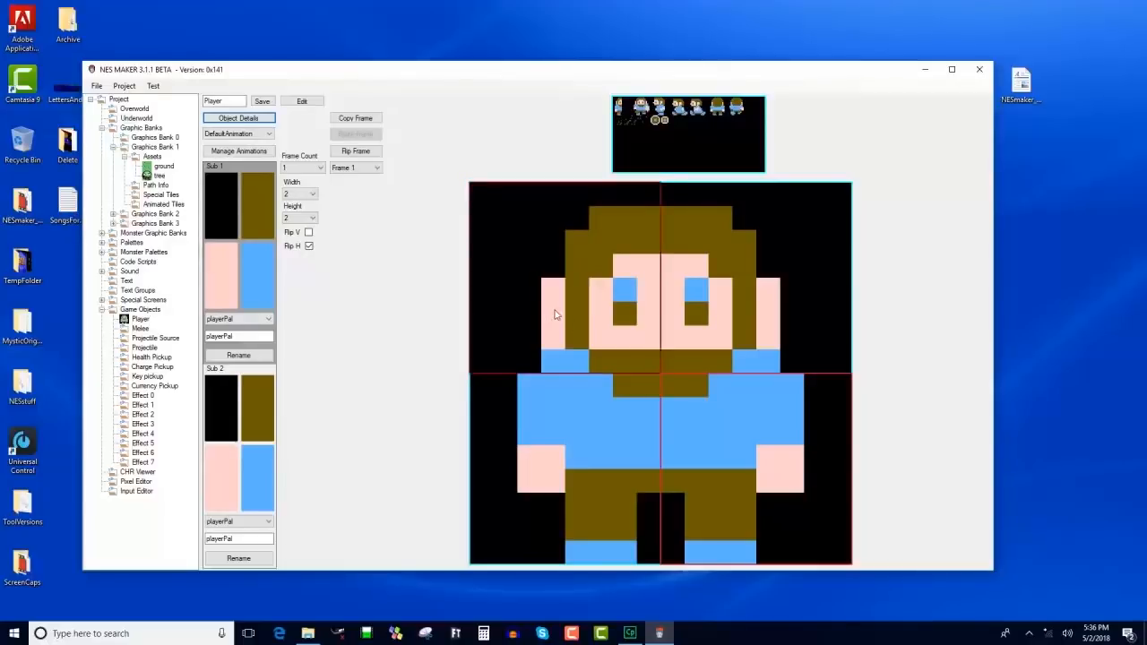
Open the Start Screen under Special Screens and set its background colour to black.
{"action": "left_click", "coordinate": [103, 302]}
{"action": "left_click", "coordinate": [130, 309]}
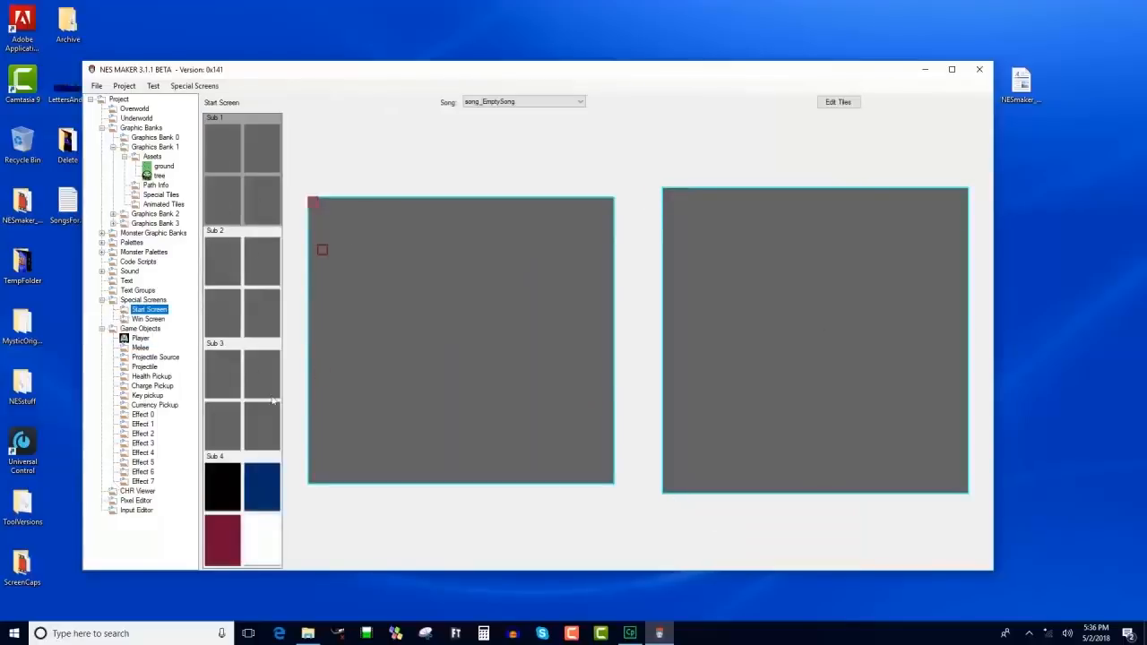
{"action": "left_click", "coordinate": [223, 143]}
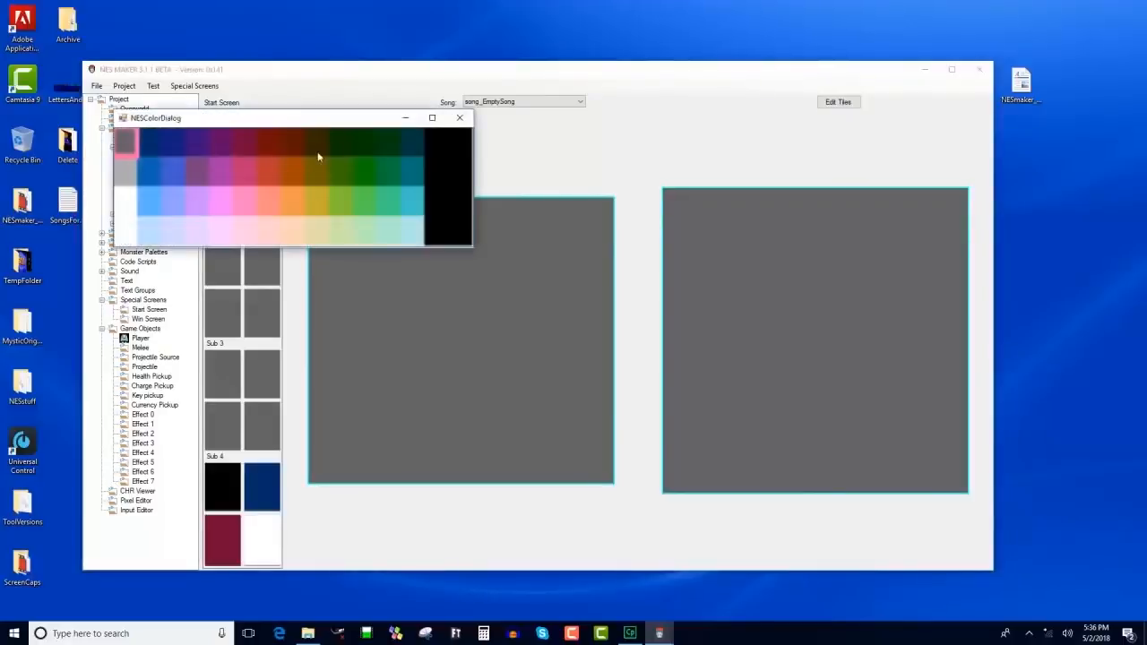
{"action": "left_click", "coordinate": [457, 152]}
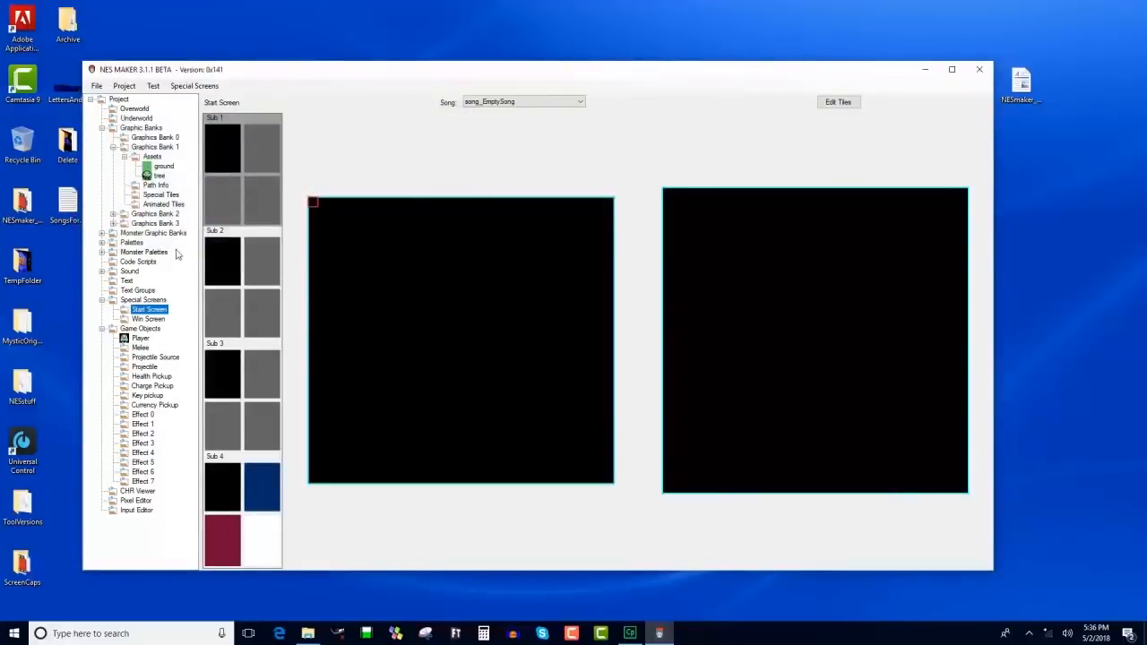
Add StartButton_StartScreen.asm from the UserScripts code folder to the project.
{"action": "left_click", "coordinate": [135, 261]}
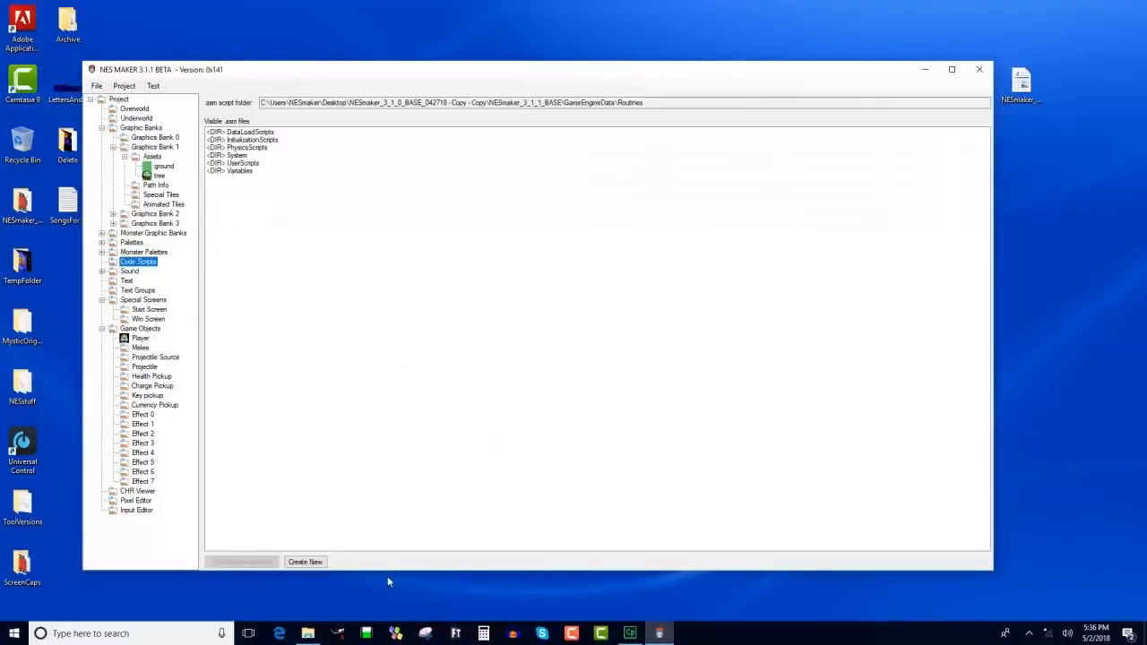
{"action": "double_click", "coordinate": [254, 164]}
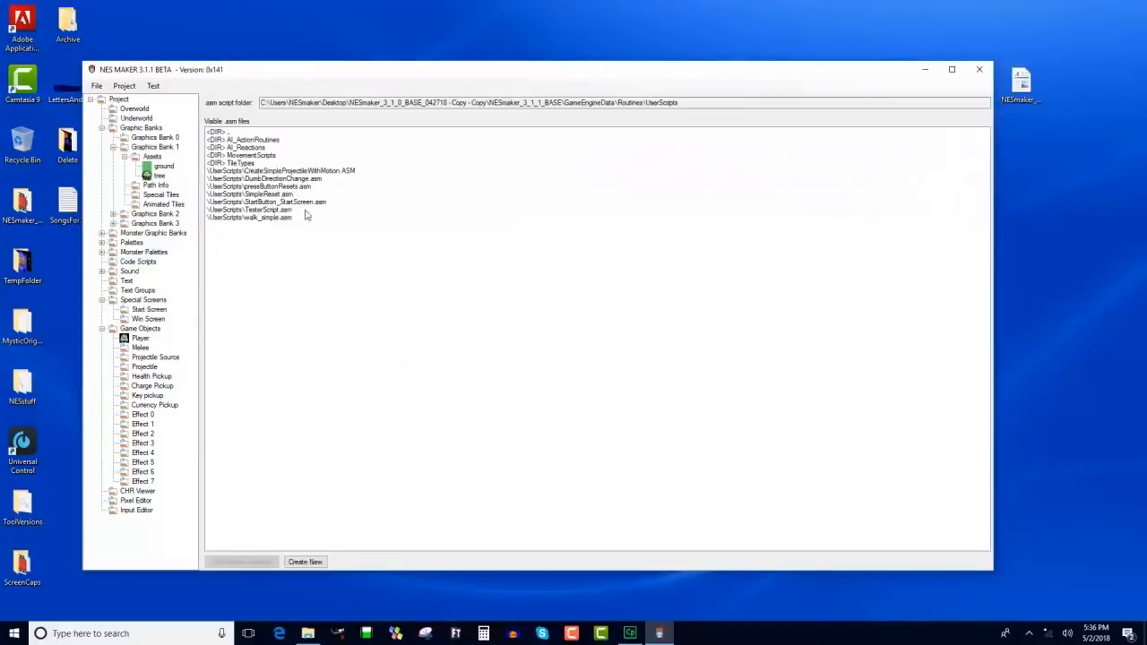
{"action": "left_click", "coordinate": [297, 202]}
{"action": "key", "text": "Delete"}
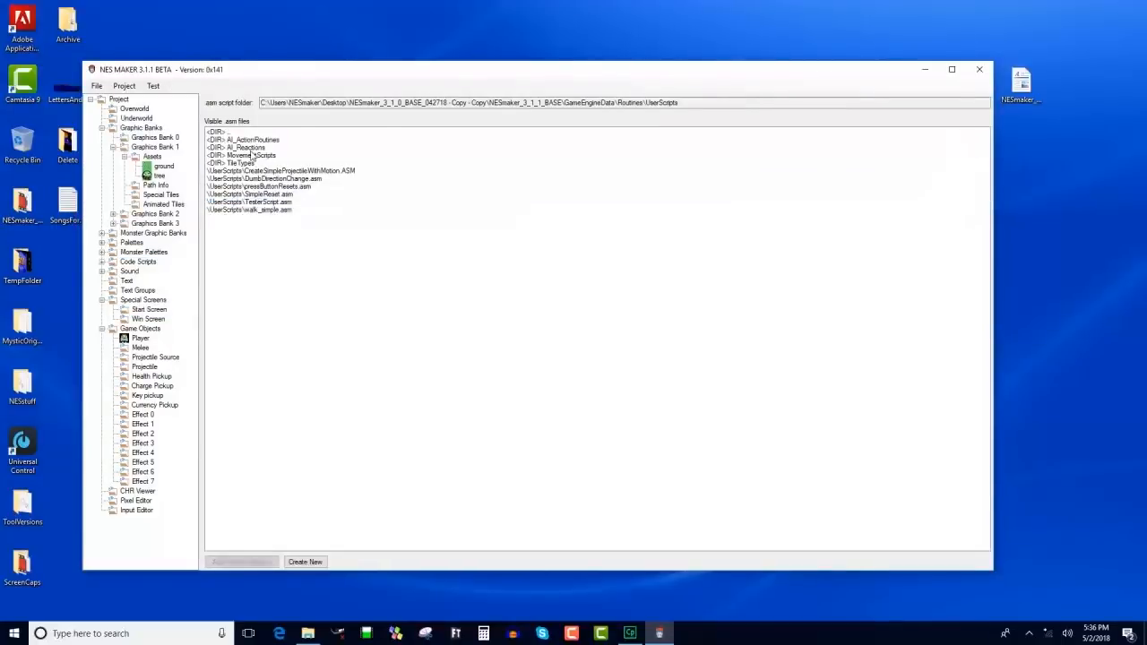
Add all the press and release scripts for down, left, right and up from the MovementScripts folder to the project.
{"action": "double_click", "coordinate": [253, 156]}
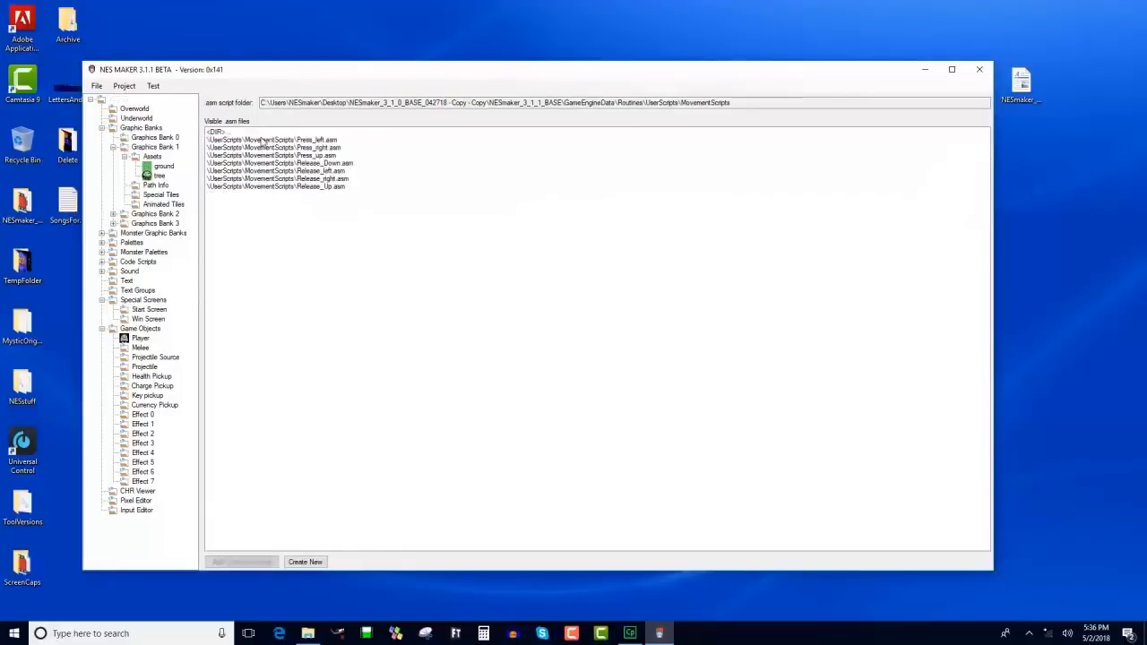
{"action": "double_click", "coordinate": [263, 141]}
{"action": "double_click", "coordinate": [263, 141]}
{"action": "double_click", "coordinate": [263, 140]}
{"action": "double_click", "coordinate": [263, 141]}
{"action": "double_click", "coordinate": [262, 141]}
{"action": "double_click", "coordinate": [262, 140]}
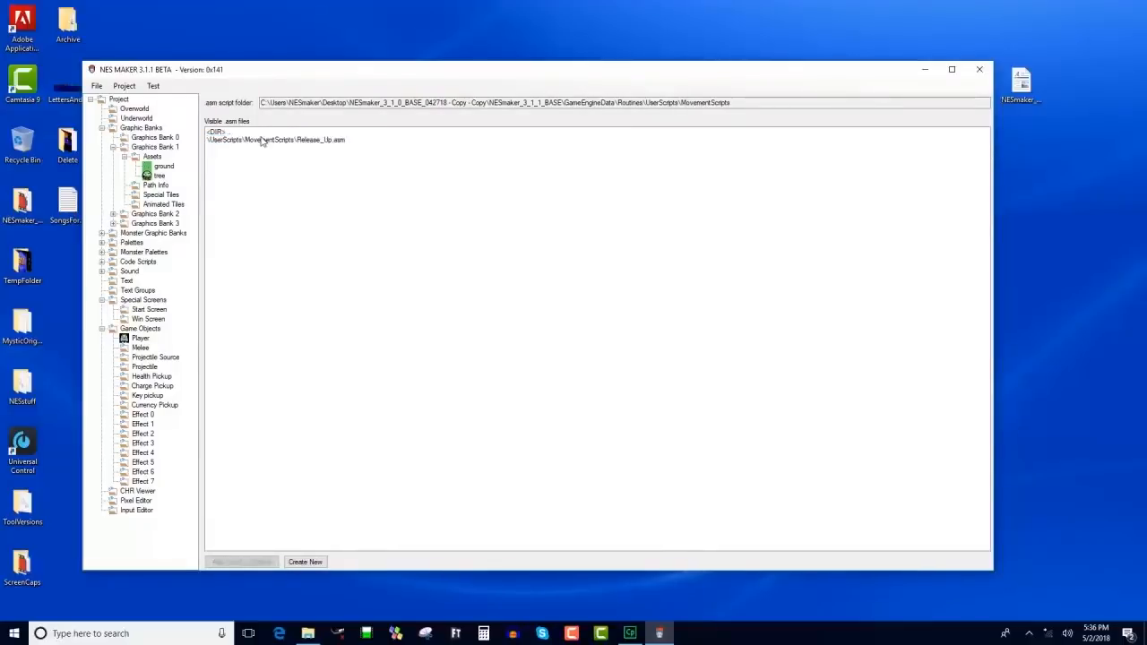
{"action": "double_click", "coordinate": [263, 141]}
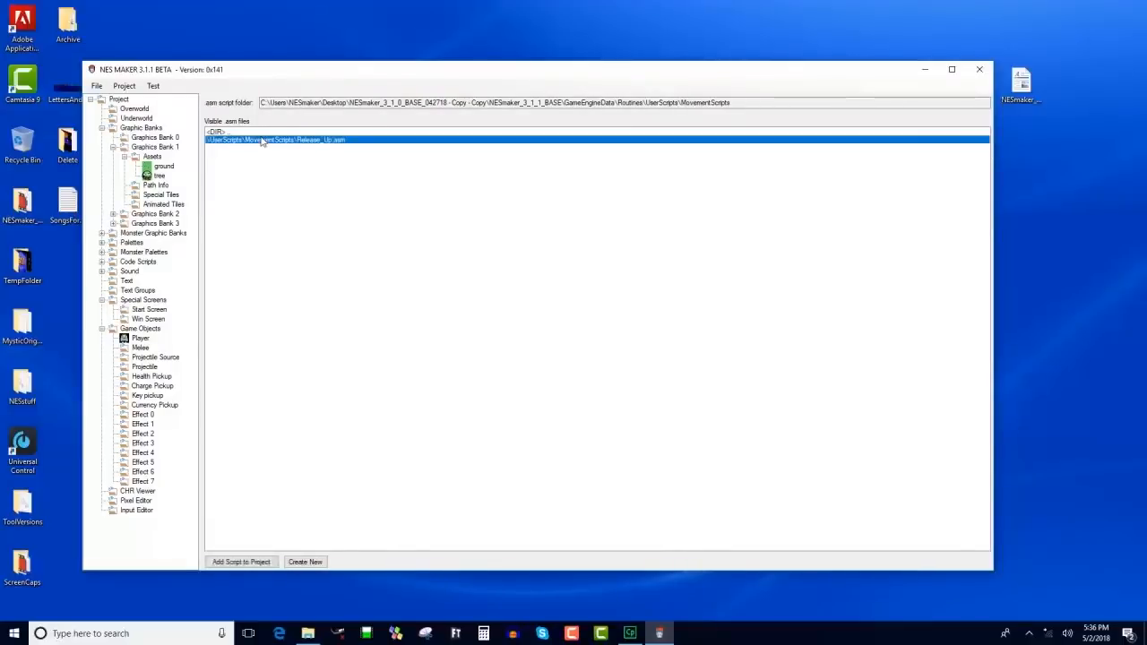
In the Input Editor, assign StartButton_StartScreen.asm to pressing Start in the StartScreen game state, with target NULL.
{"action": "left_click", "coordinate": [118, 510]}
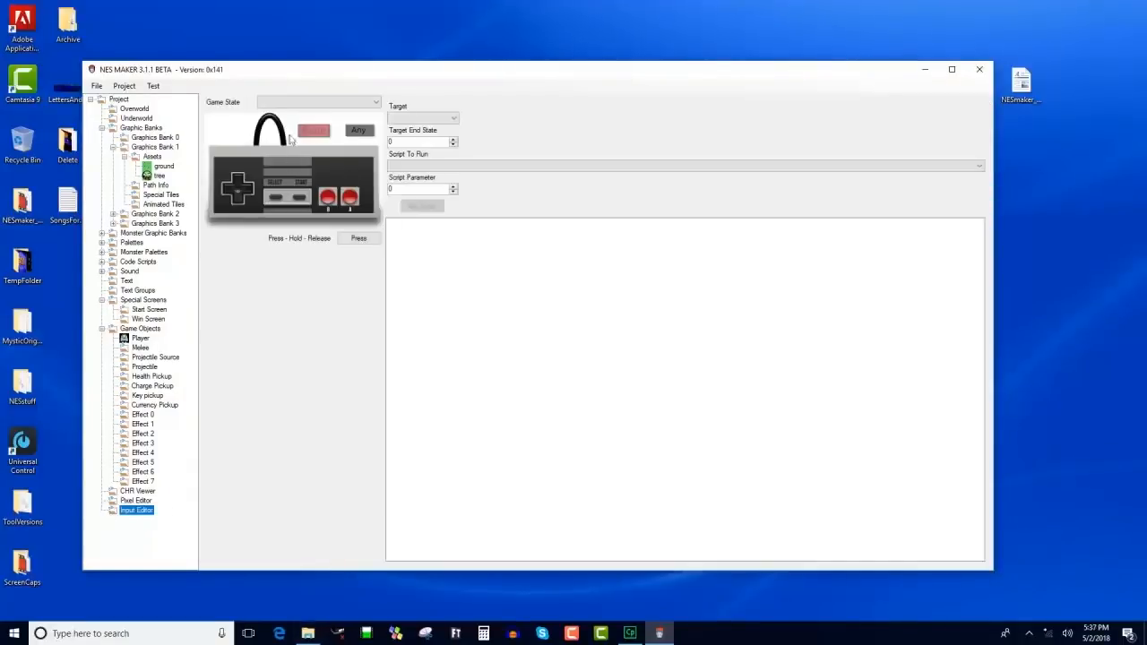
{"action": "left_click", "coordinate": [294, 102]}
{"action": "left_click", "coordinate": [296, 115]}
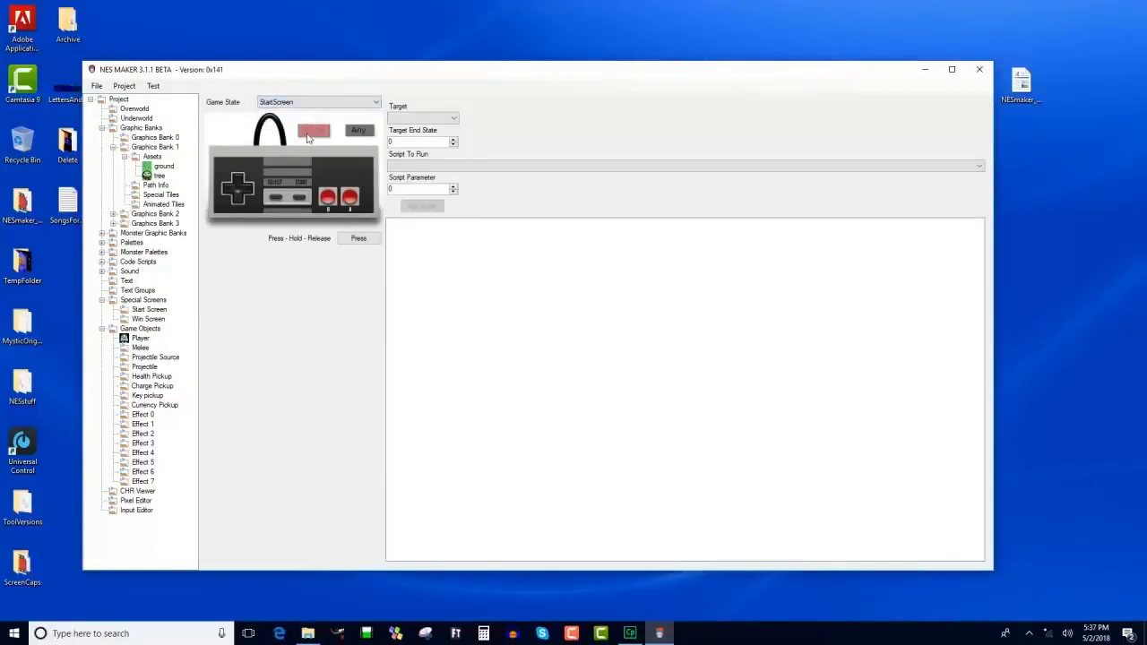
{"action": "left_click", "coordinate": [299, 198]}
{"action": "left_click", "coordinate": [429, 118]}
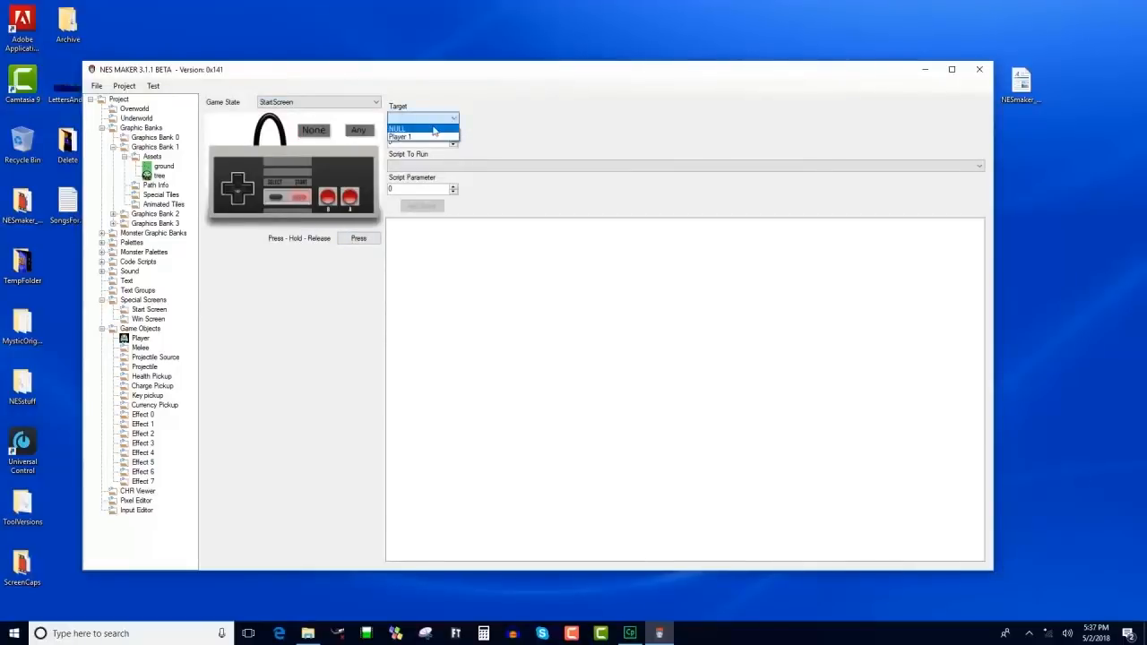
{"action": "left_click", "coordinate": [433, 129]}
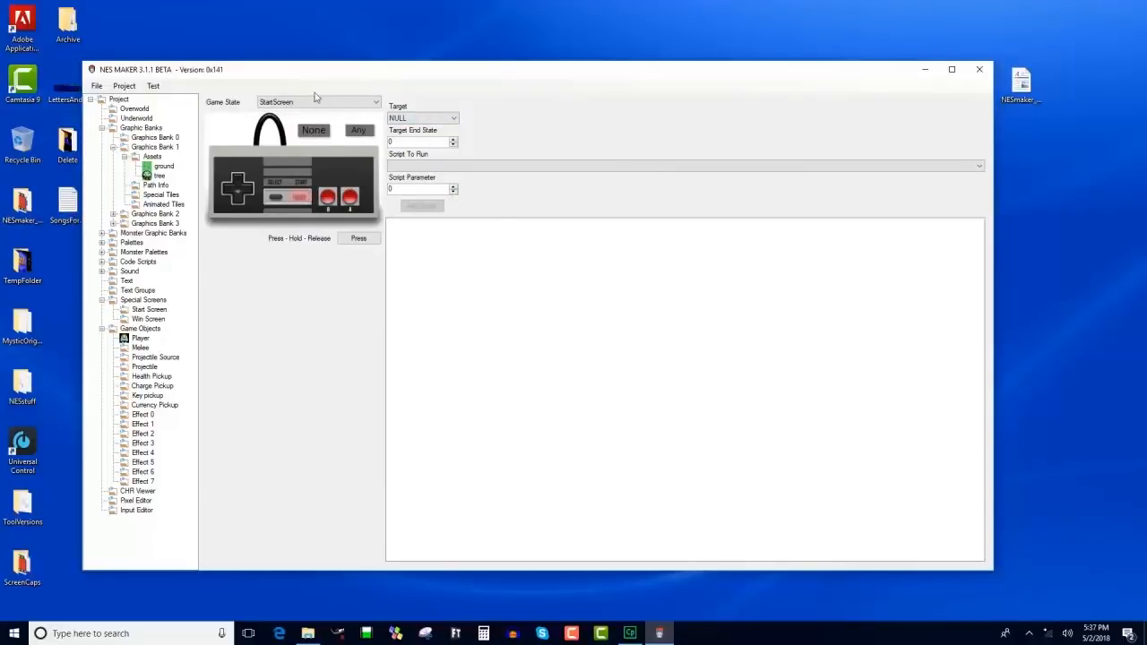
{"action": "left_click", "coordinate": [438, 166]}
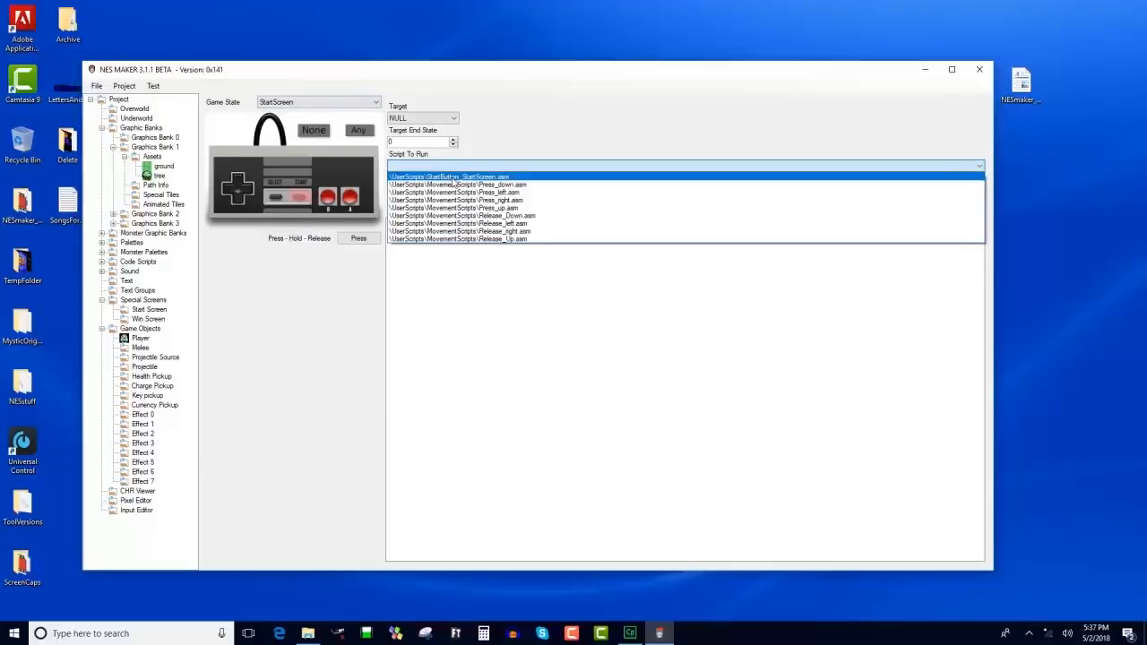
{"action": "left_click", "coordinate": [479, 179]}
{"action": "left_click", "coordinate": [421, 207]}
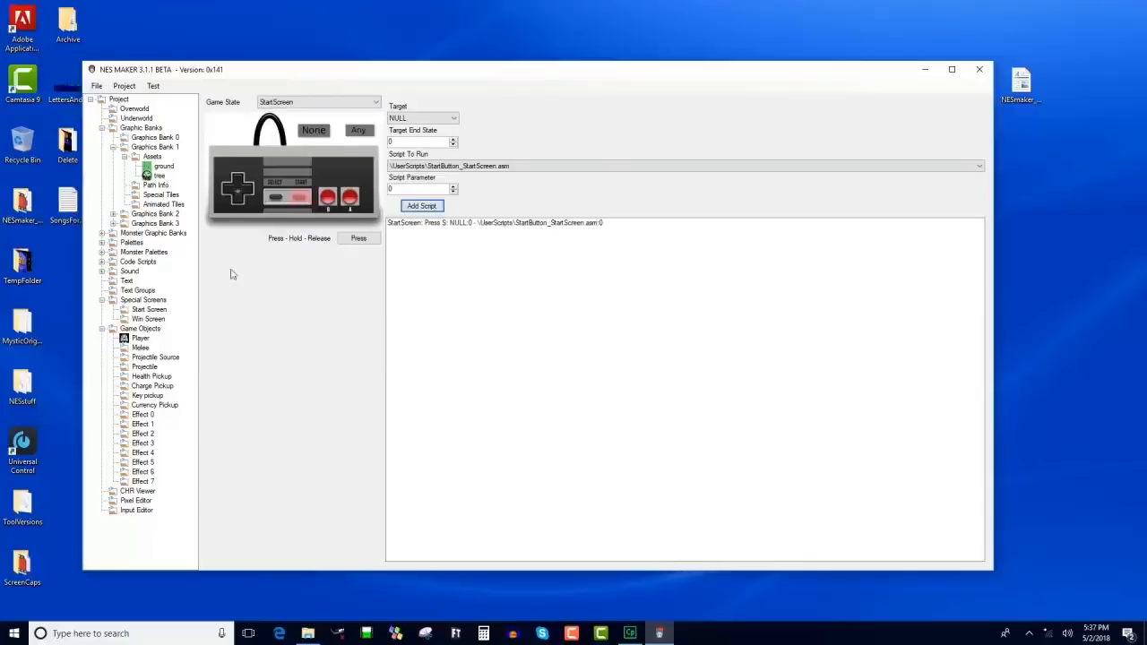
In the MainGame game state, assign Press_right.asm to pressing Right on the D-pad, with target NULL.
{"action": "left_click", "coordinate": [313, 130]}
{"action": "left_click", "coordinate": [314, 102]}
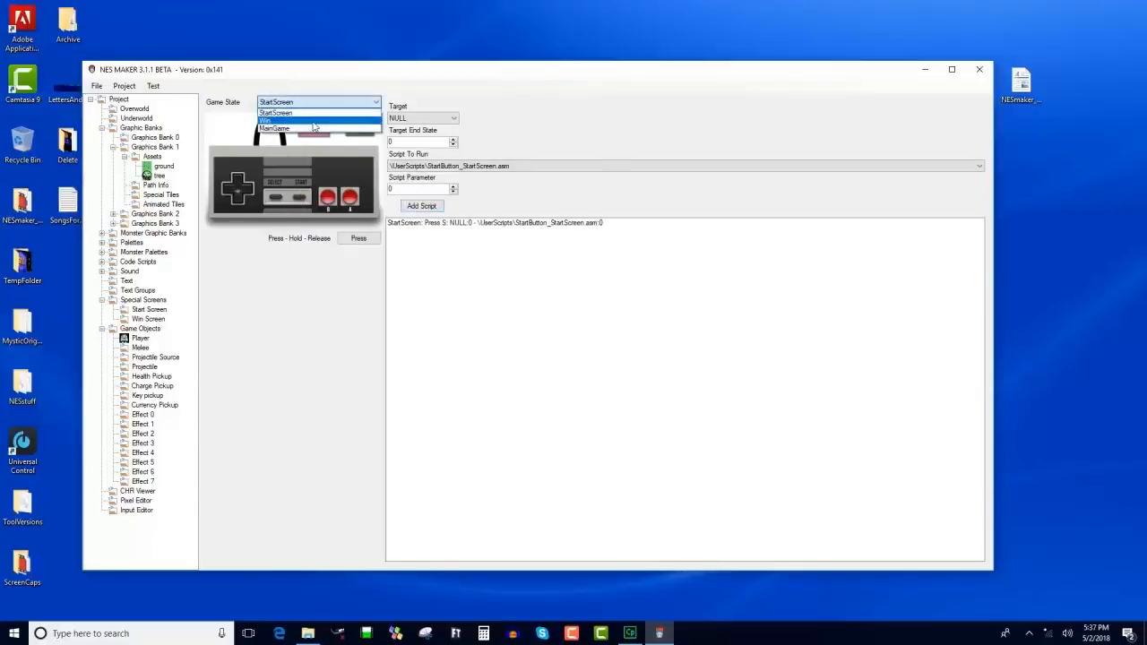
{"action": "left_click", "coordinate": [296, 126]}
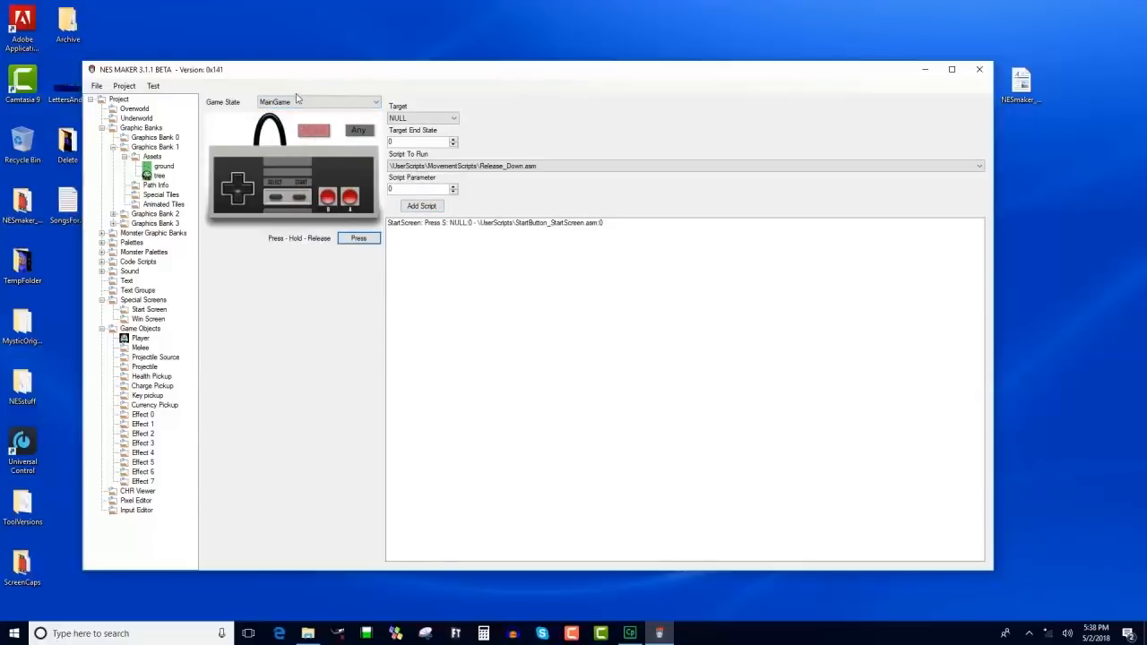
{"action": "left_click", "coordinate": [248, 189]}
{"action": "left_click", "coordinate": [486, 167]}
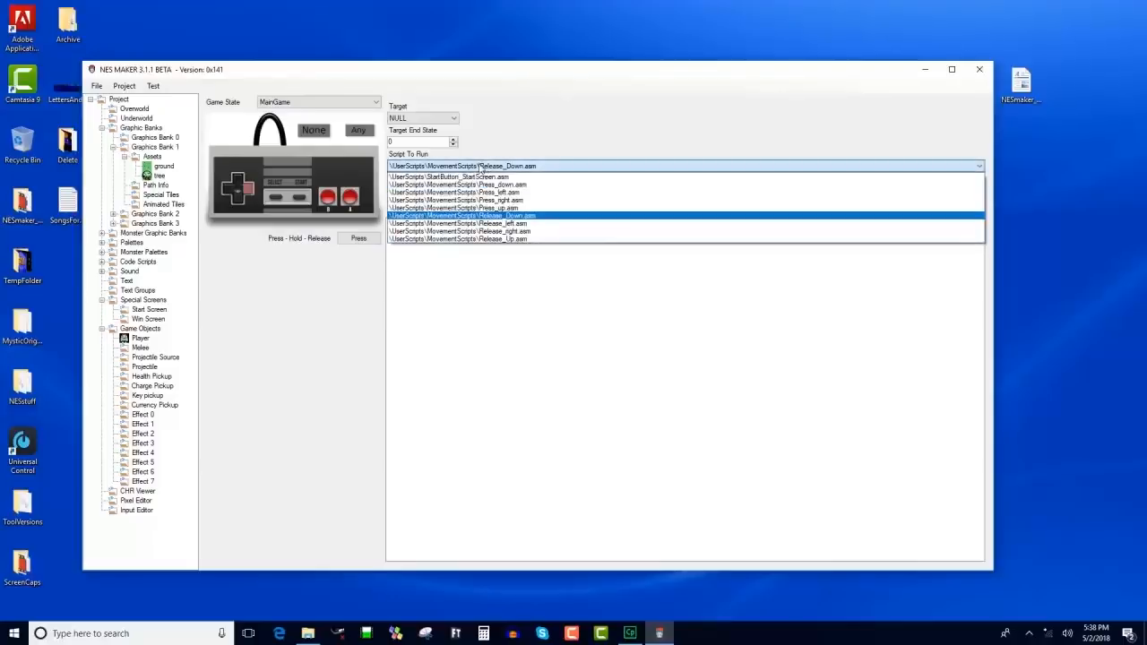
{"action": "left_click", "coordinate": [484, 200]}
{"action": "left_click", "coordinate": [422, 206]}
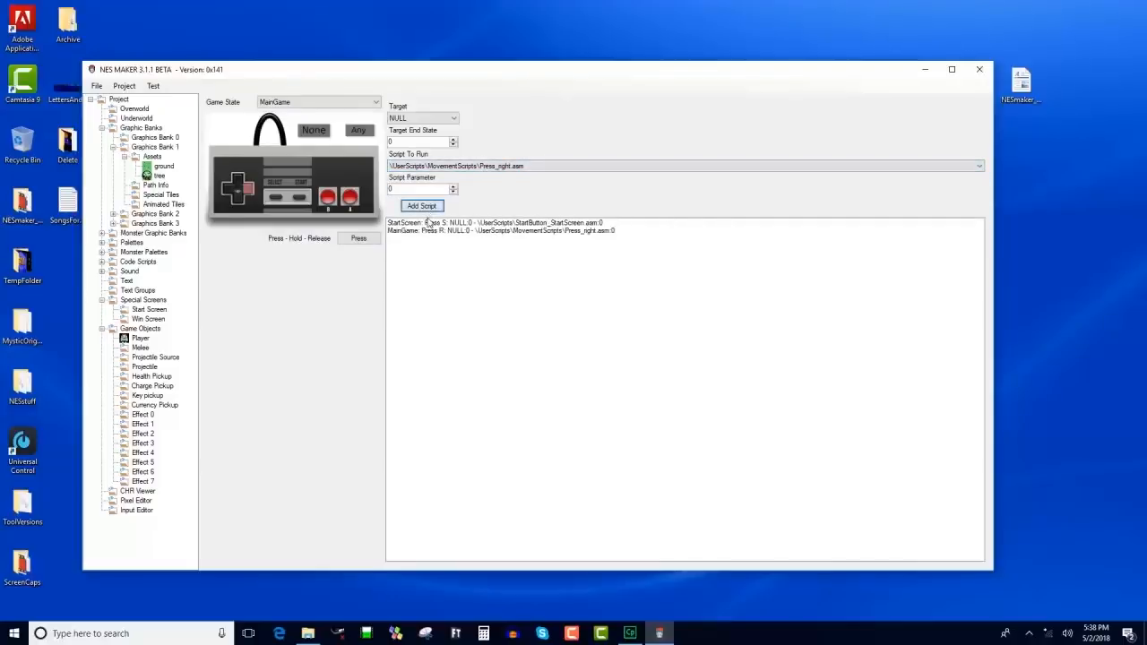
Assign Press_down.asm to pressing Down and Press_left.asm to pressing Left in the MainGame state.
{"action": "left_click", "coordinate": [237, 197]}
{"action": "left_click", "coordinate": [451, 165]}
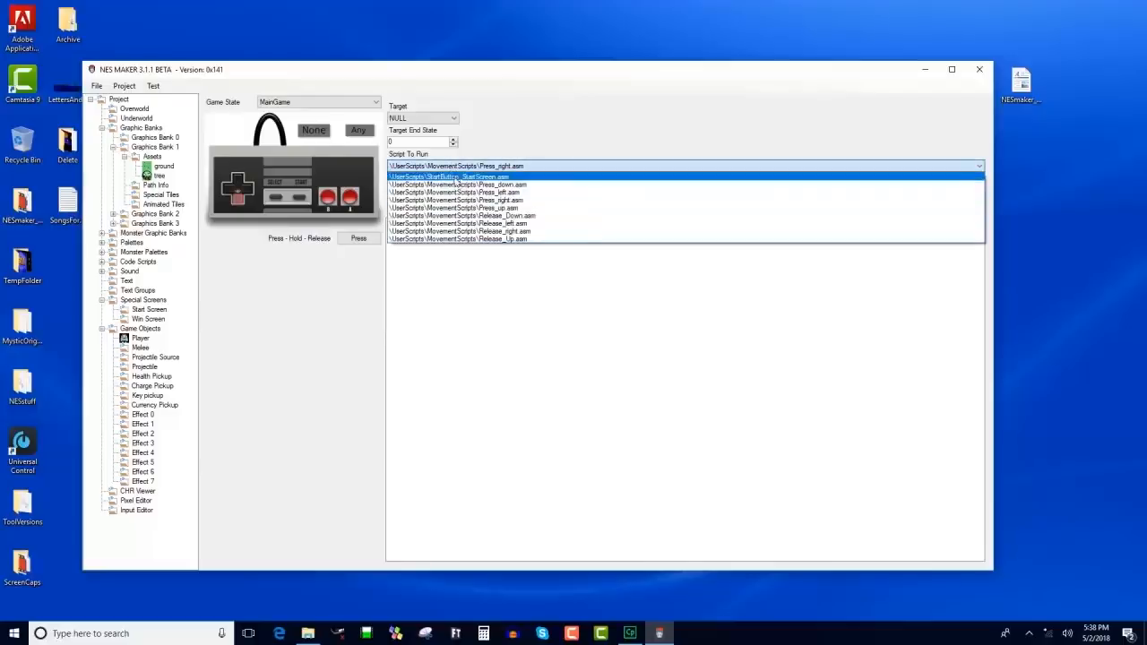
{"action": "left_click", "coordinate": [453, 176]}
{"action": "left_click", "coordinate": [431, 206]}
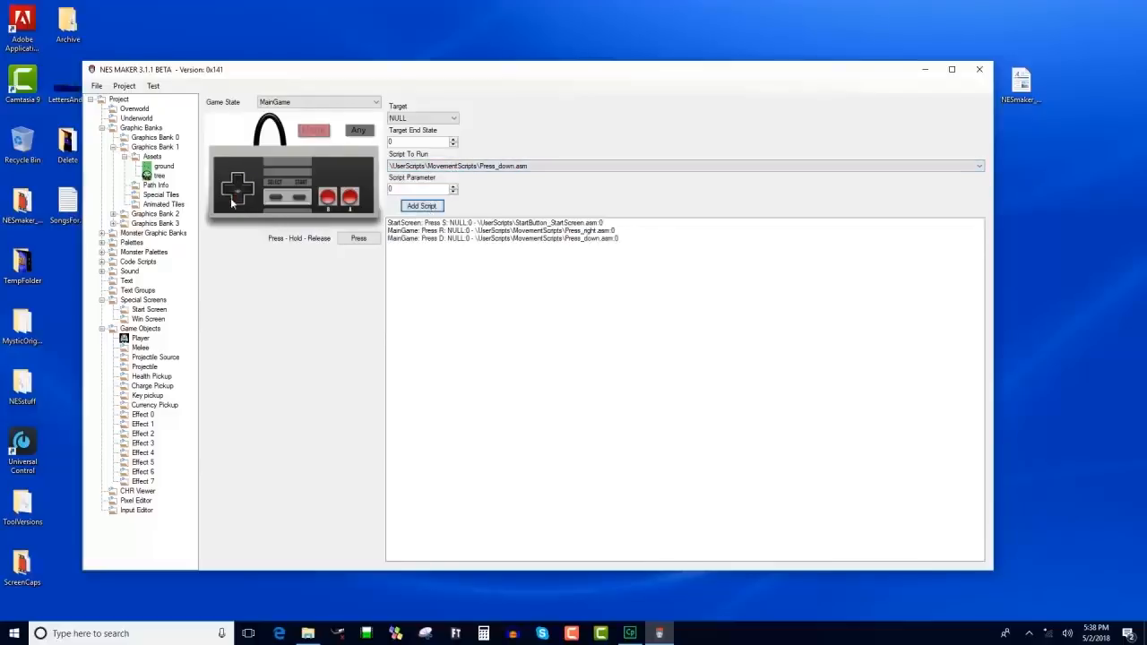
{"action": "left_click", "coordinate": [458, 167]}
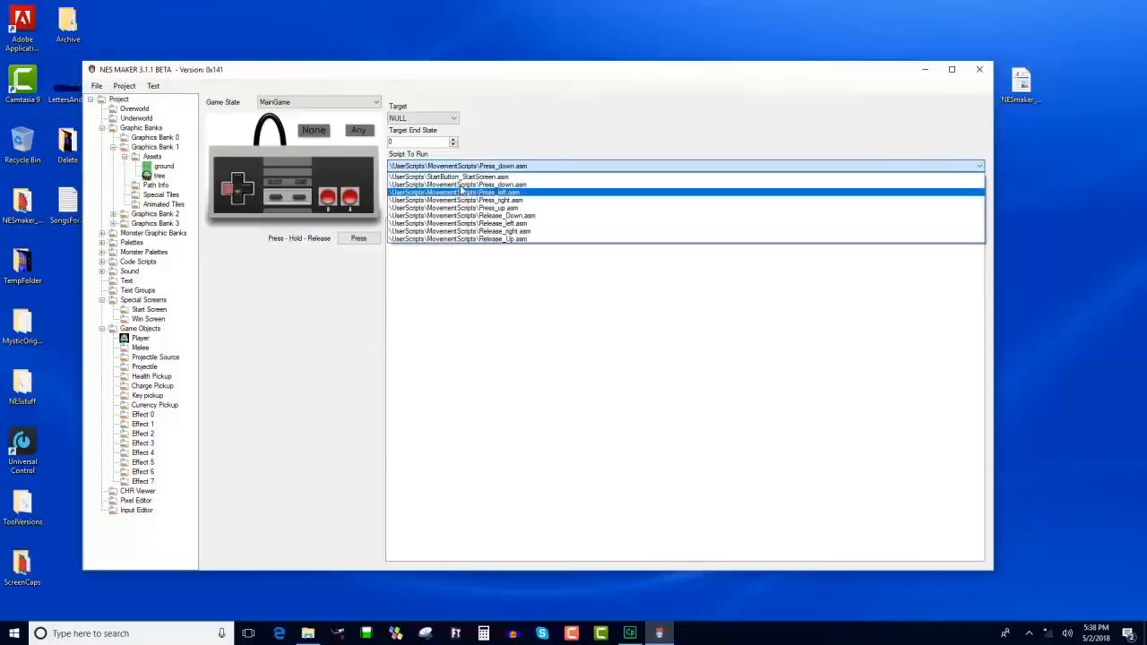
{"action": "left_click", "coordinate": [462, 191]}
{"action": "left_click", "coordinate": [421, 207]}
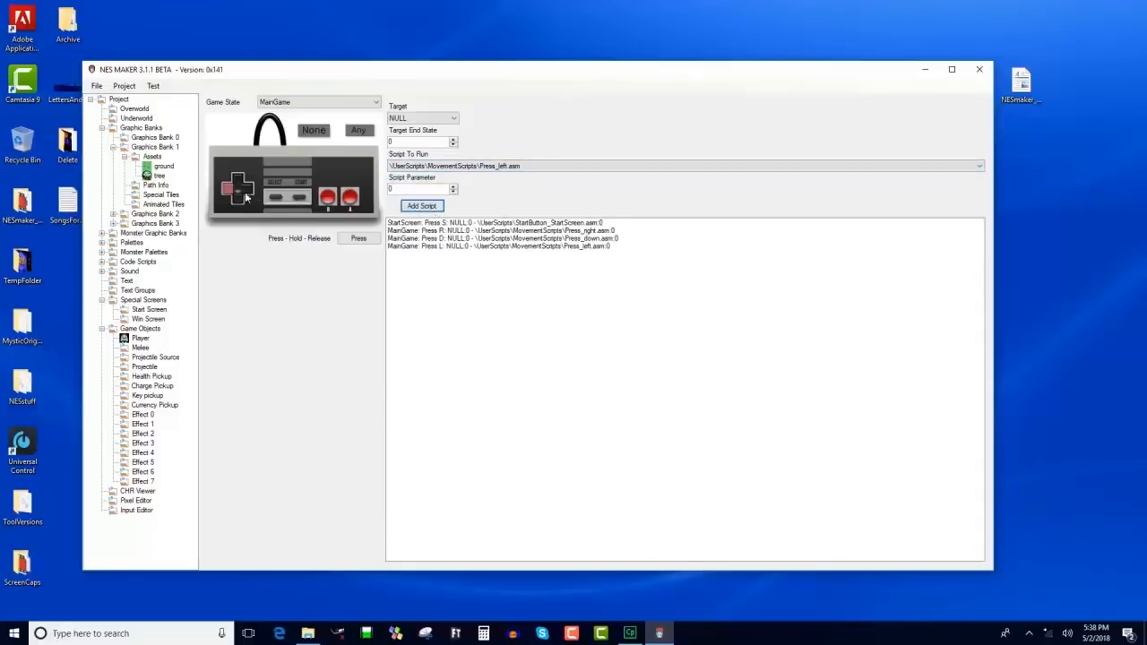
Assign Press_up.asm to pressing Up on the D-pad in the MainGame state.
{"action": "left_click", "coordinate": [238, 181]}
{"action": "left_click", "coordinate": [430, 167]}
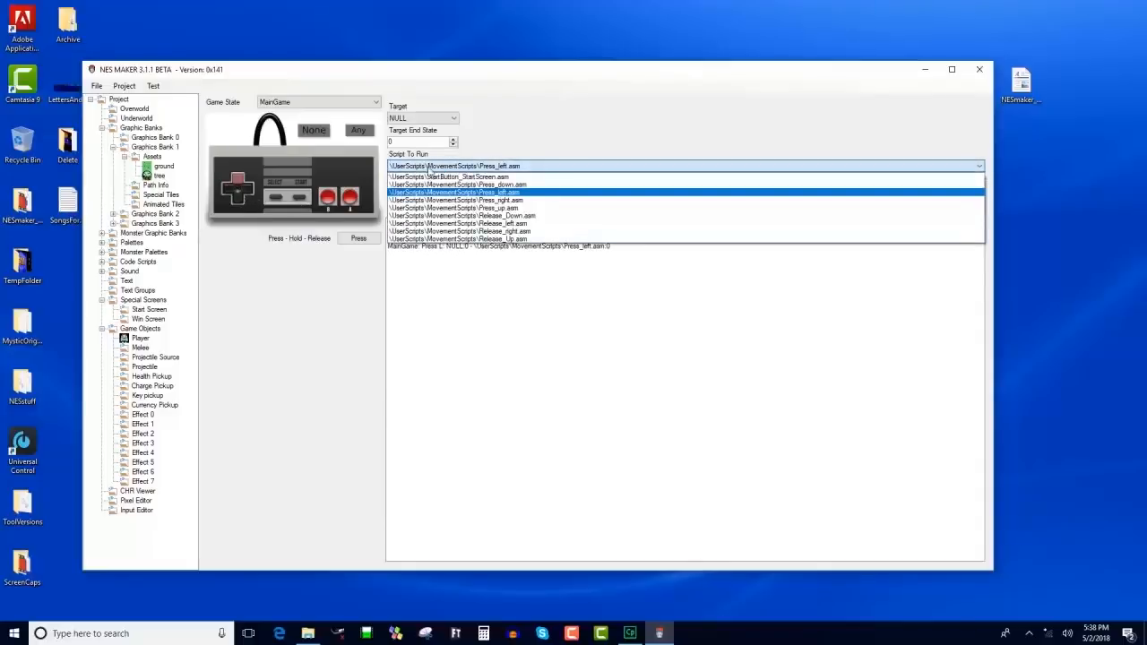
{"action": "left_click", "coordinate": [438, 207]}
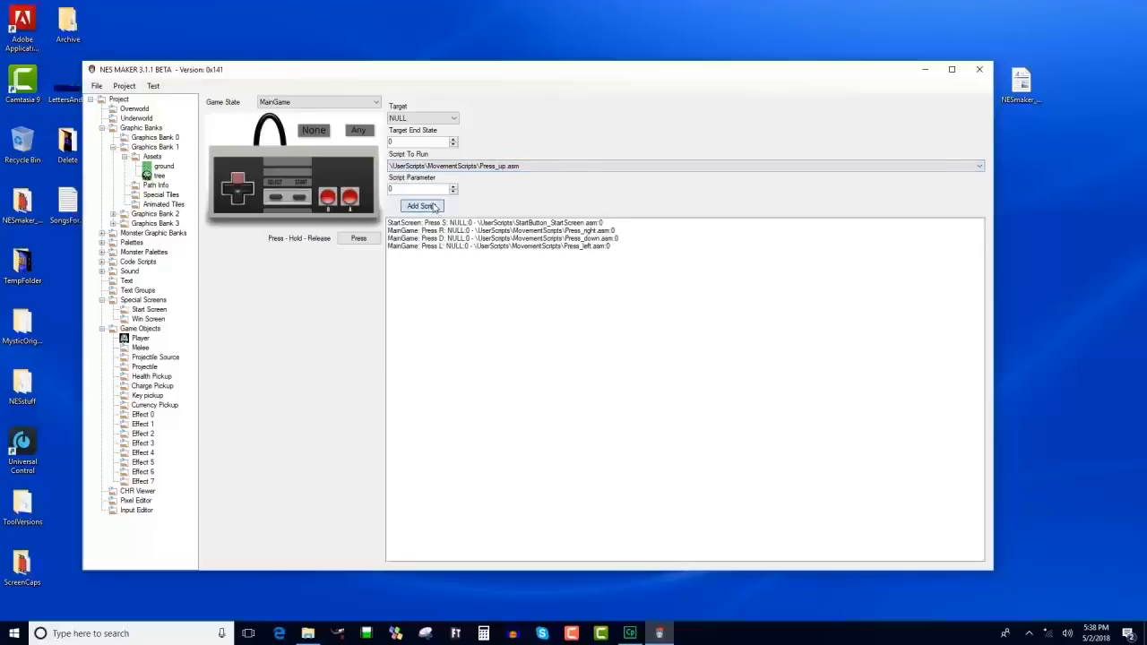
{"action": "left_click", "coordinate": [421, 207]}
Switch the input type to Release and assign Release_right.asm to Right and Release_Down.asm to Down in the MainGame state.
{"action": "left_click", "coordinate": [248, 190]}
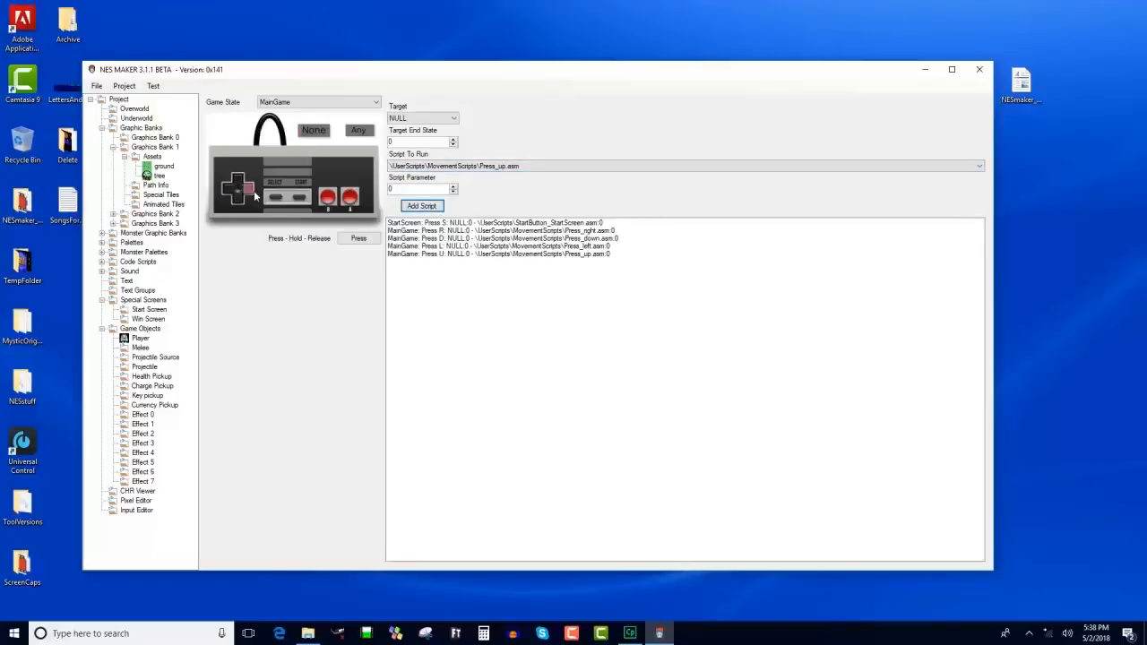
{"action": "left_click", "coordinate": [359, 238]}
{"action": "left_click", "coordinate": [502, 166]}
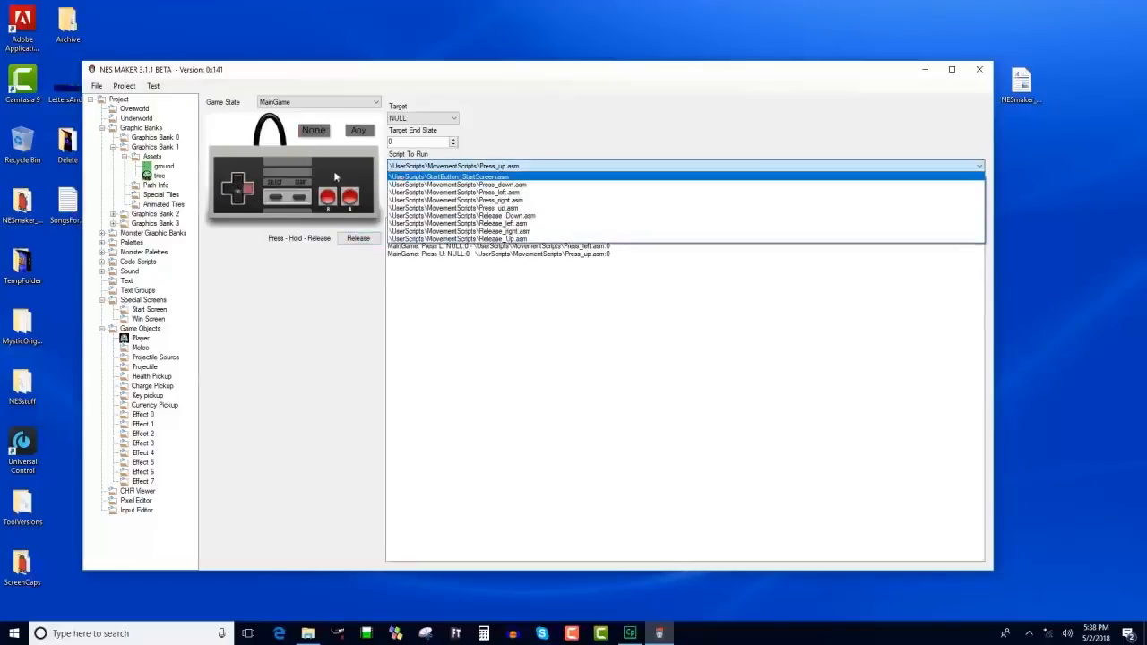
{"action": "left_click", "coordinate": [498, 232]}
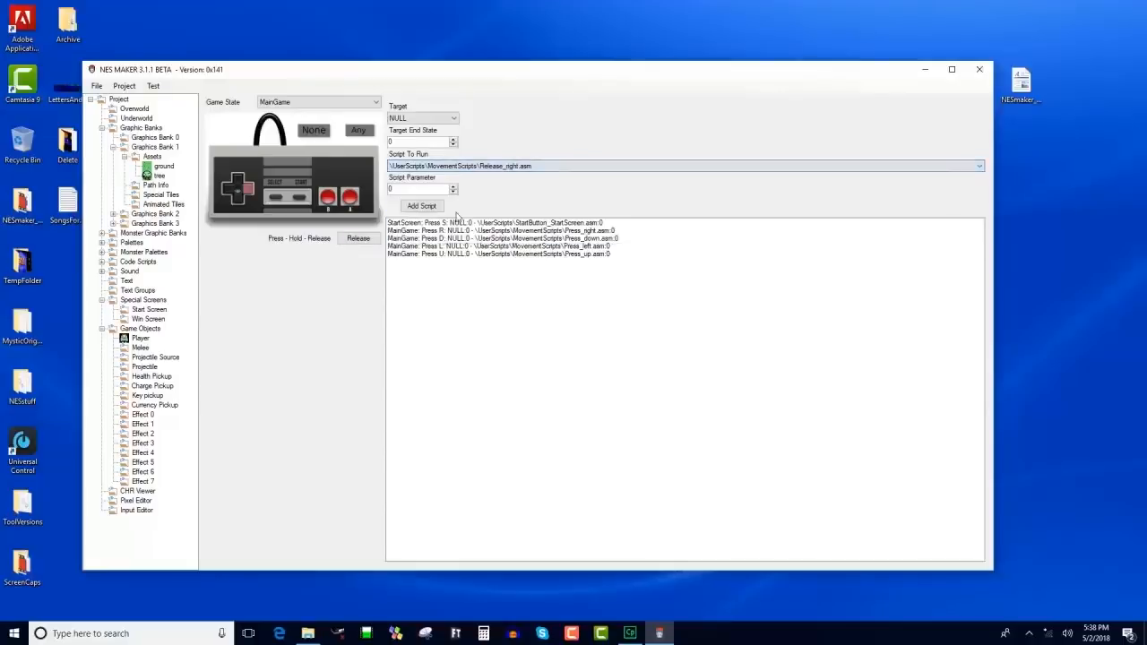
{"action": "left_click", "coordinate": [422, 206]}
{"action": "left_click", "coordinate": [239, 199]}
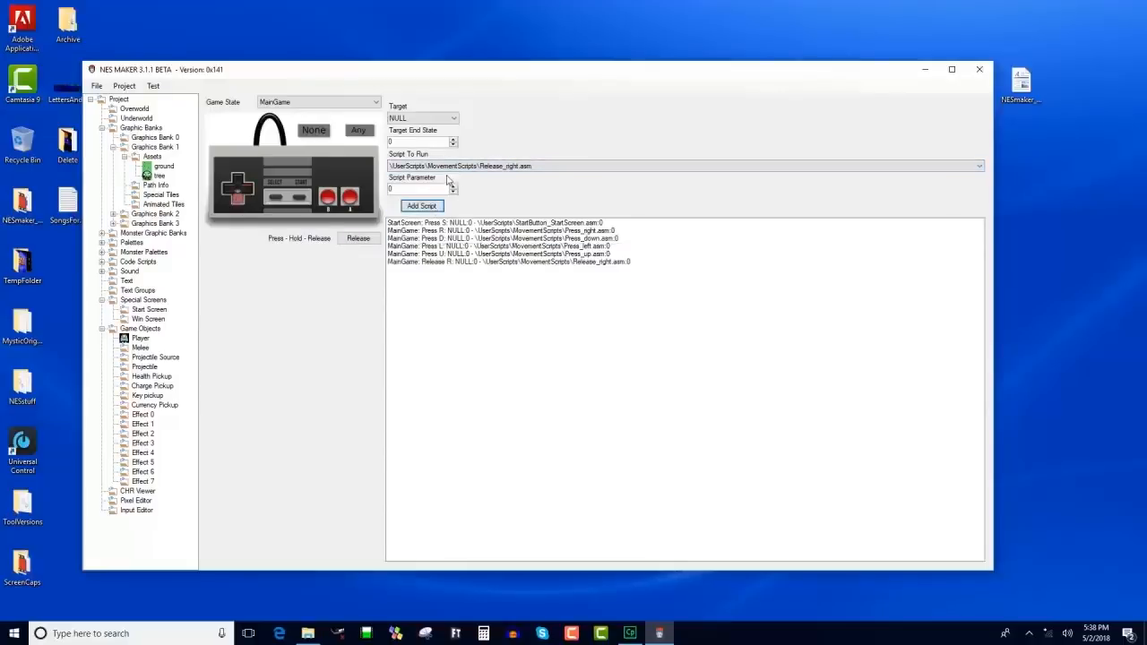
{"action": "left_click", "coordinate": [468, 169]}
{"action": "left_click", "coordinate": [470, 216]}
{"action": "left_click", "coordinate": [422, 206]}
Assign Release_left.asm to releasing Left and Release_Up.asm to releasing Up in the MainGame state.
{"action": "left_click", "coordinate": [235, 197]}
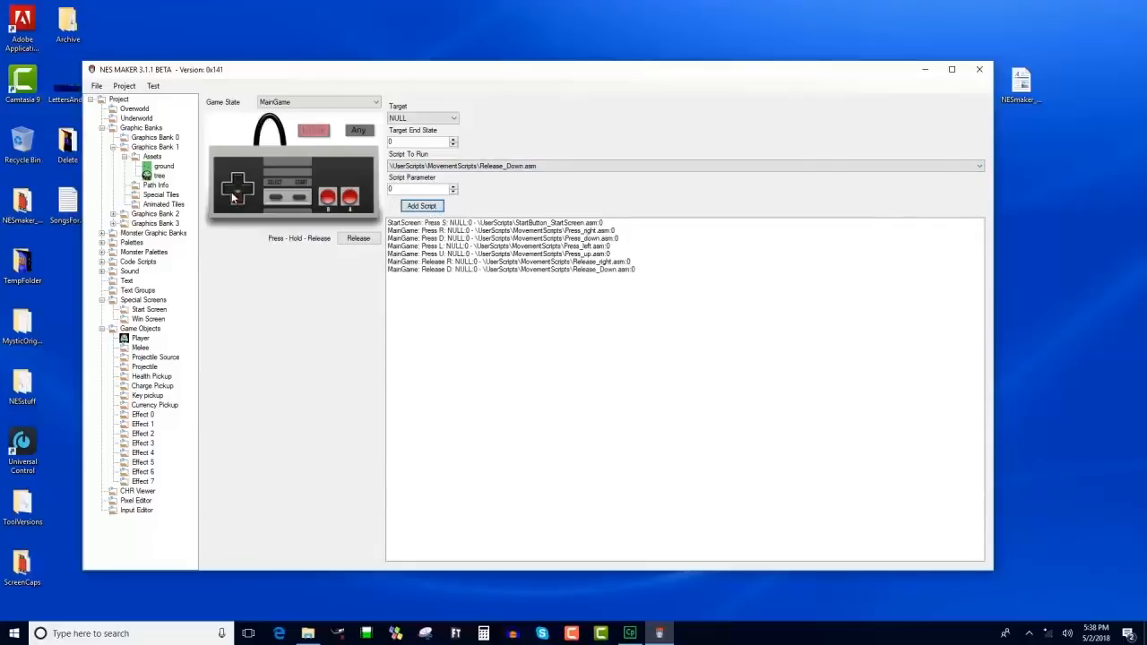
{"action": "left_click", "coordinate": [502, 168]}
{"action": "left_click", "coordinate": [503, 224]}
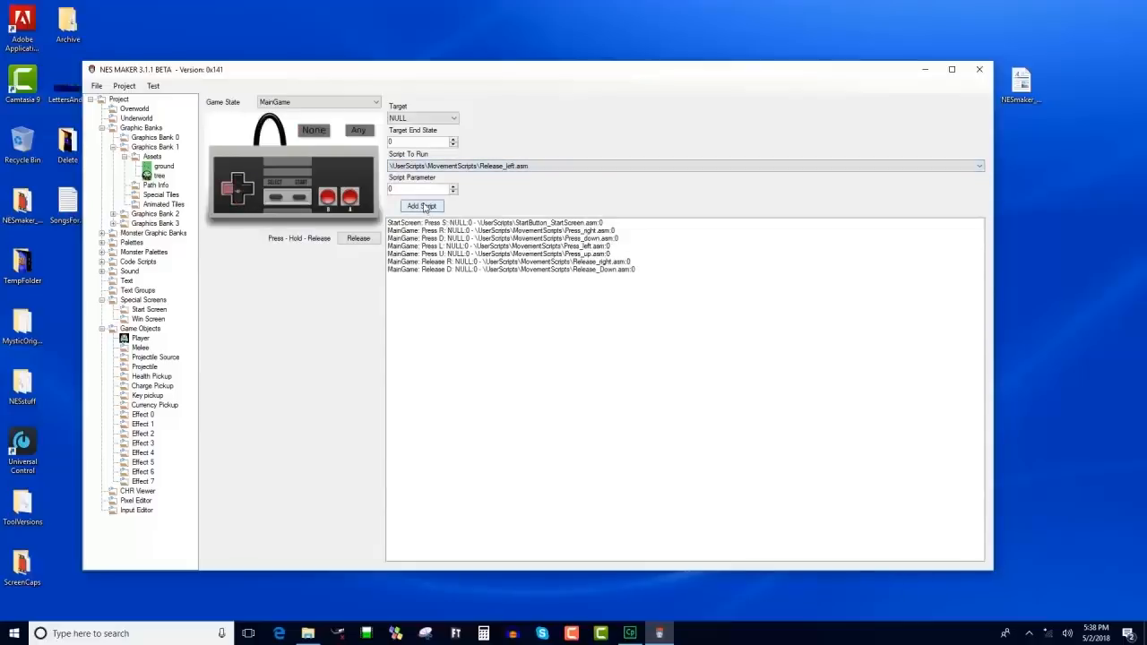
{"action": "left_click", "coordinate": [421, 206]}
{"action": "left_click", "coordinate": [238, 179]}
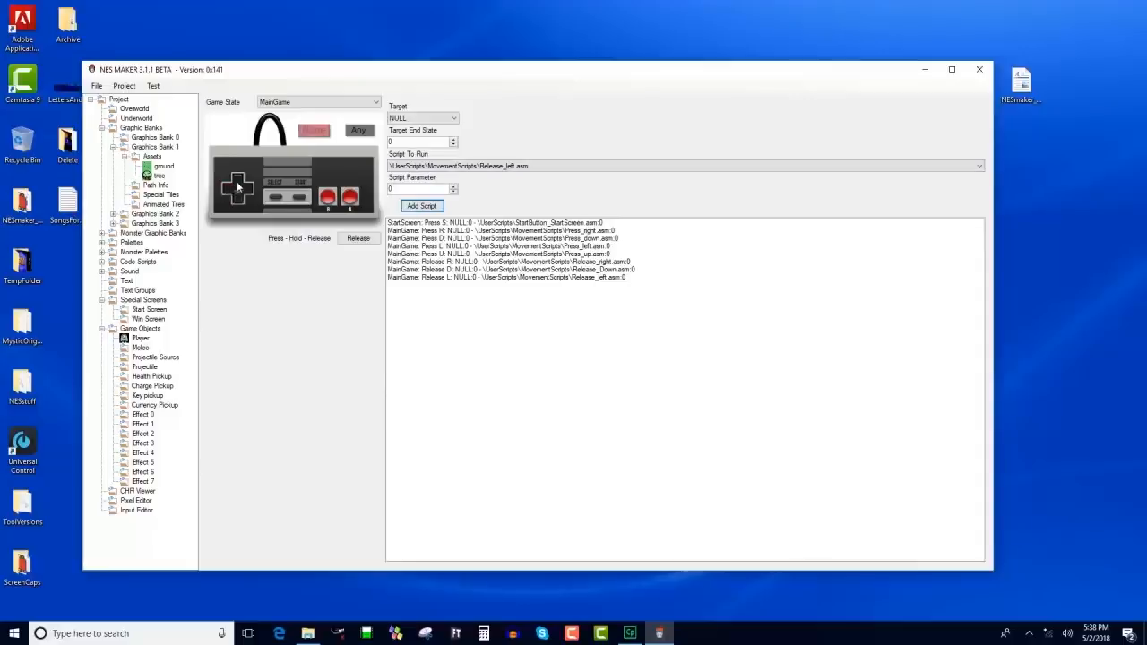
{"action": "left_click", "coordinate": [488, 169]}
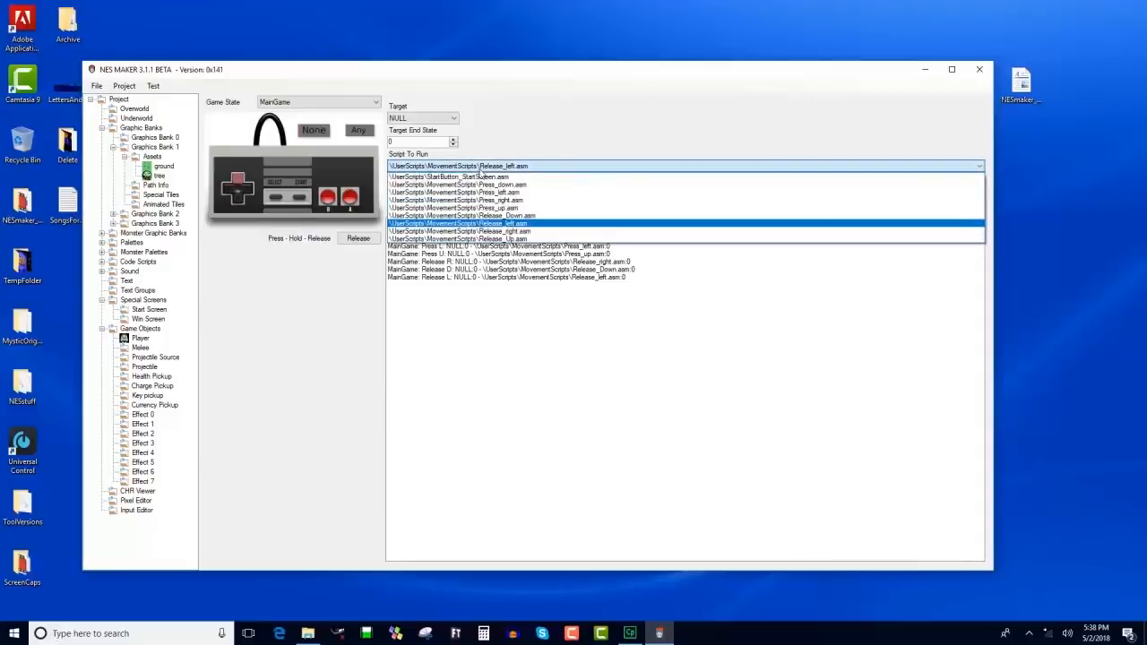
{"action": "left_click", "coordinate": [487, 240]}
{"action": "left_click", "coordinate": [421, 206]}
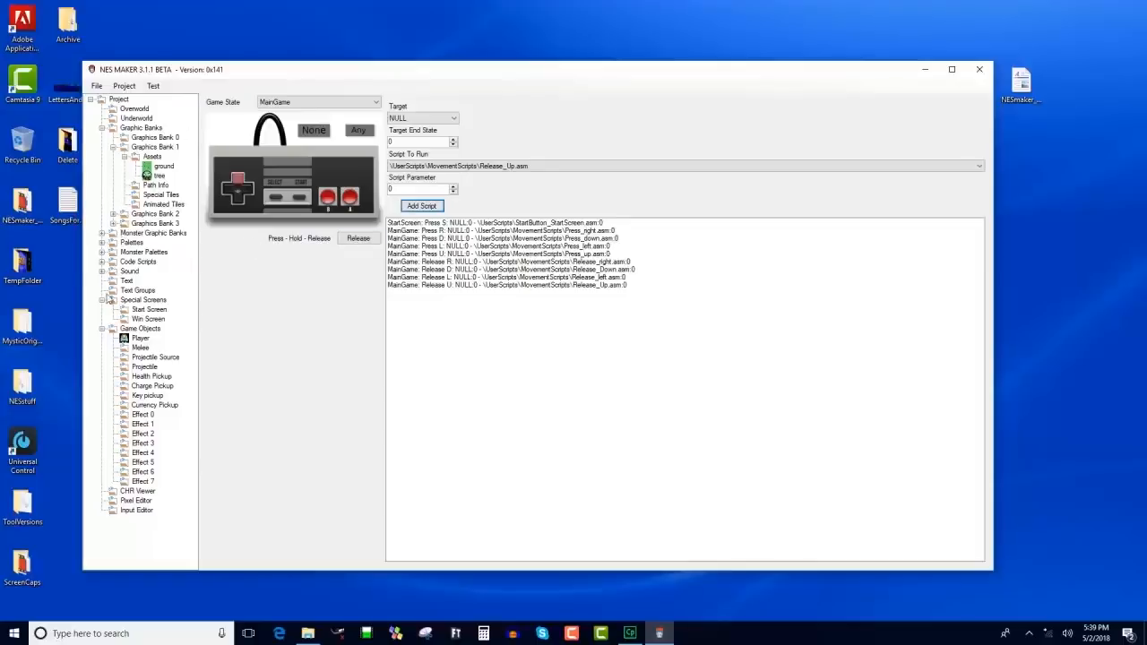
Examine the code of the Press_down.asm and Release_right.asm movement scripts under Code Scripts.
{"action": "left_click", "coordinate": [102, 262]}
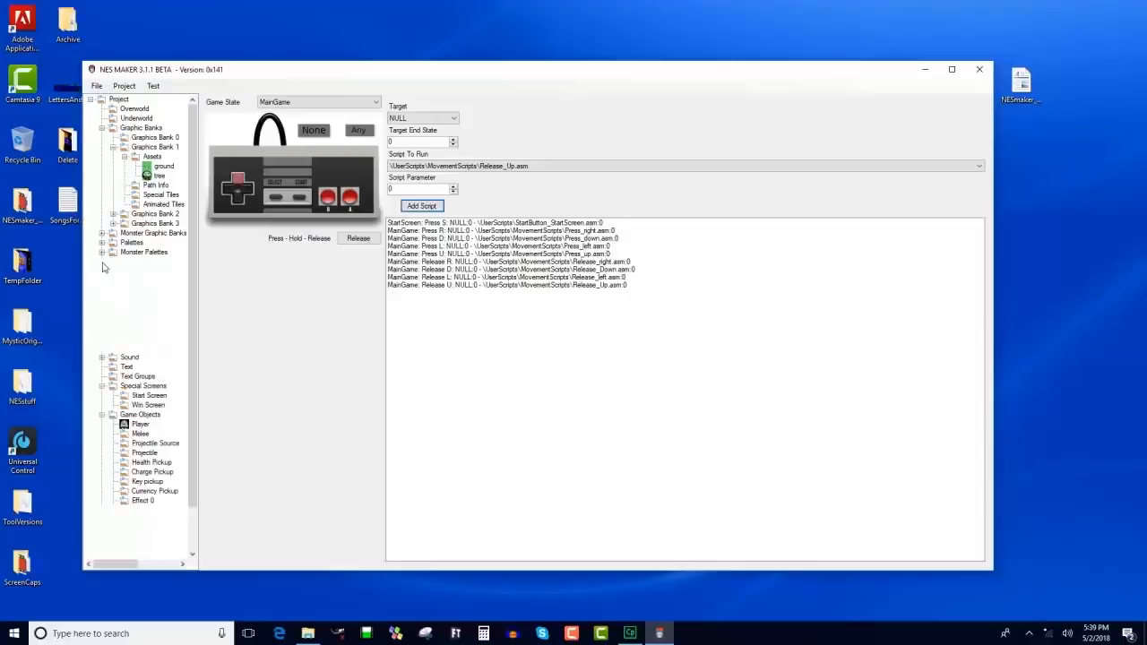
{"action": "left_click", "coordinate": [153, 281]}
{"action": "left_click_drag", "start_coordinate": [423, 212], "coordinate": [220, 106]}
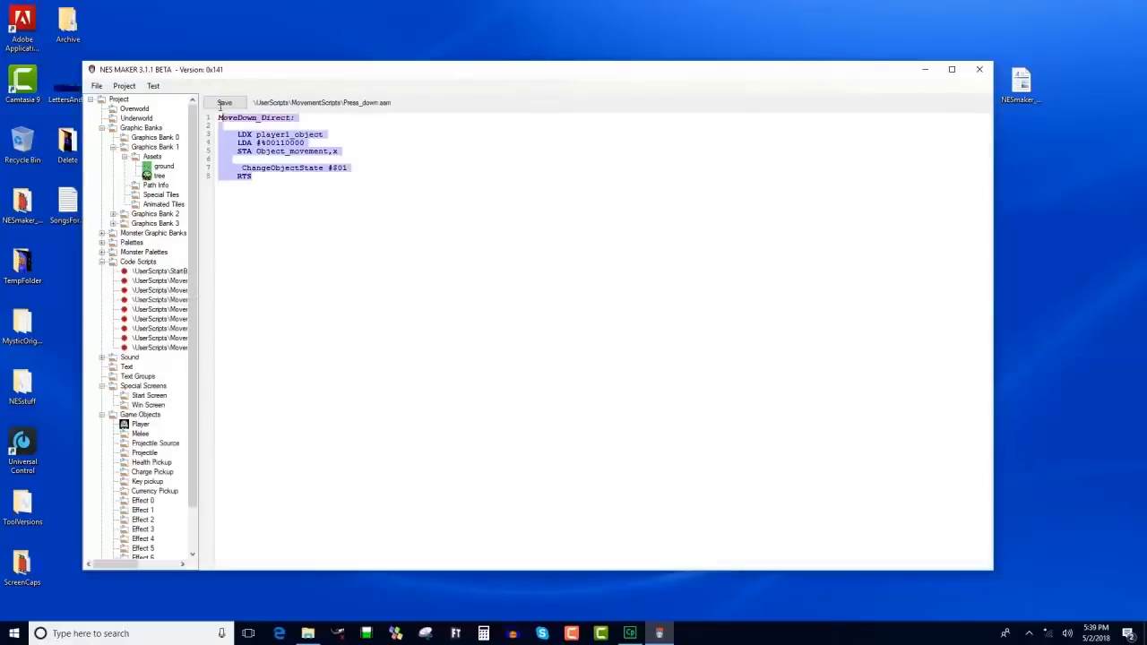
{"action": "left_click", "coordinate": [159, 338]}
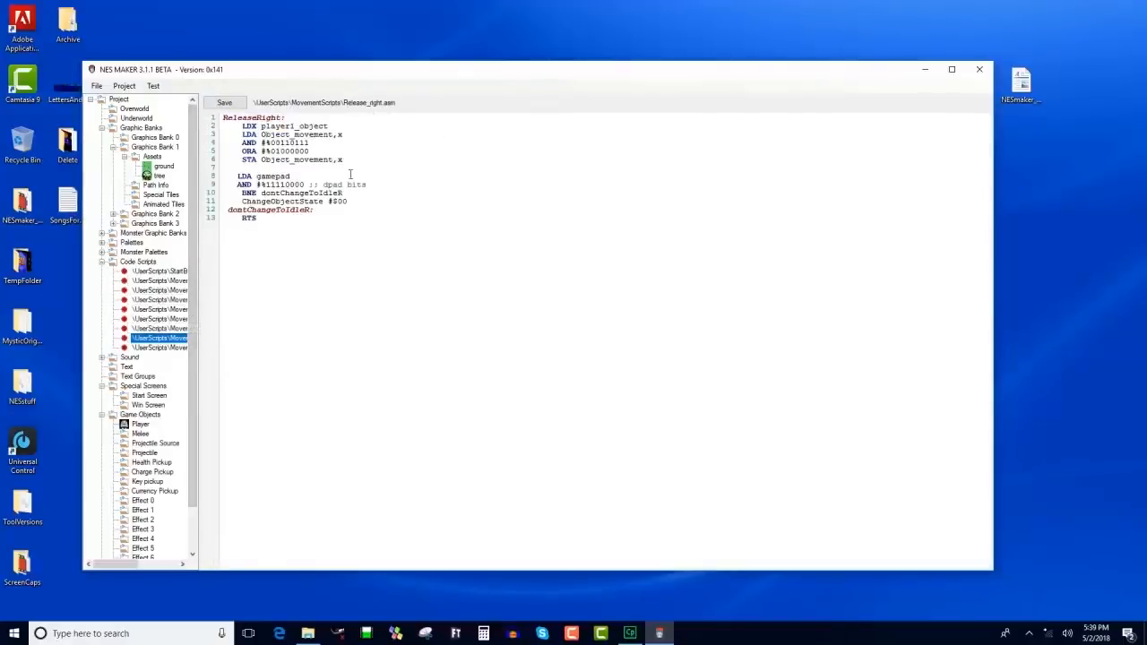
{"action": "left_click_drag", "start_coordinate": [262, 222], "coordinate": [222, 135]}
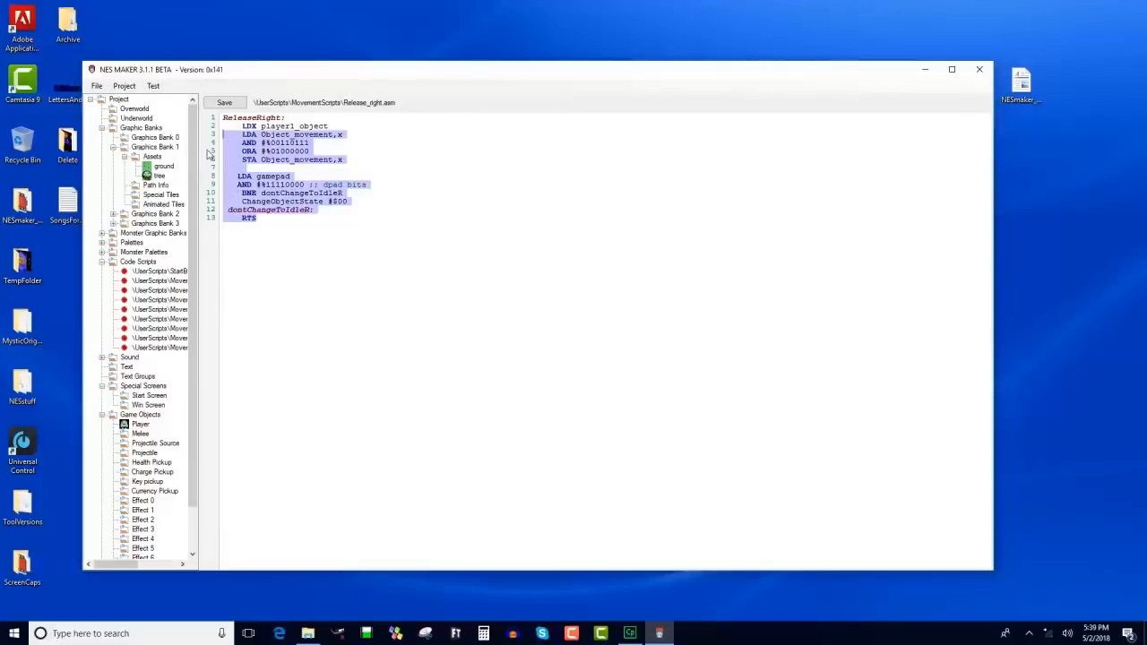
Export and test the game in the FCEUX emulator, walking the player around the grassland screen in all four directions and up to the trees.
{"action": "left_click", "coordinate": [155, 87]}
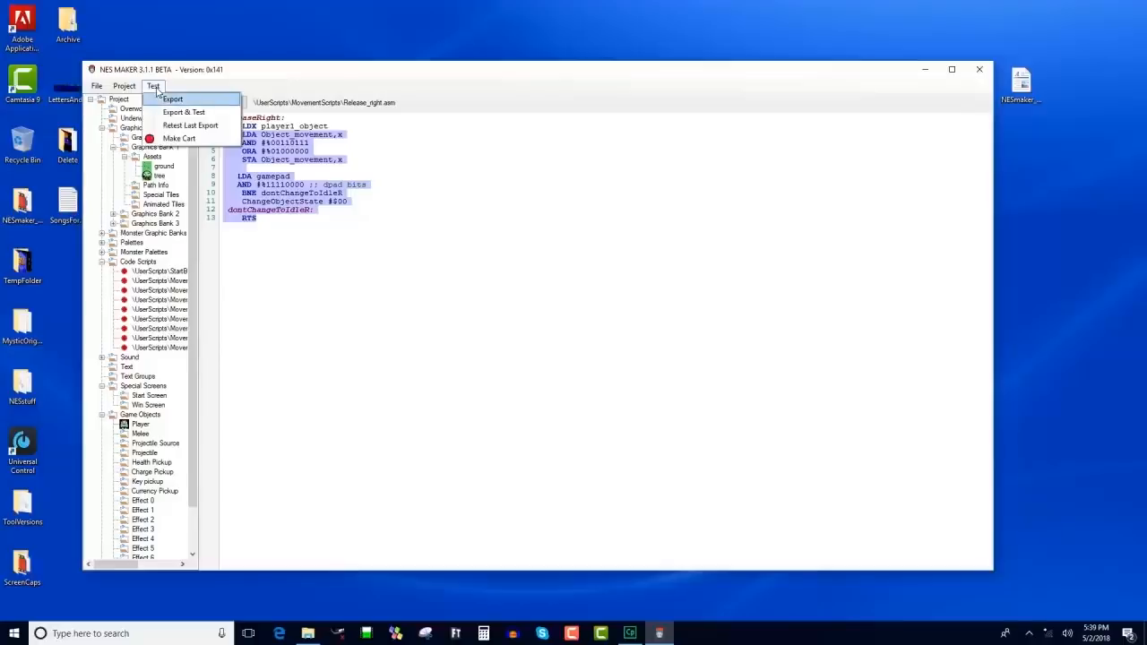
{"action": "left_click", "coordinate": [162, 112]}
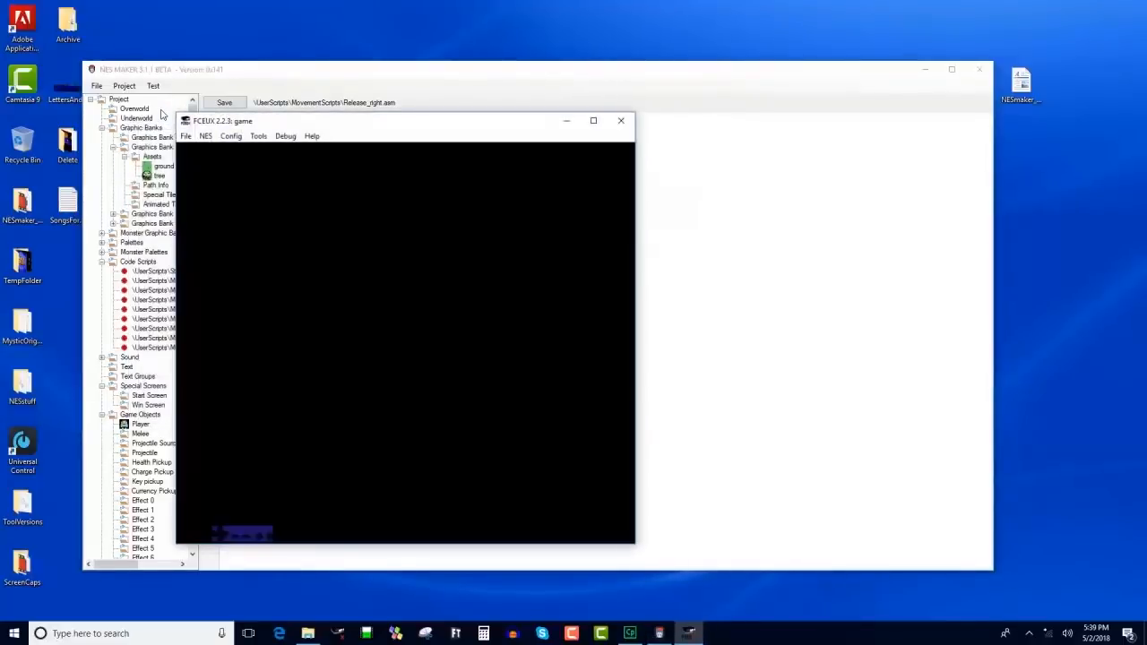
{"action": "key", "text": "Up"}
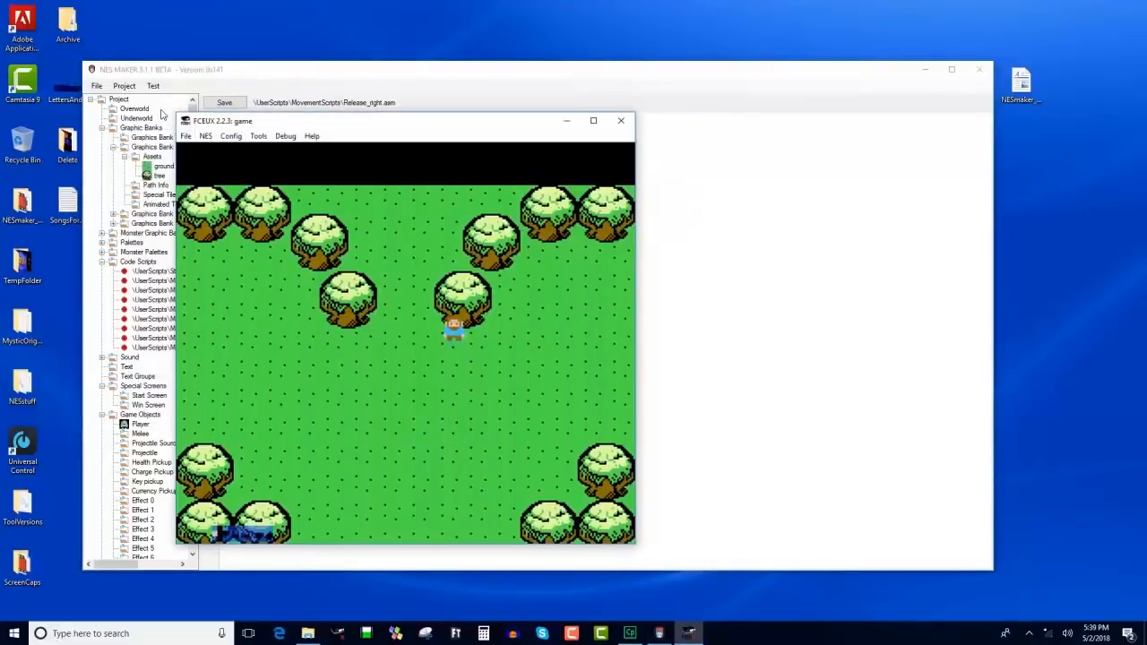
{"action": "key", "text": "Left"}
{"action": "key", "text": "Down"}
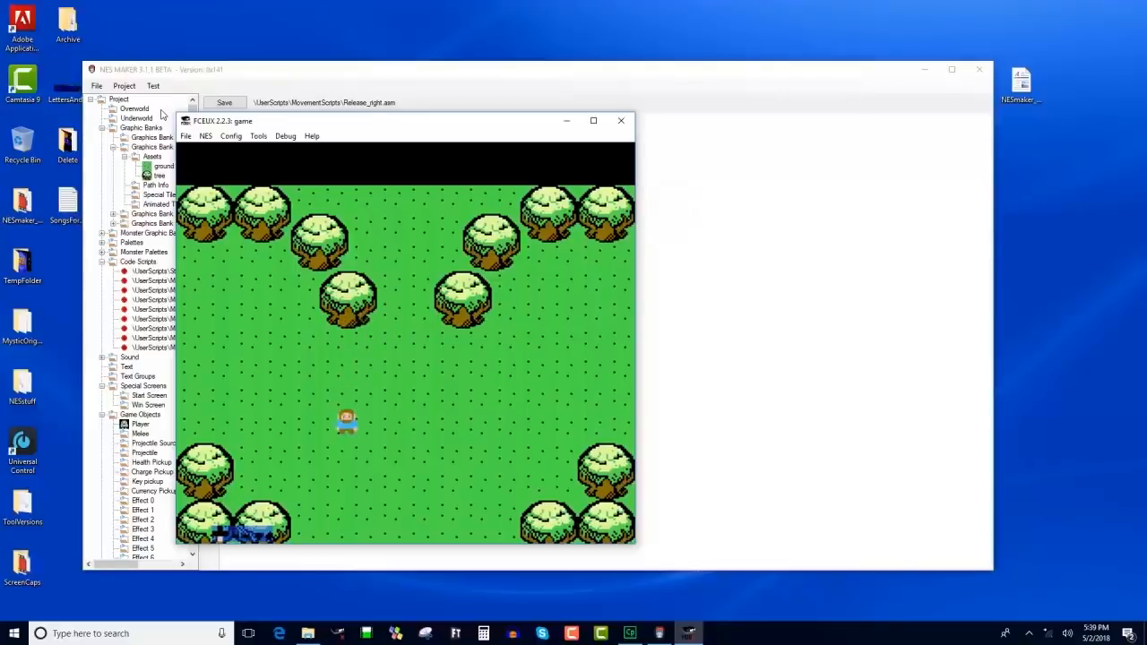
{"action": "key", "text": "Left"}
{"action": "key", "text": "Left"}
{"action": "key", "text": "Down"}
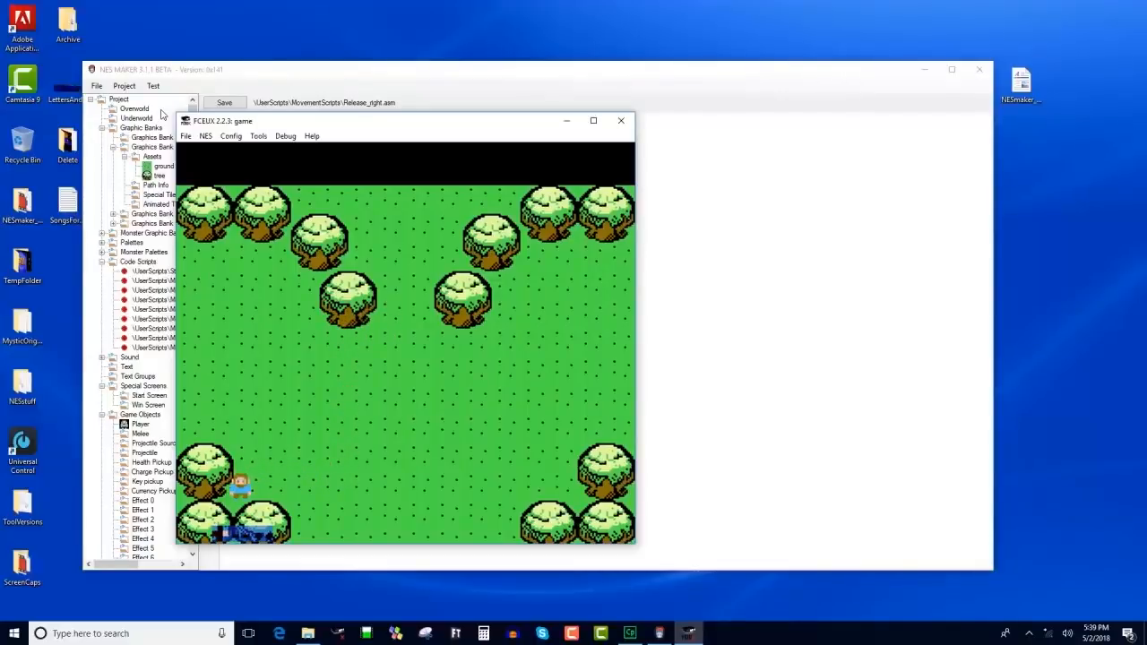
{"action": "key", "text": "Right"}
{"action": "key", "text": "Up"}
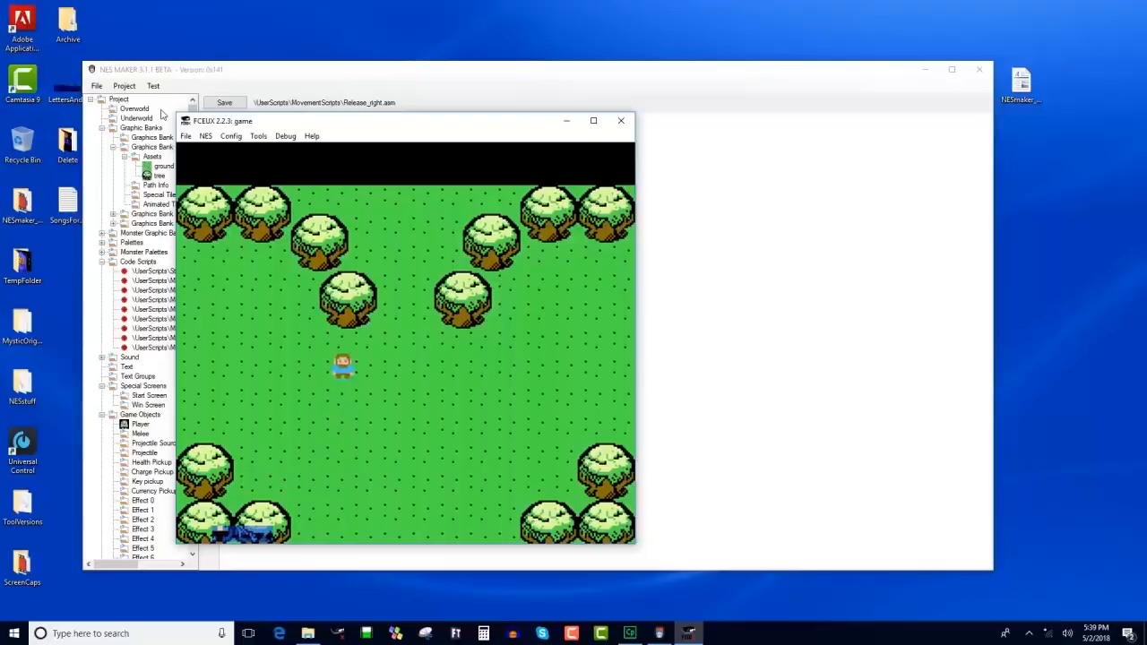
{"action": "key", "text": "Right"}
{"action": "key", "text": "Up"}
{"action": "key", "text": "Right"}
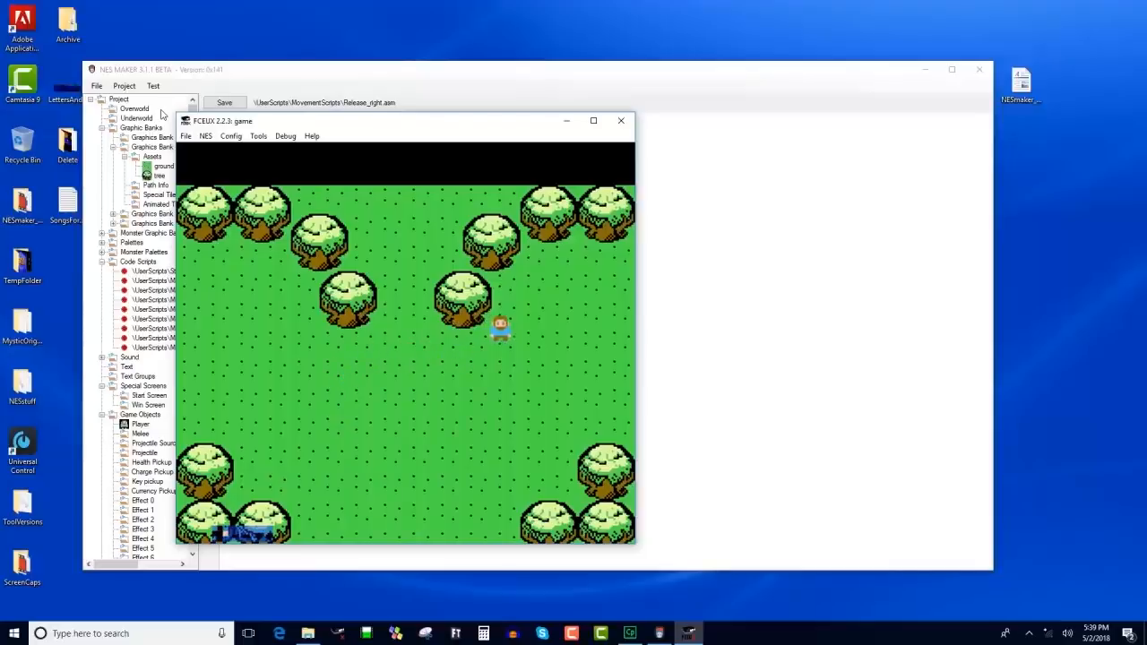
{"action": "key", "text": "Down"}
{"action": "key", "text": "Right"}
{"action": "key", "text": "Down"}
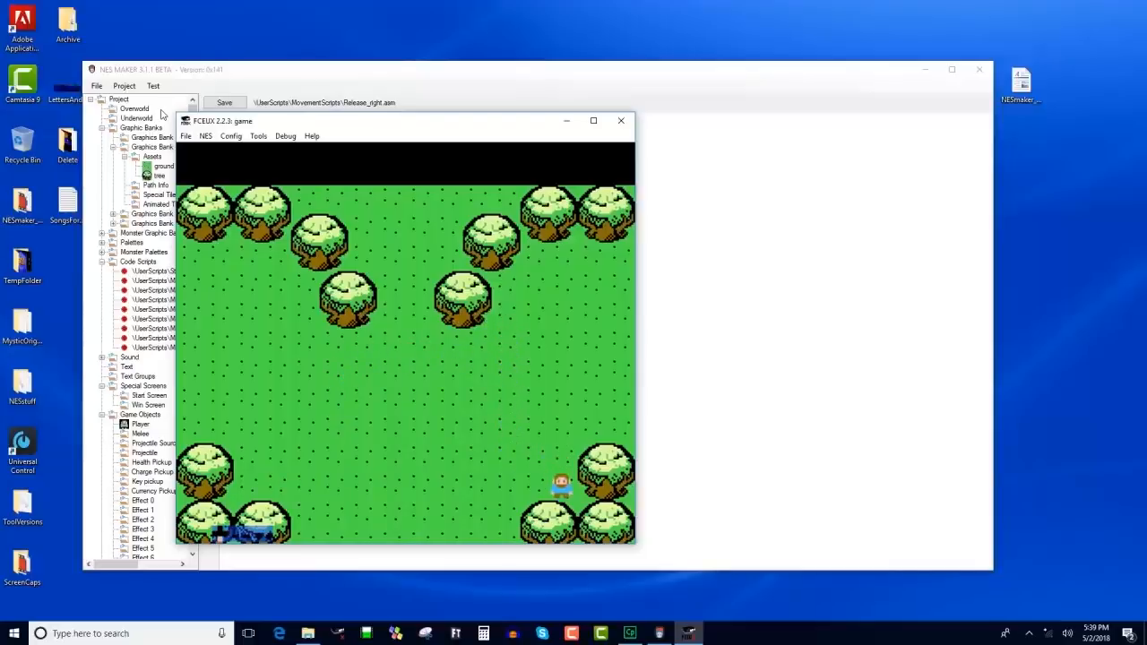
{"action": "key", "text": "Up"}
{"action": "key", "text": "Left"}
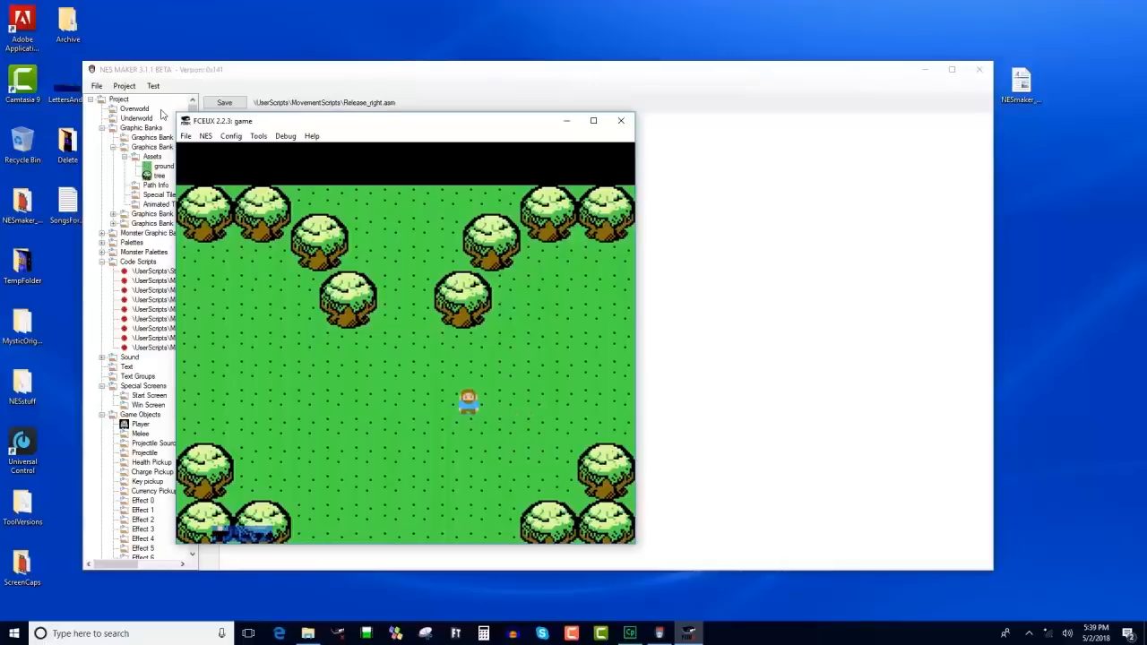
{"action": "key", "text": "Up"}
{"action": "key", "text": "Right"}
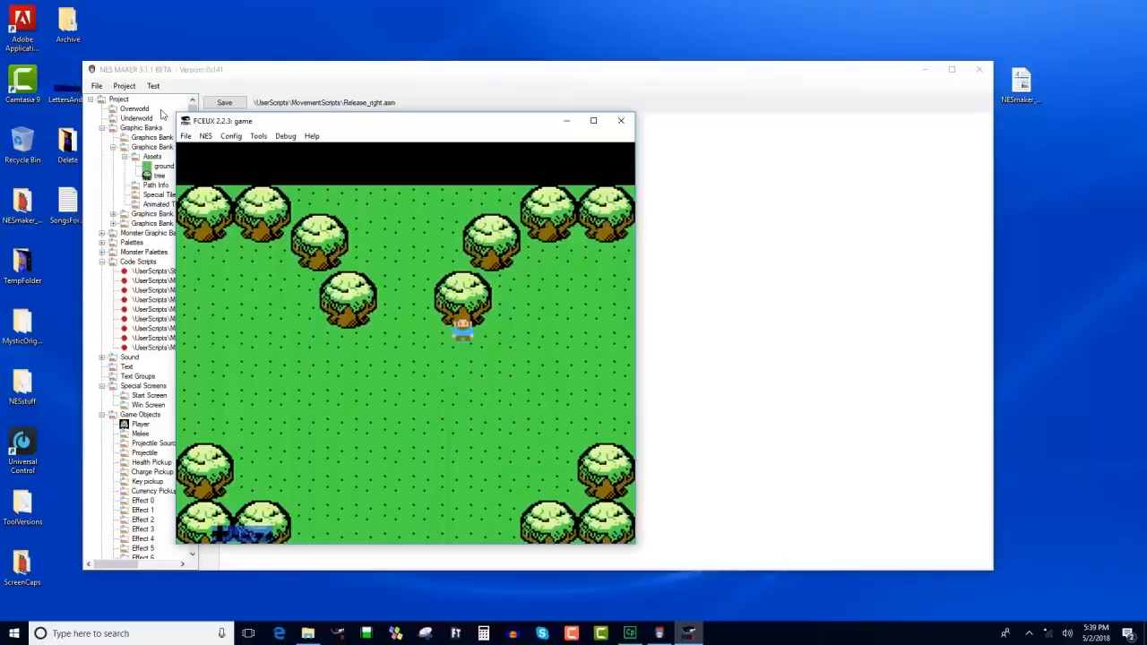
{"action": "key", "text": "Left"}
{"action": "key", "text": "Down"}
{"action": "key", "text": "Right"}
{"action": "key", "text": "Up"}
{"action": "key", "text": "Left"}
{"action": "key", "text": "Down"}
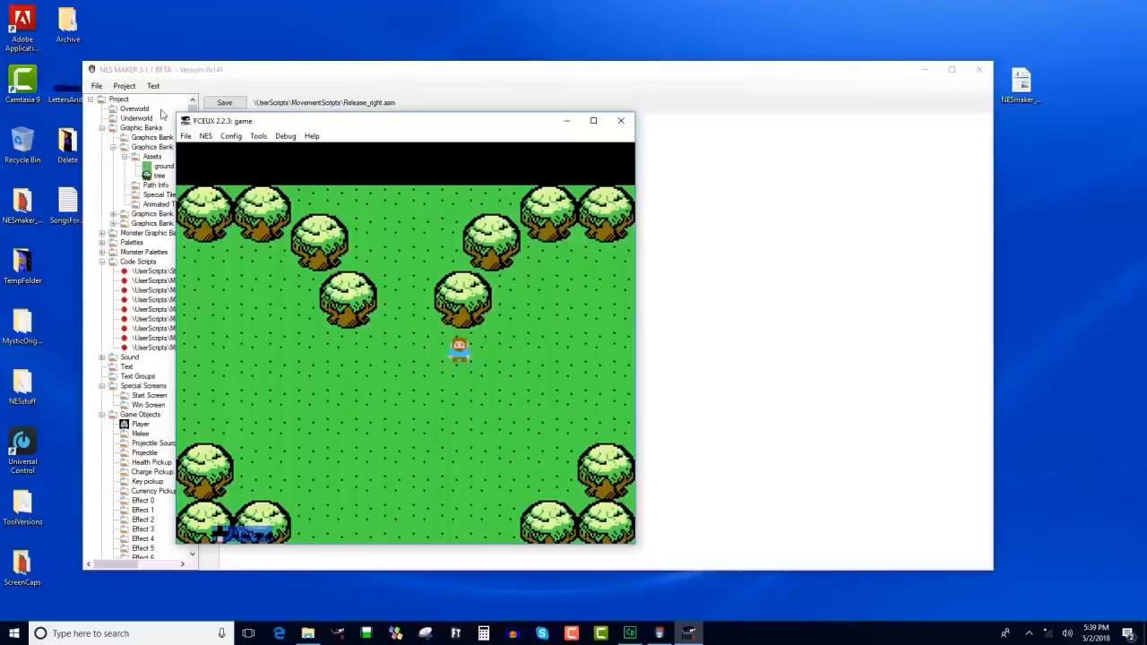
{"action": "key", "text": "Down"}
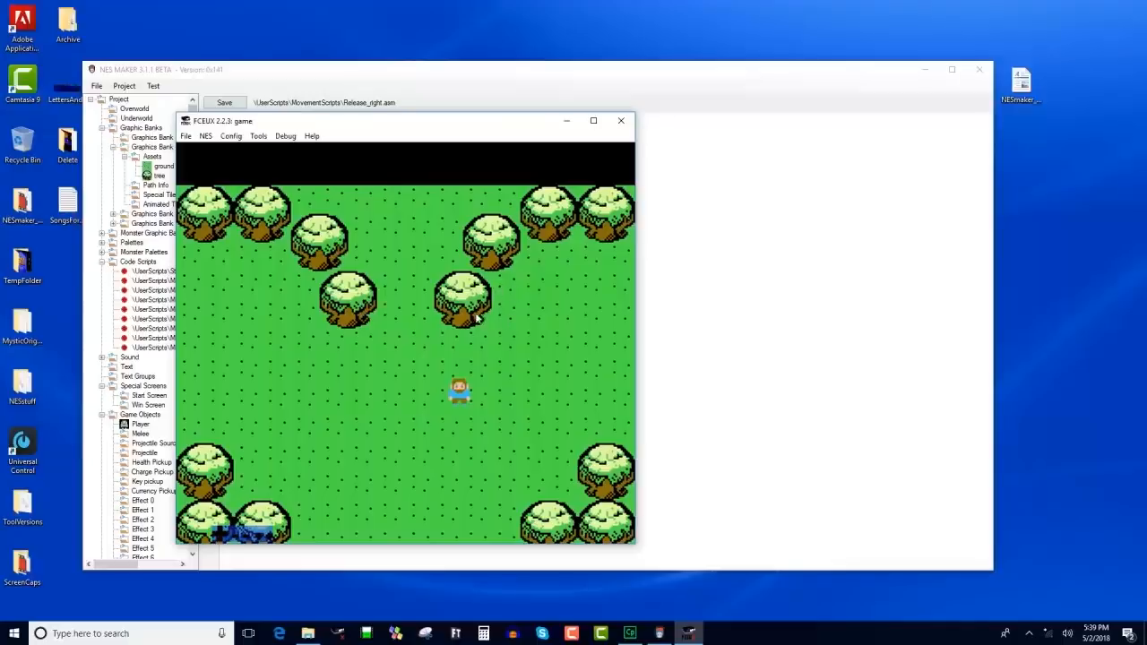
Close the emulator, collapse the finished tree sections, and open the Monsters editor of Graphics Bank 0 under Monster Graphic Banks.
{"action": "left_click", "coordinate": [631, 118]}
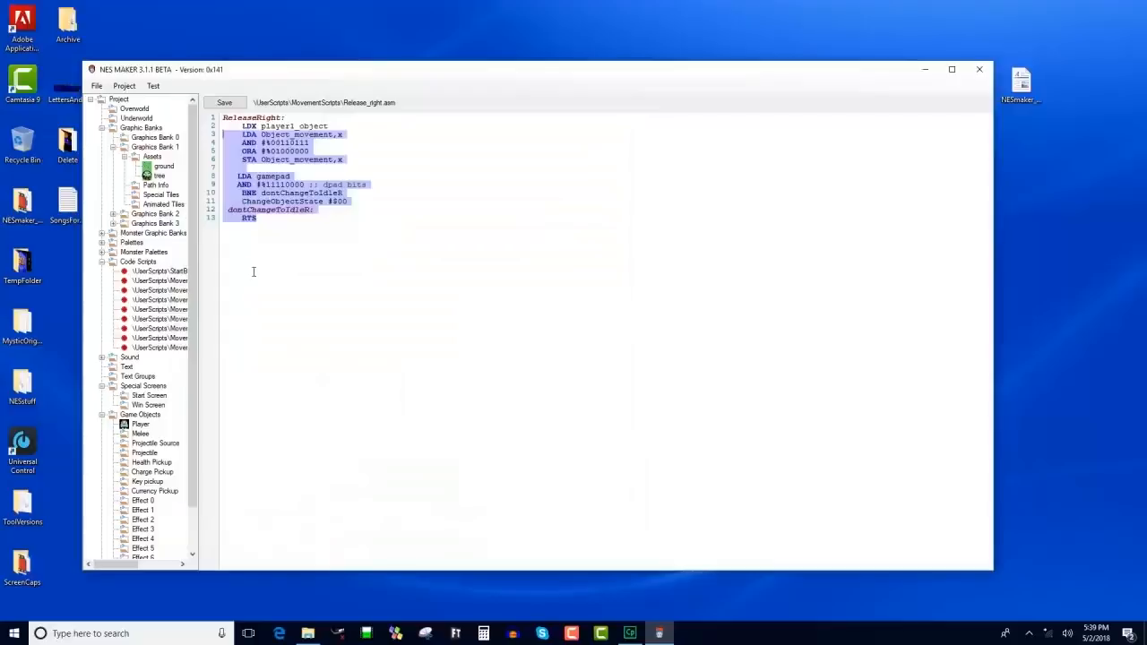
{"action": "left_click_drag", "start_coordinate": [199, 270], "coordinate": [221, 270]}
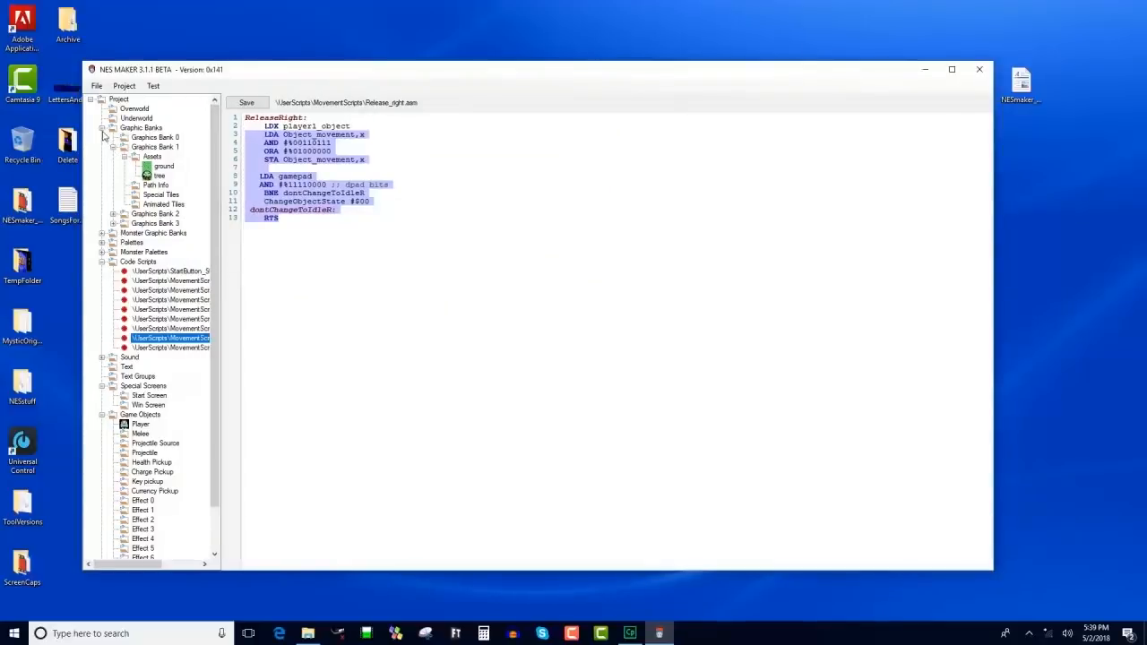
{"action": "left_click", "coordinate": [101, 128]}
{"action": "left_click", "coordinate": [102, 167]}
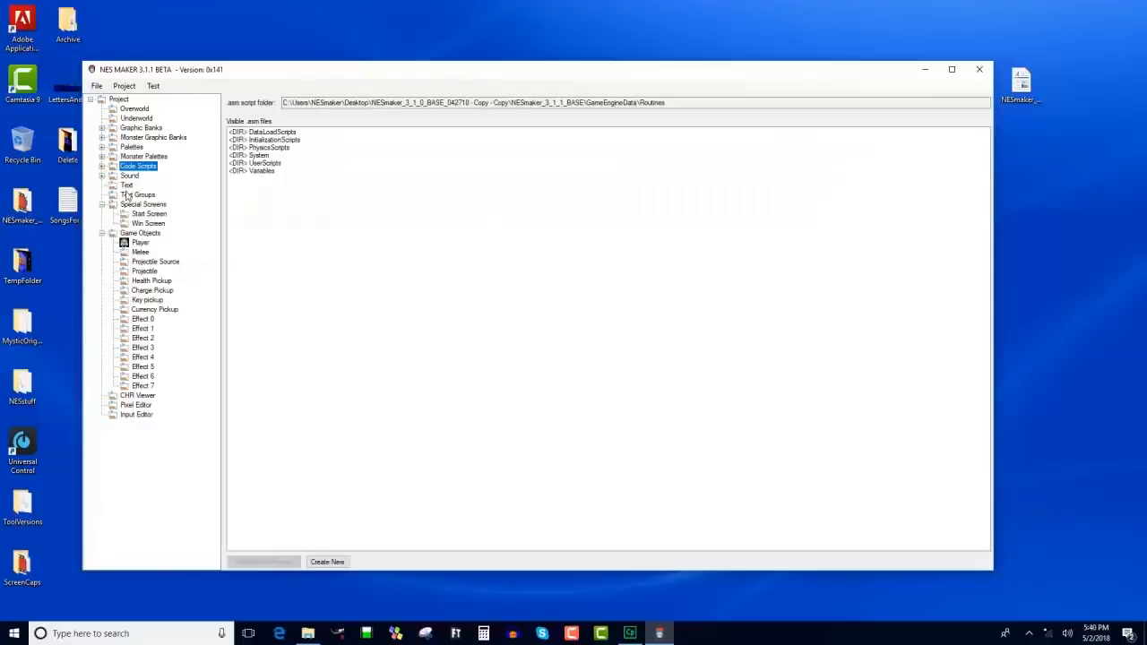
{"action": "left_click", "coordinate": [102, 137]}
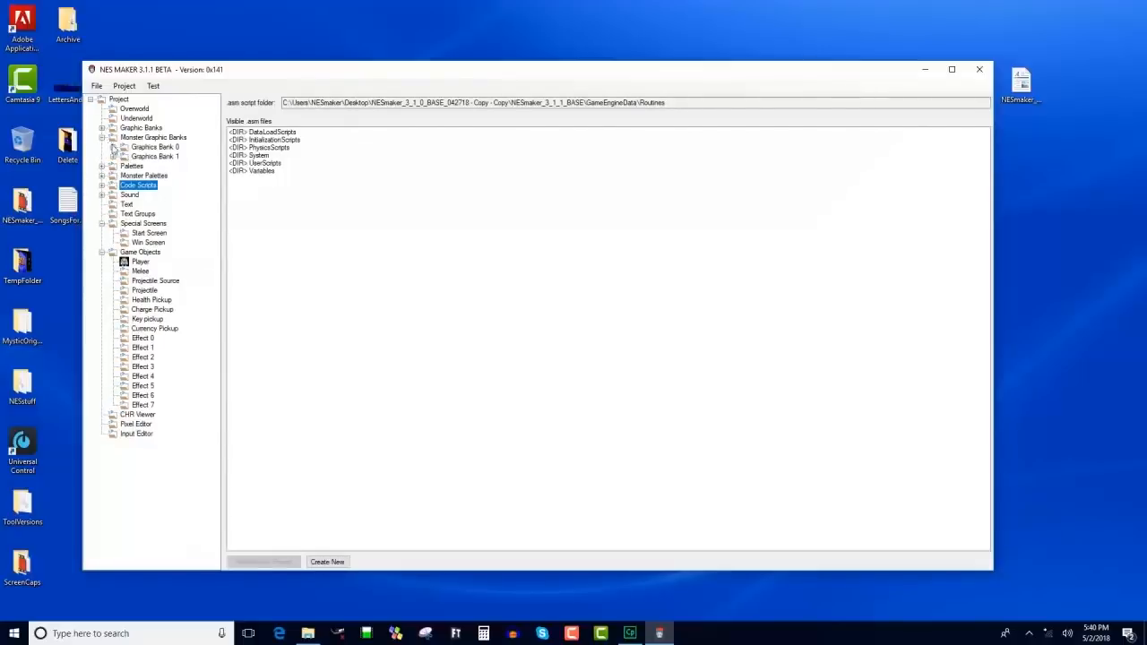
{"action": "left_click", "coordinate": [112, 147]}
{"action": "left_click", "coordinate": [153, 157]}
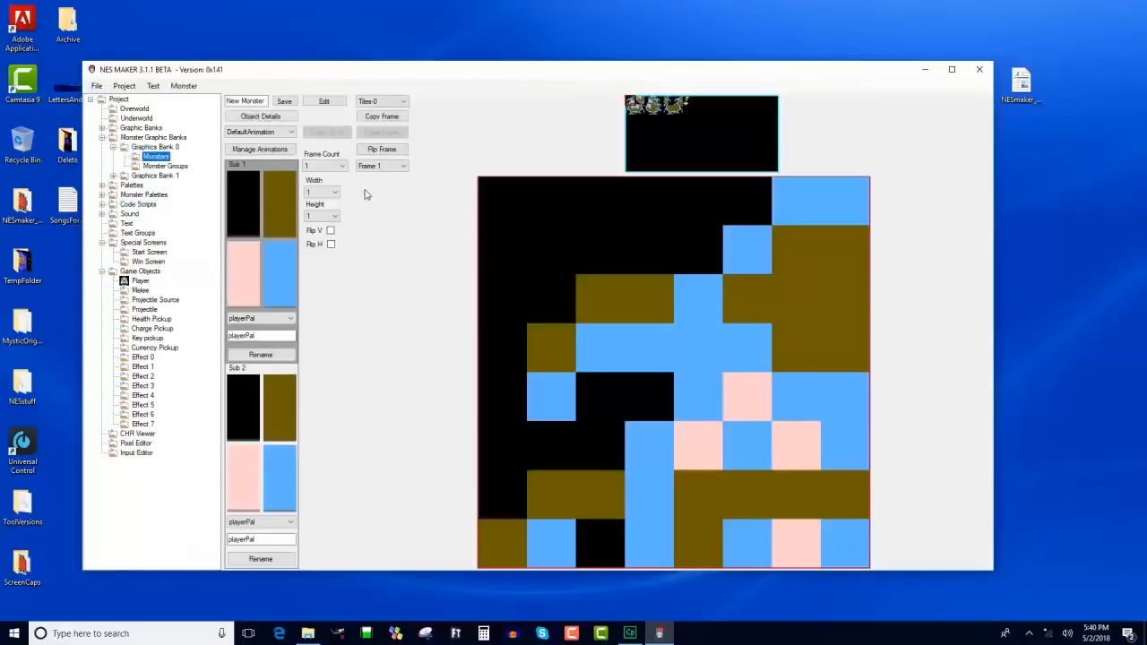
Switch the new monster's Sub 1 palette to MonsterPalette 1 and rename it monPal1.
{"action": "left_click", "coordinate": [288, 320]}
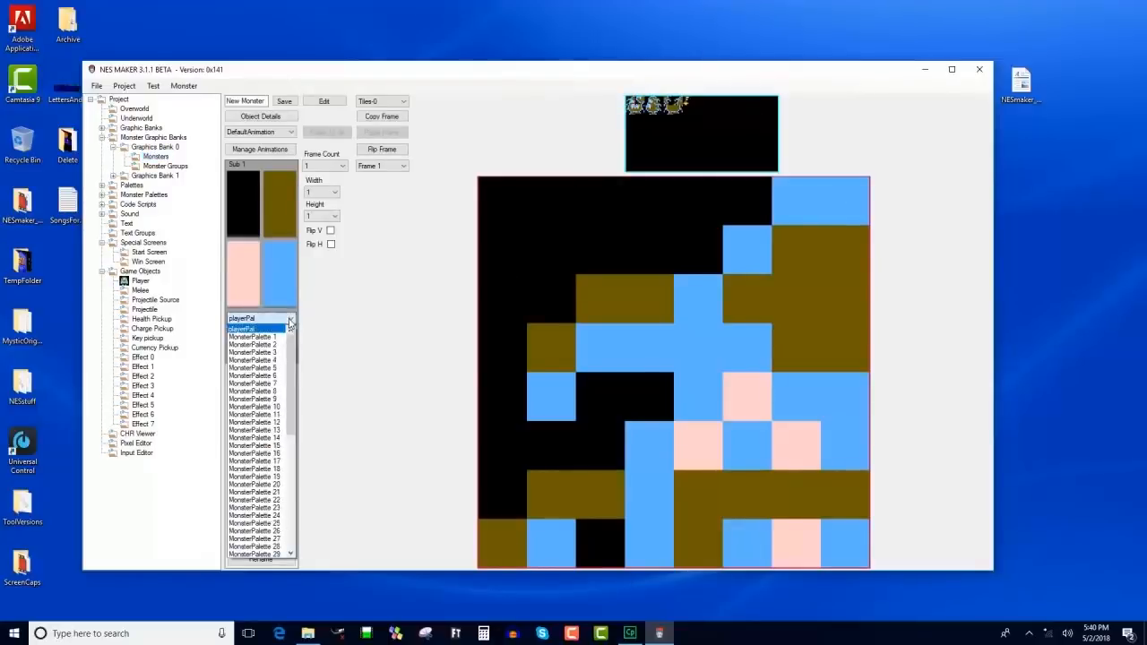
{"action": "left_click", "coordinate": [283, 338]}
{"action": "left_click_drag", "start_coordinate": [285, 335], "coordinate": [85, 299]}
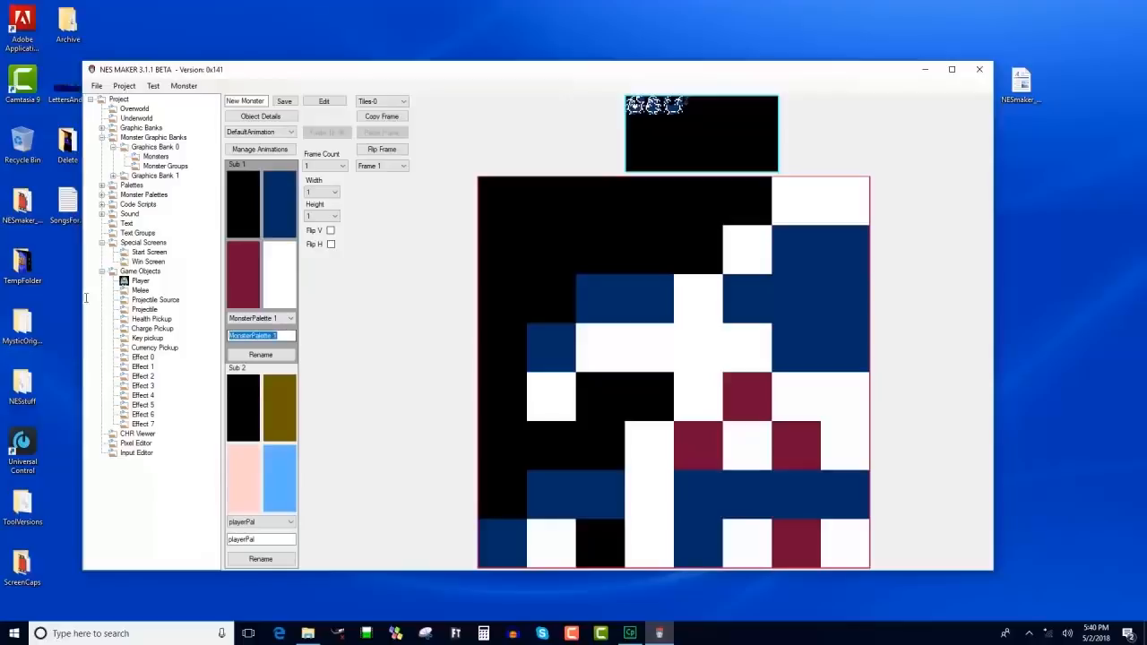
{"action": "type", "text": "monPal1"}
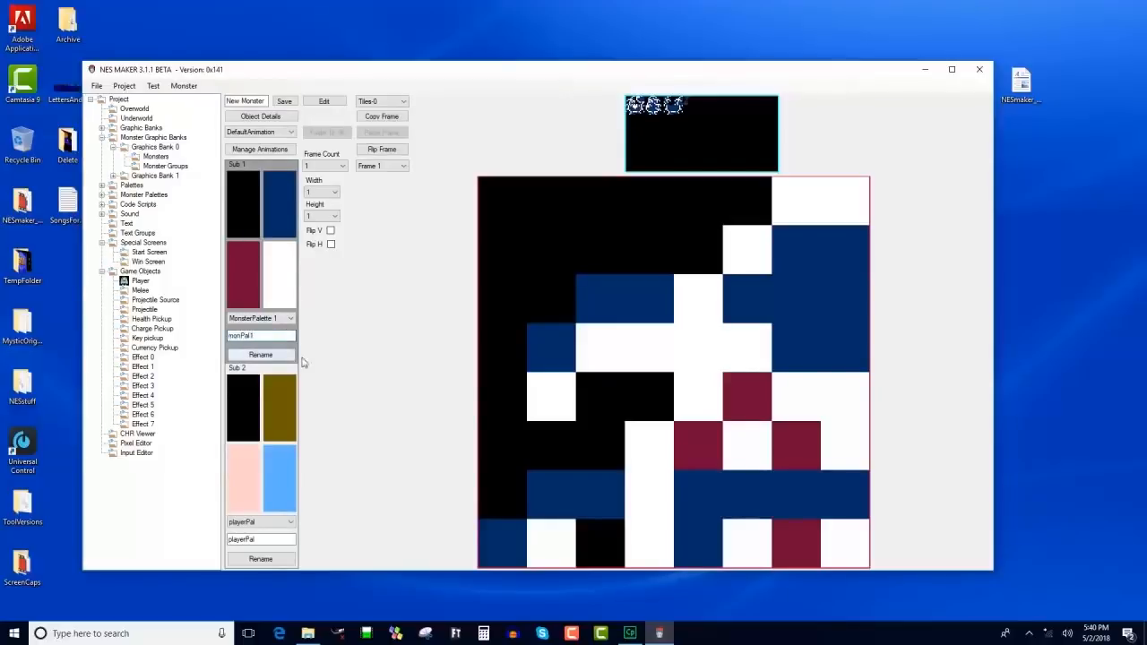
{"action": "left_click", "coordinate": [260, 355]}
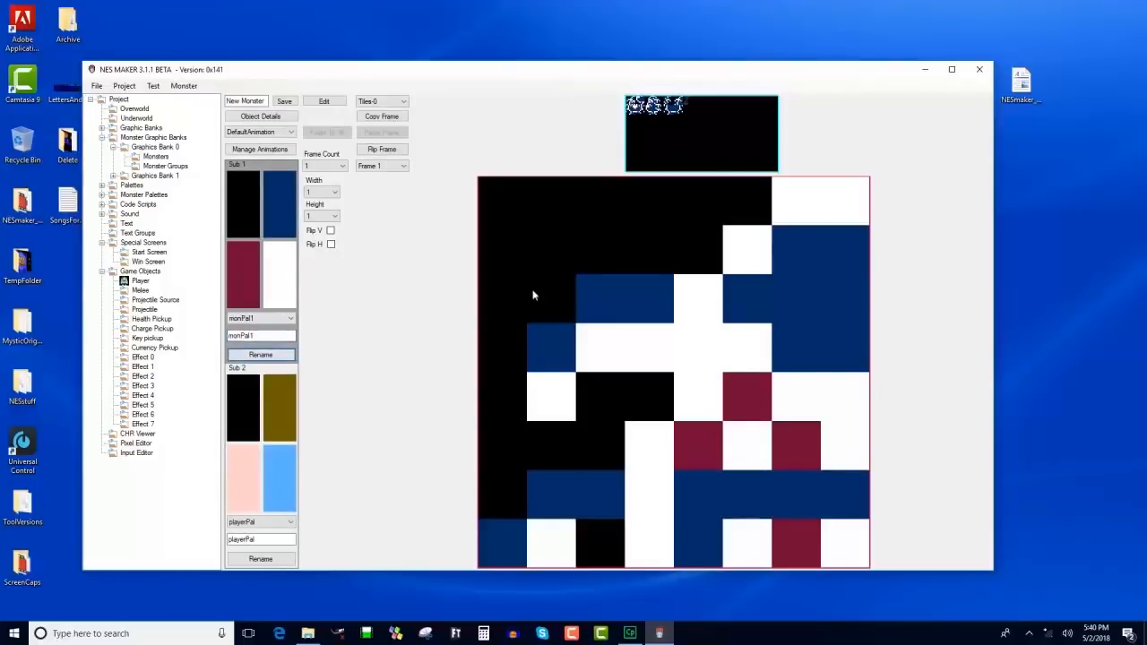
Set the new monster's size to 2 tiles wide and 2 tiles high.
{"action": "left_click", "coordinate": [328, 194]}
{"action": "left_click", "coordinate": [329, 210]}
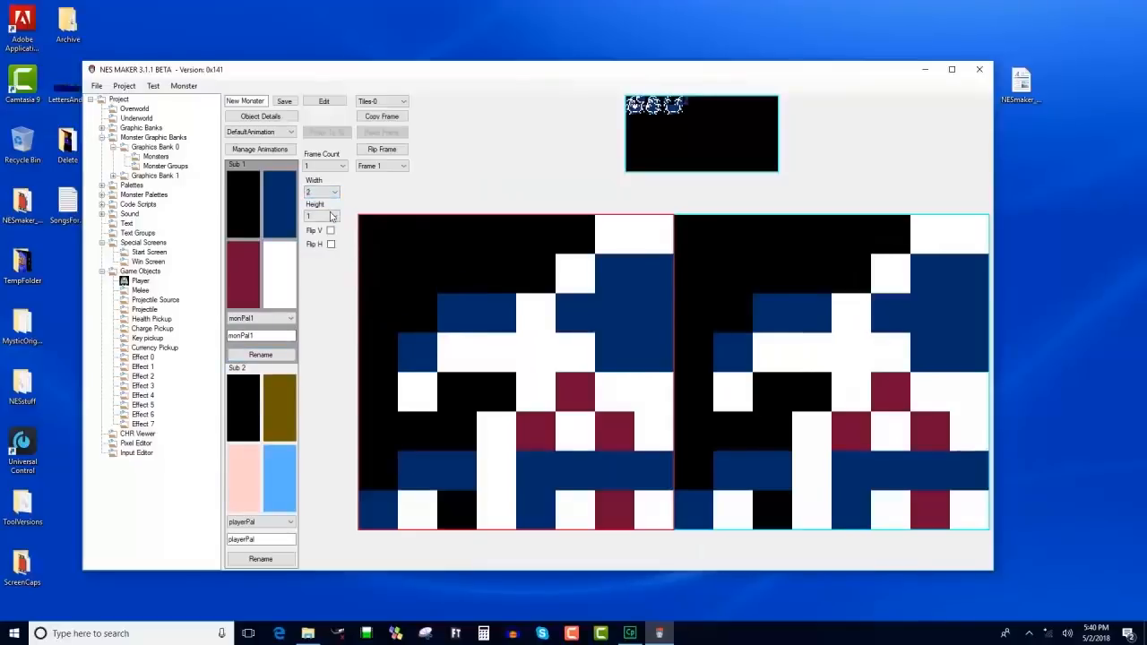
{"action": "left_click", "coordinate": [328, 217]}
{"action": "left_click", "coordinate": [331, 236]}
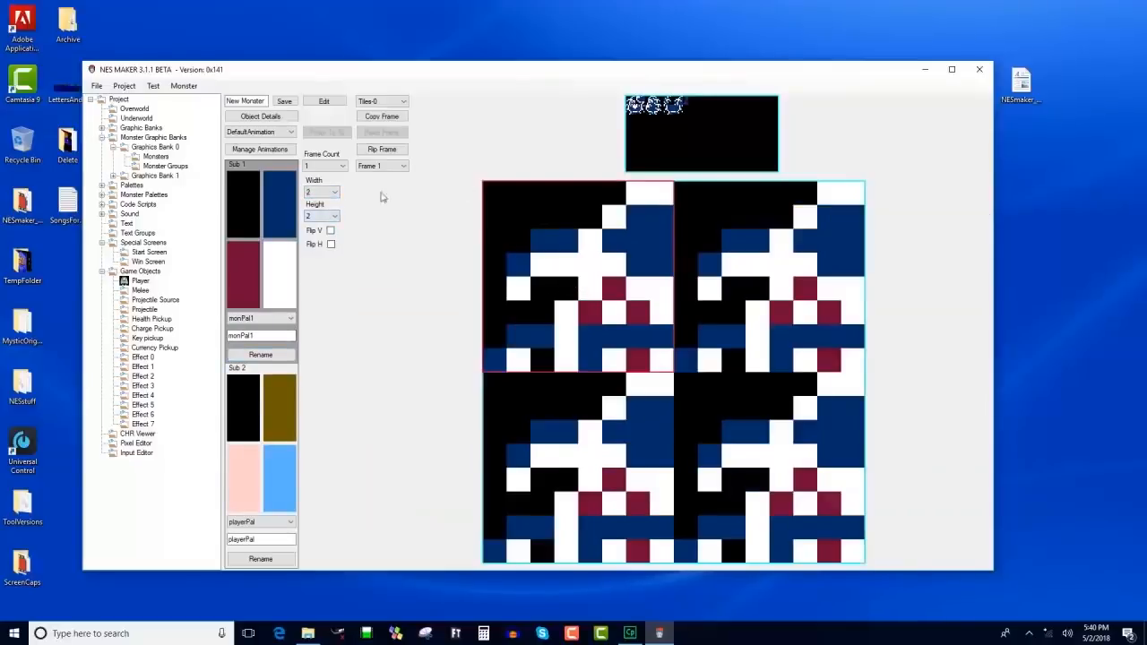
Recolor monPal1's three non-black colors to orange-red, white and dark teal.
{"action": "left_click", "coordinate": [278, 226]}
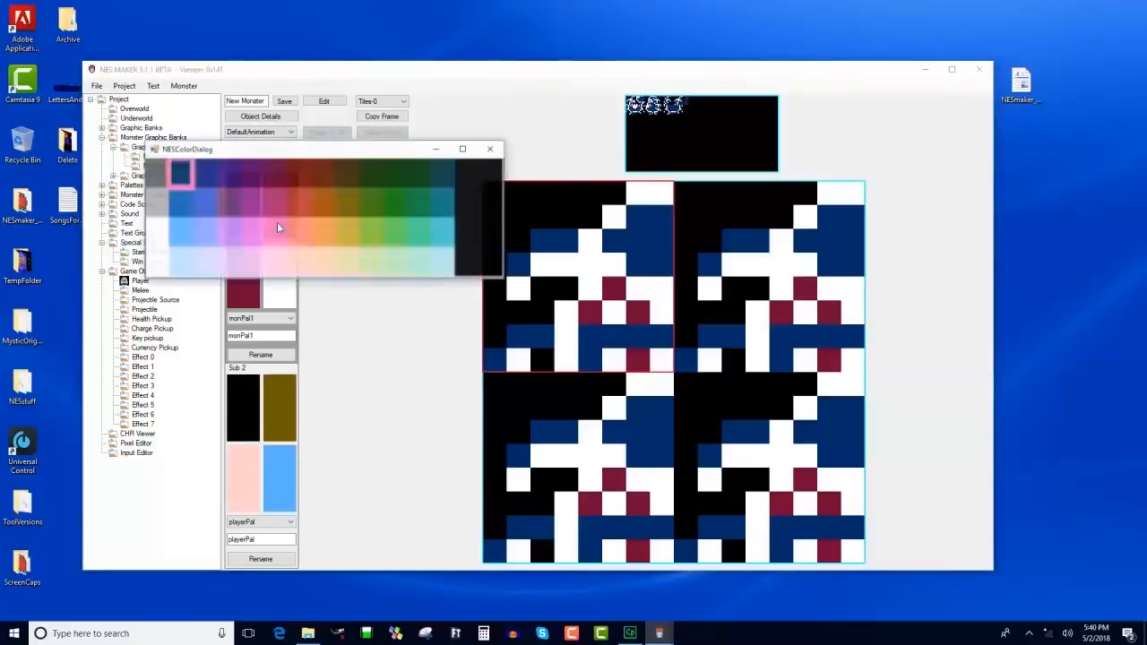
{"action": "left_click", "coordinate": [302, 204]}
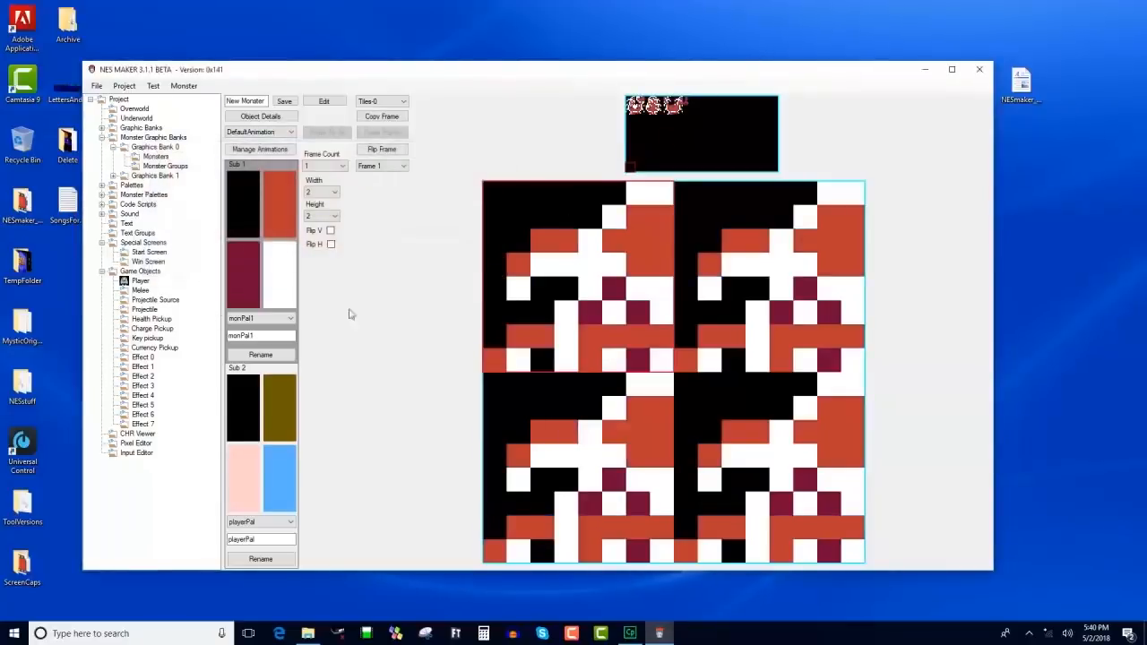
{"action": "left_click", "coordinate": [238, 289]}
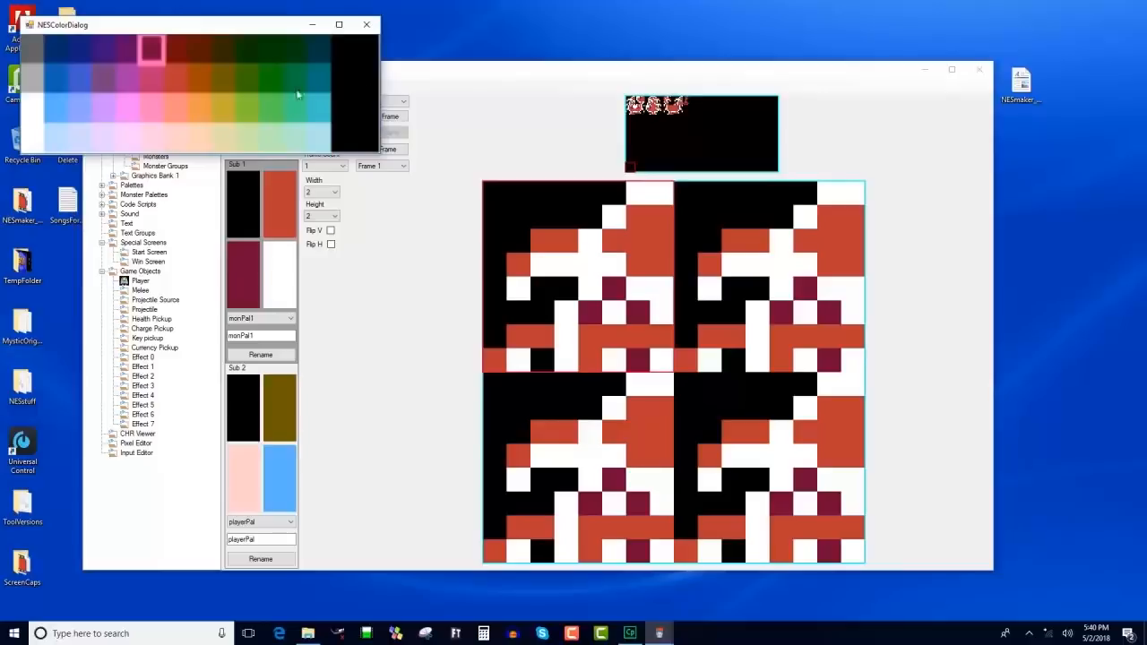
{"action": "left_click", "coordinate": [34, 139]}
{"action": "left_click", "coordinate": [285, 287]}
{"action": "left_click", "coordinate": [312, 61]}
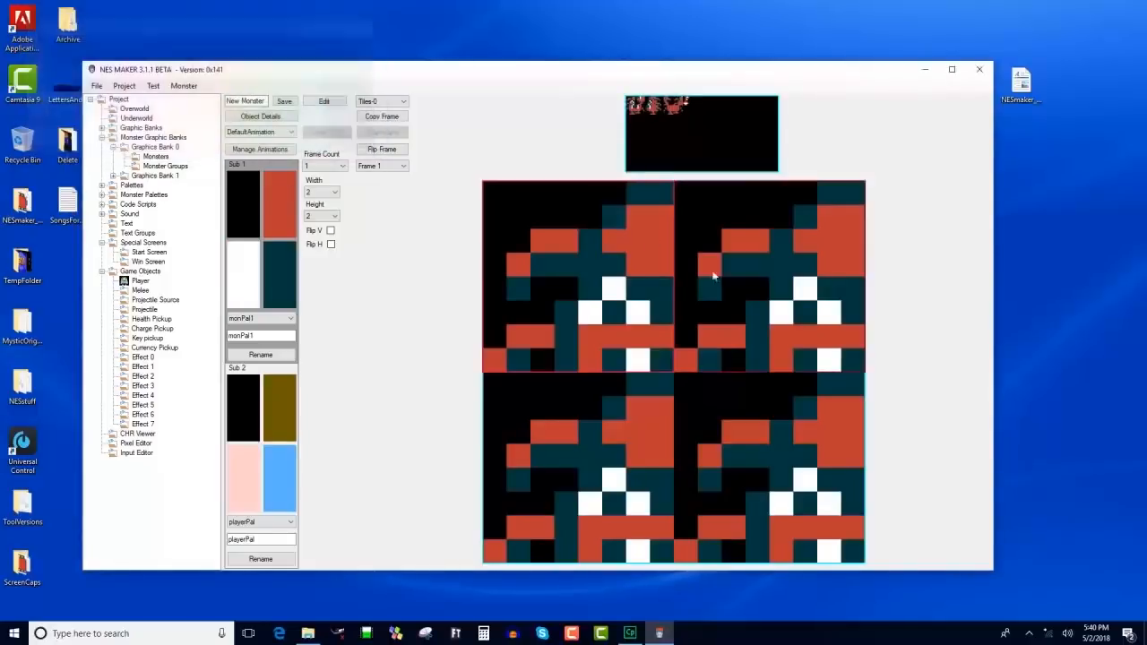
Flip the monster's upper-right tile horizontally and fill its two lower tiles with the lower-body graphics from the tileset.
{"action": "left_click", "coordinate": [676, 225]}
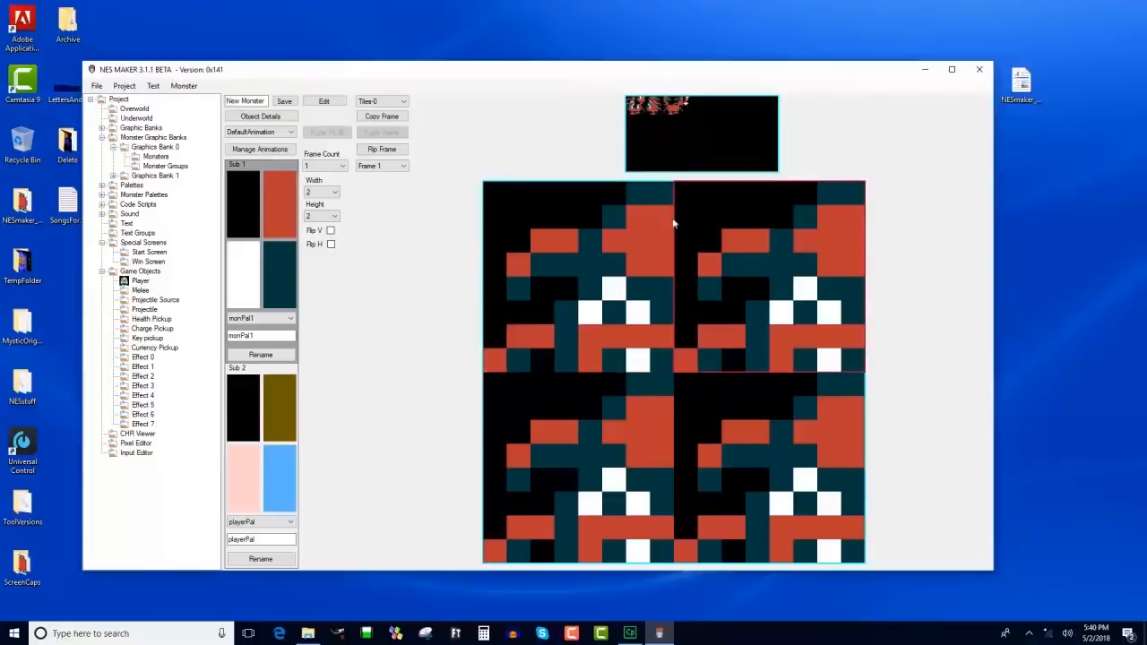
{"action": "left_click", "coordinate": [331, 245]}
{"action": "left_click", "coordinate": [640, 412]}
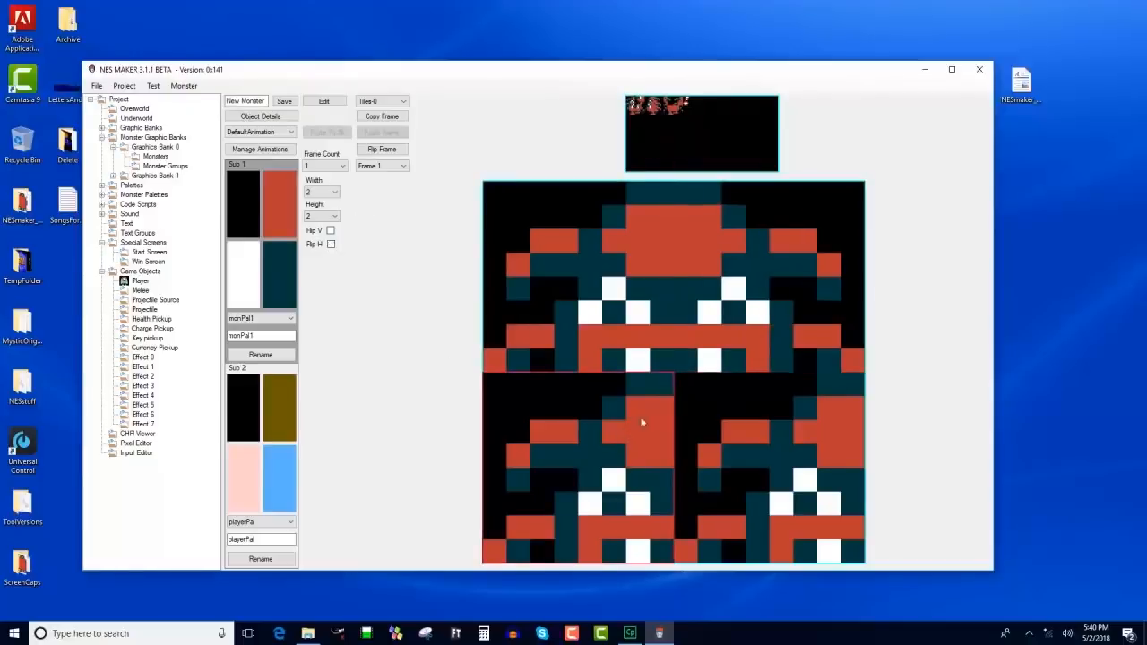
{"action": "left_click", "coordinate": [633, 112]}
{"action": "left_click", "coordinate": [766, 395]}
{"action": "left_click", "coordinate": [630, 116]}
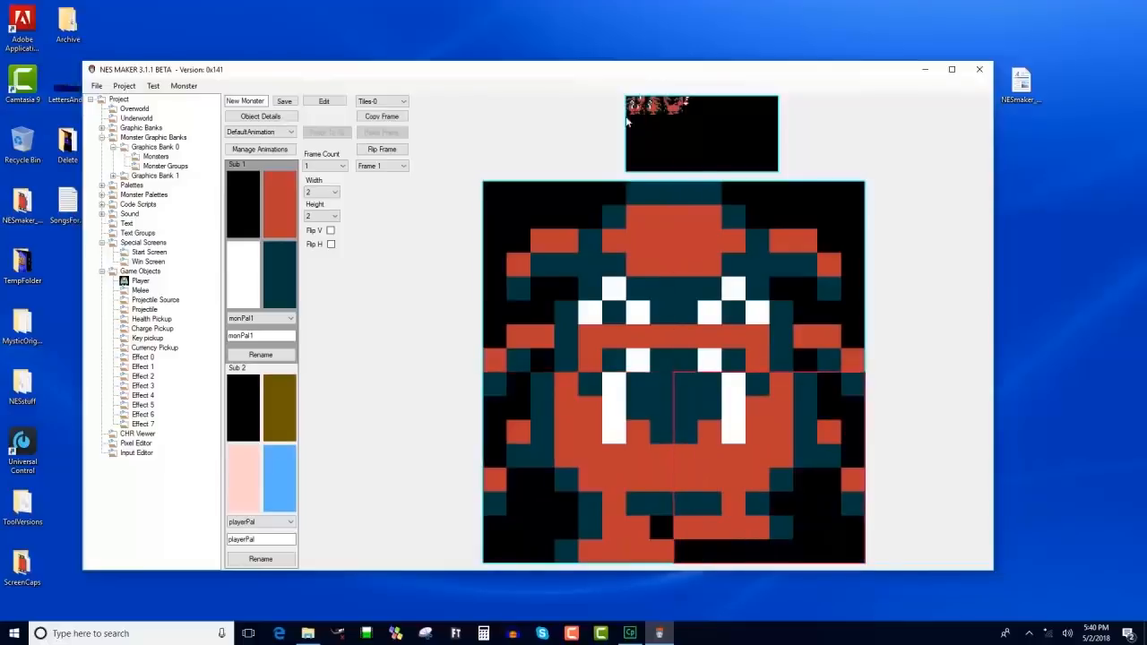
Set the monster's frame count to 2, copy Frame 1 into Frame 2, and flip Frame 2.
{"action": "left_click", "coordinate": [334, 167]}
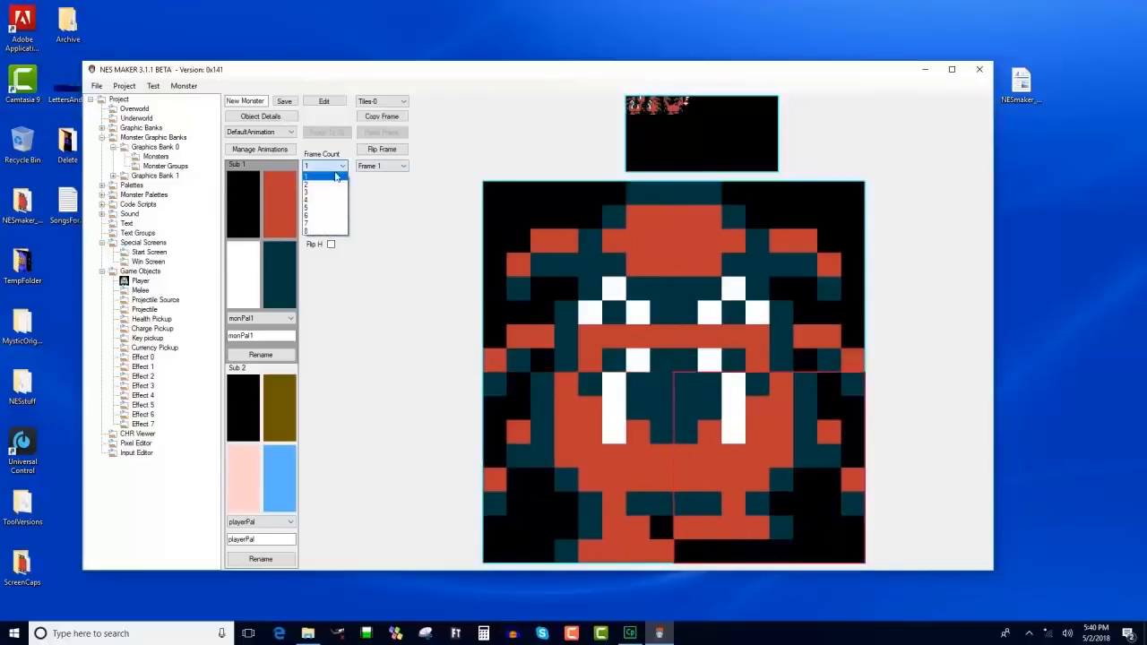
{"action": "left_click", "coordinate": [336, 183]}
{"action": "left_click", "coordinate": [382, 116]}
{"action": "left_click", "coordinate": [401, 167]}
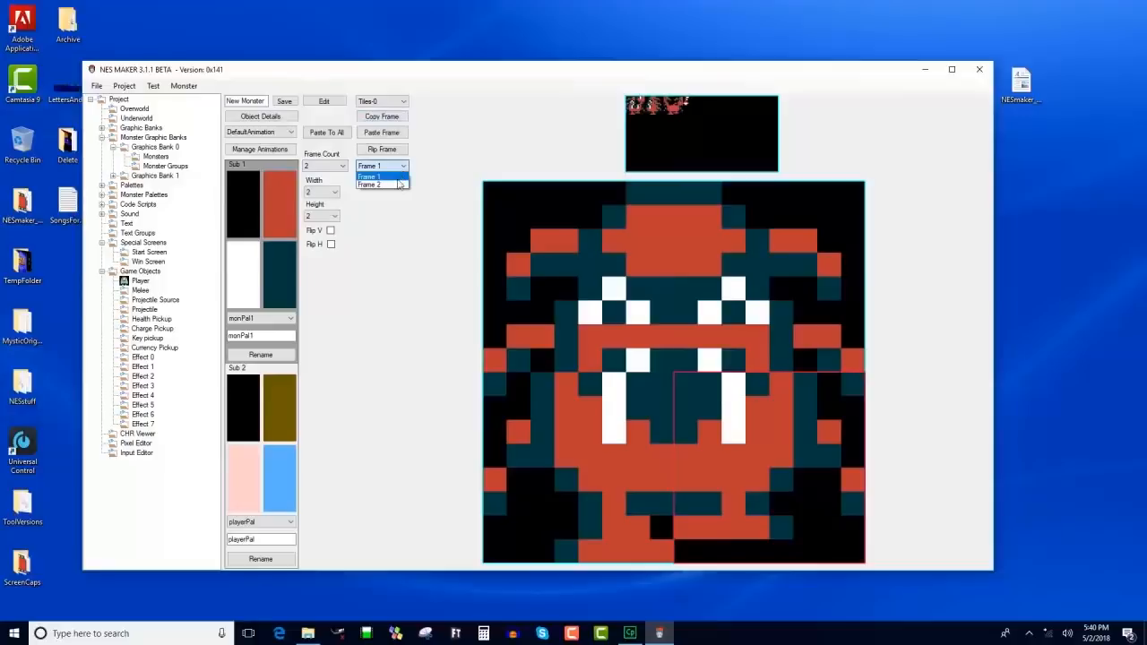
{"action": "left_click", "coordinate": [400, 184]}
{"action": "left_click", "coordinate": [382, 132]}
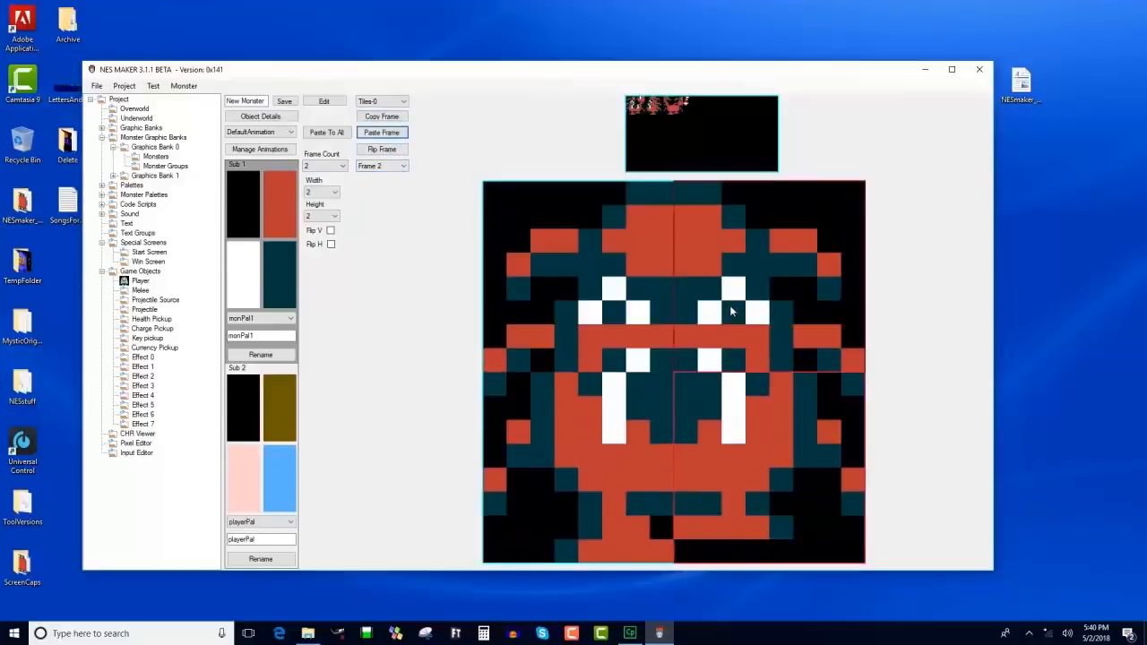
{"action": "left_click", "coordinate": [381, 148]}
{"action": "left_click", "coordinate": [392, 166]}
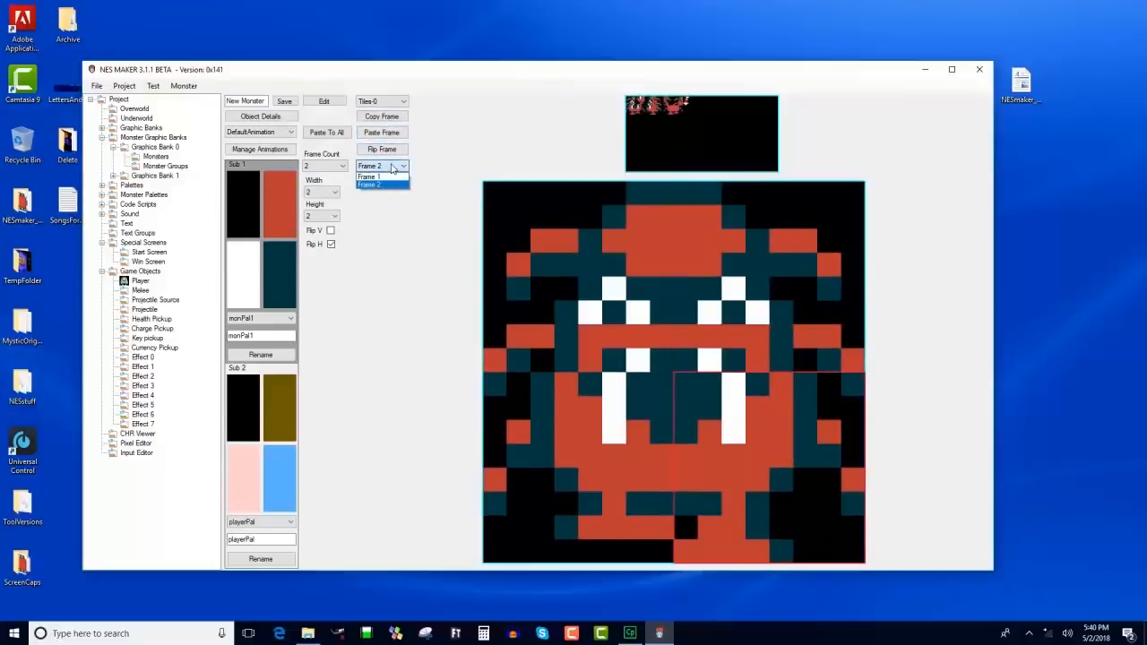
{"action": "left_click", "coordinate": [449, 206]}
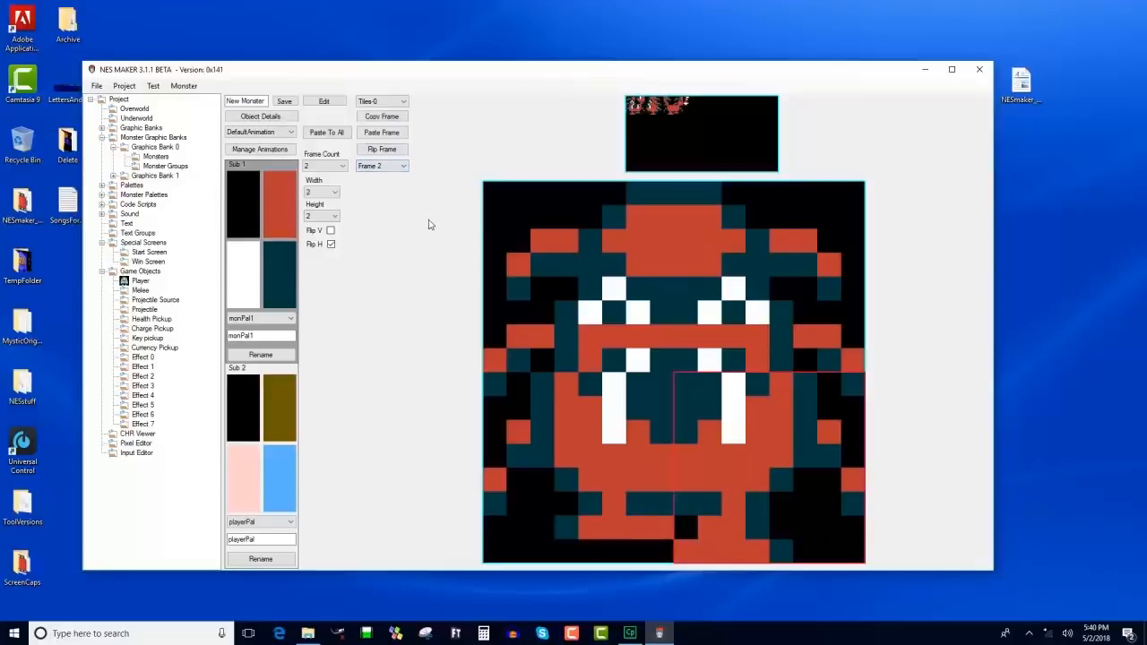
Name the monster Bug, save it, and open the saved Bug monster.
{"action": "left_click_drag", "start_coordinate": [266, 100], "coordinate": [150, 39]}
{"action": "type", "text": "Bug"}
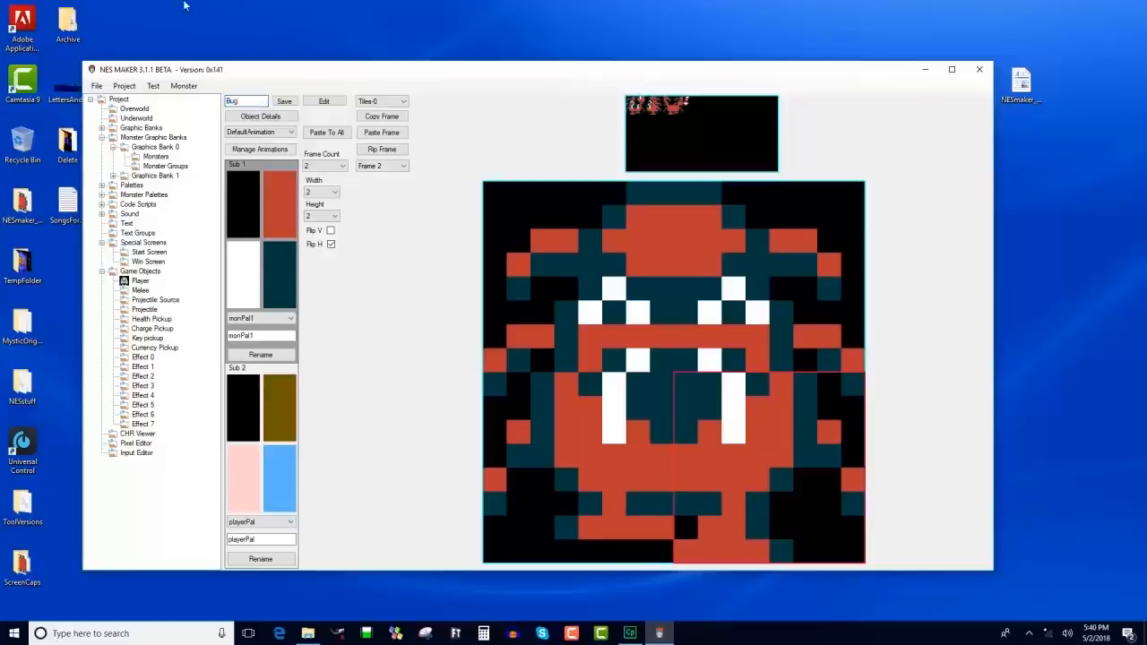
{"action": "left_click", "coordinate": [287, 105]}
{"action": "left_click", "coordinate": [125, 157]}
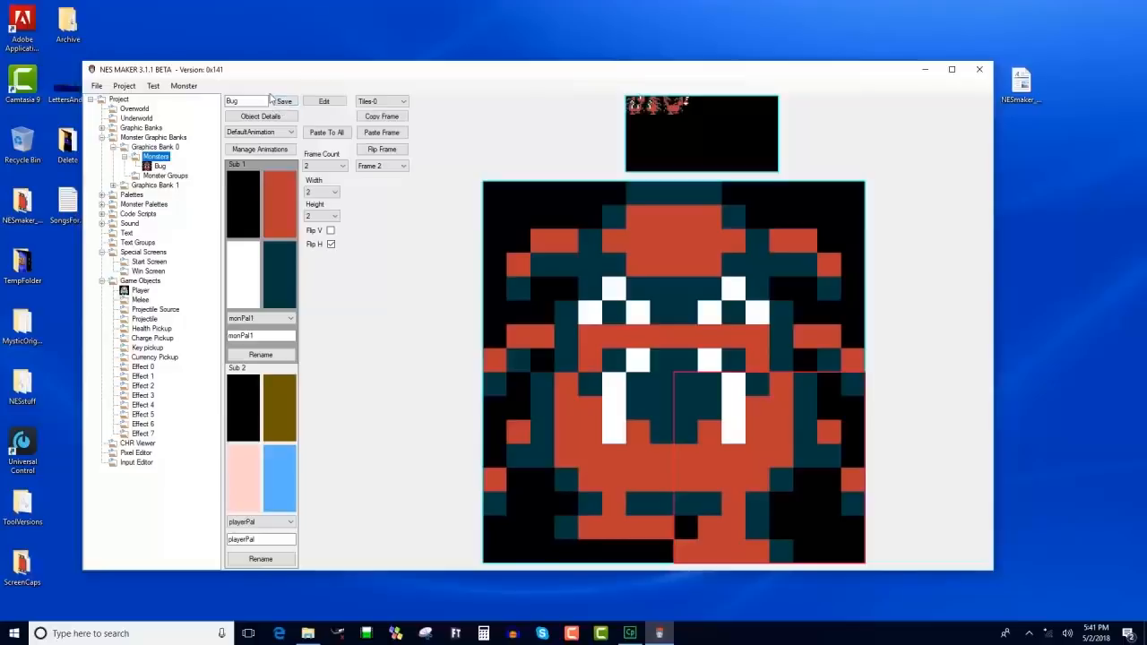
{"action": "left_click", "coordinate": [282, 102]}
{"action": "left_click", "coordinate": [559, 339]}
{"action": "left_click", "coordinate": [160, 169]}
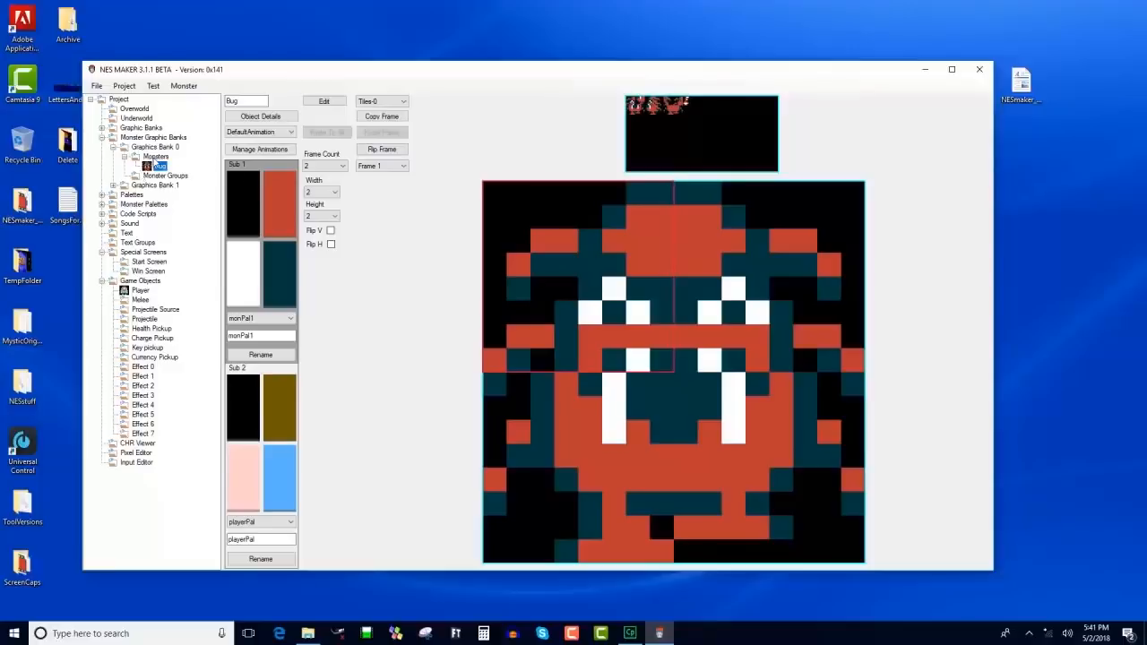
In Bug's object details, flag it as a monster and set normal max speed to 20 and acceleration speed to 140.
{"action": "left_click", "coordinate": [276, 118]}
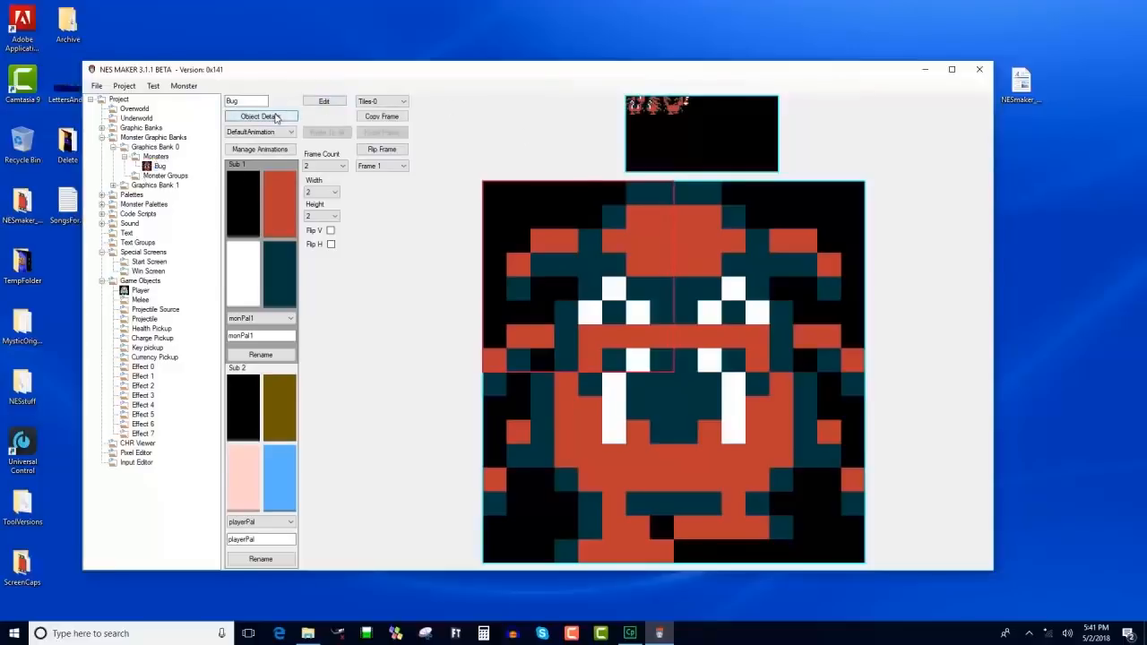
{"action": "left_click", "coordinate": [87, 57]}
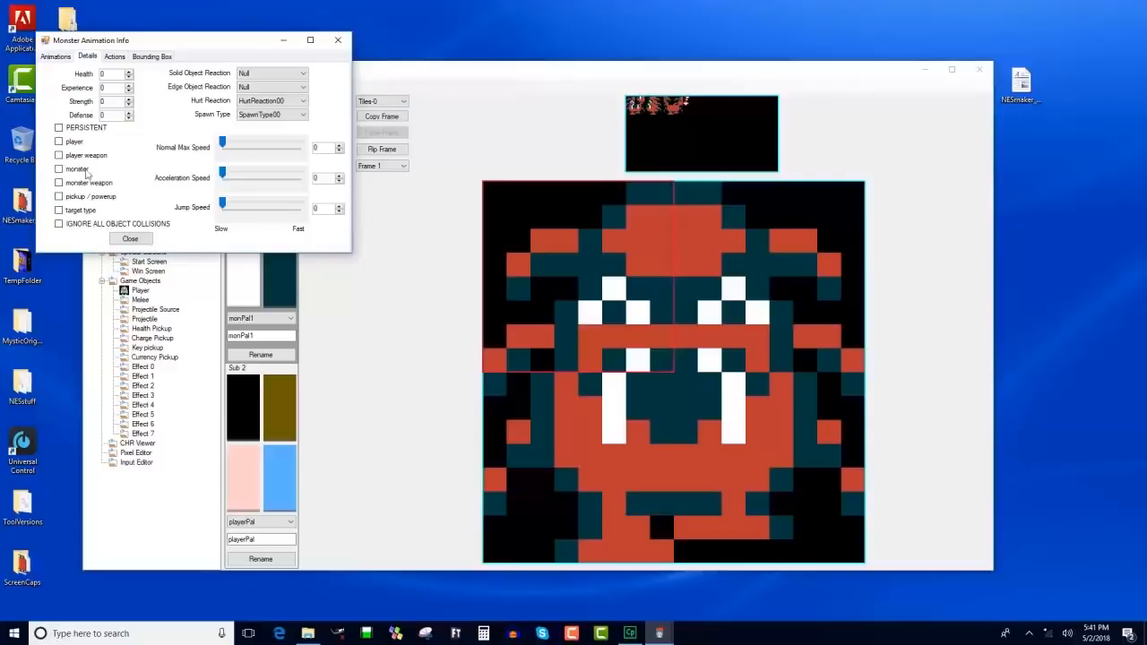
{"action": "left_click", "coordinate": [58, 168]}
{"action": "left_click_drag", "start_coordinate": [223, 144], "coordinate": [265, 176]}
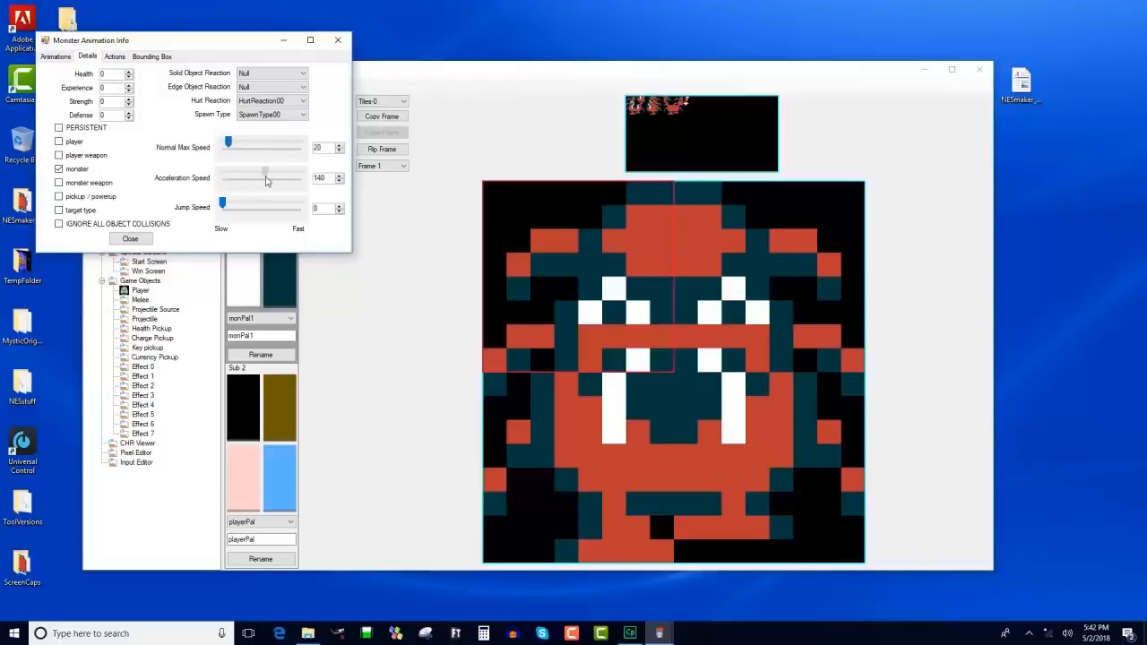
Set Bug's solid object reaction to Reverse Direction and choose its edge object reaction.
{"action": "left_click", "coordinate": [287, 75]}
{"action": "left_click", "coordinate": [269, 91]}
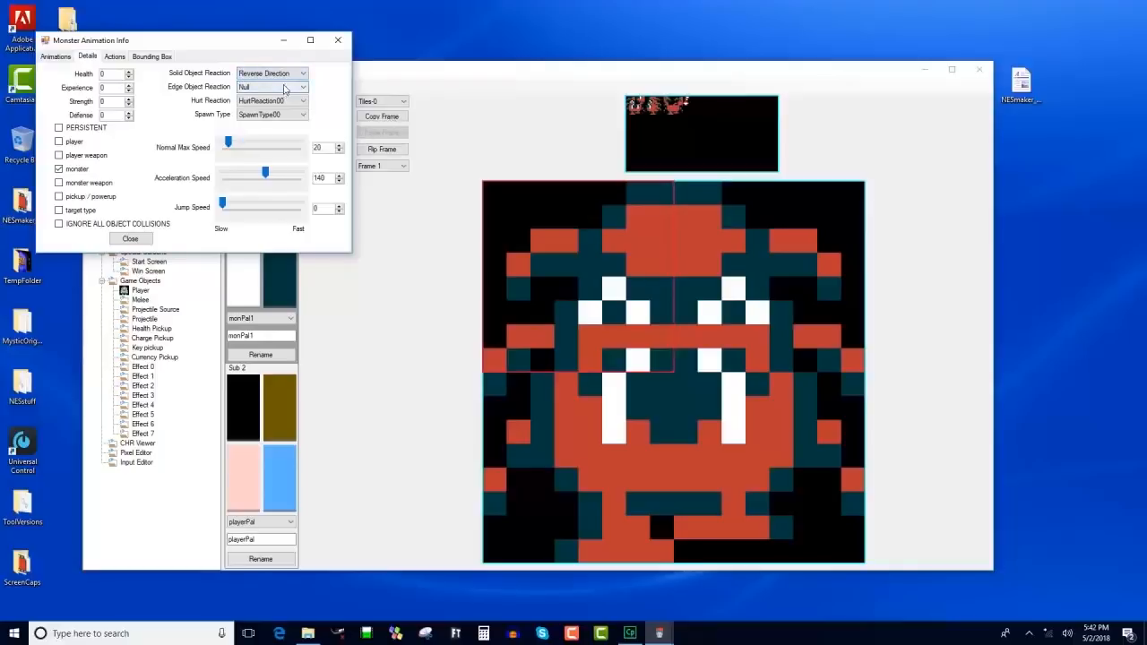
{"action": "left_click", "coordinate": [286, 87]}
{"action": "left_click", "coordinate": [285, 105]}
For Bug's action step 0, set the action to Move 4 directions with timer 1 and the end action to Repeat.
{"action": "left_click", "coordinate": [115, 57]}
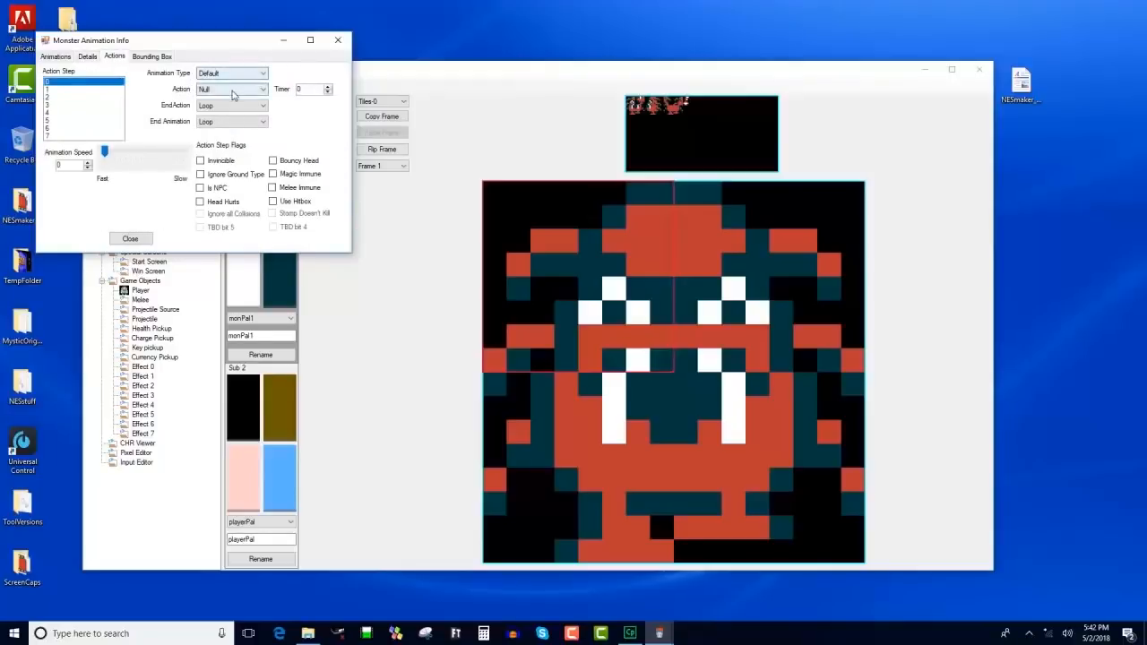
{"action": "left_click", "coordinate": [231, 89]}
{"action": "left_click", "coordinate": [224, 105]}
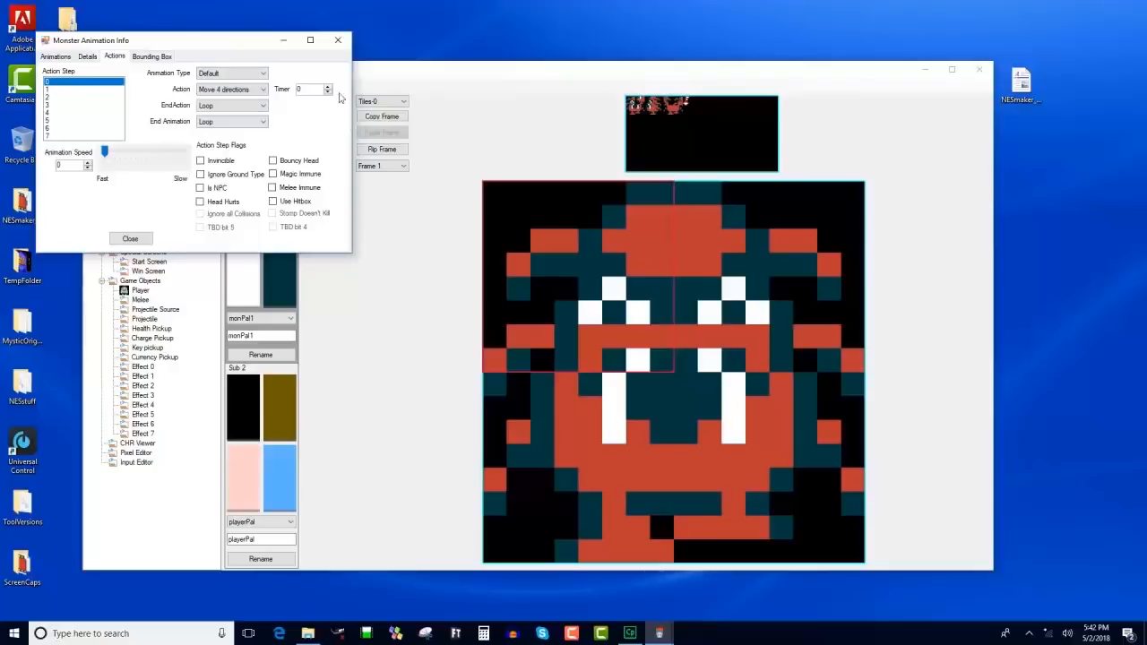
{"action": "double_click", "coordinate": [316, 89]}
{"action": "left_click", "coordinate": [327, 86]}
{"action": "left_click", "coordinate": [327, 86]}
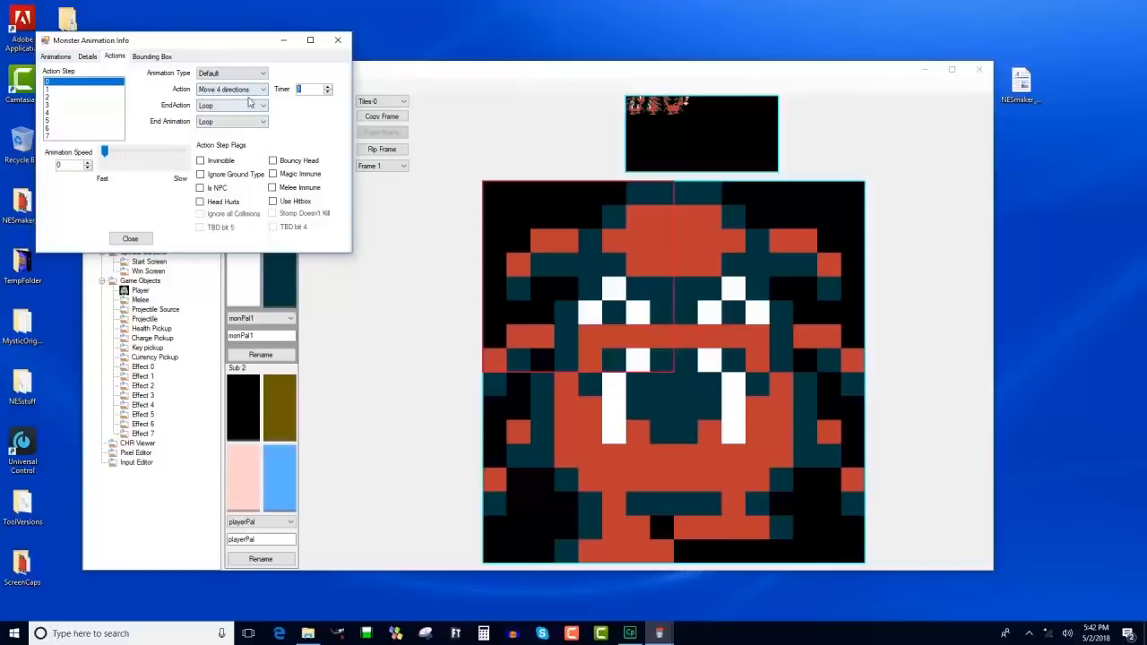
{"action": "left_click", "coordinate": [242, 107]}
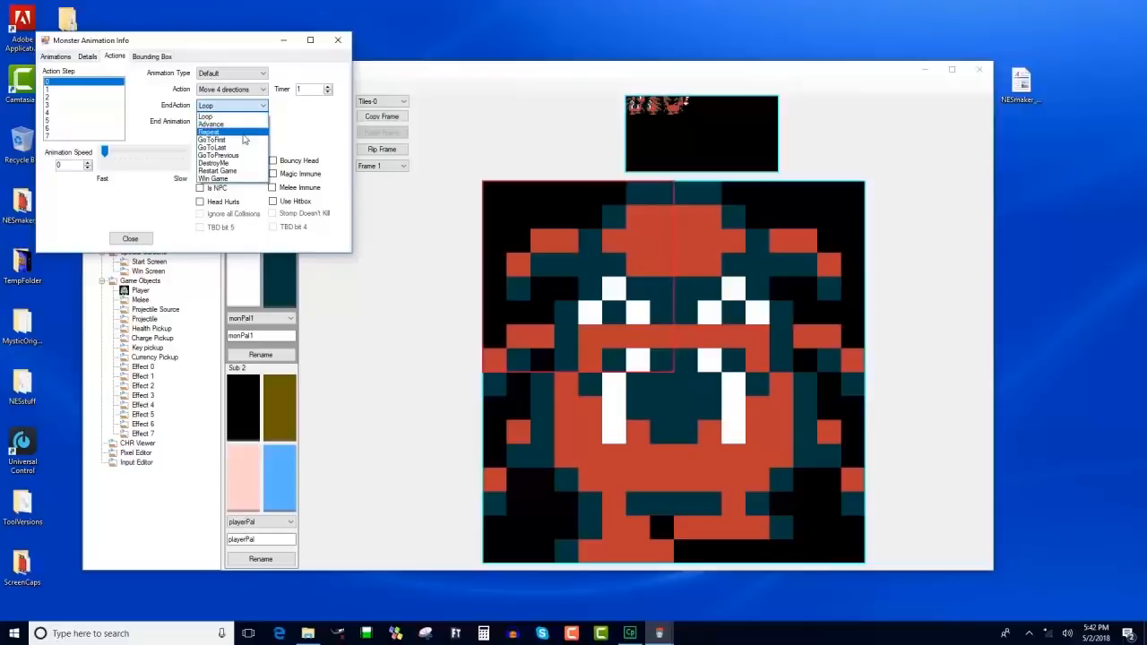
{"action": "left_click", "coordinate": [242, 133]}
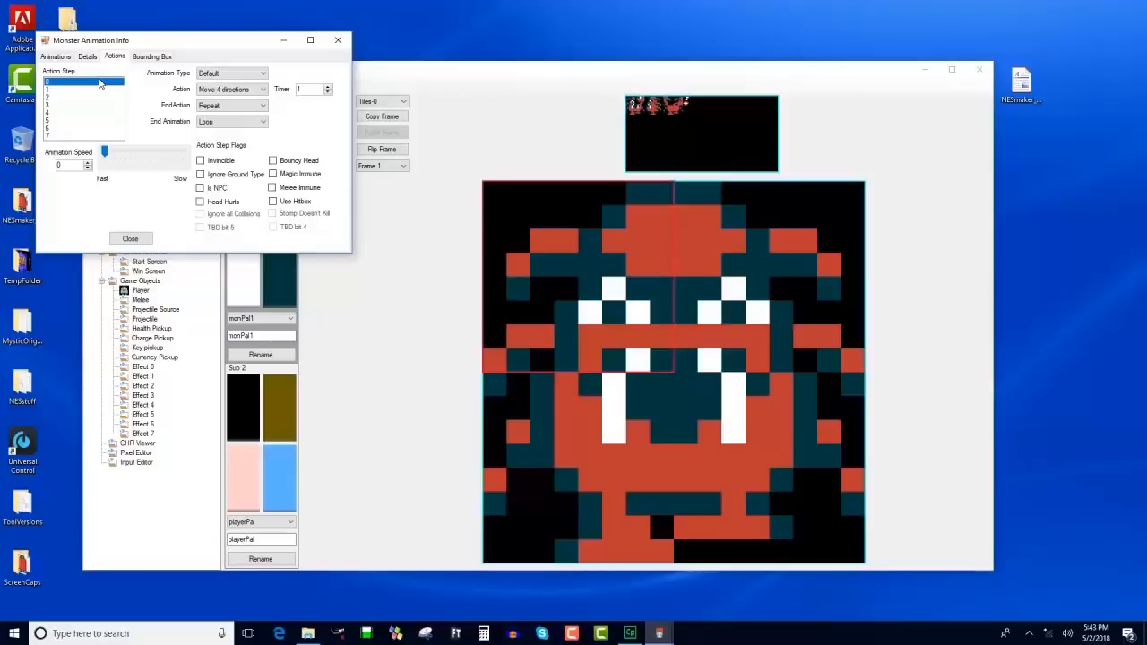
Slow Bug's animation speed for action step 0 and draw its bounding box at left 3, top 5, width 10, height 11.
{"action": "left_click_drag", "start_coordinate": [105, 154], "coordinate": [120, 154]}
{"action": "left_click", "coordinate": [151, 57]}
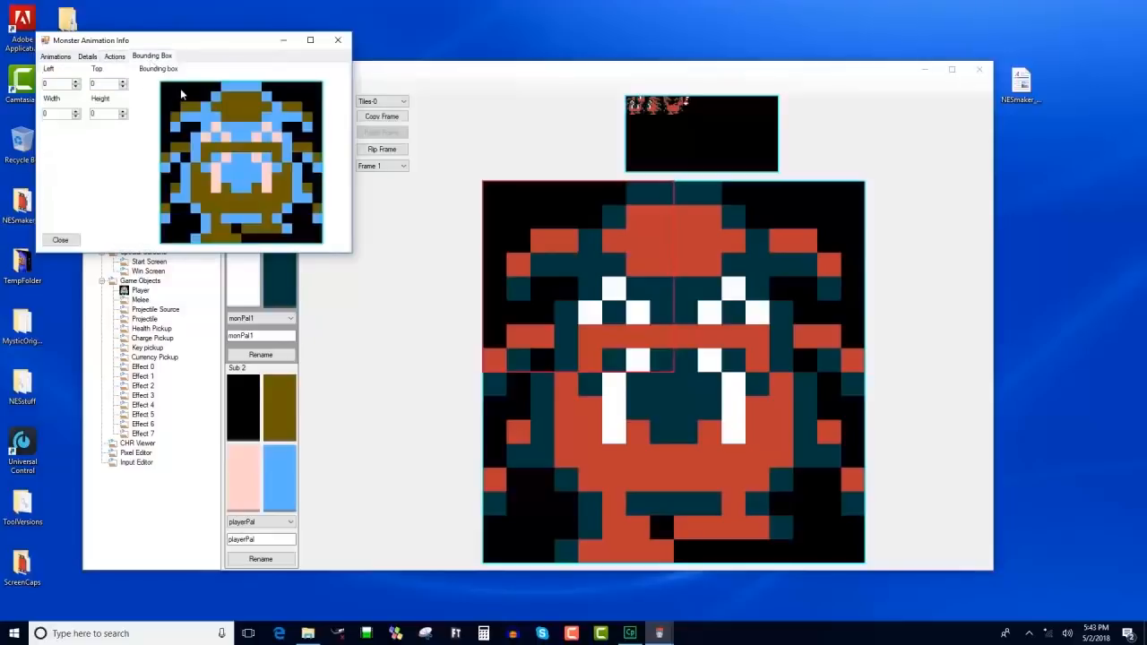
{"action": "left_click_drag", "start_coordinate": [192, 133], "coordinate": [287, 240]}
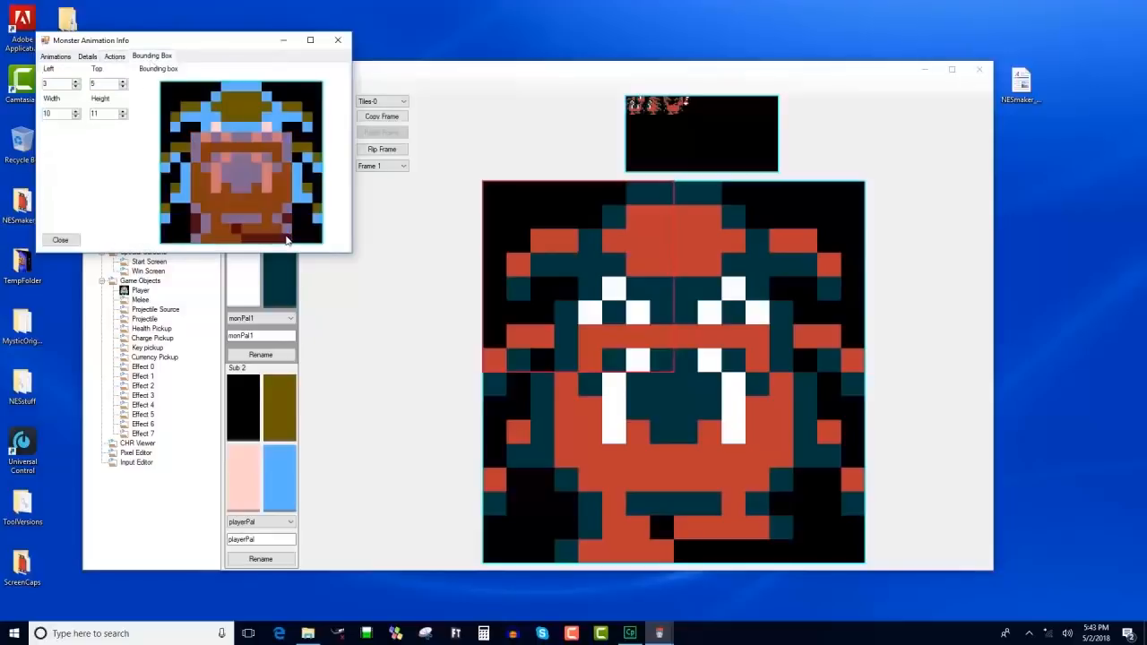
{"action": "left_click_drag", "start_coordinate": [191, 131], "coordinate": [287, 239]}
{"action": "left_click", "coordinate": [60, 240]}
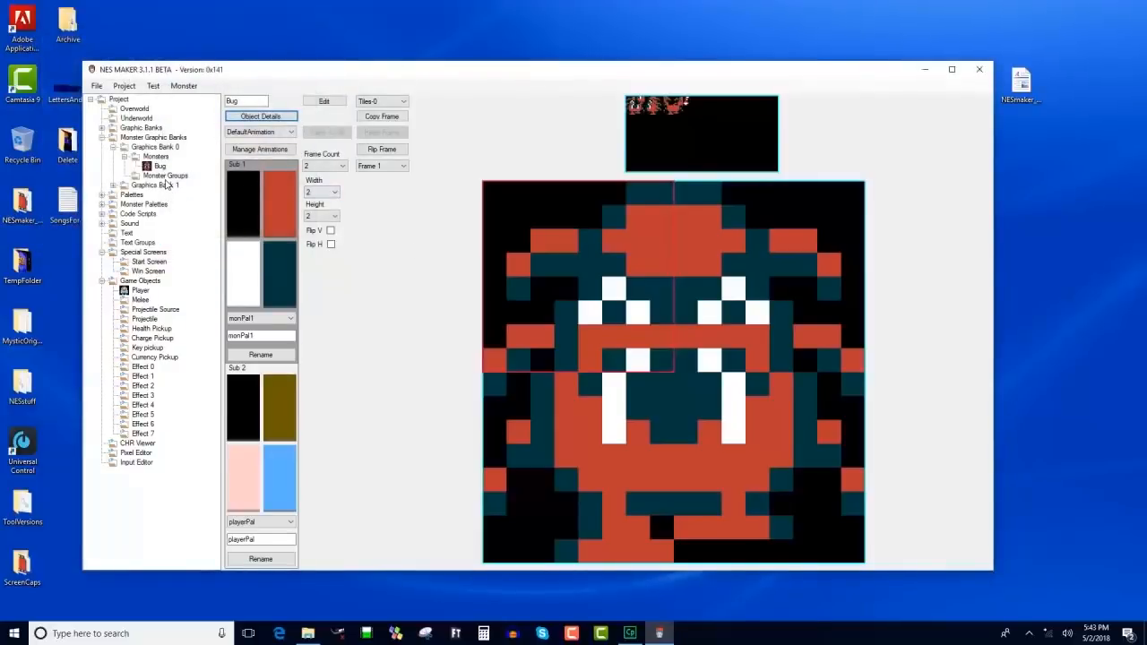
Create a monster group with Bug in all four slots, name it bugsGroup, and save it.
{"action": "left_click", "coordinate": [165, 177]}
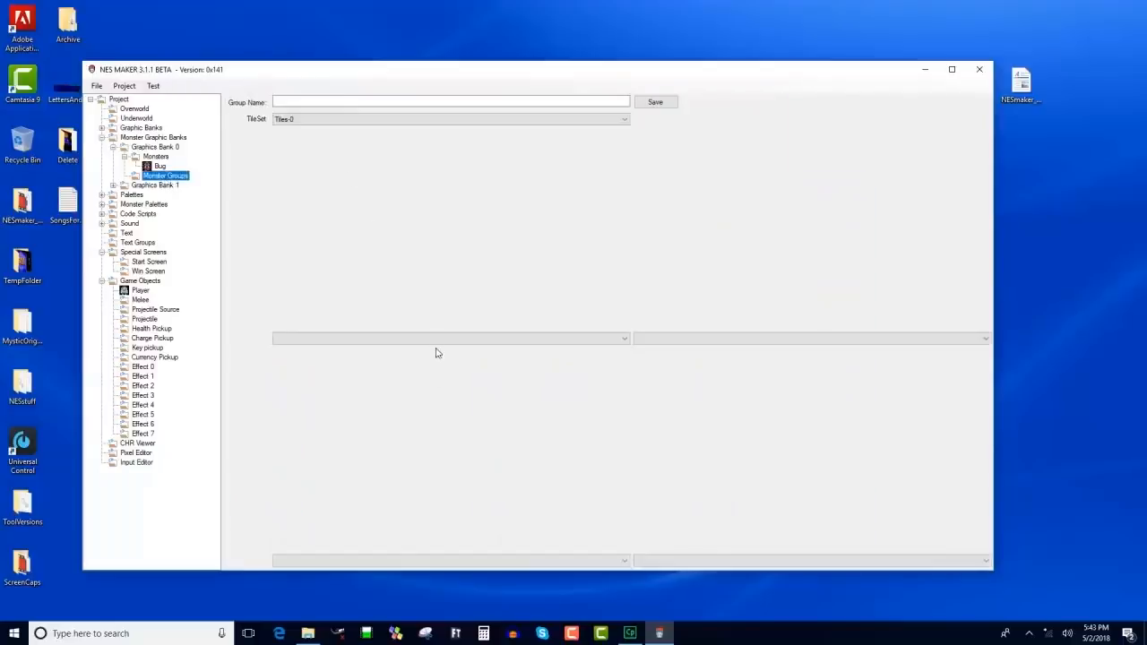
{"action": "left_click", "coordinate": [438, 339]}
{"action": "left_click", "coordinate": [595, 350]}
{"action": "left_click", "coordinate": [687, 339]}
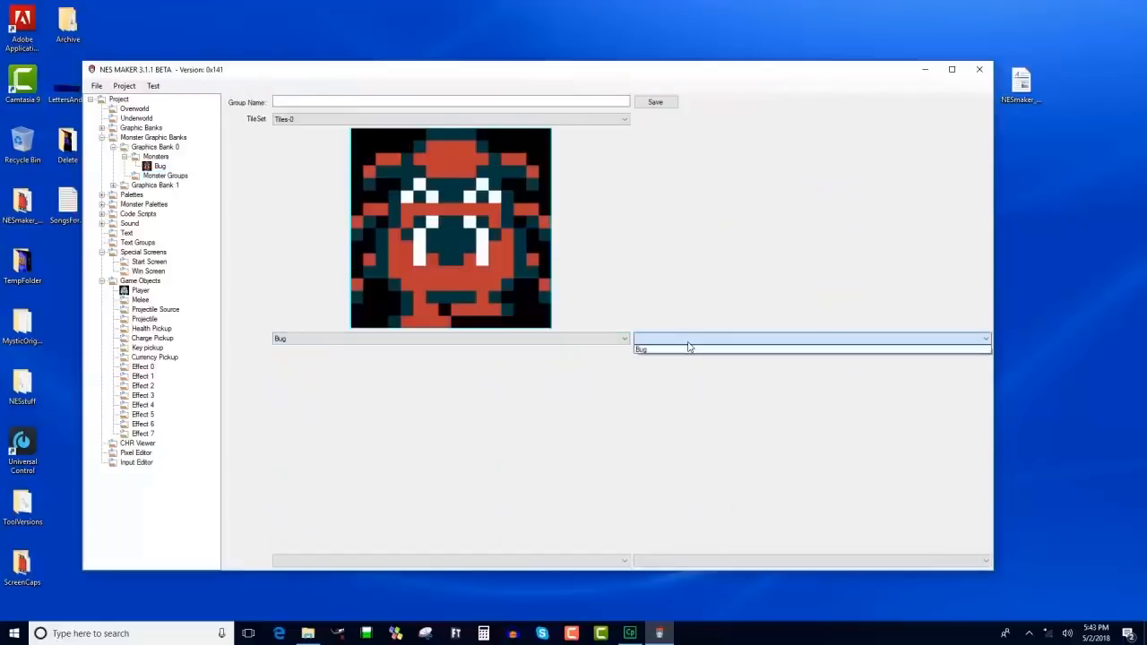
{"action": "left_click", "coordinate": [688, 349]}
{"action": "left_click", "coordinate": [557, 563]}
{"action": "left_click", "coordinate": [562, 572]}
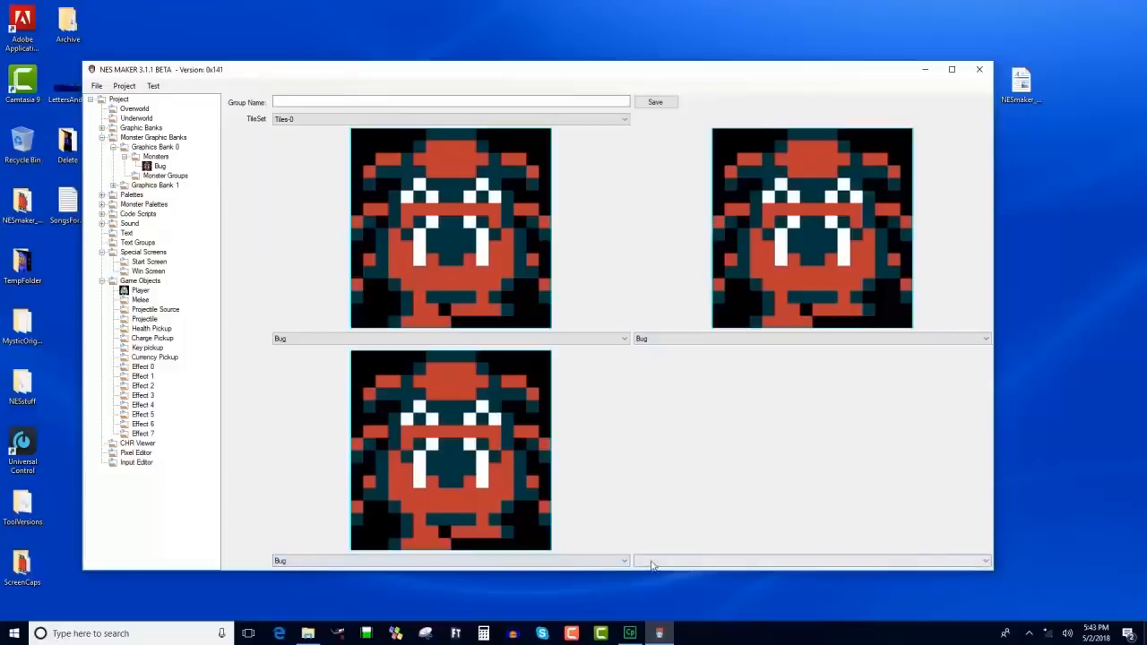
{"action": "left_click", "coordinate": [651, 562]}
{"action": "left_click", "coordinate": [657, 575]}
{"action": "left_click", "coordinate": [409, 102]}
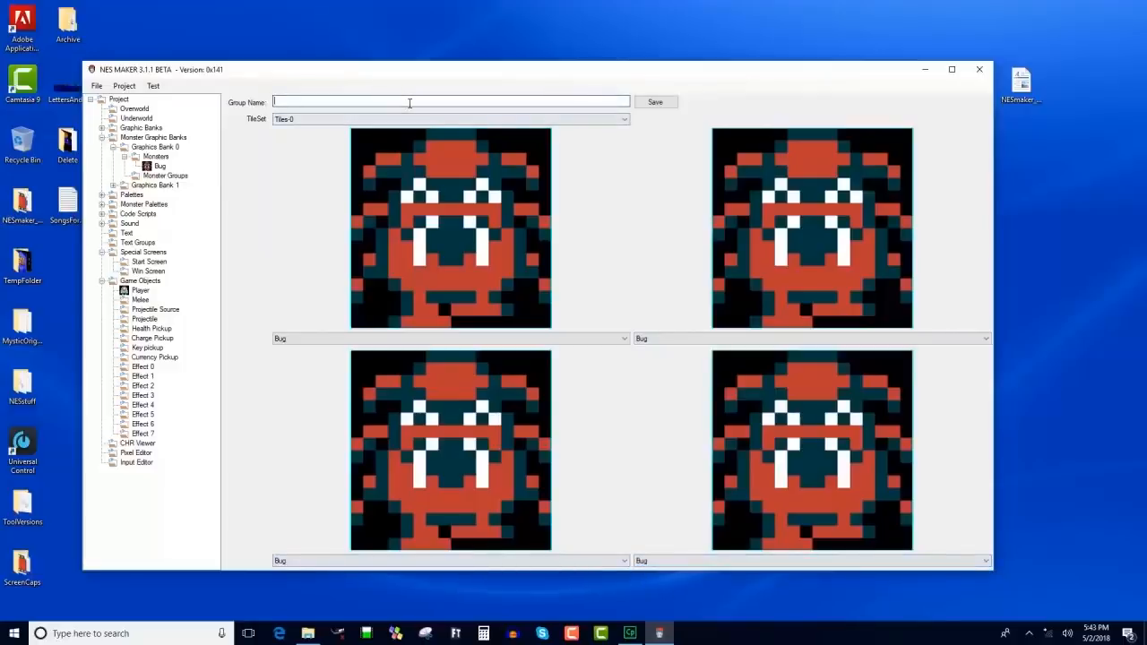
{"action": "type", "text": "bugsGroup"}
{"action": "left_click", "coordinate": [661, 102]}
In the overworld grassland screen's details, assign bugsGroup as the day monster group and monPal1 as the Sub 1 monster palette.
{"action": "left_click", "coordinate": [149, 110]}
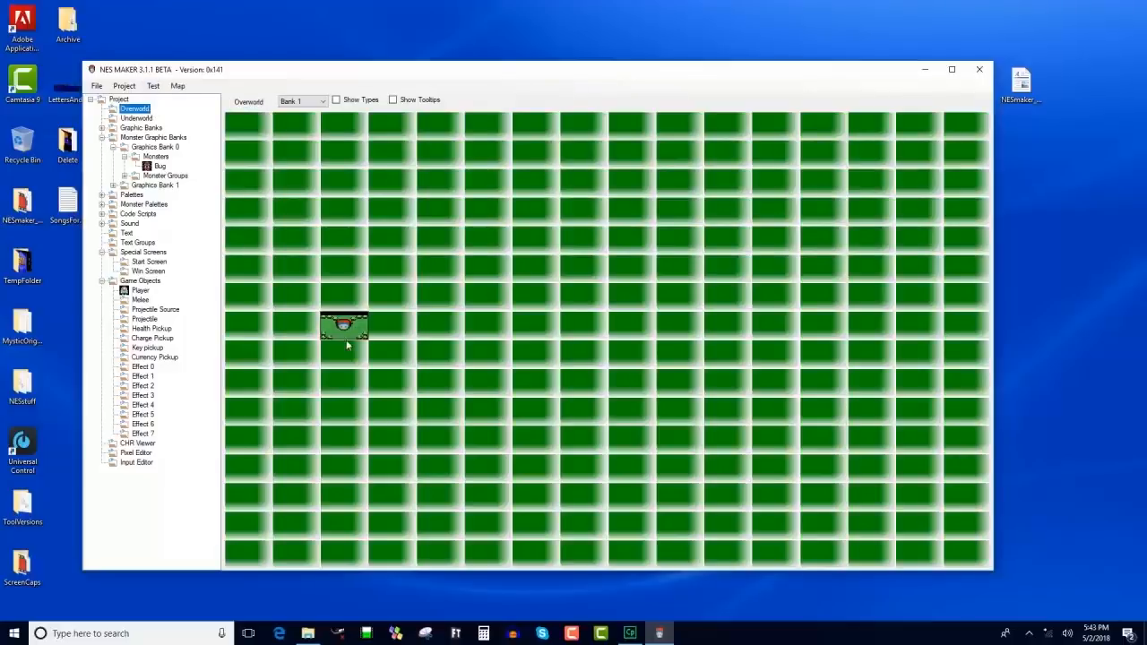
{"action": "double_click", "coordinate": [337, 325]}
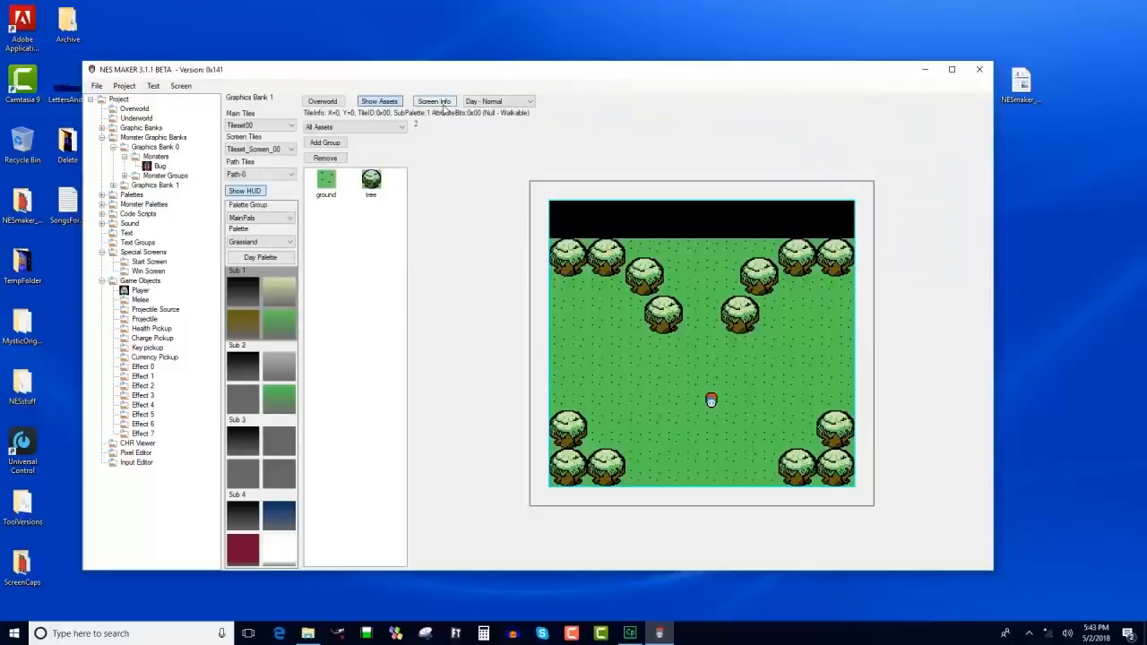
{"action": "left_click", "coordinate": [443, 103]}
{"action": "left_click", "coordinate": [119, 73]}
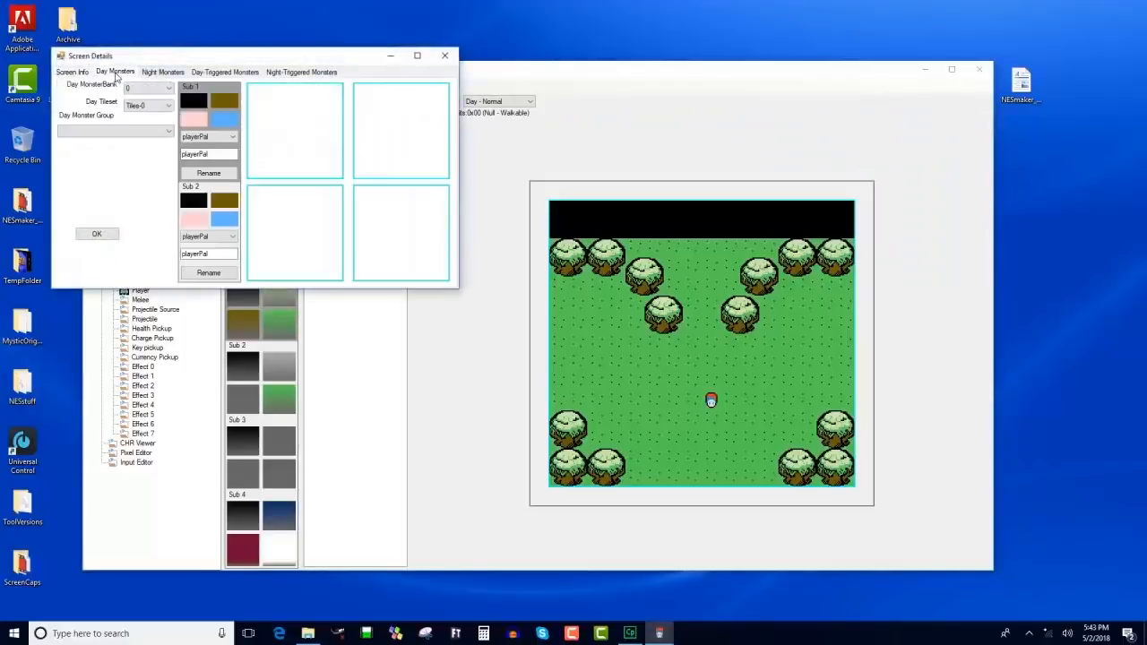
{"action": "left_click", "coordinate": [126, 133]}
{"action": "left_click", "coordinate": [131, 145]}
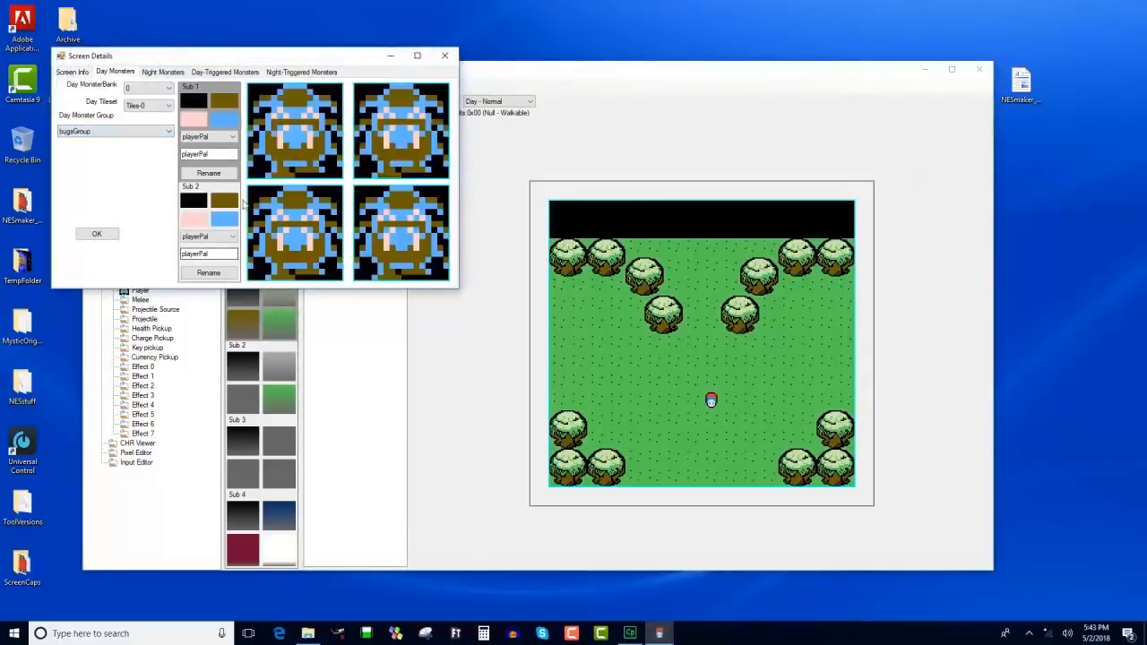
{"action": "left_click", "coordinate": [219, 137]}
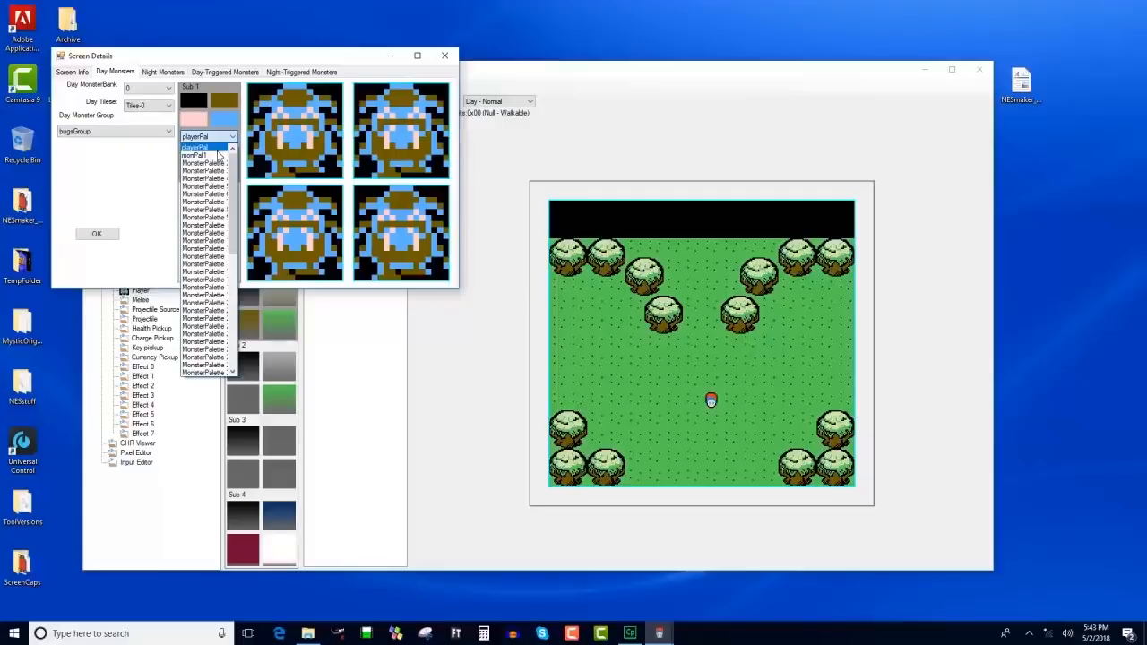
{"action": "left_click", "coordinate": [217, 153]}
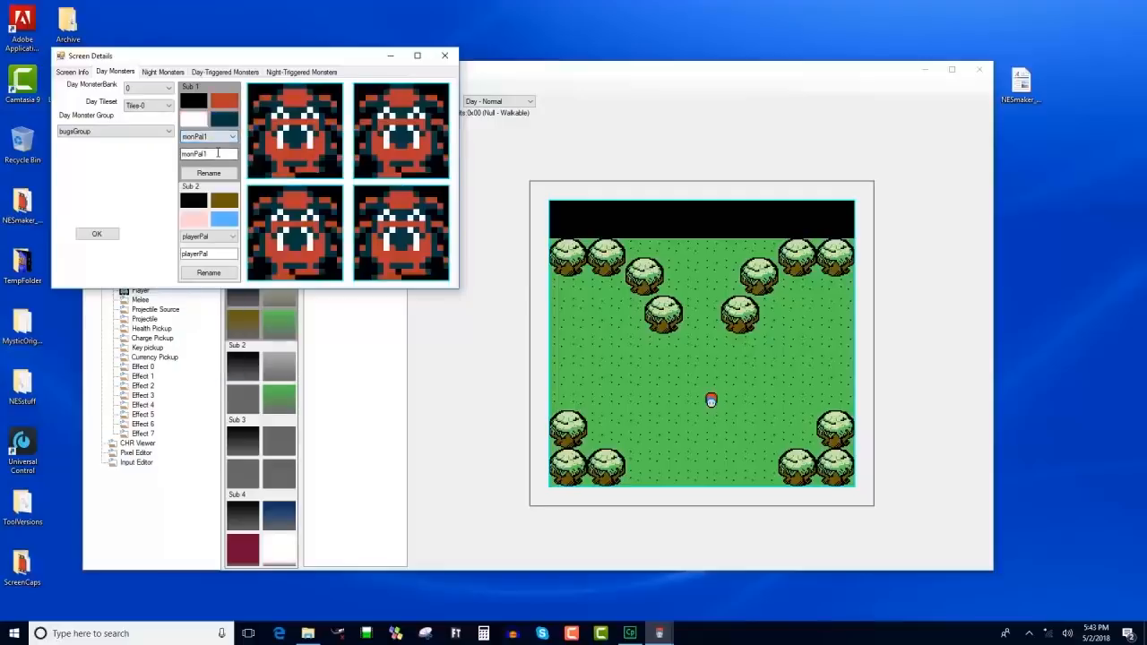
{"action": "left_click", "coordinate": [97, 234]}
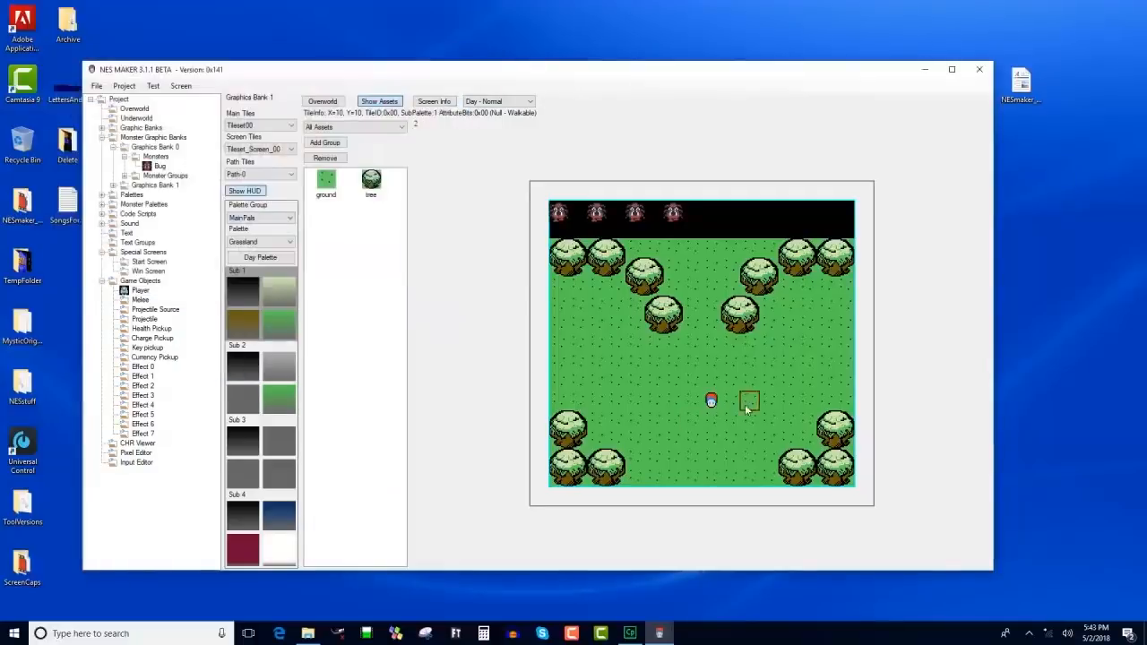
Place two Bug monsters on the grass, one below the upper-left trees and one beside the upper-right trees.
{"action": "right_click", "coordinate": [609, 341]}
{"action": "left_click", "coordinate": [627, 358]}
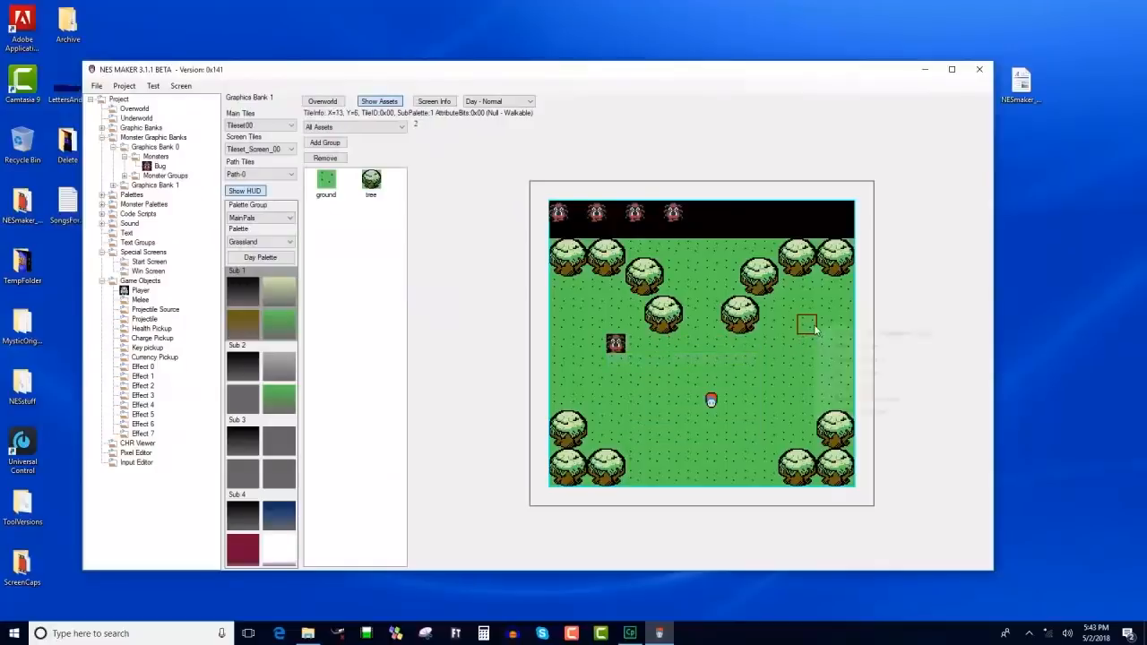
{"action": "right_click", "coordinate": [815, 327]}
{"action": "left_click", "coordinate": [825, 359]}
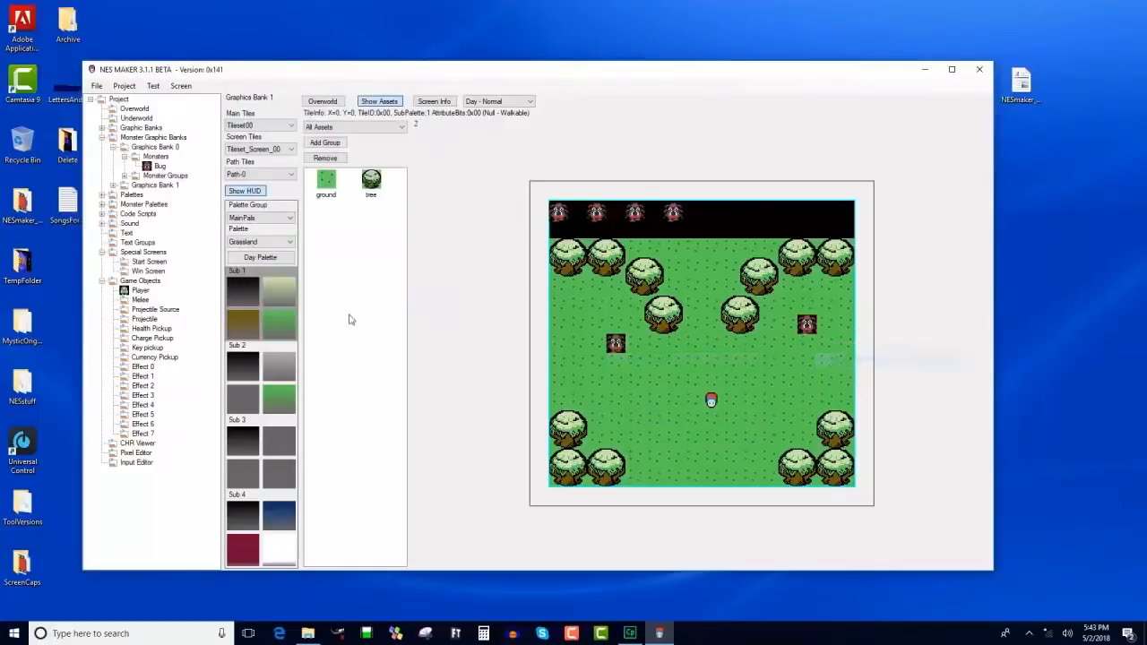
Export the game and launch it in the emulator for testing.
{"action": "left_click", "coordinate": [156, 87]}
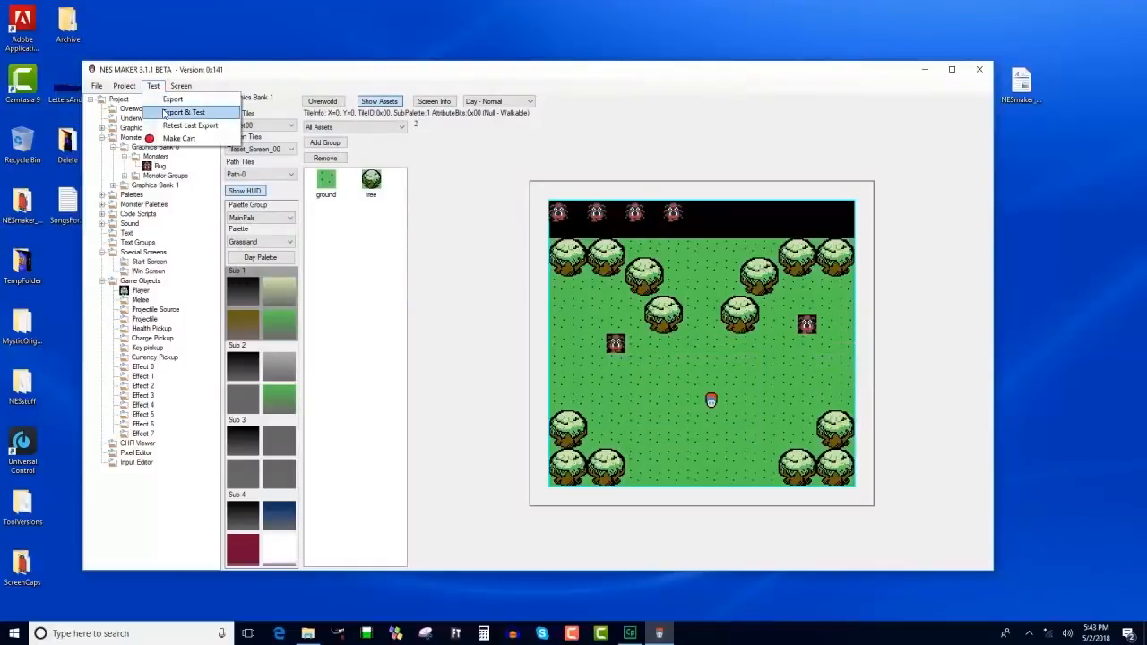
{"action": "left_click", "coordinate": [164, 113]}
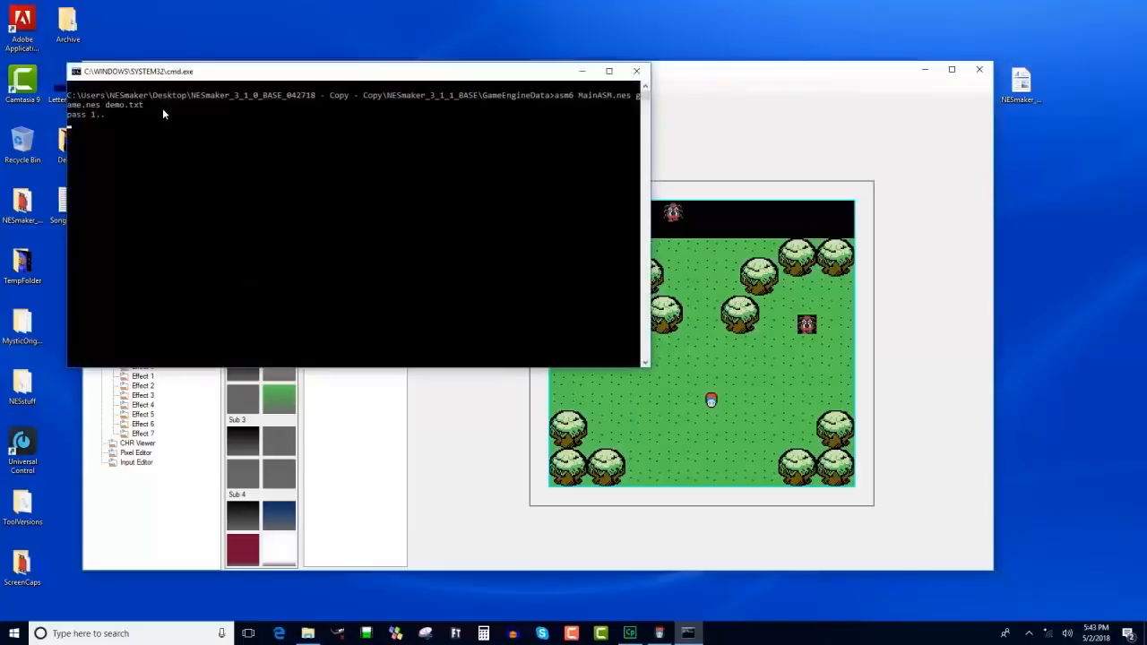
{"action": "key", "text": "Return"}
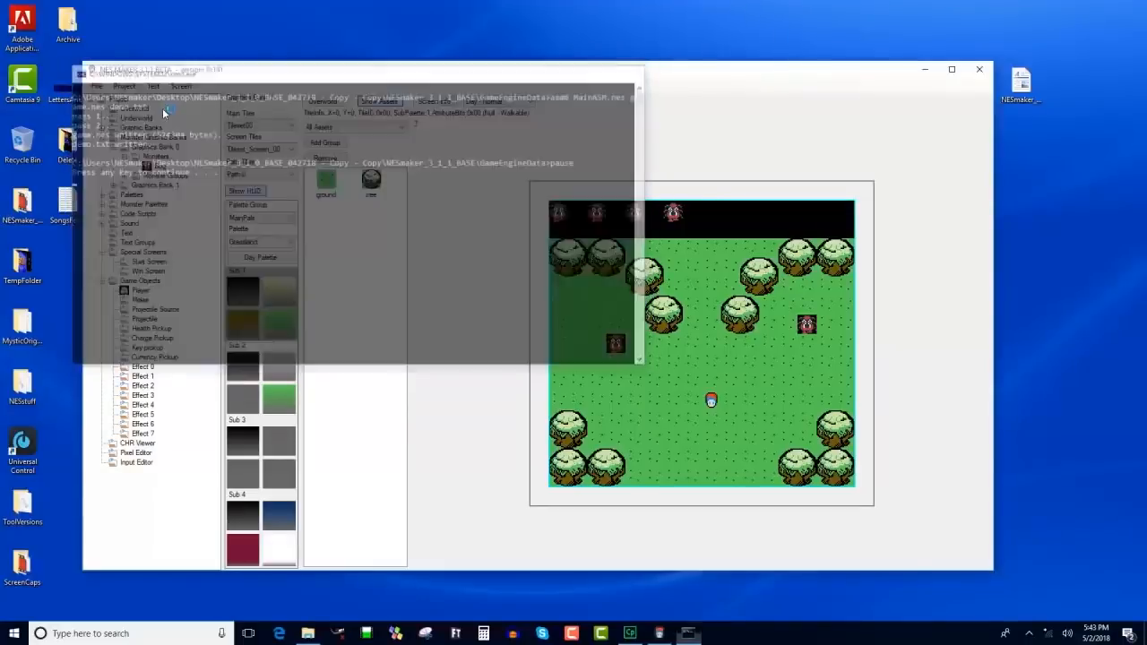
Playtest the screen by walking the player around and into a Bug, and close the emulator.
{"action": "key", "text": "Down"}
{"action": "key", "text": "Right"}
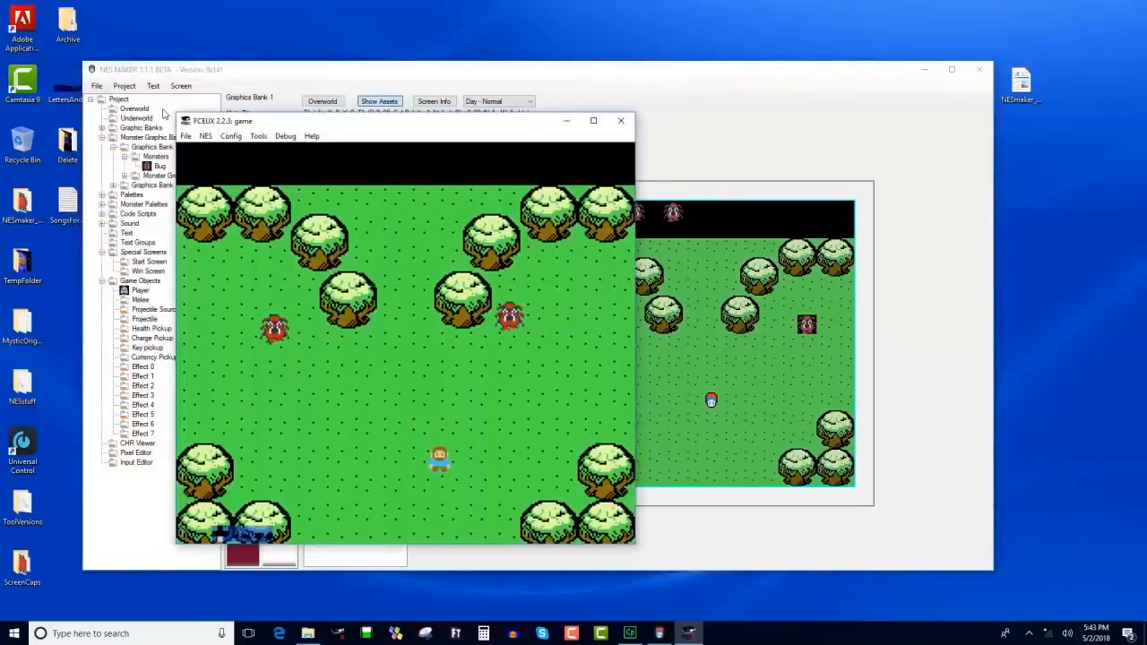
{"action": "key", "text": "Up"}
{"action": "key", "text": "Right"}
{"action": "key", "text": "Up"}
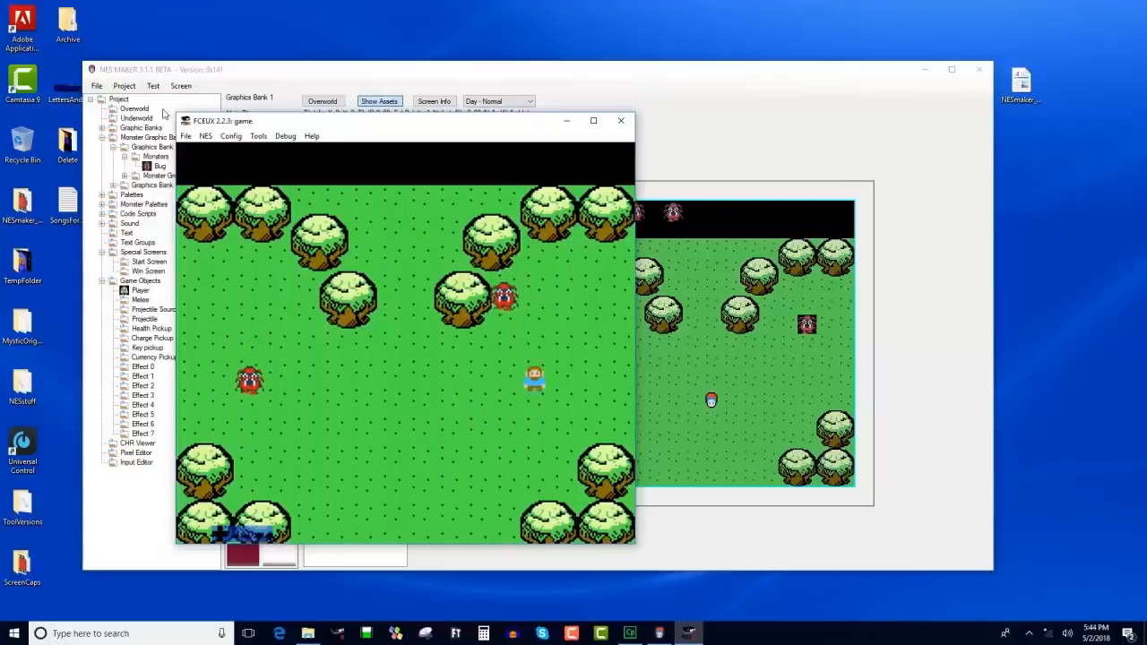
{"action": "key", "text": "Left"}
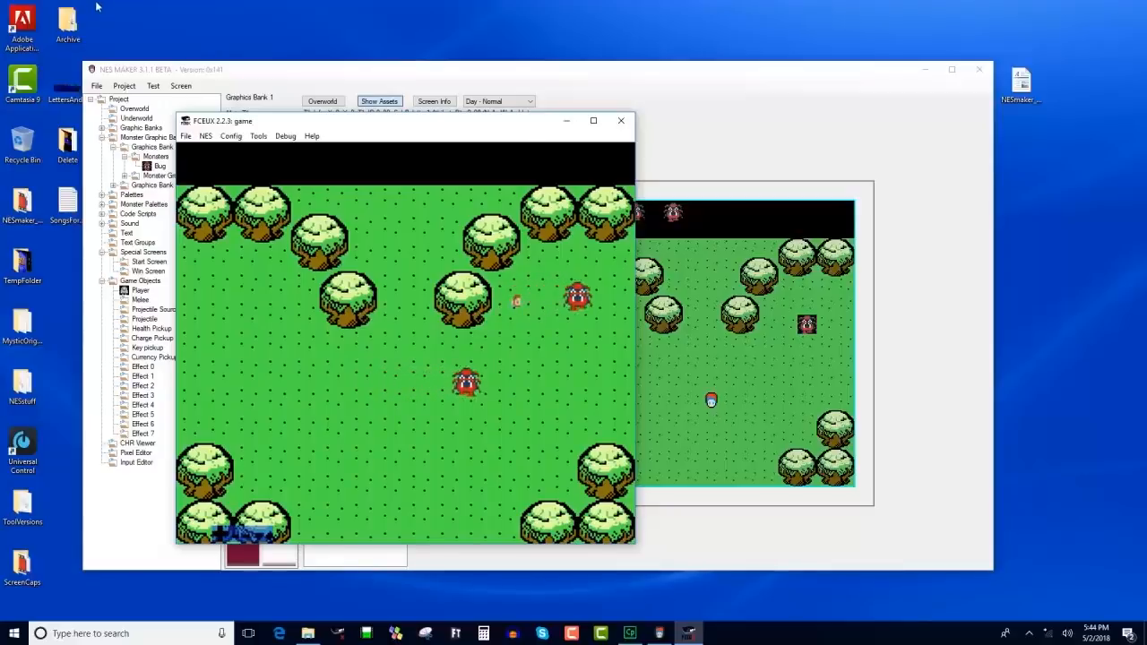
{"action": "left_click", "coordinate": [619, 125]}
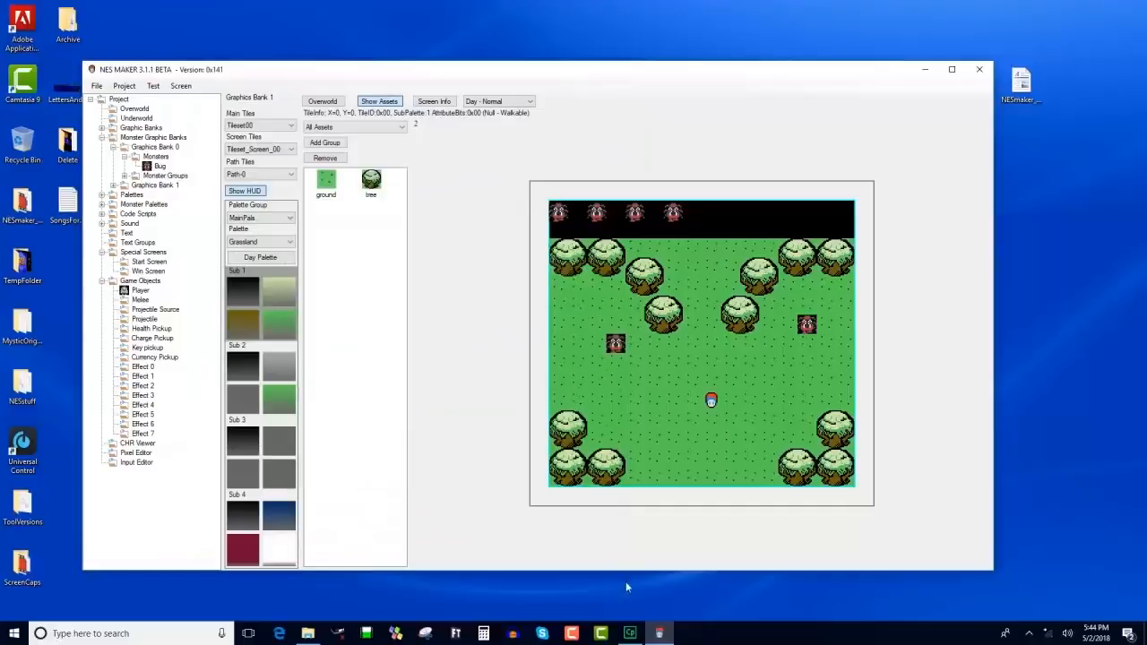
Switch to File Explorer and open HandlePlayerDeath.asm from the GameEngineData\Routines\System folder.
{"action": "left_click", "coordinate": [308, 634]}
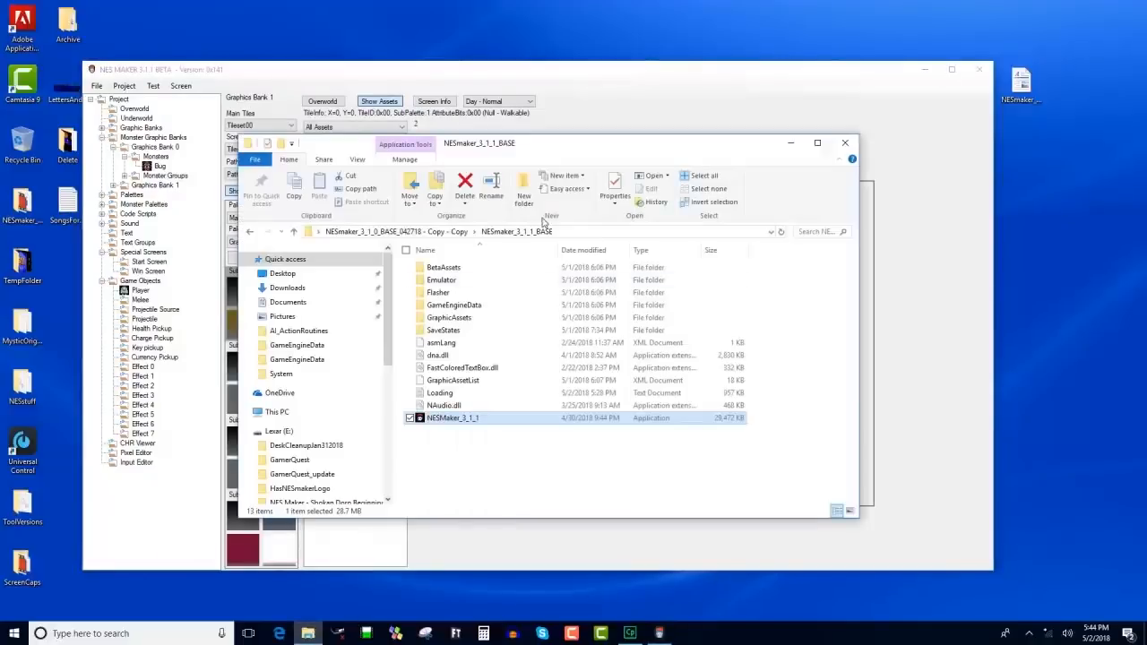
{"action": "left_click", "coordinate": [450, 309]}
{"action": "double_click", "coordinate": [450, 314]}
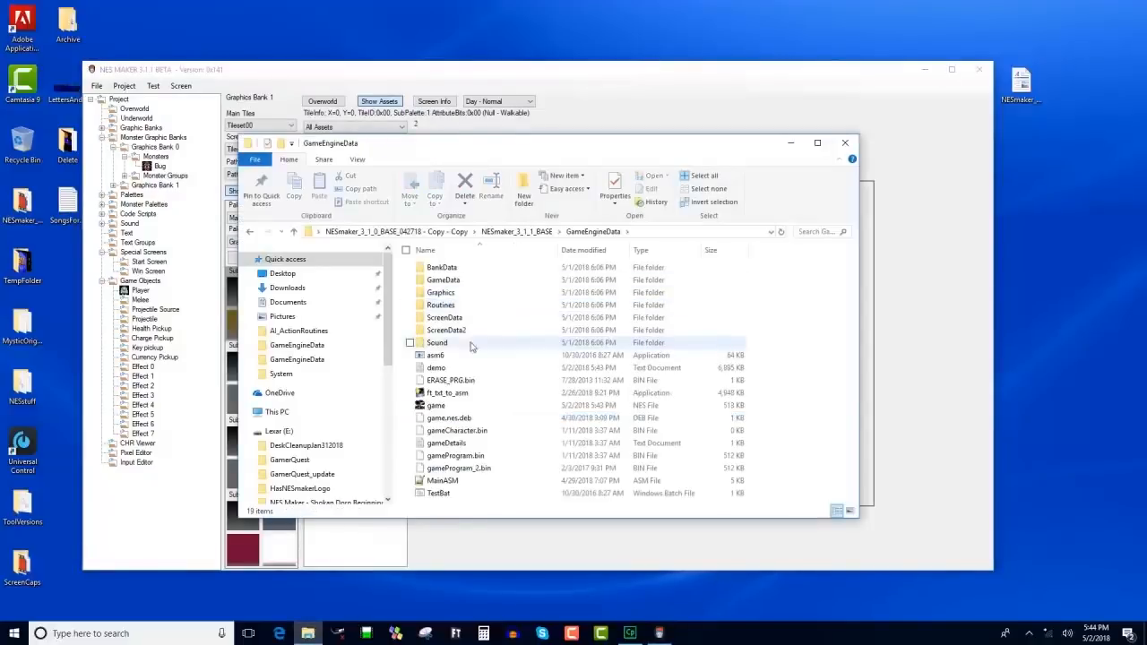
{"action": "left_click", "coordinate": [454, 308]}
{"action": "double_click", "coordinate": [454, 308]}
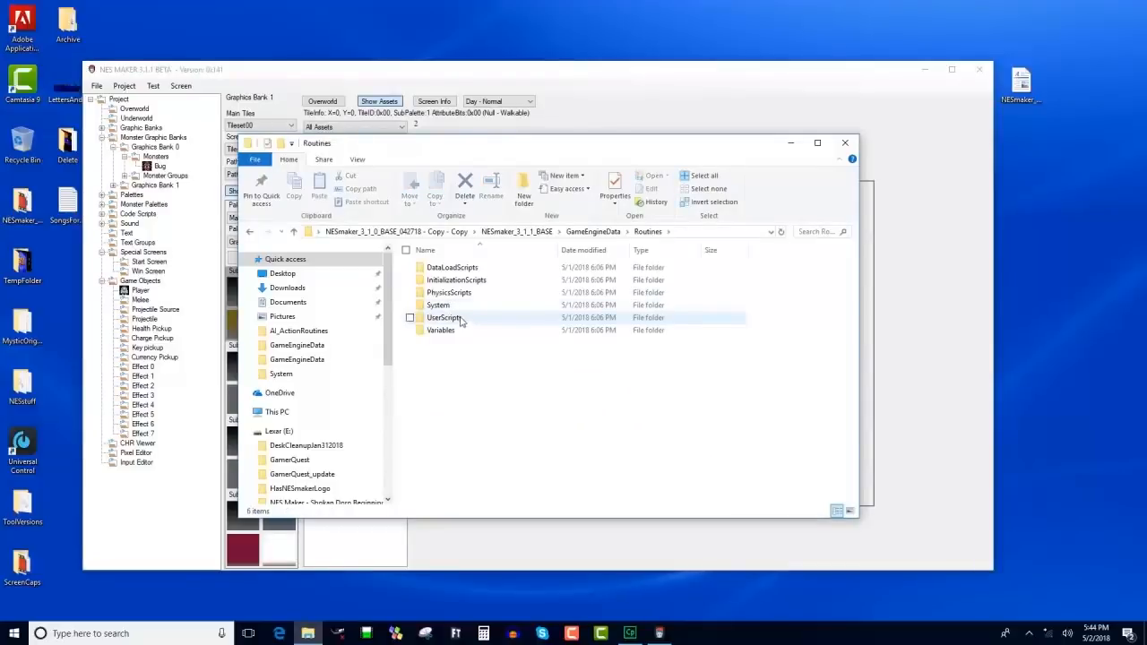
{"action": "double_click", "coordinate": [439, 306]}
{"action": "scroll", "coordinate": [472, 427], "scroll_direction": "down", "scroll_amount": 3}
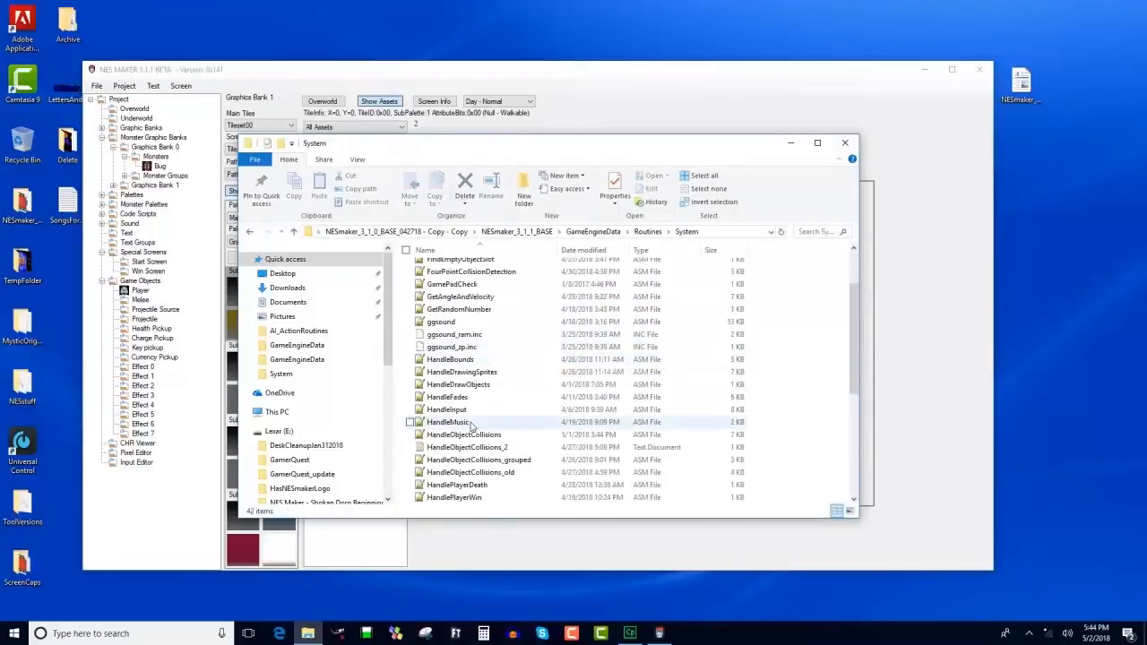
{"action": "scroll", "coordinate": [470, 440], "scroll_direction": "down", "scroll_amount": 2}
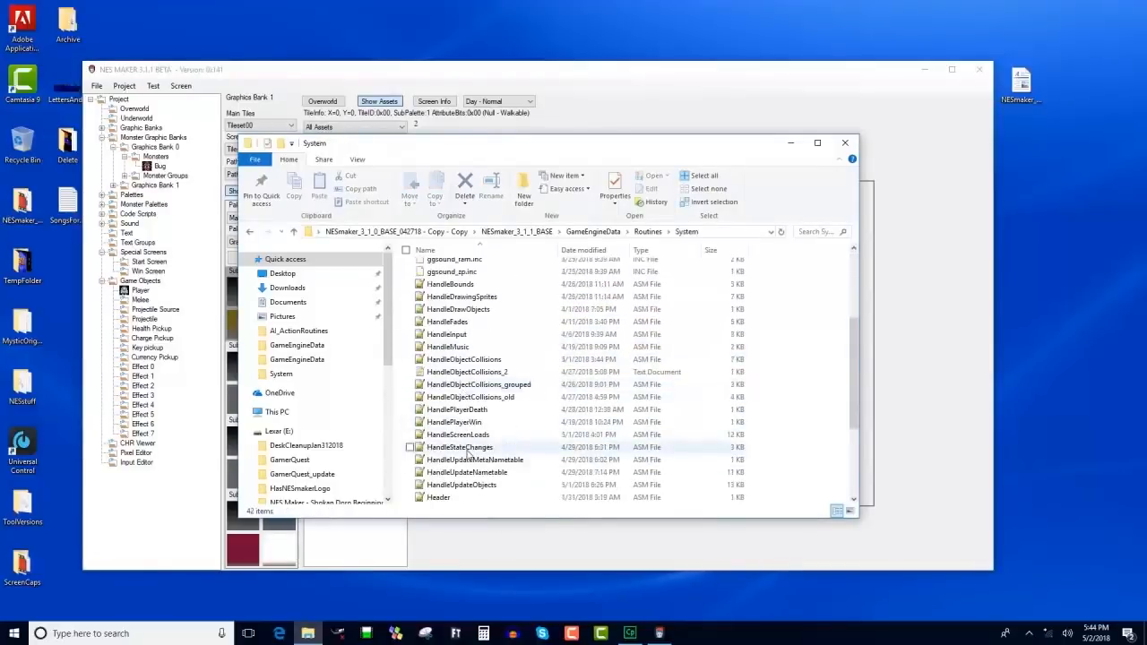
{"action": "double_click", "coordinate": [467, 410]}
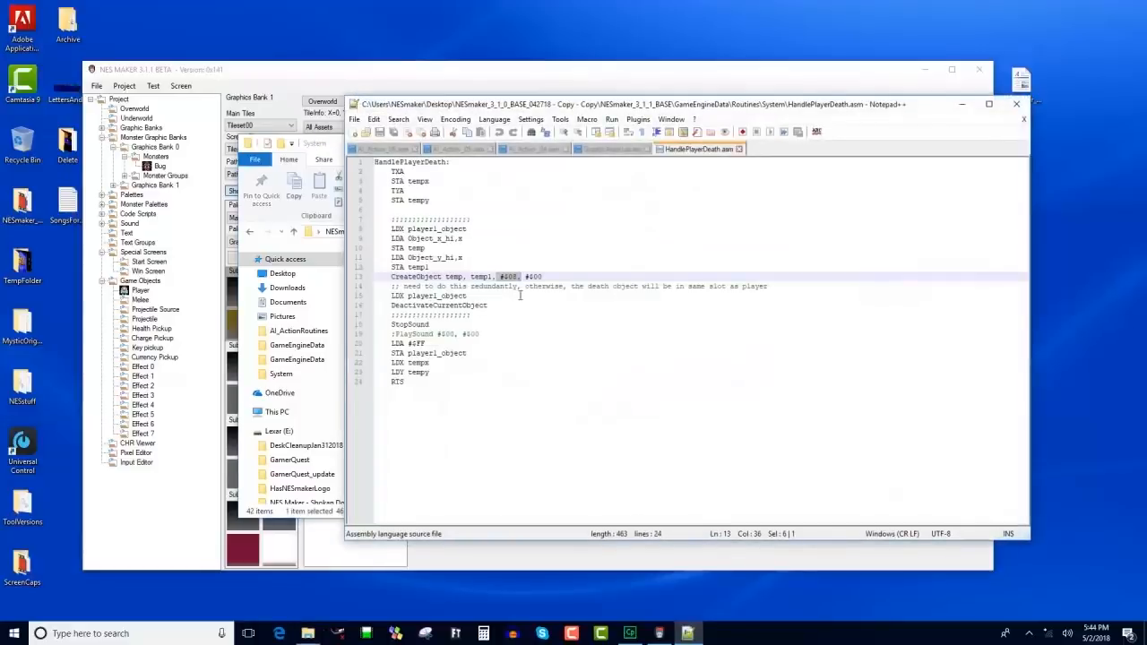
Examine the HandlePlayerDeath routine, covering the player position loads, the CreateObject arguments, and the DeactivateCurrentObject lines.
{"action": "left_click", "coordinate": [520, 296]}
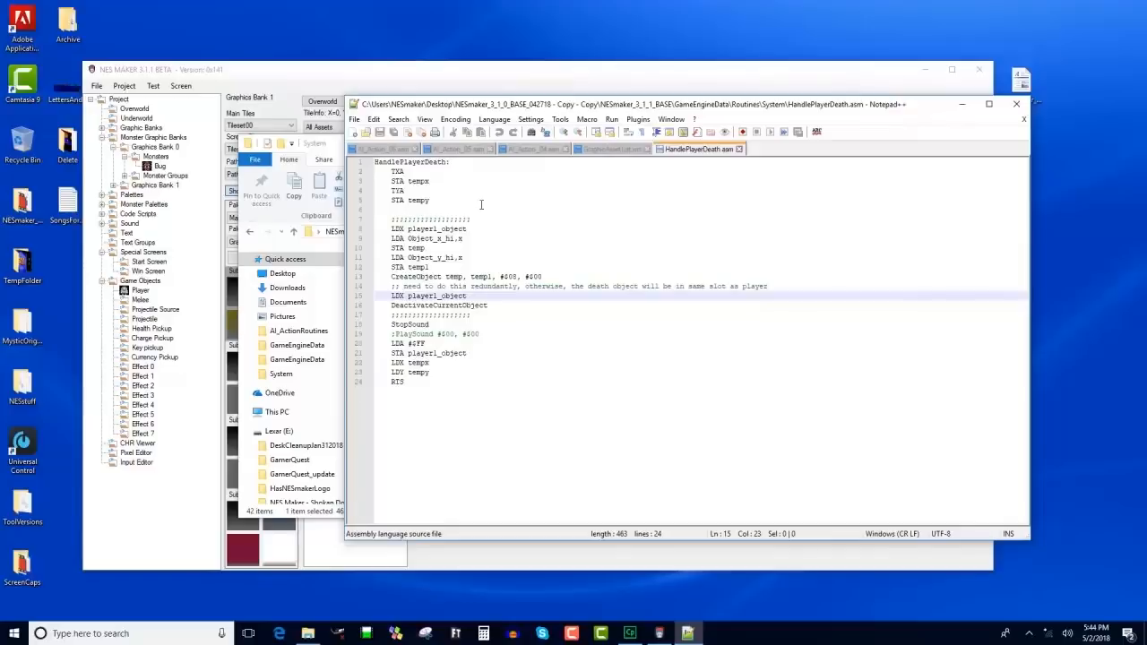
{"action": "mouse_move", "coordinate": [492, 309]}
{"action": "left_mouse_down"}
{"action": "mouse_move", "coordinate": [382, 306]}
{"action": "mouse_move", "coordinate": [496, 308]}
{"action": "left_mouse_up"}
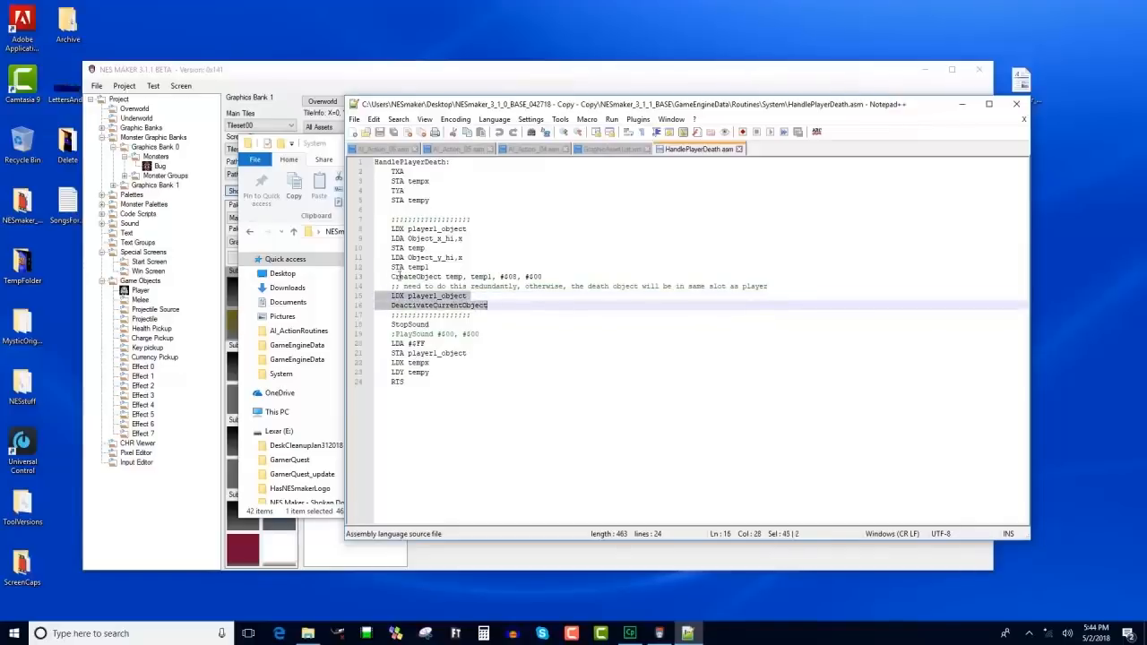
{"action": "left_click_drag", "start_coordinate": [392, 277], "coordinate": [389, 231]}
{"action": "left_click", "coordinate": [459, 257]}
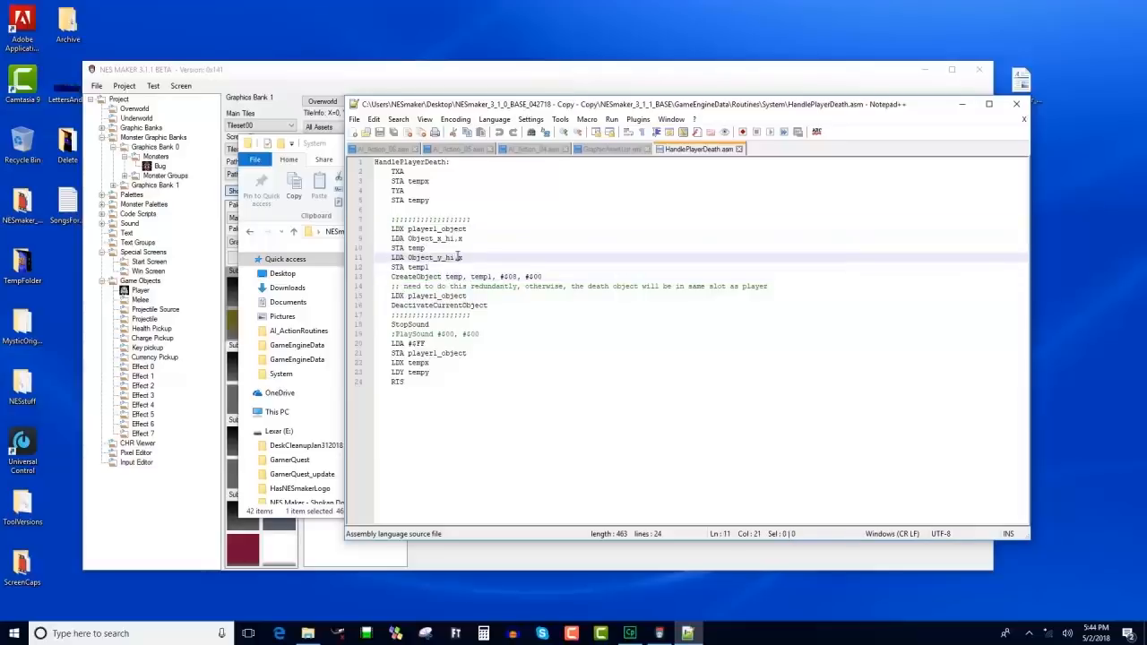
{"action": "left_click_drag", "start_coordinate": [449, 268], "coordinate": [378, 233]}
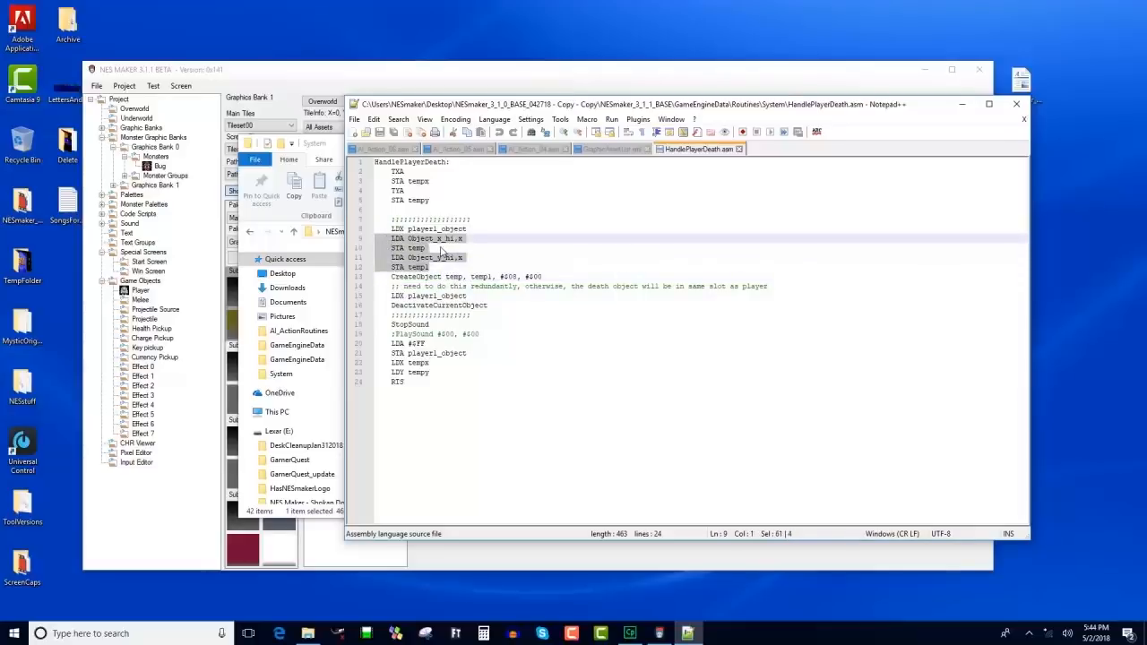
{"action": "left_click", "coordinate": [429, 248]}
{"action": "double_click", "coordinate": [451, 277]}
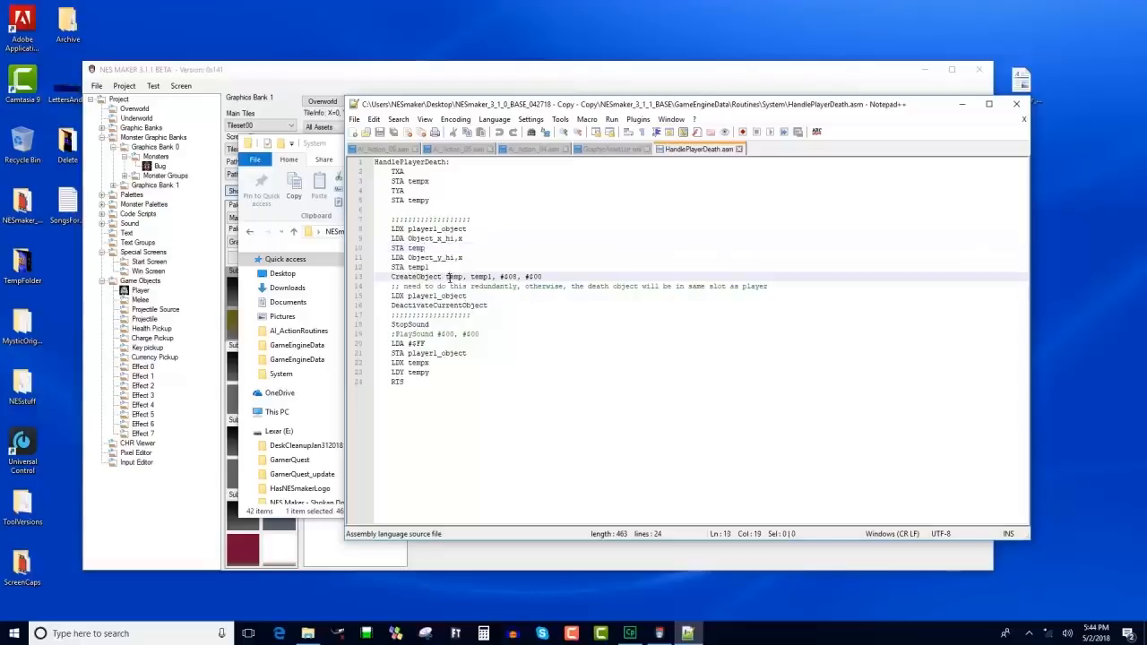
{"action": "double_click", "coordinate": [469, 276]}
{"action": "left_click_drag", "start_coordinate": [500, 276], "coordinate": [514, 276]}
{"action": "left_click_drag", "start_coordinate": [544, 276], "coordinate": [524, 276]}
{"action": "mouse_move", "coordinate": [489, 307]}
{"action": "left_mouse_down"}
{"action": "mouse_move", "coordinate": [391, 306]}
{"action": "mouse_move", "coordinate": [404, 297]}
{"action": "mouse_move", "coordinate": [493, 307]}
{"action": "left_mouse_up"}
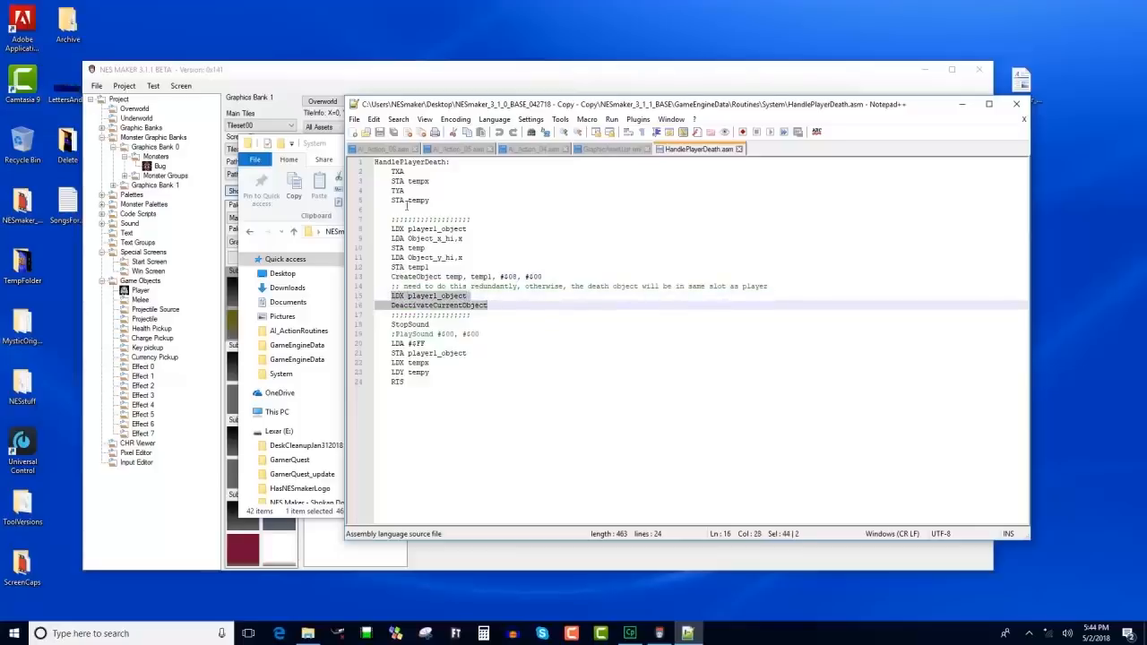
For the Effect 0 game object, assign MonsterPalette 2 as sub-palette 2 and rename that palette gameObjPal.
{"action": "left_click", "coordinate": [143, 367]}
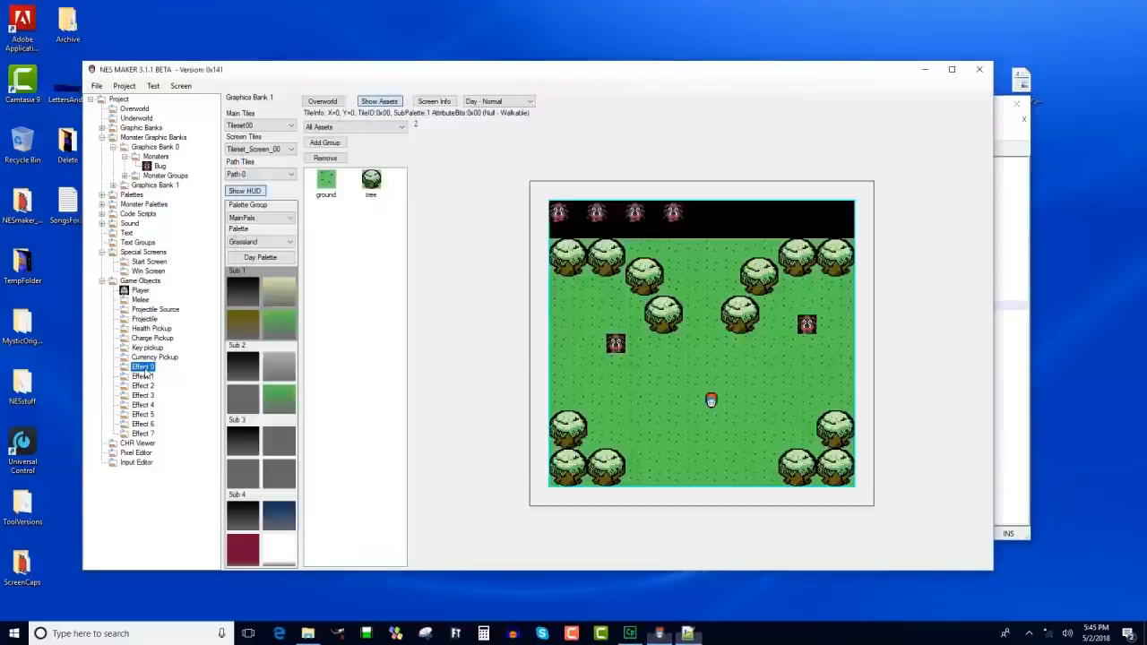
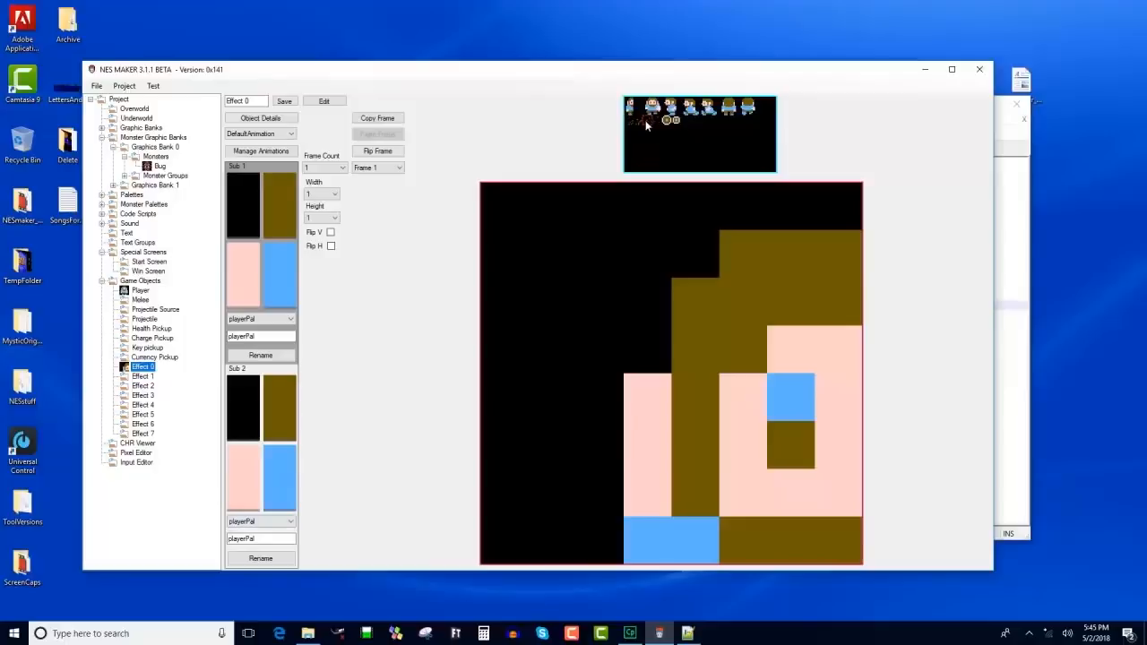
{"action": "left_click", "coordinate": [291, 521]}
{"action": "left_click", "coordinate": [260, 301]}
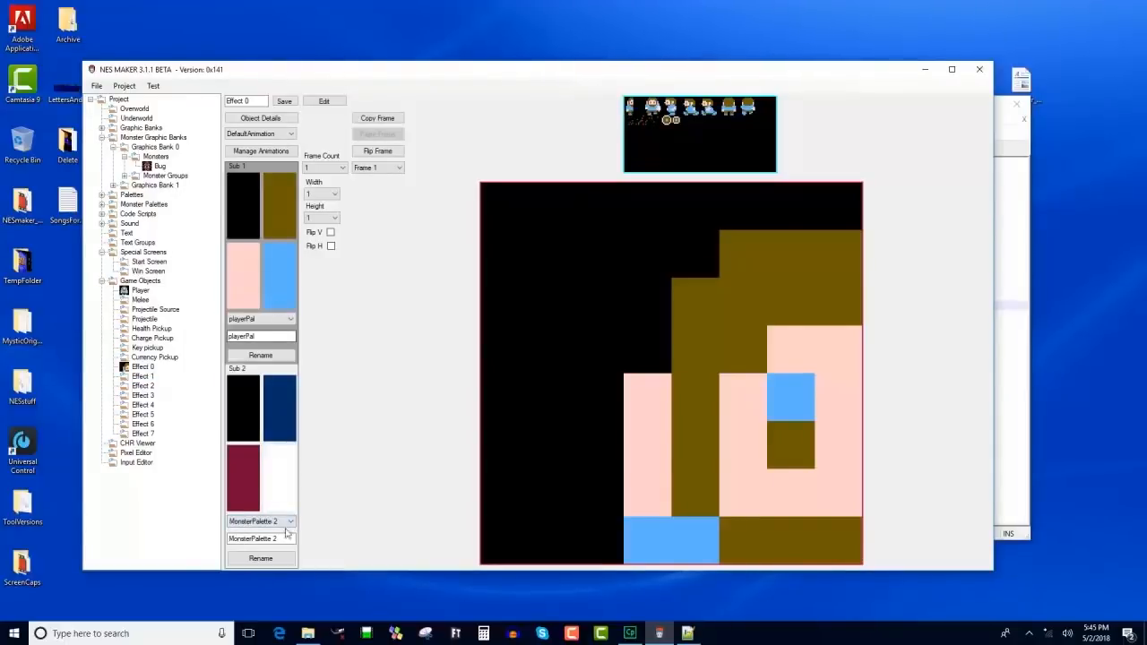
{"action": "left_click_drag", "start_coordinate": [288, 538], "coordinate": [117, 515]}
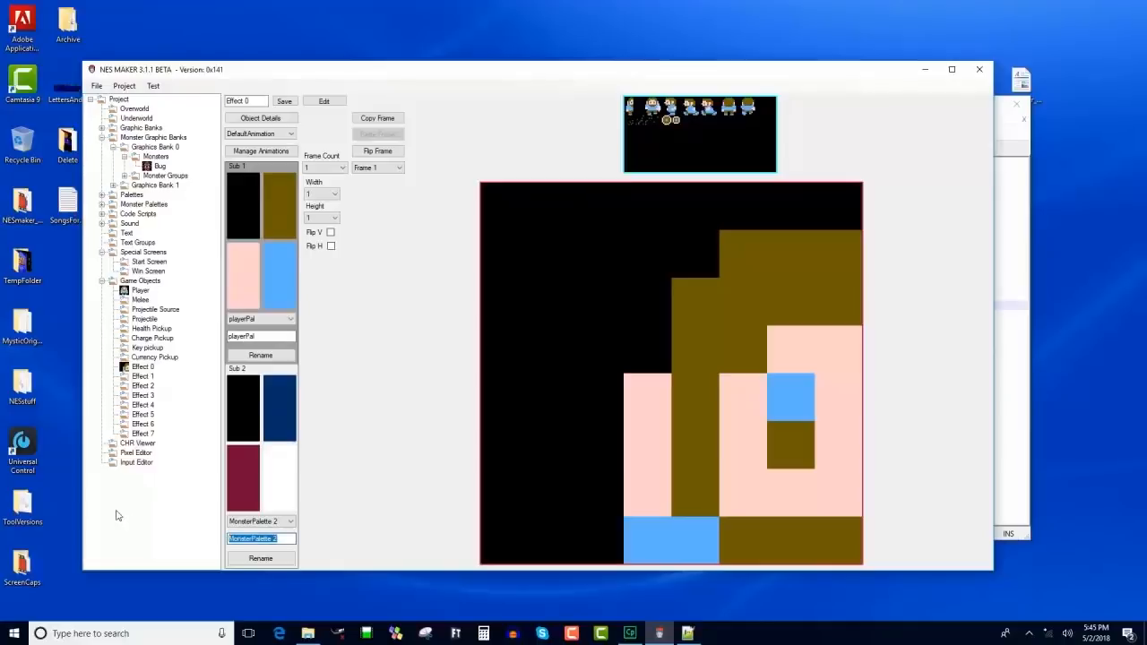
{"action": "type", "text": "ob"}
{"action": "left_click", "coordinate": [260, 557]}
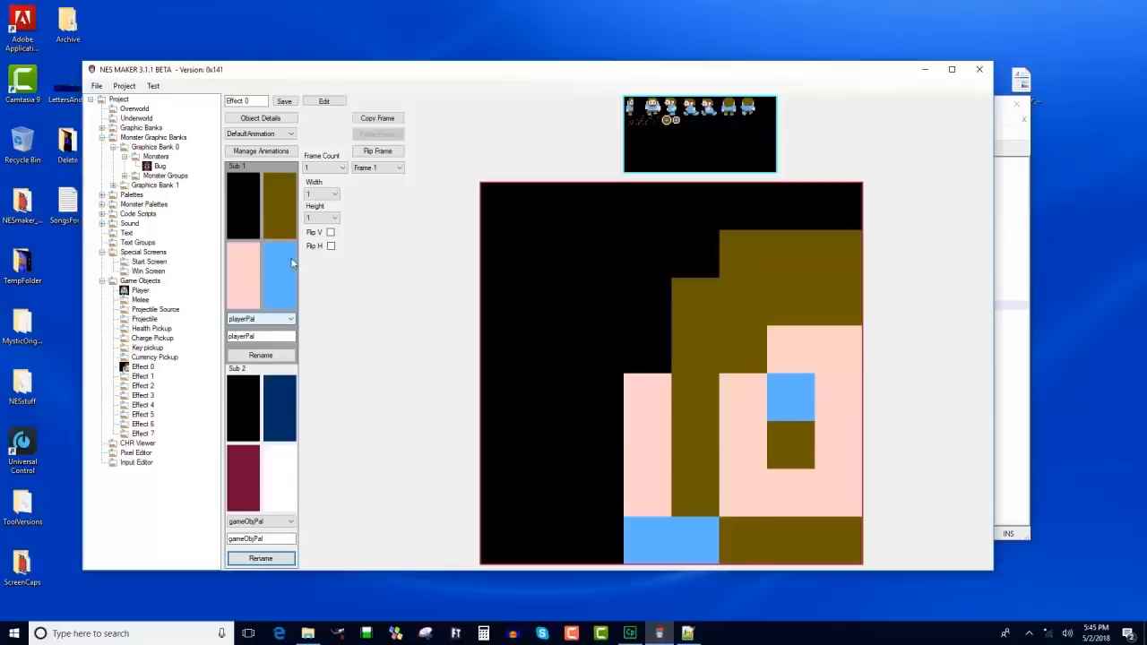
Assign gameObjPal as sub-palette 2 of the Player object.
{"action": "left_click", "coordinate": [140, 290]}
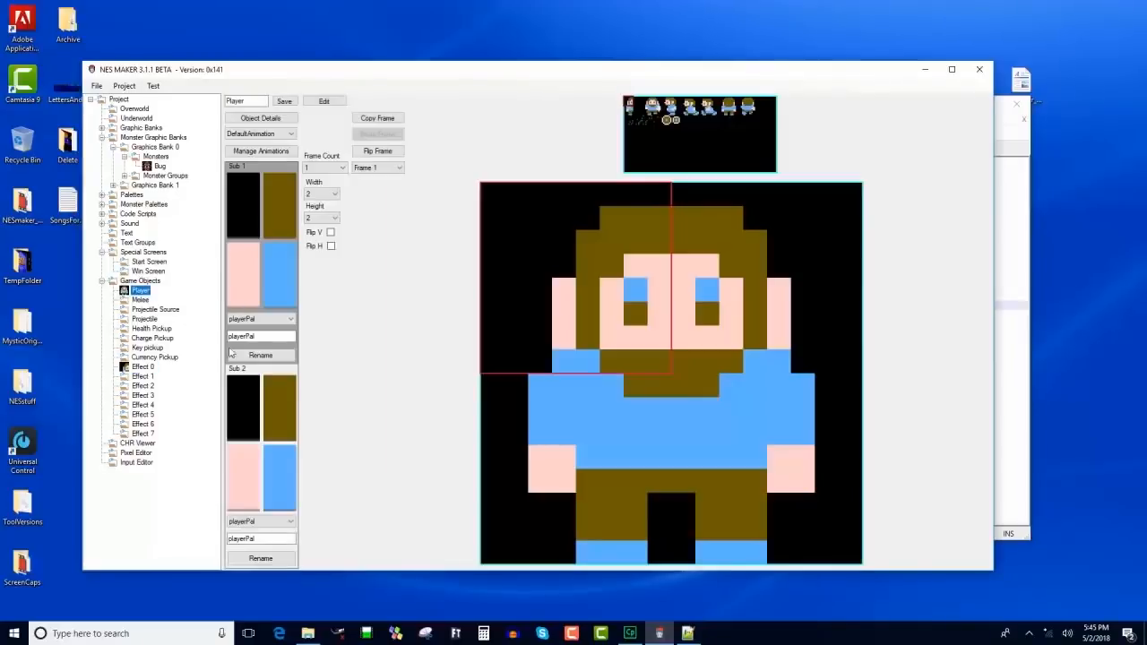
{"action": "left_click", "coordinate": [290, 521]}
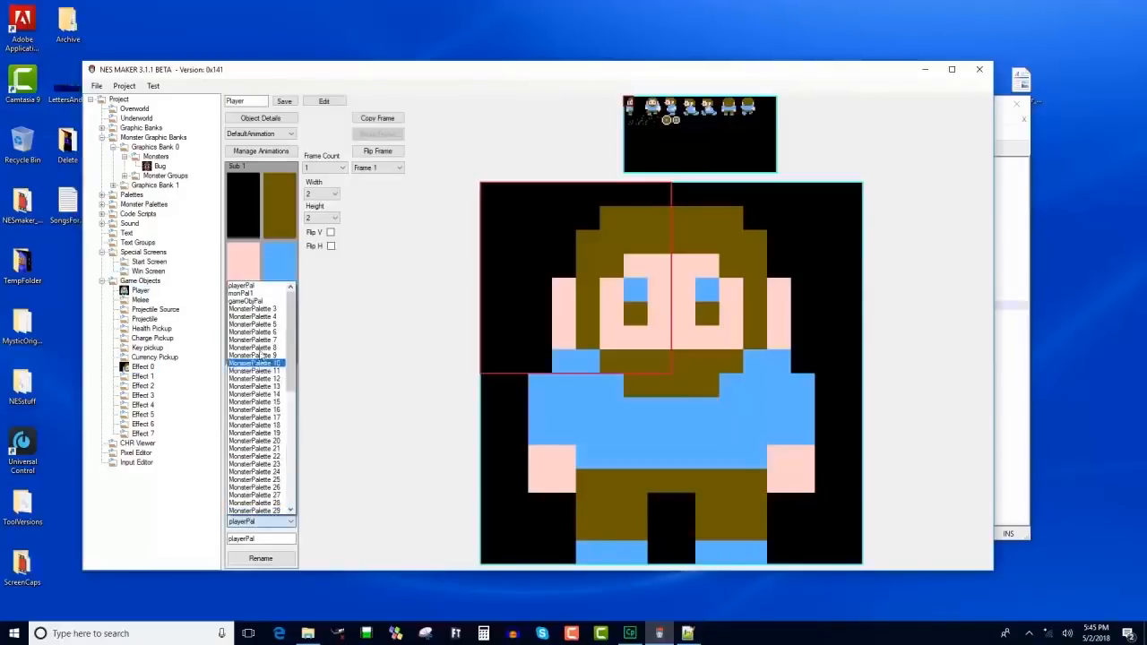
{"action": "left_click", "coordinate": [257, 294]}
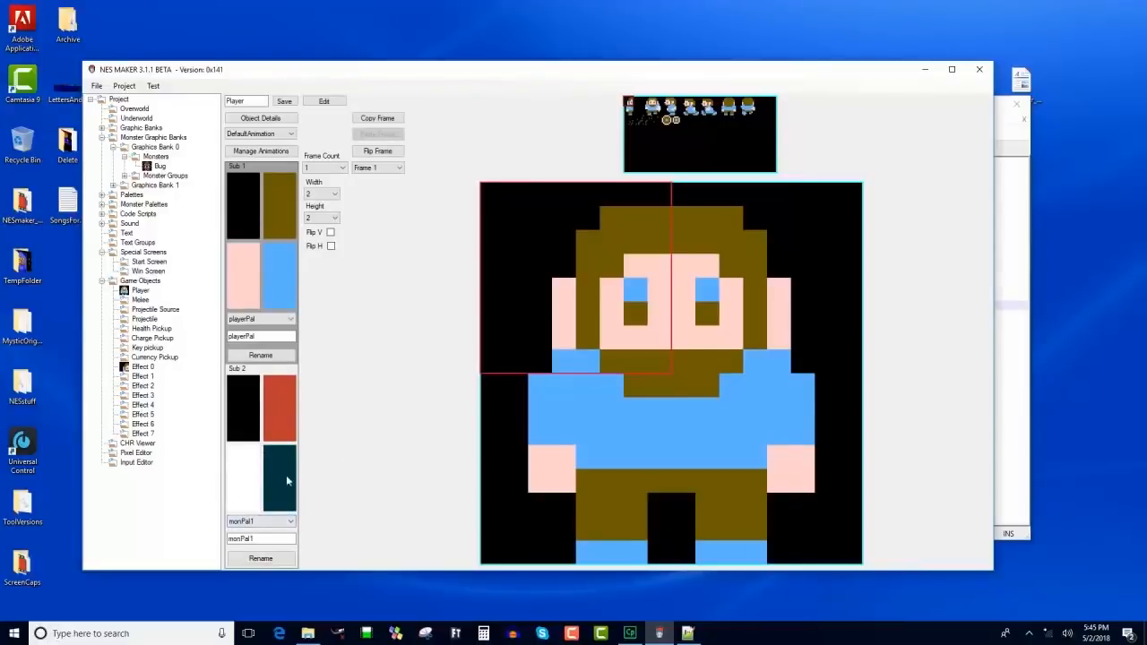
{"action": "left_click", "coordinate": [288, 521]}
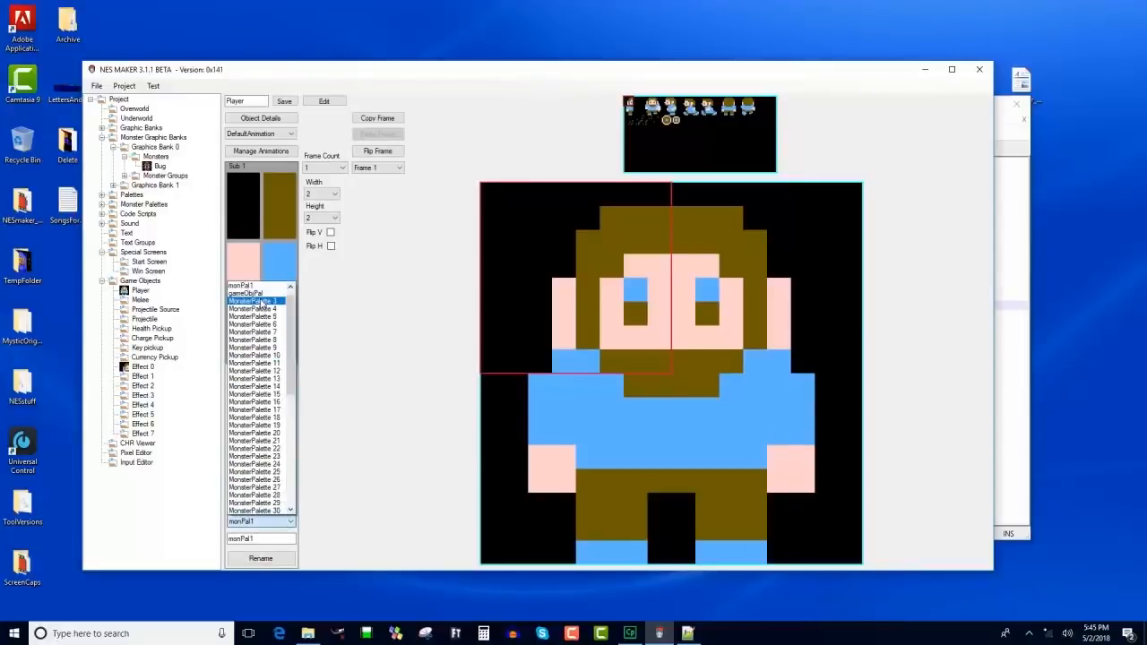
{"action": "left_click", "coordinate": [262, 299]}
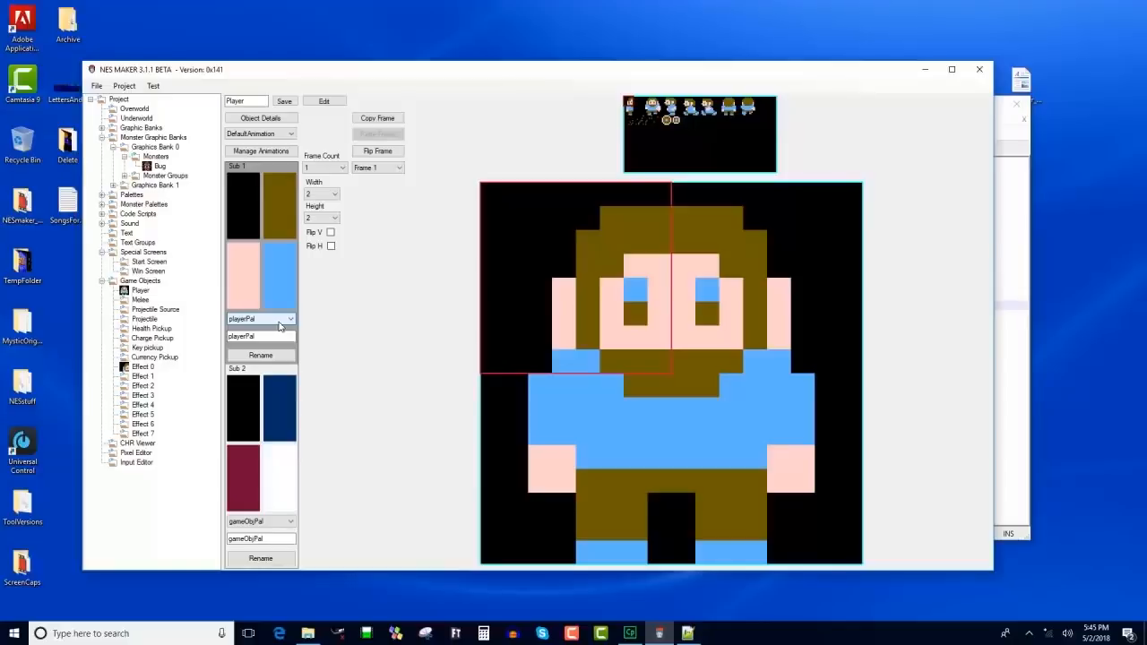
Switch Effect 0's tile to sub-palette 2 and compare its colouring with the Player object.
{"action": "left_click", "coordinate": [142, 367]}
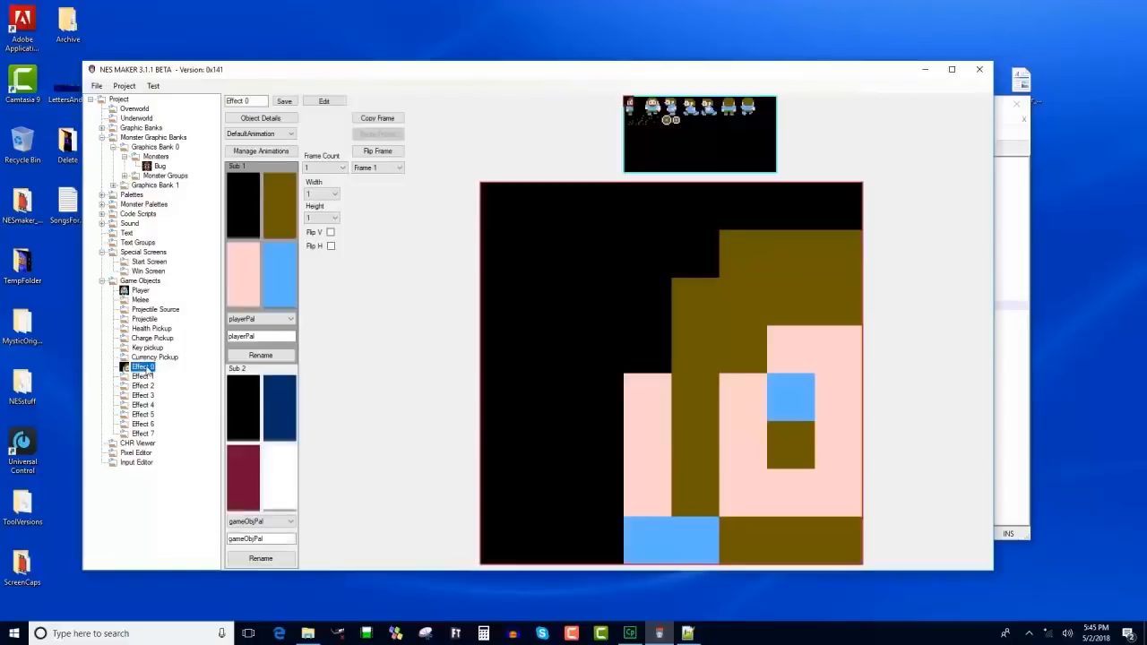
{"action": "left_click", "coordinate": [235, 408]}
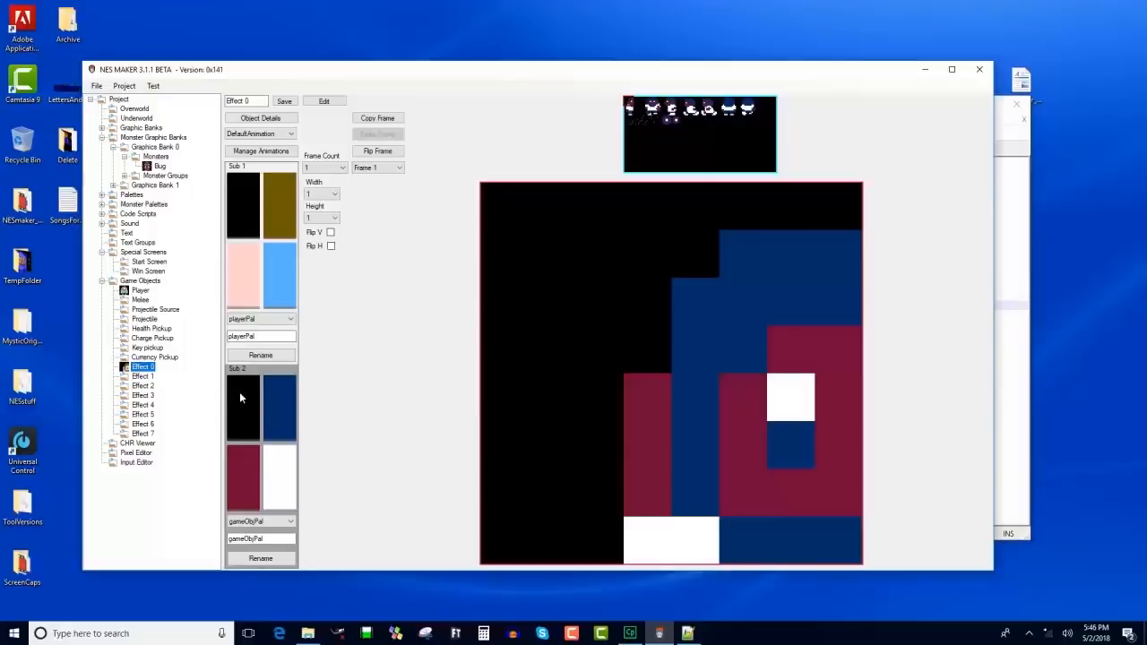
{"action": "left_click", "coordinate": [244, 225]}
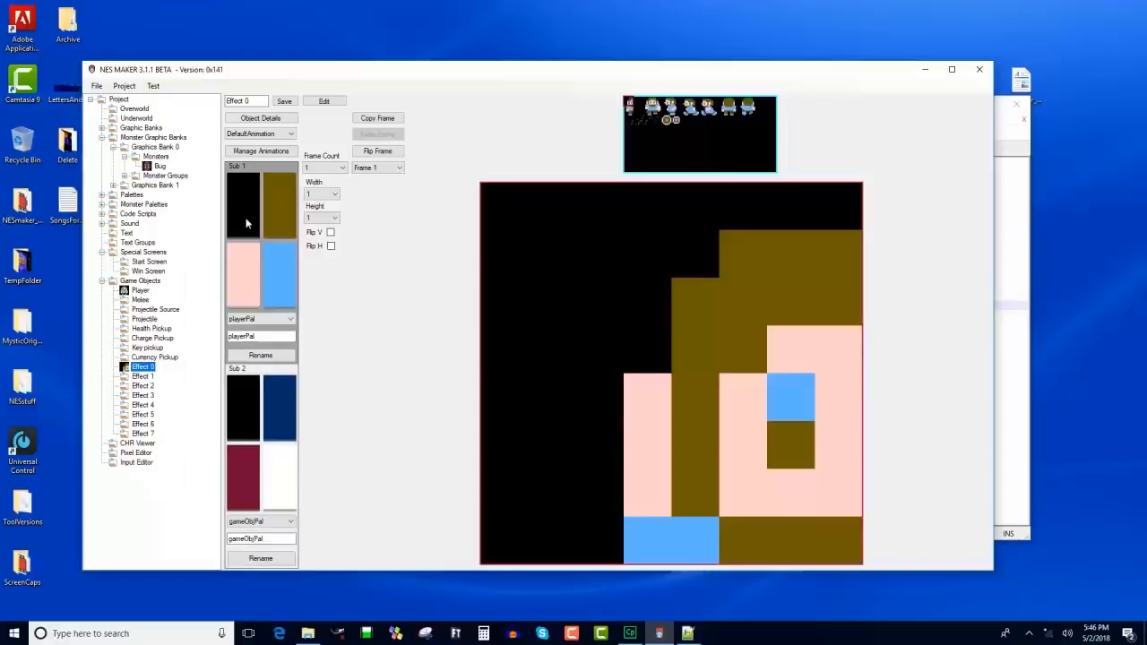
{"action": "left_click", "coordinate": [252, 409]}
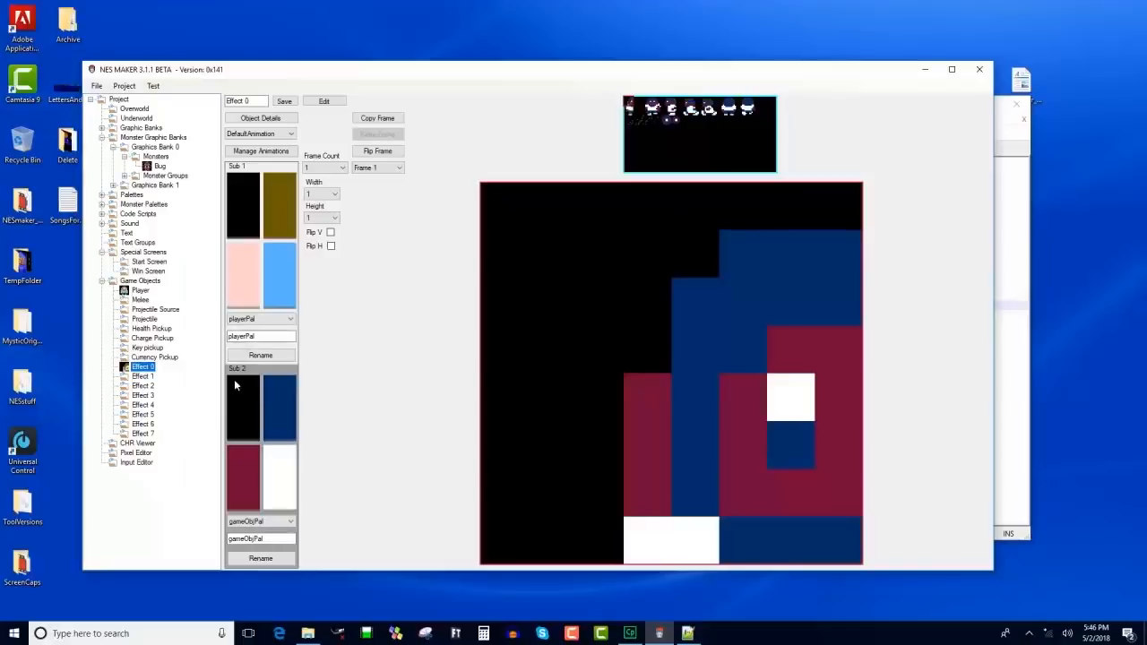
{"action": "left_click", "coordinate": [140, 290]}
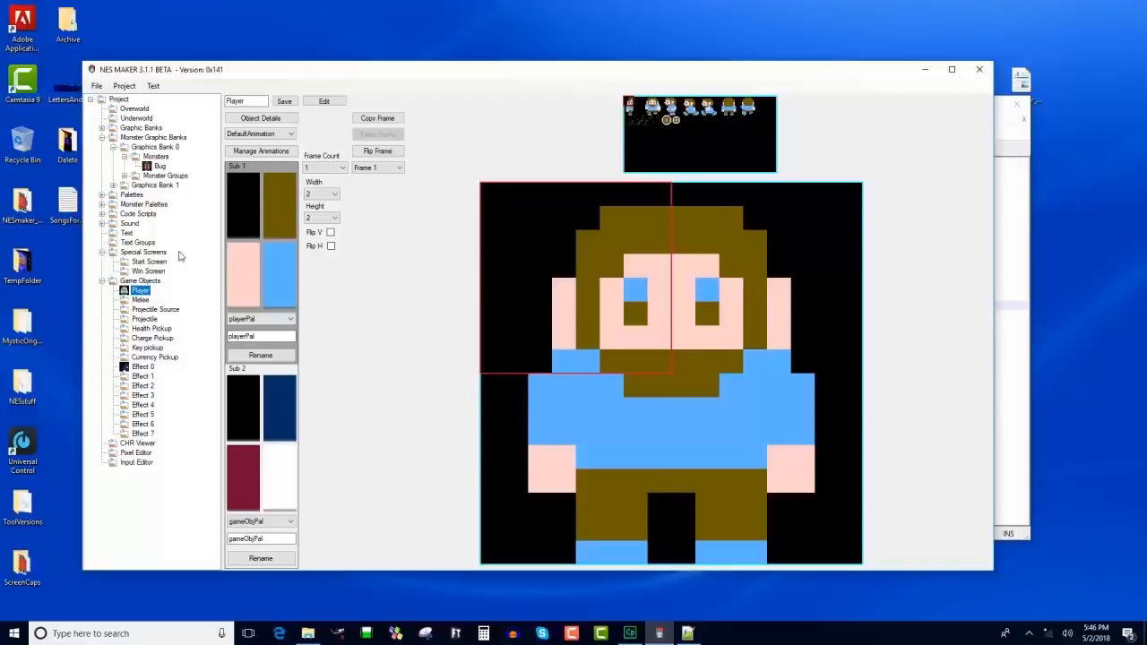
{"action": "left_click", "coordinate": [157, 367]}
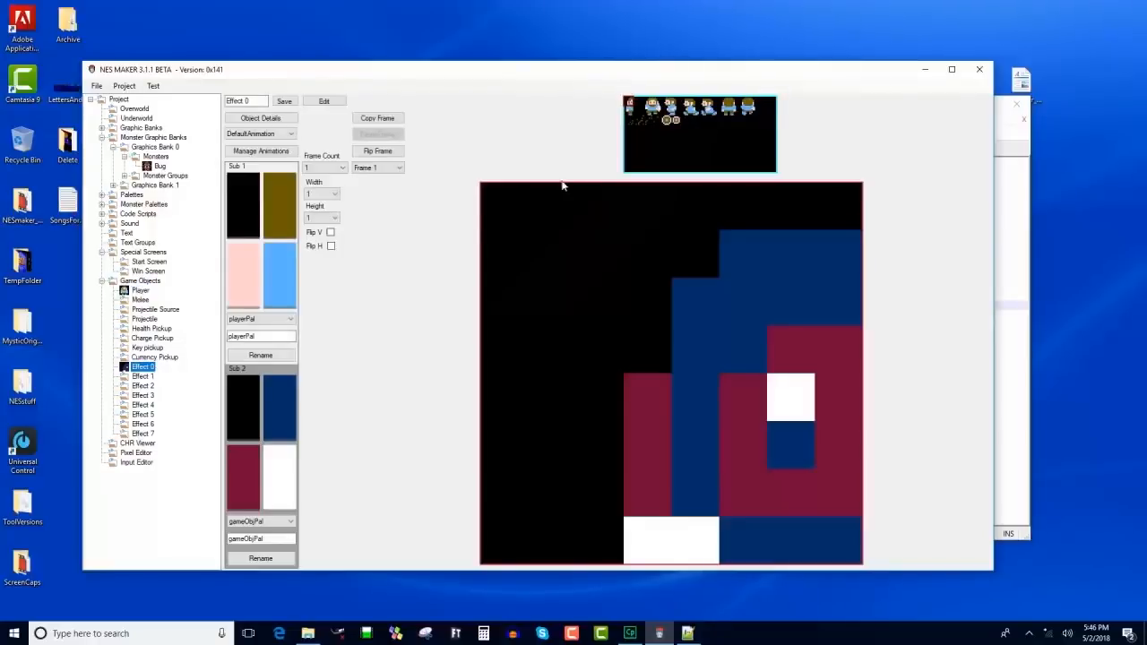
Set Effect 0's size to 2 tiles wide and 2 tiles high.
{"action": "left_click", "coordinate": [327, 193]}
{"action": "left_click", "coordinate": [318, 210]}
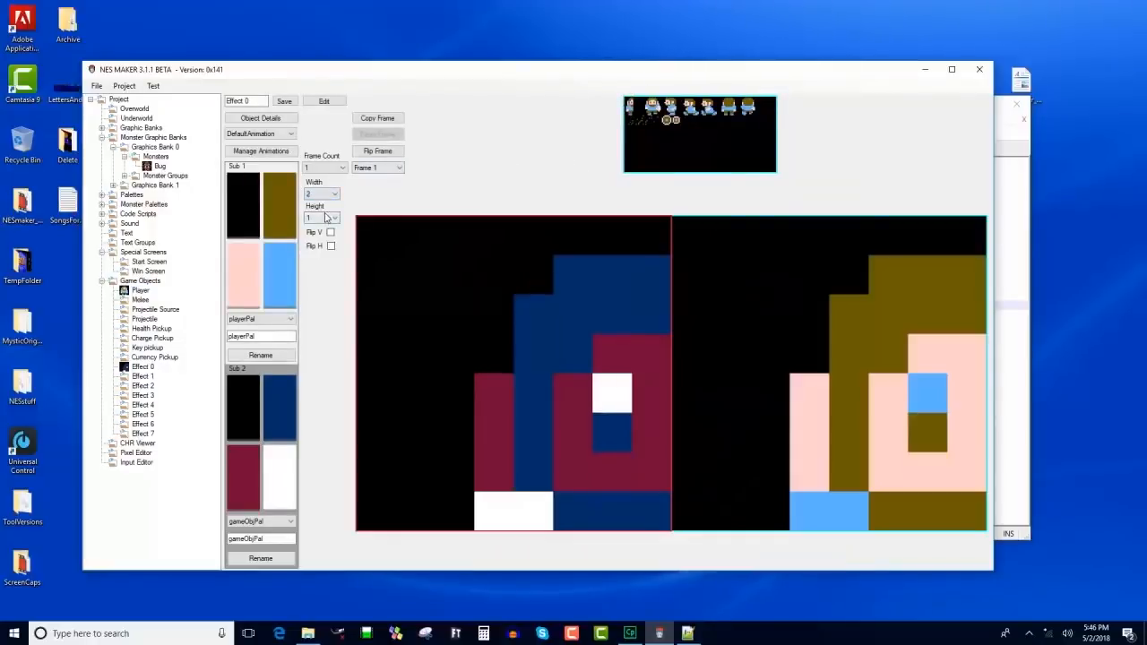
{"action": "left_click", "coordinate": [323, 218]}
{"action": "left_click", "coordinate": [328, 235]}
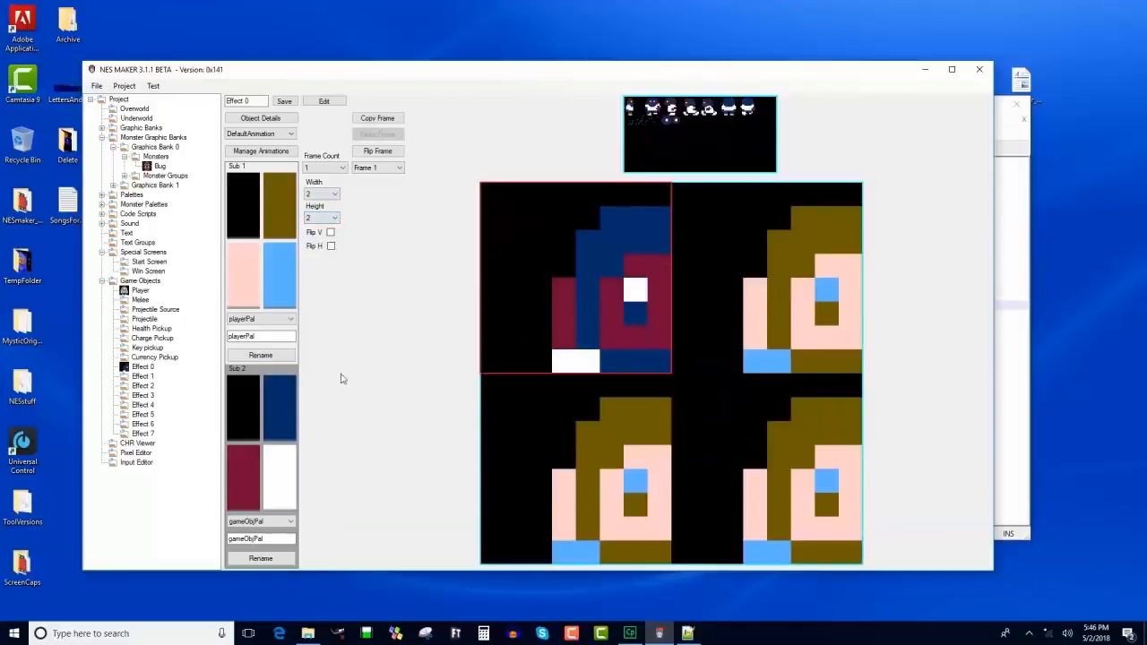
Place the first explosion tile in frame 1's upper-left quadrant and recolour sub-palette 2's dark blue to pale yellow.
{"action": "left_click", "coordinate": [627, 122]}
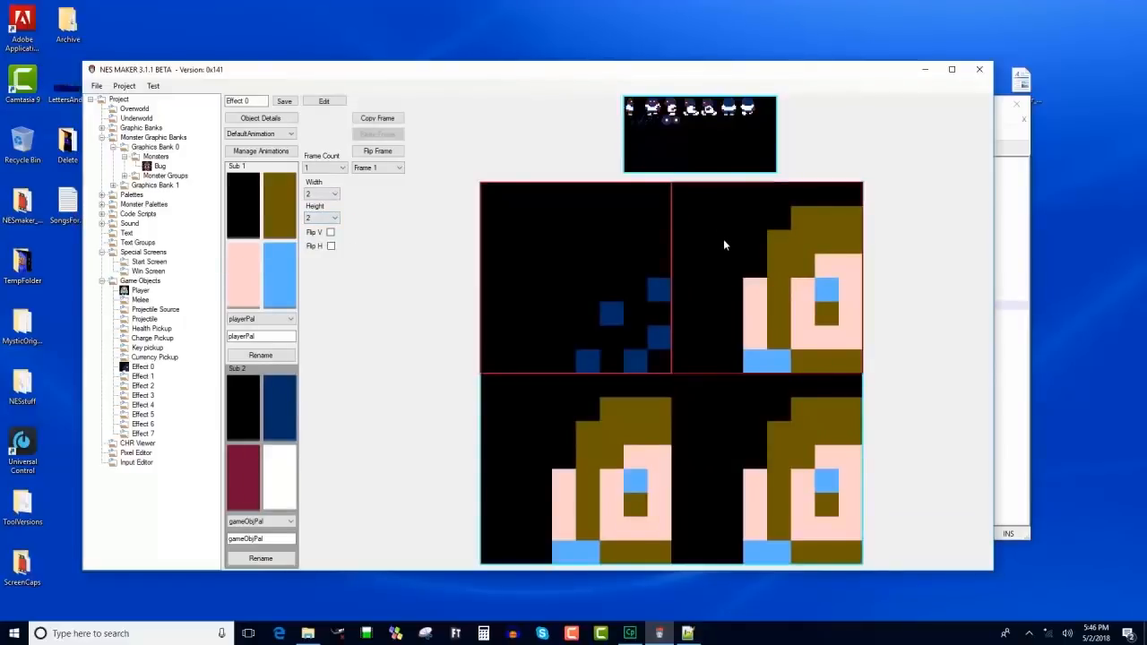
{"action": "left_click", "coordinate": [283, 414]}
{"action": "left_click", "coordinate": [286, 203]}
Fill frame 1's other three quadrants with the first explosion tile, flipped horizontally, vertically, and both ways to form a symmetric burst.
{"action": "left_click", "coordinate": [766, 278]}
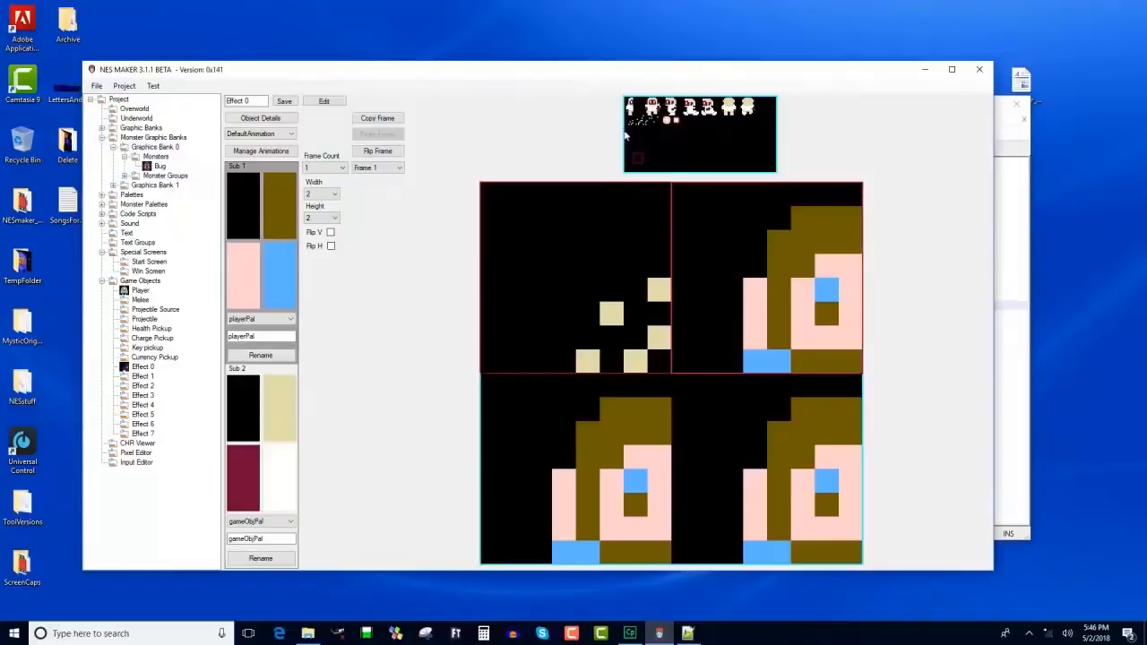
{"action": "left_click", "coordinate": [627, 123]}
{"action": "left_click", "coordinate": [331, 246]}
{"action": "left_click", "coordinate": [535, 420]}
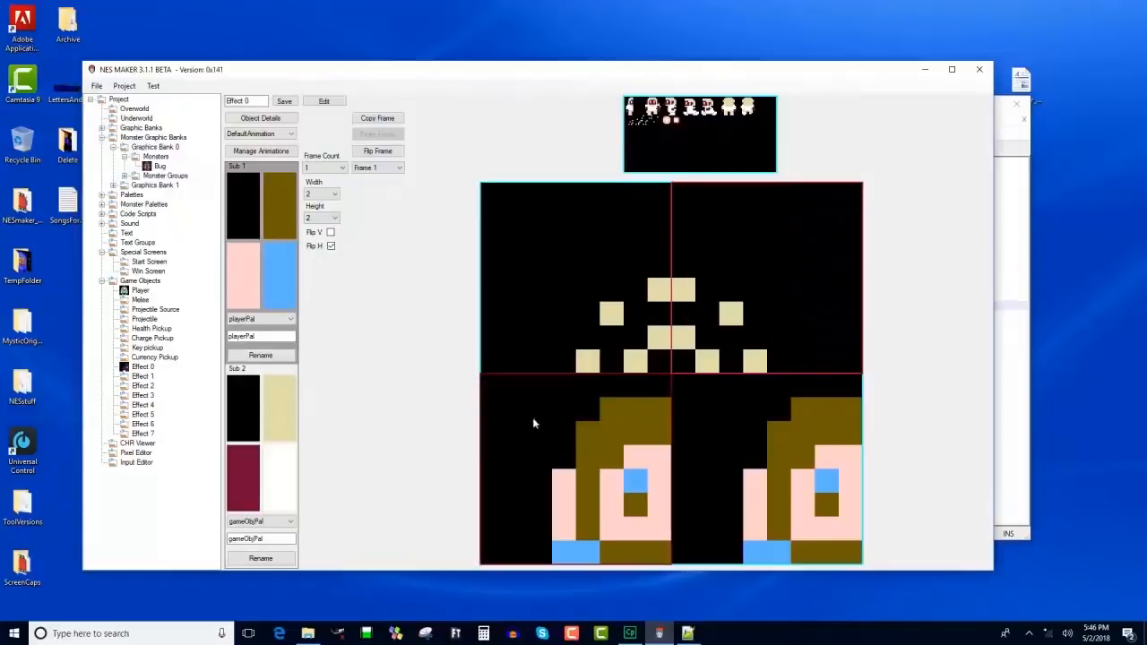
{"action": "left_click", "coordinate": [628, 127]}
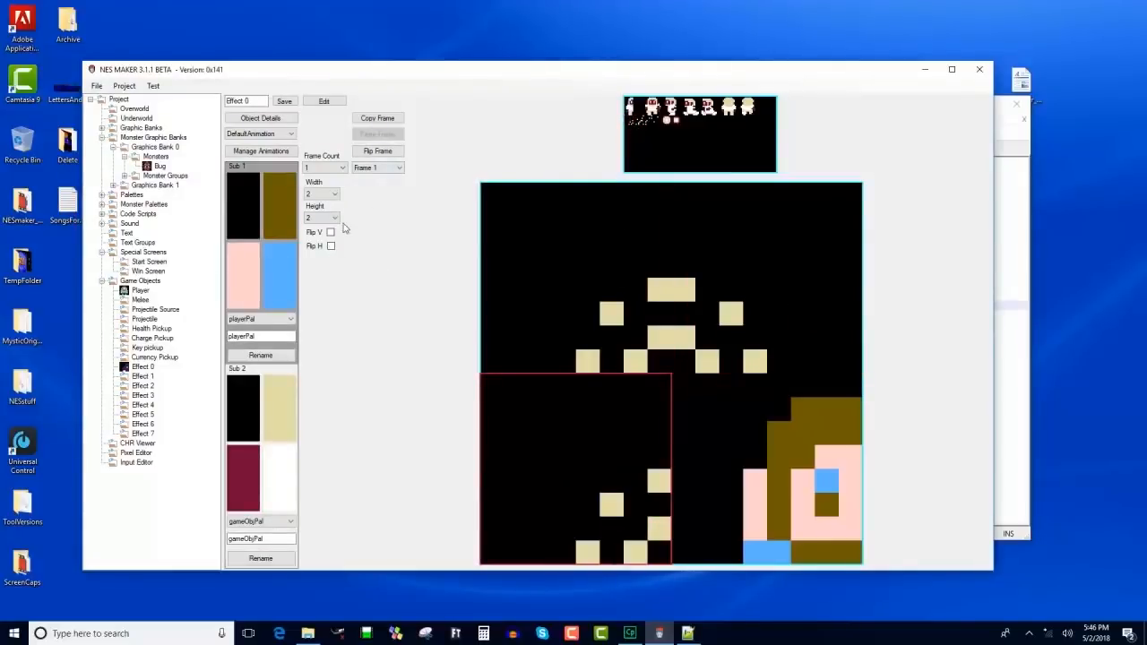
{"action": "left_click", "coordinate": [331, 232]}
{"action": "left_click", "coordinate": [767, 421]}
{"action": "left_click", "coordinate": [632, 130]}
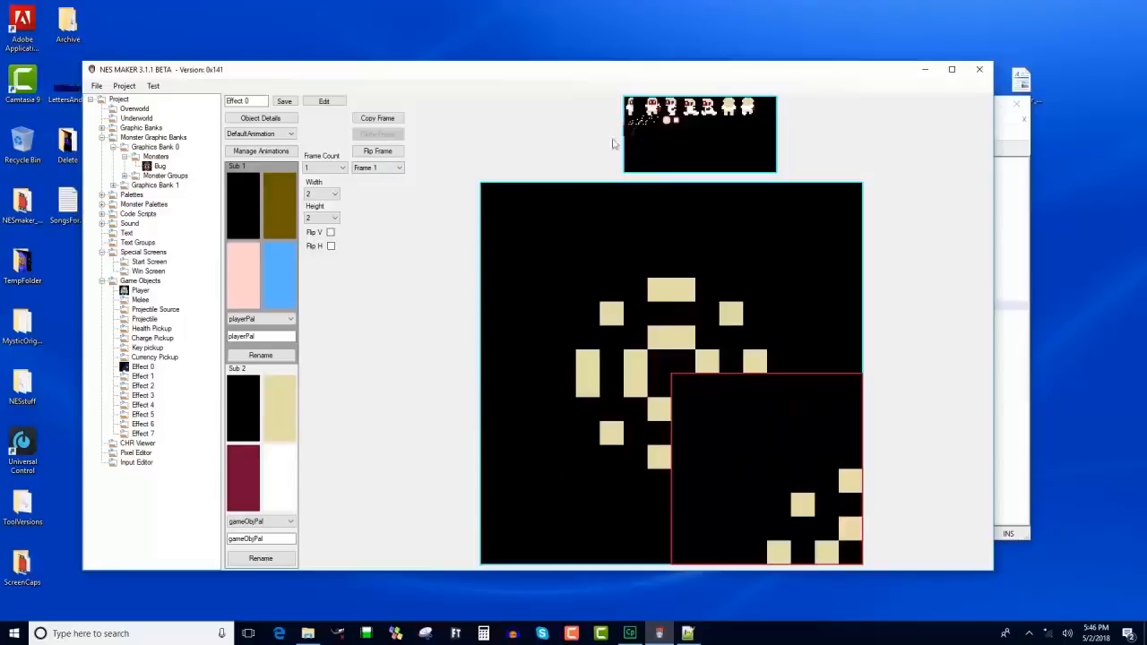
{"action": "left_click", "coordinate": [330, 246]}
{"action": "left_click", "coordinate": [331, 232]}
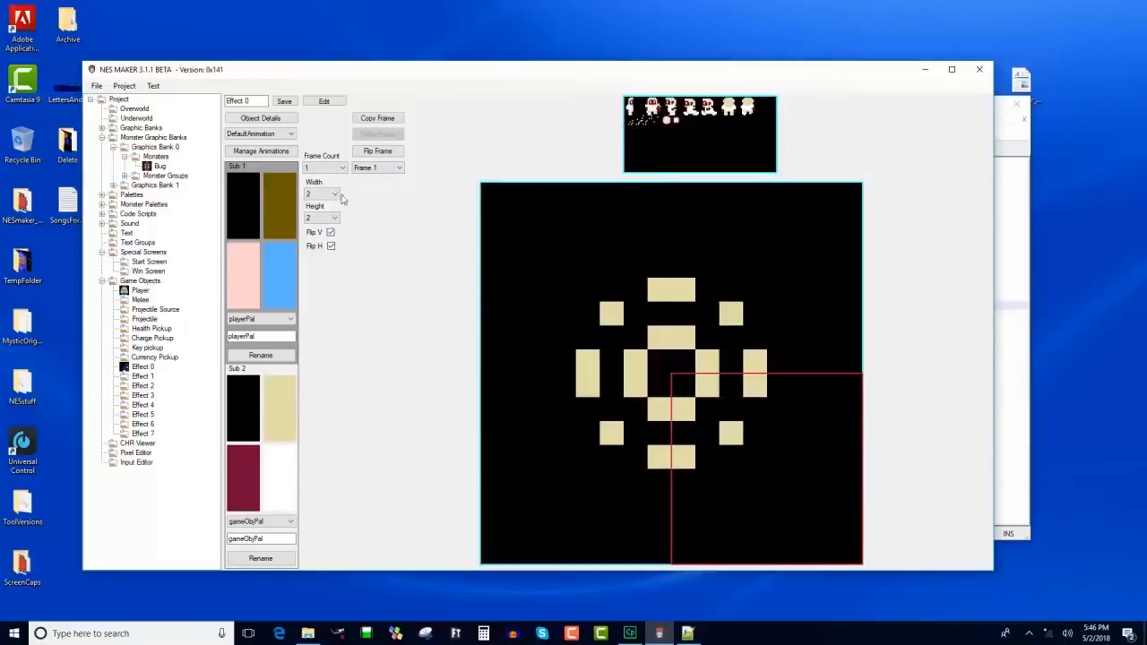
Set Effect 0's frame count to 8 and copy frame 1 into frame 2.
{"action": "left_click", "coordinate": [332, 168]}
{"action": "left_click", "coordinate": [325, 235]}
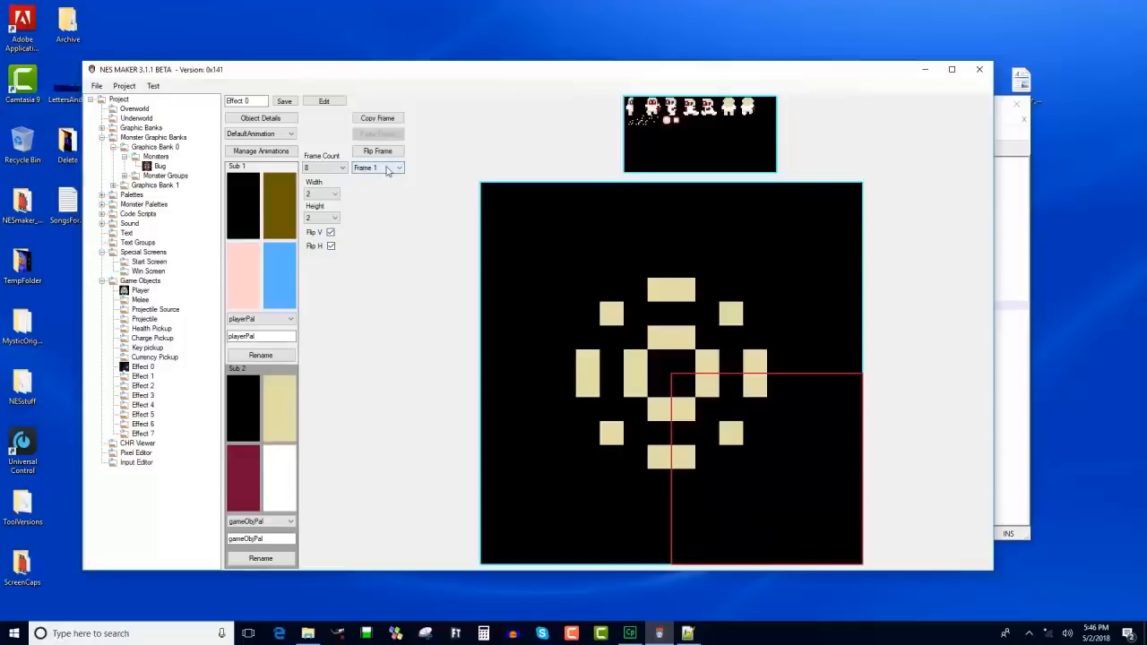
{"action": "left_click", "coordinate": [378, 118]}
{"action": "left_click", "coordinate": [385, 169]}
{"action": "left_click", "coordinate": [385, 185]}
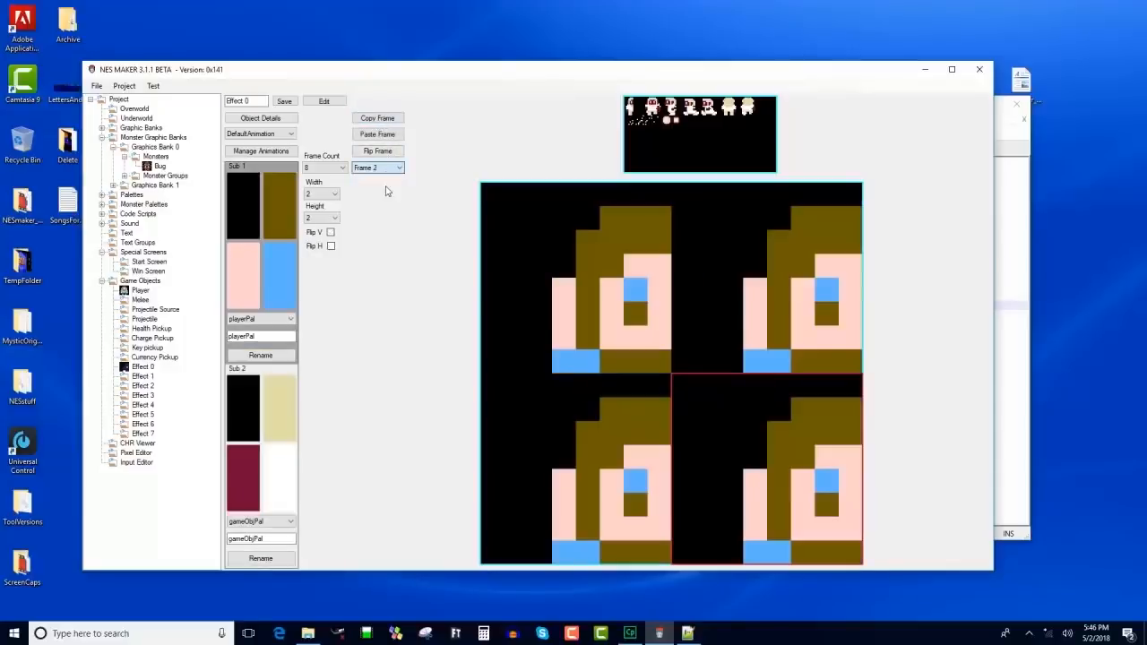
{"action": "left_click", "coordinate": [378, 134]}
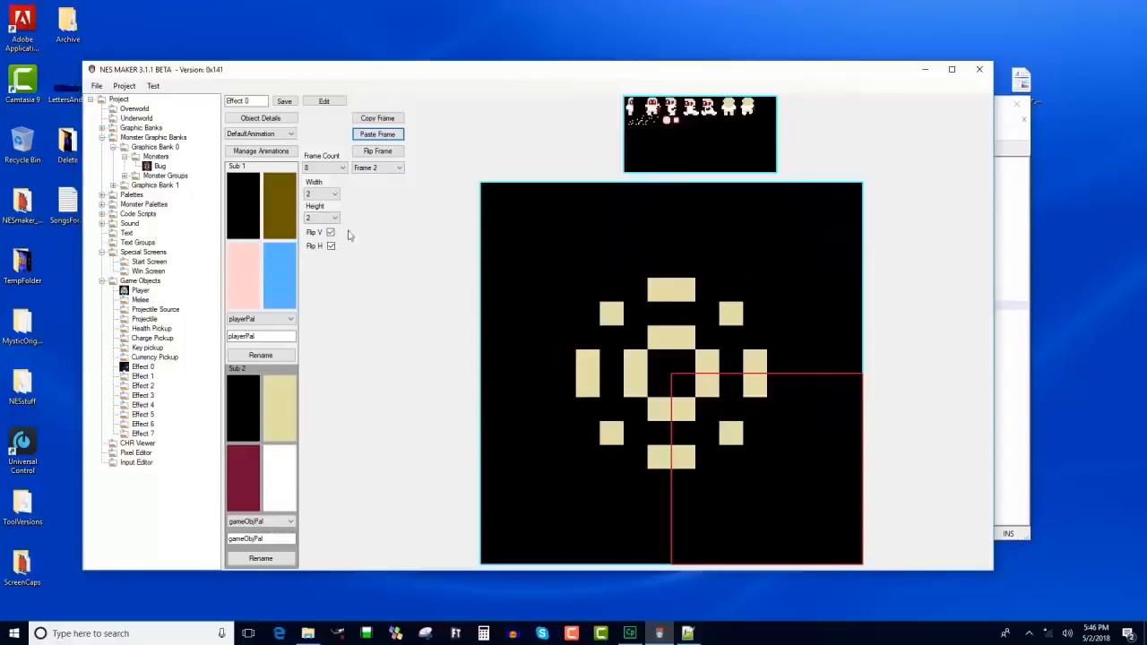
Replace all four quadrants of frame 2 with the second explosion tile, keeping the mirrored layout.
{"action": "left_click", "coordinate": [524, 287]}
{"action": "left_click", "coordinate": [638, 123]}
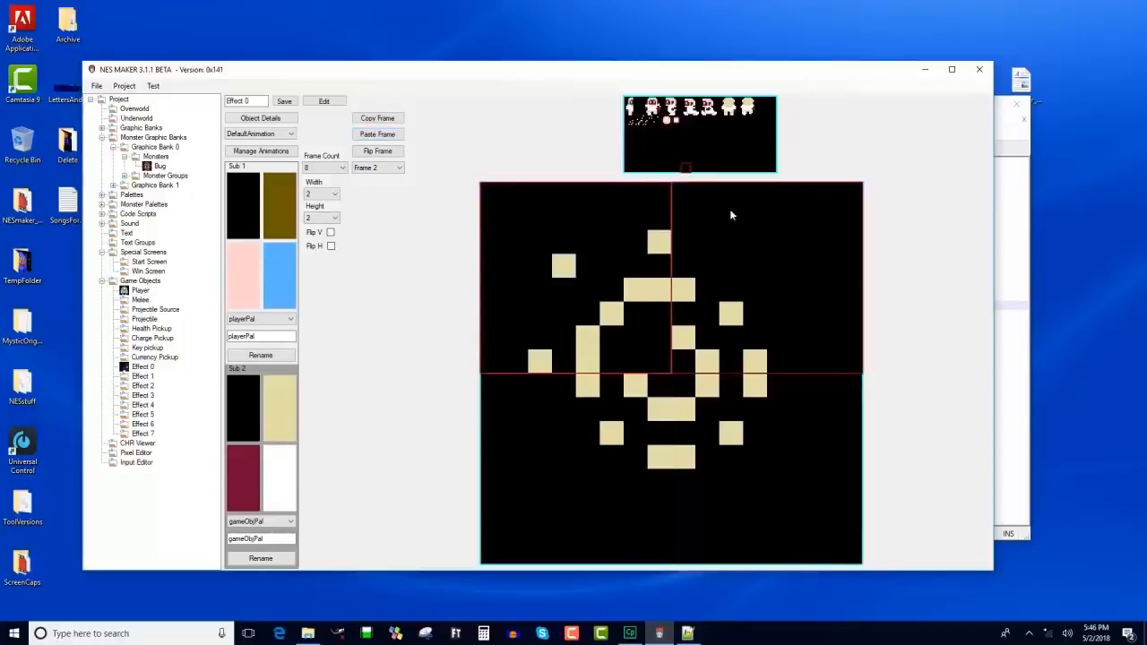
{"action": "left_click", "coordinate": [730, 215]}
{"action": "left_click", "coordinate": [642, 123]}
{"action": "left_click", "coordinate": [584, 387]}
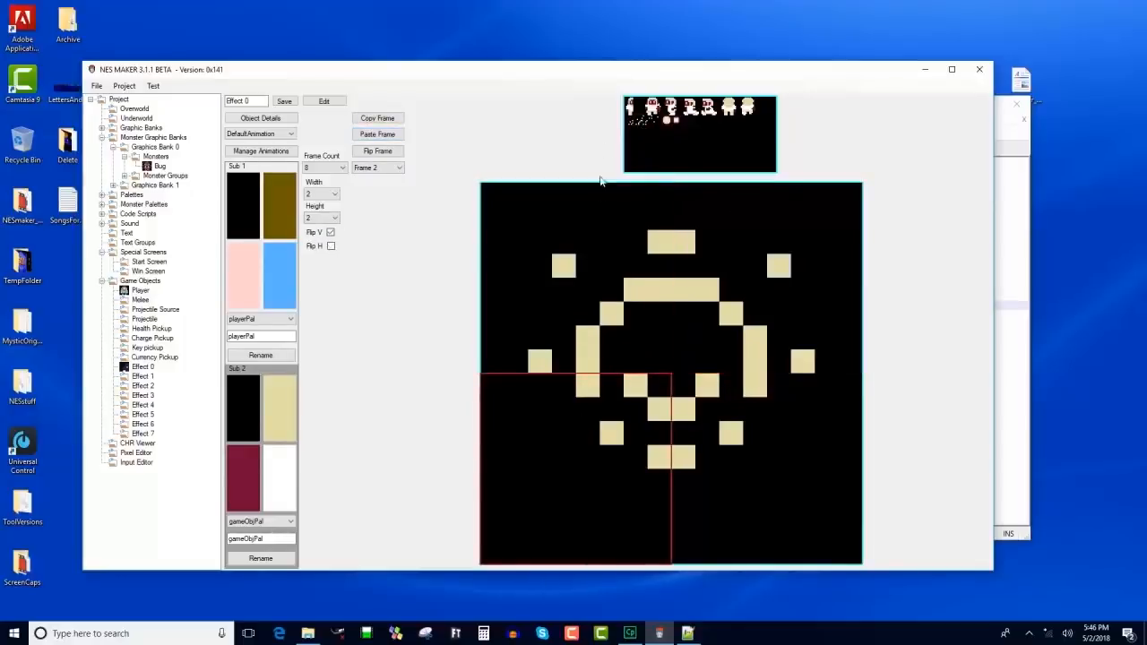
{"action": "left_click", "coordinate": [642, 124]}
{"action": "left_click", "coordinate": [702, 464]}
{"action": "left_click", "coordinate": [638, 121]}
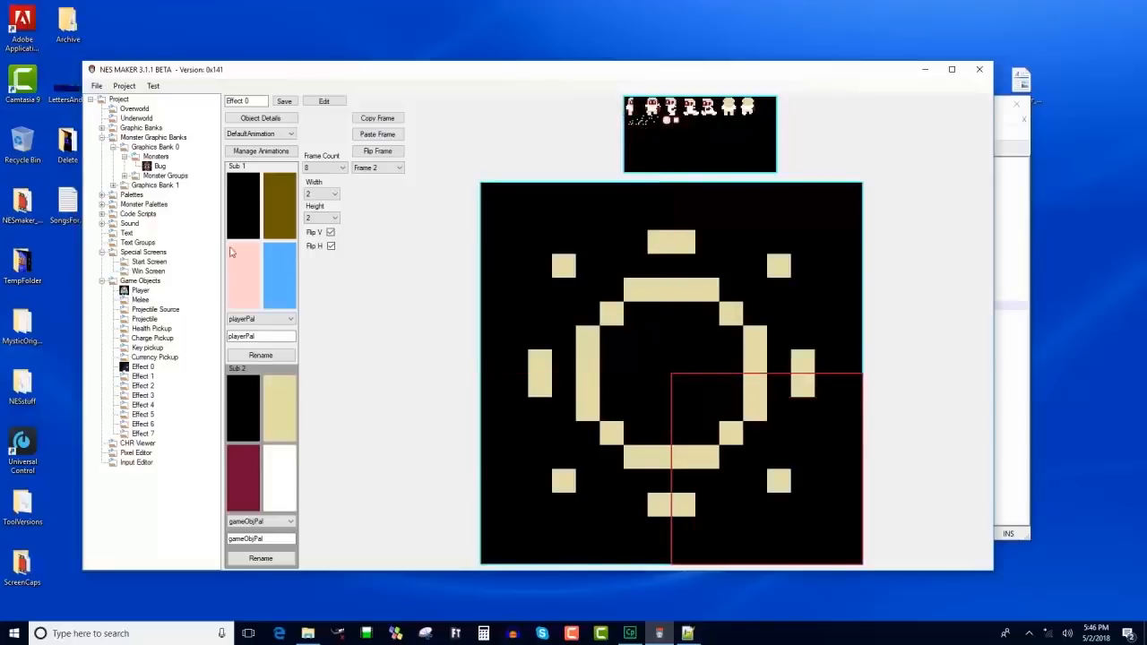
Paste the copied frame into frame 3 and replace its four quadrants with the third explosion tile, mirrored into a wide ring.
{"action": "left_click", "coordinate": [378, 169]}
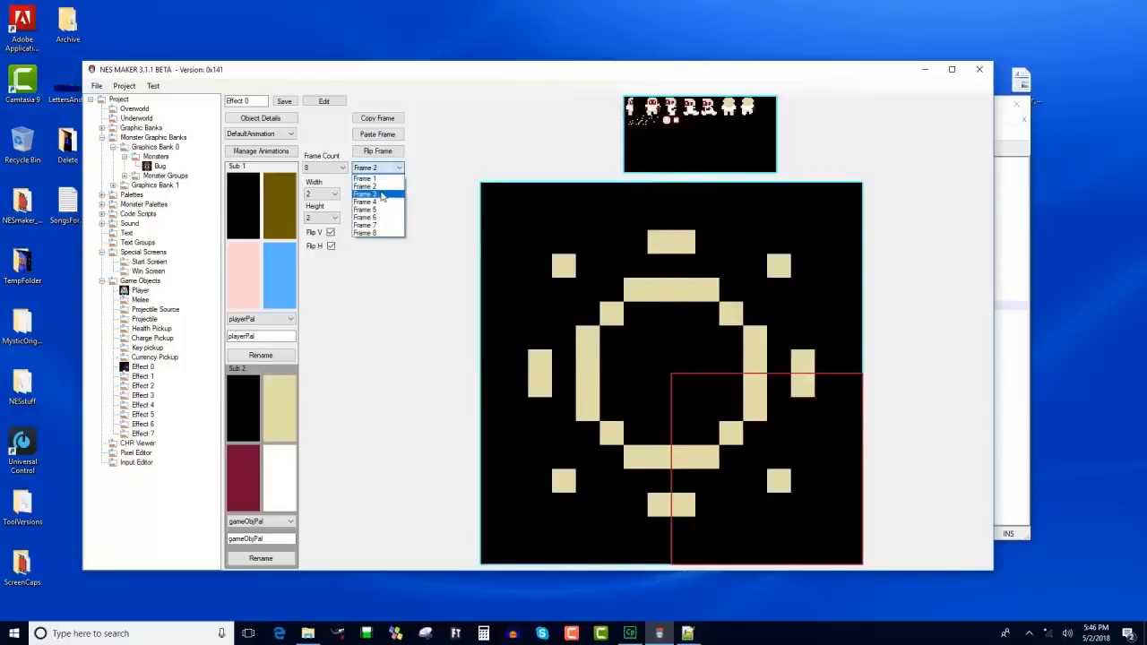
{"action": "left_click", "coordinate": [383, 196]}
{"action": "left_click", "coordinate": [378, 134]}
{"action": "left_click", "coordinate": [545, 254]}
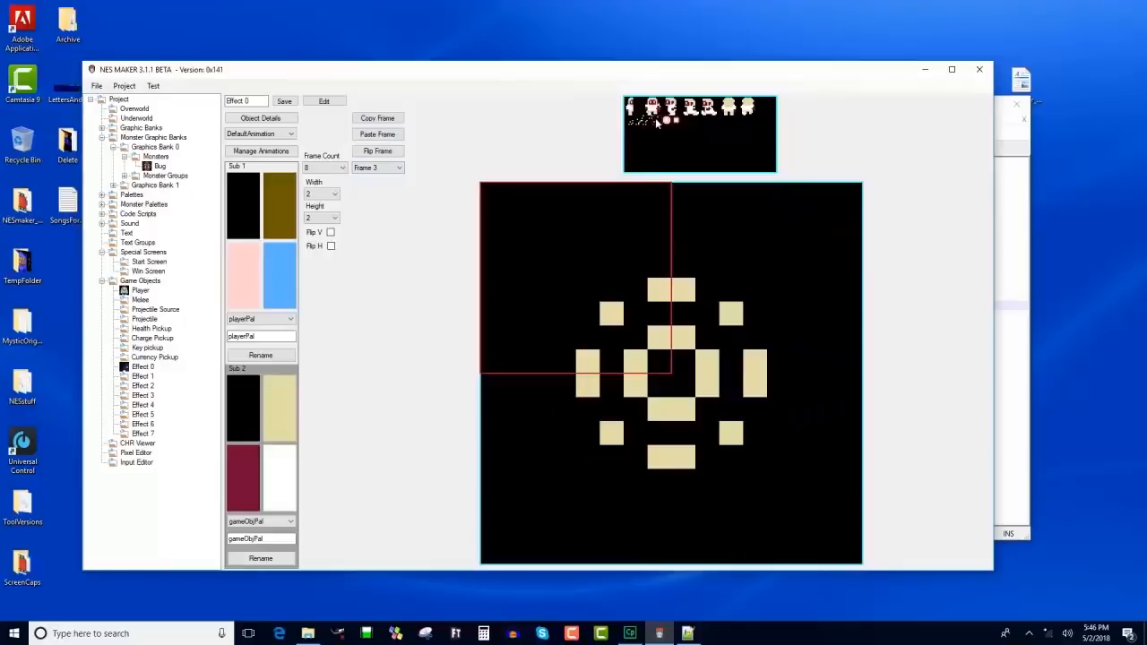
{"action": "left_click", "coordinate": [649, 161]}
{"action": "left_click", "coordinate": [652, 123]}
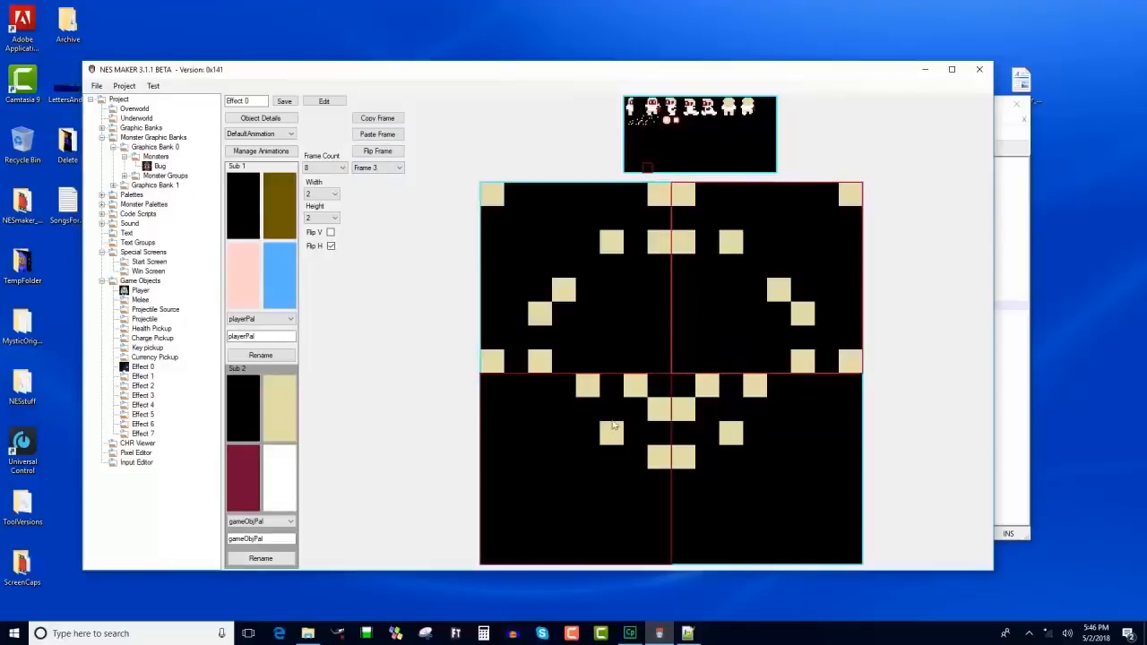
{"action": "left_click", "coordinate": [610, 398]}
{"action": "left_click", "coordinate": [651, 123]}
{"action": "left_click", "coordinate": [717, 492]}
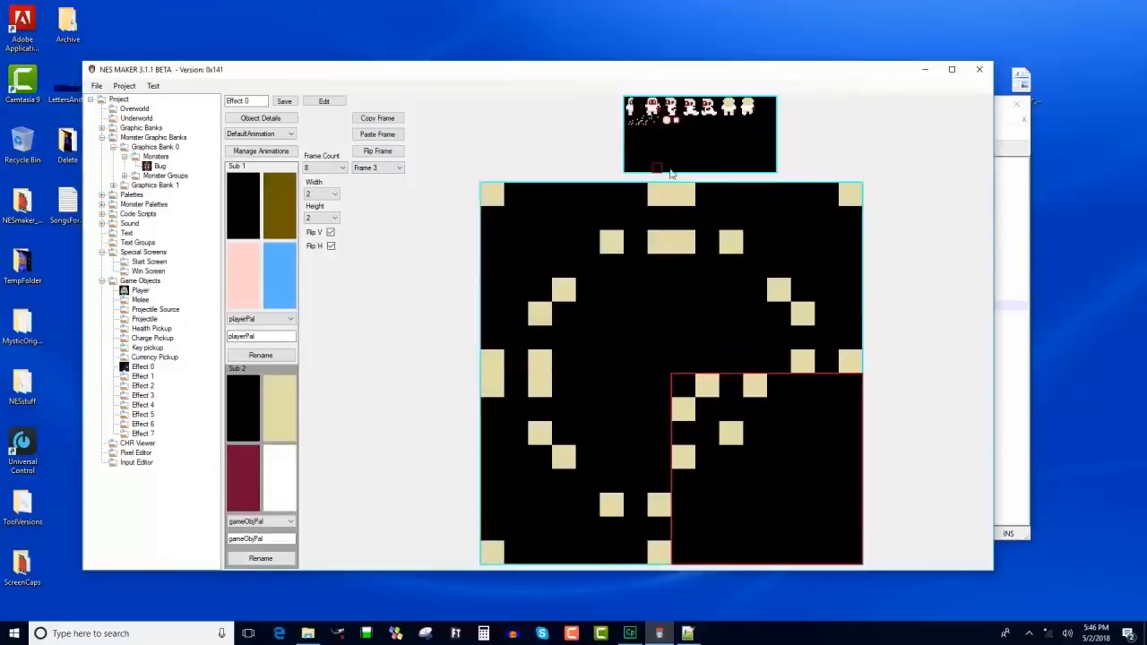
{"action": "left_click", "coordinate": [331, 247]}
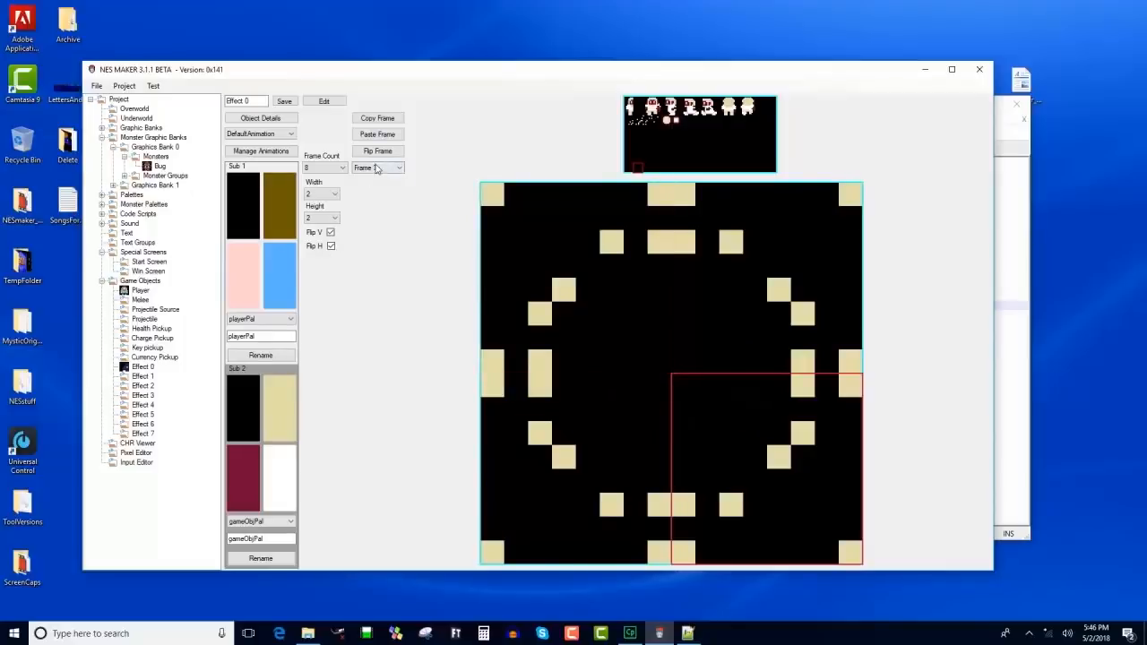
Switch Effect 0's editing view to animation frame 4.
{"action": "left_click", "coordinate": [375, 168]}
{"action": "left_click", "coordinate": [373, 211]}
{"action": "left_click", "coordinate": [632, 281]}
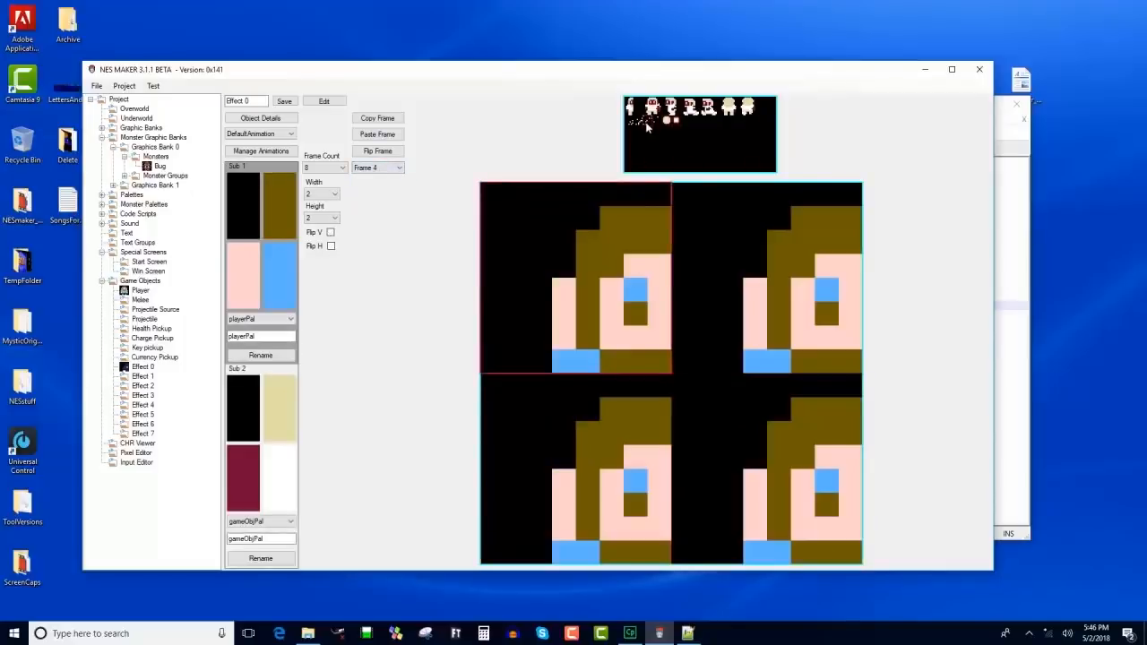
{"action": "left_click", "coordinate": [656, 122]}
{"action": "left_click", "coordinate": [708, 235]}
{"action": "left_click", "coordinate": [657, 123]}
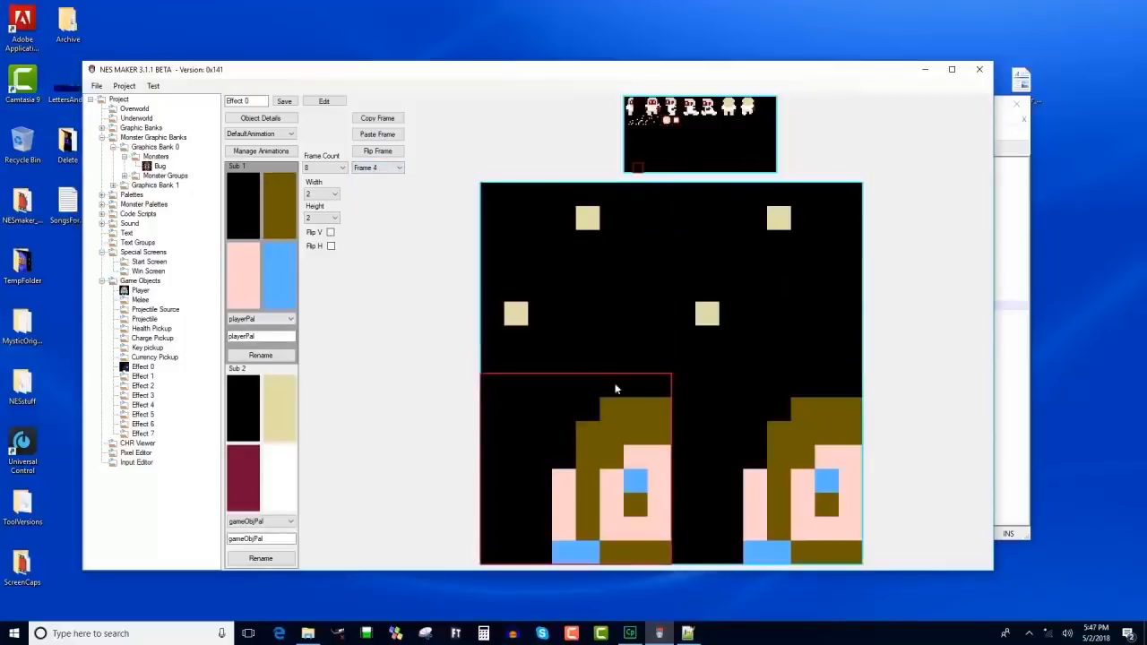
{"action": "left_click", "coordinate": [718, 300]}
Paste the copied frame into frame 4 and replace its four quadrants with the fourth explosion tile, mirrored as widely scattered particles.
{"action": "left_click", "coordinate": [397, 137]}
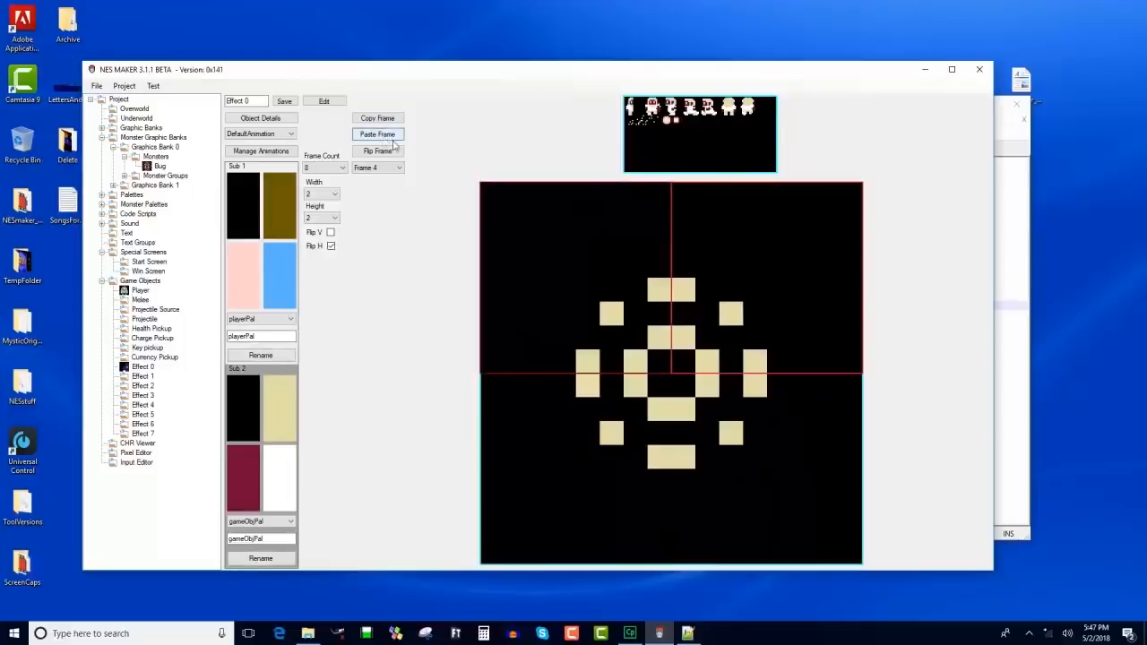
{"action": "left_click", "coordinate": [543, 252]}
{"action": "left_click", "coordinate": [657, 122]}
{"action": "left_click", "coordinate": [703, 295]}
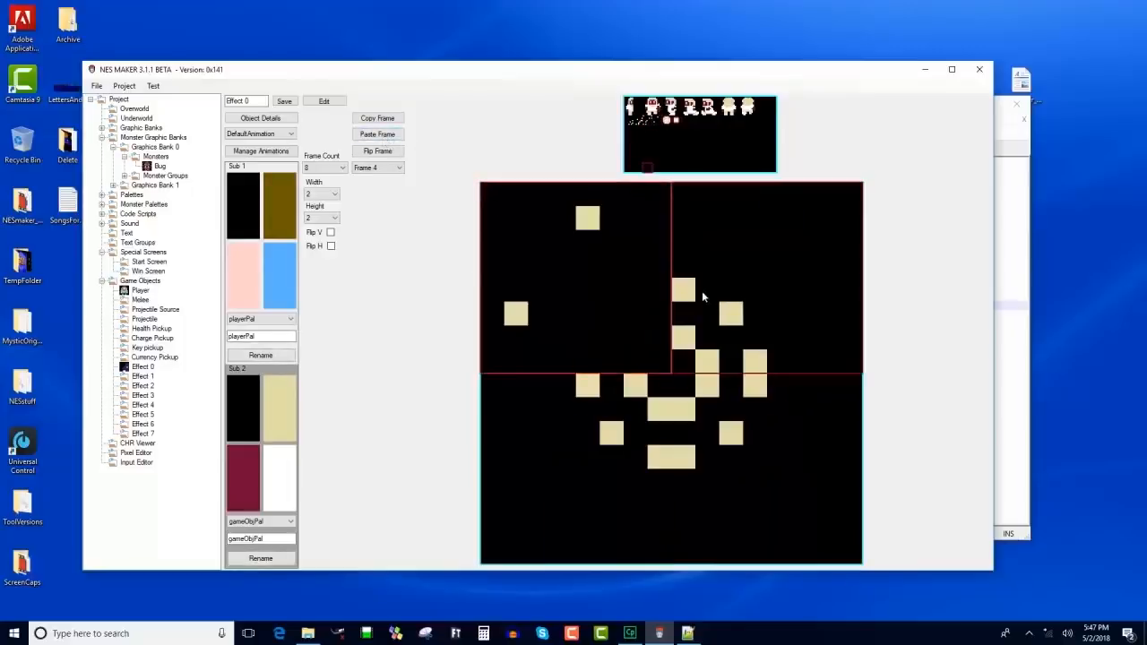
{"action": "left_click", "coordinate": [658, 123]}
{"action": "left_click", "coordinate": [635, 390]}
{"action": "left_click", "coordinate": [657, 123]}
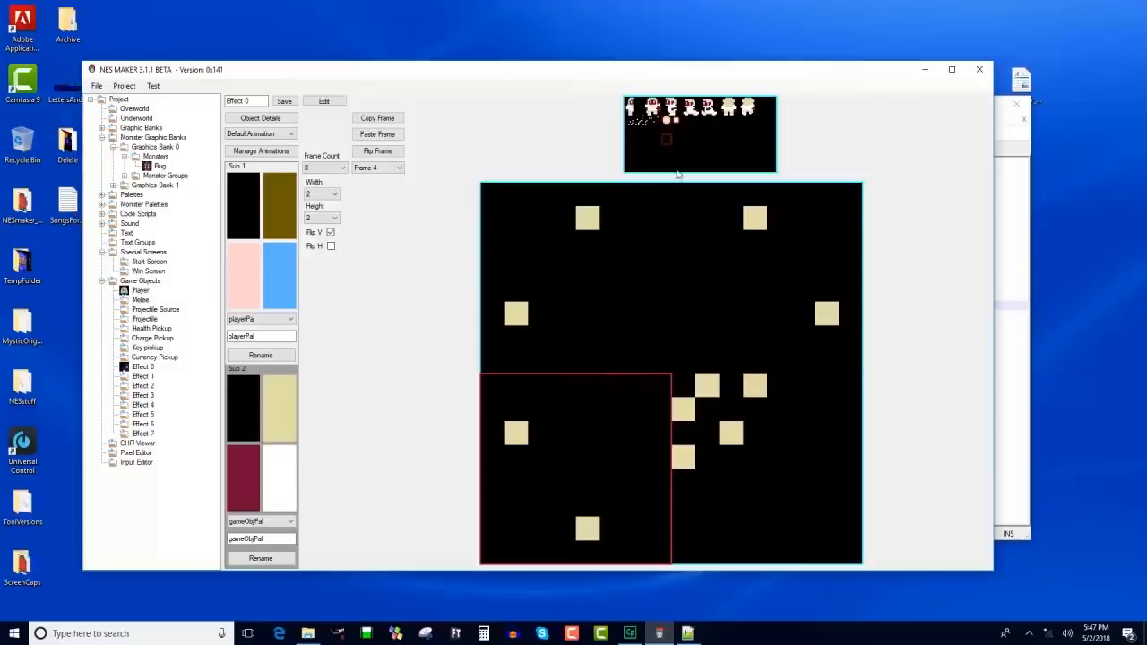
{"action": "left_click", "coordinate": [714, 408]}
{"action": "left_click", "coordinate": [657, 123]}
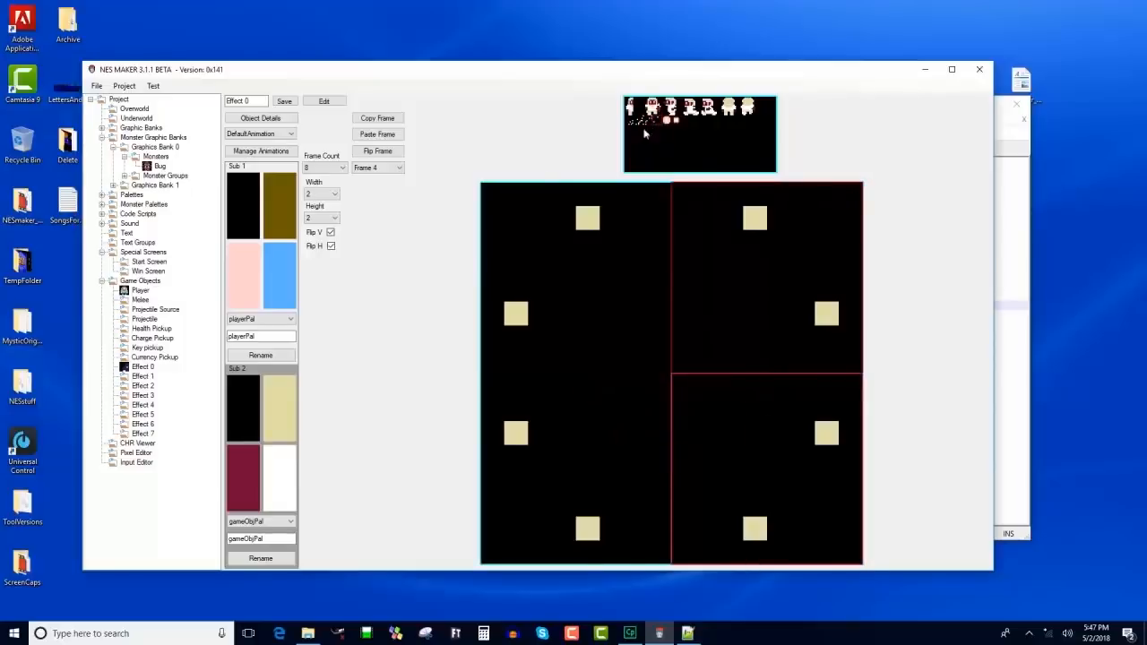
Fill all four quadrants of frame 5 with the blank tile so the frame is empty.
{"action": "left_click", "coordinate": [386, 169]}
{"action": "left_click", "coordinate": [377, 206]}
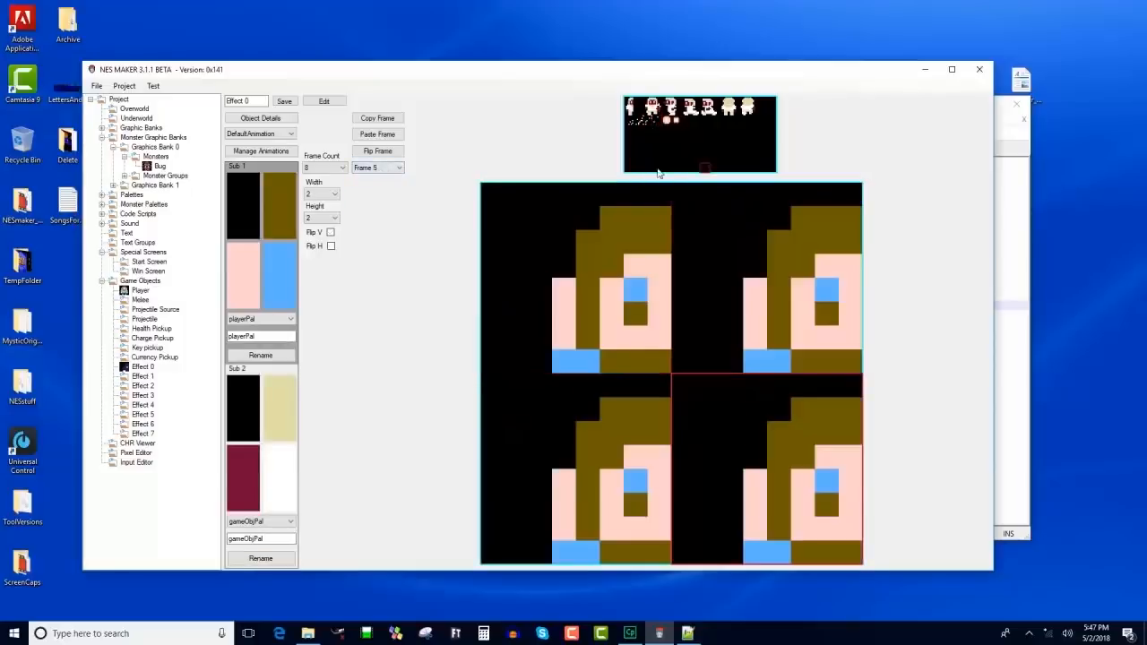
{"action": "left_click", "coordinate": [597, 263]}
{"action": "left_click", "coordinate": [636, 103]}
{"action": "left_click", "coordinate": [699, 208]}
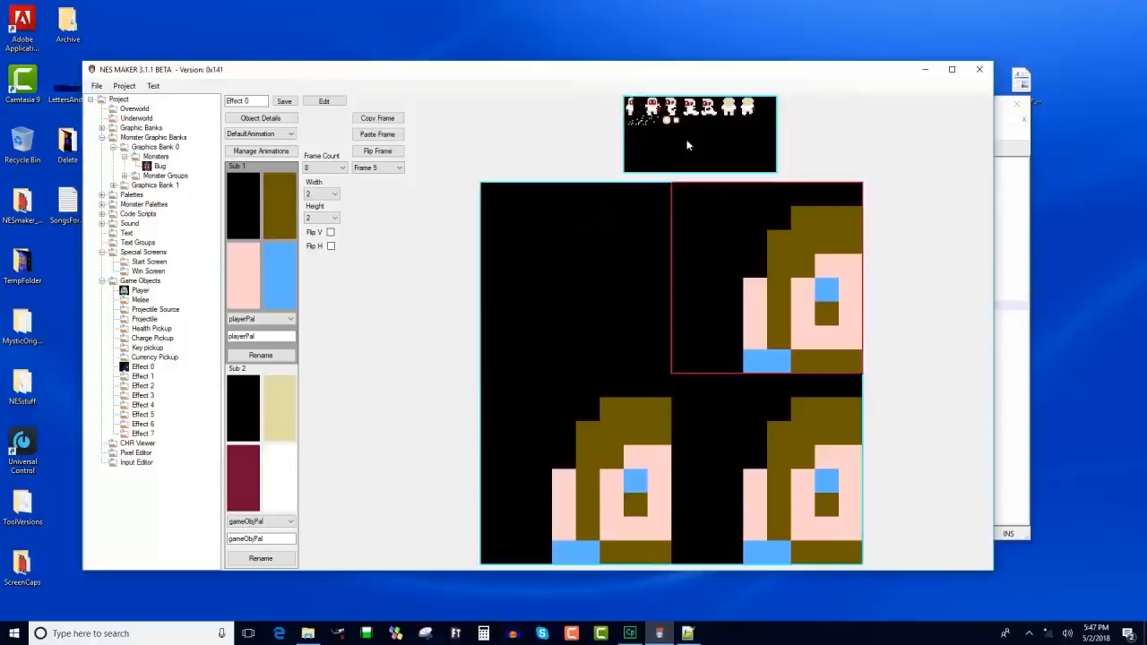
{"action": "left_click", "coordinate": [639, 104]}
{"action": "left_click", "coordinate": [615, 455]}
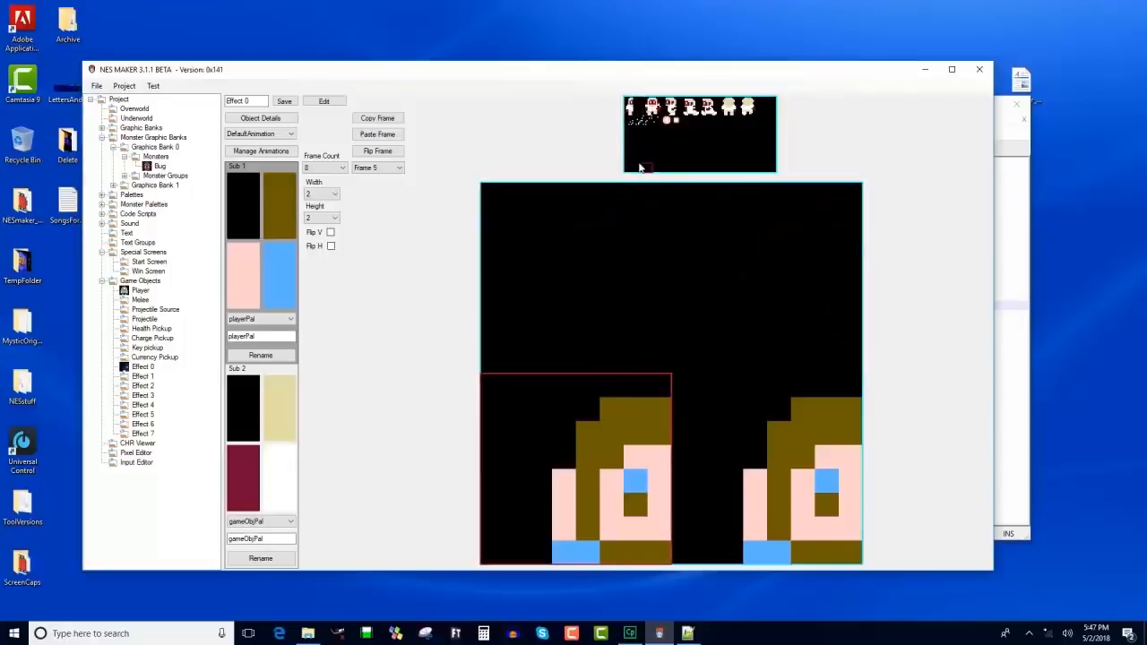
{"action": "left_click", "coordinate": [642, 106]}
{"action": "left_click", "coordinate": [773, 466]}
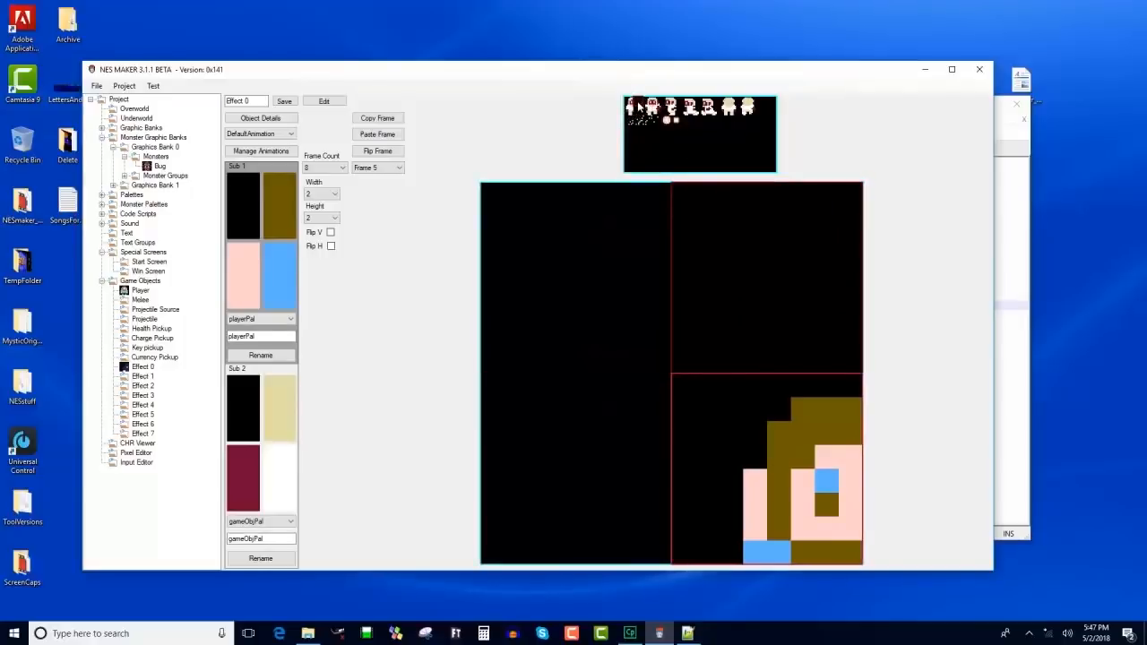
{"action": "left_click", "coordinate": [638, 104]}
Copy the blank frame 5 into frames 6, 7 and 8.
{"action": "left_click", "coordinate": [367, 120]}
{"action": "left_click", "coordinate": [377, 167]}
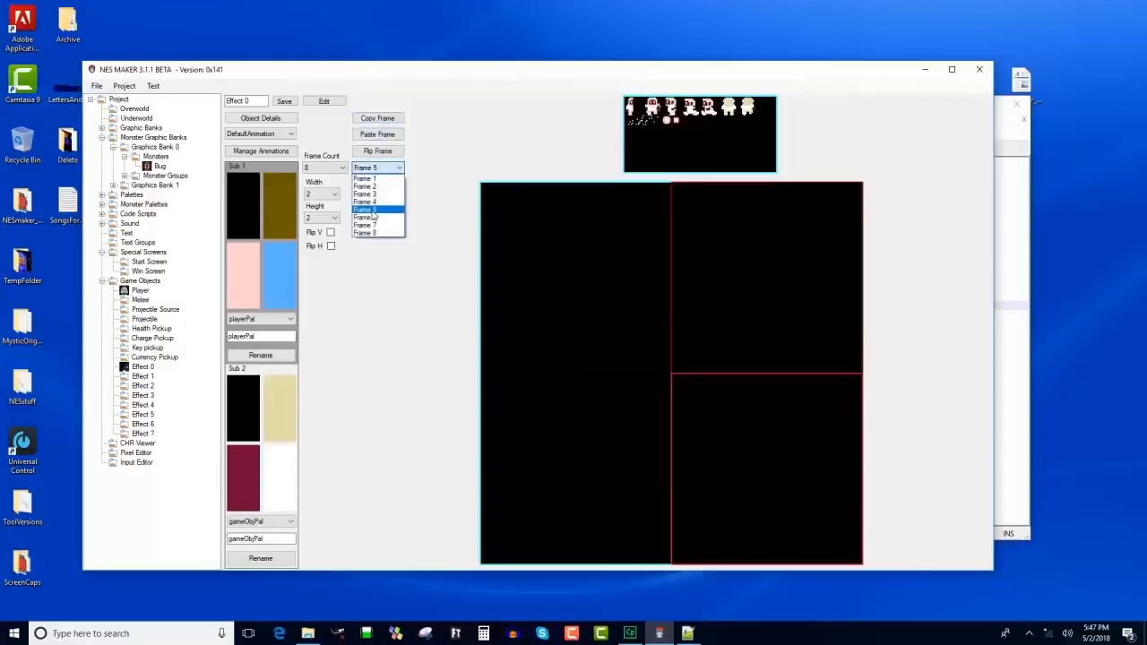
{"action": "left_click", "coordinate": [373, 219]}
{"action": "left_click", "coordinate": [378, 133]}
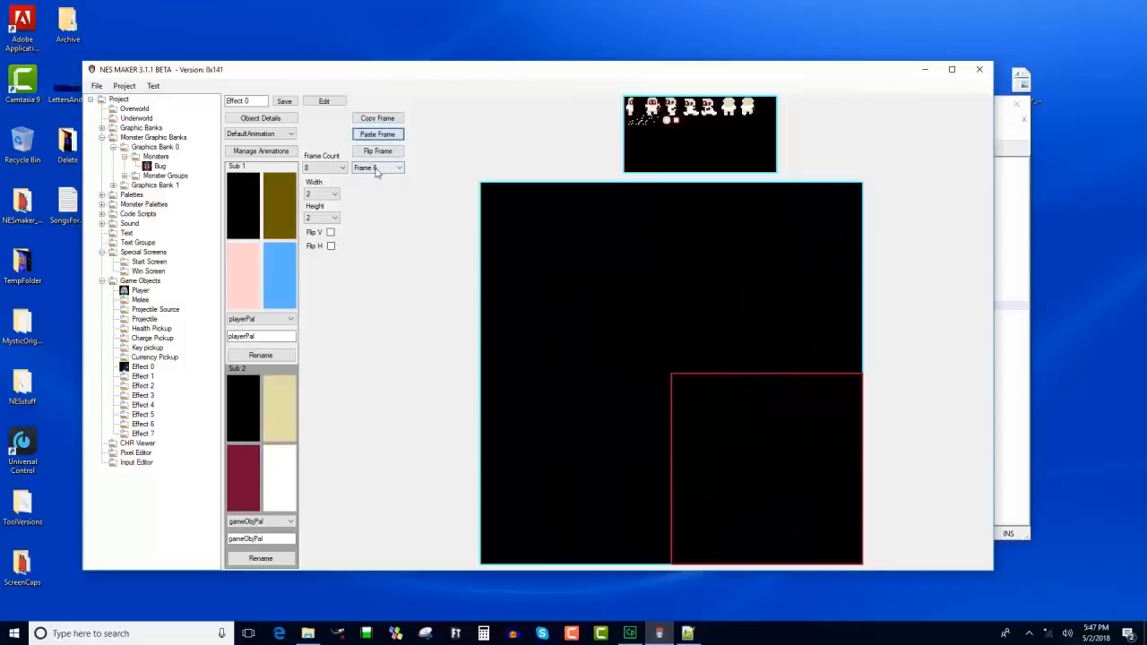
{"action": "left_click", "coordinate": [377, 167]}
{"action": "left_click", "coordinate": [372, 225]}
{"action": "left_click", "coordinate": [377, 133]}
{"action": "left_click", "coordinate": [378, 168]}
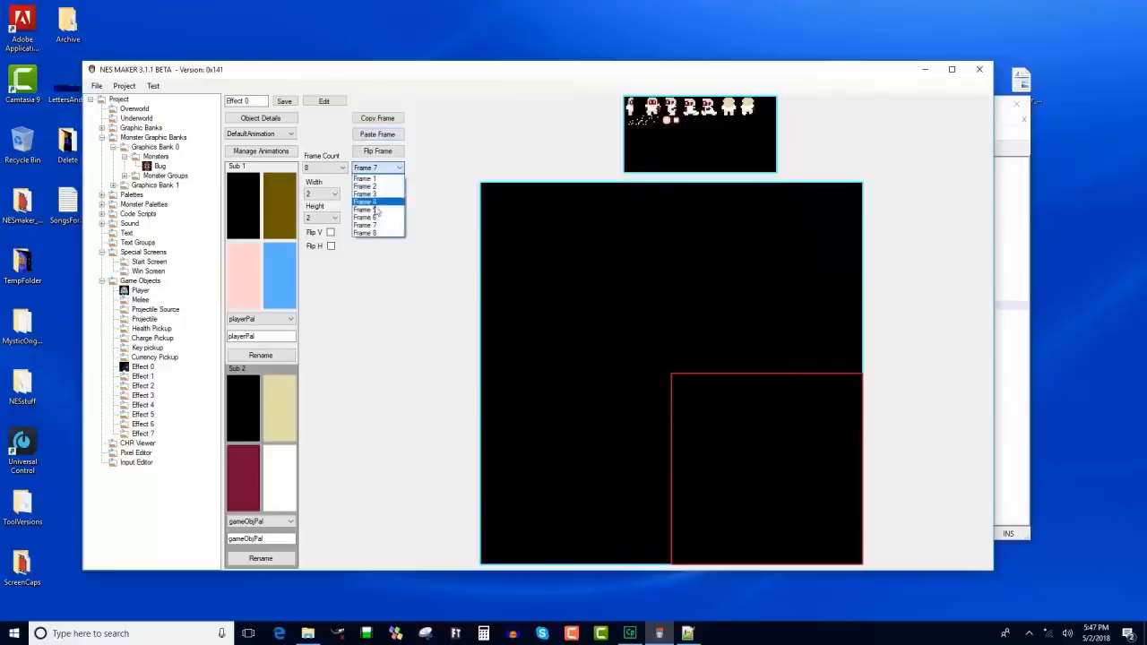
{"action": "left_click", "coordinate": [375, 233]}
{"action": "left_click", "coordinate": [377, 134]}
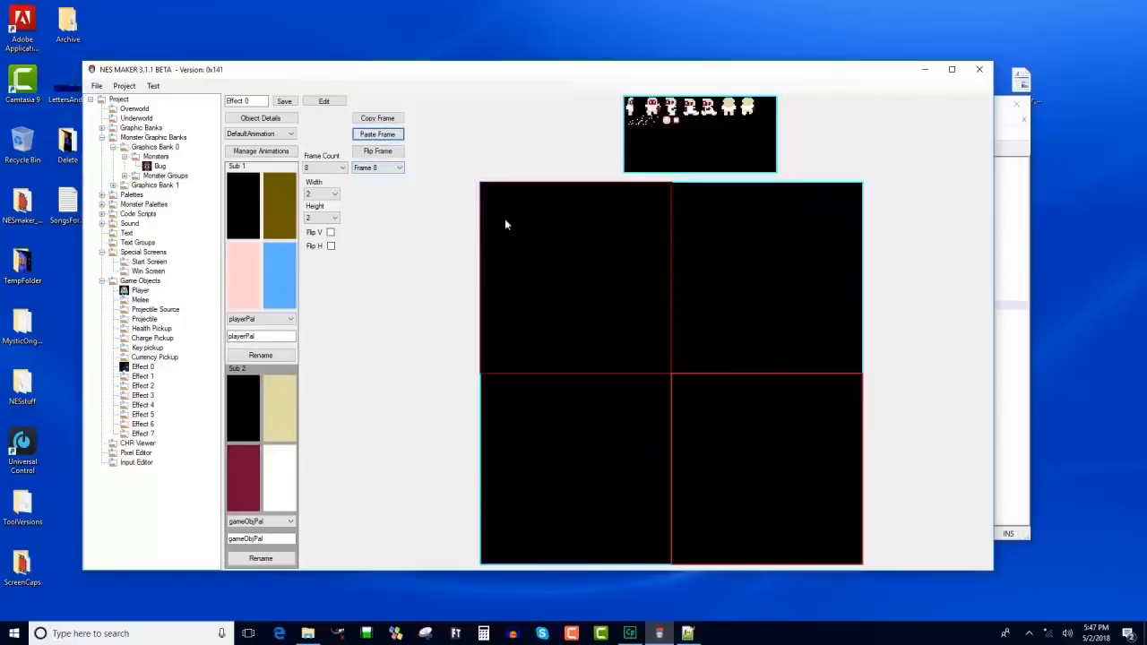
Rename Effect 0 as PlayerDeath and save it.
{"action": "left_click_drag", "start_coordinate": [266, 99], "coordinate": [53, 76]}
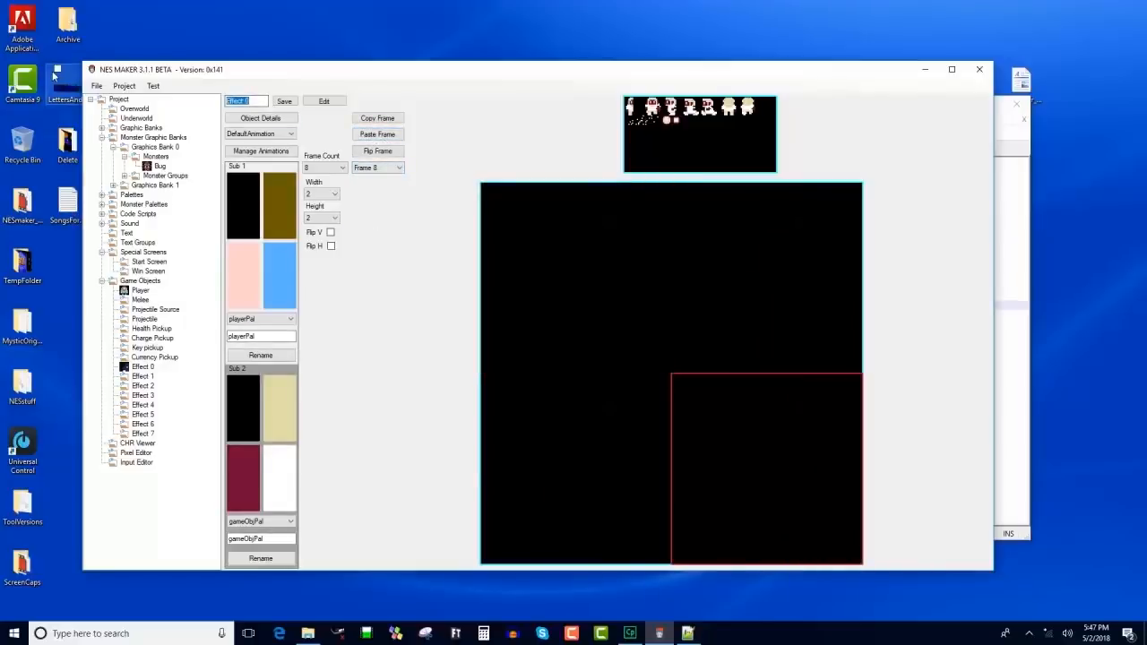
{"action": "type", "text": "Fla"}
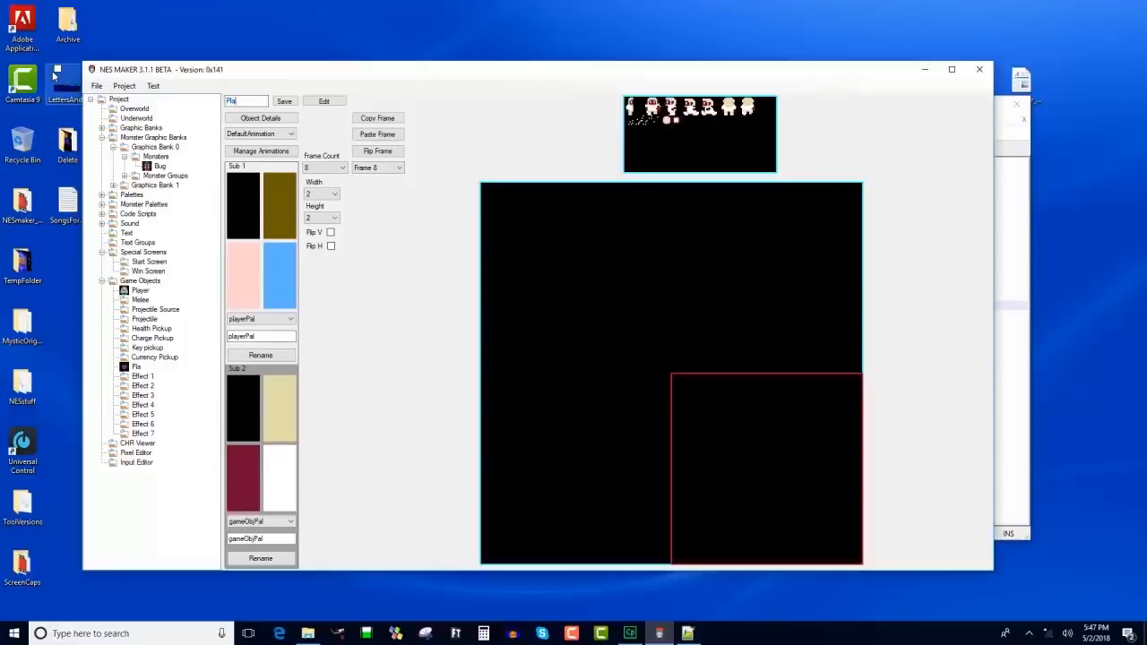
{"action": "type", "text": "yerDeath"}
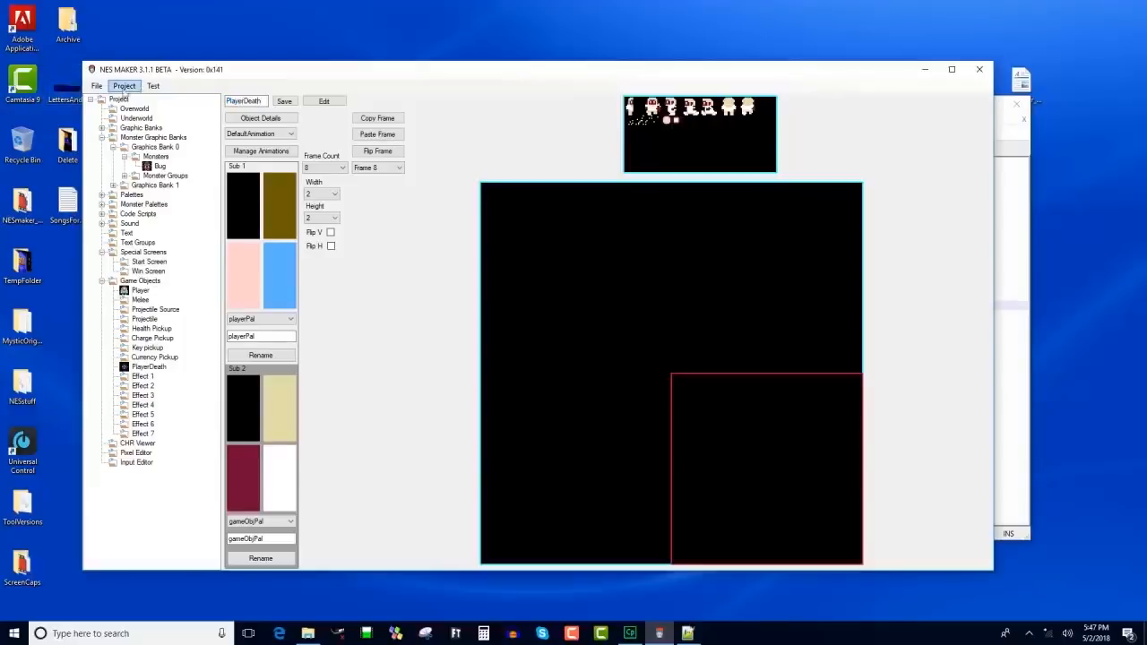
{"action": "left_click", "coordinate": [285, 100]}
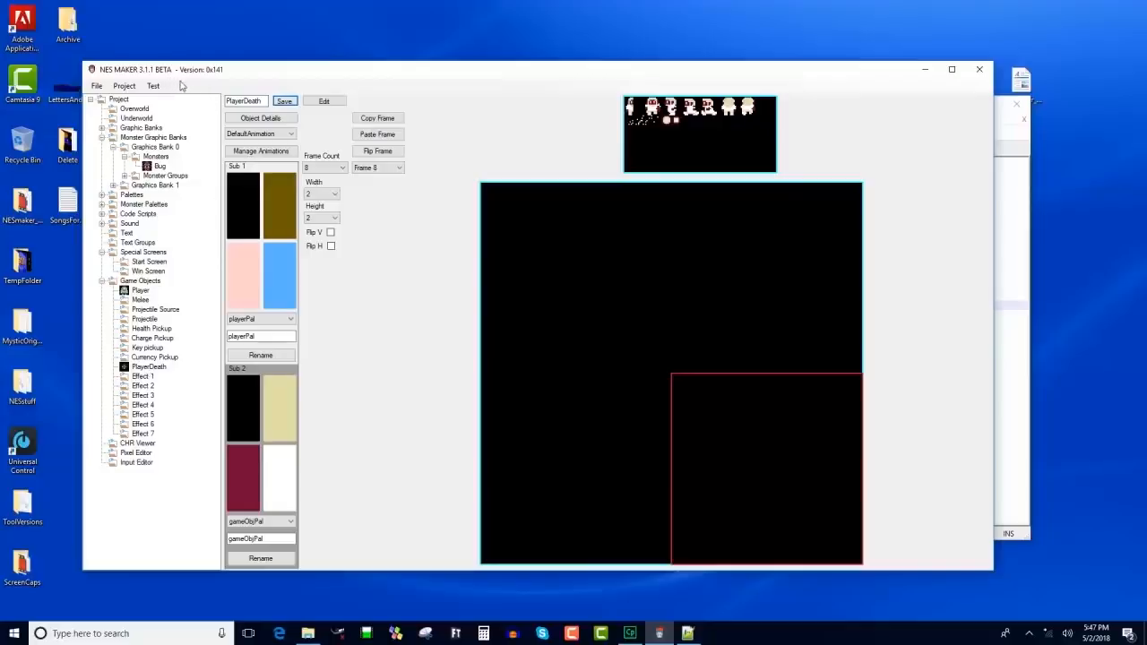
In PlayerDeath's object details, set action step 0's animation speed to 4 and its End Animation to Restart Game.
{"action": "left_click", "coordinate": [260, 151]}
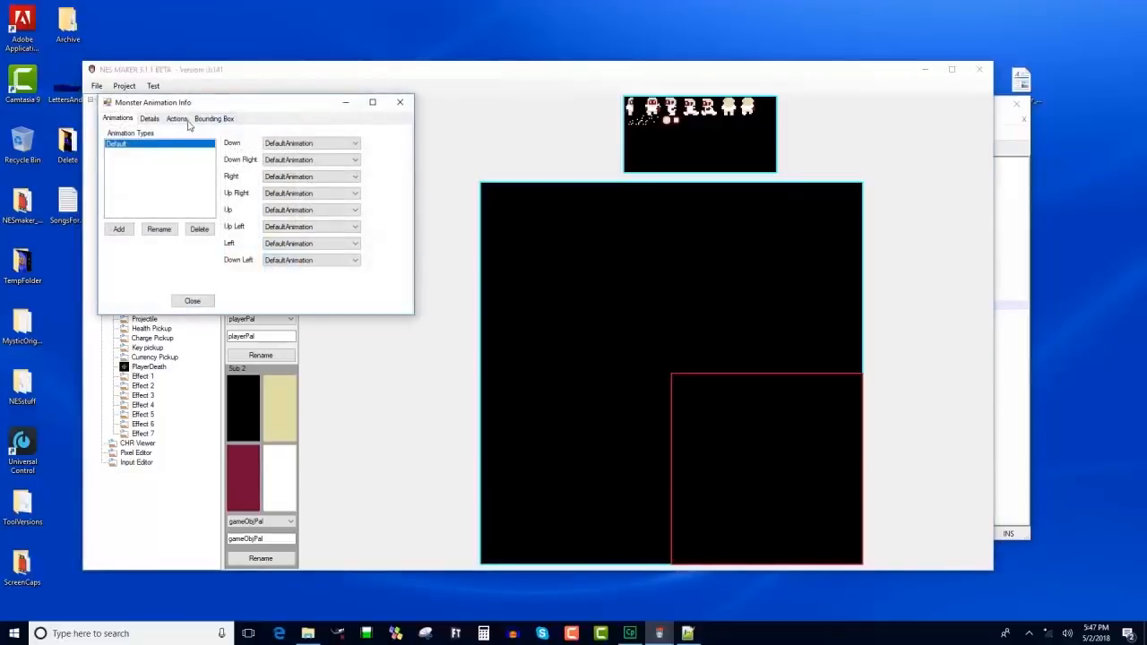
{"action": "left_click", "coordinate": [150, 119]}
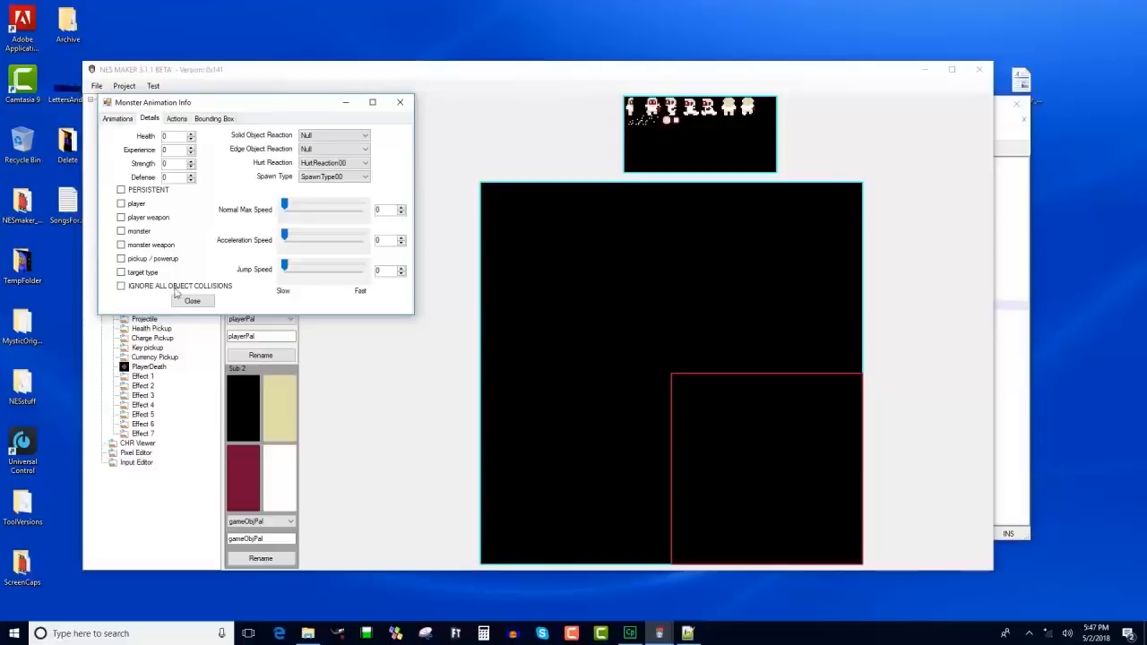
{"action": "left_click", "coordinate": [177, 119]}
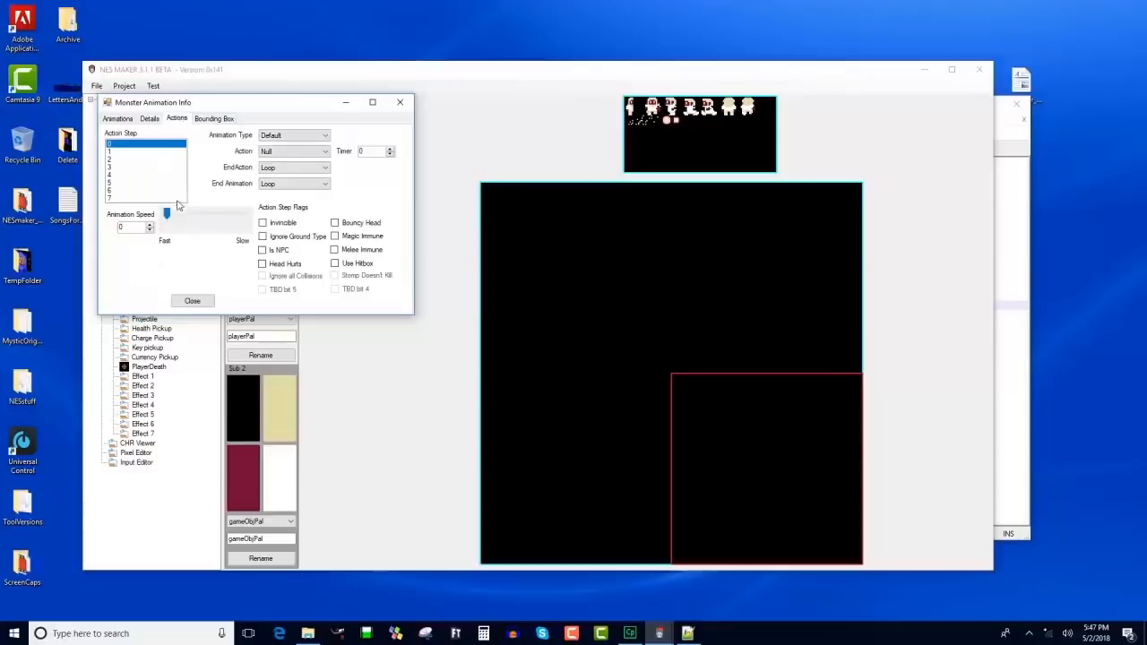
{"action": "left_click_drag", "start_coordinate": [167, 215], "coordinate": [185, 220]}
{"action": "left_click", "coordinate": [288, 184]}
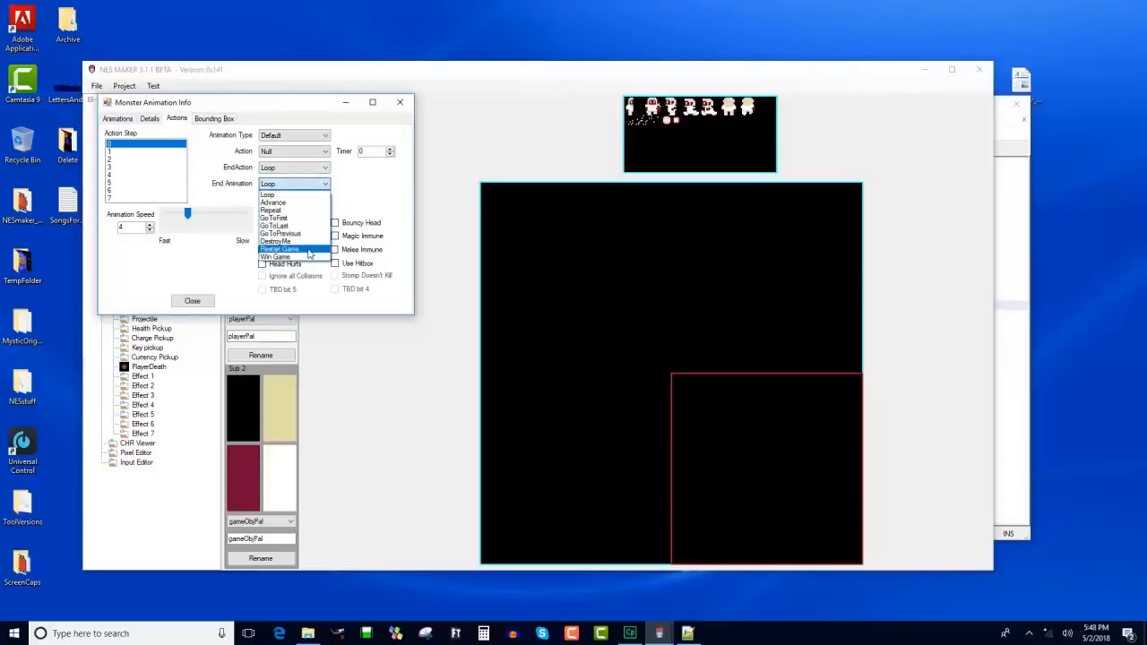
{"action": "left_click", "coordinate": [310, 251]}
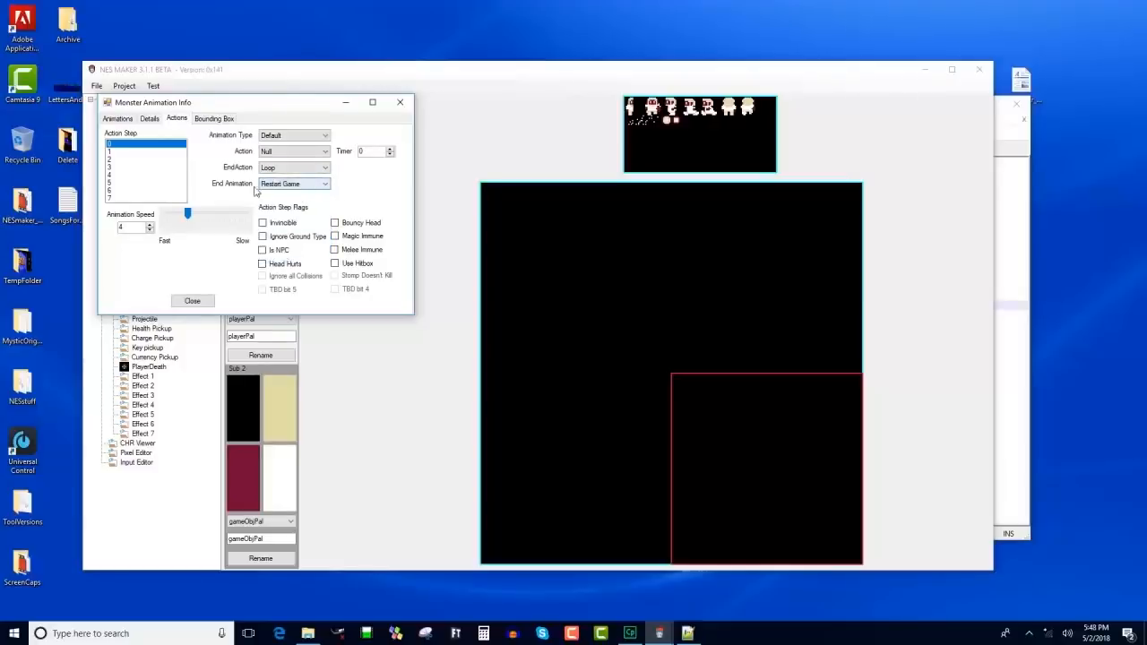
Draw PlayerDeath's bounding box around the burst, about 10 wide and 9 high from left 3, top 4, and close its details.
{"action": "left_click", "coordinate": [215, 119]}
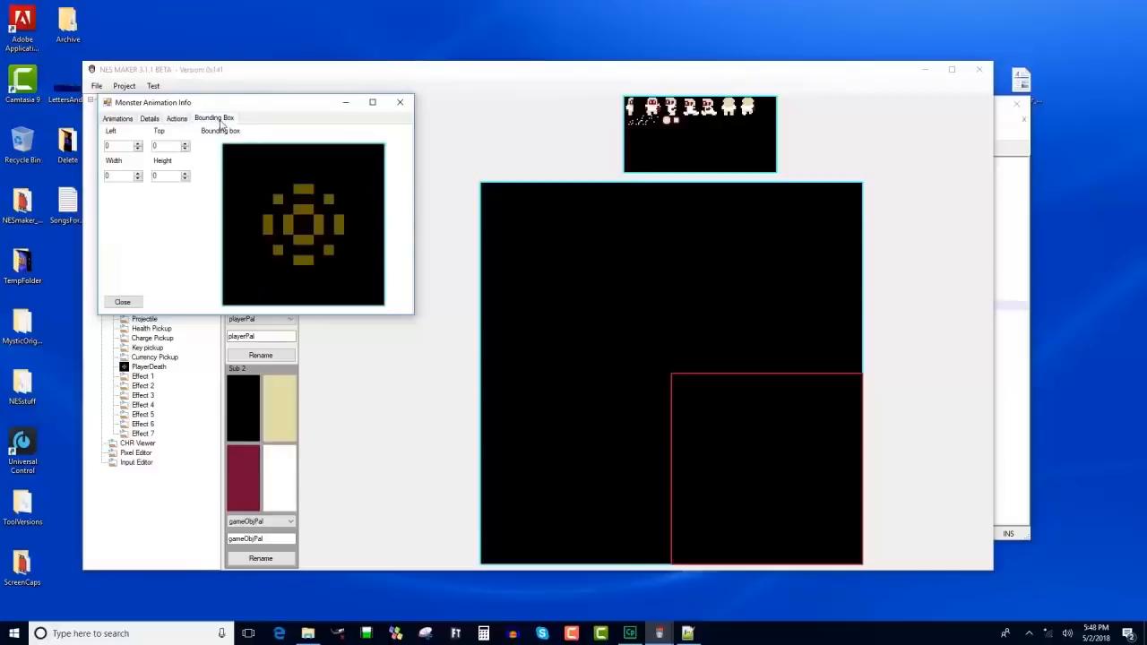
{"action": "left_click_drag", "start_coordinate": [261, 188], "coordinate": [354, 278]}
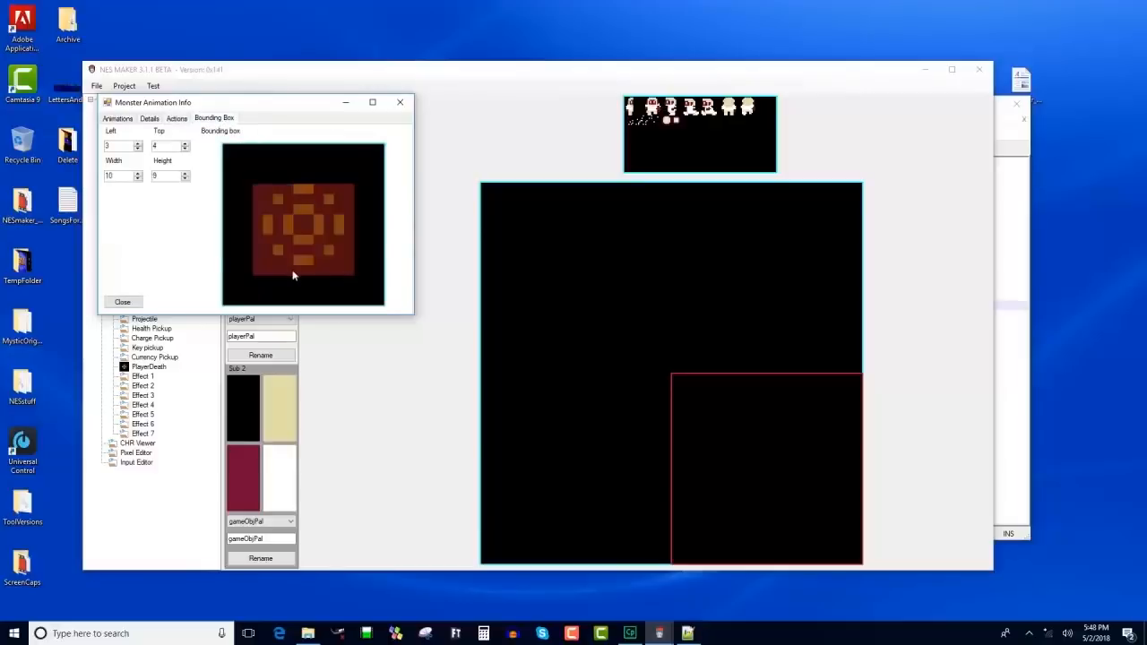
{"action": "left_click", "coordinate": [134, 307]}
Export and test the game, start it, walk the player into a Bug to check the death effect, and close the emulator.
{"action": "left_click", "coordinate": [153, 86]}
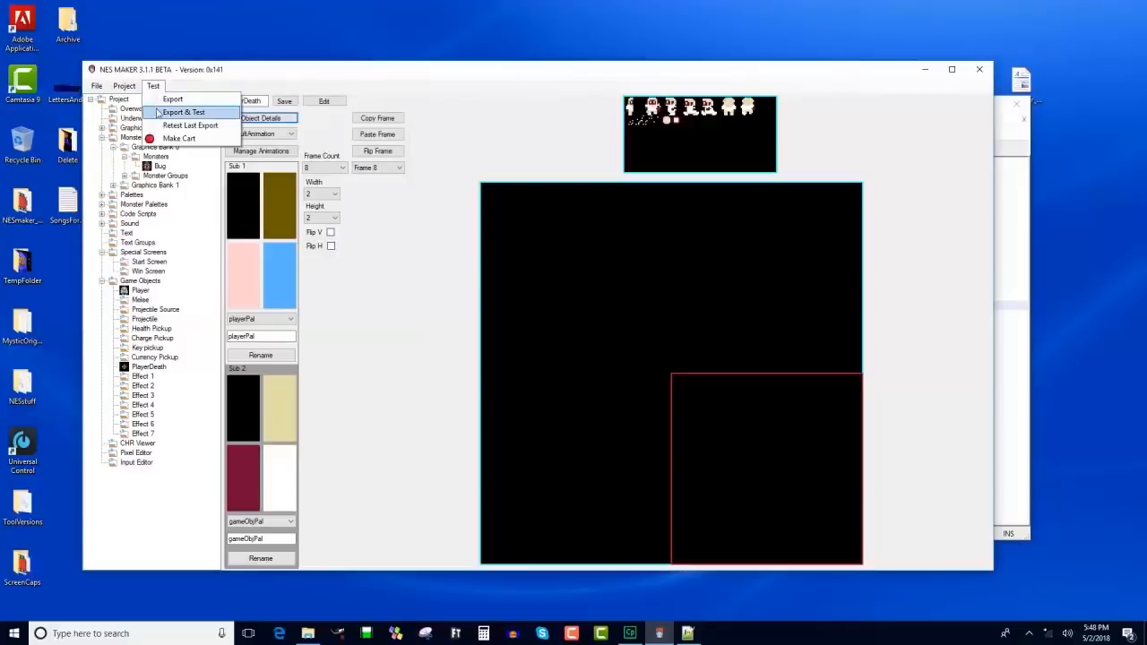
{"action": "left_click", "coordinate": [157, 115]}
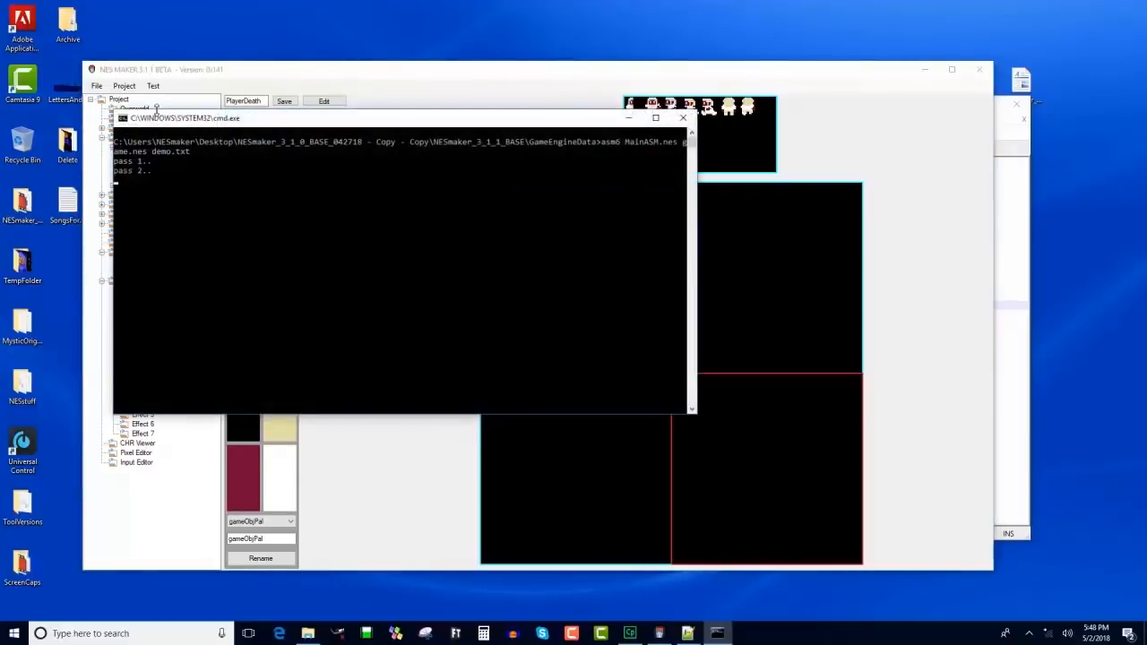
{"action": "key", "text": "Return"}
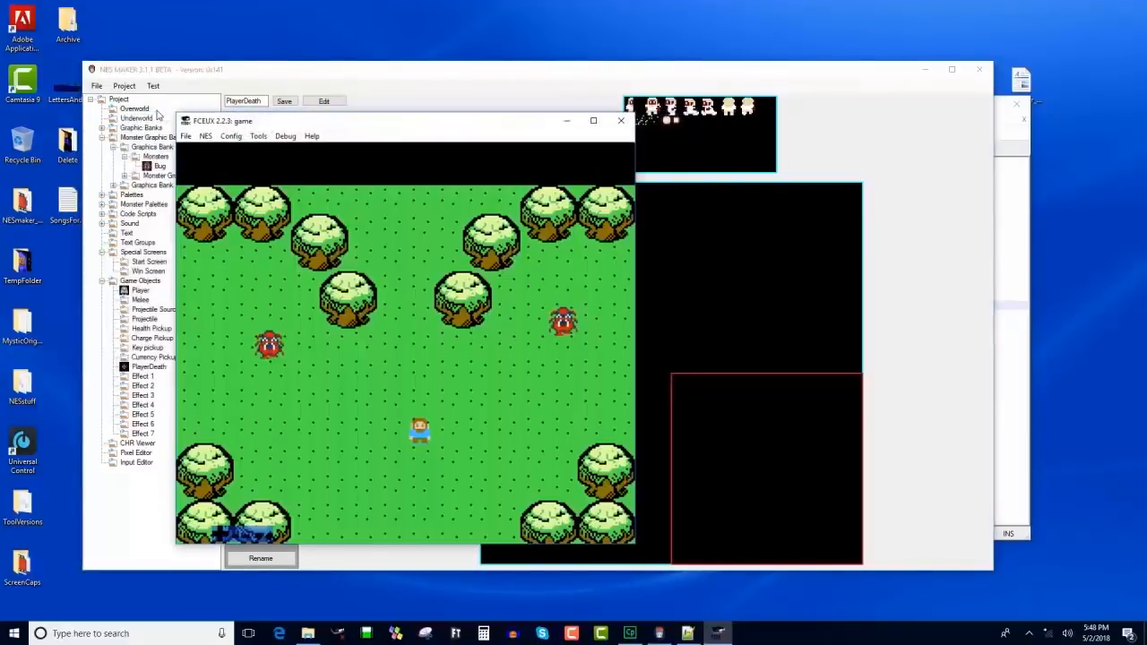
{"action": "key", "text": "Right"}
{"action": "key", "text": "Up"}
{"action": "key", "text": "Right"}
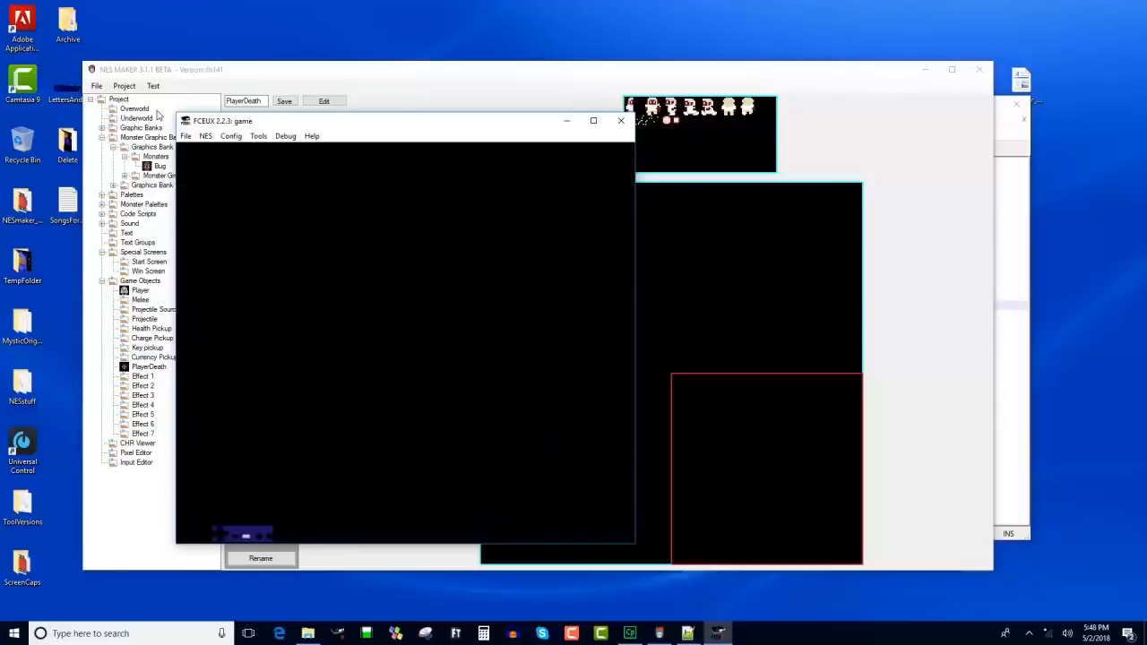
{"action": "left_click", "coordinate": [625, 121]}
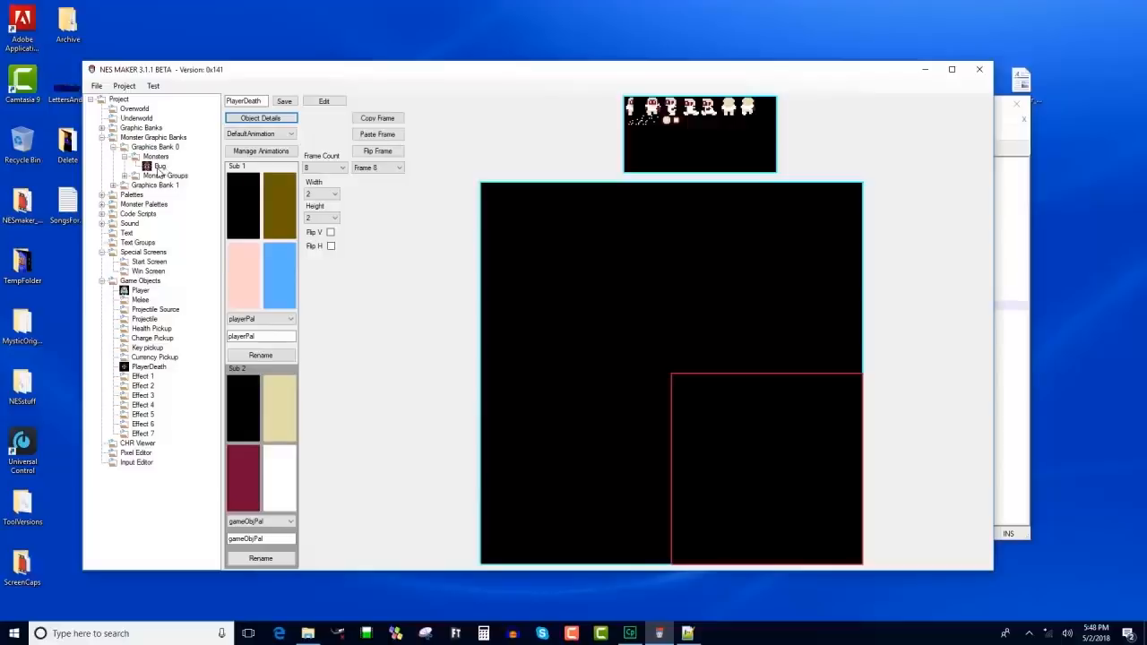
In the Bug monster's object details, set action step 0's EndAction to Advance and its timer to 3.
{"action": "left_click", "coordinate": [161, 167]}
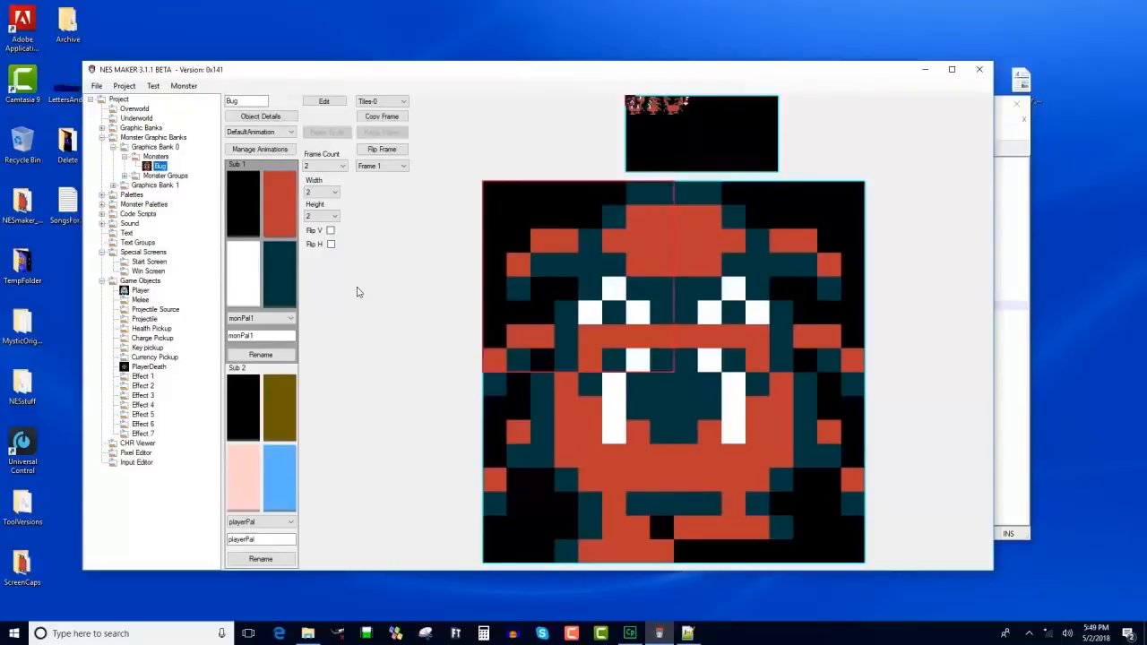
{"action": "left_click", "coordinate": [278, 117]}
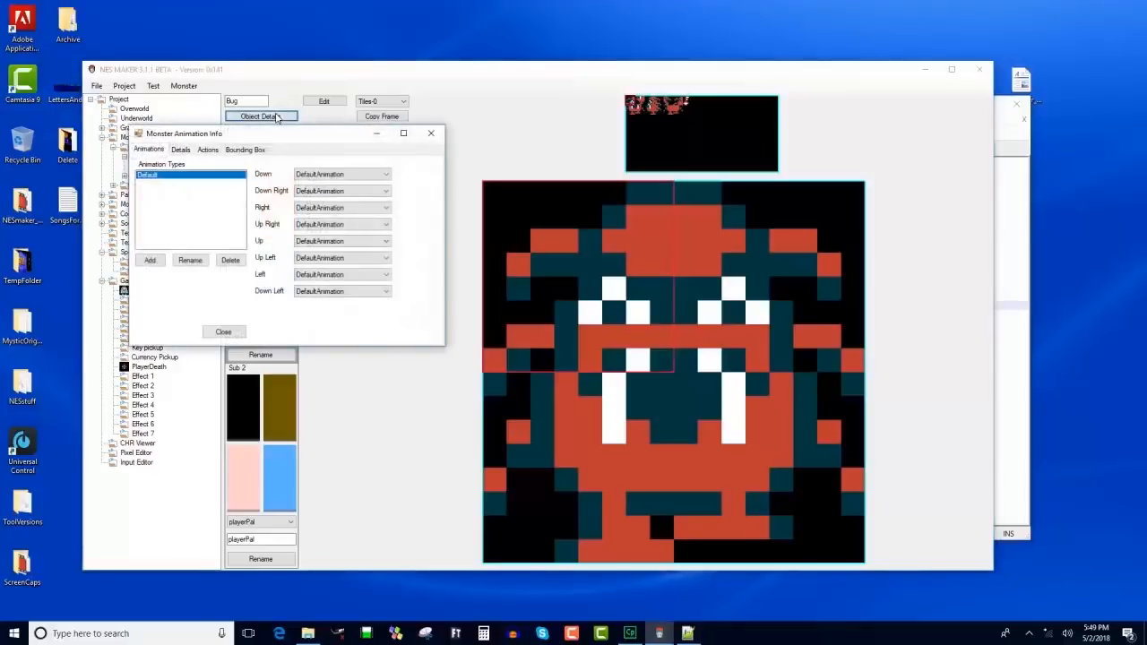
{"action": "left_click", "coordinate": [184, 150]}
{"action": "left_click", "coordinate": [207, 150]}
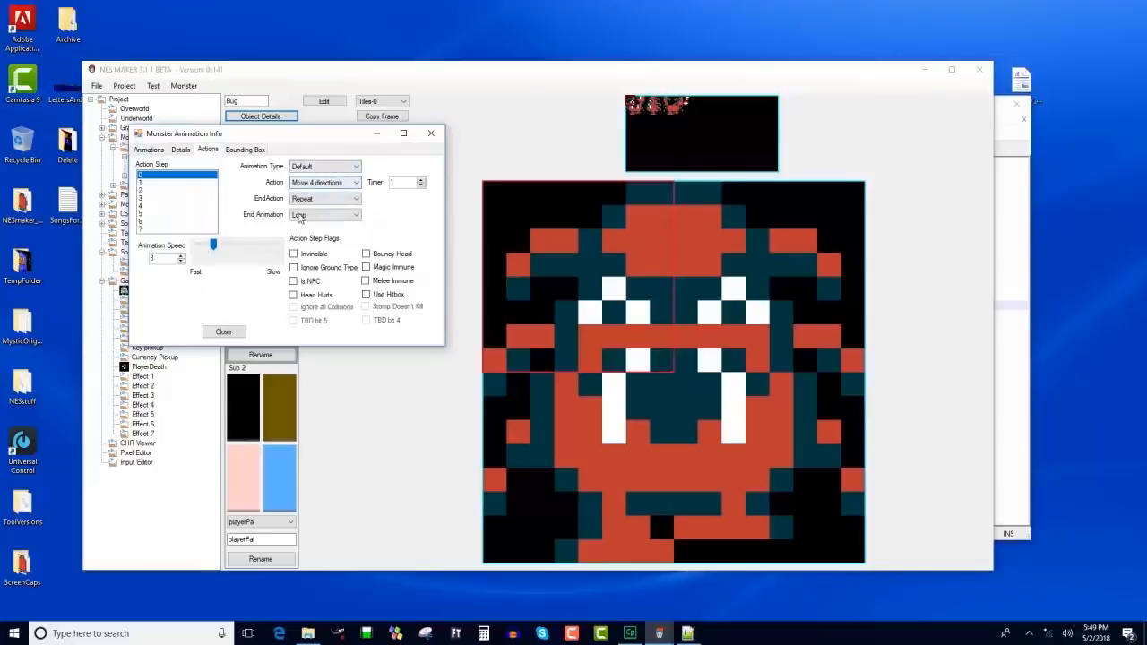
{"action": "left_click", "coordinate": [334, 198]}
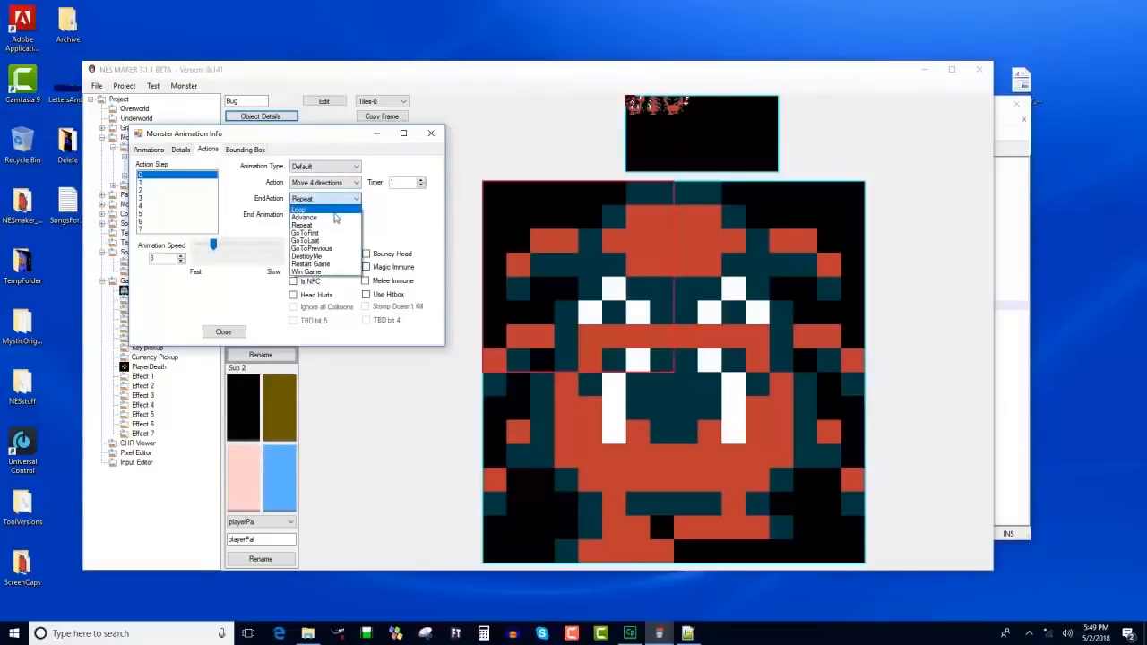
{"action": "left_click", "coordinate": [335, 217]}
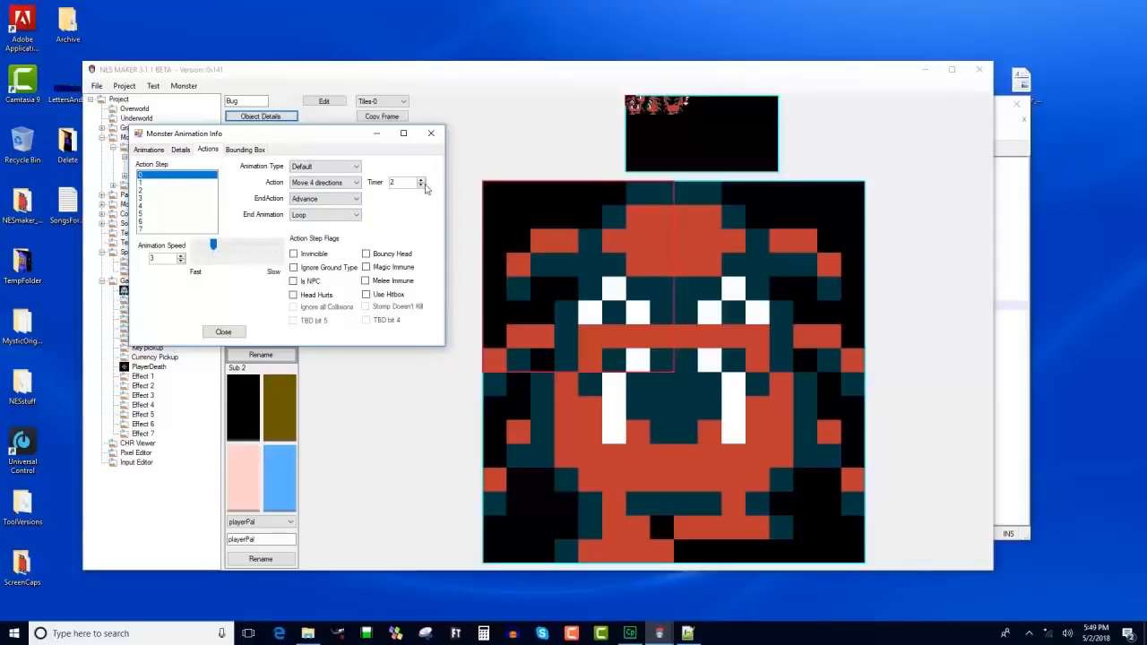
{"action": "left_click", "coordinate": [421, 186]}
{"action": "left_click", "coordinate": [421, 187]}
Set the Bug's action step 1 to Stop Moving with timer 1 and EndAction Advance.
{"action": "left_click", "coordinate": [182, 182]}
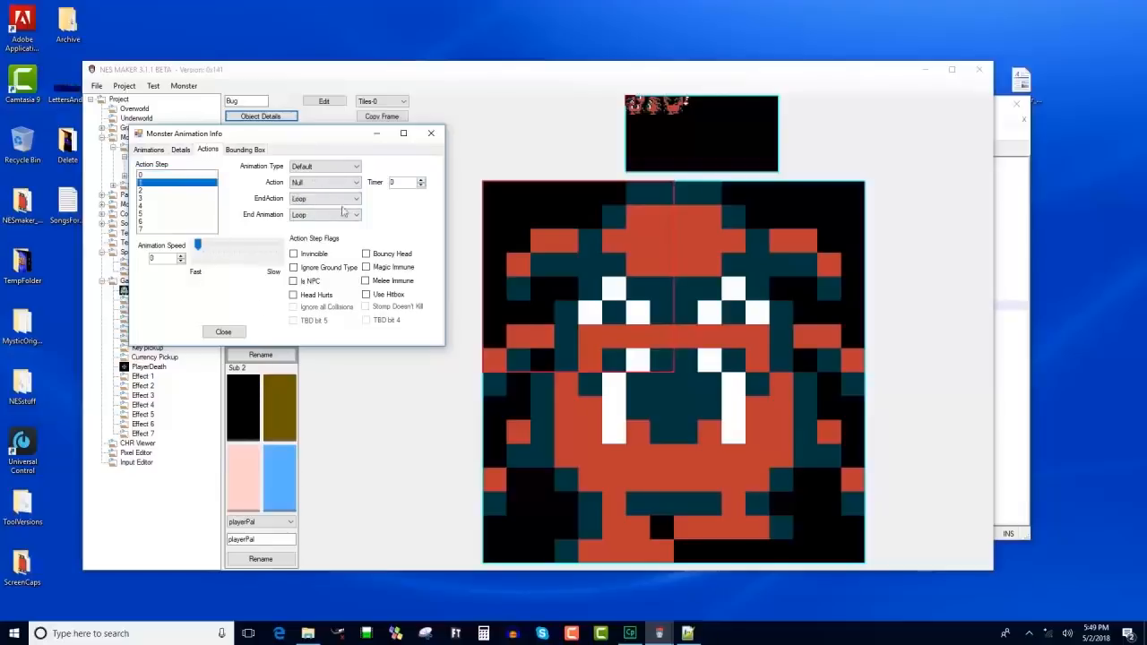
{"action": "left_click", "coordinate": [303, 185]}
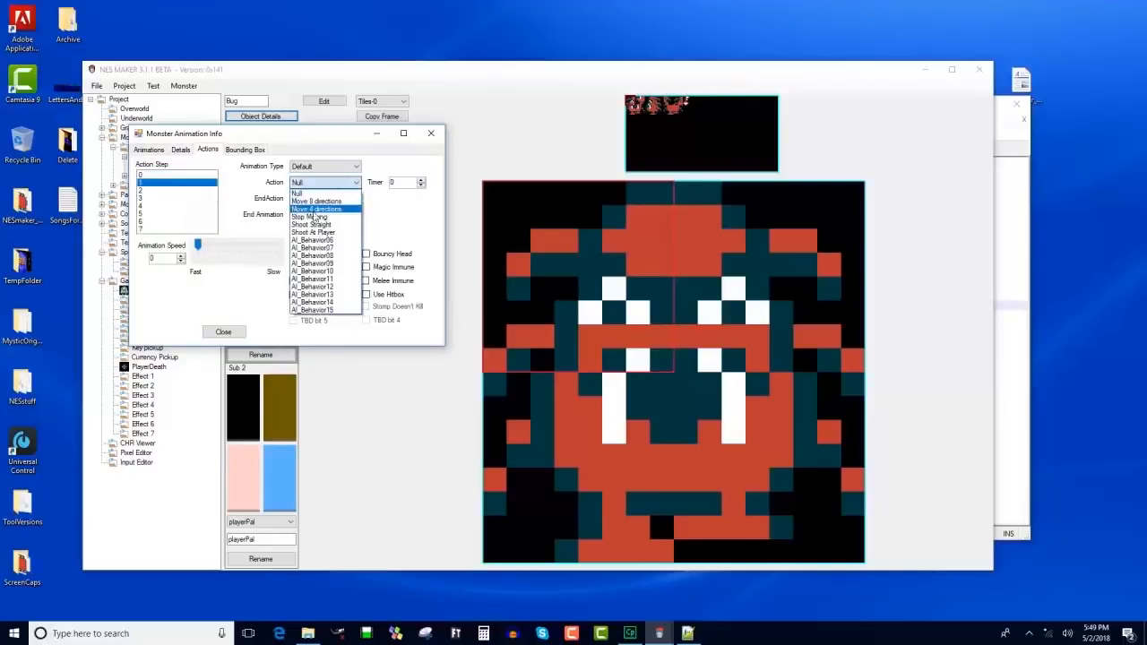
{"action": "left_click", "coordinate": [320, 218]}
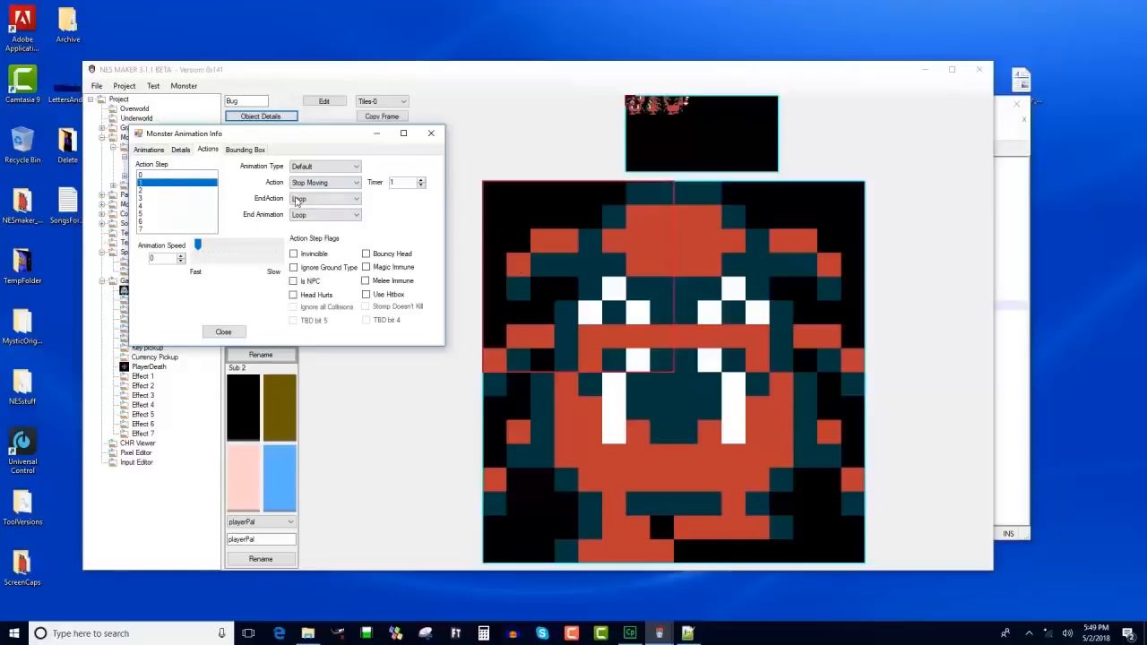
{"action": "left_click", "coordinate": [298, 200]}
{"action": "left_click", "coordinate": [305, 216]}
Set the Bug's action step 2 to Shoot Straight with timer 1 and EndAction GoToFirst.
{"action": "left_click", "coordinate": [177, 191]}
{"action": "left_click", "coordinate": [310, 184]}
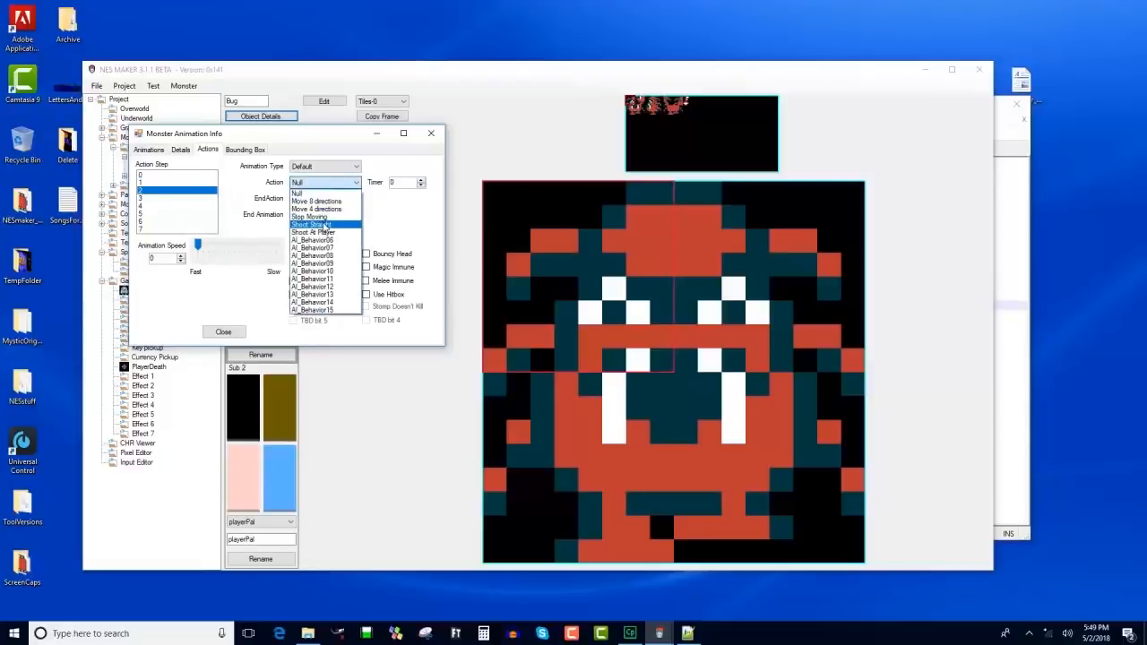
{"action": "left_click", "coordinate": [323, 224]}
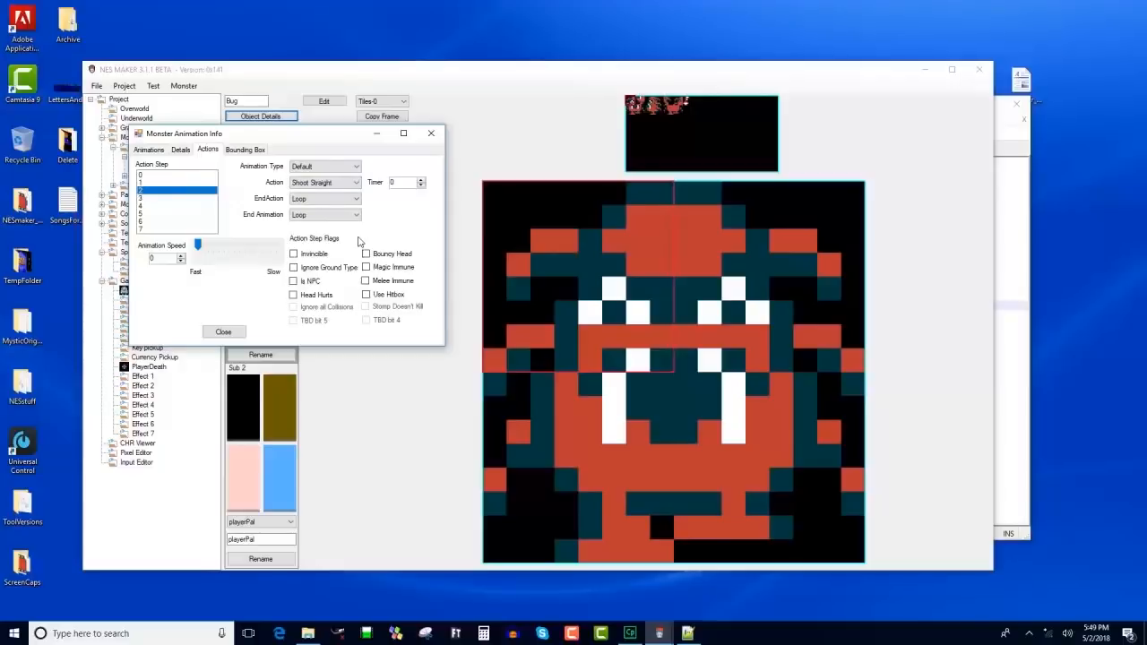
{"action": "left_click", "coordinate": [405, 181]}
{"action": "left_click", "coordinate": [420, 179]}
{"action": "left_click", "coordinate": [333, 199]}
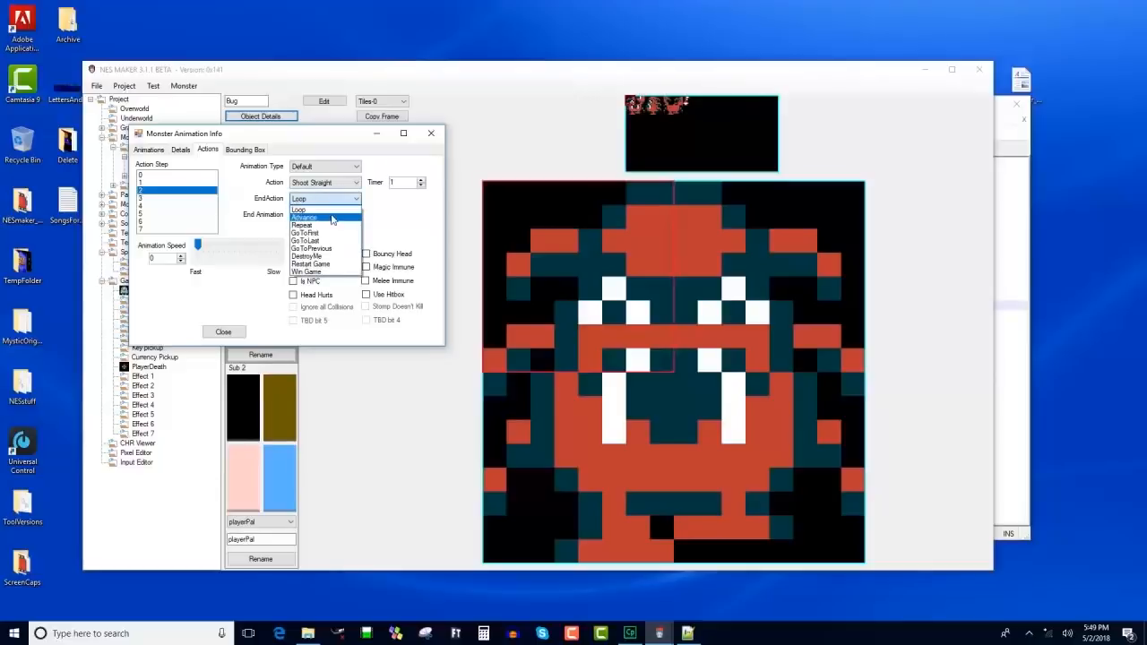
{"action": "left_click", "coordinate": [335, 236]}
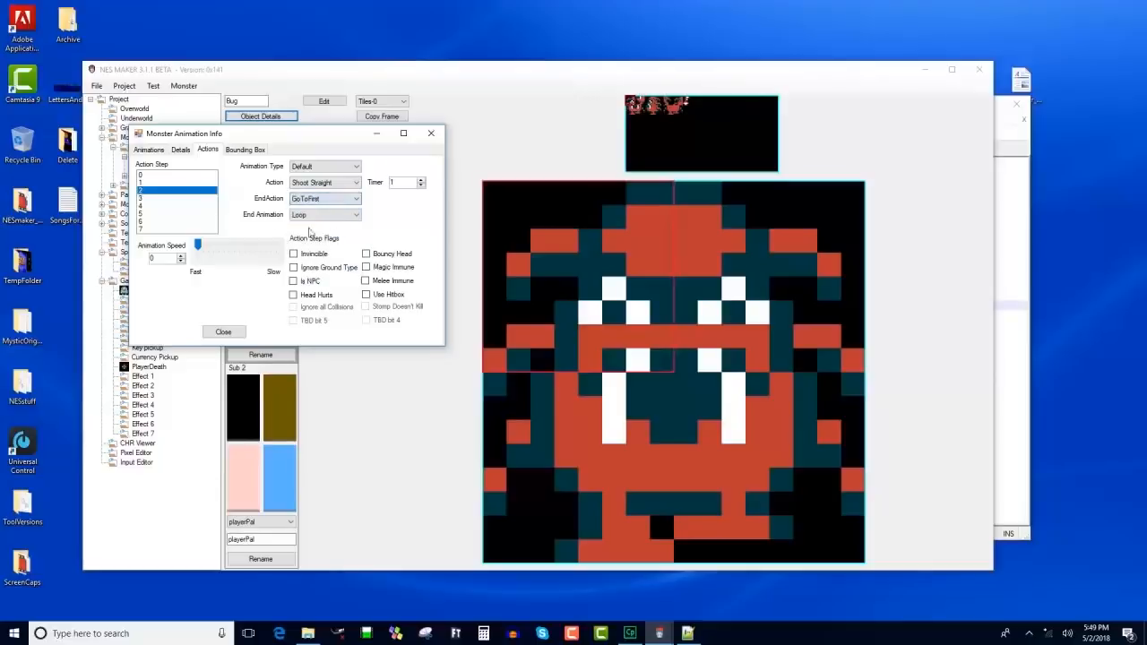
Review the Bug's action steps 0, 1 and 2 in sequence to check their actions, timers and end actions.
{"action": "left_click", "coordinate": [189, 175]}
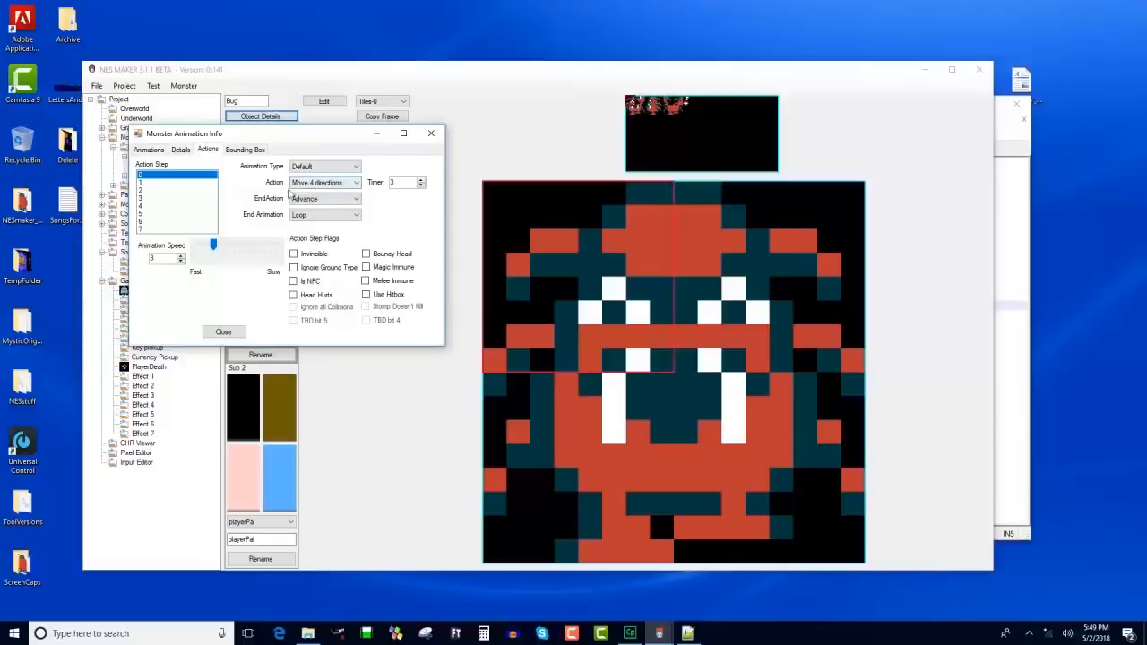
{"action": "left_click", "coordinate": [213, 186]}
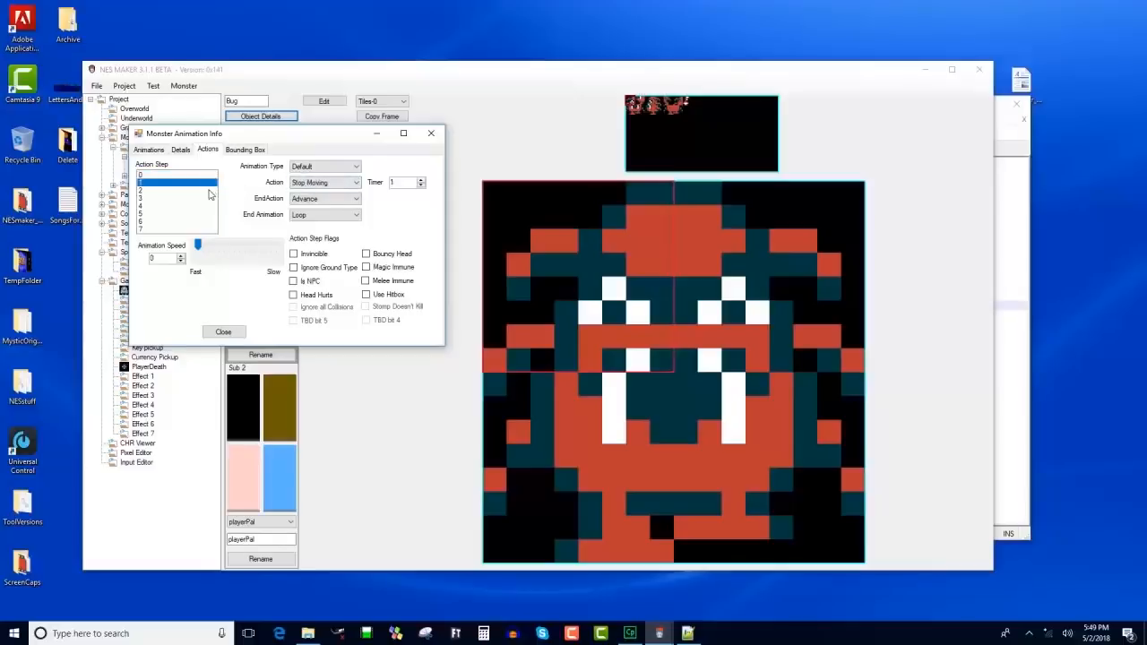
{"action": "left_click", "coordinate": [209, 193]}
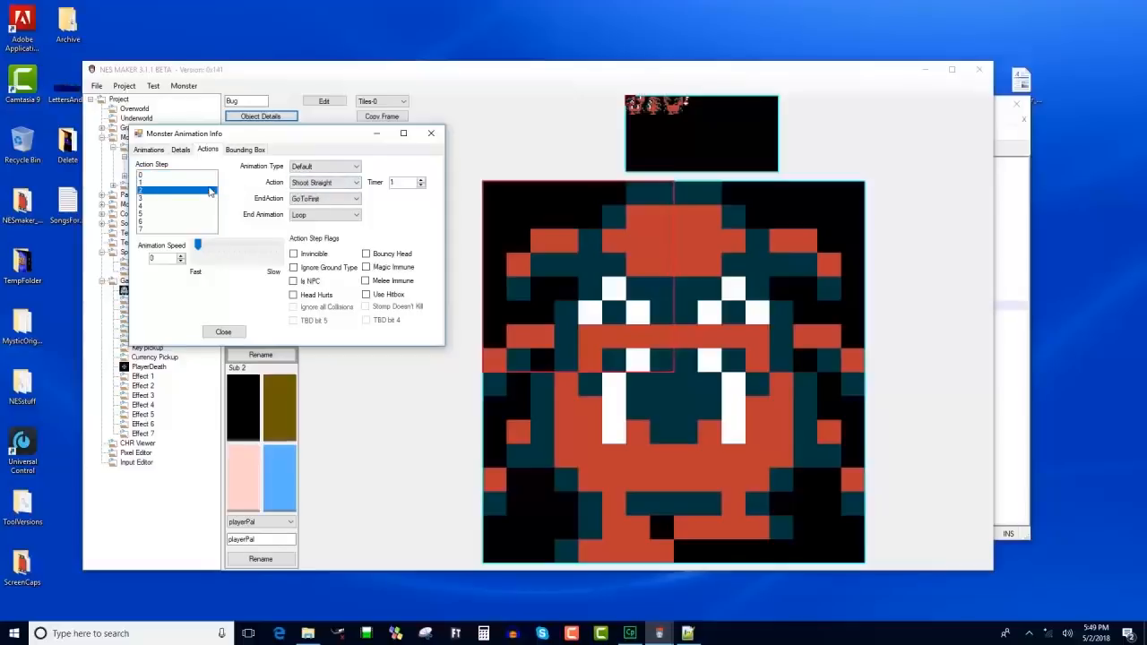
{"action": "left_click", "coordinate": [190, 177]}
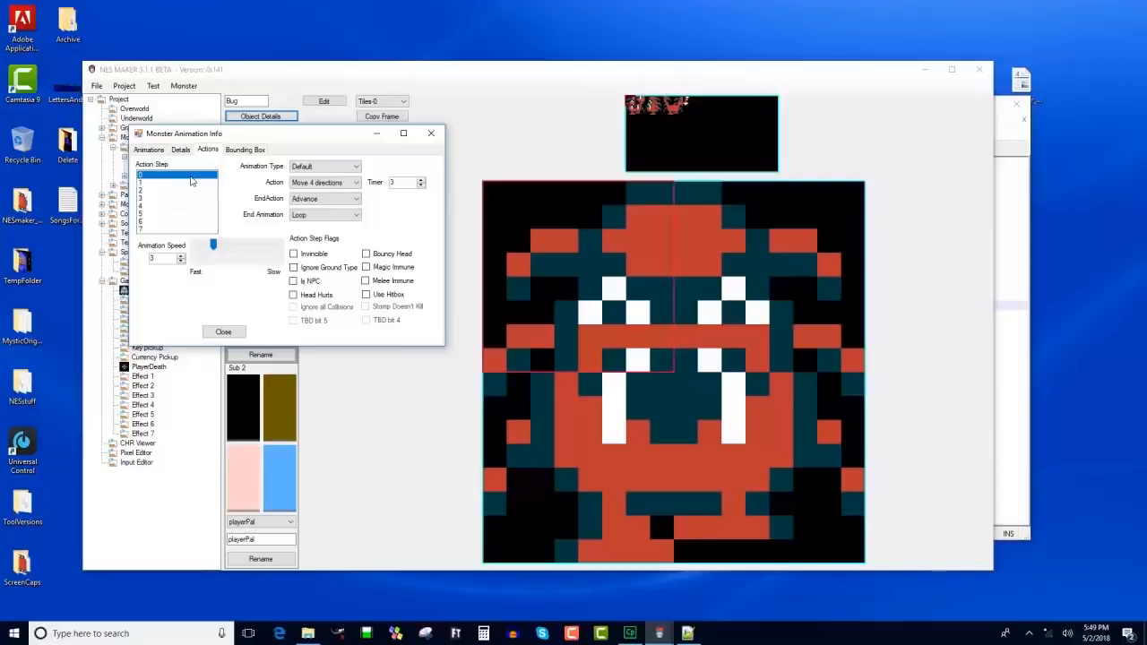
{"action": "left_click", "coordinate": [193, 185]}
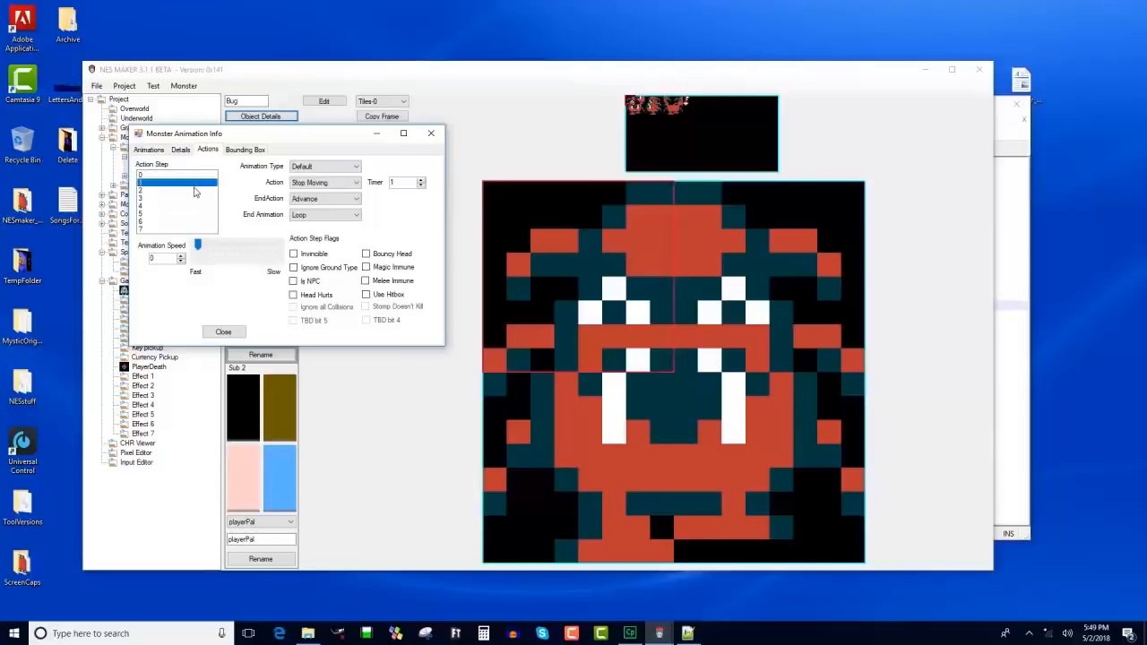
{"action": "left_click", "coordinate": [194, 192]}
{"action": "left_click", "coordinate": [196, 176]}
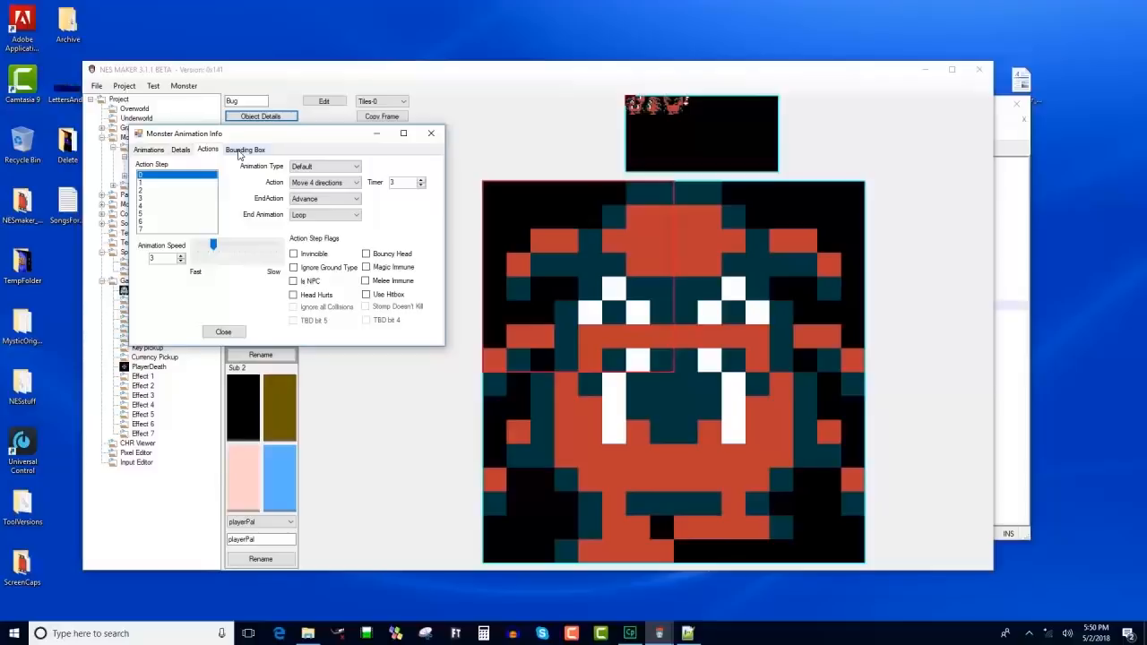
View AI_Action_04.asm in Notepad++, return to NES Maker and check the Shoot Straight choice on the Bug's action step 2.
{"action": "left_click", "coordinate": [687, 634]}
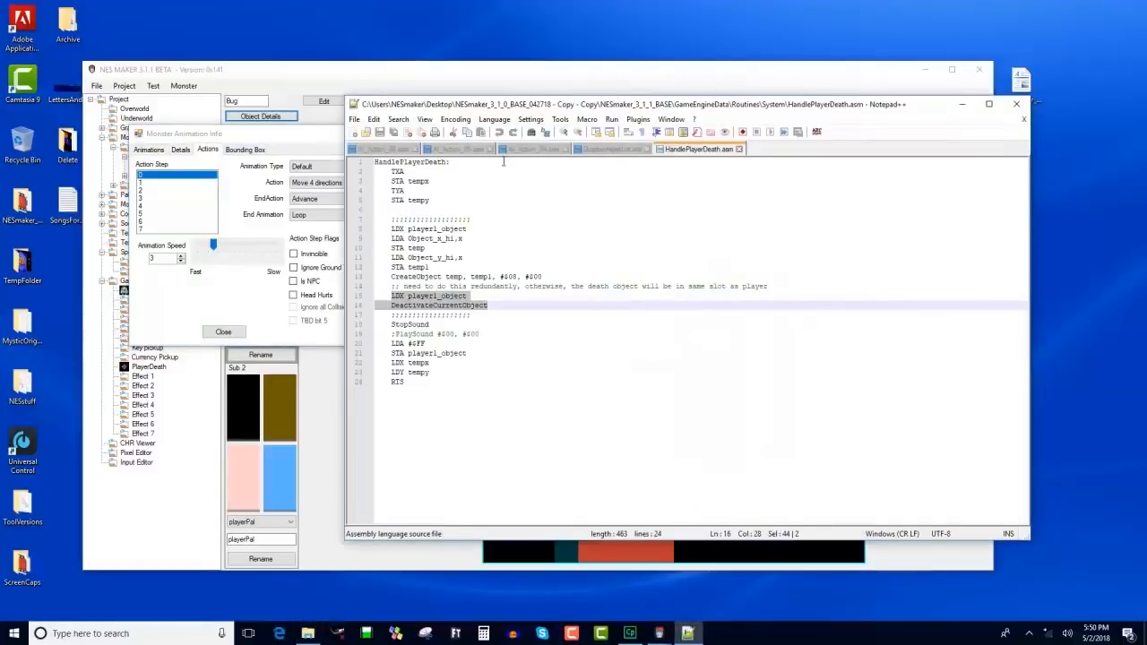
{"action": "left_click", "coordinate": [529, 150]}
{"action": "left_click", "coordinate": [365, 161]}
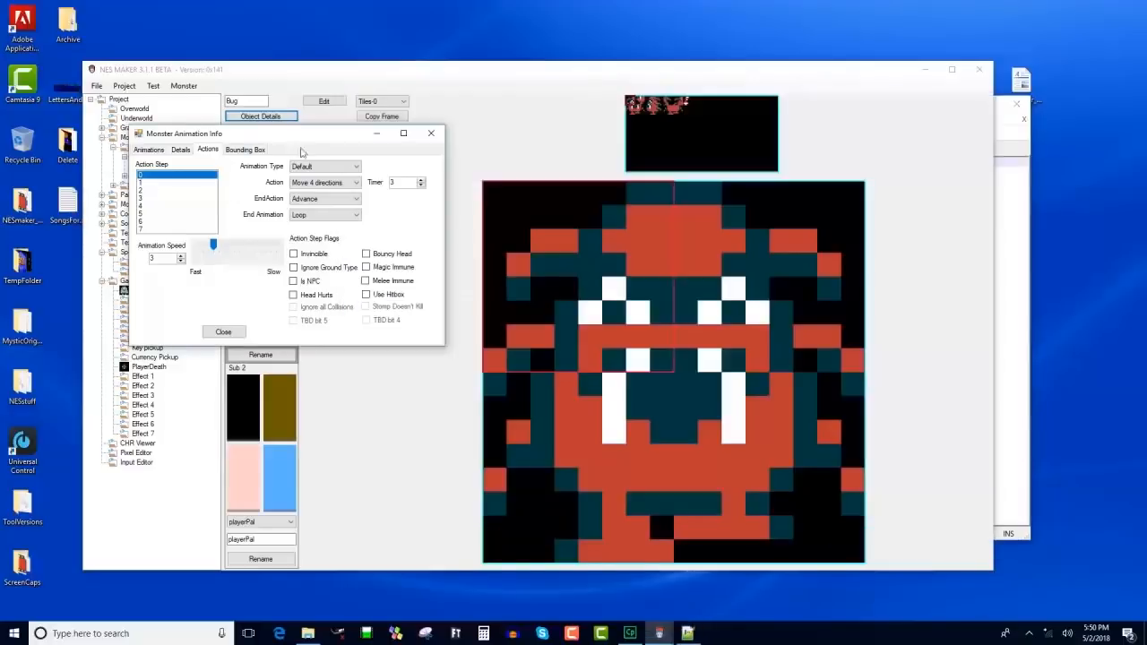
{"action": "left_click", "coordinate": [297, 140]}
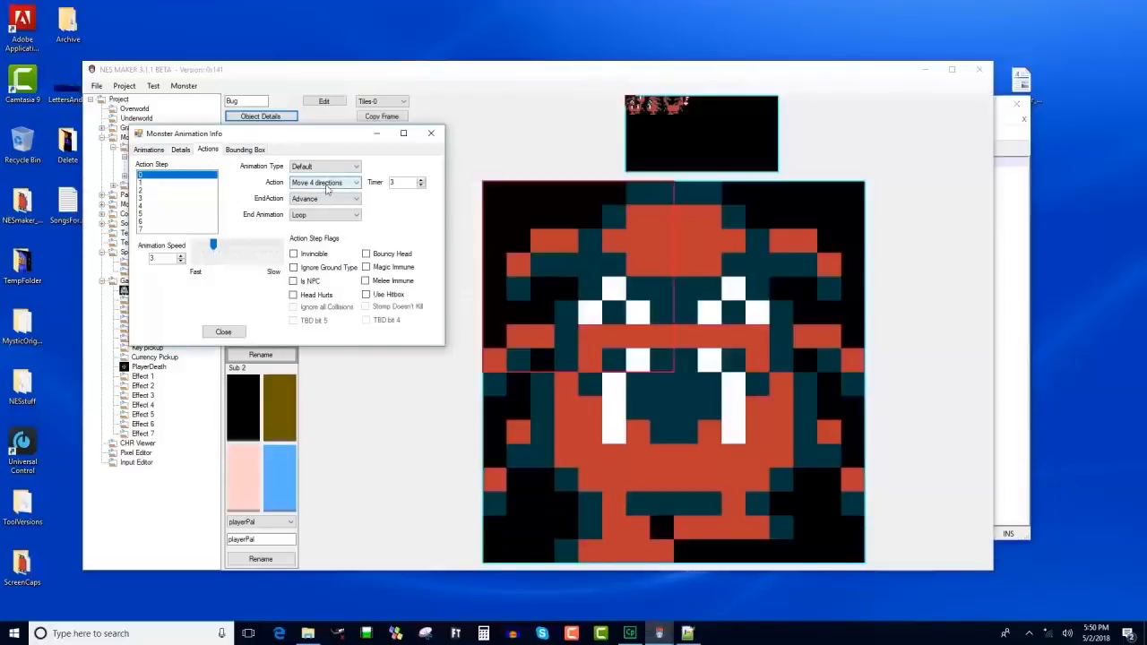
{"action": "left_click", "coordinate": [194, 191]}
{"action": "left_click", "coordinate": [321, 184]}
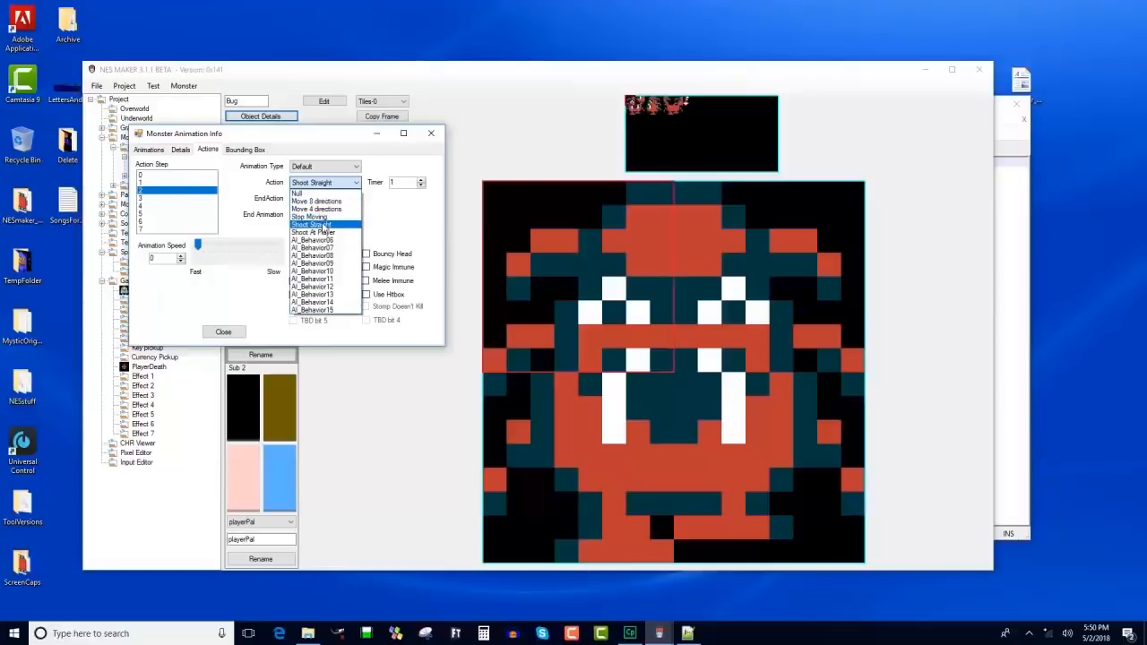
{"action": "left_click", "coordinate": [322, 225]}
In Notepad++, examine the position and CreateObject lines of AI_Action_04.asm and compare the object number with the one in HandlePlayerDeath.asm.
{"action": "left_click", "coordinate": [687, 634]}
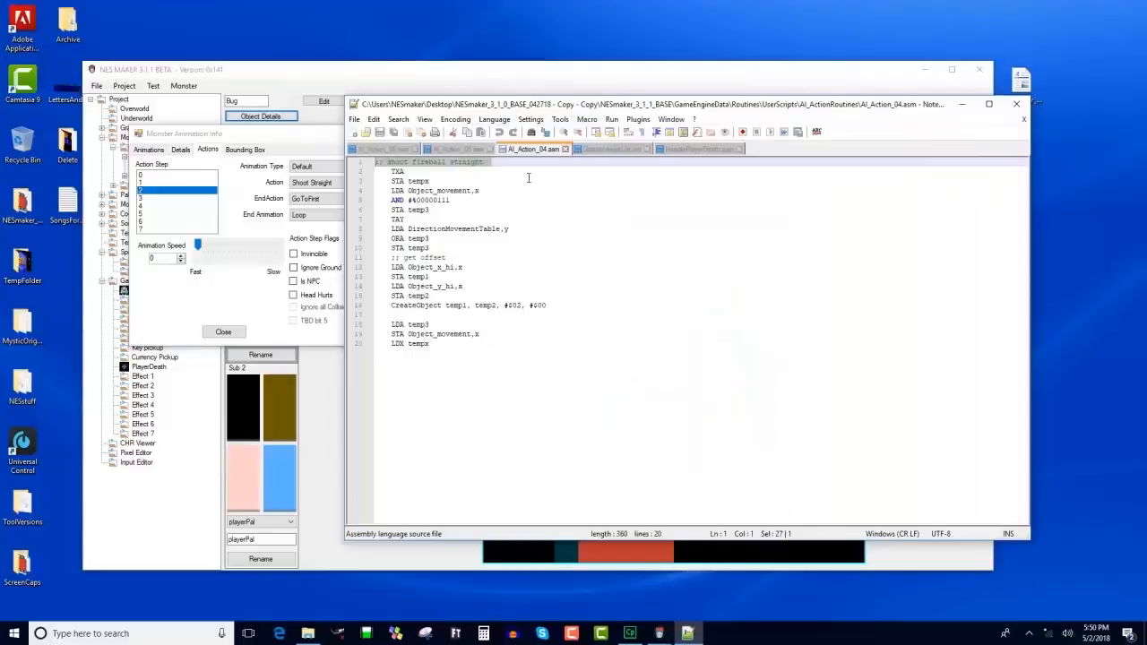
{"action": "left_click", "coordinate": [477, 295]}
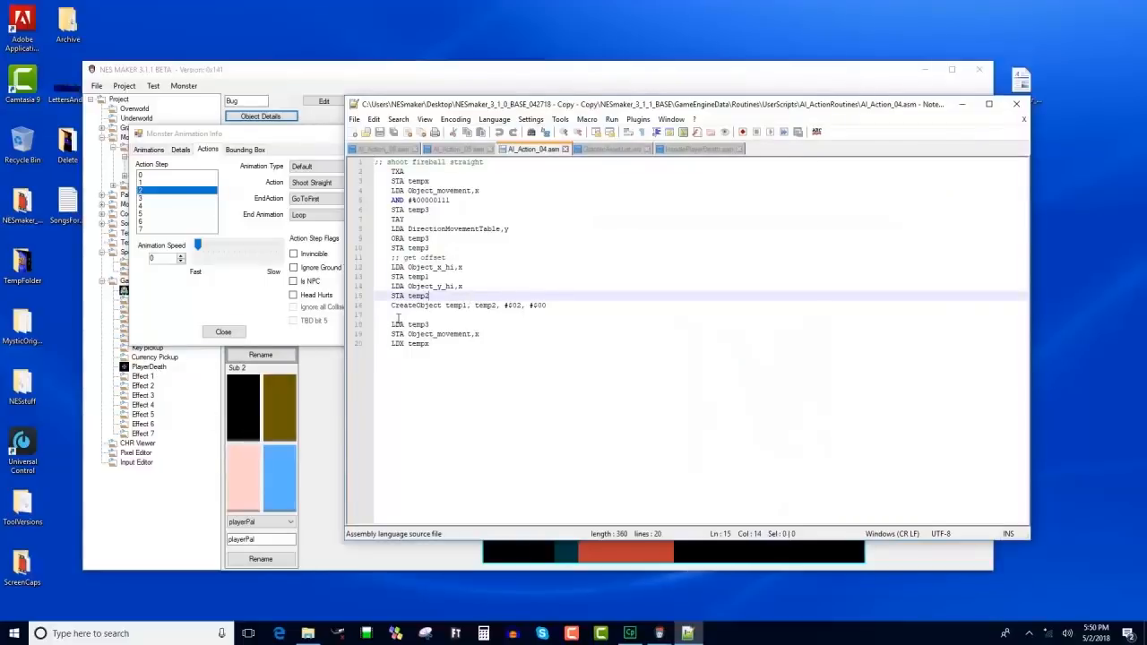
{"action": "left_click_drag", "start_coordinate": [434, 296], "coordinate": [352, 269]}
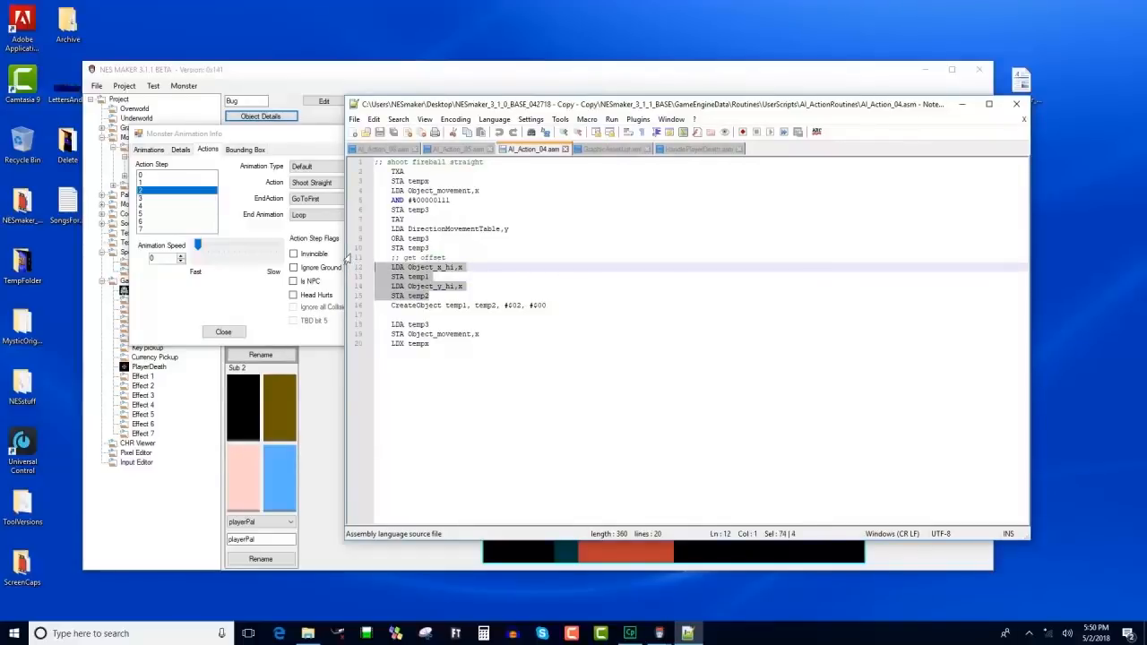
{"action": "left_click_drag", "start_coordinate": [391, 306], "coordinate": [497, 306]}
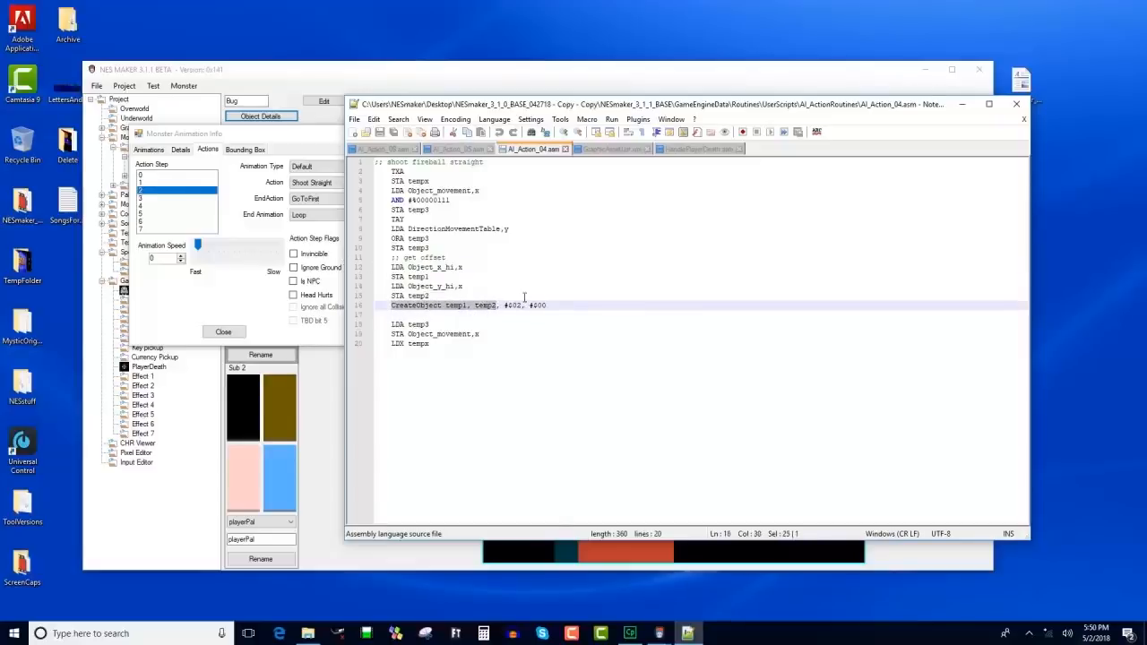
{"action": "left_click", "coordinate": [504, 305]}
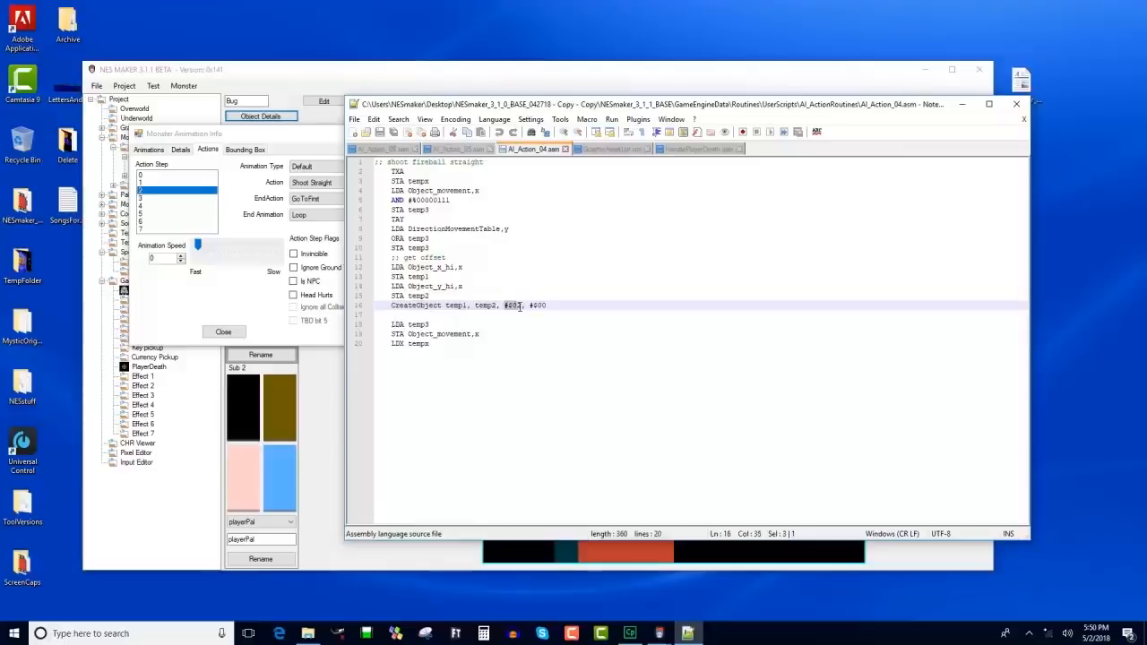
{"action": "left_click", "coordinate": [686, 150]}
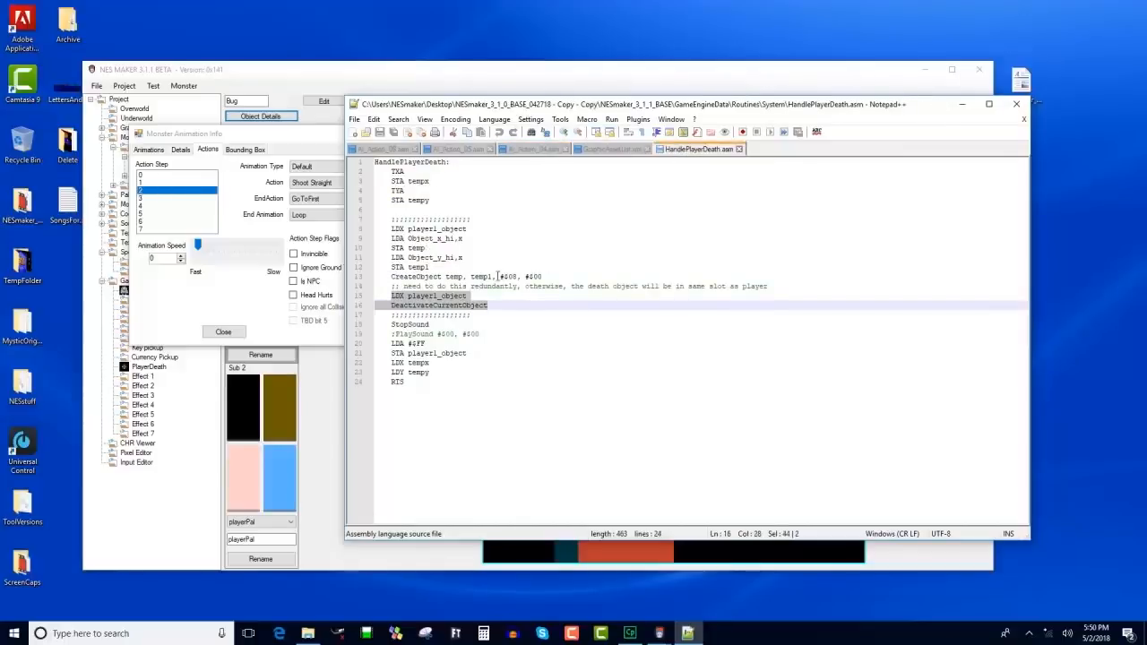
{"action": "left_click_drag", "start_coordinate": [499, 276], "coordinate": [518, 276]}
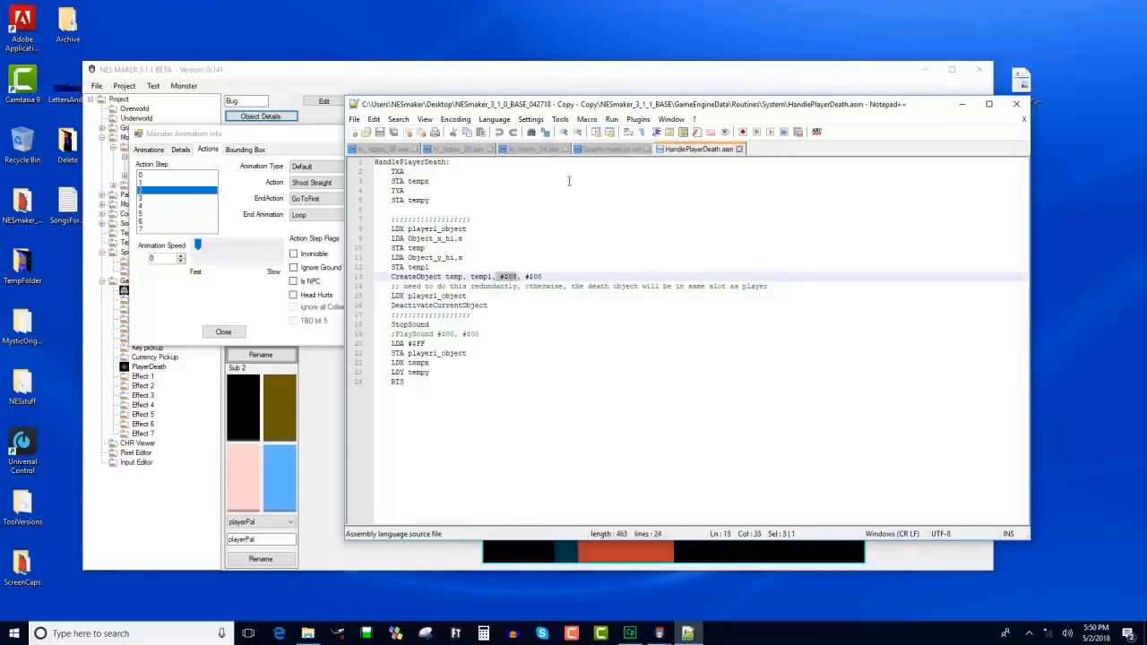
{"action": "left_click", "coordinate": [523, 151]}
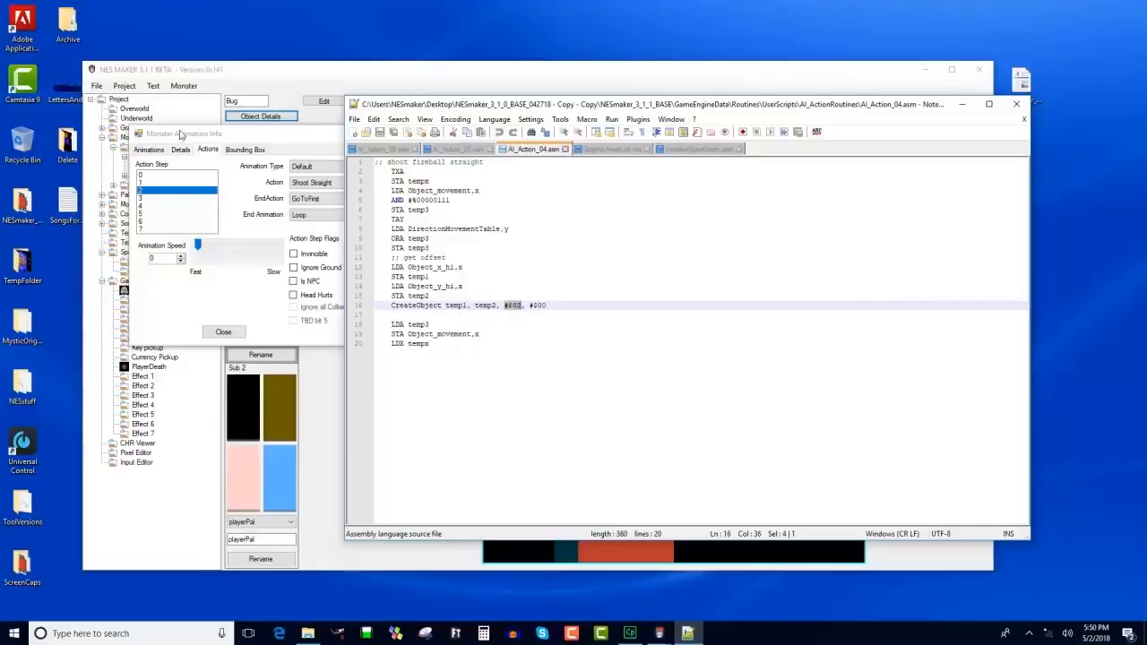
Switch back to NES Maker and close the Bug's object details.
{"action": "left_click", "coordinate": [190, 130]}
{"action": "left_click_drag", "start_coordinate": [190, 130], "coordinate": [266, 128]}
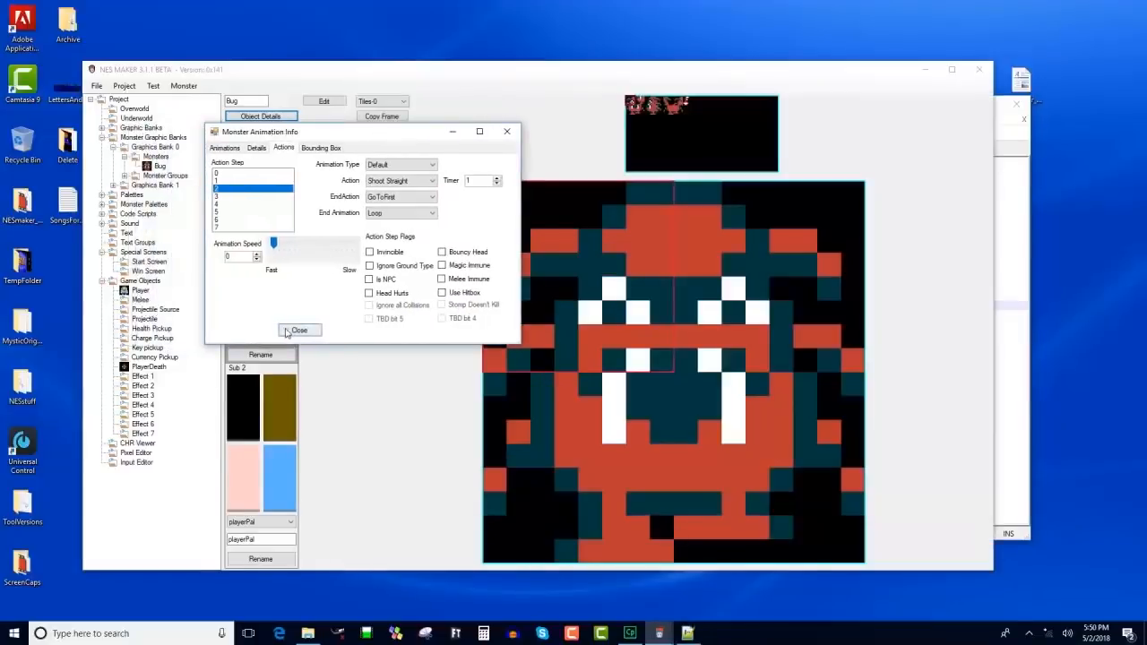
{"action": "left_click", "coordinate": [290, 331]}
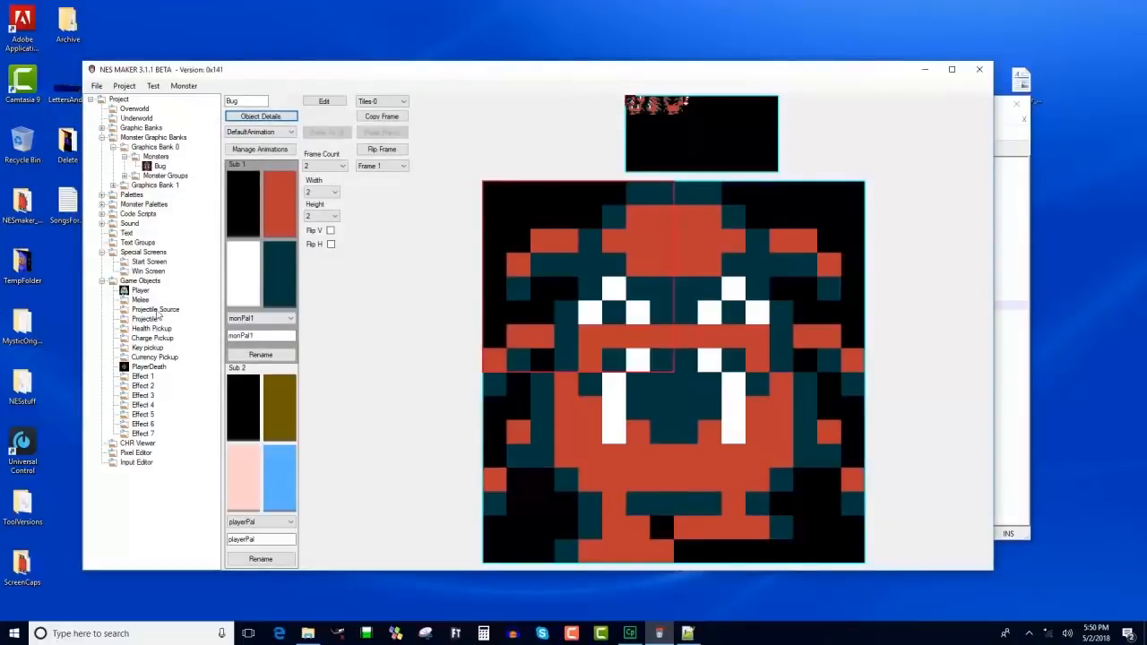
Rename the Projectile Source game object as MonsterProjectile.
{"action": "left_click", "coordinate": [156, 310]}
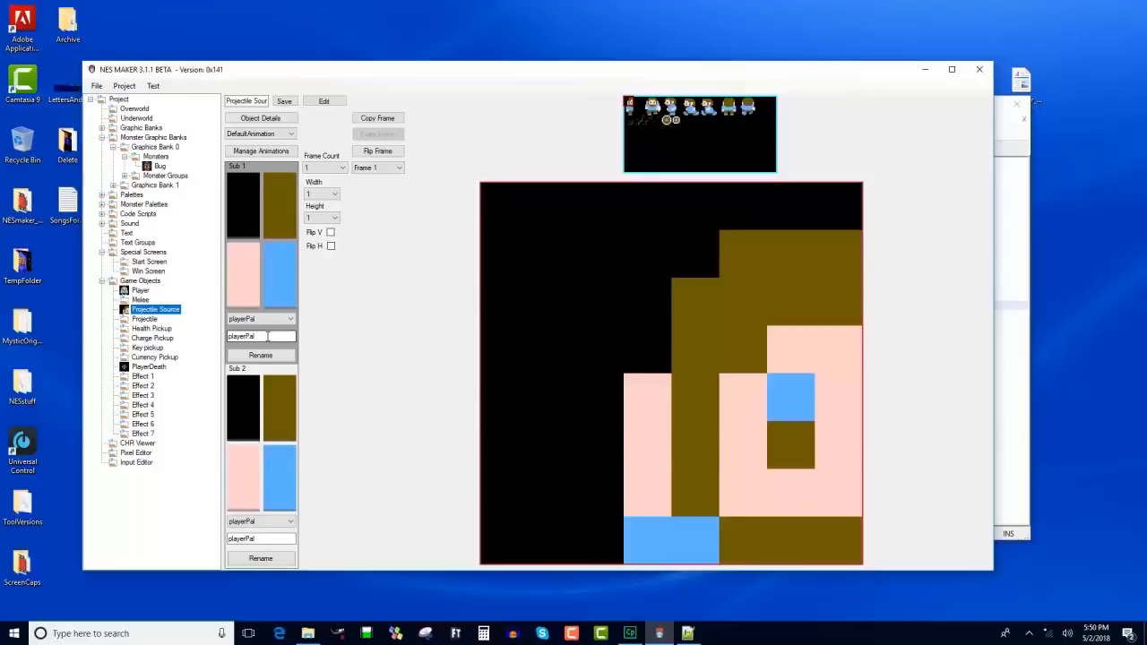
{"action": "left_click", "coordinate": [230, 101]}
{"action": "left_click_drag", "start_coordinate": [226, 102], "coordinate": [310, 111]}
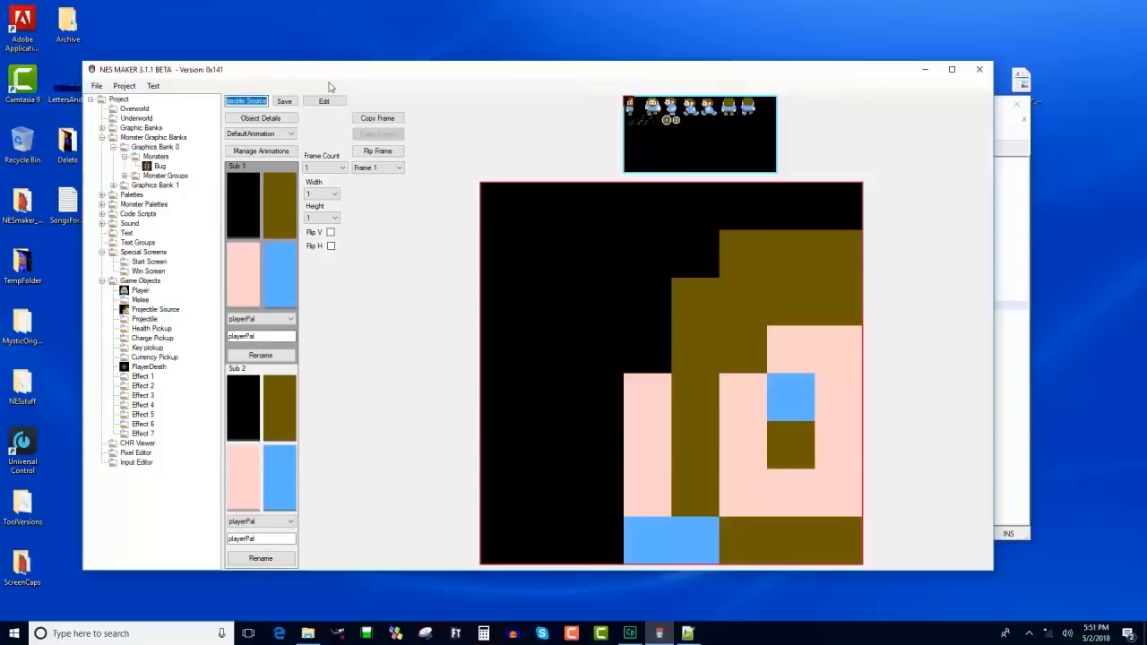
{"action": "type", "text": "MonsterProjec"}
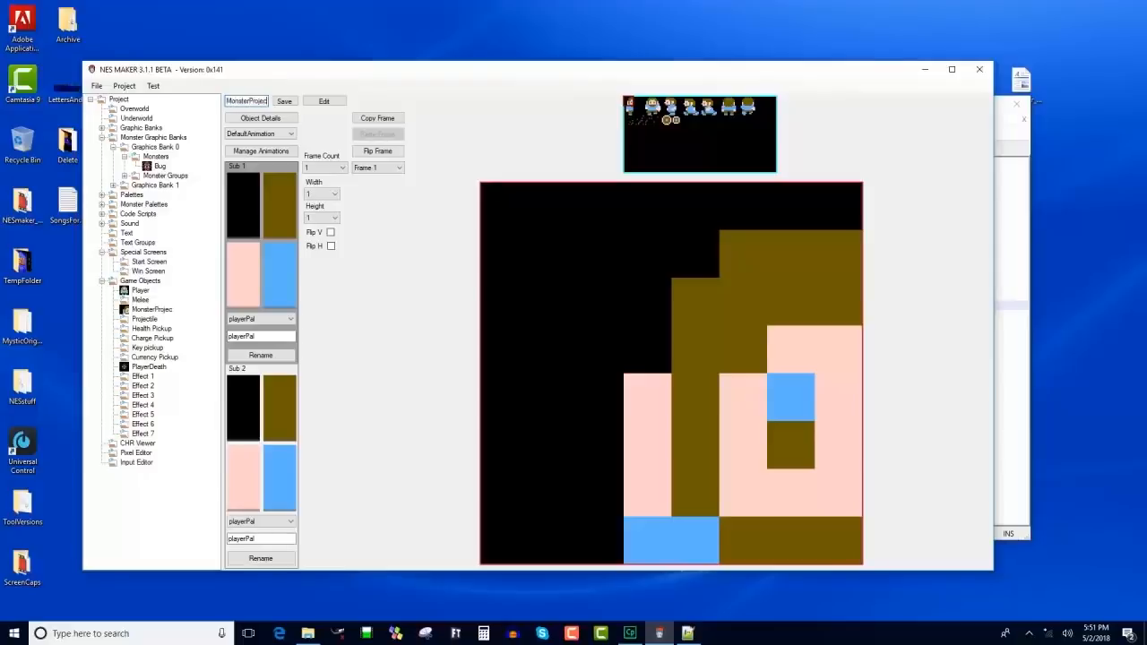
{"action": "type", "text": "tile"}
Give MonsterProjectile the round bullet tile as its graphic and set its second sub-palette to gameObjPal.
{"action": "left_click", "coordinate": [666, 159]}
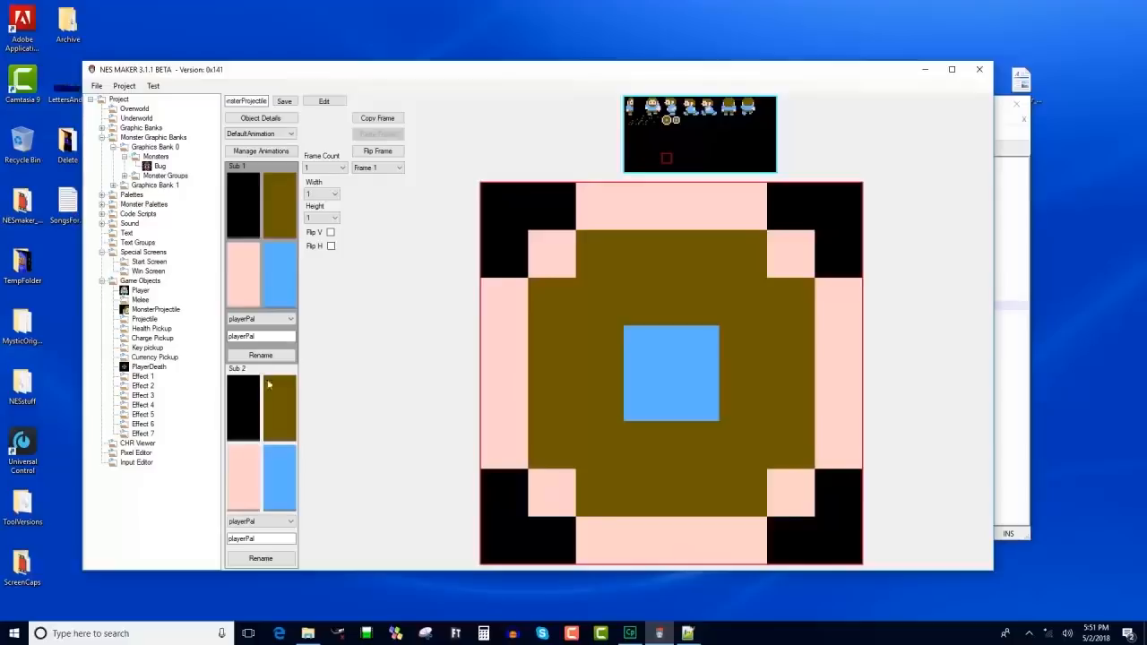
{"action": "left_click", "coordinate": [292, 527]}
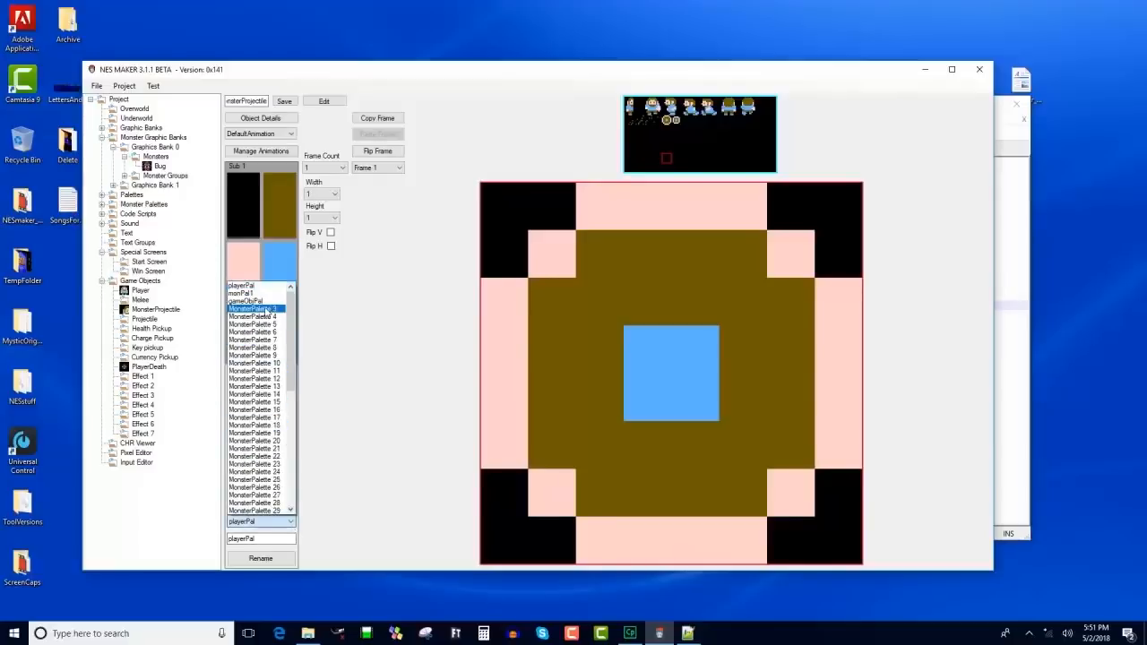
{"action": "left_click", "coordinate": [266, 299]}
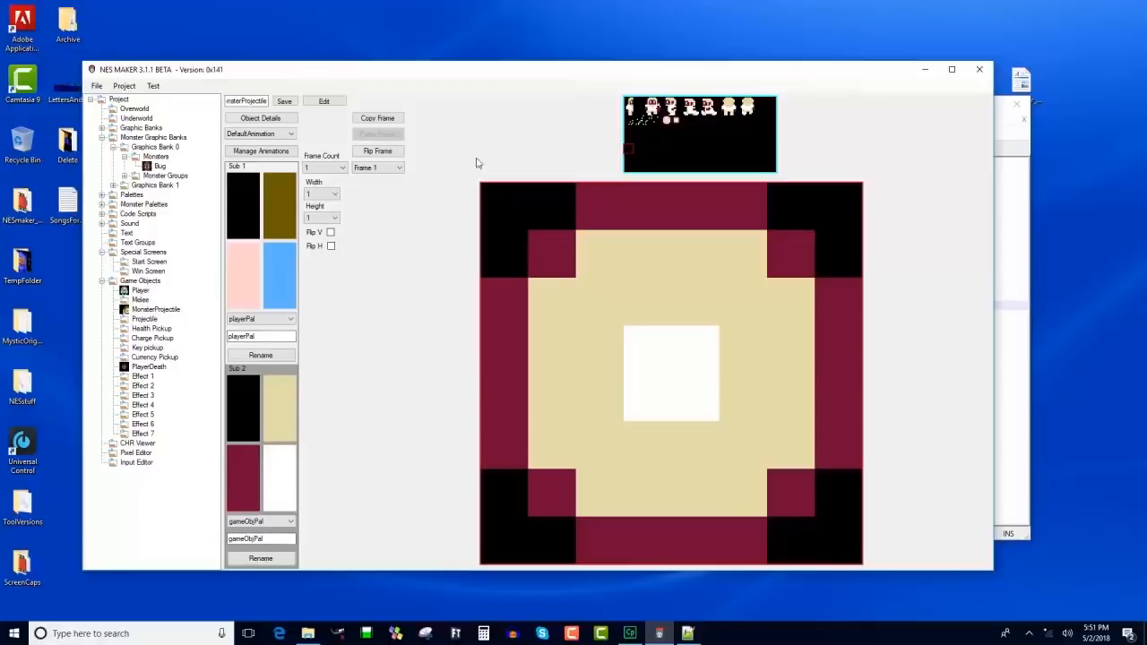
In MonsterProjectile's object details, set the normal max speed to 200 and the acceleration speed to 255.
{"action": "left_click", "coordinate": [269, 122]}
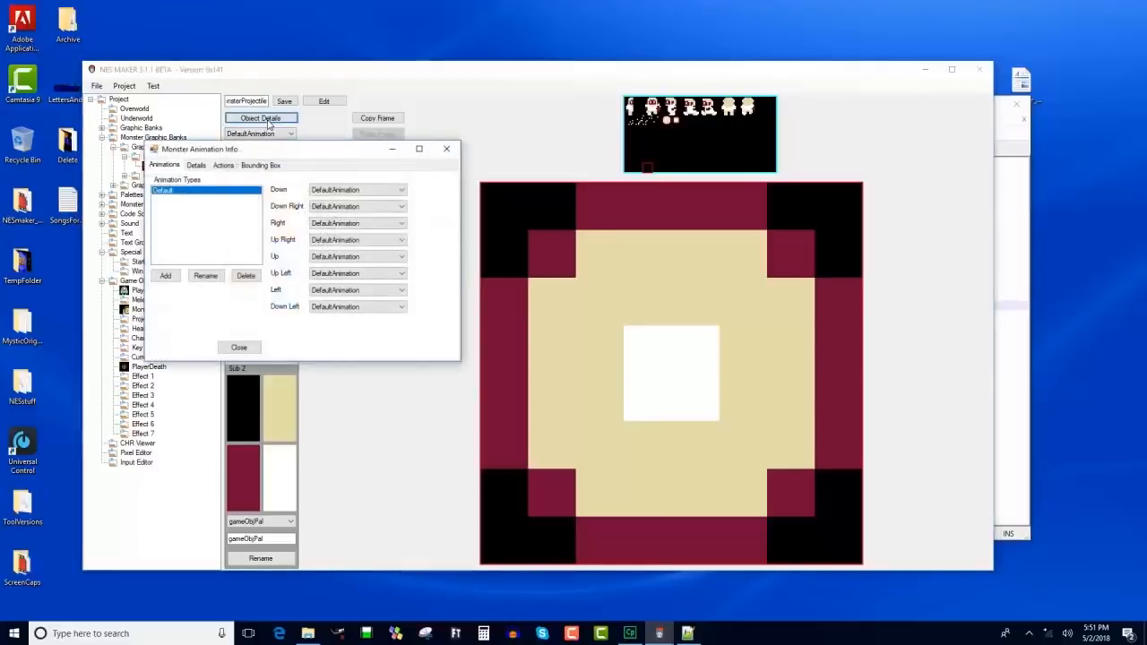
{"action": "left_click", "coordinate": [193, 167]}
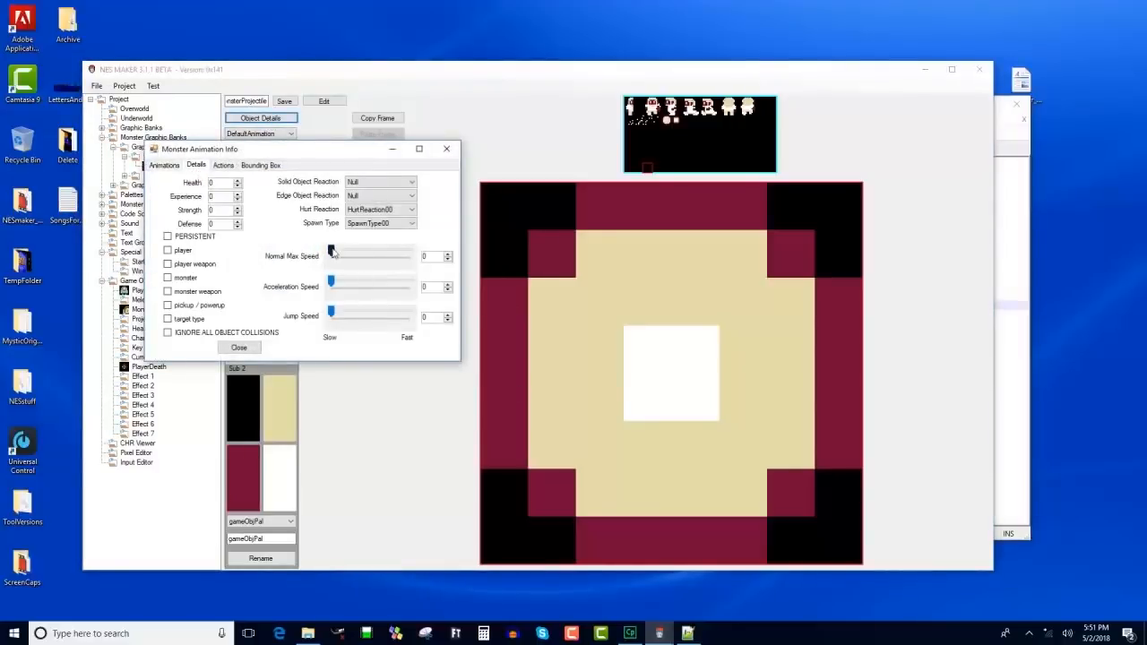
{"action": "left_click_drag", "start_coordinate": [332, 256], "coordinate": [410, 282]}
{"action": "left_click_drag", "start_coordinate": [409, 282], "coordinate": [487, 301]}
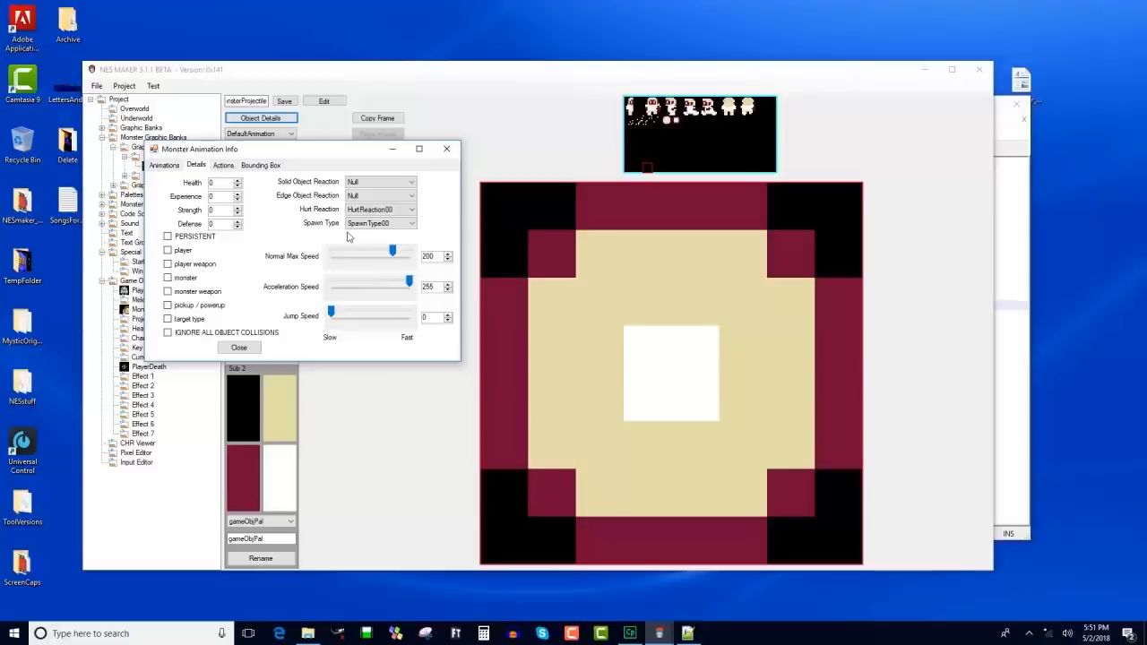
Flag MonsterProjectile as a monster weapon and set both its solid object and edge object reactions to Destroy Me.
{"action": "left_click", "coordinate": [167, 292]}
{"action": "left_click", "coordinate": [398, 182]}
{"action": "left_click", "coordinate": [395, 208]}
{"action": "left_click", "coordinate": [396, 196]}
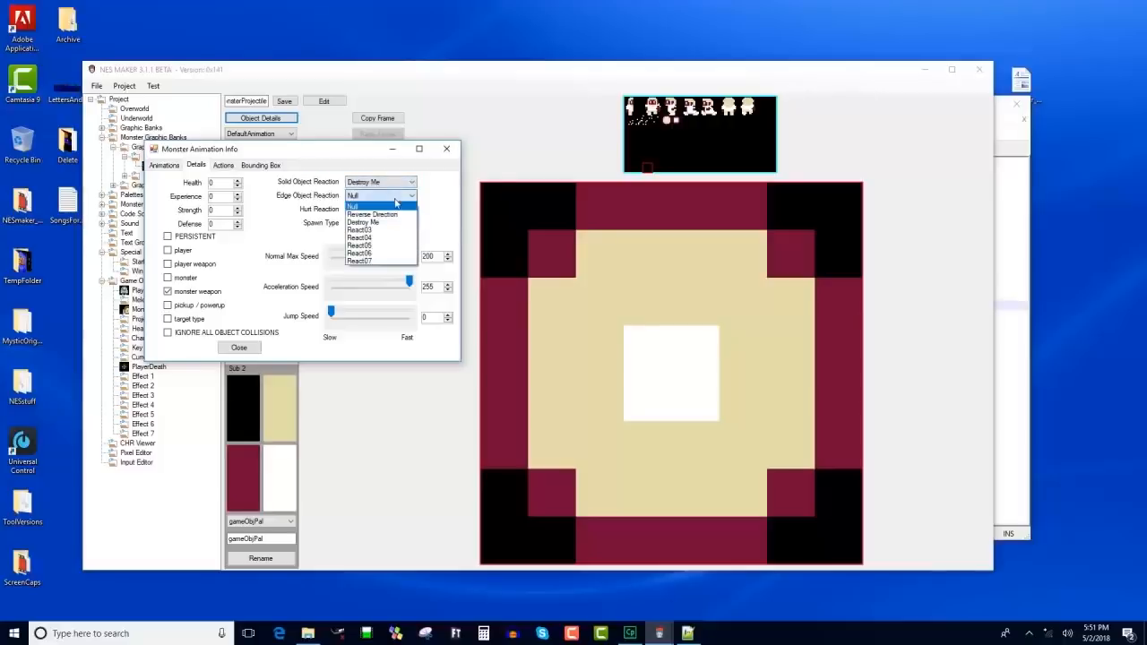
{"action": "left_click", "coordinate": [387, 223]}
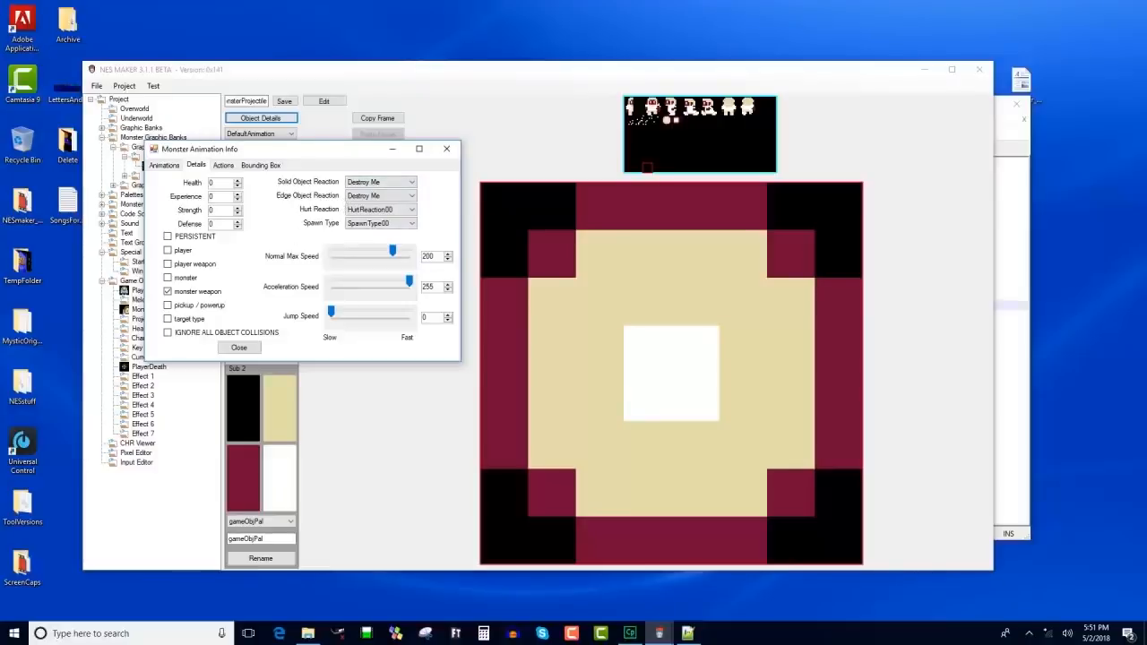
Draw a bounding box covering the whole MonsterProjectile sprite and close its object details.
{"action": "left_click", "coordinate": [223, 166]}
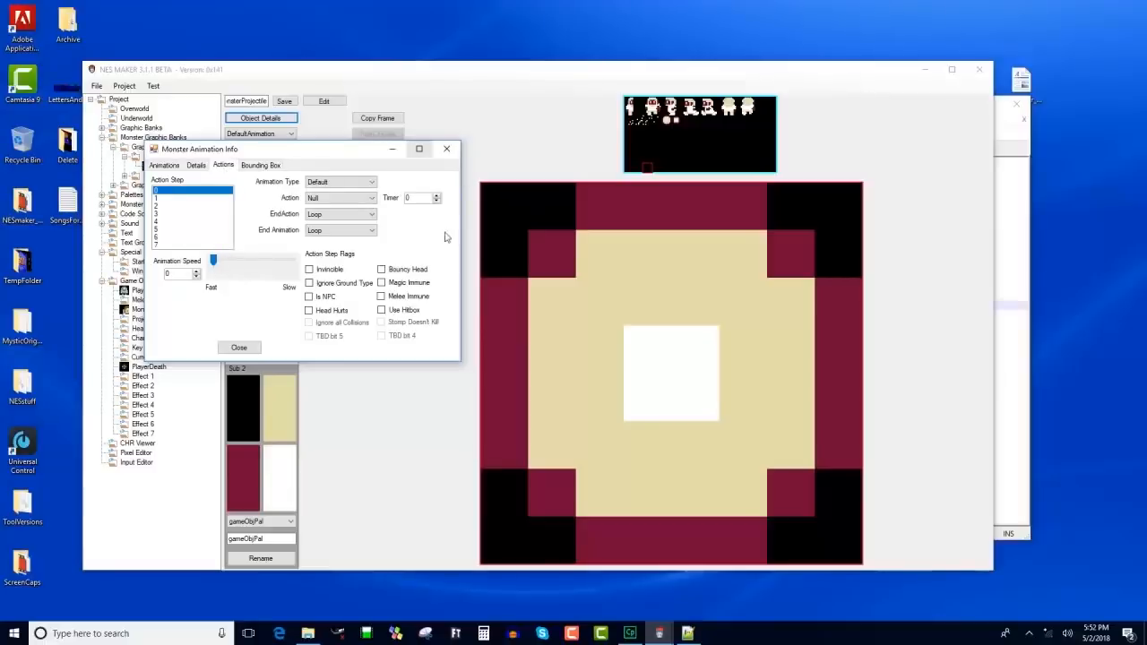
{"action": "left_click", "coordinate": [269, 165]}
{"action": "left_click_drag", "start_coordinate": [271, 192], "coordinate": [424, 353]}
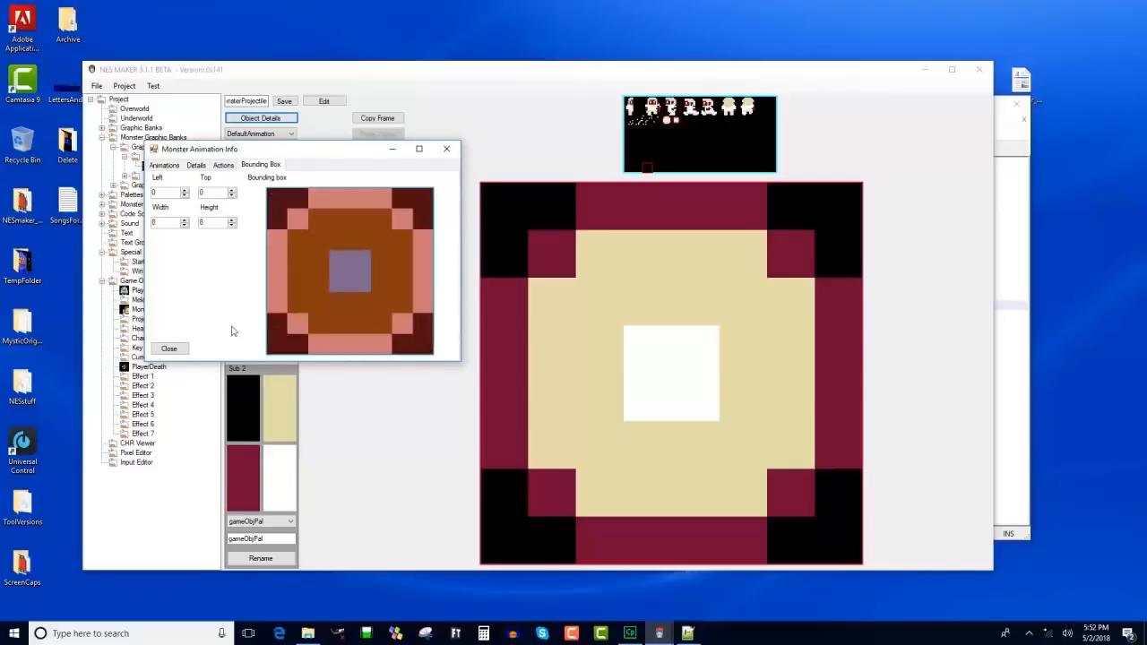
{"action": "left_click", "coordinate": [169, 348]}
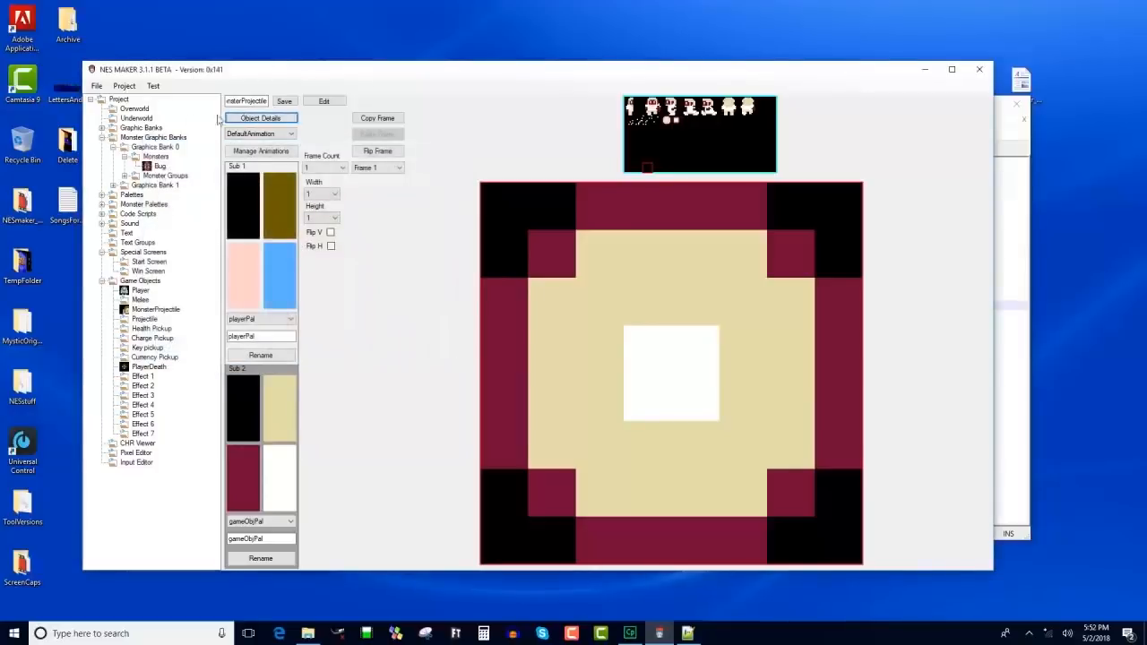
Export and test the game, walk the player around the screen while watching the Bugs shoot, and close the emulator.
{"action": "left_click", "coordinate": [153, 86]}
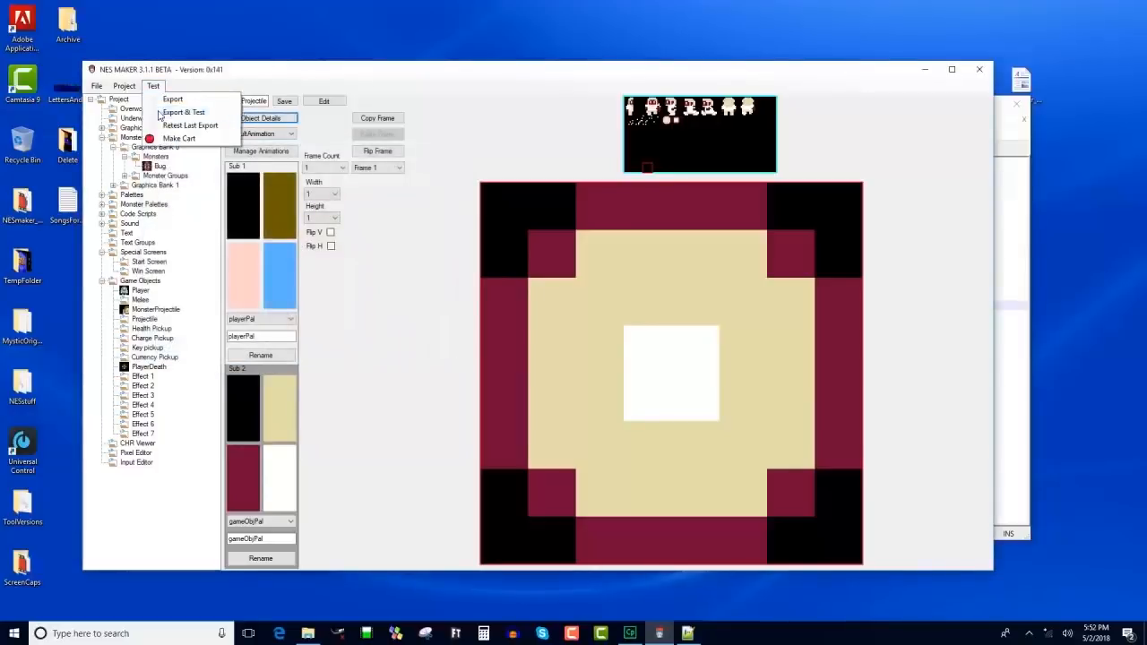
{"action": "left_click", "coordinate": [161, 112]}
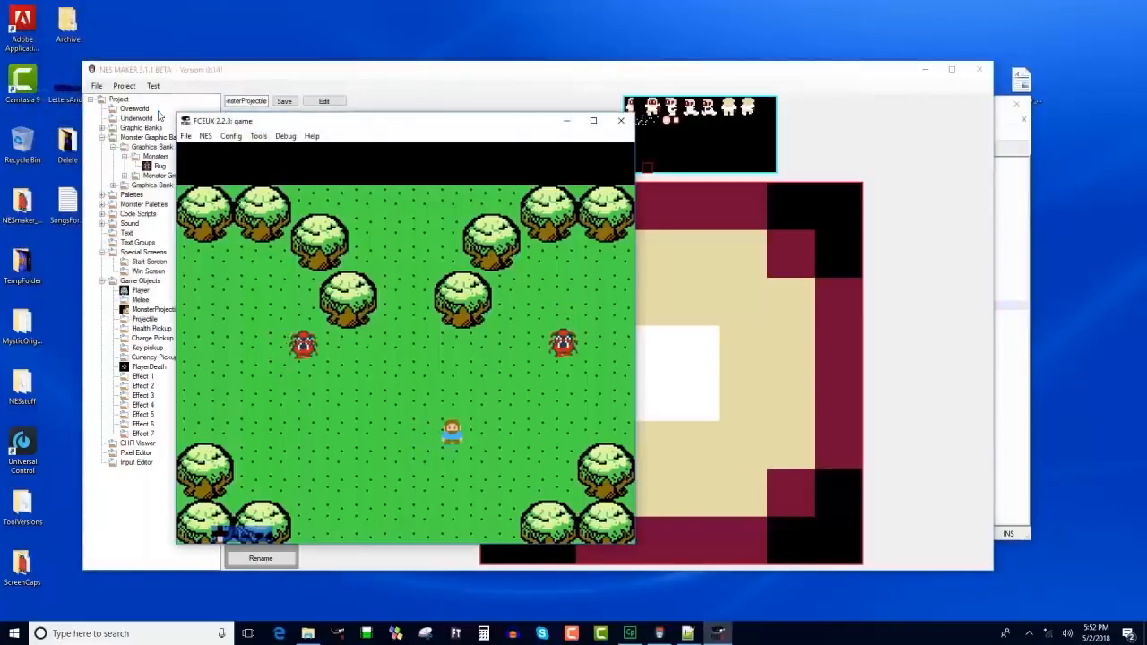
{"action": "key", "text": "Down"}
{"action": "key", "text": "Left"}
{"action": "key", "text": "Up"}
{"action": "key", "text": "Right"}
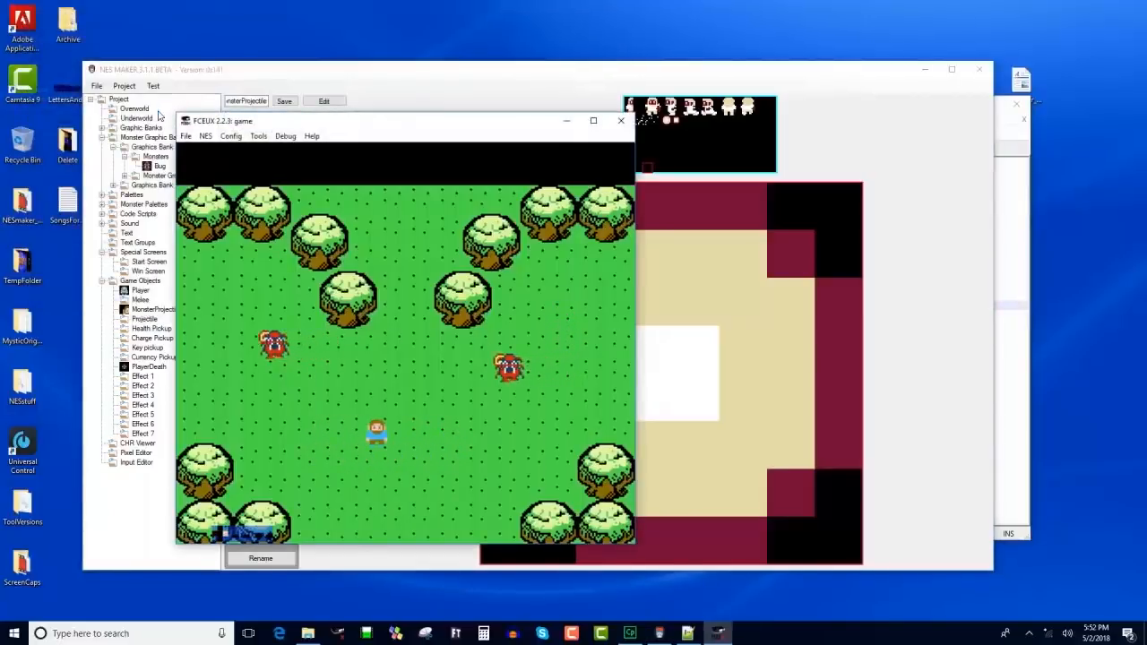
{"action": "key", "text": "Right"}
{"action": "key", "text": "Up"}
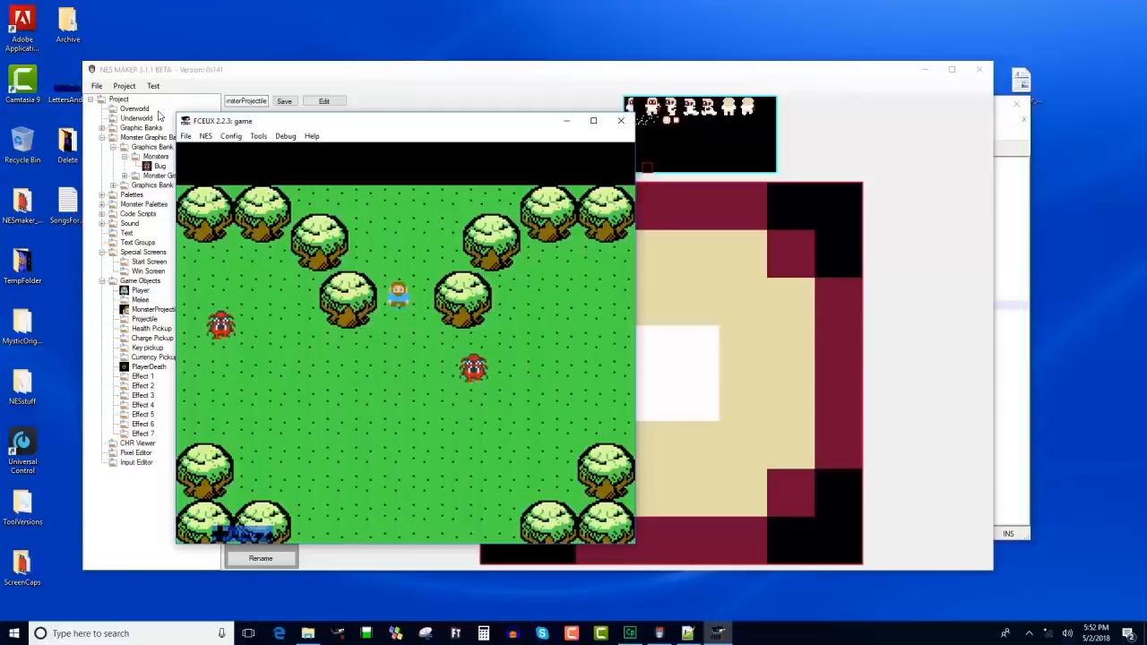
{"action": "key", "text": "Down"}
{"action": "key", "text": "Right"}
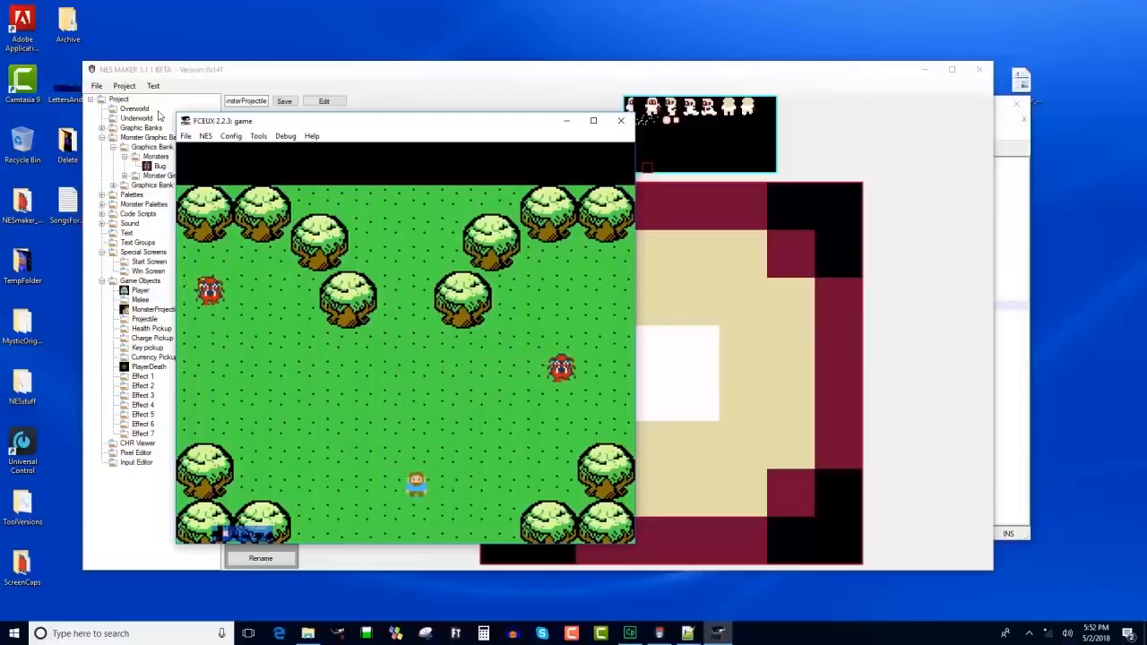
{"action": "key", "text": "Right"}
{"action": "key", "text": "Up"}
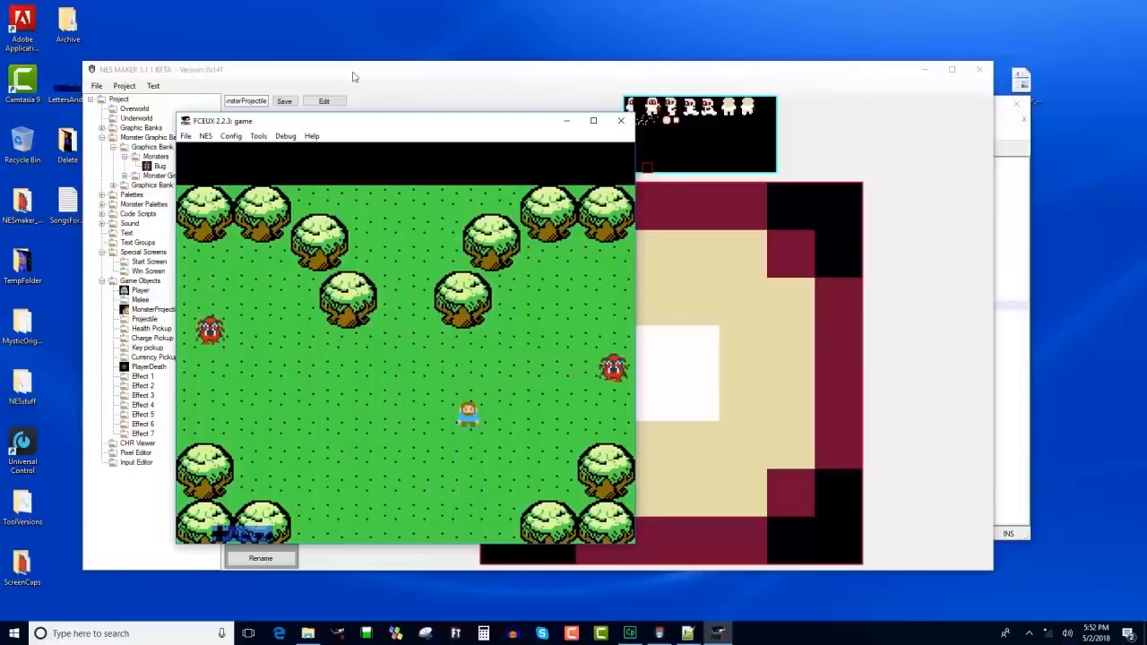
{"action": "key", "text": "alt+F4"}
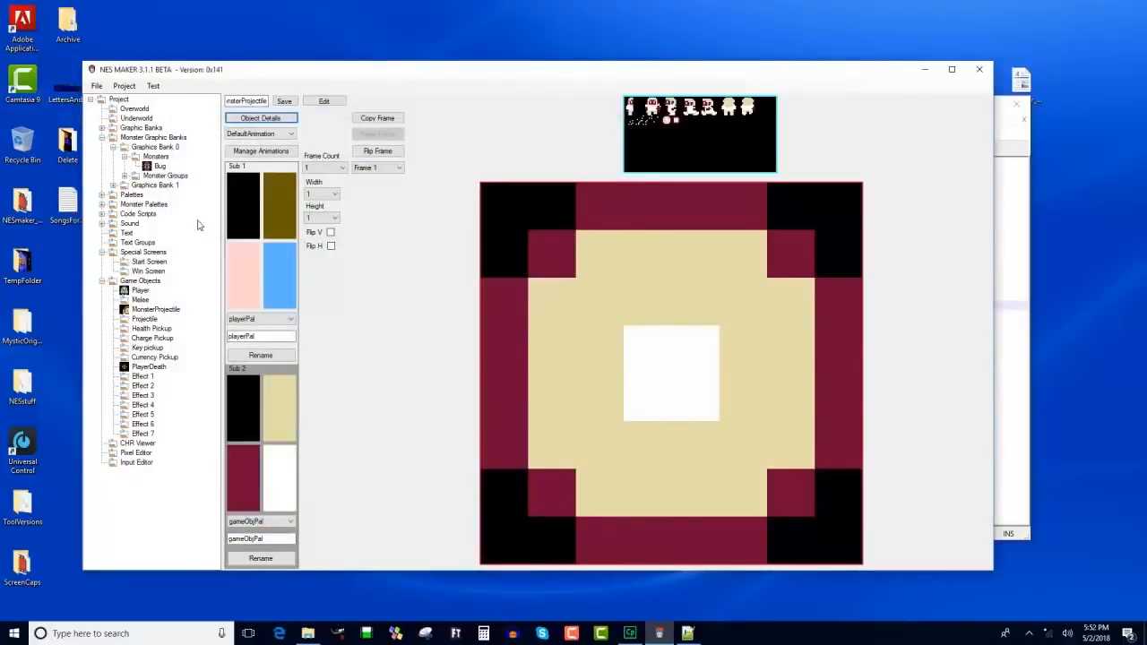
Duplicate the Bug monster in Graphics Bank 0 and rename the copy BugStone.
{"action": "left_click", "coordinate": [160, 168]}
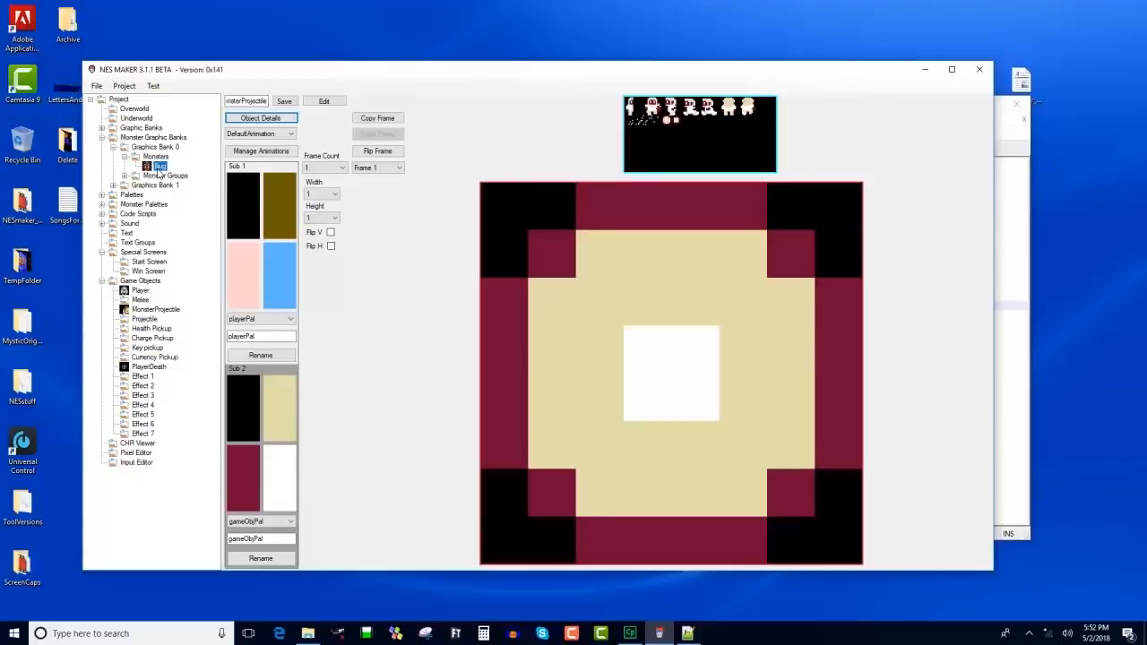
{"action": "right_click", "coordinate": [160, 168]}
{"action": "left_click", "coordinate": [179, 190]}
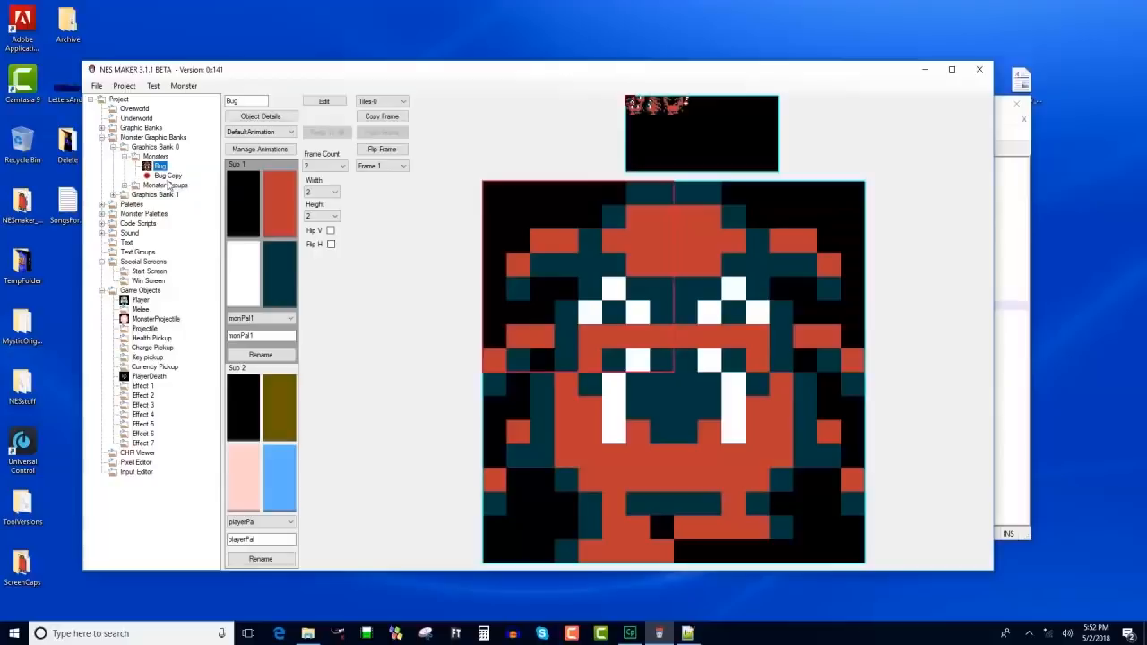
{"action": "left_click", "coordinate": [168, 176]}
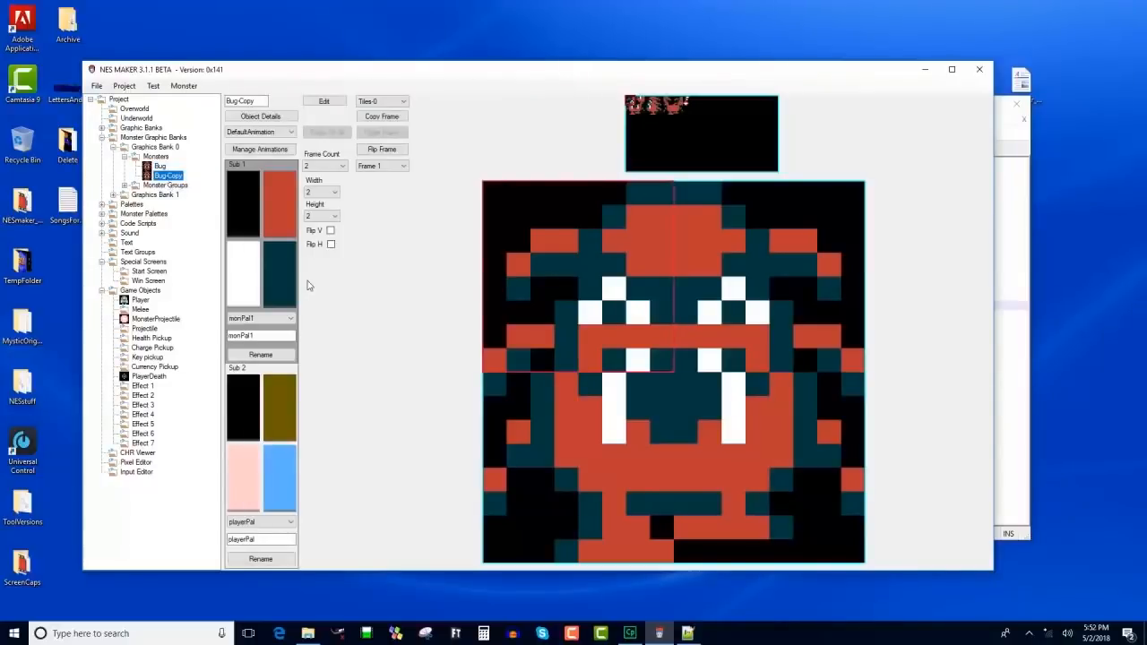
{"action": "left_click_drag", "start_coordinate": [261, 101], "coordinate": [226, 102]}
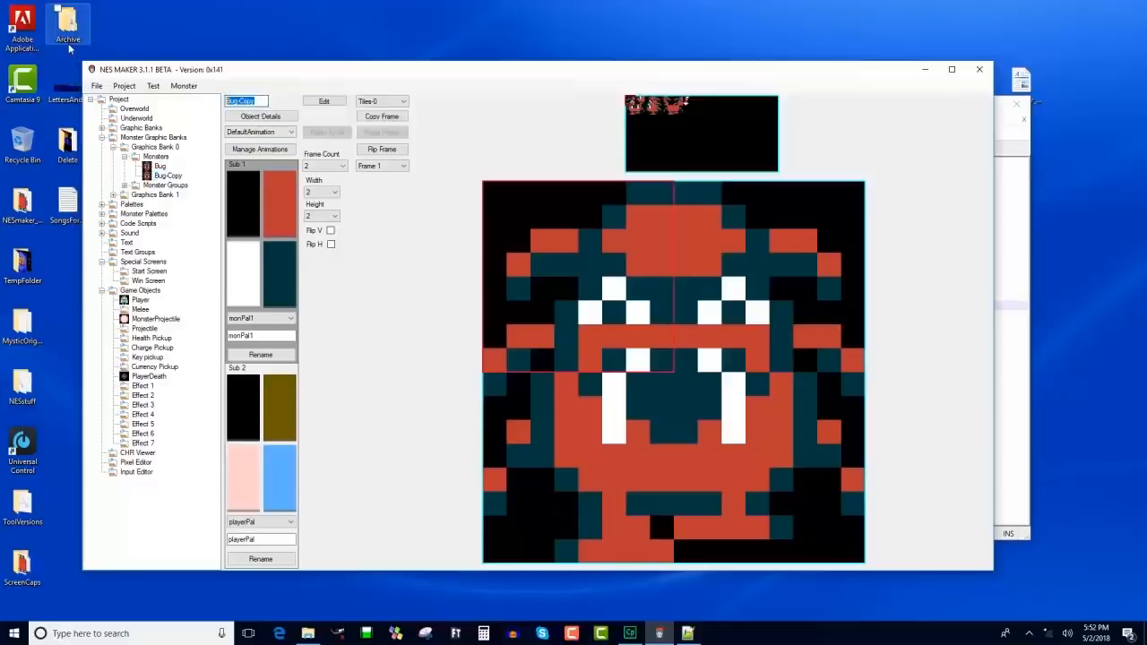
{"action": "type", "text": "BugStone"}
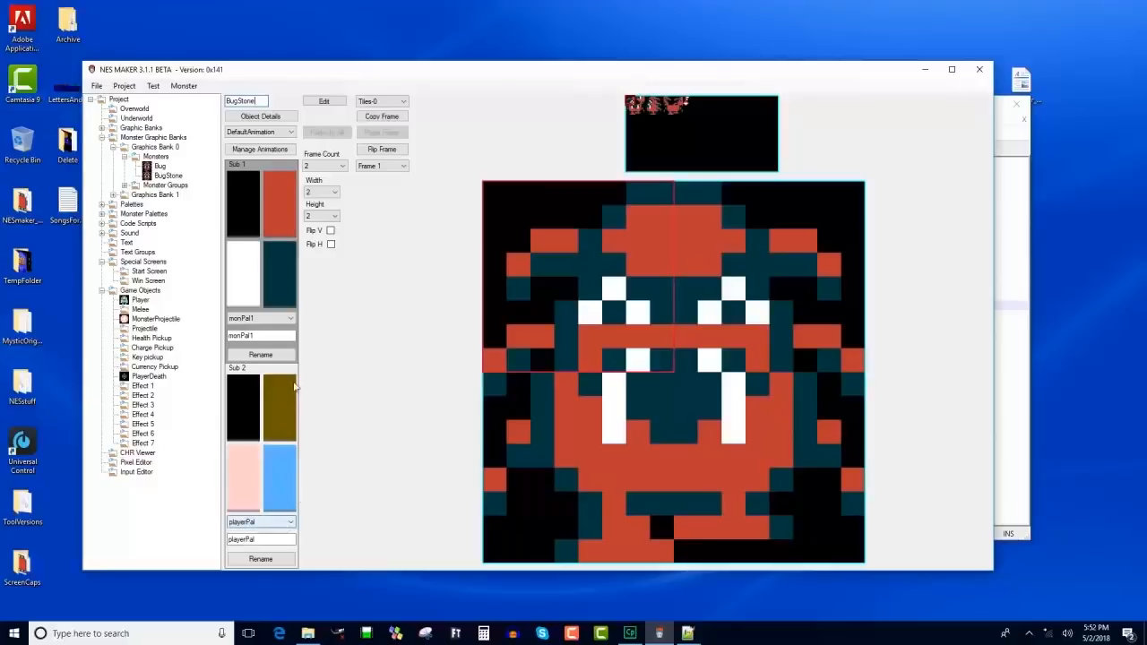
Assign MonsterPalette 3 as BugStone's second sub-palette and rename that palette monStone.
{"action": "left_click", "coordinate": [269, 522]}
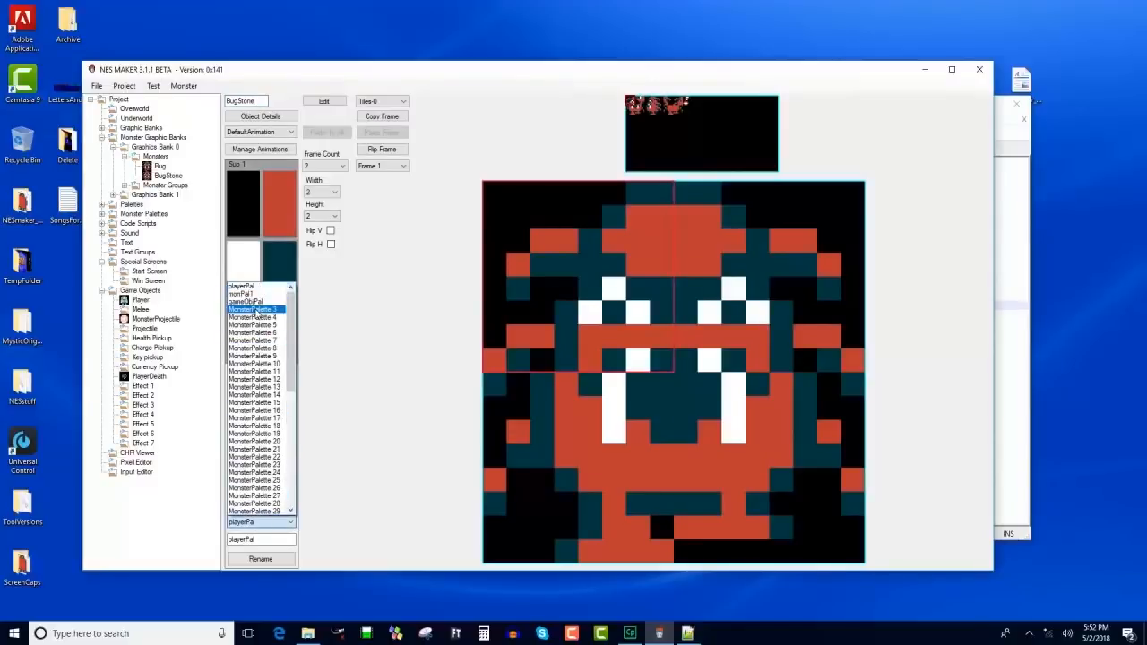
{"action": "left_click", "coordinate": [257, 310]}
{"action": "key", "text": "Tab"}
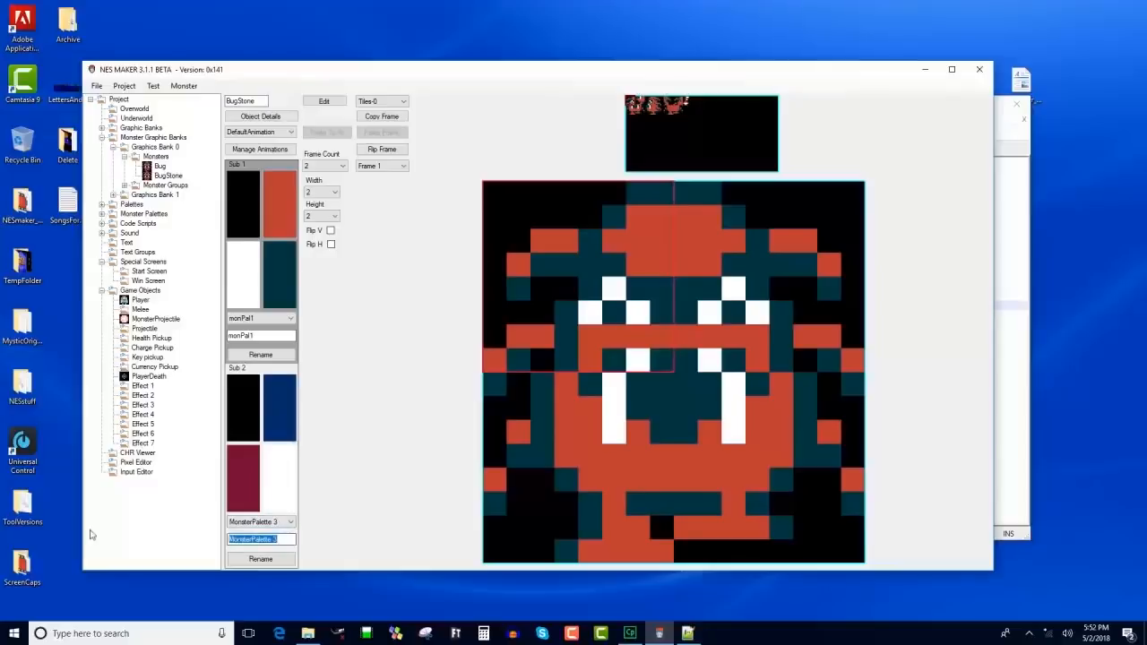
{"action": "type", "text": "monStone"}
{"action": "key", "text": "Tab"}
{"action": "key", "text": "Return"}
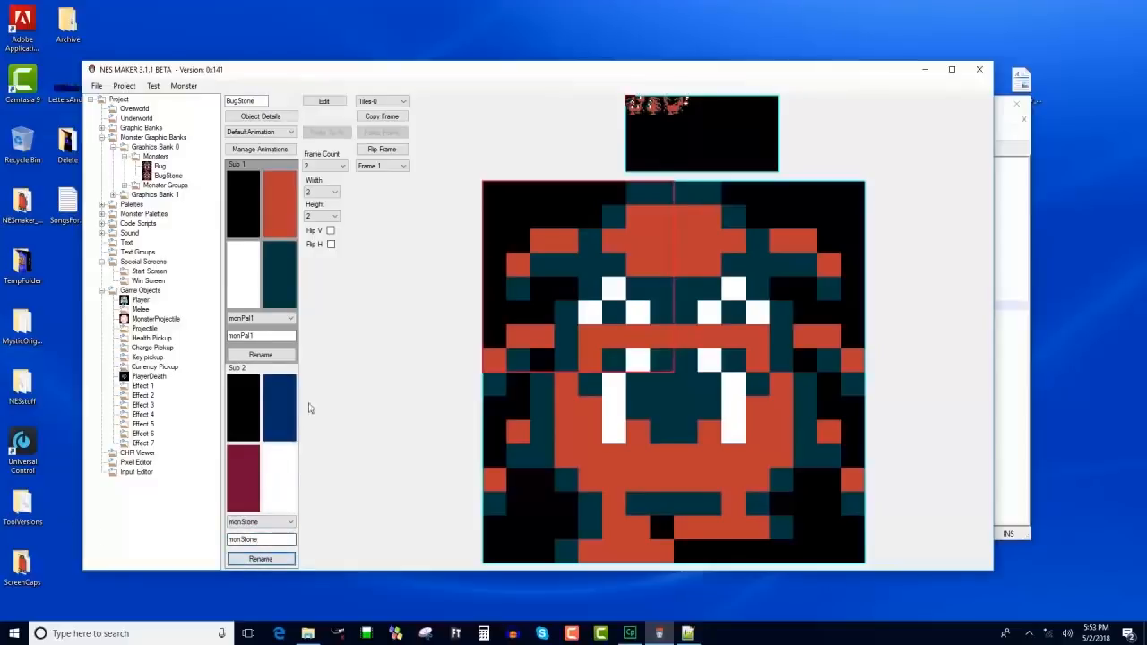
Recolor the monStone palette's second, third and fourth colors to dark gray, dark teal and light gray.
{"action": "left_click", "coordinate": [278, 411]}
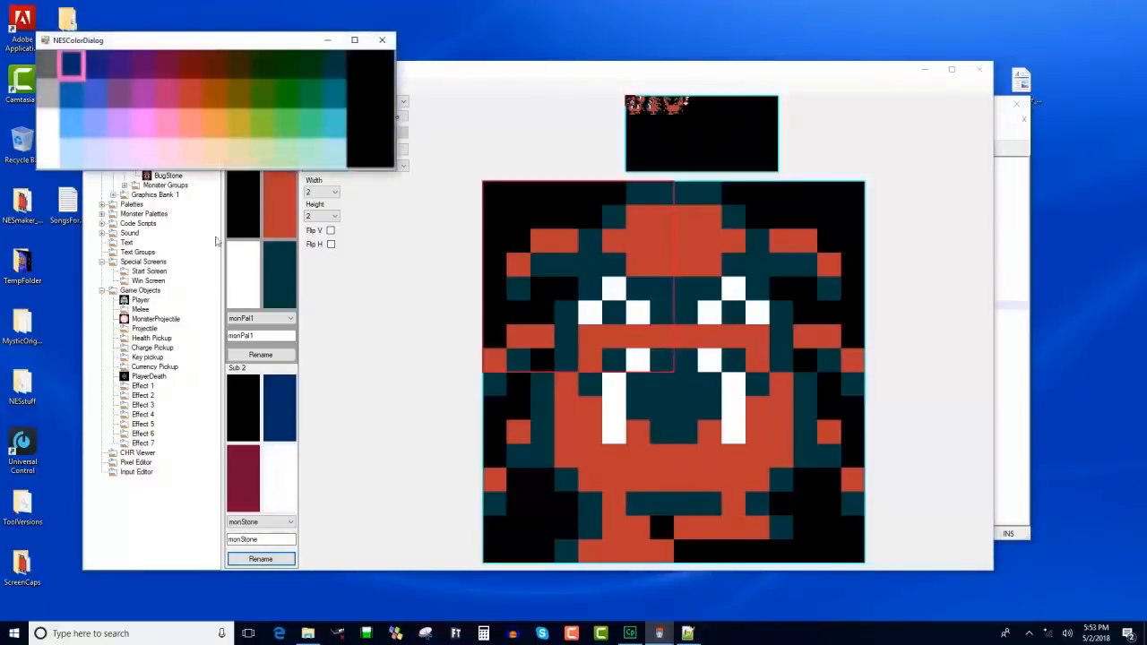
{"action": "left_click", "coordinate": [40, 77]}
{"action": "left_click", "coordinate": [239, 477]}
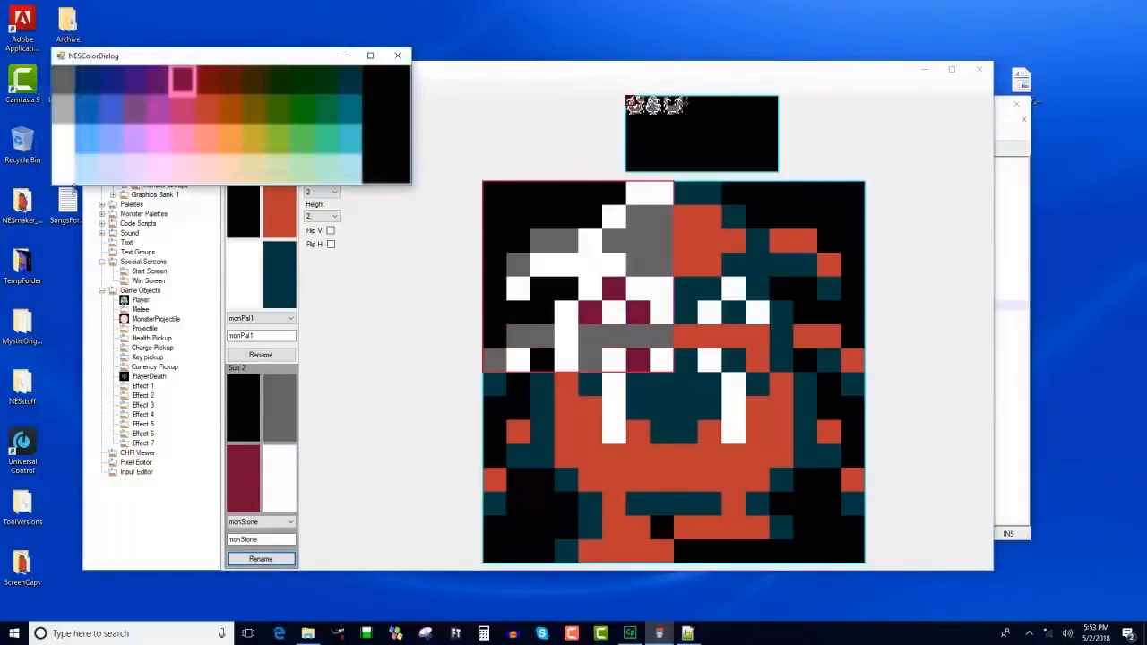
{"action": "left_click", "coordinate": [64, 117]}
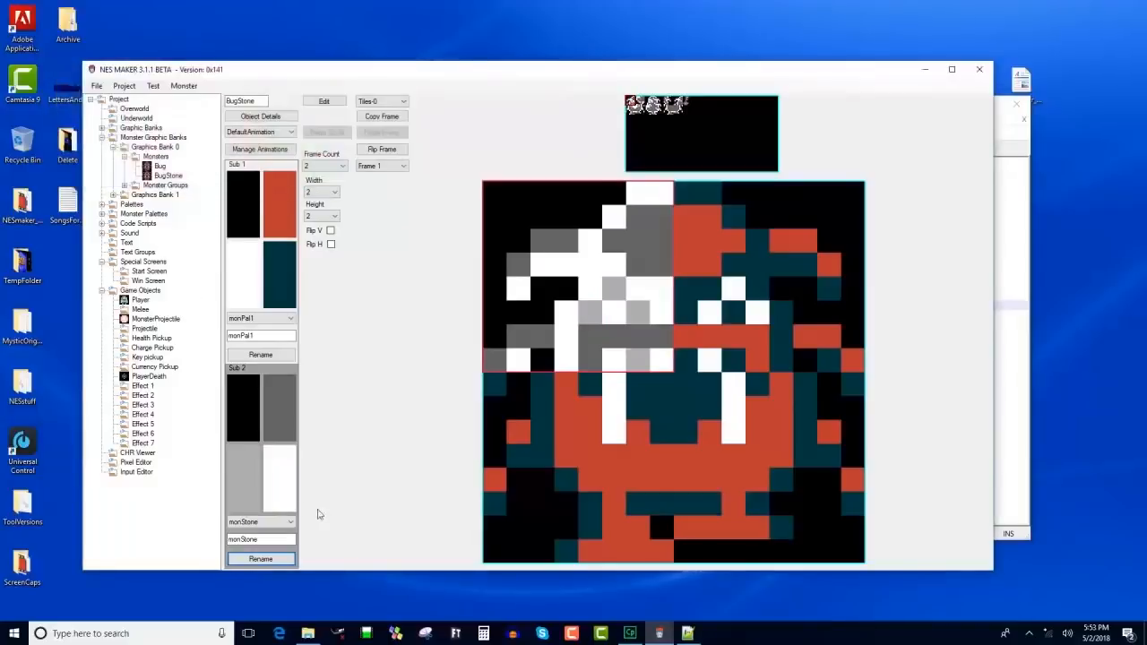
{"action": "left_click", "coordinate": [276, 477]}
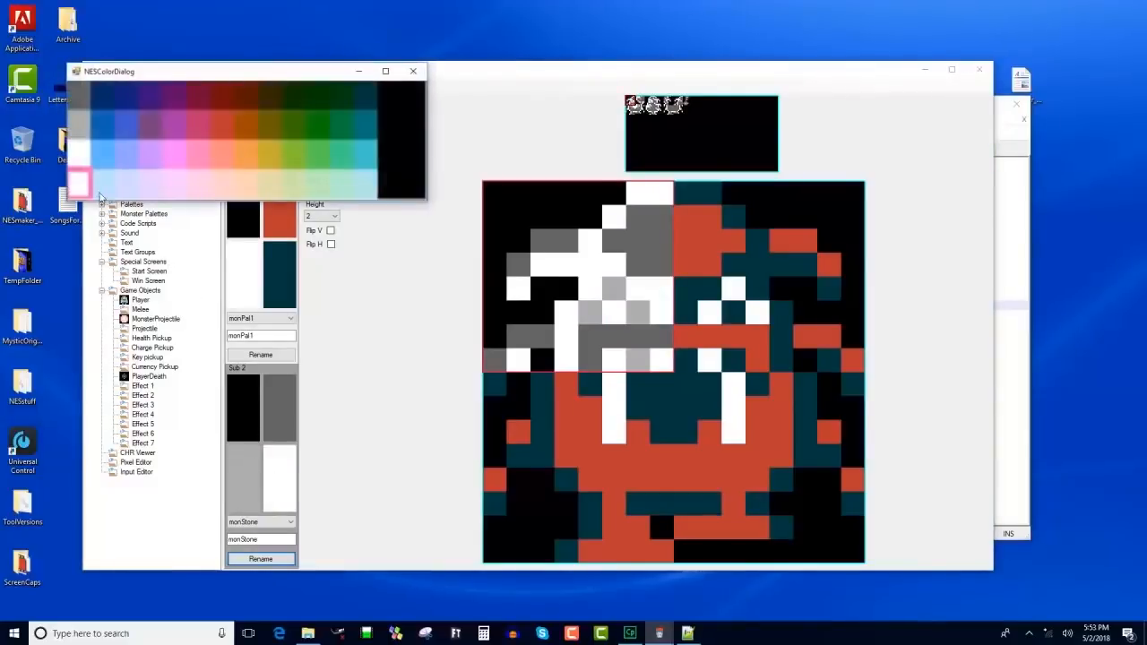
{"action": "left_click", "coordinate": [77, 127]}
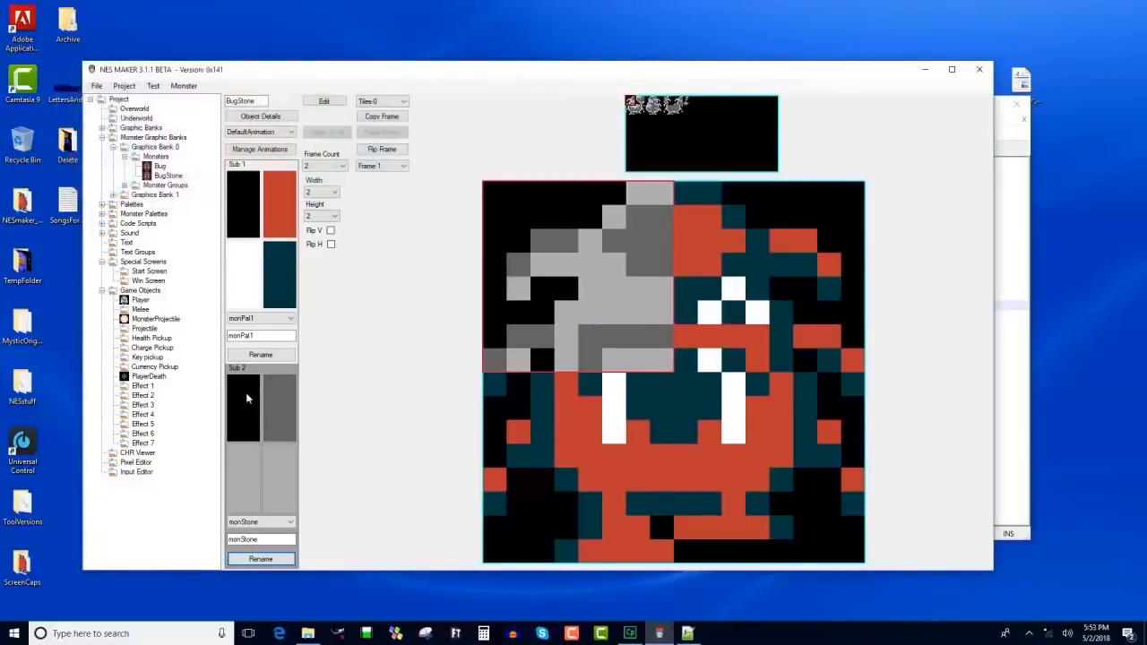
{"action": "left_click", "coordinate": [245, 466]}
{"action": "left_click", "coordinate": [383, 123]}
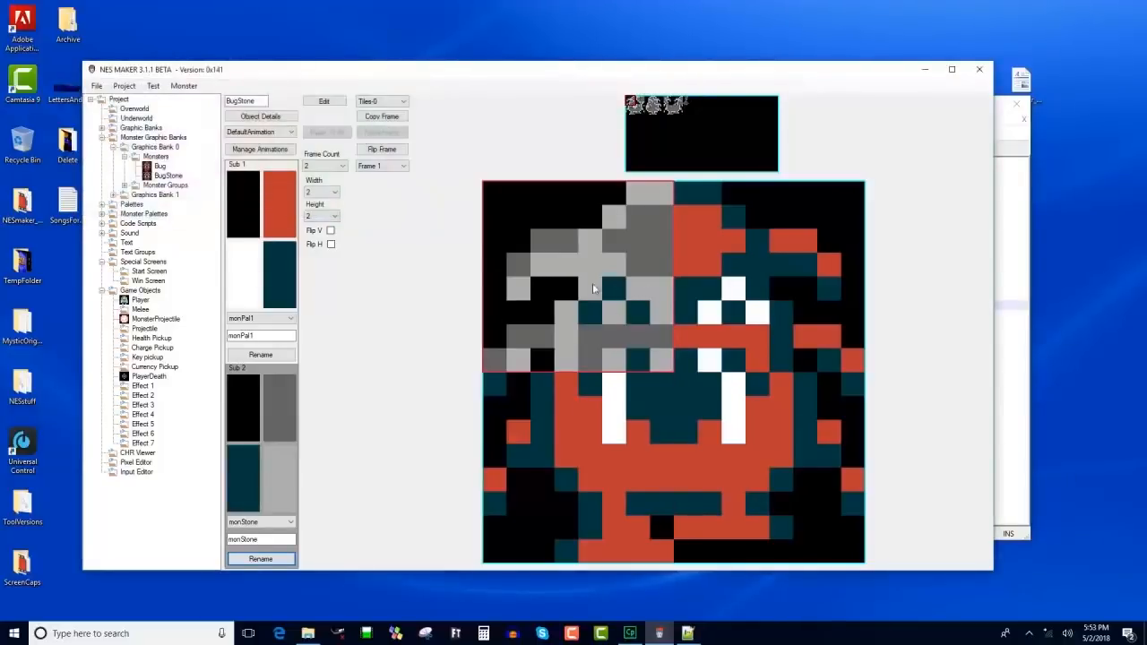
Apply the monStone palette to the remaining three tiles of BugStone's first frame.
{"action": "left_click", "coordinate": [330, 244]}
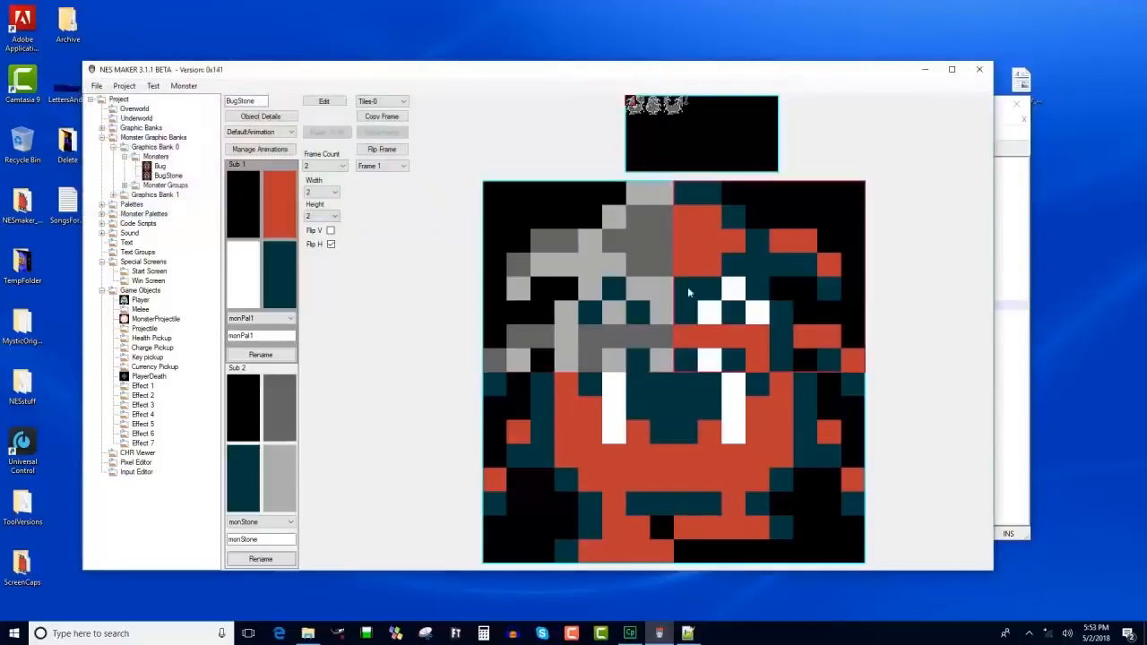
{"action": "left_click", "coordinate": [262, 431]}
{"action": "left_click", "coordinate": [610, 441]}
{"action": "left_click", "coordinate": [262, 425]}
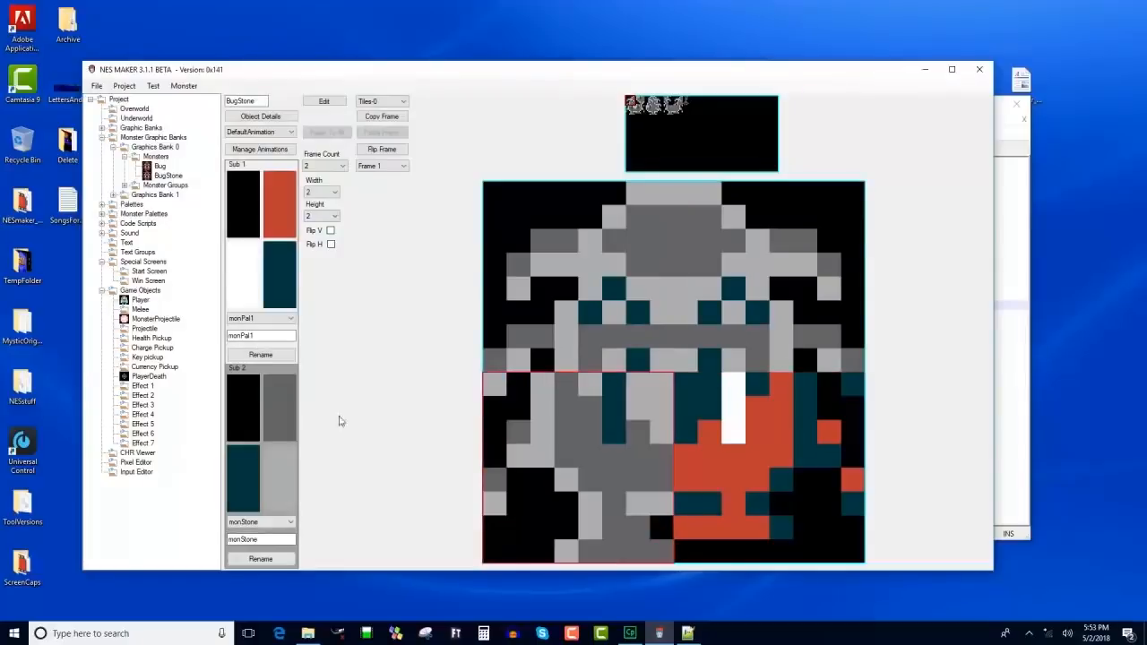
{"action": "left_click", "coordinate": [709, 443]}
{"action": "left_click", "coordinate": [280, 392]}
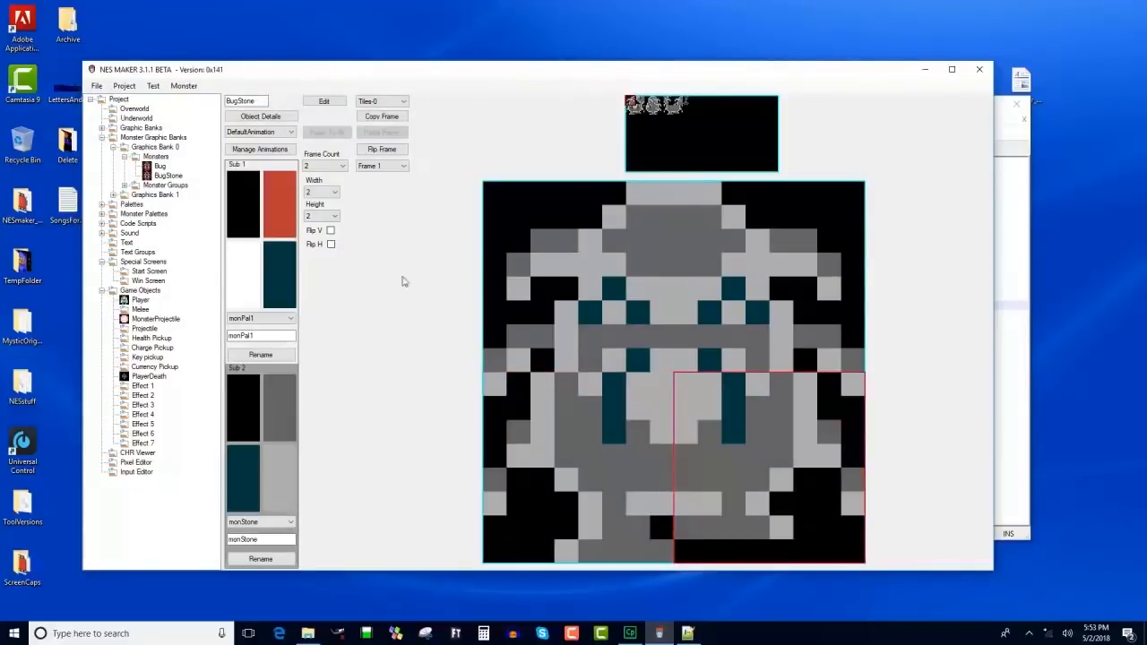
Apply the monStone palette to all four tiles of BugStone's Frame 2.
{"action": "left_click", "coordinate": [395, 167]}
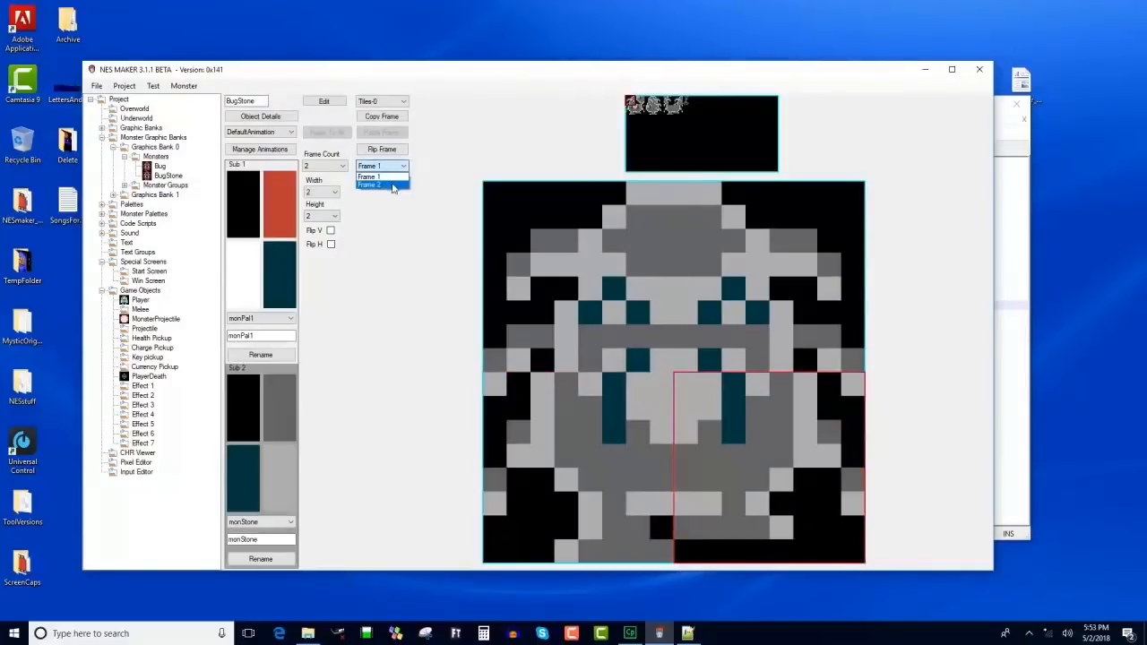
{"action": "left_click", "coordinate": [381, 185]}
{"action": "left_click", "coordinate": [243, 375]}
{"action": "left_click", "coordinate": [785, 278]}
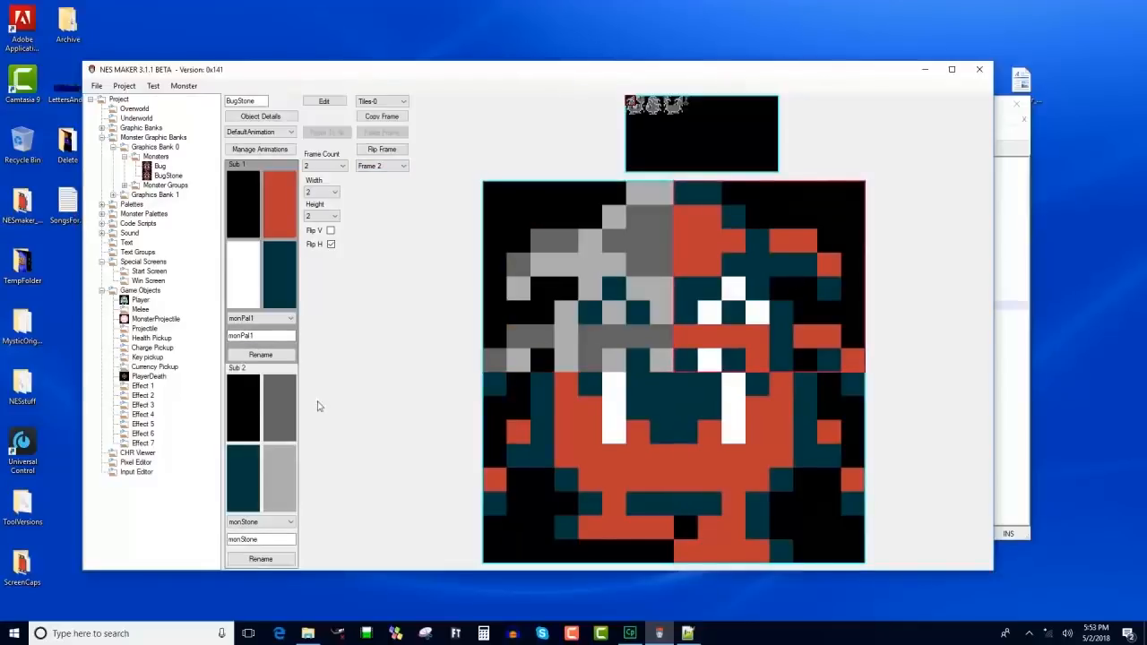
{"action": "left_click", "coordinate": [244, 412]}
{"action": "left_click", "coordinate": [617, 409]}
{"action": "left_click", "coordinate": [230, 401]}
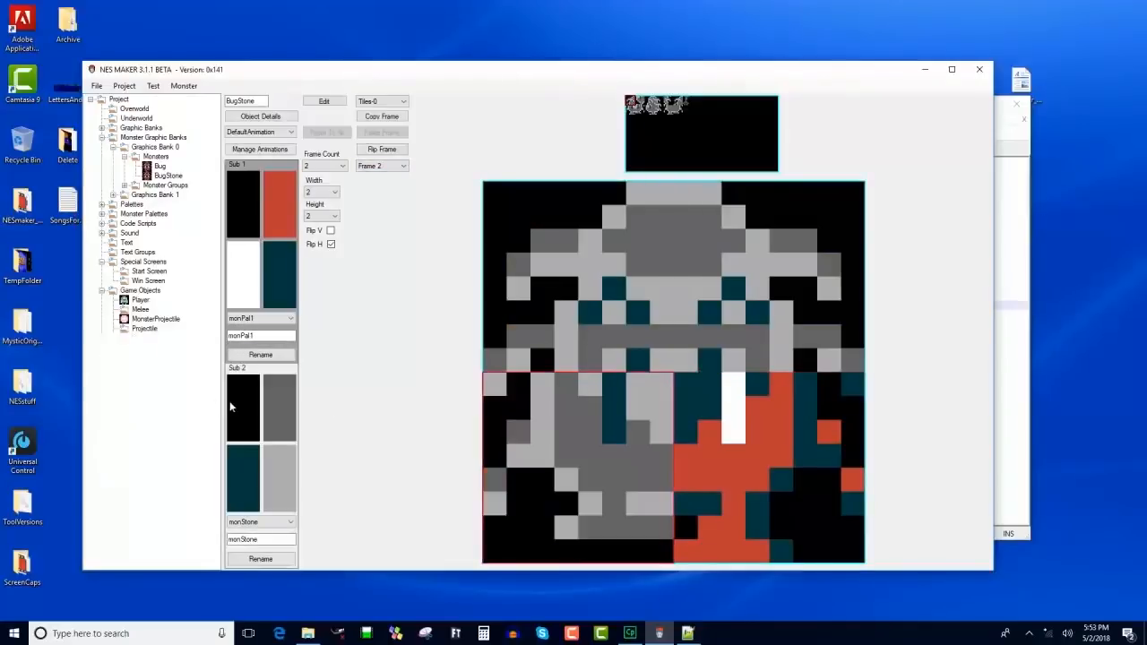
{"action": "left_click", "coordinate": [737, 425]}
{"action": "left_click", "coordinate": [255, 401]}
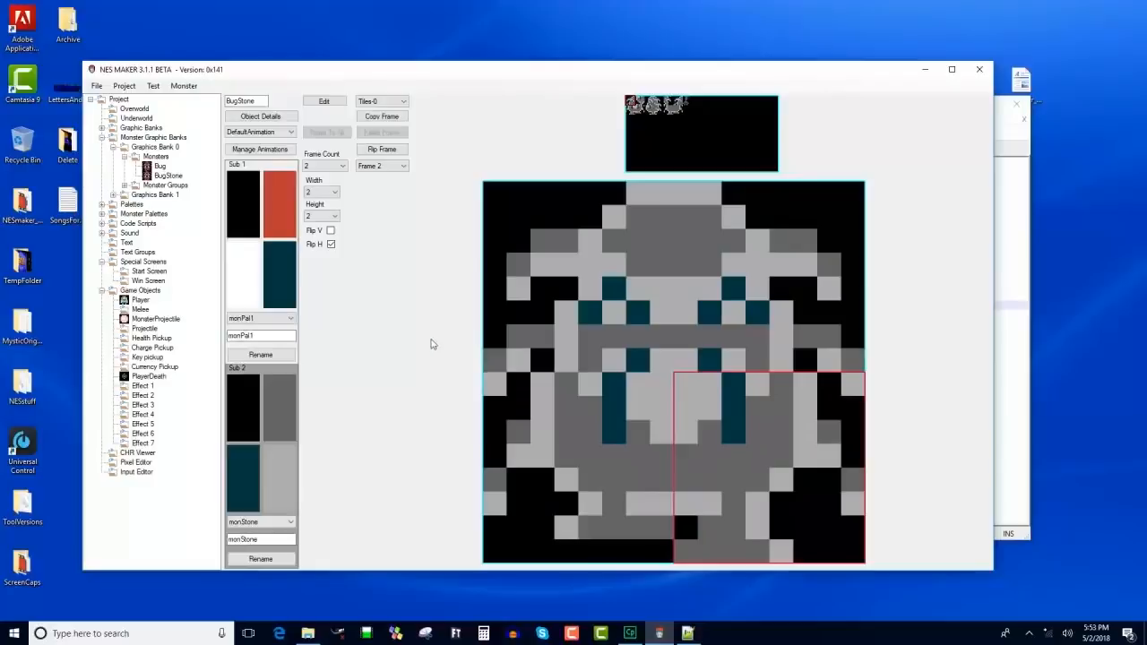
Set BugStone's frame count to 1 and replace its lower-right tile with a horizontally flipped copy of the lower-left one.
{"action": "left_click", "coordinate": [341, 169]}
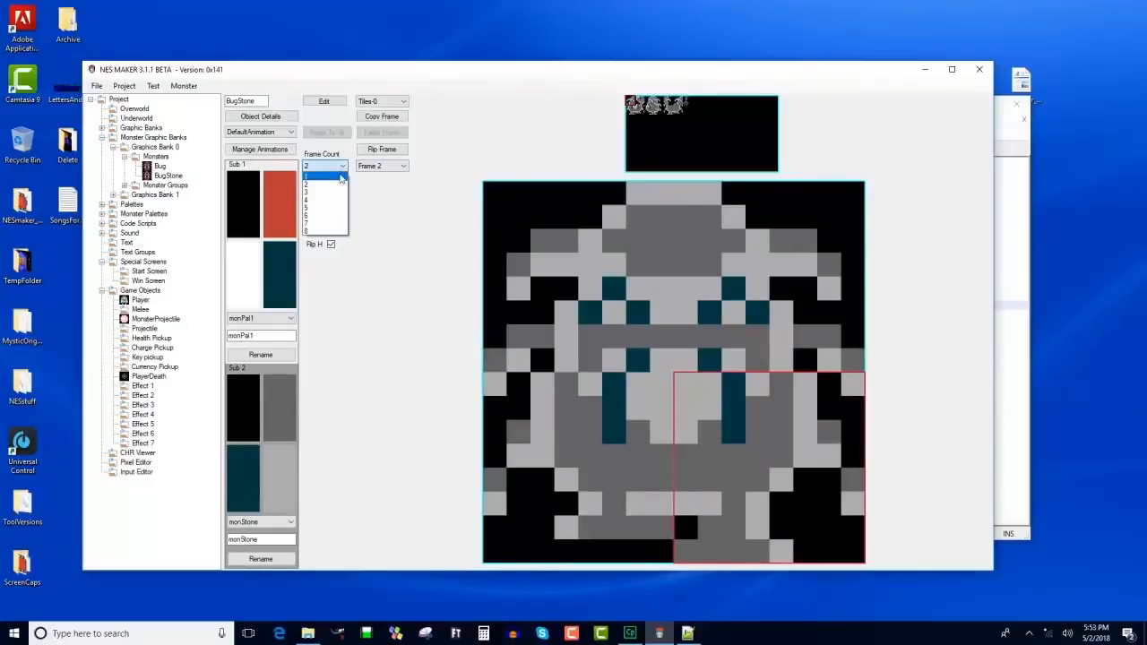
{"action": "left_click", "coordinate": [341, 177]}
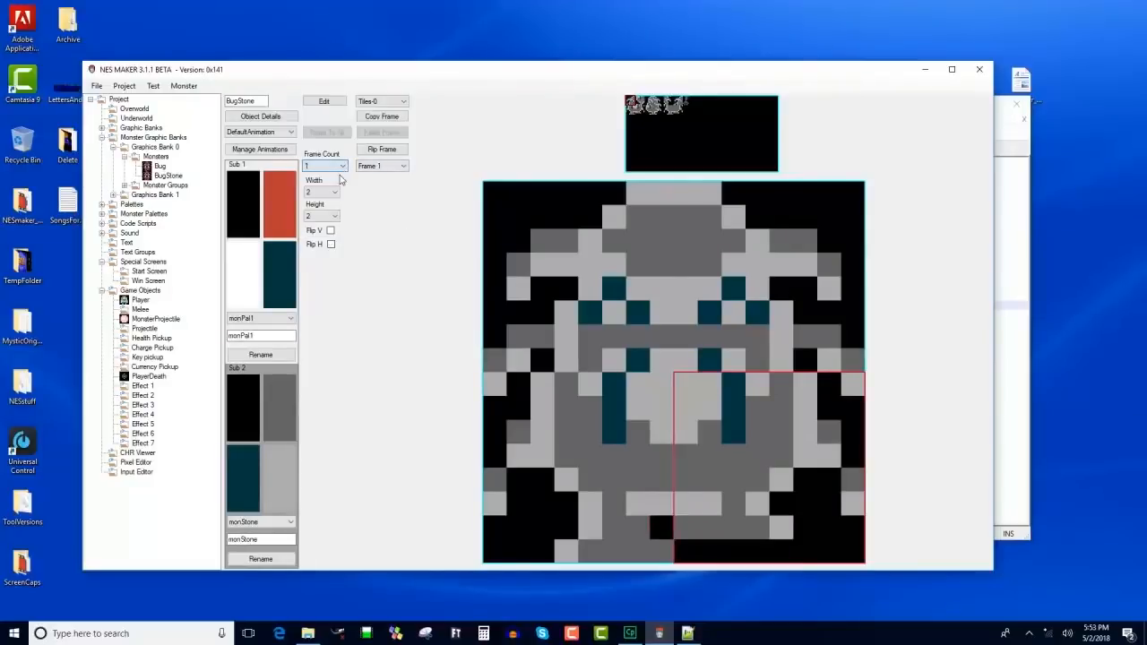
{"action": "left_click", "coordinate": [630, 112]}
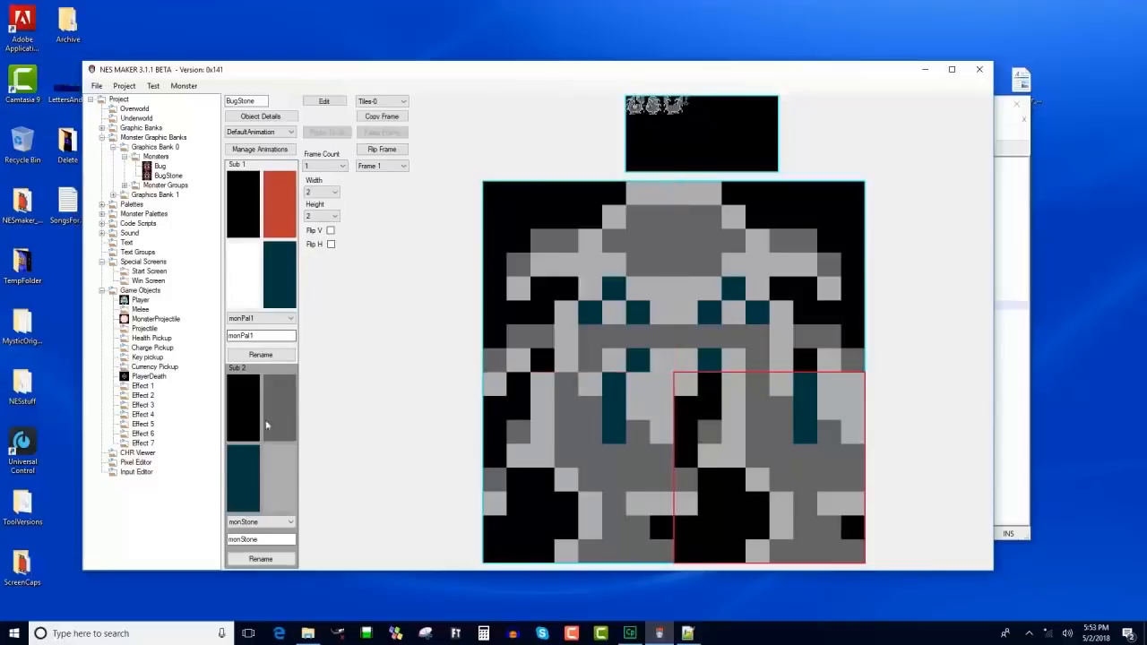
{"action": "left_click", "coordinate": [331, 243]}
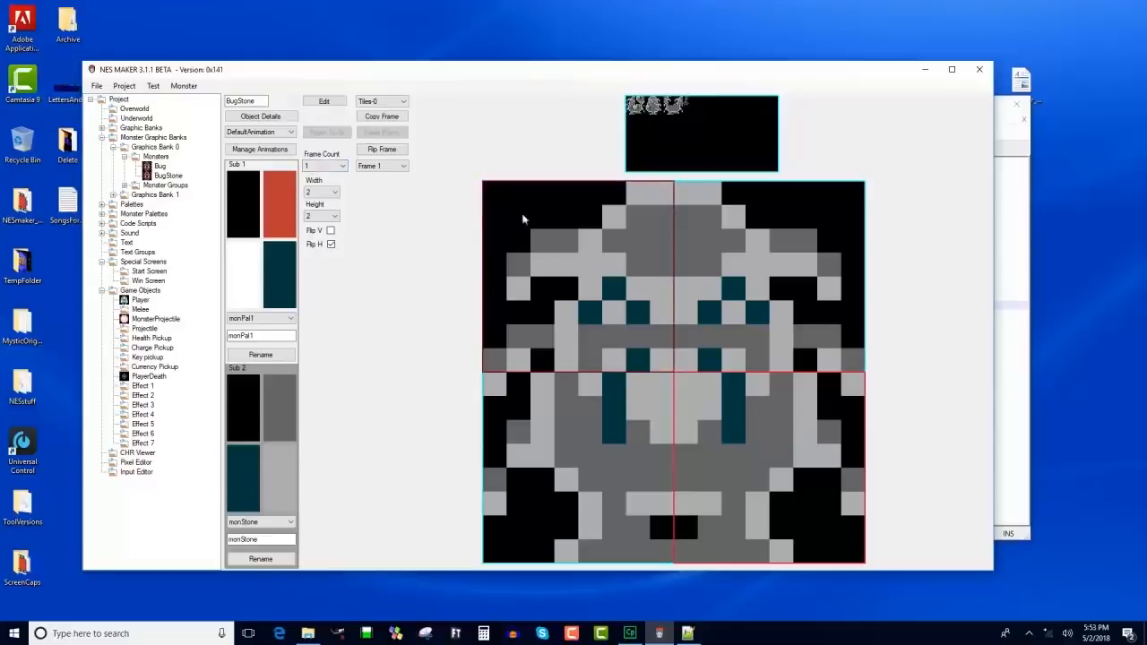
In BugStone's object details, set the normal max speed and acceleration speed to 0 and clear the monster flag.
{"action": "left_click", "coordinate": [251, 117]}
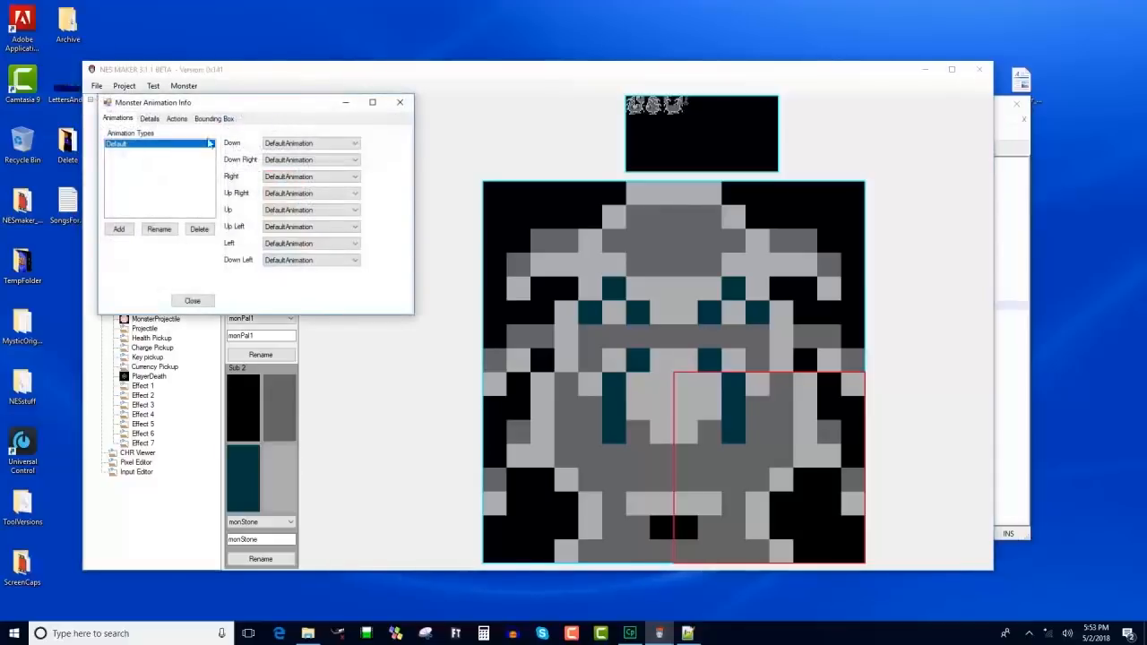
{"action": "left_click", "coordinate": [153, 121]}
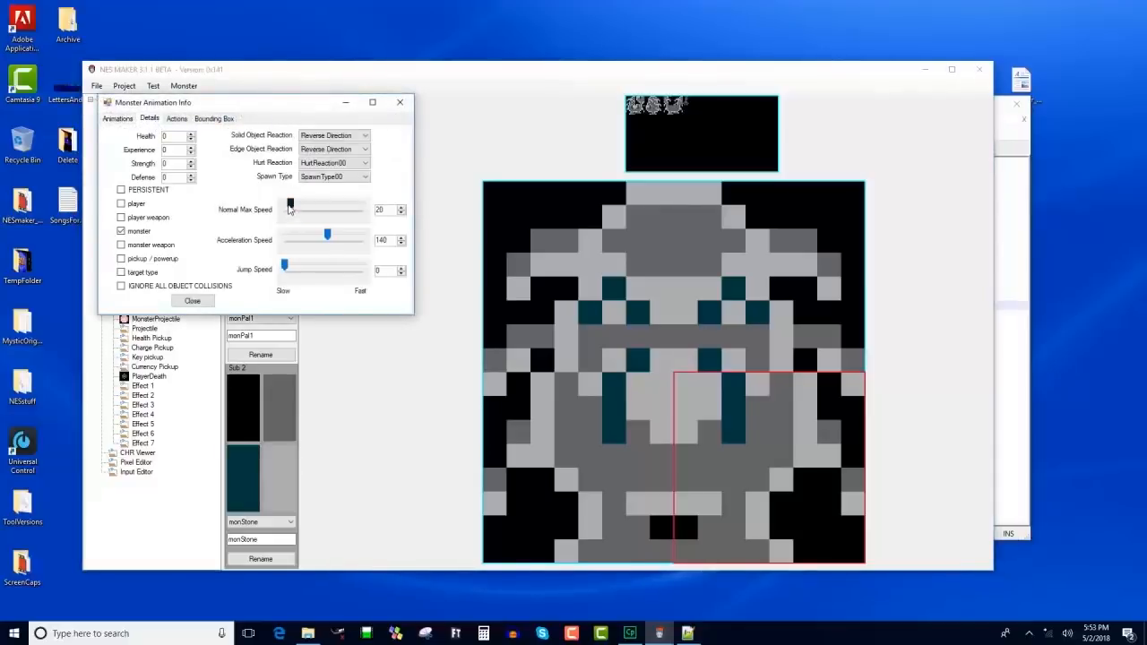
{"action": "left_click_drag", "start_coordinate": [291, 205], "coordinate": [246, 207]}
{"action": "left_click_drag", "start_coordinate": [329, 236], "coordinate": [165, 260]}
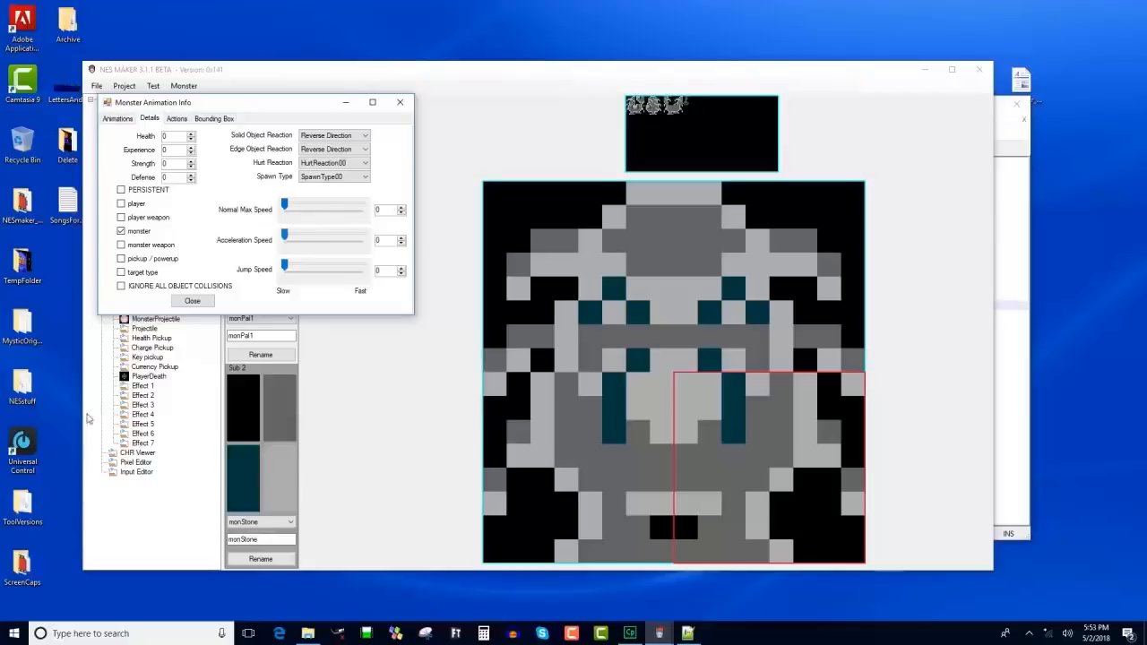
{"action": "left_click", "coordinate": [121, 232]}
Configure BugStone's action step 0 with animation speed 0, the Null action and a timer of 0.
{"action": "left_click", "coordinate": [177, 120]}
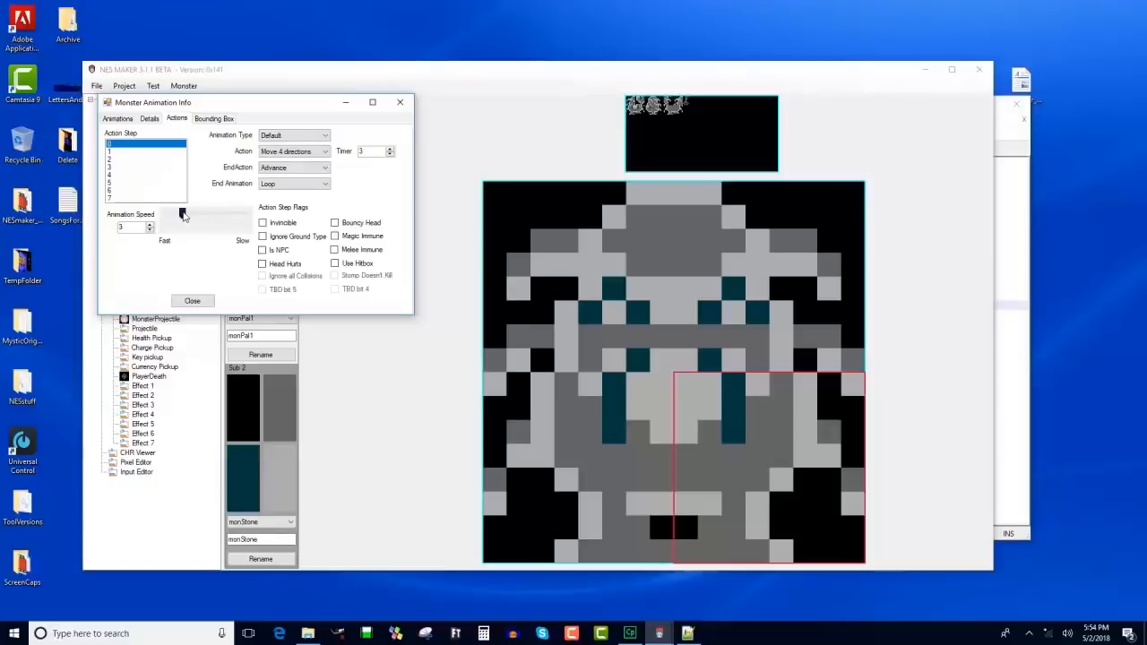
{"action": "left_click_drag", "start_coordinate": [183, 217], "coordinate": [55, 215]}
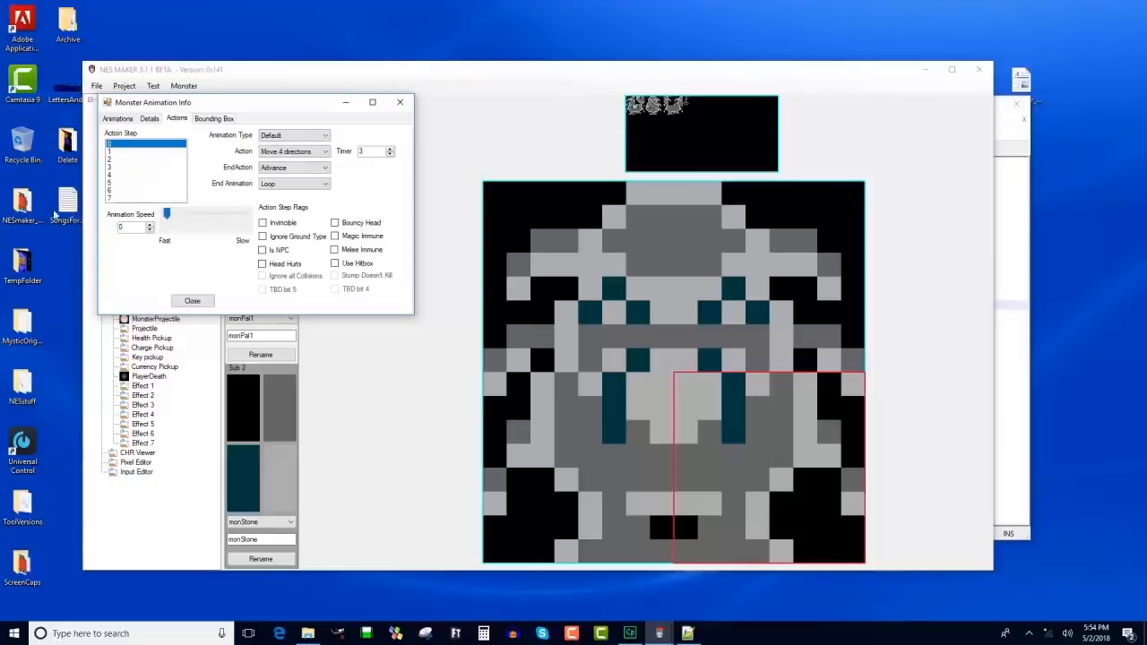
{"action": "left_click", "coordinate": [326, 153]}
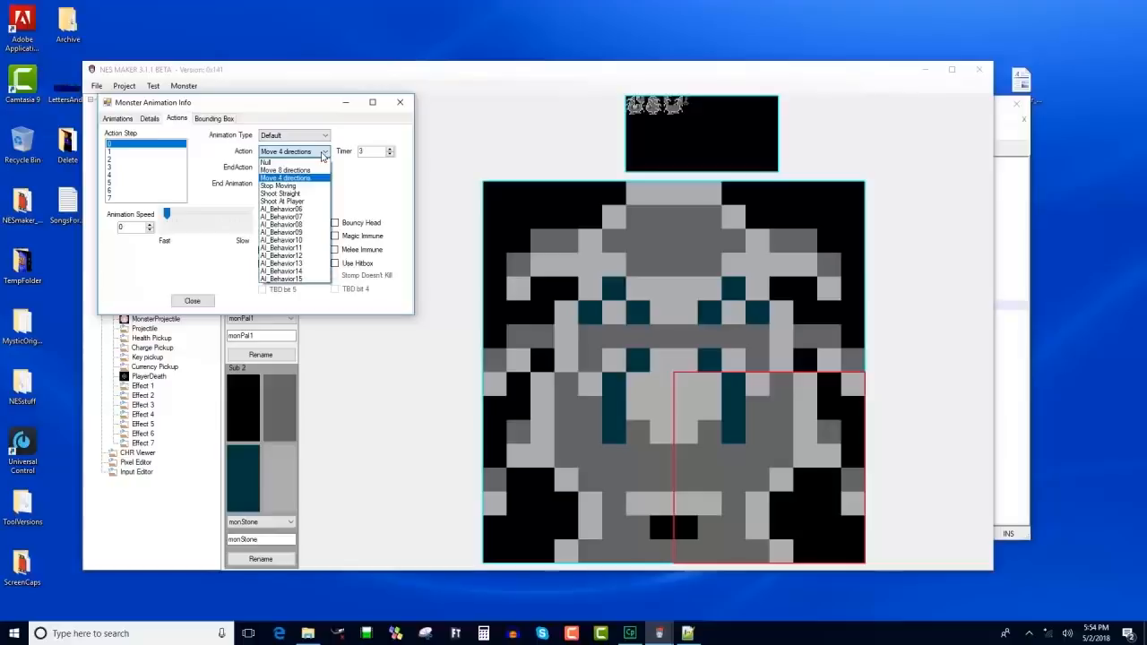
{"action": "left_click", "coordinate": [303, 161]}
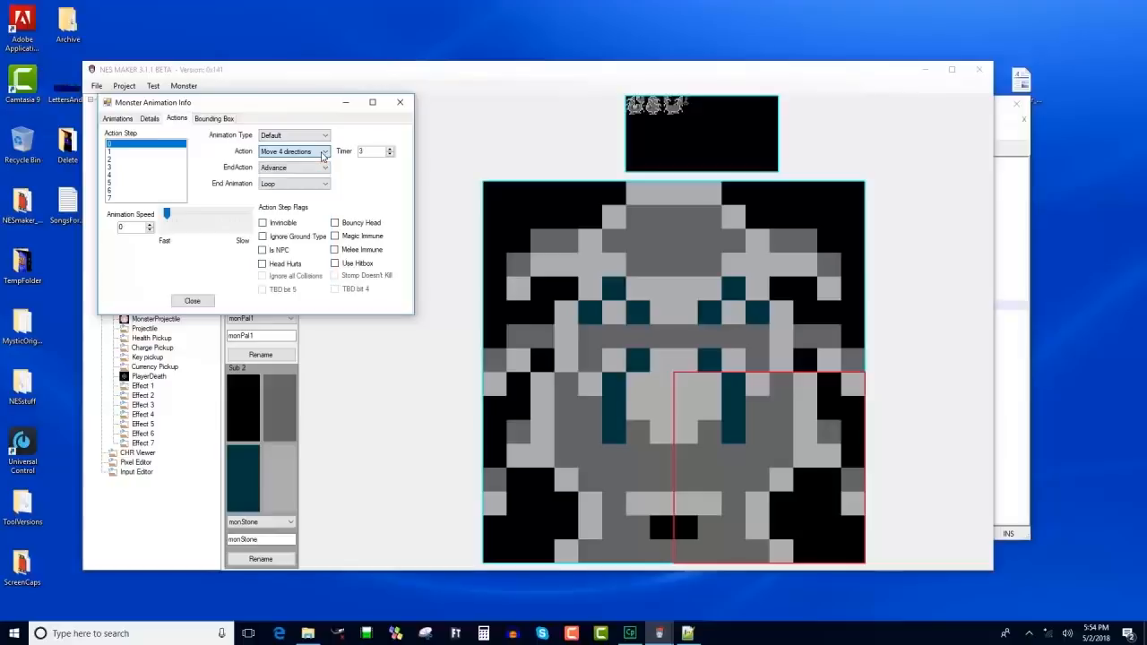
{"action": "left_click", "coordinate": [303, 153]}
{"action": "left_click", "coordinate": [287, 162]}
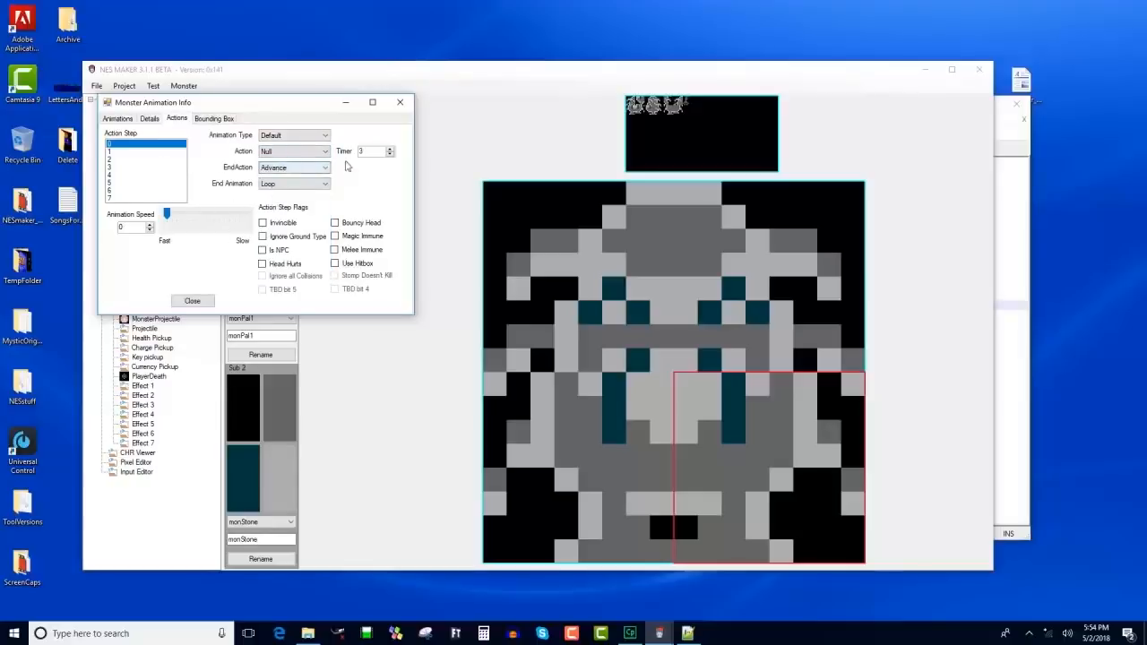
{"action": "left_click", "coordinate": [390, 155]}
{"action": "left_click", "coordinate": [390, 155]}
{"action": "left_click", "coordinate": [390, 155]}
Configure BugStone's action step 1 with the Shoot At Player action and the GoToFirst end action.
{"action": "left_click", "coordinate": [143, 152]}
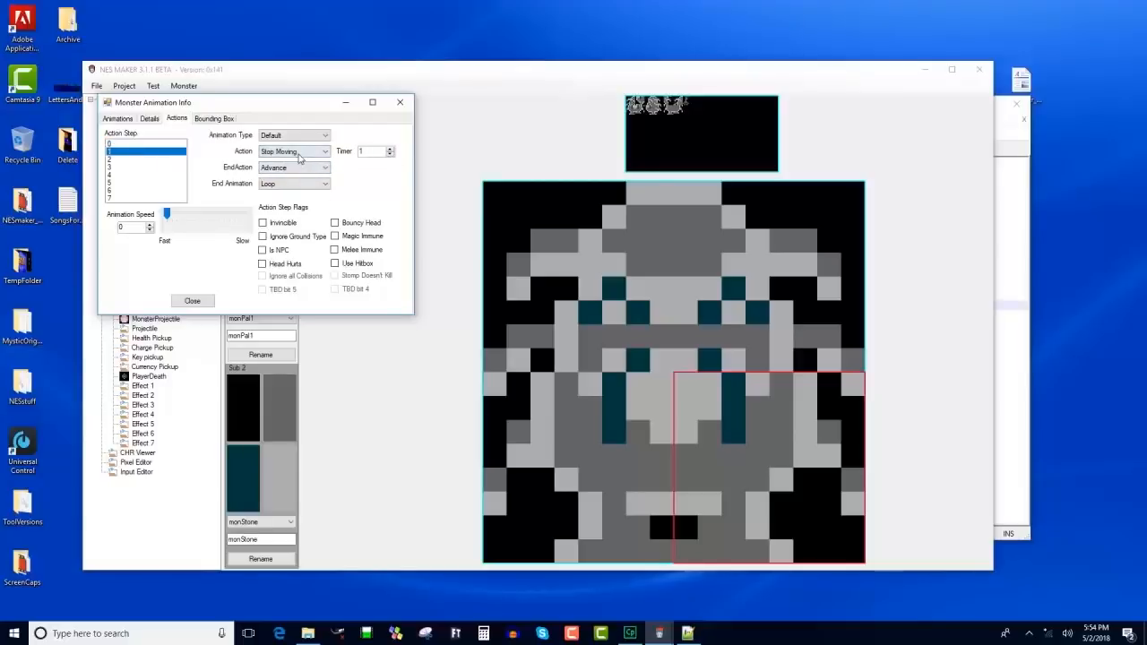
{"action": "left_click", "coordinate": [300, 155]}
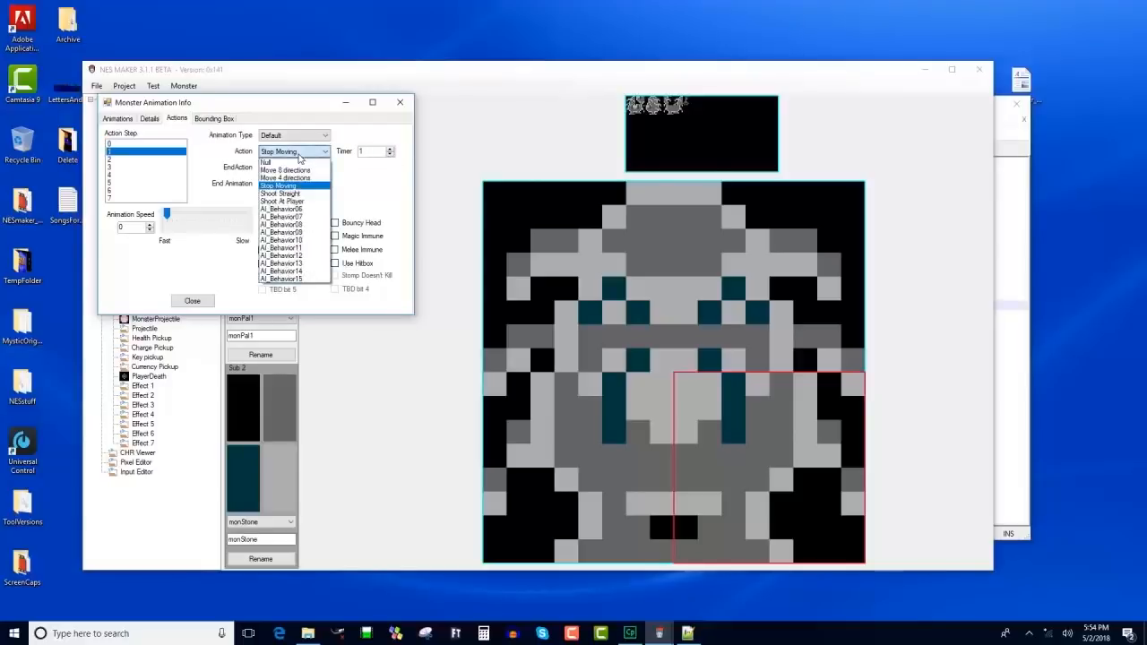
{"action": "left_click", "coordinate": [305, 202]}
{"action": "left_click", "coordinate": [312, 169]}
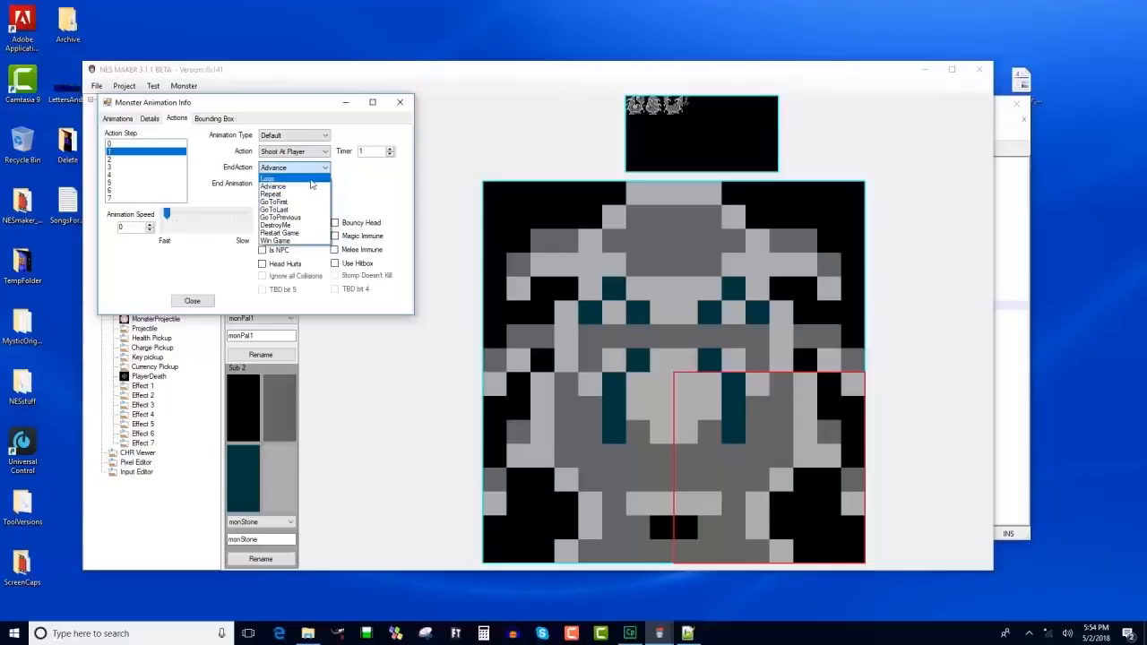
{"action": "left_click", "coordinate": [311, 182]}
Compare BugStone's action steps 0 and 1 and review the available end actions and actions.
{"action": "left_click", "coordinate": [149, 147]}
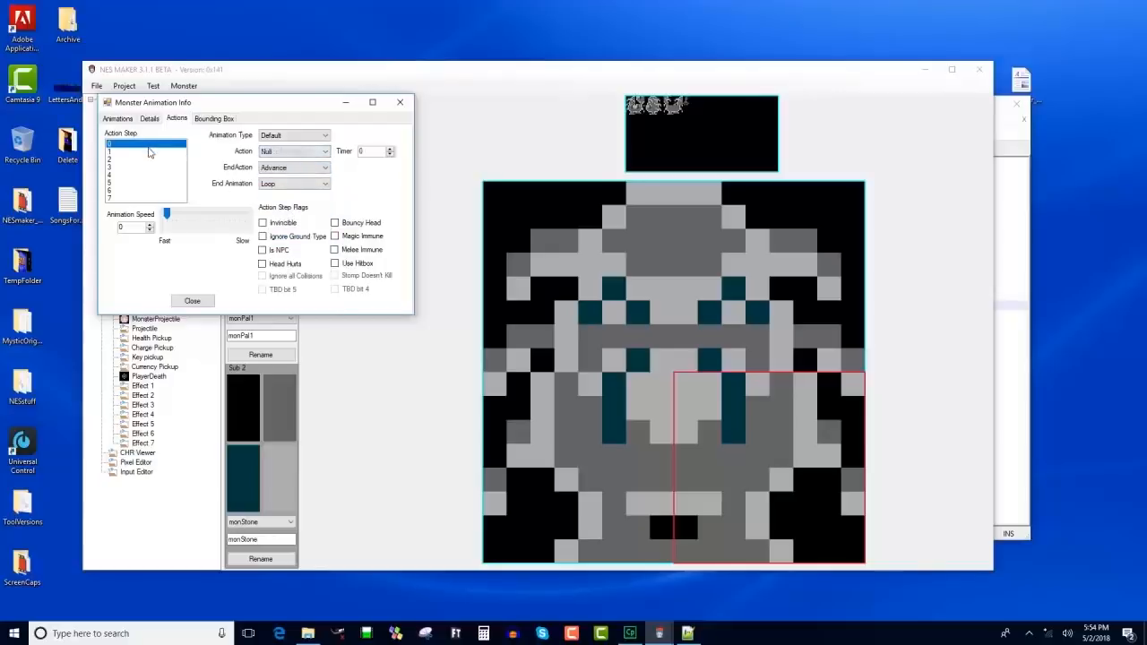
{"action": "left_click", "coordinate": [150, 151]}
{"action": "left_click", "coordinate": [152, 145]}
{"action": "left_click", "coordinate": [152, 152]}
{"action": "left_click", "coordinate": [152, 145]}
{"action": "left_click", "coordinate": [154, 151]}
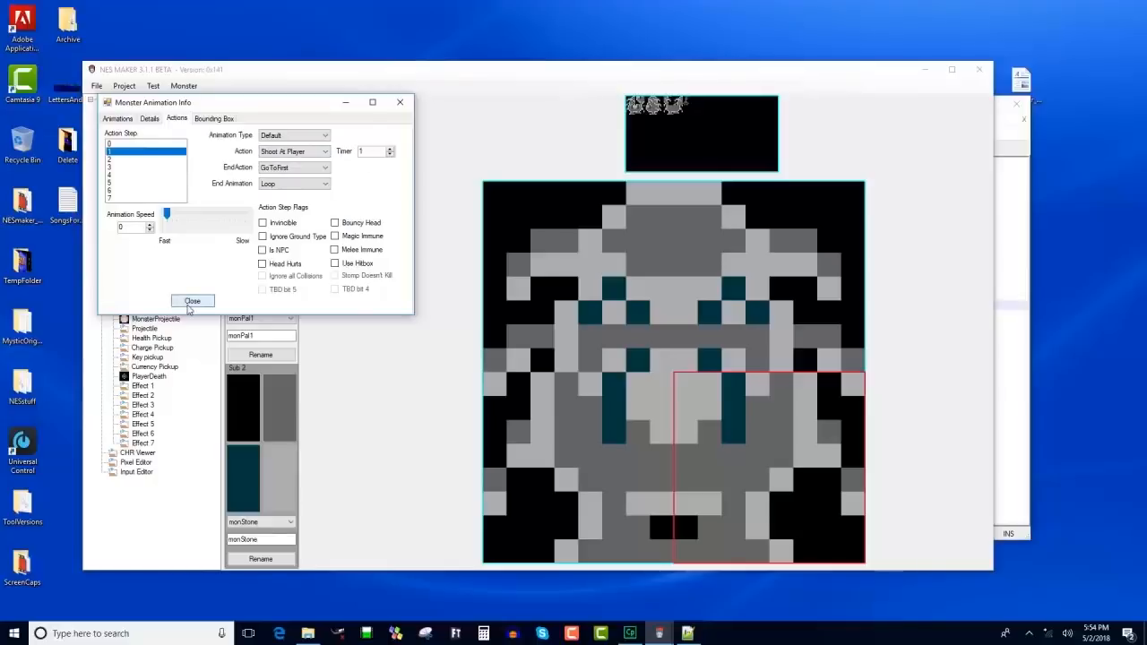
{"action": "left_click", "coordinate": [301, 167]}
{"action": "left_click", "coordinate": [301, 167]}
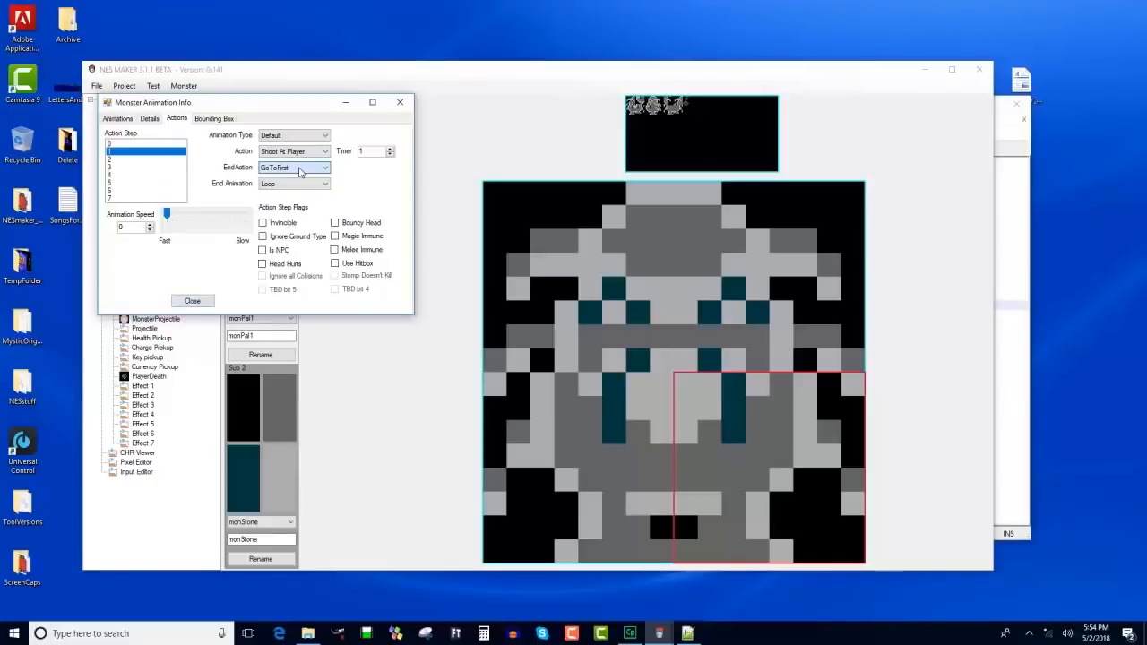
{"action": "left_click", "coordinate": [302, 152]}
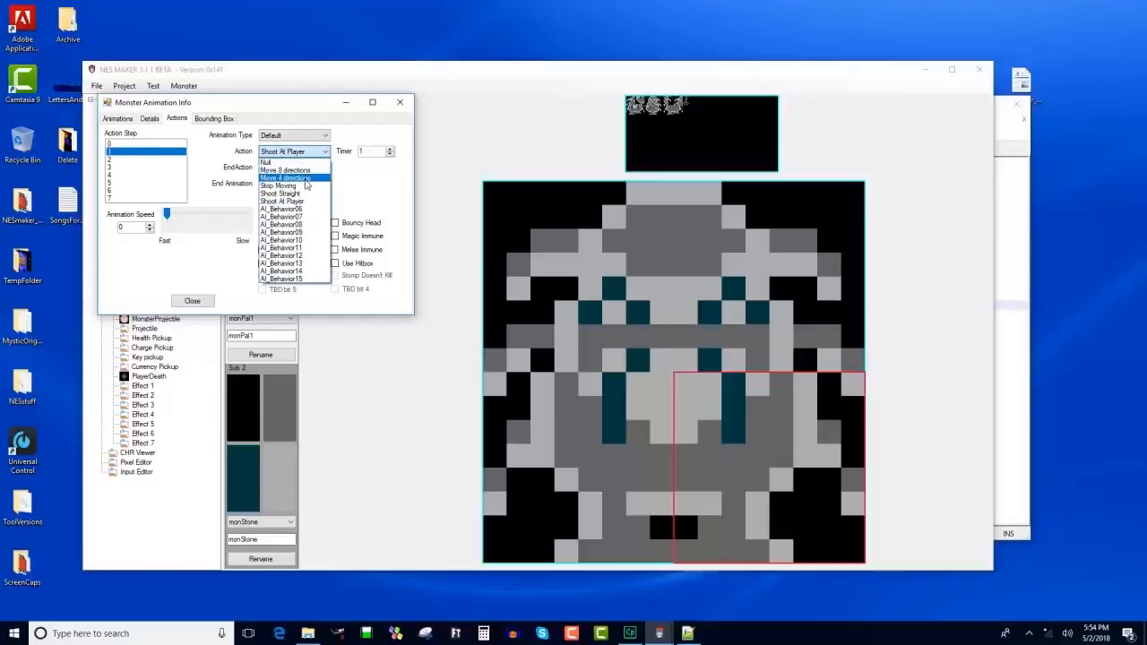
{"action": "left_click", "coordinate": [372, 199]}
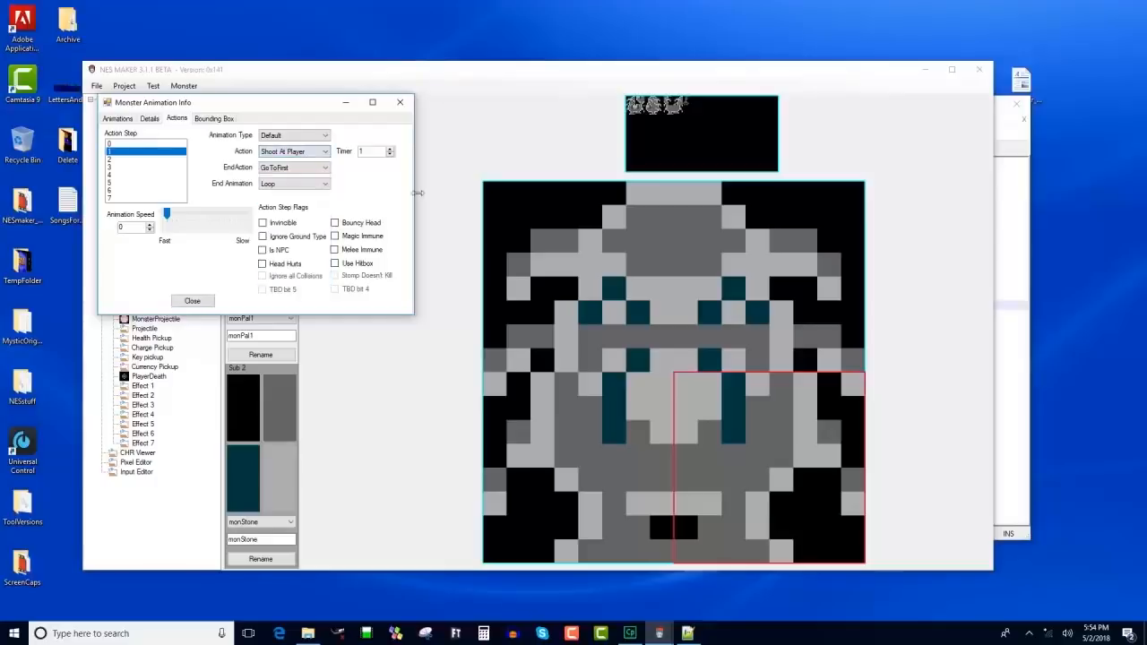
Switch to Notepad++ and examine how AI_Action_05.asm loads the object's position and calls CreateObject.
{"action": "left_click", "coordinate": [1011, 265]}
{"action": "left_click", "coordinate": [450, 149]}
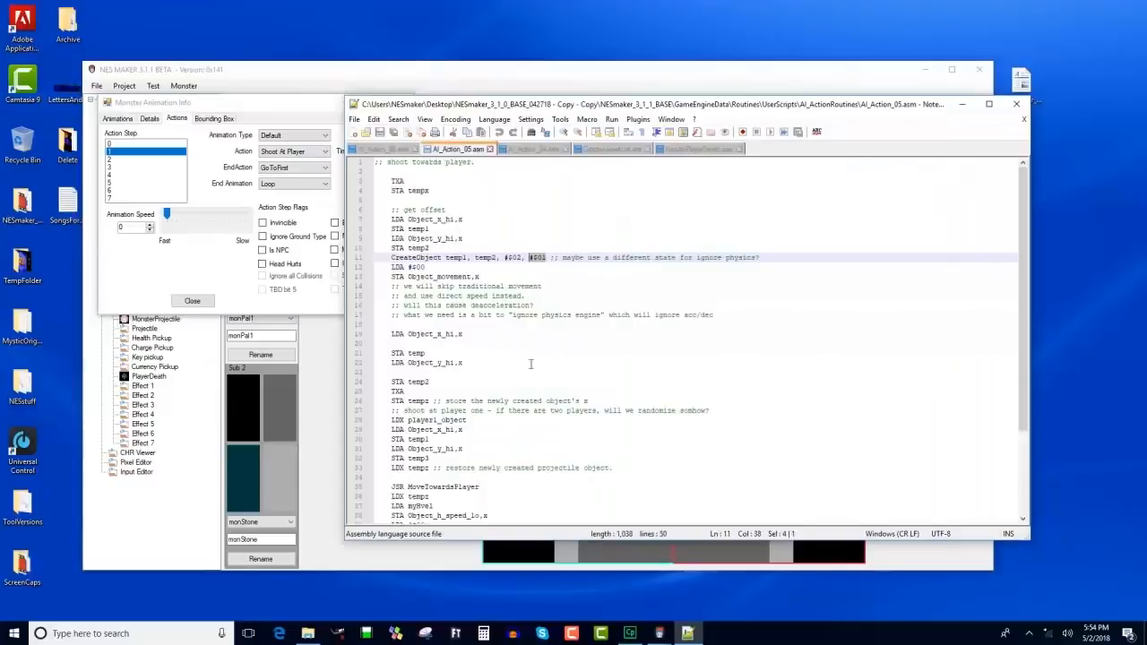
{"action": "left_click_drag", "start_coordinate": [465, 247], "coordinate": [363, 219]}
{"action": "left_click", "coordinate": [489, 248]}
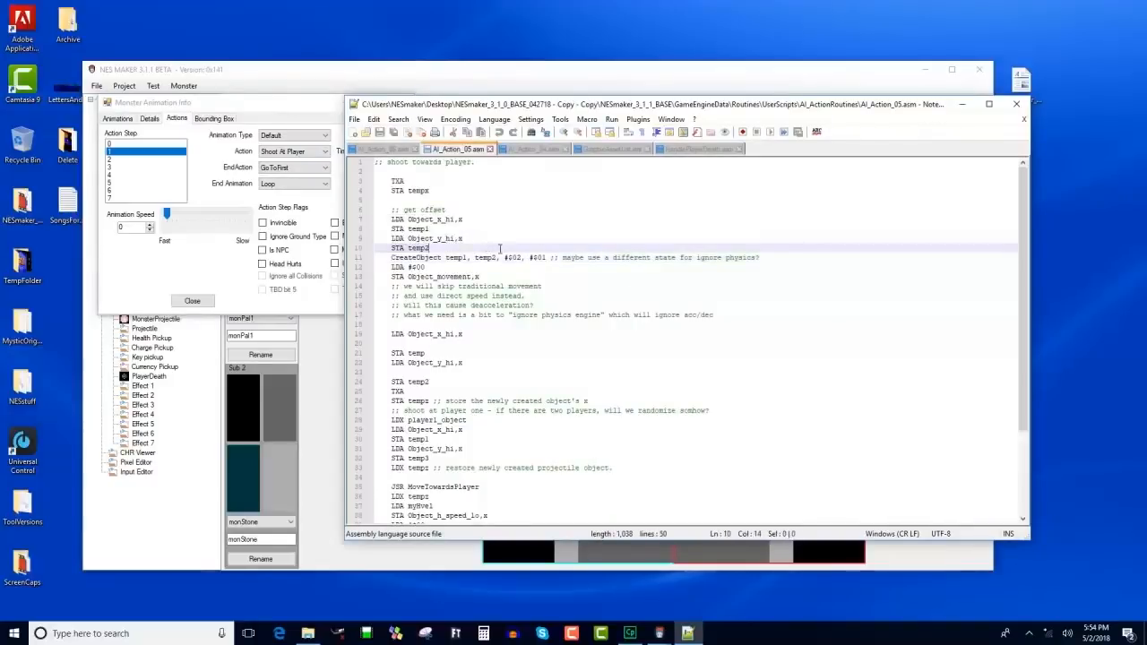
{"action": "left_click_drag", "start_coordinate": [501, 249], "coordinate": [383, 220]}
{"action": "left_click", "coordinate": [382, 221]}
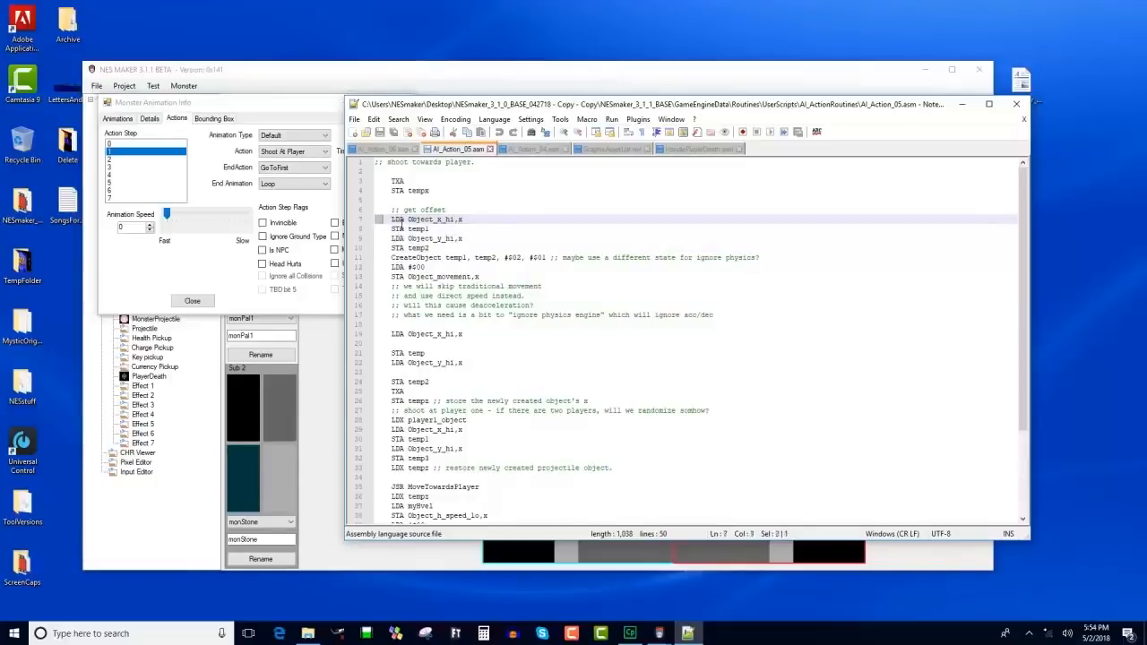
{"action": "left_click", "coordinate": [387, 257]}
{"action": "left_click_drag", "start_coordinate": [388, 257], "coordinate": [528, 259]}
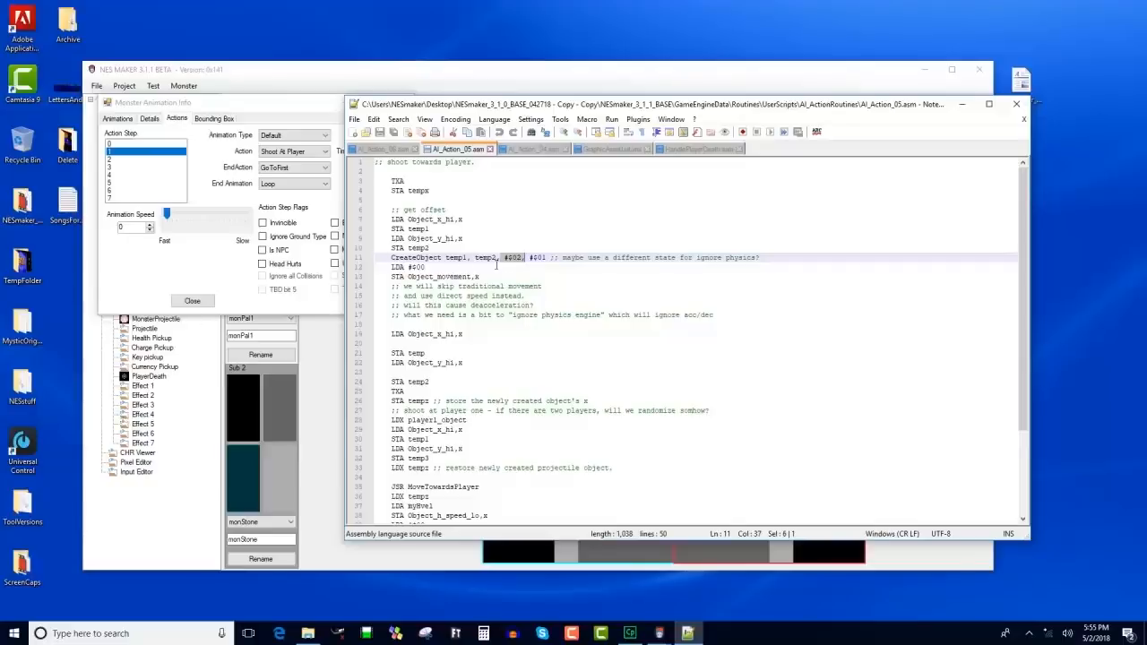
Return to NES Maker and close BugStone's object details.
{"action": "left_click", "coordinate": [157, 497]}
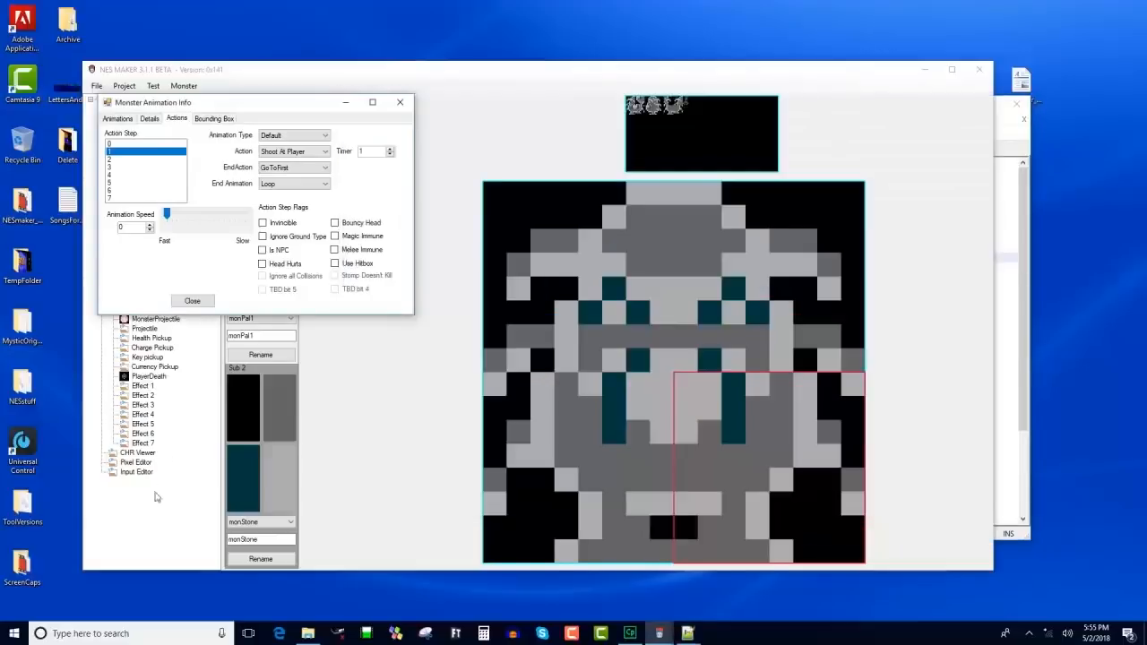
{"action": "left_click_drag", "start_coordinate": [224, 104], "coordinate": [376, 108]}
{"action": "left_click", "coordinate": [548, 107]}
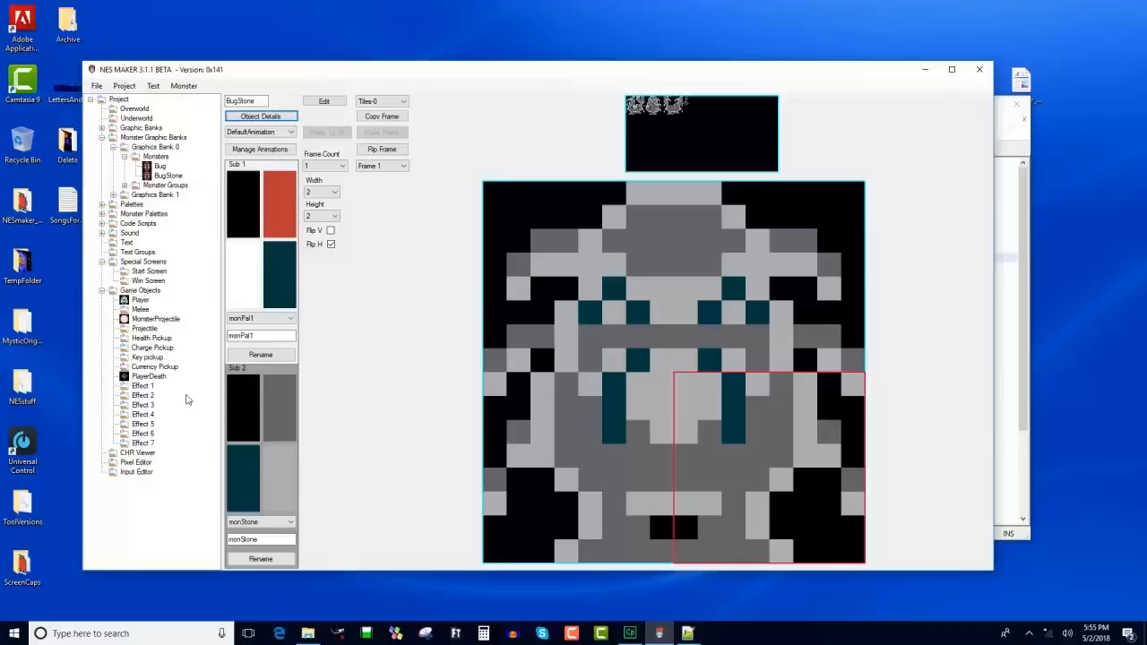
Switch to Notepad++ and examine the #$02 and #$01 arguments of the CreateObject line in AI_Action_05.asm.
{"action": "left_click", "coordinate": [1025, 318]}
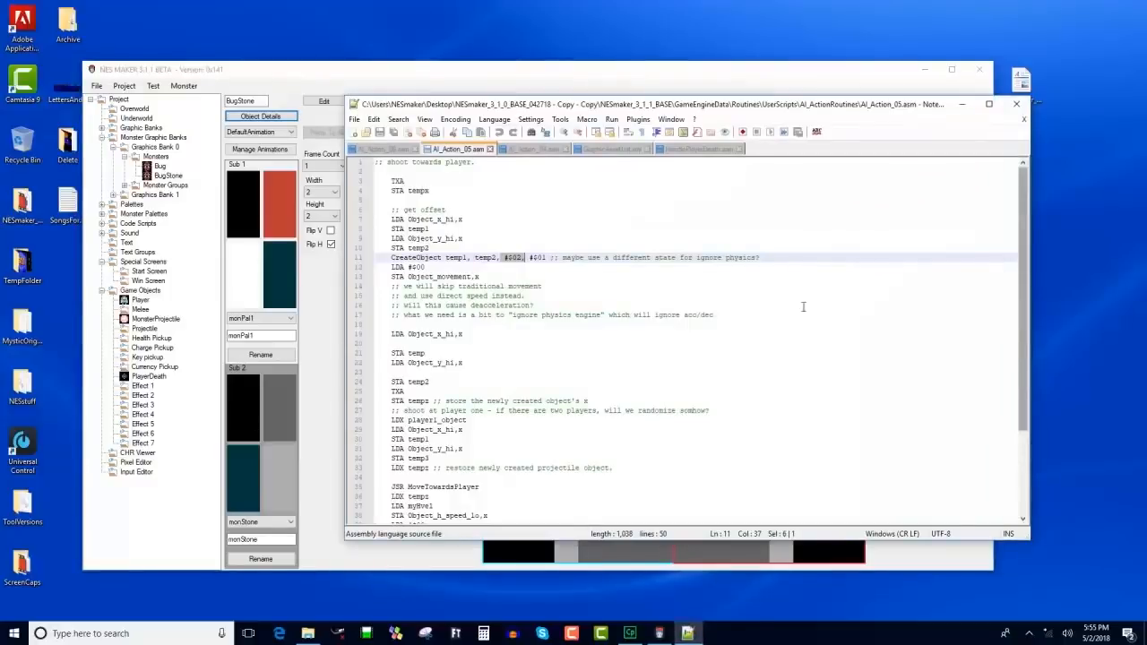
{"action": "double_click", "coordinate": [515, 257]}
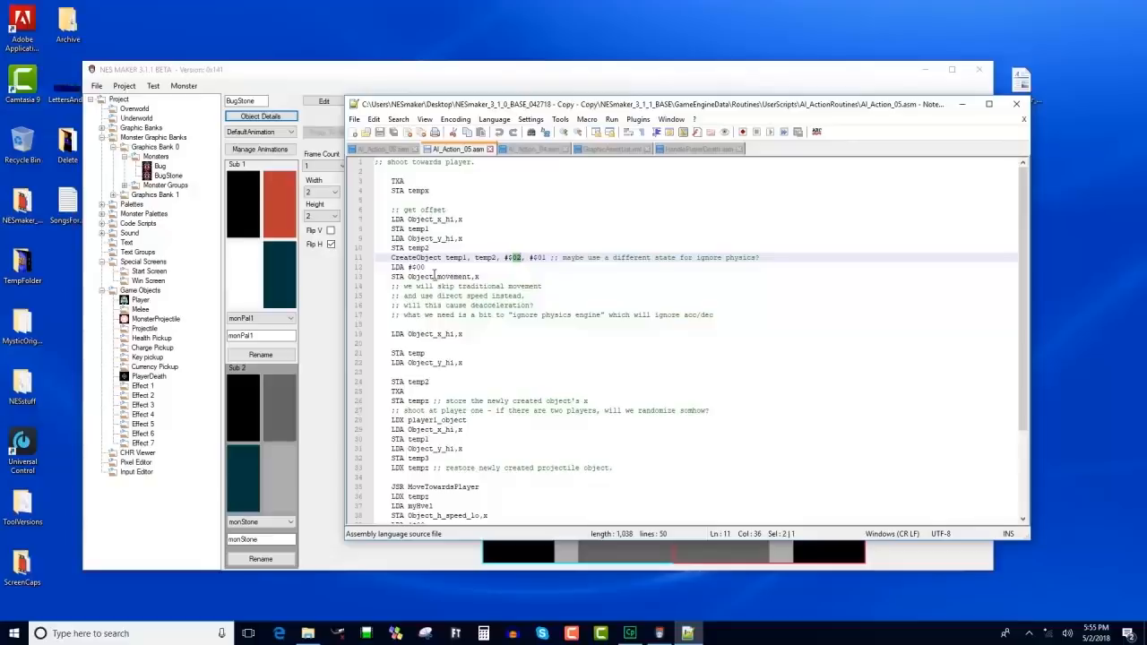
{"action": "left_click_drag", "start_coordinate": [532, 258], "coordinate": [548, 257]}
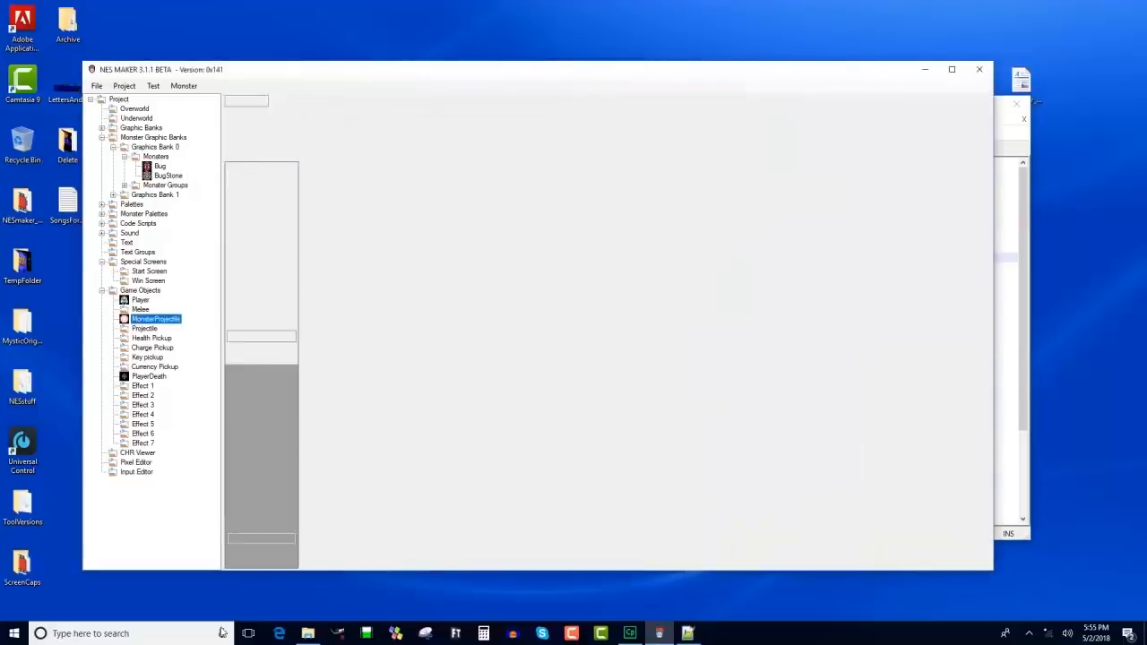
In NES Maker, enable the Invincible flag for action step 1 of the MonsterProjectile game object.
{"action": "left_click", "coordinate": [137, 321]}
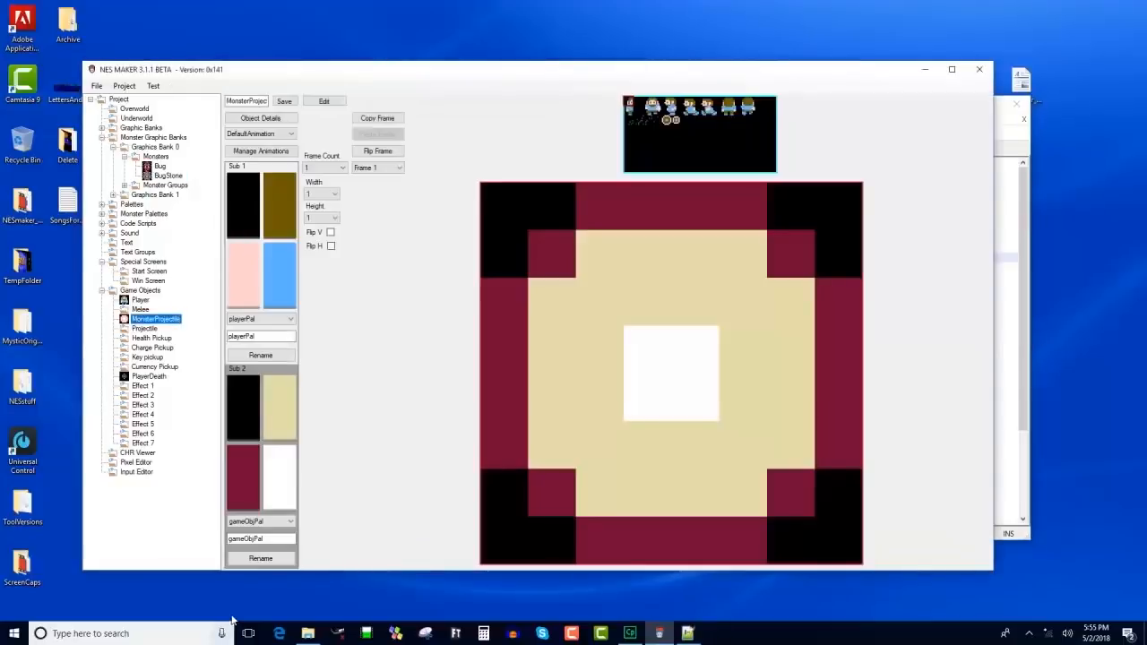
{"action": "left_click", "coordinate": [256, 151]}
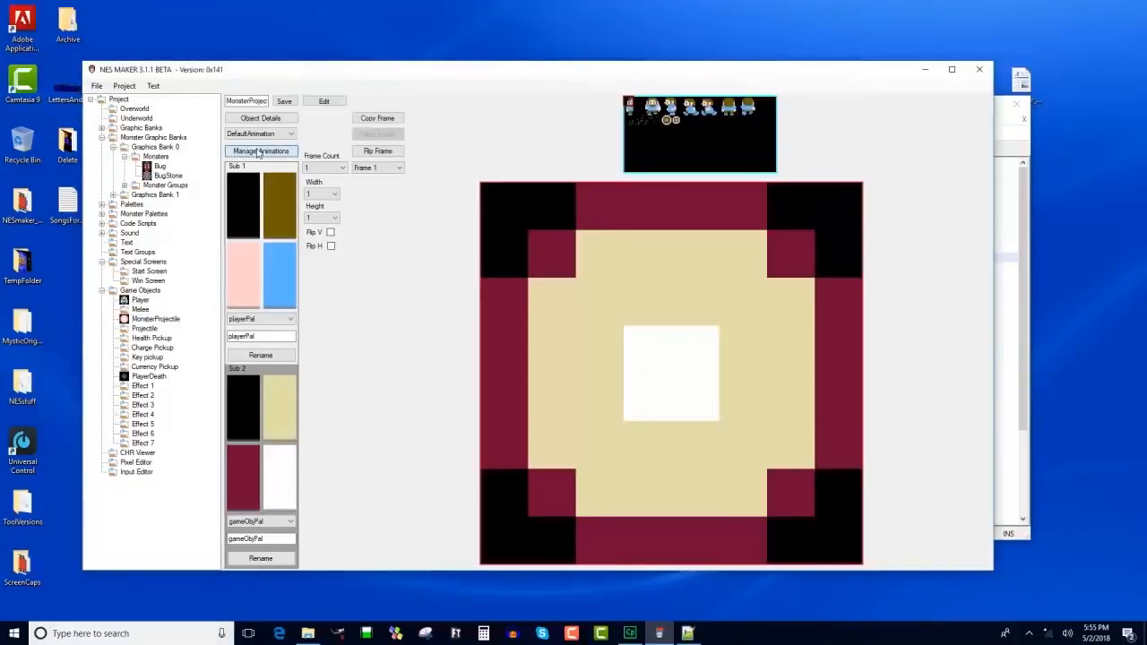
{"action": "left_click", "coordinate": [293, 117]}
{"action": "left_click", "coordinate": [260, 118]}
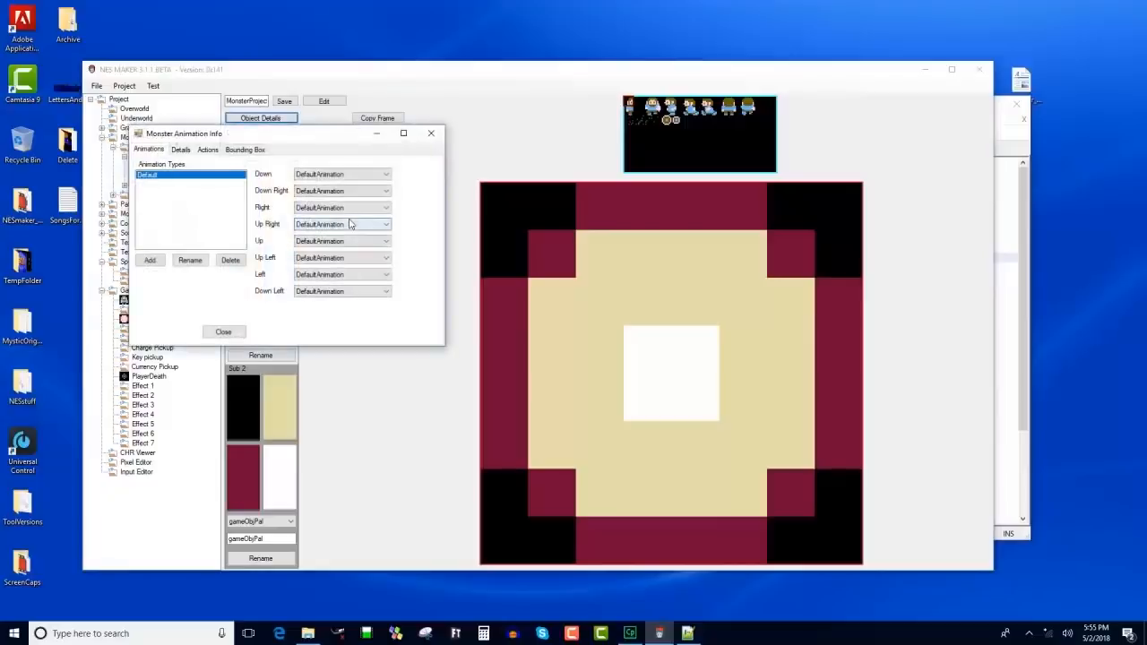
{"action": "left_click", "coordinate": [208, 150]}
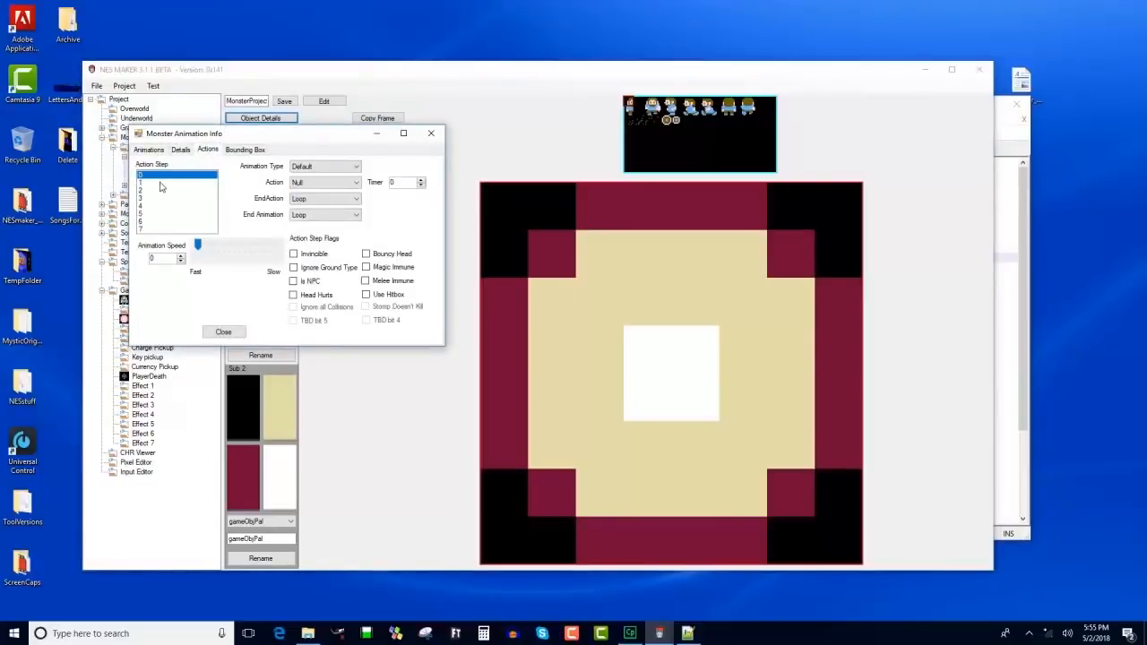
{"action": "left_click", "coordinate": [161, 183]}
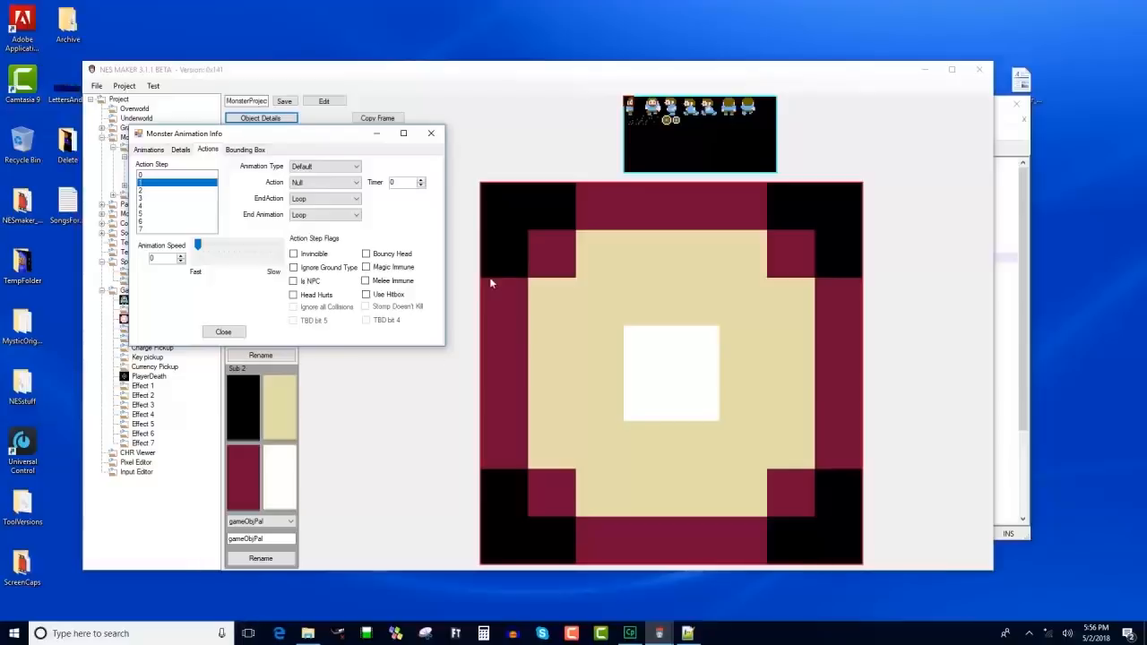
{"action": "mouse_move", "coordinate": [198, 246]}
{"action": "left_mouse_down"}
{"action": "mouse_move", "coordinate": [261, 248]}
{"action": "mouse_move", "coordinate": [198, 248]}
{"action": "left_mouse_up"}
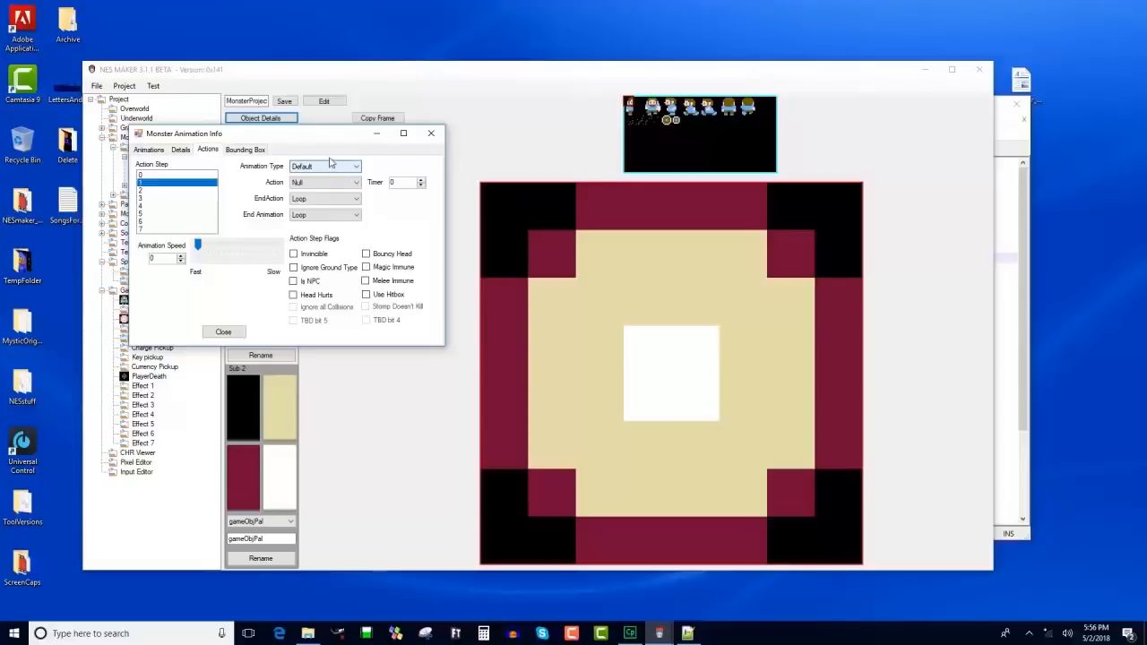
{"action": "left_click", "coordinate": [295, 254]}
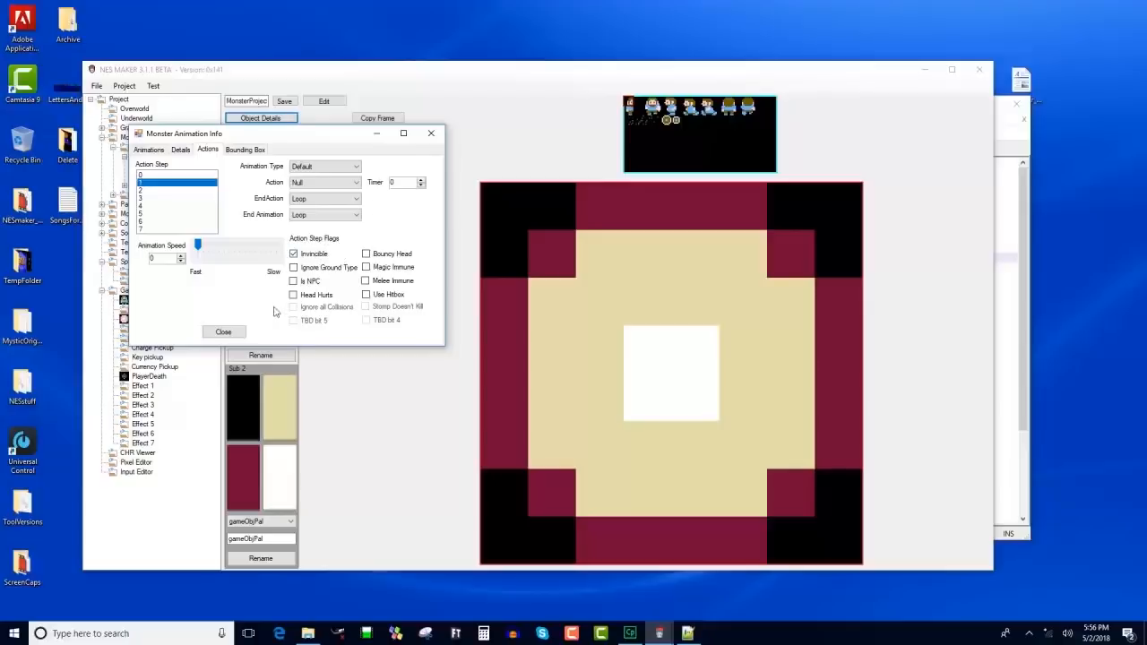
{"action": "left_click", "coordinate": [239, 333]}
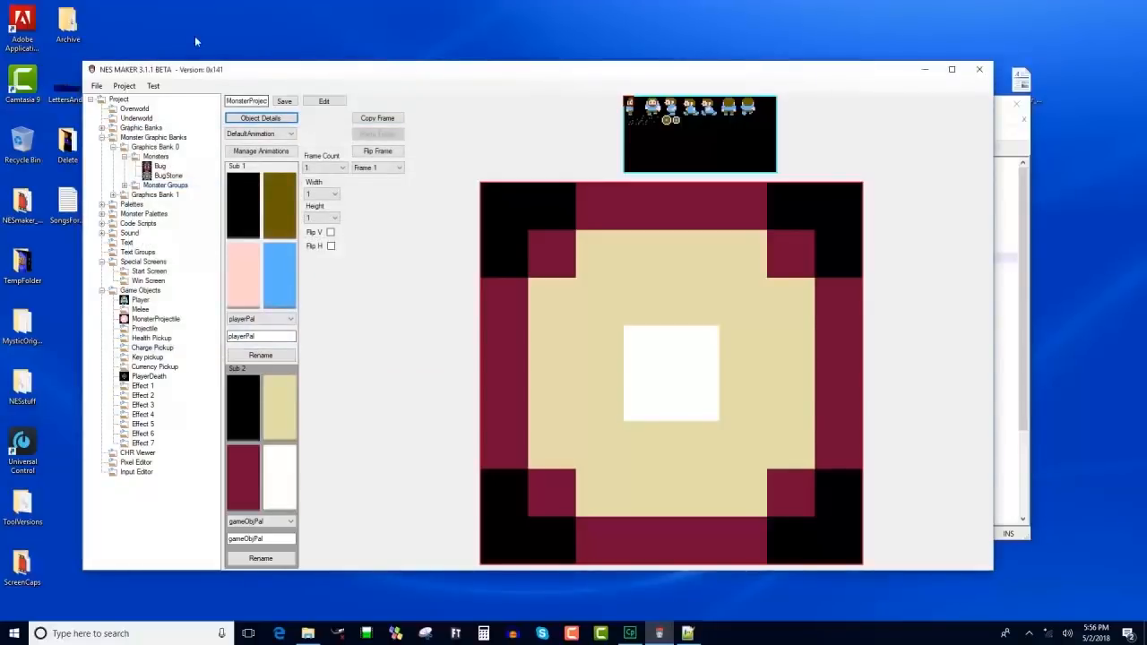
Rename the monster action step flag Invincible to Ignore Physics in the project labels.
{"action": "left_click", "coordinate": [125, 85]}
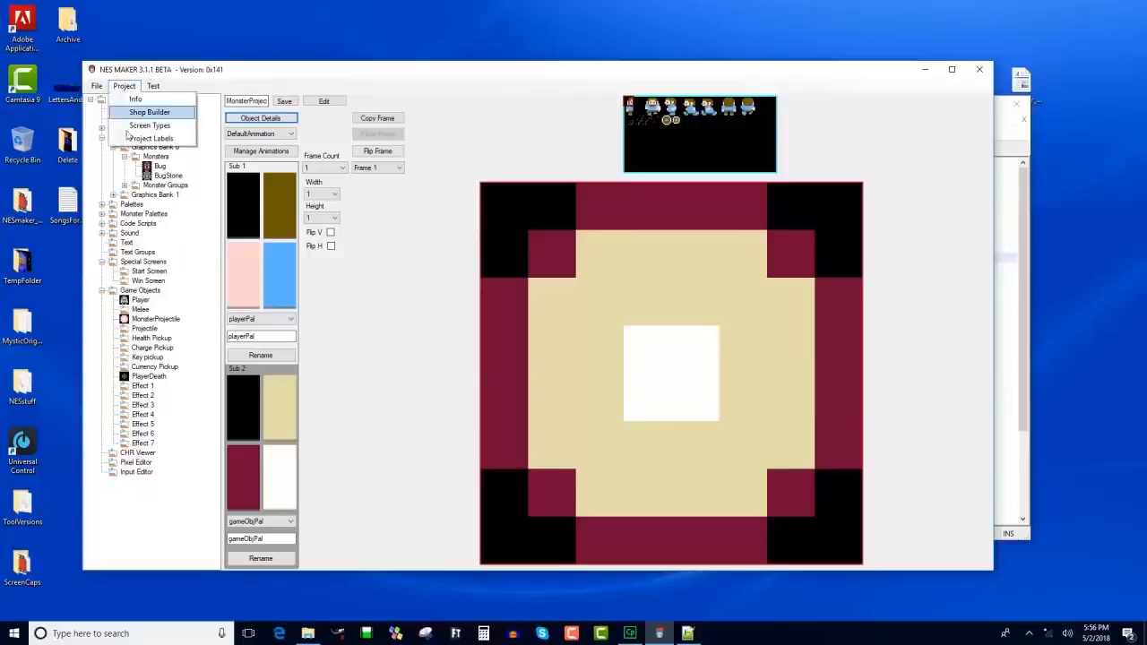
{"action": "left_click", "coordinate": [145, 143]}
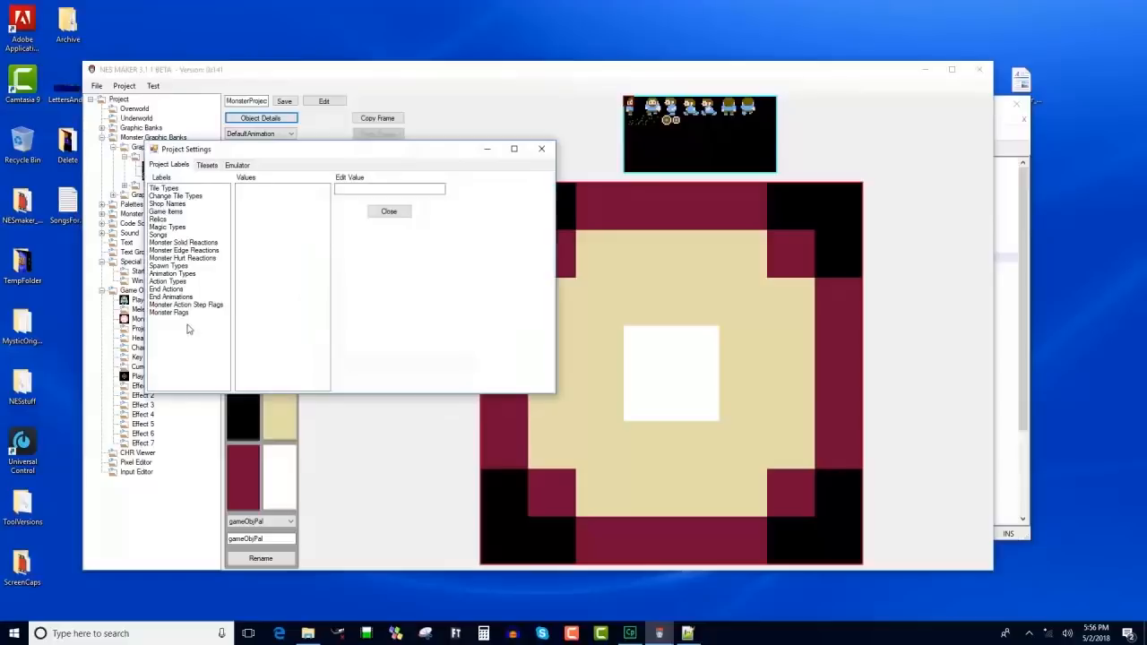
{"action": "left_click", "coordinate": [214, 309]}
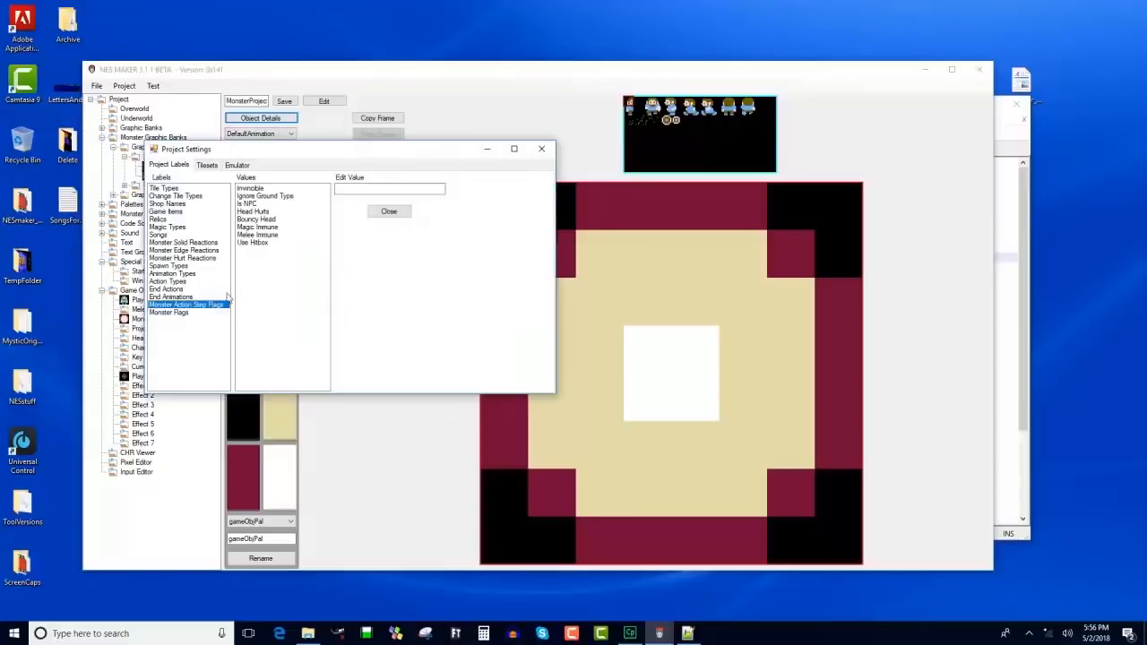
{"action": "left_click", "coordinate": [273, 189]}
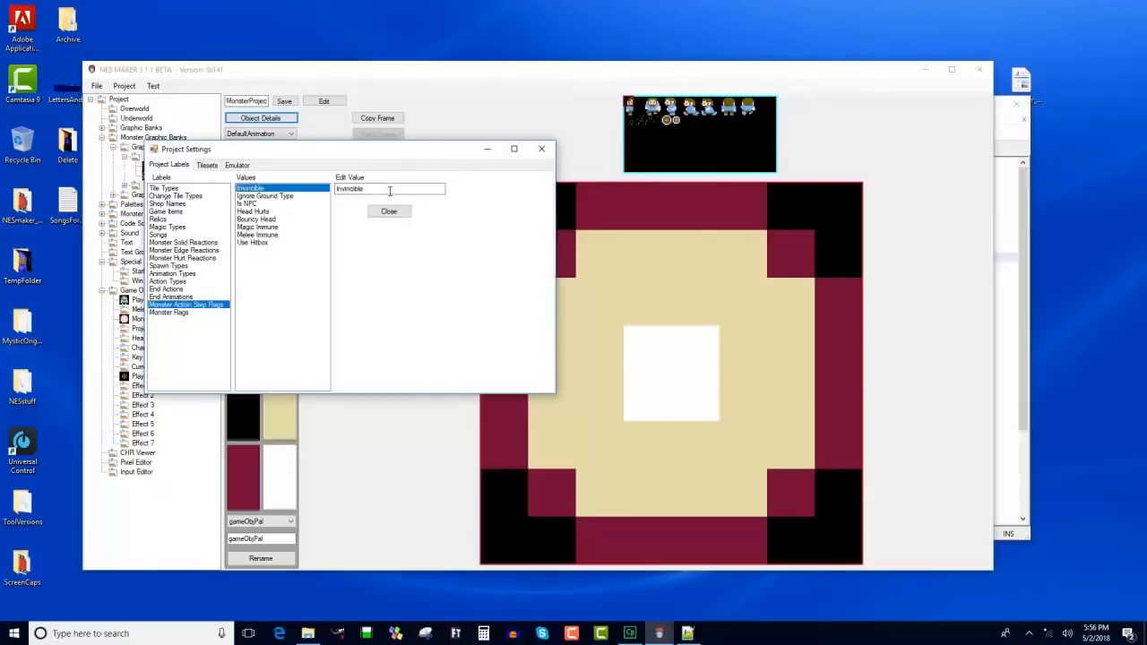
{"action": "key", "text": "Tab"}
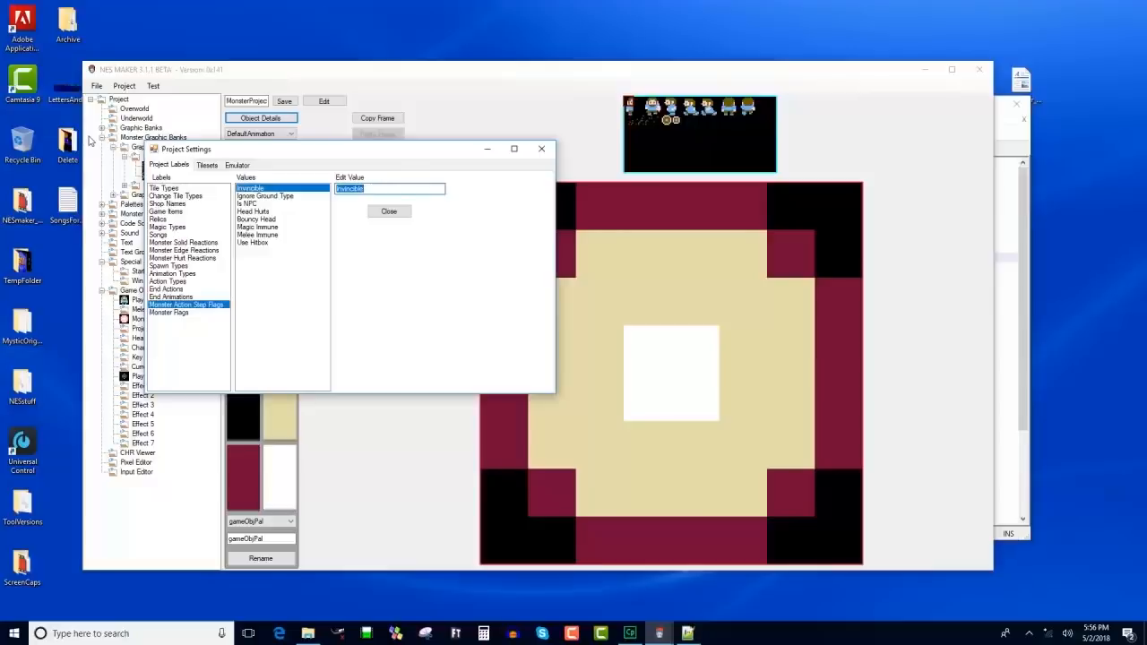
{"action": "type", "text": "Ignore Physics"}
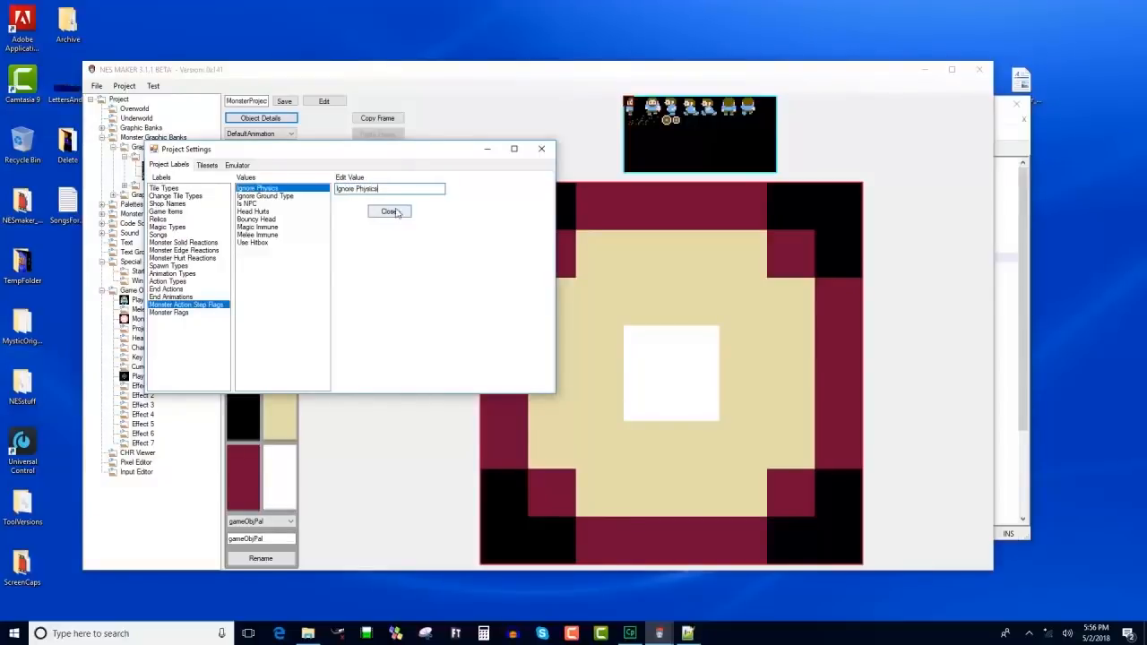
{"action": "left_click", "coordinate": [389, 212]}
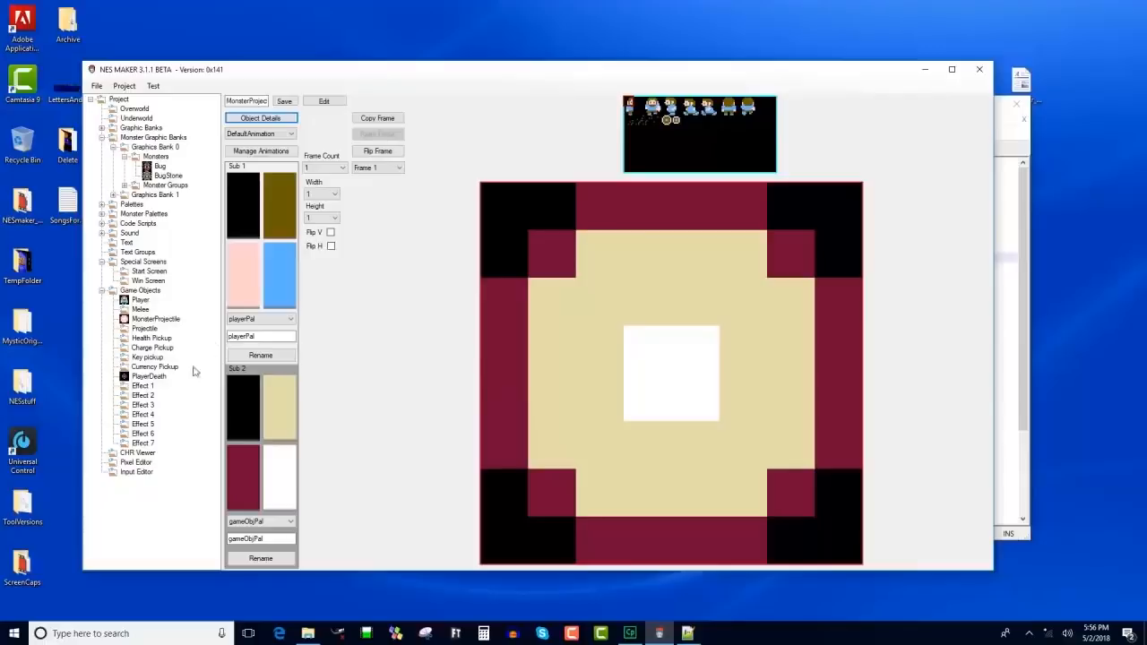
Compare the flags of MonsterProjectile's action steps 0 and 1 with the CreateObject line in AI_Action_05.asm.
{"action": "left_click", "coordinate": [154, 321]}
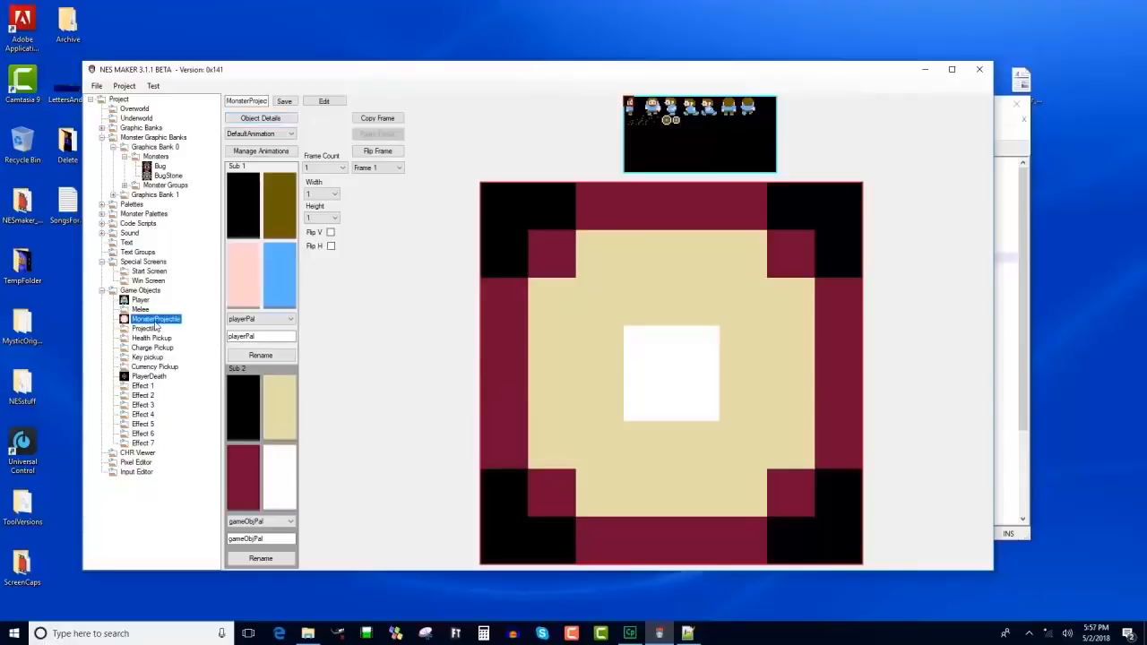
{"action": "left_click", "coordinate": [269, 120]}
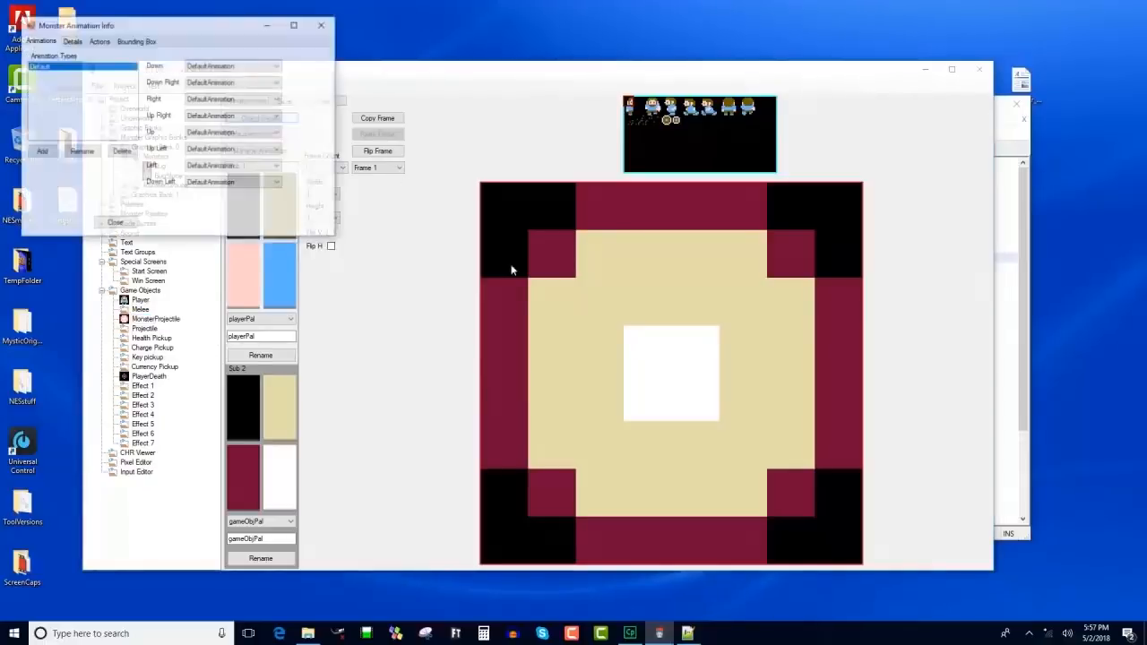
{"action": "left_click", "coordinate": [97, 42]}
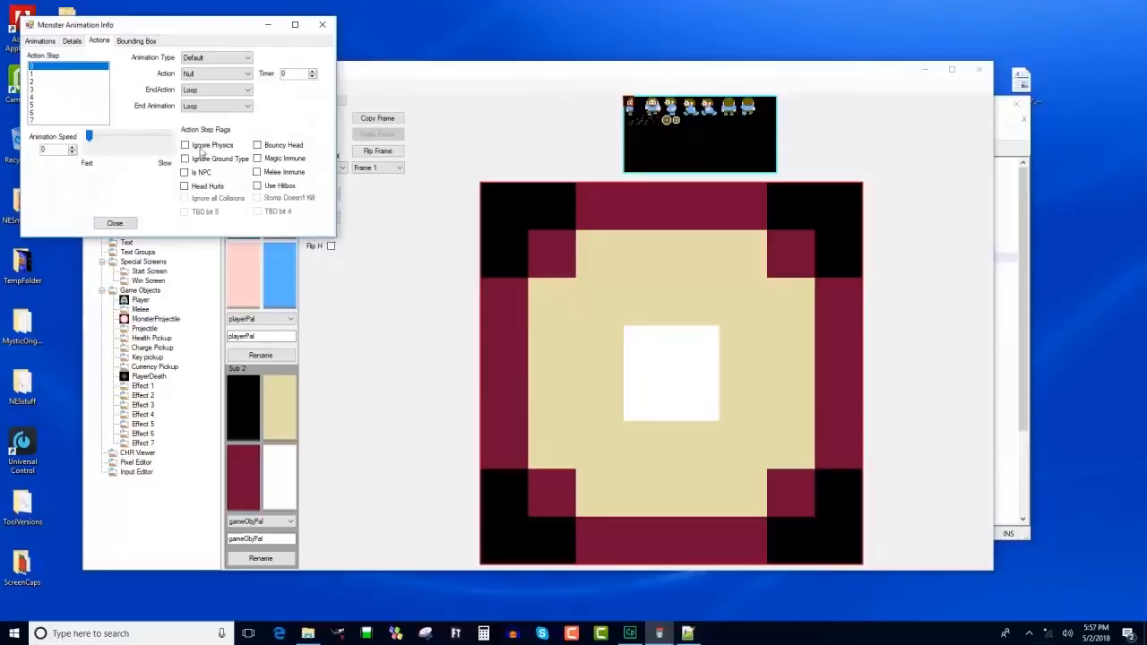
{"action": "left_click", "coordinate": [55, 78]}
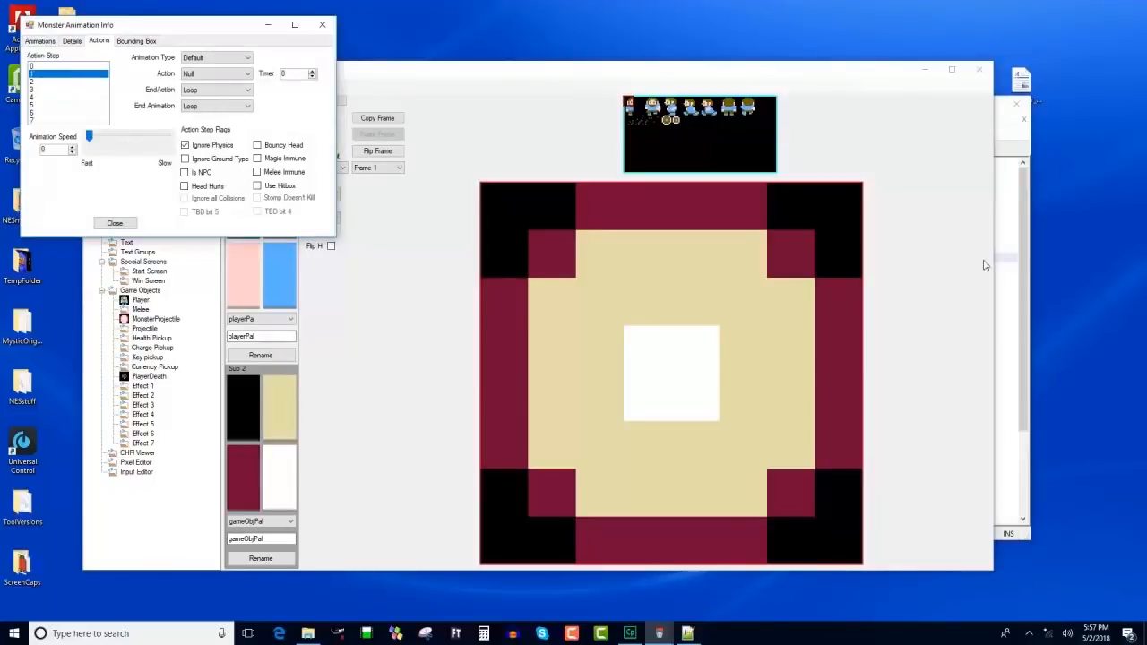
{"action": "left_click", "coordinate": [1026, 250]}
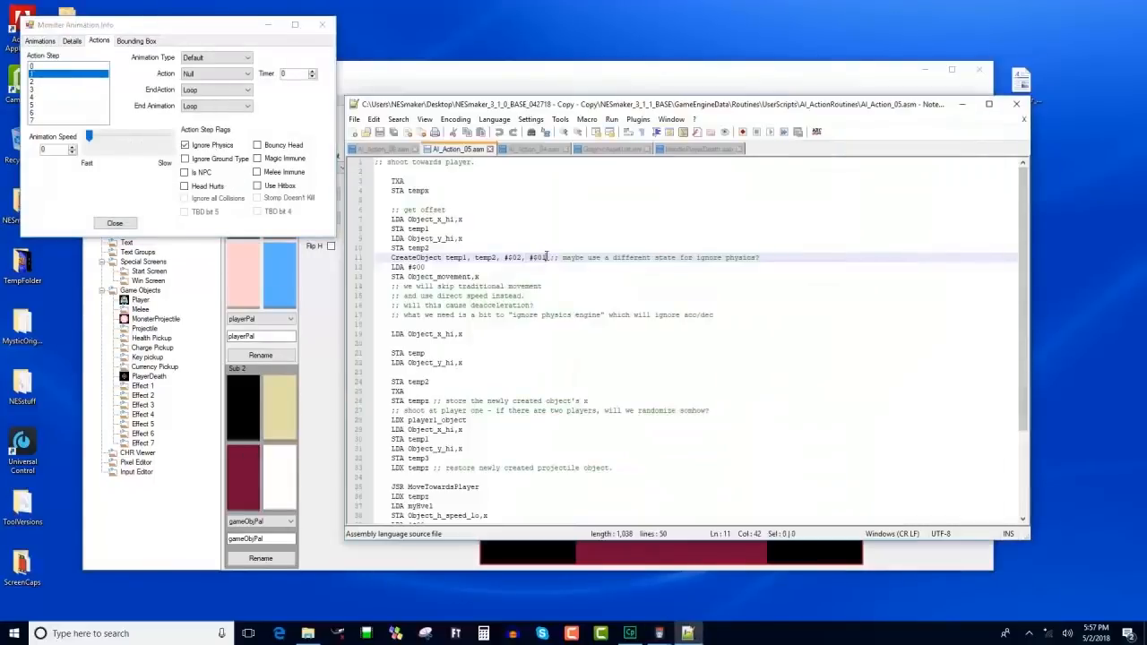
{"action": "left_click", "coordinate": [60, 76]}
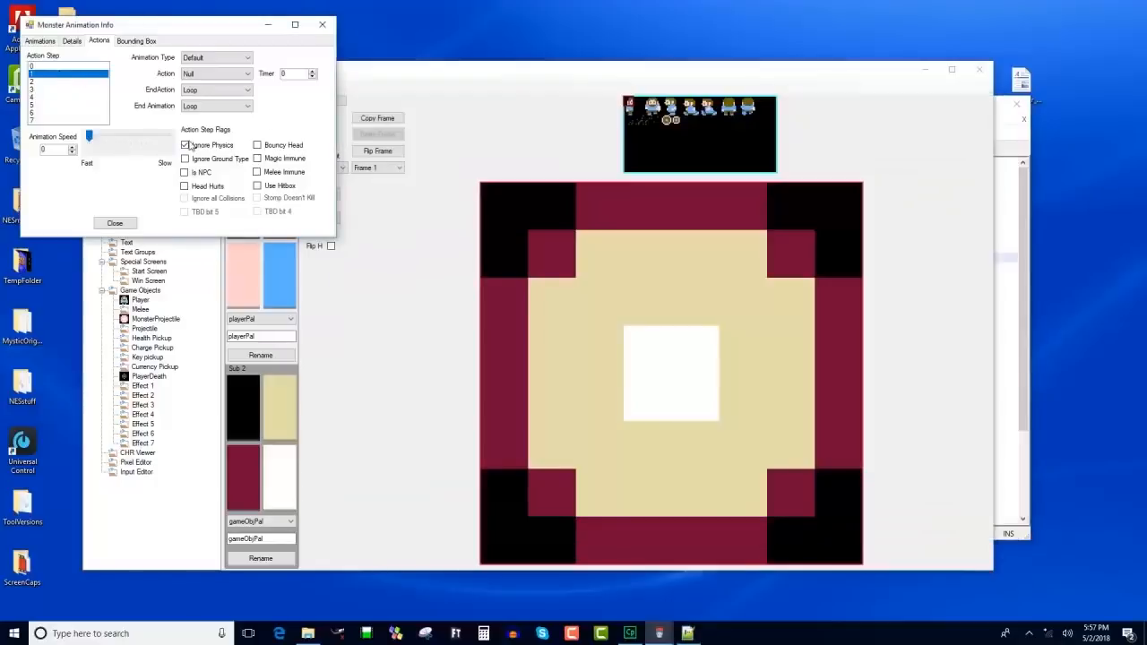
{"action": "key", "text": "Up"}
{"action": "key", "text": "Down"}
{"action": "key", "text": "Up"}
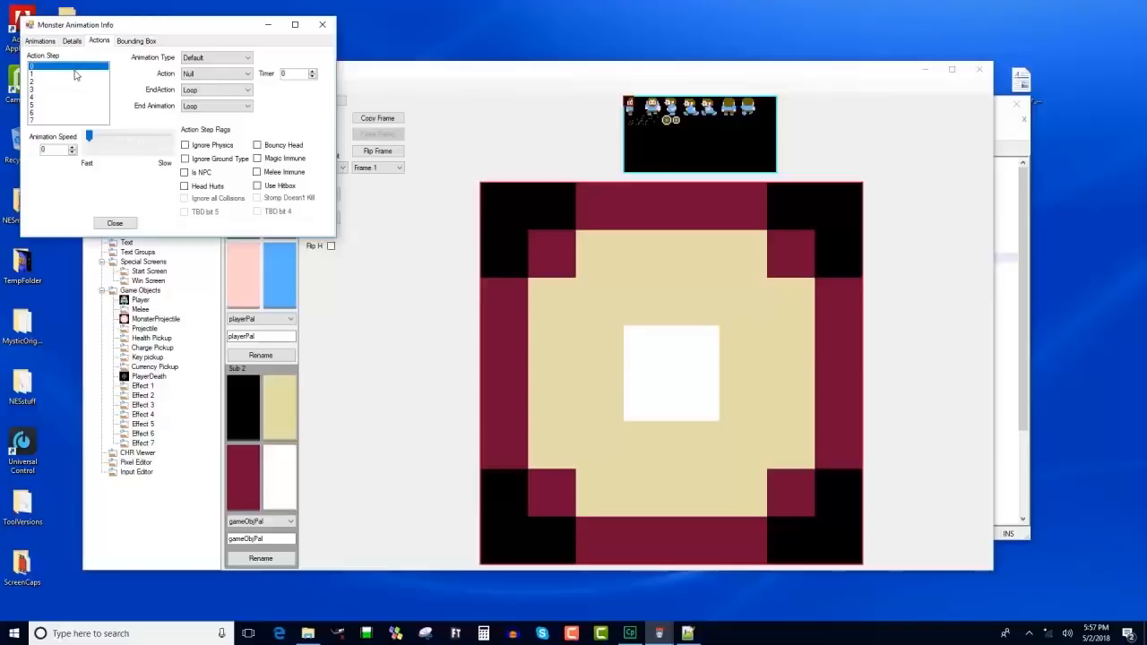
{"action": "left_click", "coordinate": [76, 78]}
Set MonsterProjectile's Normal Max Speed to 4 and its Acceleration Speed to 0.
{"action": "left_click", "coordinate": [72, 41]}
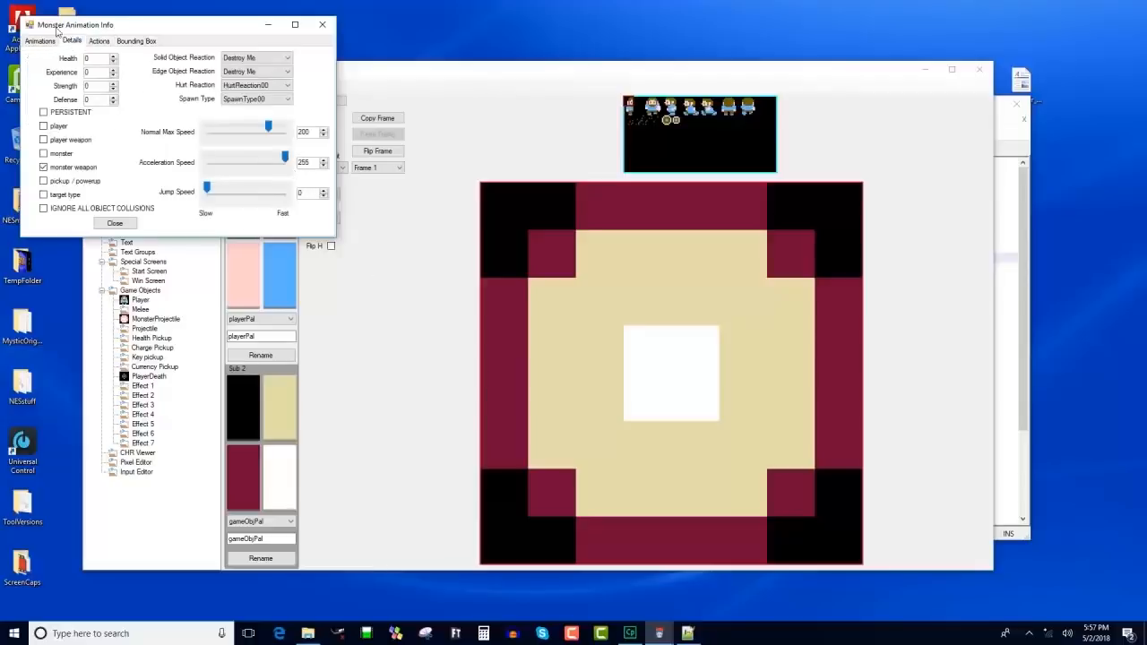
{"action": "left_click", "coordinate": [98, 42]}
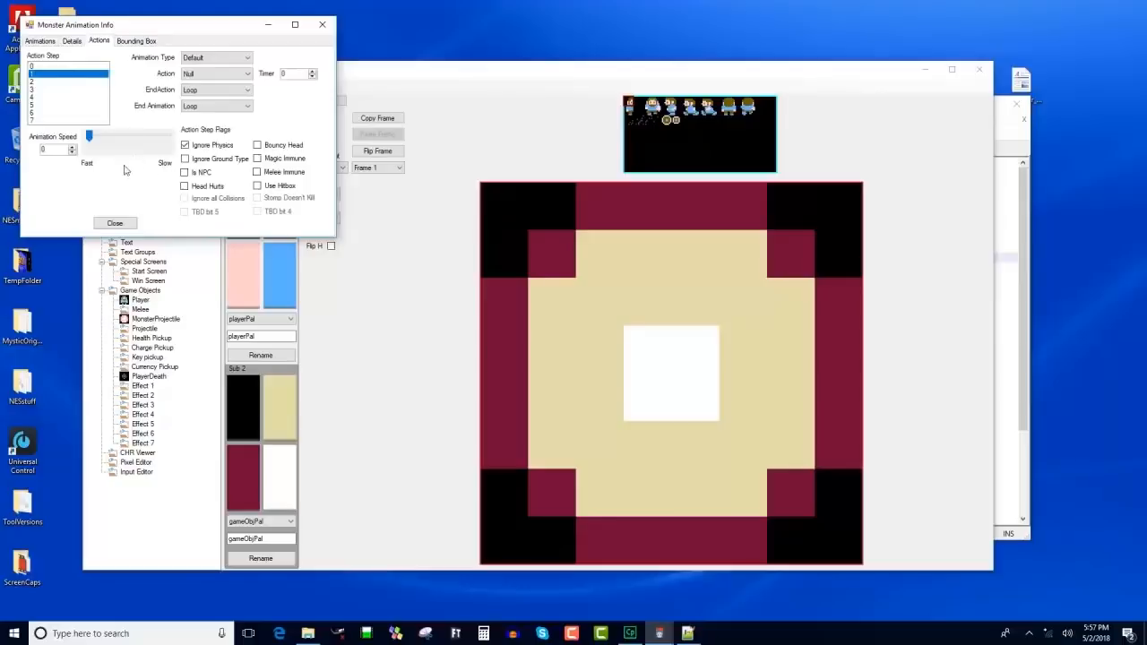
{"action": "left_click", "coordinate": [71, 41]}
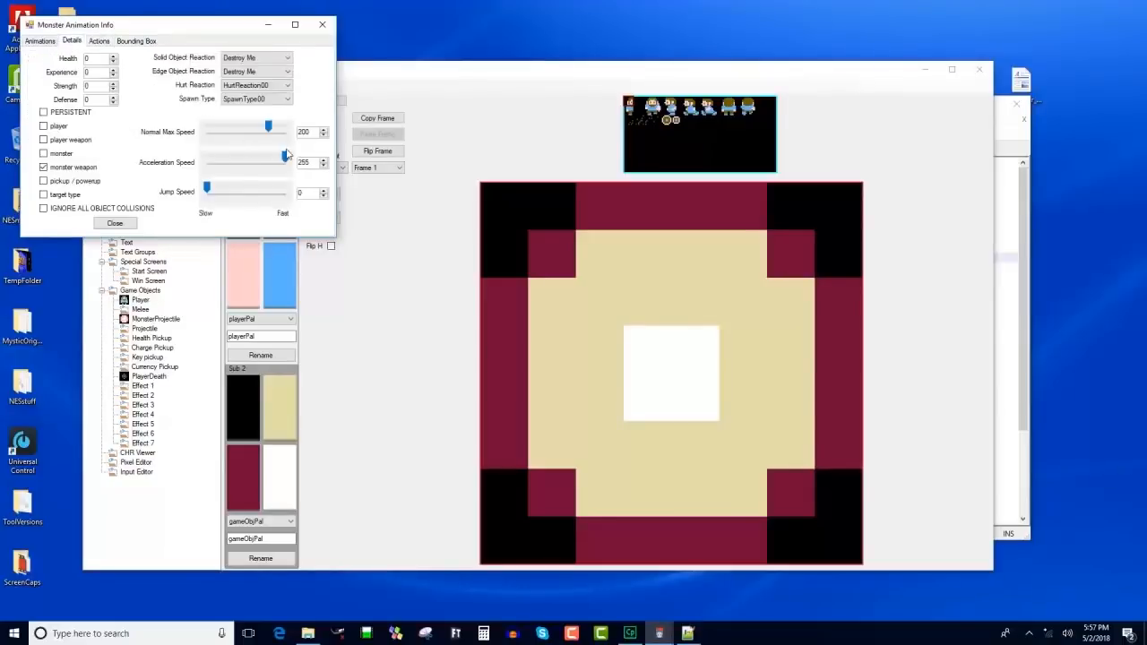
{"action": "left_click_drag", "start_coordinate": [268, 126], "coordinate": [190, 134]}
{"action": "left_click", "coordinate": [325, 130]}
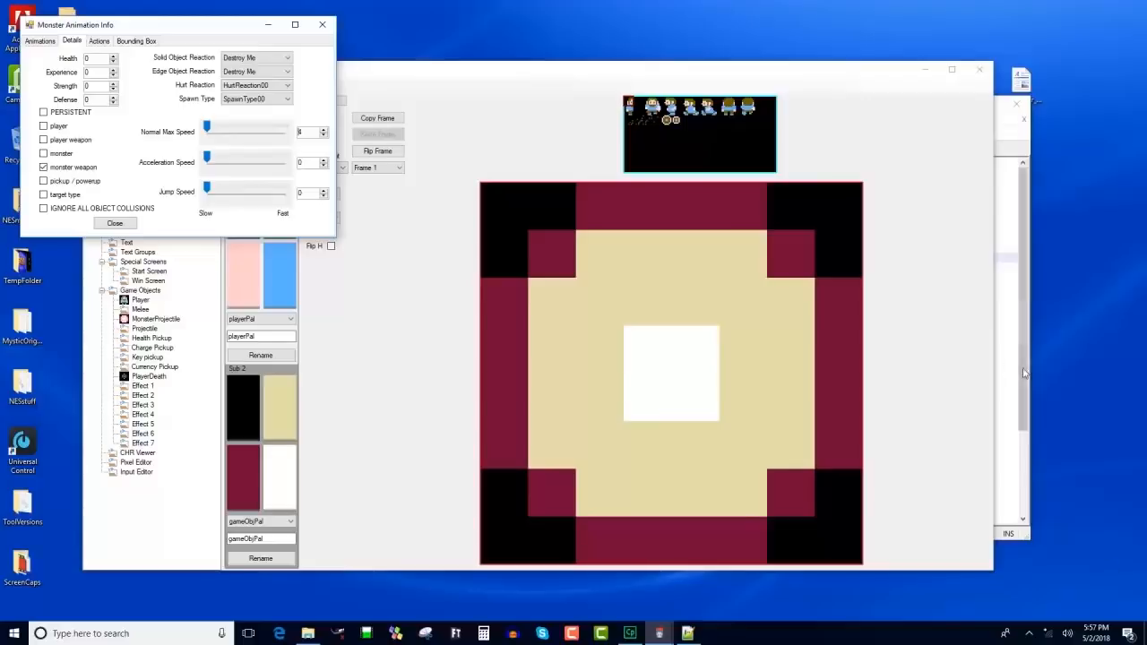
Check the CreateObject line's arguments in Notepad++, and close MonsterProjectile's object details back in NES Maker.
{"action": "key", "text": "alt+Tab"}
{"action": "left_click_drag", "start_coordinate": [521, 258], "coordinate": [508, 258]}
{"action": "left_click", "coordinate": [167, 544]}
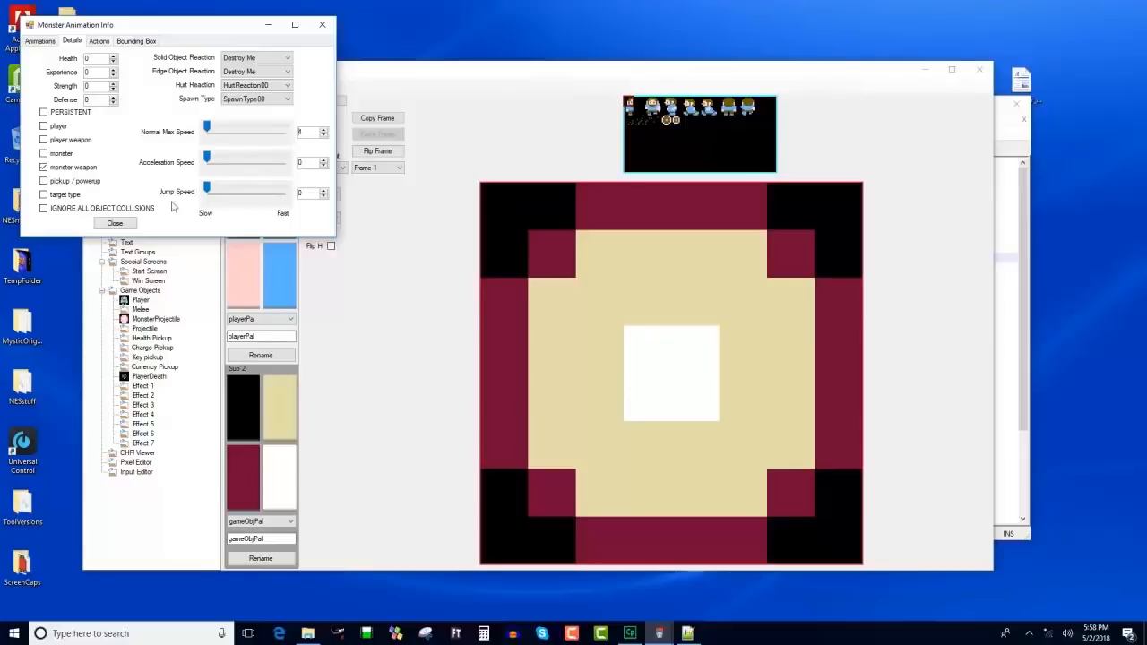
{"action": "left_click", "coordinate": [117, 223]}
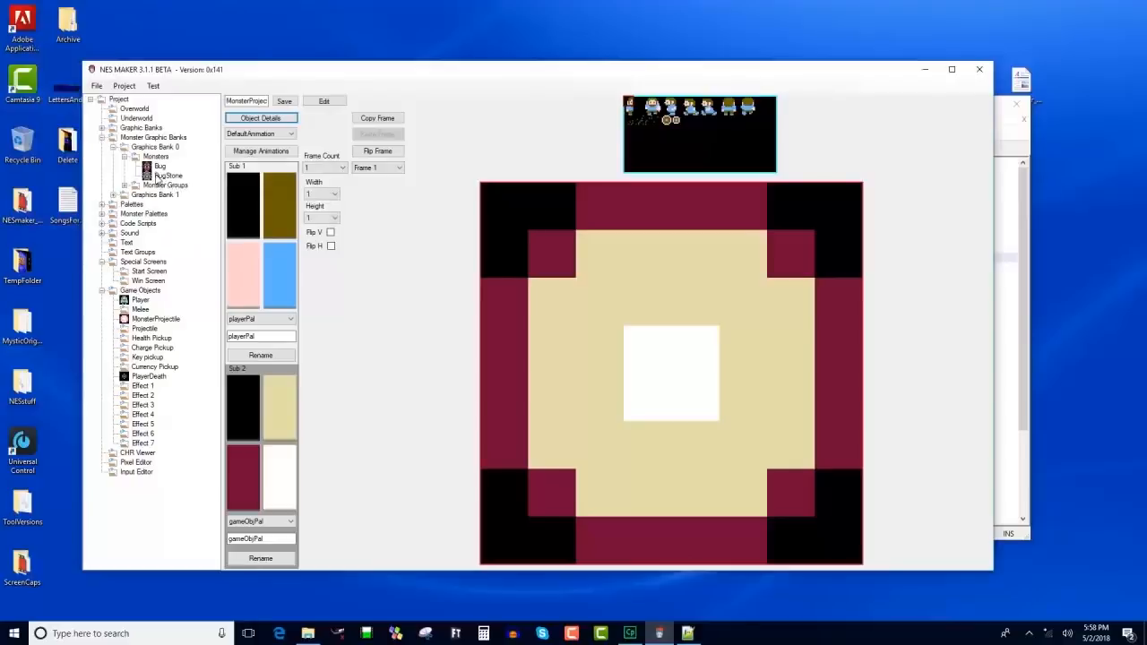
Create and save a monster group named bugsStone in Graphics Bank 0 with BugStone in all four slots.
{"action": "left_click", "coordinate": [124, 185]}
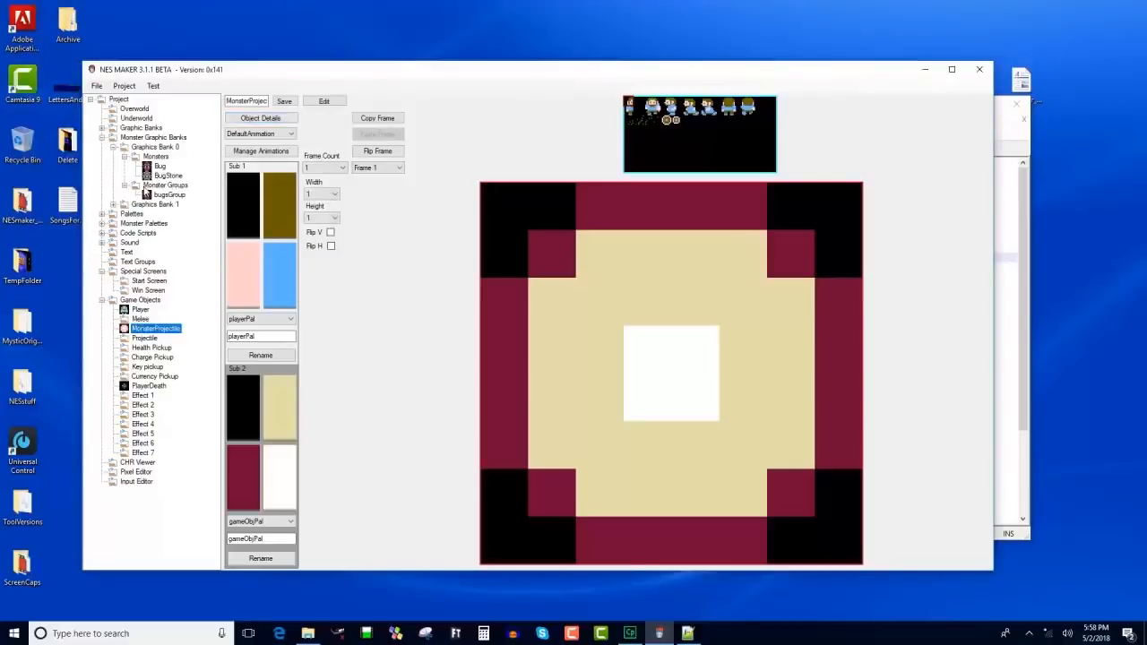
{"action": "left_click", "coordinate": [144, 187]}
{"action": "left_click", "coordinate": [402, 339]}
{"action": "left_click", "coordinate": [400, 357]}
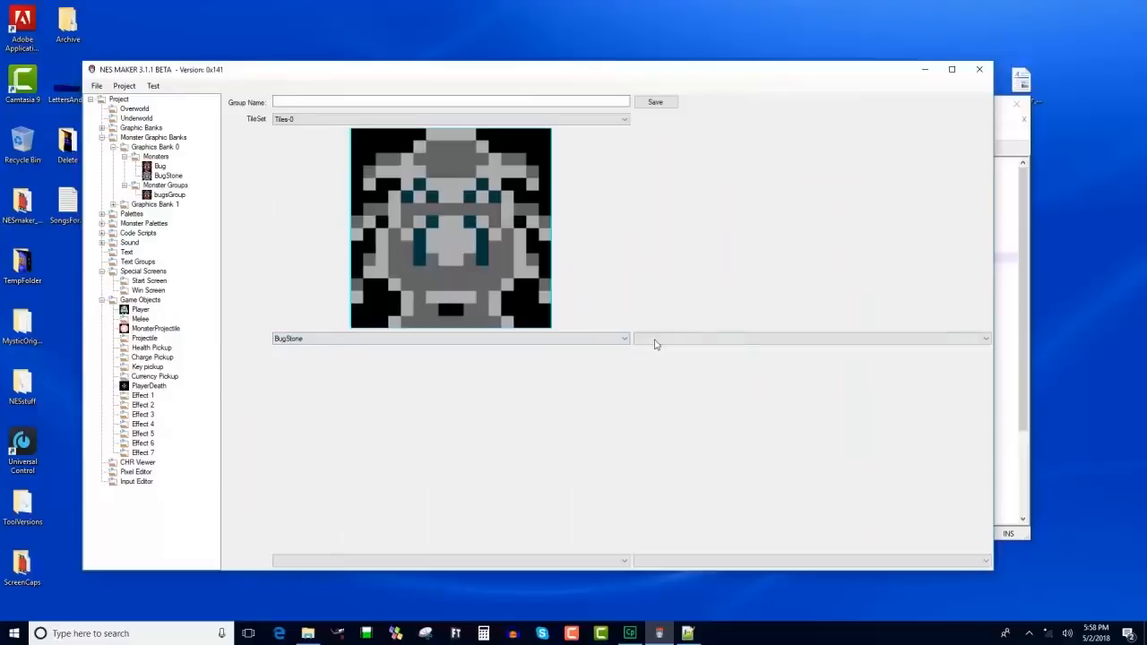
{"action": "left_click", "coordinate": [655, 339]}
{"action": "left_click", "coordinate": [655, 359]}
{"action": "left_click", "coordinate": [556, 561]}
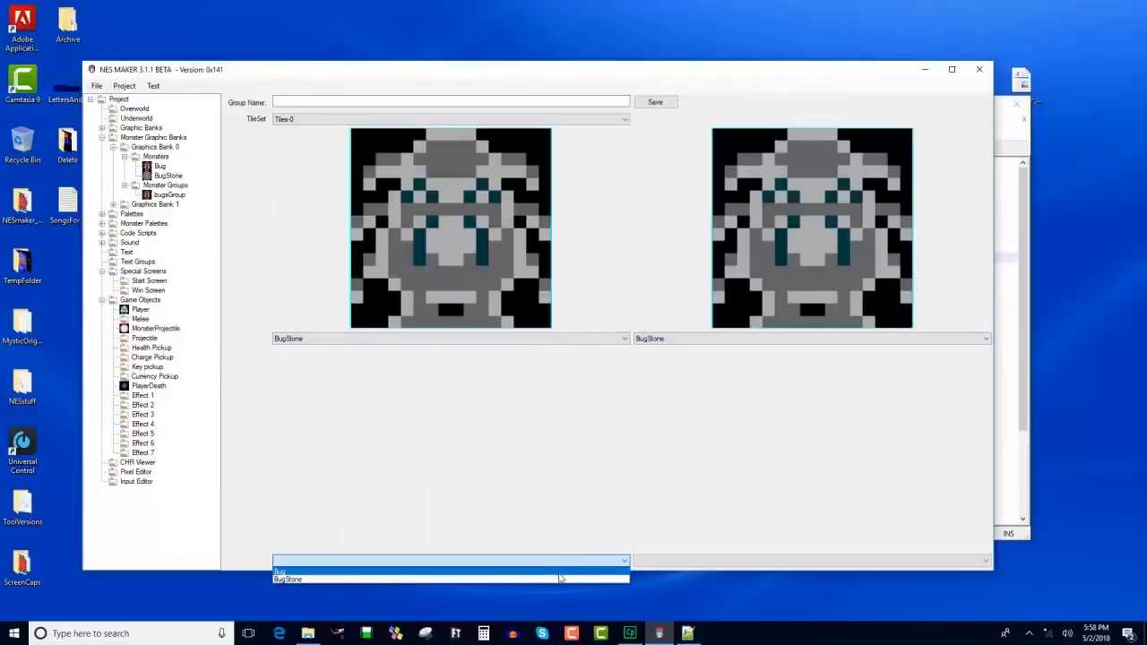
{"action": "left_click", "coordinate": [560, 578]}
{"action": "left_click", "coordinate": [659, 561]}
{"action": "left_click", "coordinate": [659, 579]}
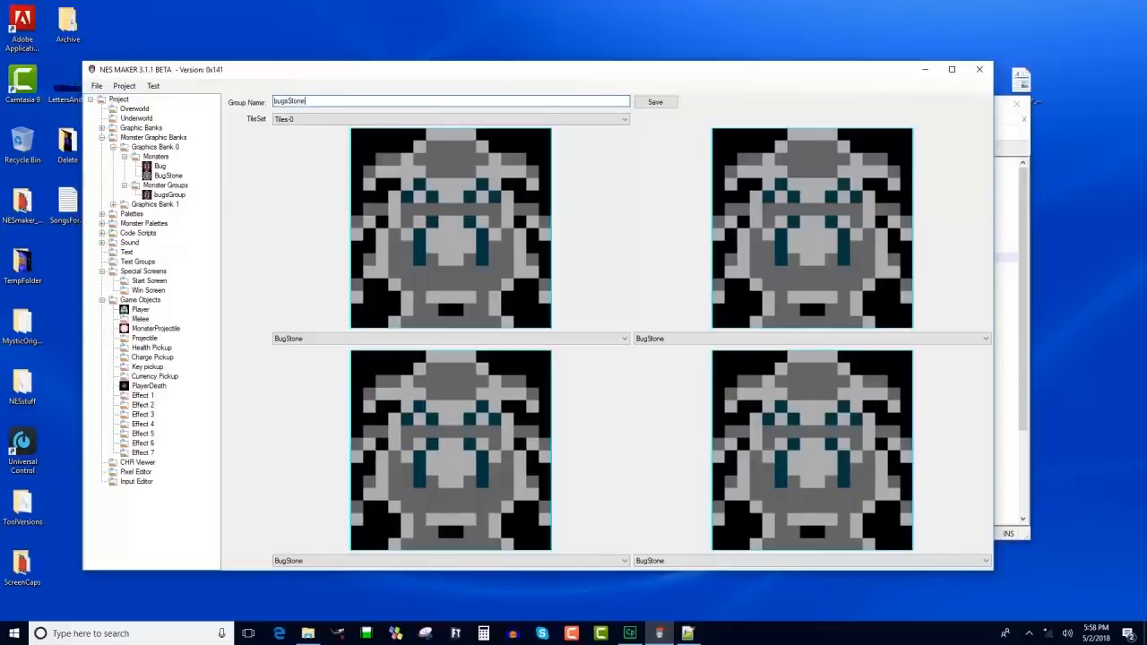
{"action": "left_click", "coordinate": [655, 102]}
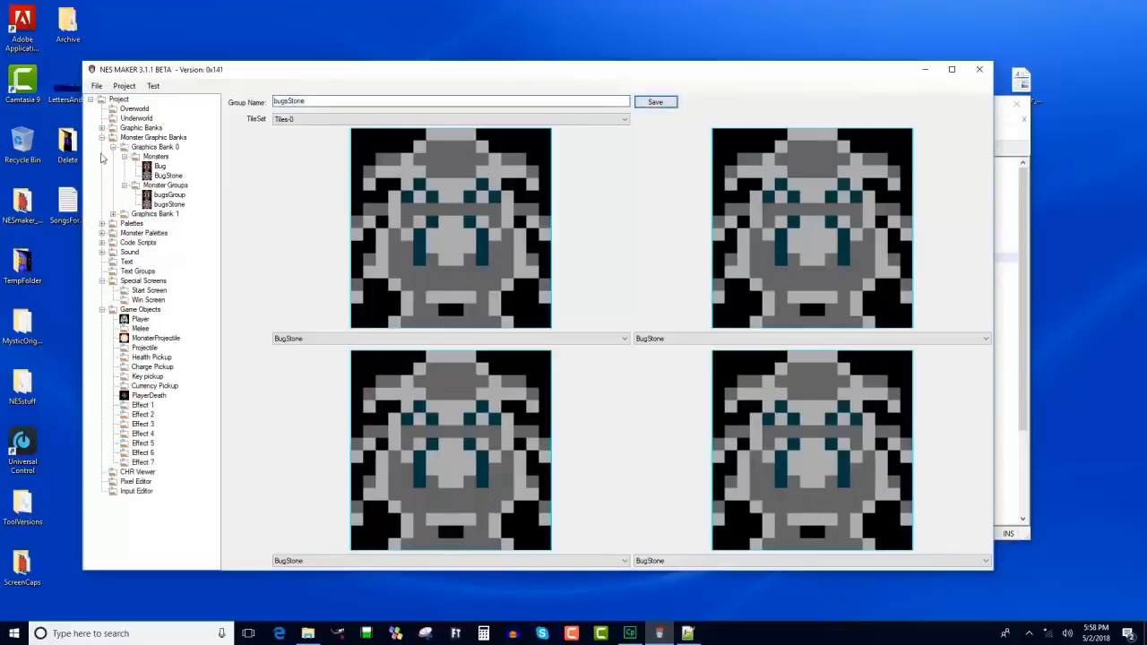
Open the screen details of the forest screen in the Overworld and set its Day Monster Group to bugsStone.
{"action": "left_click", "coordinate": [133, 108]}
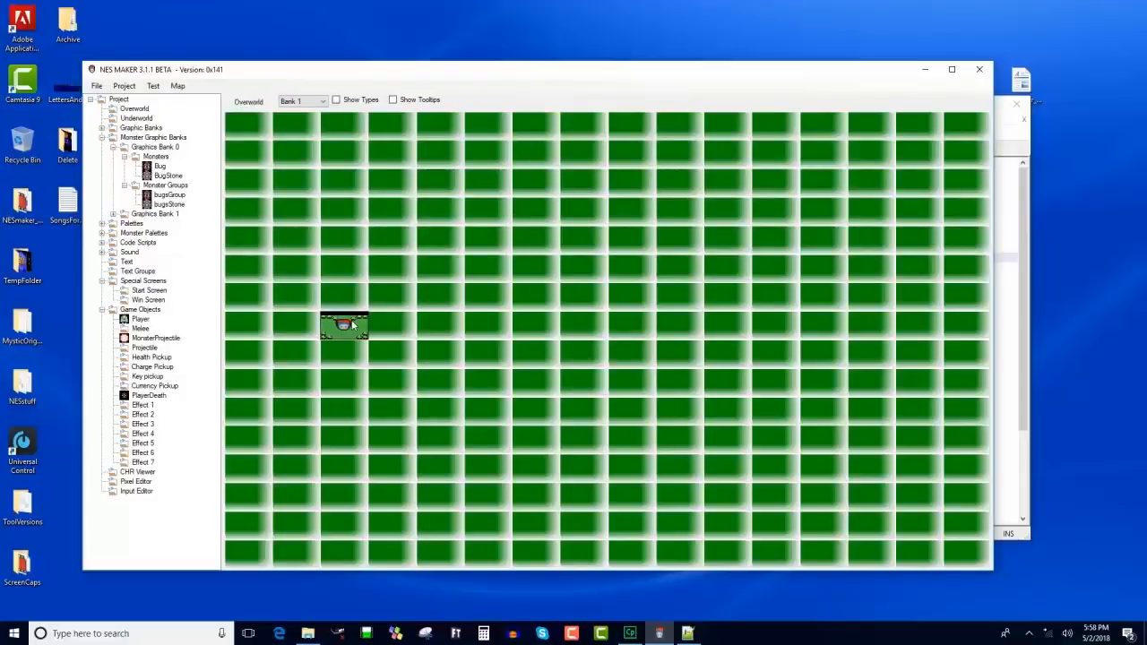
{"action": "left_click", "coordinate": [354, 316]}
{"action": "left_click", "coordinate": [446, 103]}
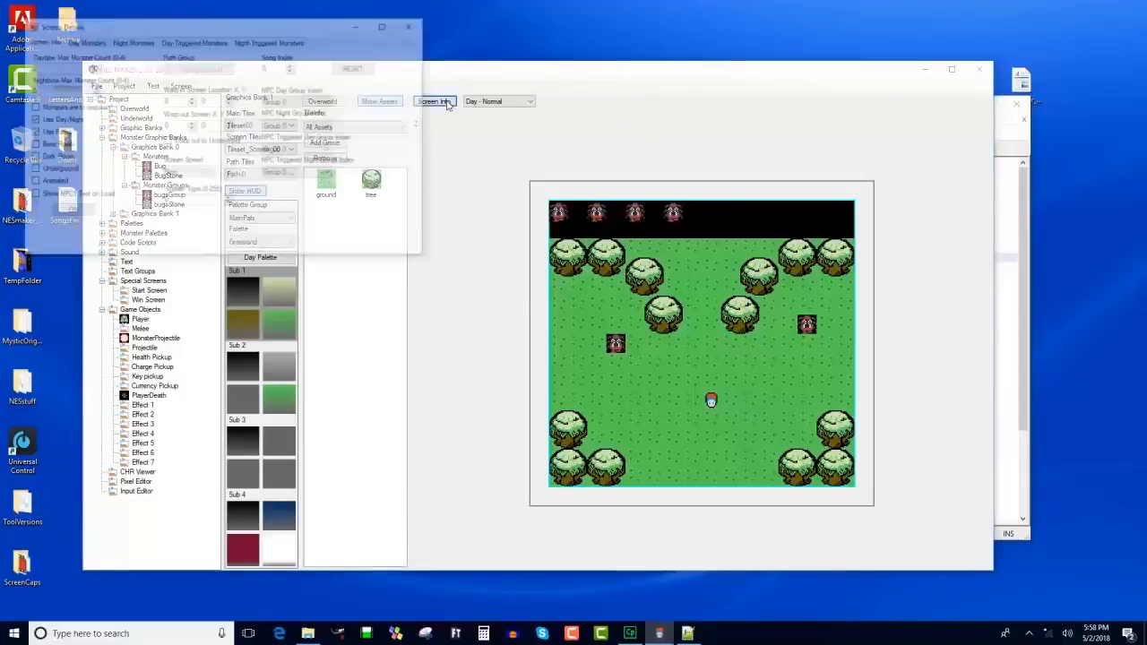
{"action": "left_click", "coordinate": [83, 40]}
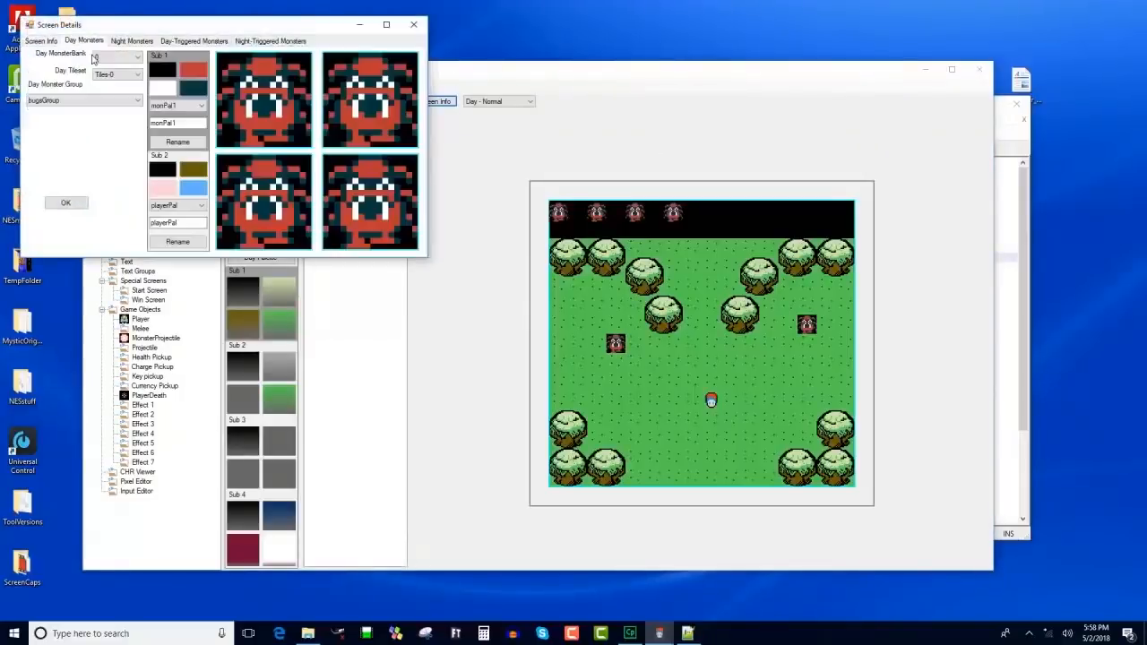
{"action": "left_click", "coordinate": [82, 100]}
{"action": "left_click", "coordinate": [82, 118]}
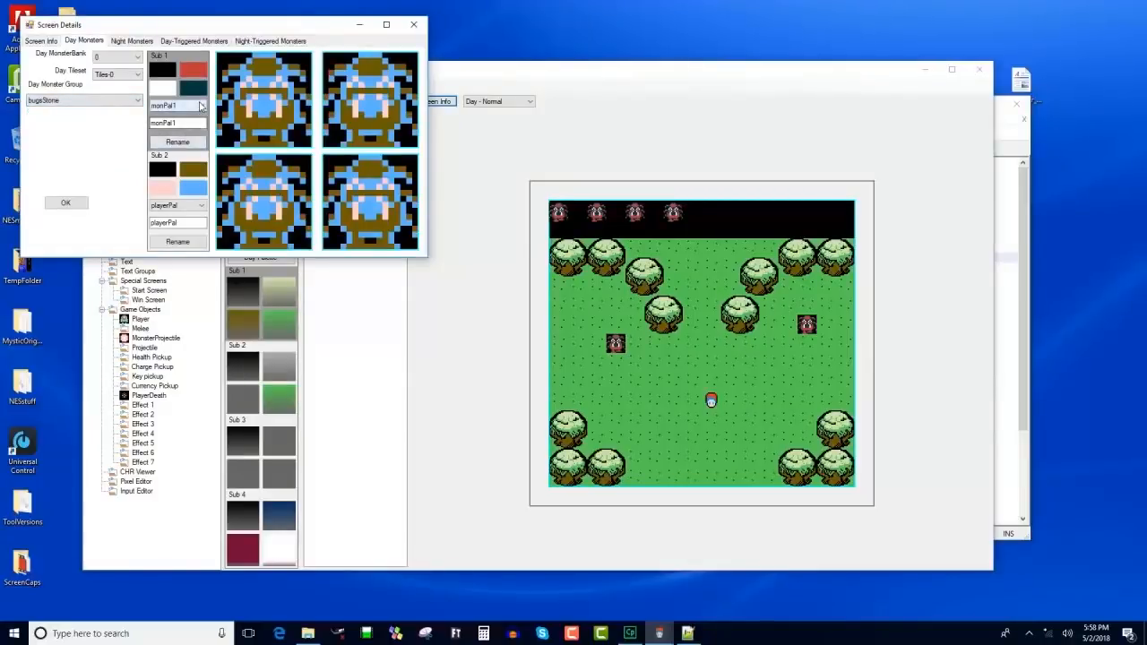
Set both day monster sub-palettes of the screen to monStone and accept the screen details.
{"action": "left_click", "coordinate": [179, 106]}
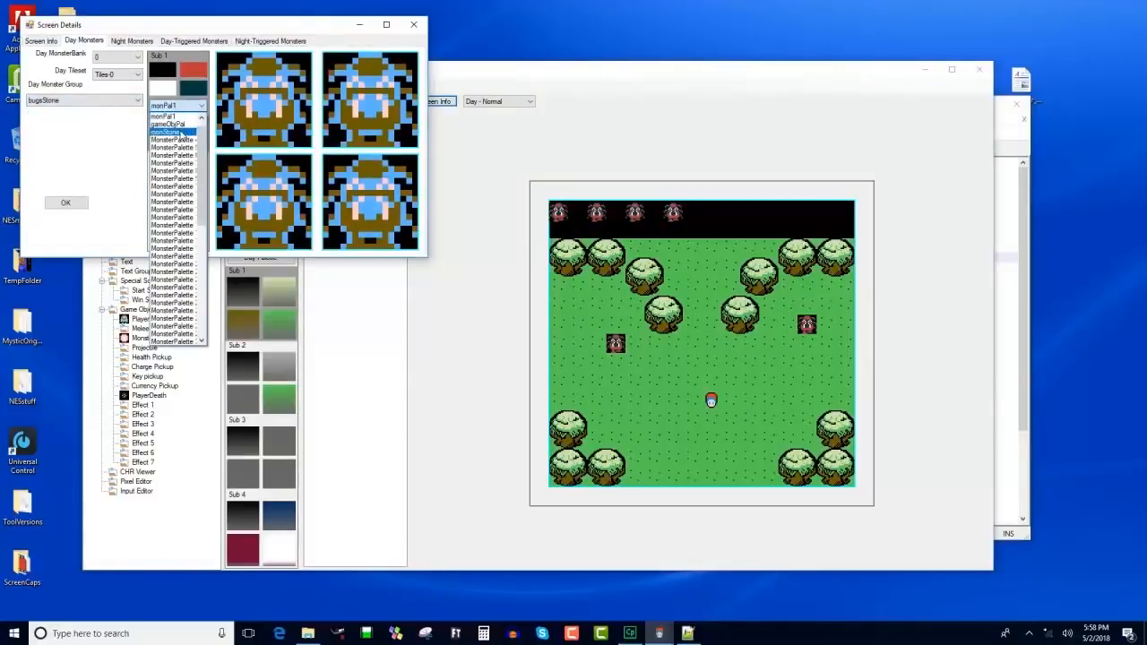
{"action": "left_click", "coordinate": [174, 132]}
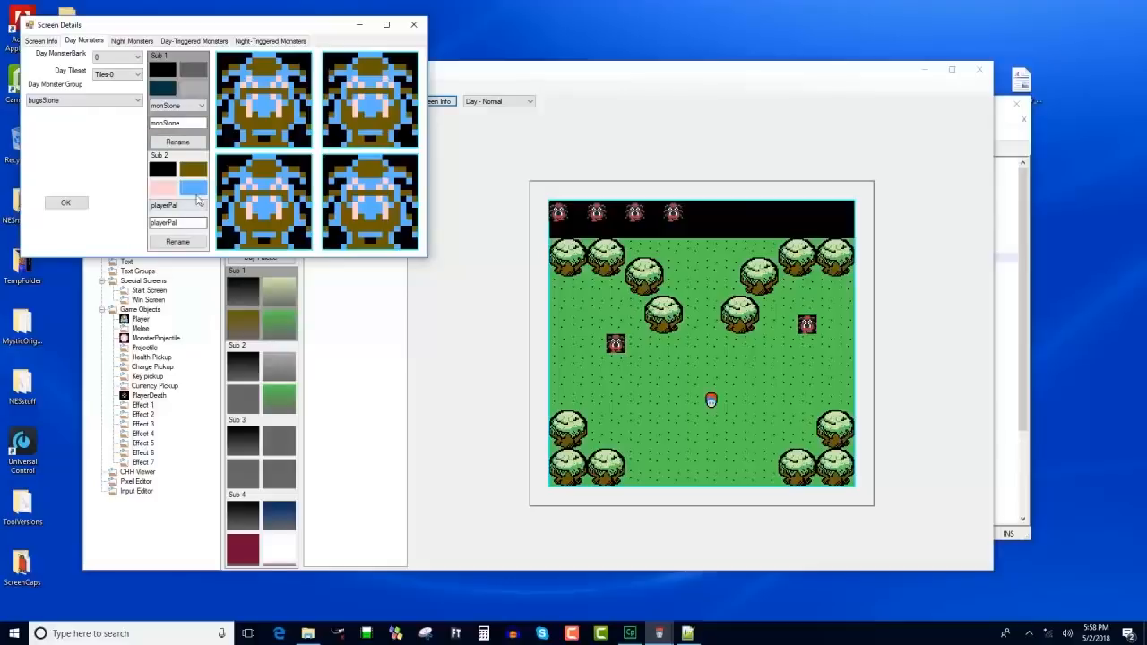
{"action": "left_click", "coordinate": [198, 206]}
{"action": "left_click", "coordinate": [185, 236]}
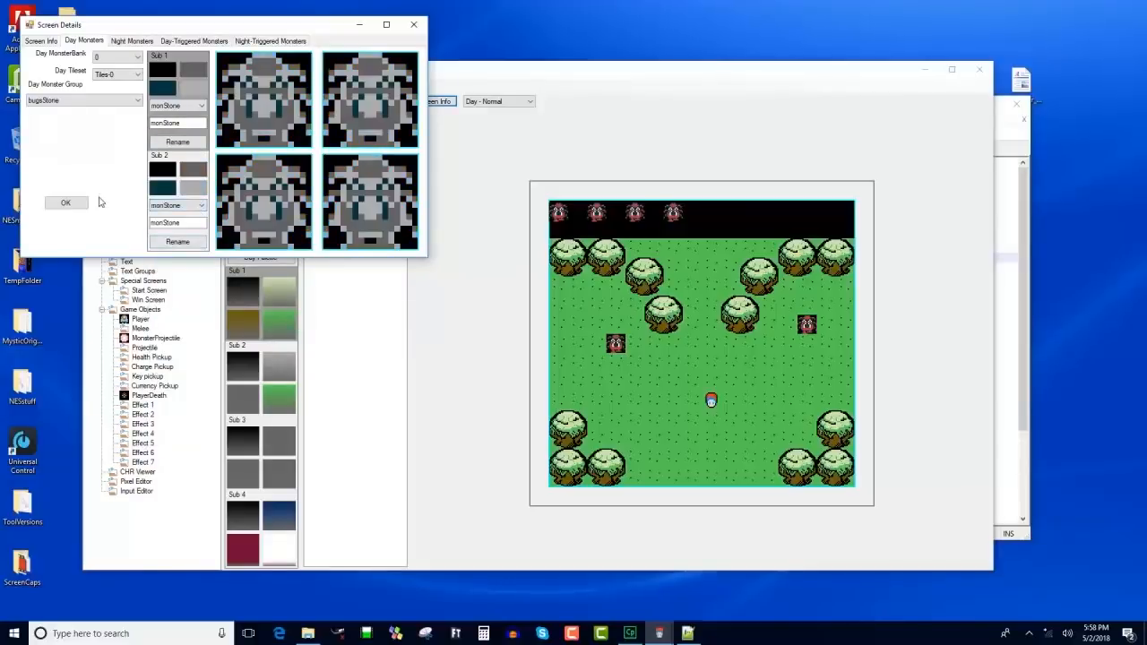
{"action": "left_click", "coordinate": [65, 202]}
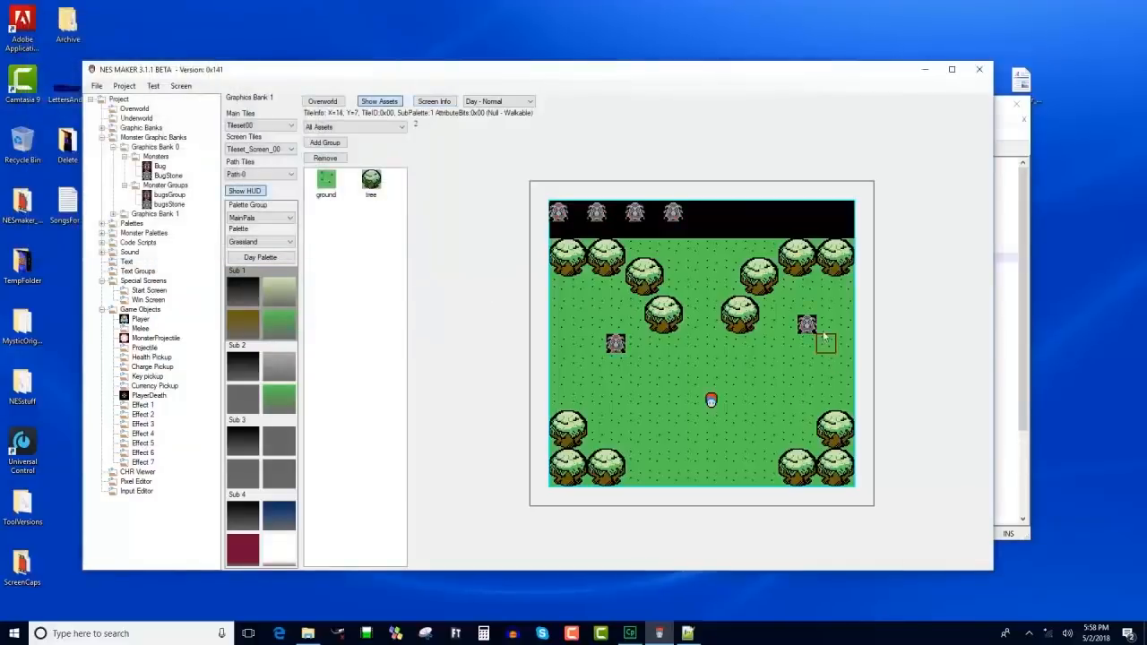
Export the game and run it in the FCEUX emulator.
{"action": "left_click", "coordinate": [153, 86]}
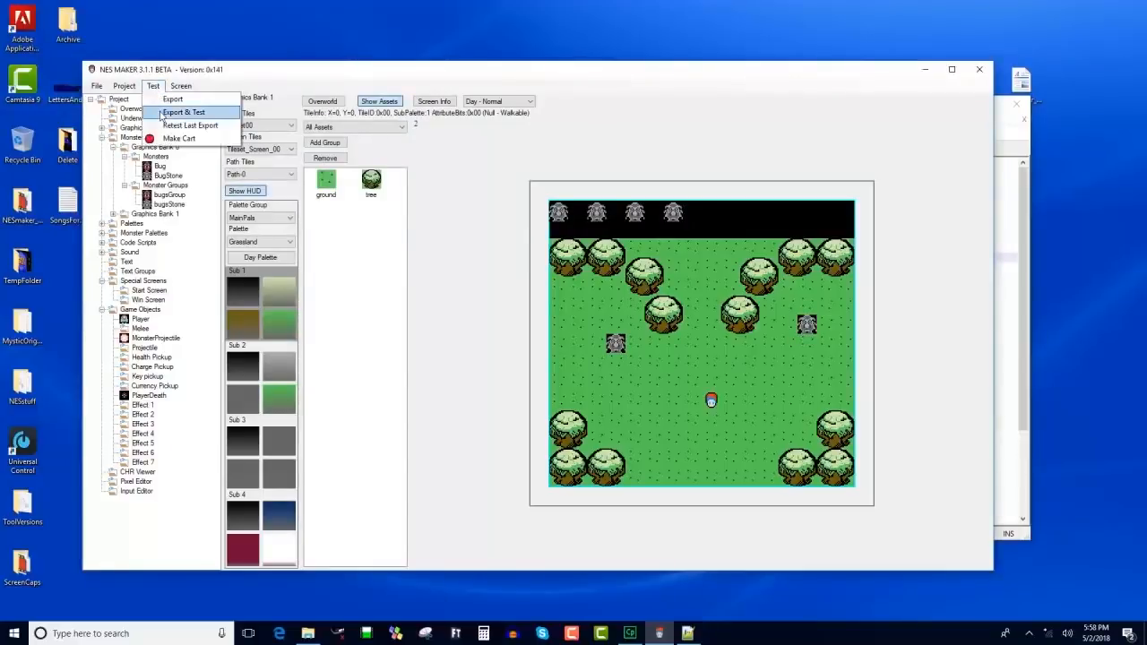
{"action": "left_click", "coordinate": [162, 113]}
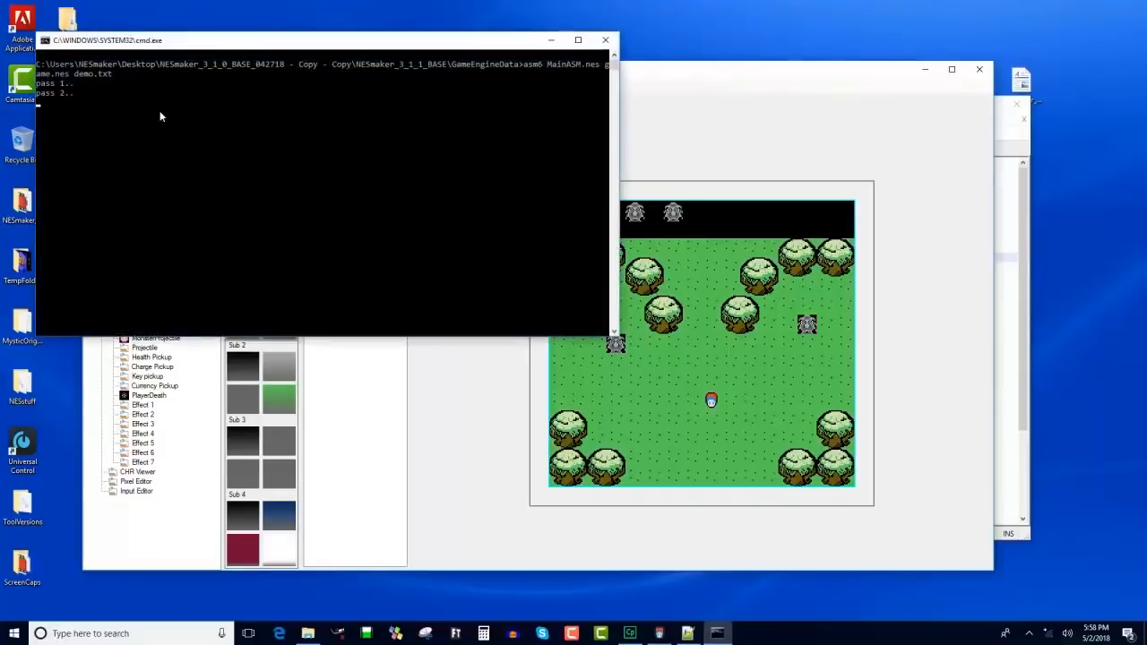
{"action": "key", "text": "Return"}
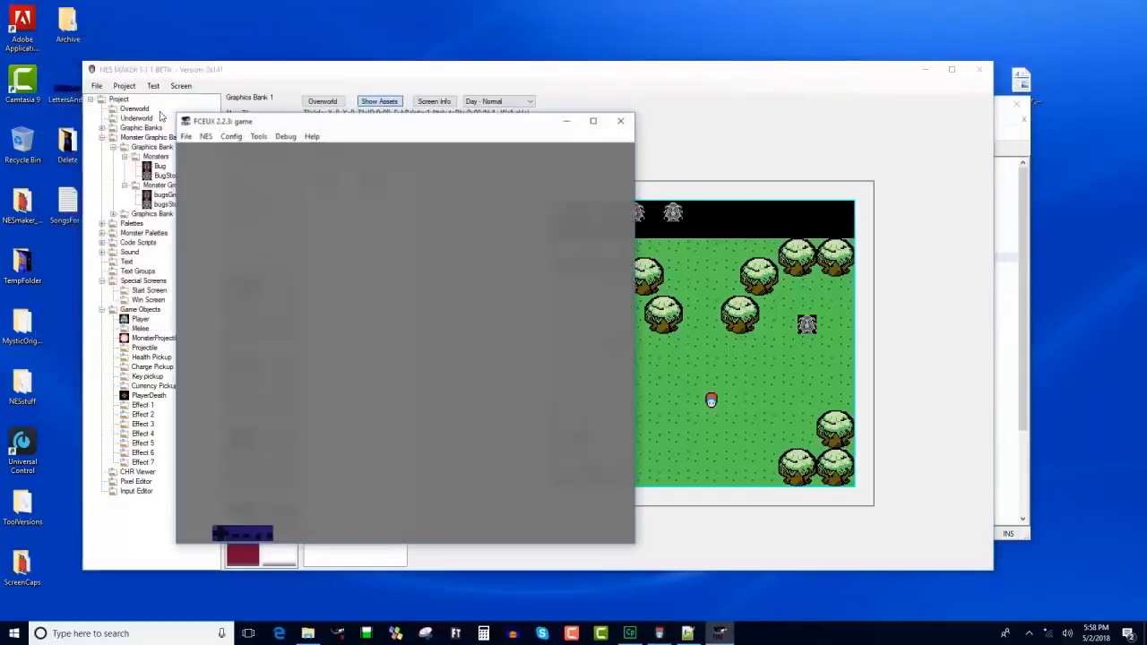
Move the player around the screen to test how the stone bugs shoot at the player.
{"action": "key", "text": "Right"}
{"action": "key", "text": "Down"}
{"action": "key", "text": "Left"}
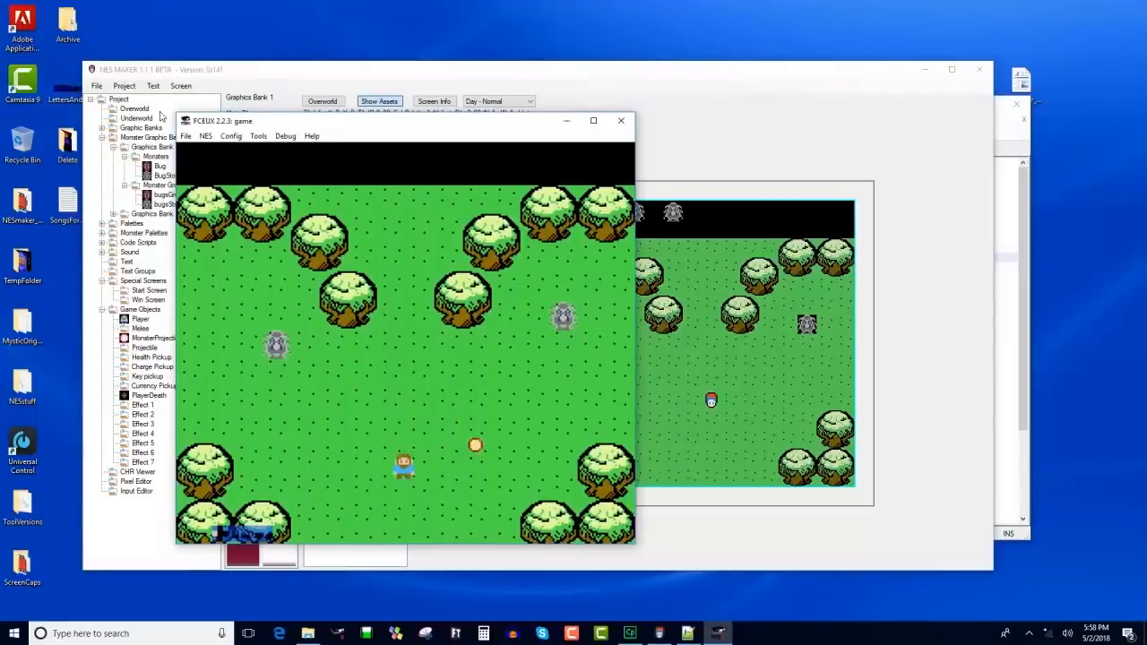
{"action": "key", "text": "Up"}
{"action": "key", "text": "Right"}
{"action": "key", "text": "Down"}
{"action": "key", "text": "Down"}
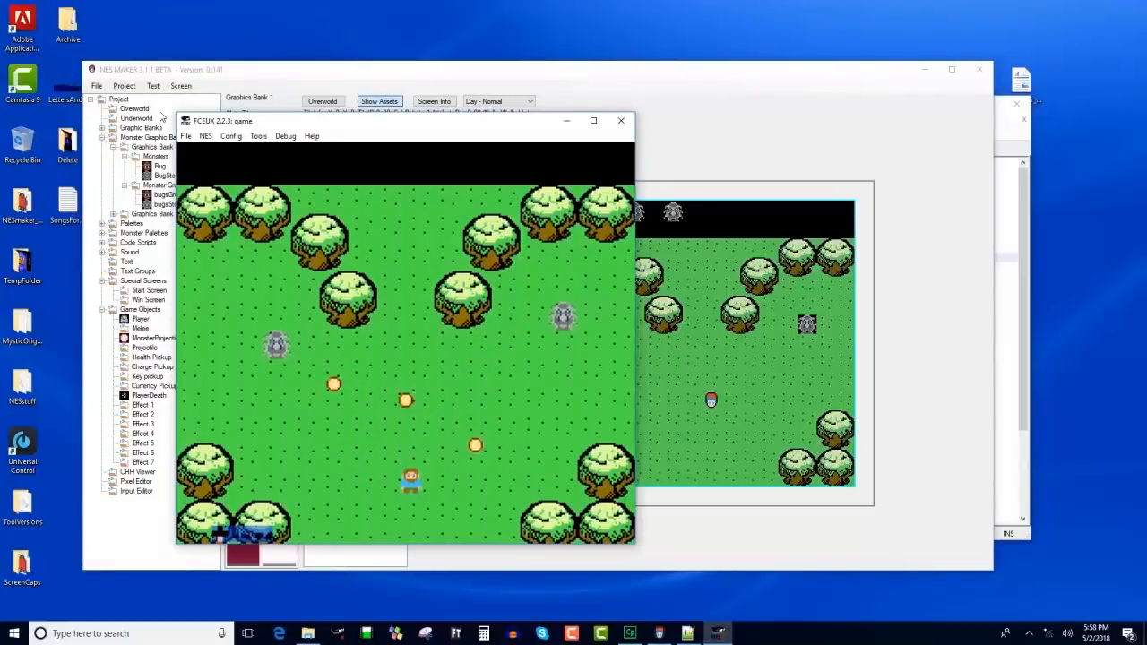
{"action": "key", "text": "Right"}
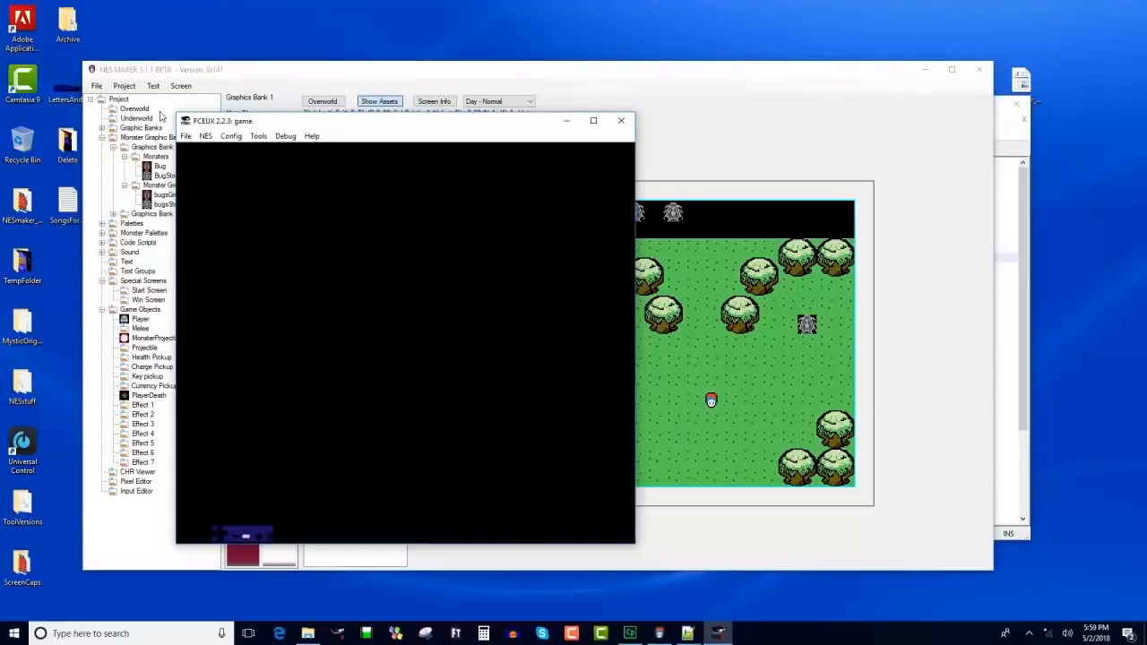
{"action": "key", "text": "Up"}
{"action": "key", "text": "Down"}
{"action": "key", "text": "Down"}
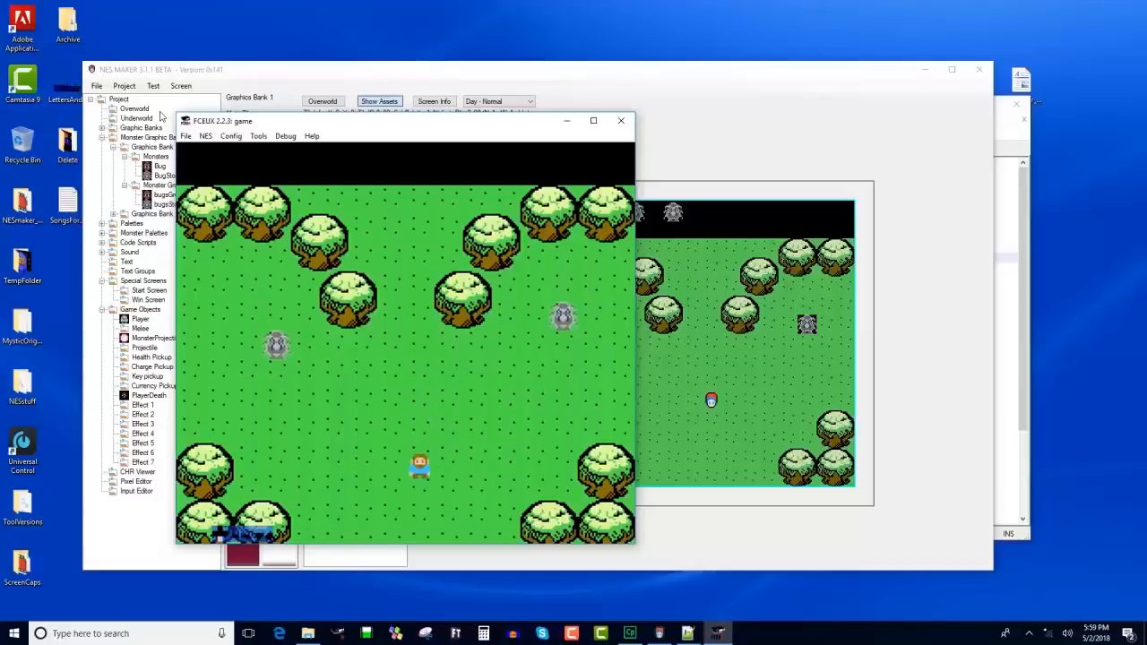
{"action": "key", "text": "Left"}
{"action": "key", "text": "Up"}
{"action": "key", "text": "Right"}
{"action": "key", "text": "Right"}
{"action": "key", "text": "Up"}
{"action": "key", "text": "Down"}
{"action": "key", "text": "Down"}
{"action": "key", "text": "Up"}
{"action": "key", "text": "Up"}
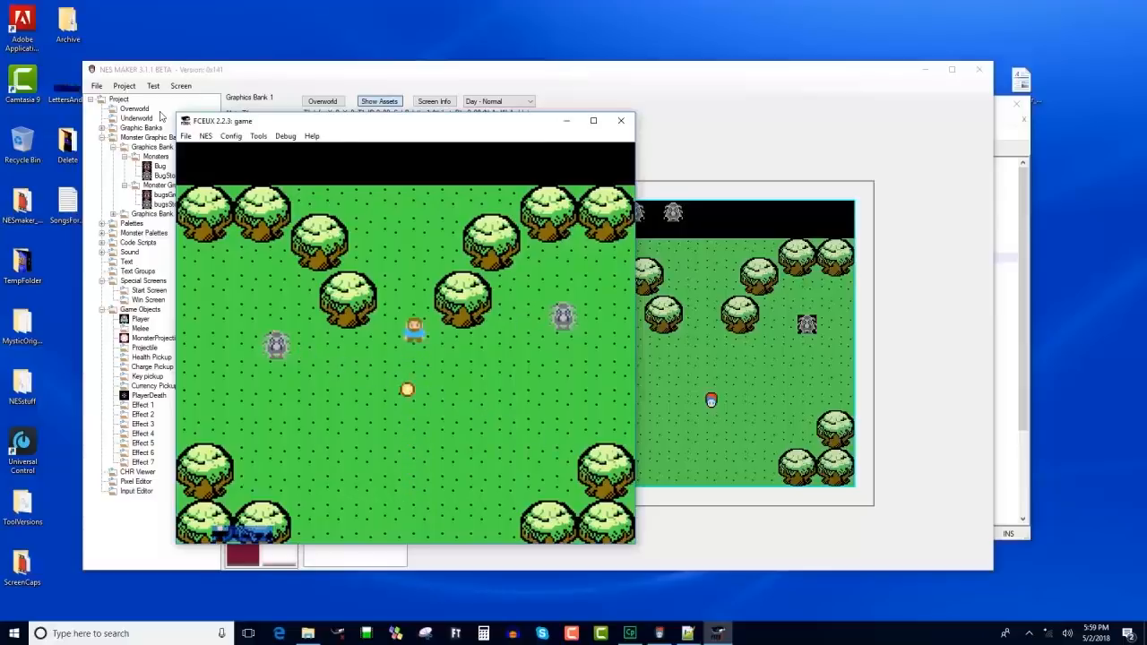
{"action": "key", "text": "Down"}
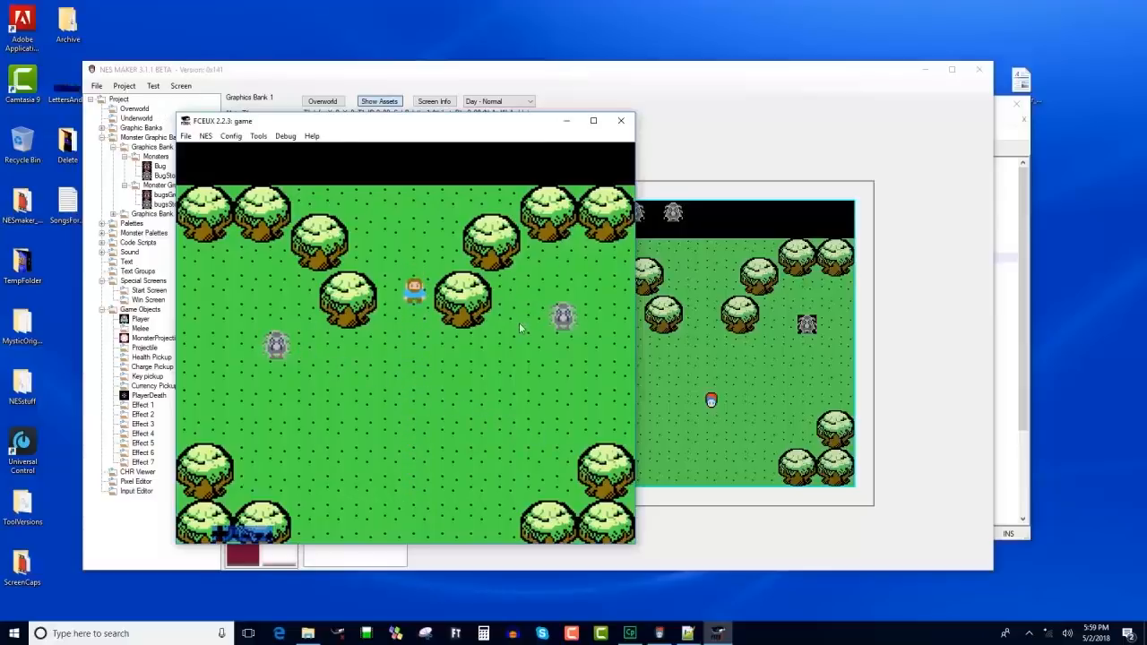
Walk the player between the lower clearing and the gap in the trees to check the stone bugs' aimed shots, and close the emulator.
{"action": "key", "text": "Down"}
{"action": "key", "text": "Down"}
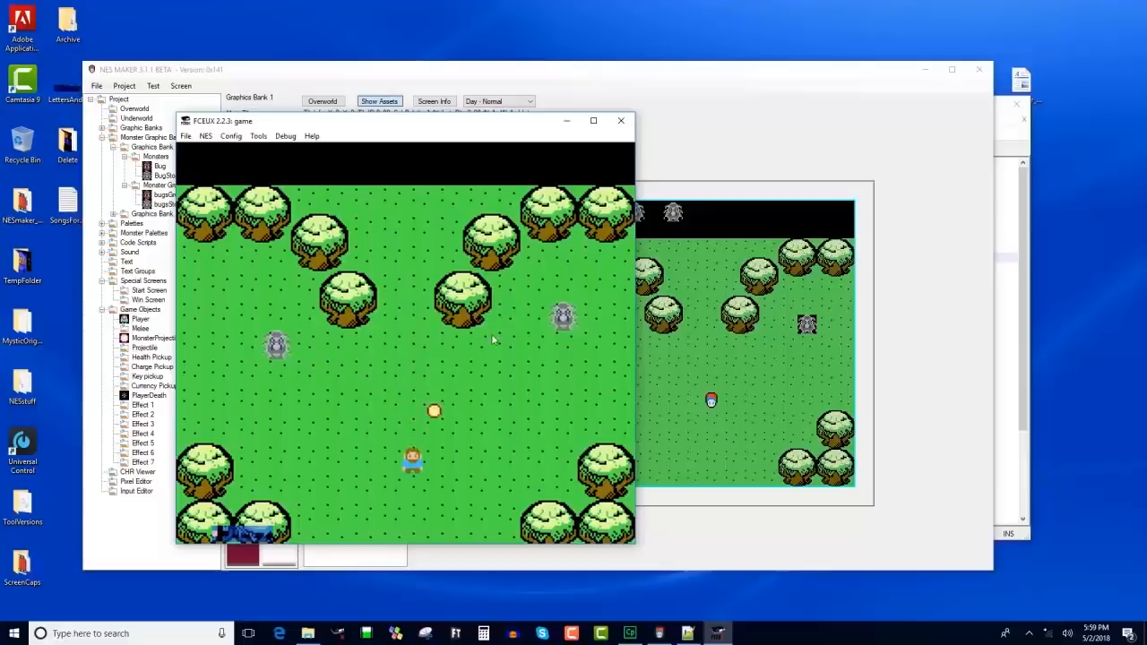
{"action": "key", "text": "Left"}
{"action": "key", "text": "Up"}
{"action": "key", "text": "Right"}
{"action": "key", "text": "Up"}
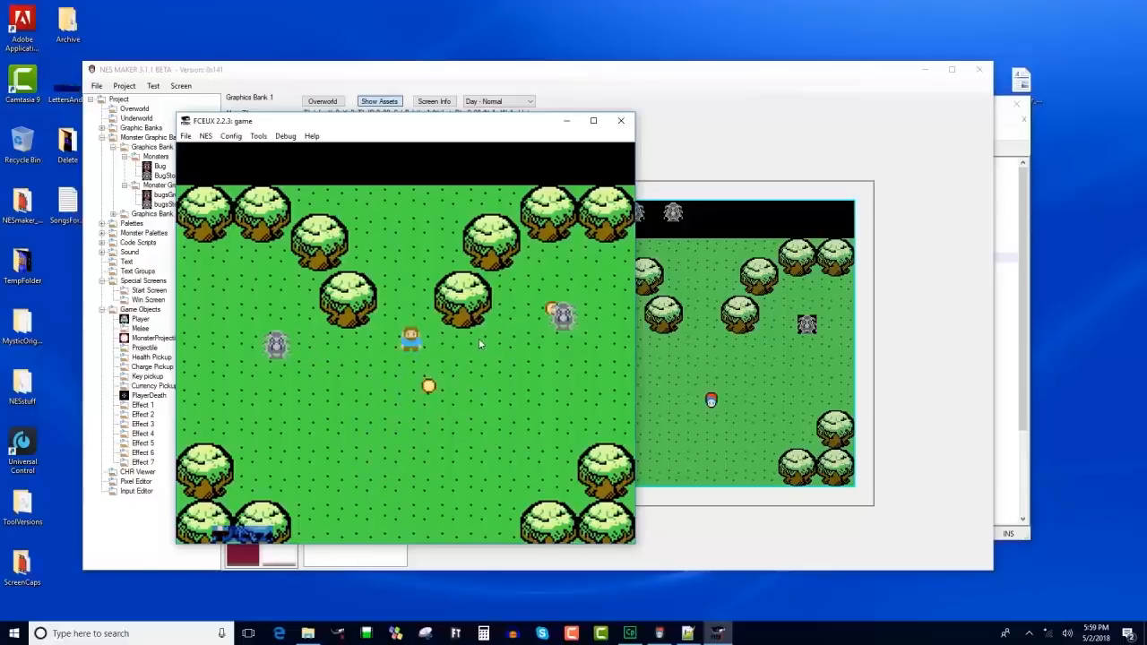
{"action": "key", "text": "Down"}
{"action": "key", "text": "Right"}
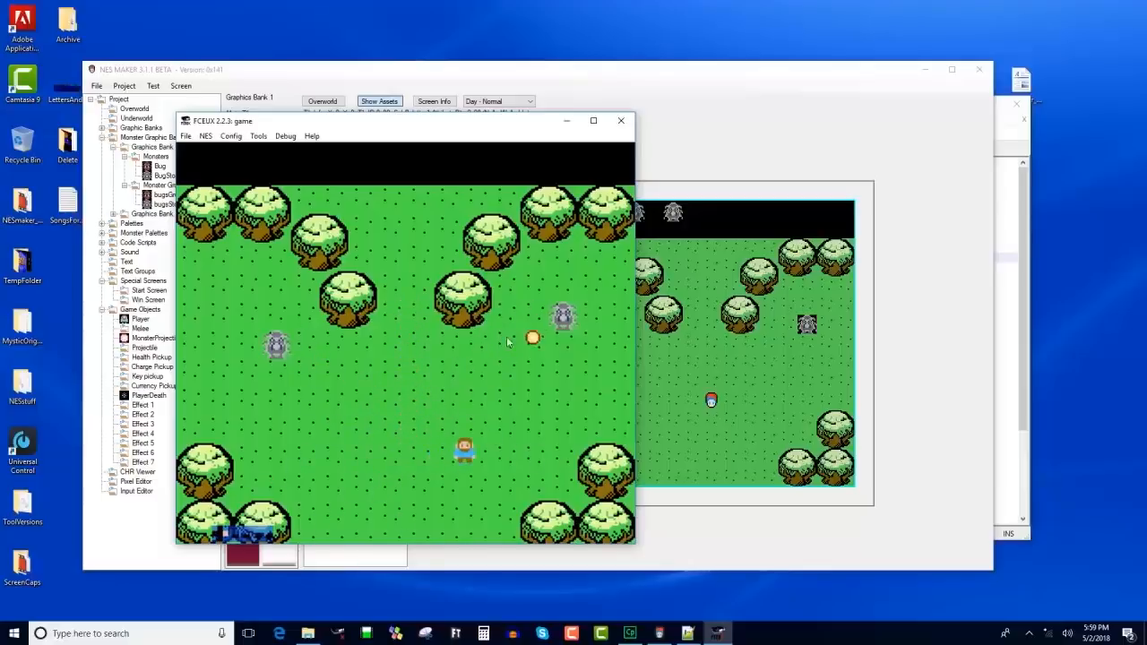
{"action": "key", "text": "Up"}
{"action": "key", "text": "Left"}
{"action": "key", "text": "Left"}
{"action": "key", "text": "Up"}
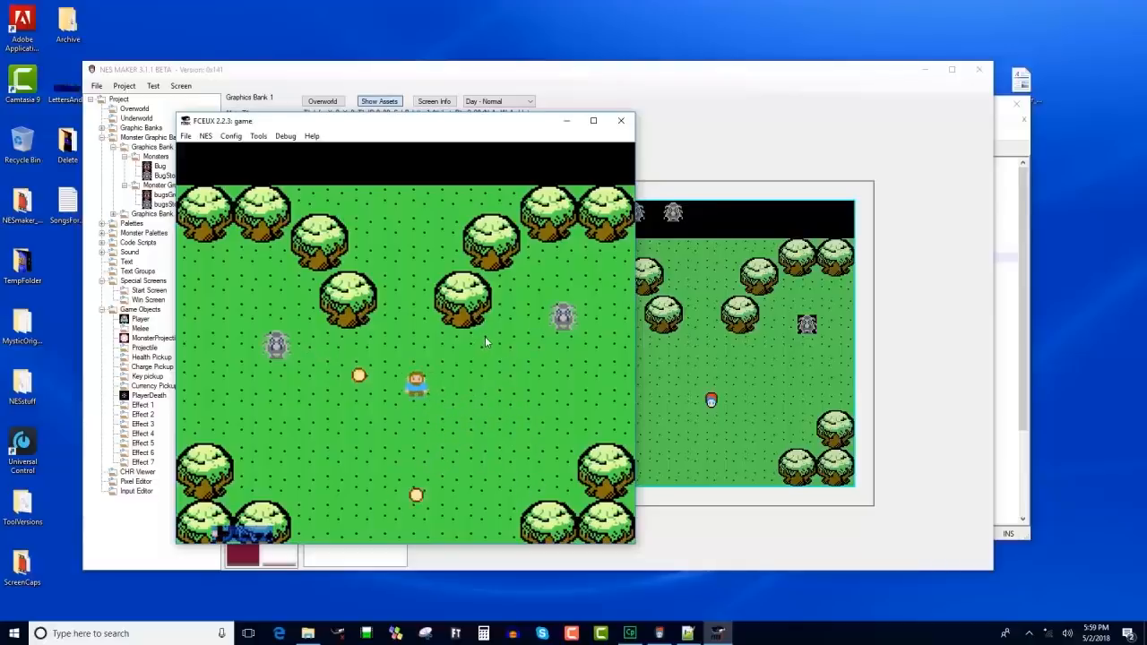
{"action": "key", "text": "Left"}
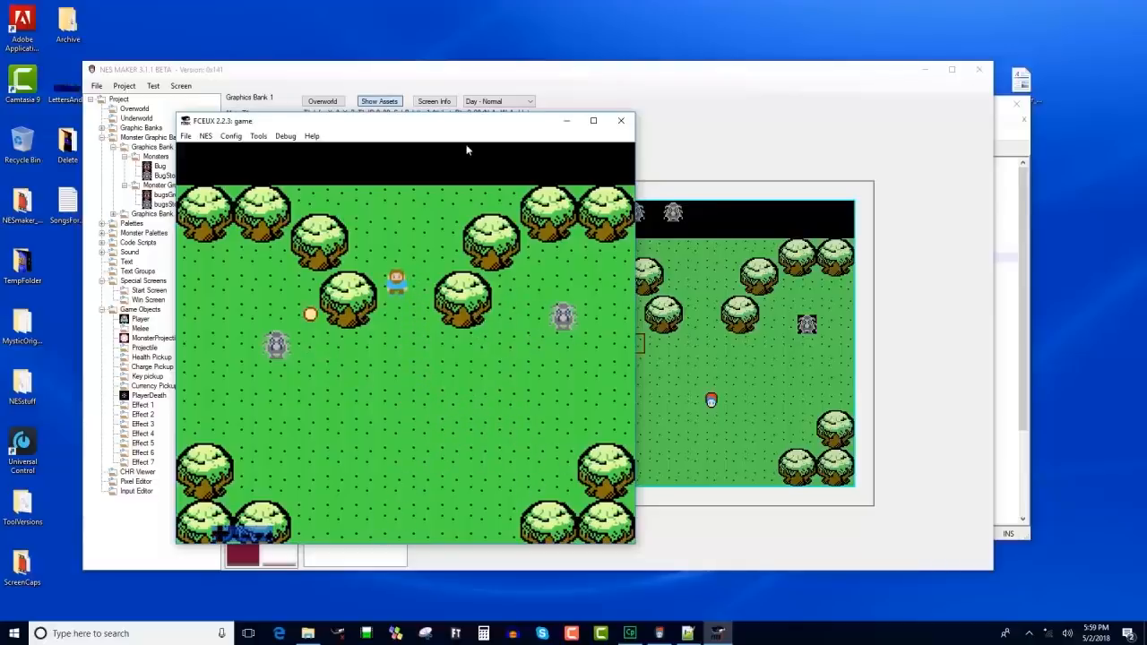
{"action": "key", "text": "Right"}
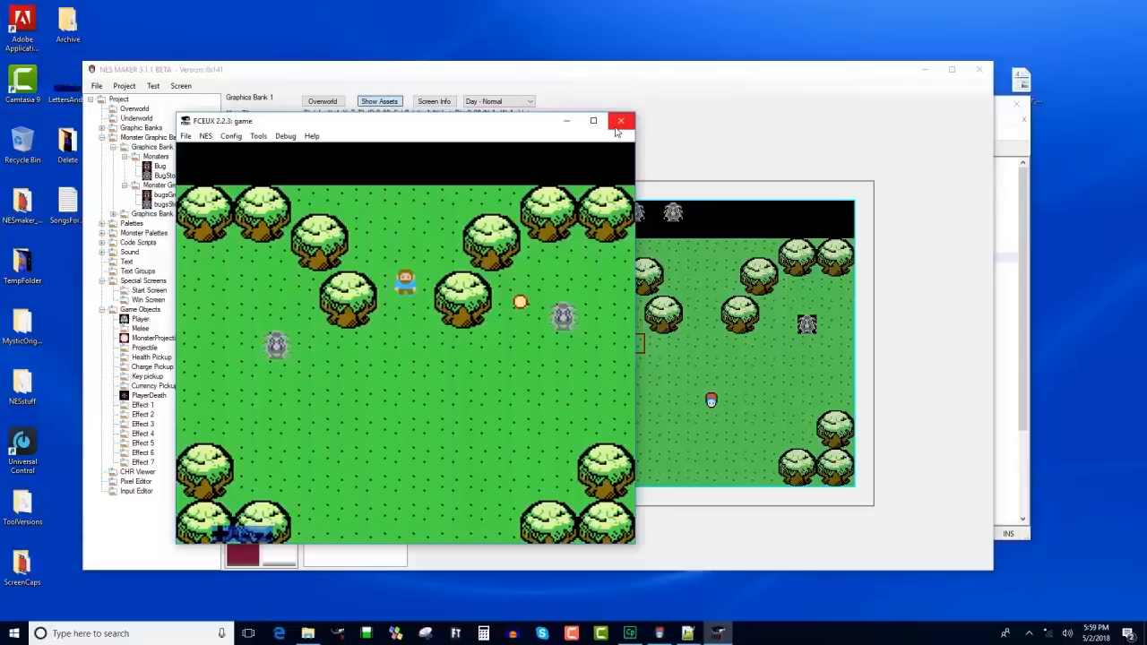
{"action": "left_click", "coordinate": [620, 122]}
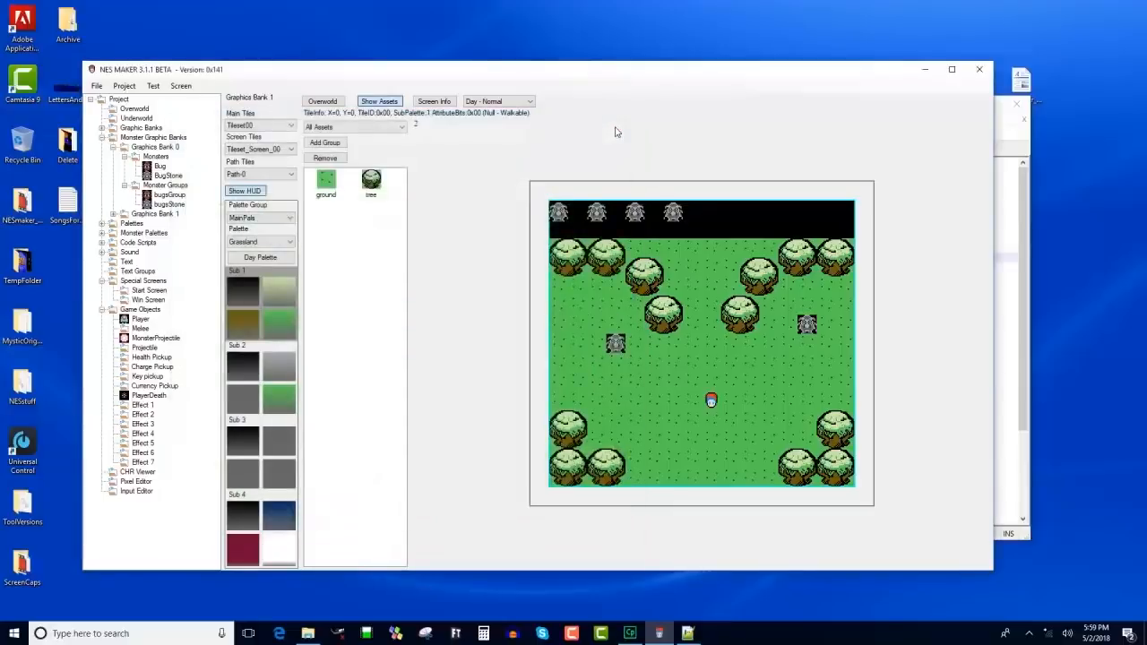
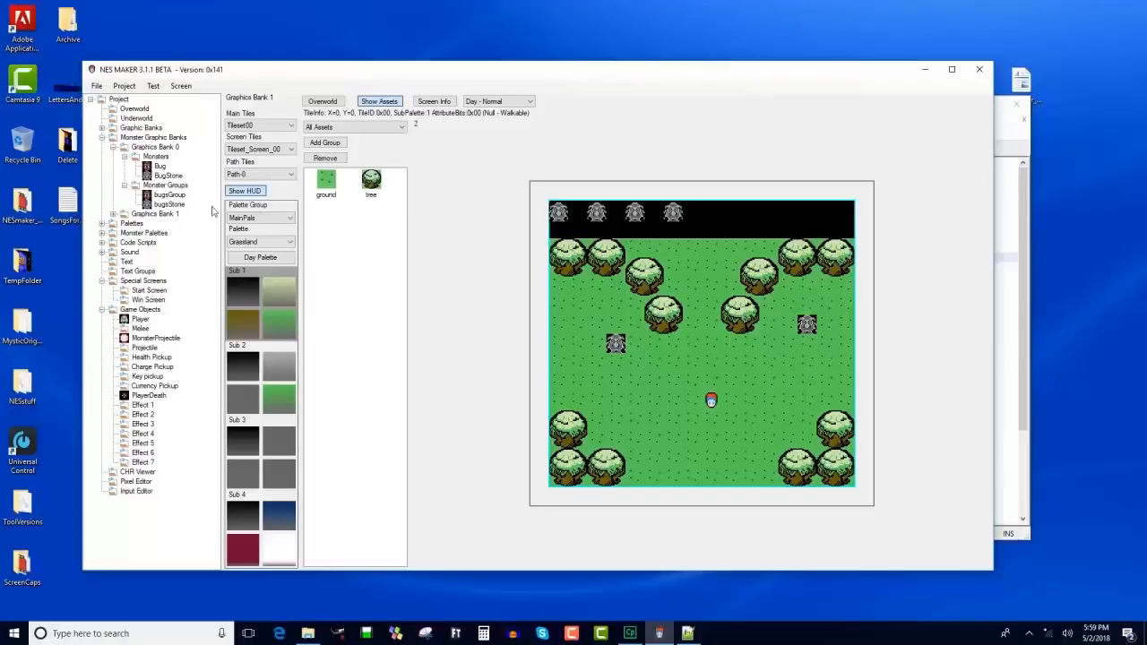
In the forest screen's details, set the Day Monster Group to bugsGroup and day monster sub-palette 1 to monPal1, and accept.
{"action": "left_click", "coordinate": [441, 106]}
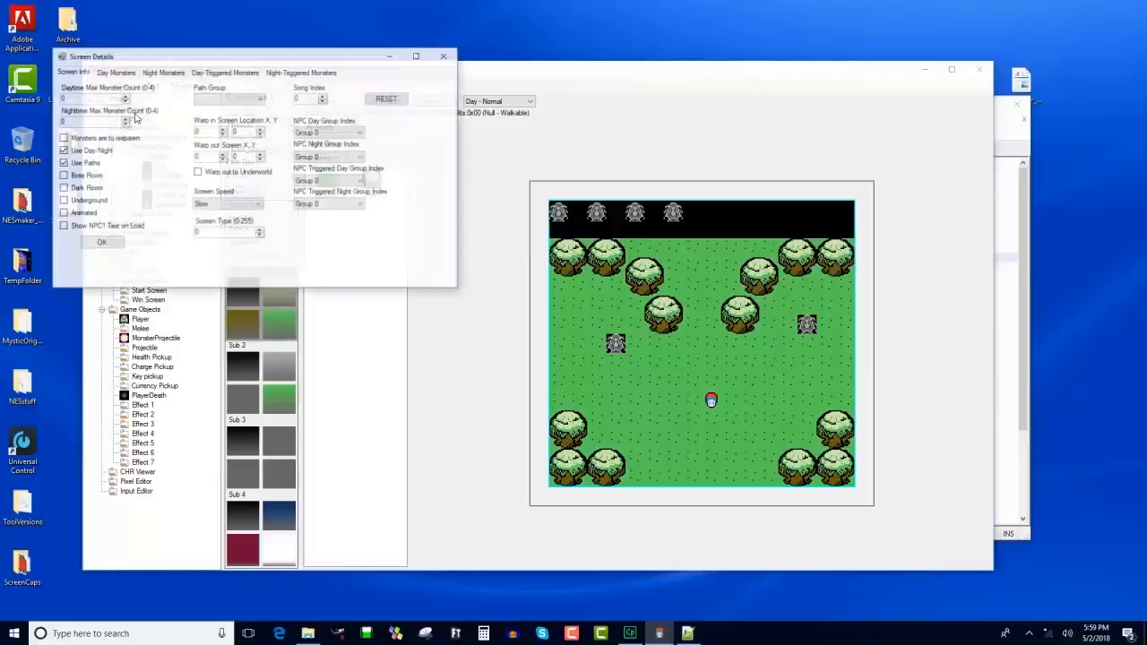
{"action": "left_click", "coordinate": [118, 73]}
{"action": "left_click", "coordinate": [149, 134]}
{"action": "left_click", "coordinate": [152, 150]}
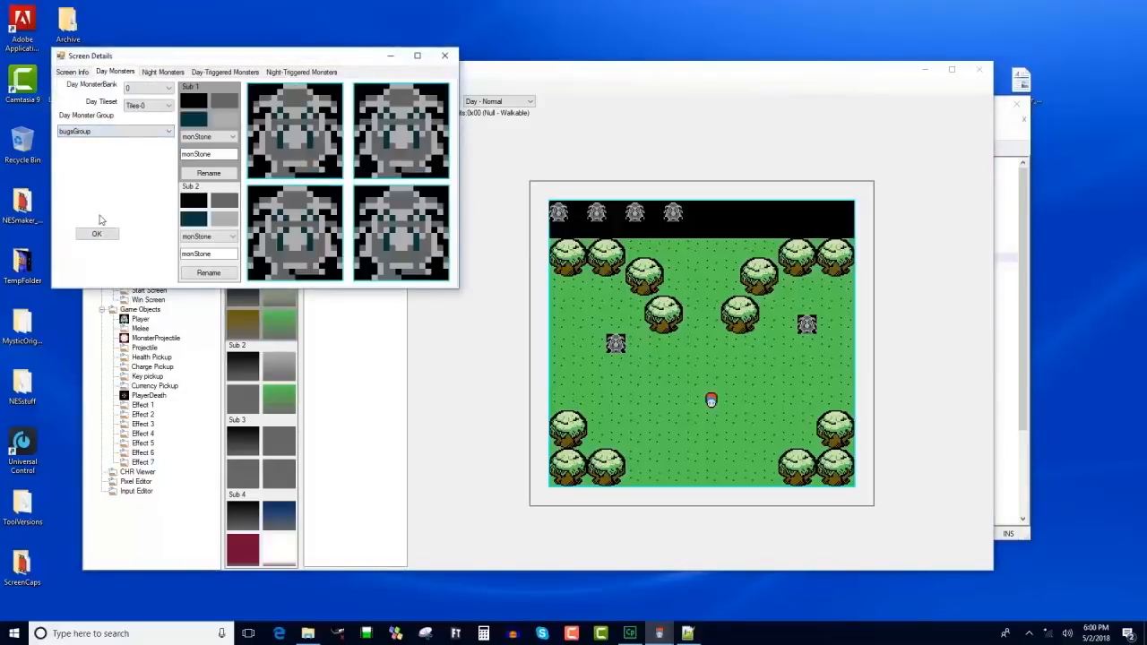
{"action": "left_click", "coordinate": [230, 137]}
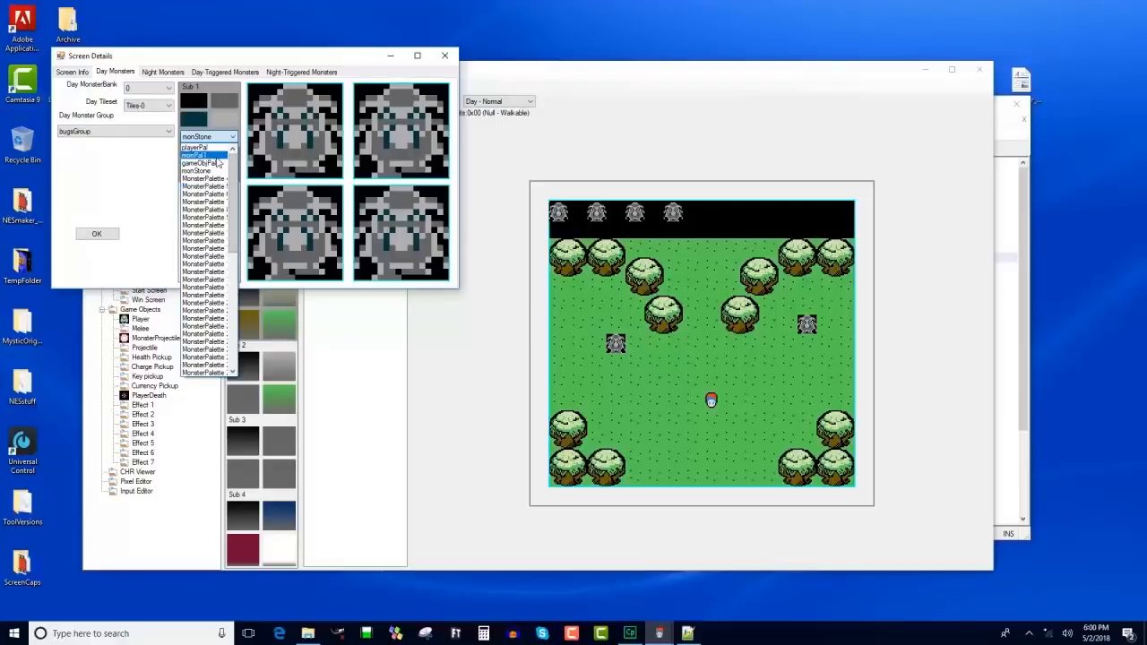
{"action": "left_click", "coordinate": [195, 156]}
{"action": "left_click", "coordinate": [97, 234]}
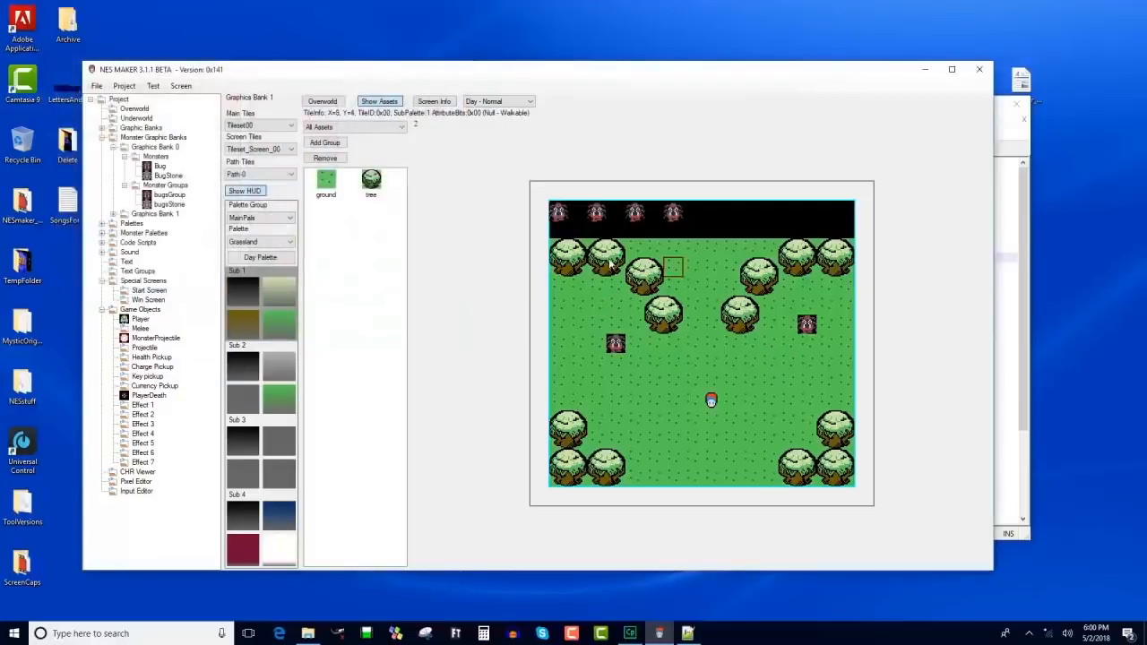
Open the assets of Graphics Bank 1, select the barred gate tile in the main tileset and assign it sub-palette 2.
{"action": "left_click", "coordinate": [102, 137]}
{"action": "left_click", "coordinate": [102, 128]}
{"action": "left_click", "coordinate": [113, 147]}
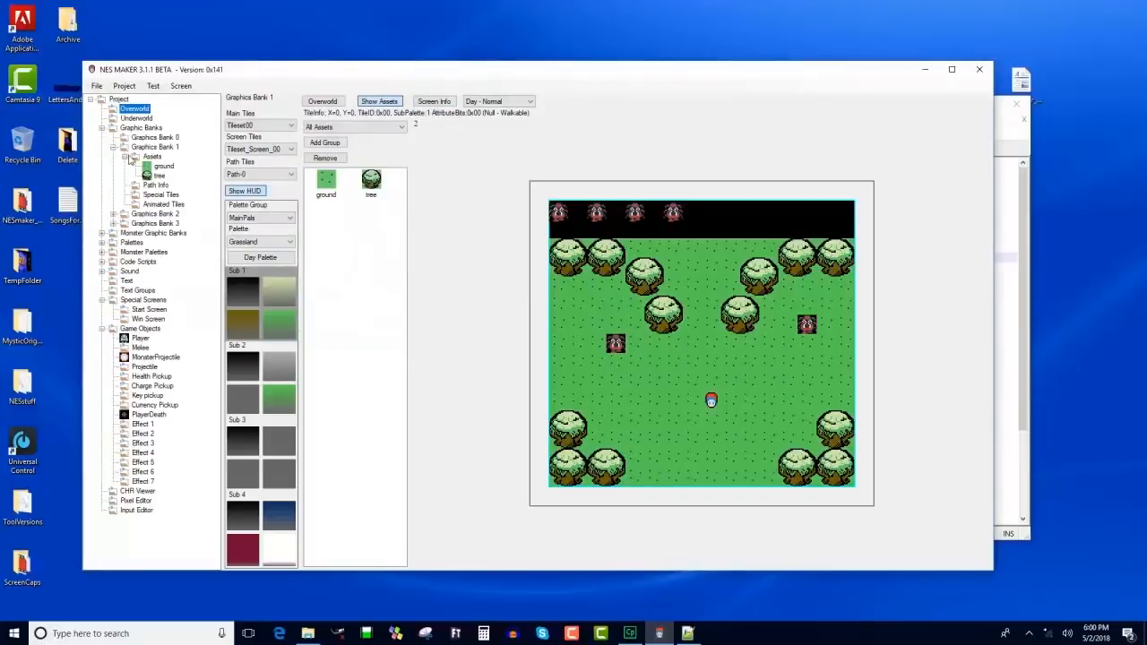
{"action": "left_click", "coordinate": [124, 157]}
{"action": "left_click", "coordinate": [124, 157]}
{"action": "left_click", "coordinate": [136, 158]}
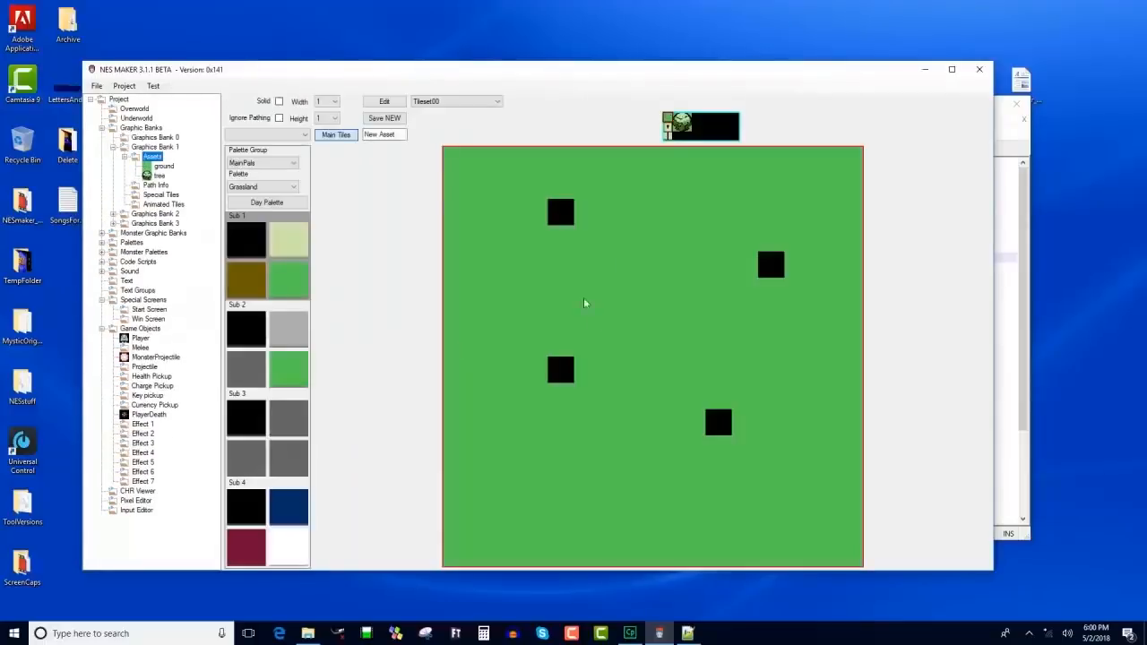
{"action": "left_click", "coordinate": [668, 137]}
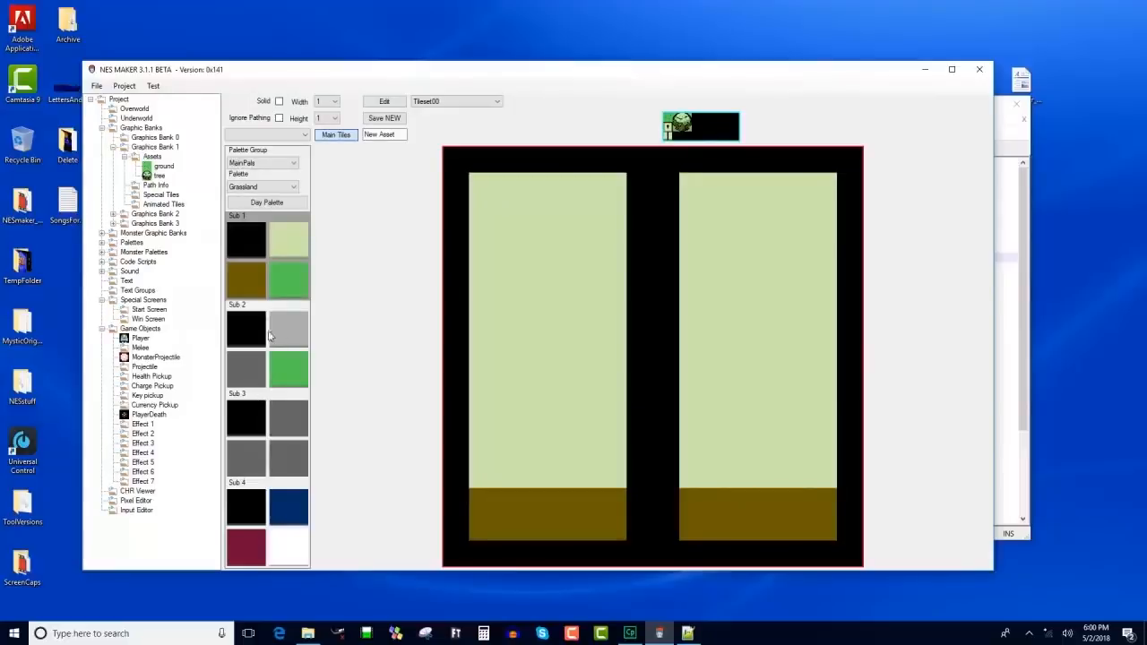
{"action": "left_click", "coordinate": [255, 333]}
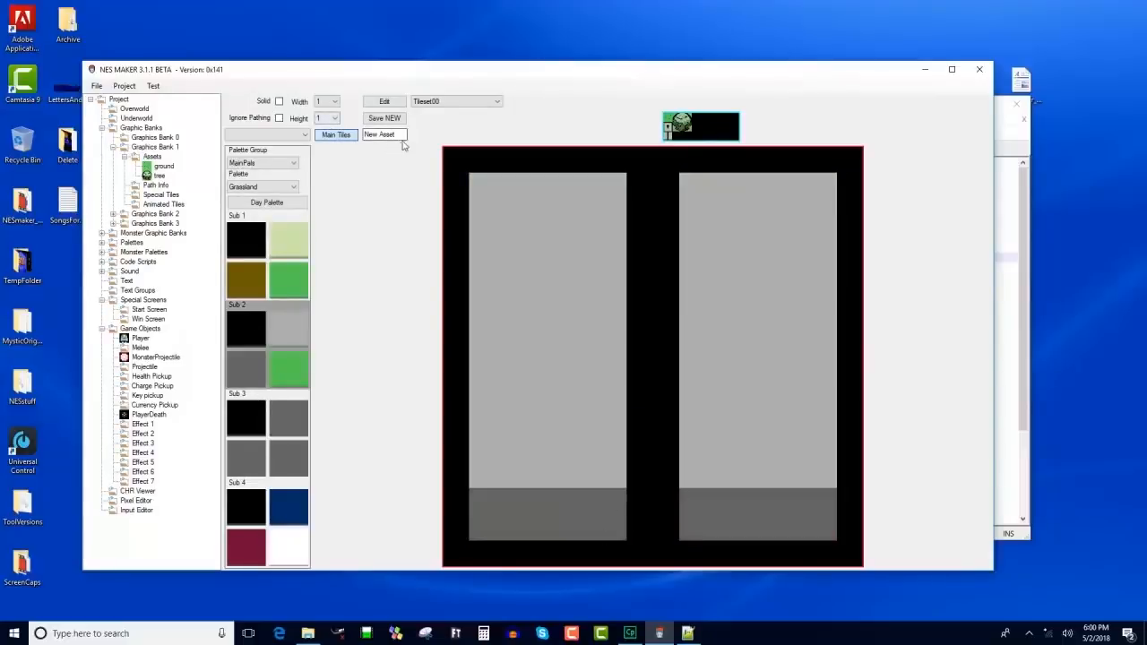
Name the new asset MonsterLock, set its tile type to All Monsters Lock and save it as new.
{"action": "left_click_drag", "start_coordinate": [406, 135], "coordinate": [265, 133]}
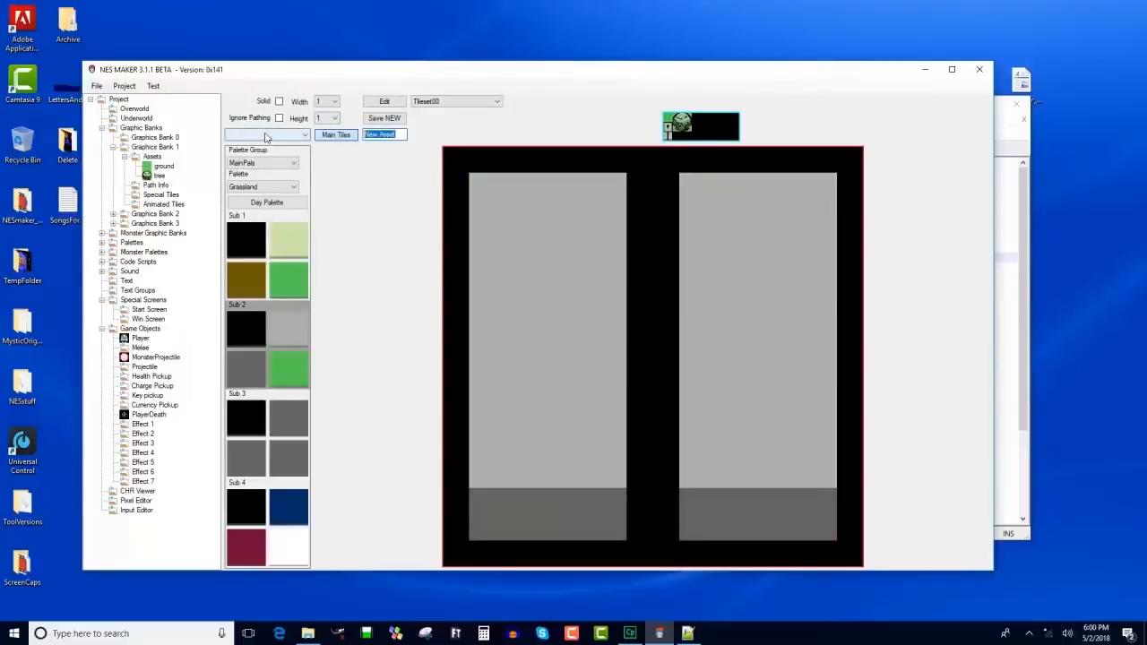
{"action": "type", "text": "MonsterLock"}
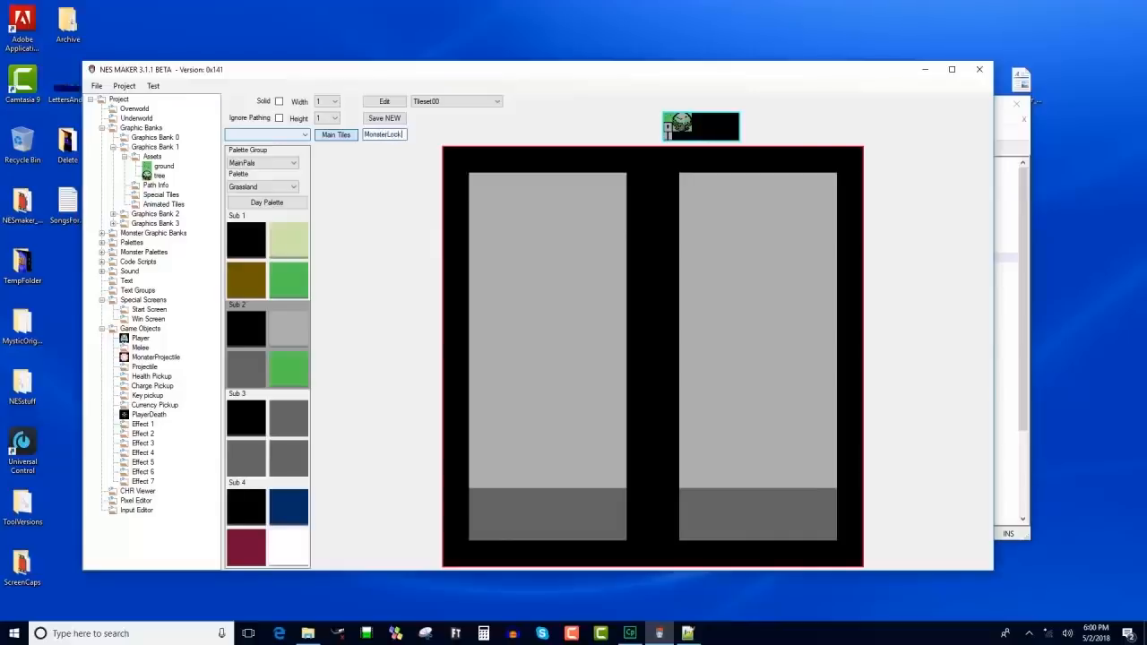
{"action": "left_click", "coordinate": [291, 135]}
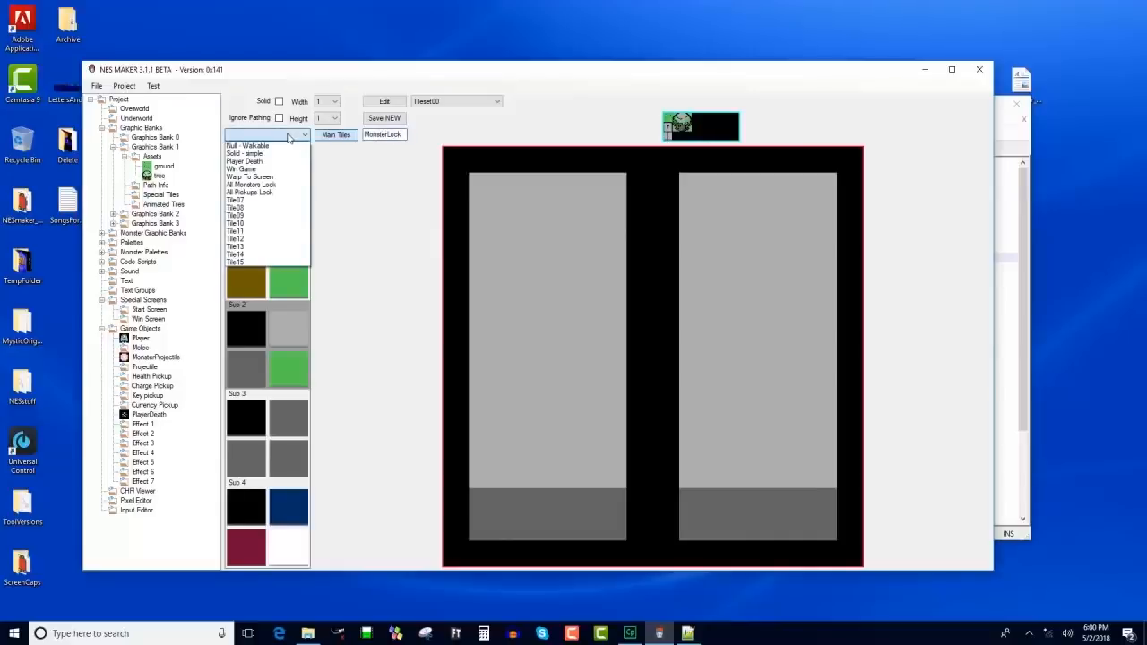
{"action": "left_click", "coordinate": [262, 185]}
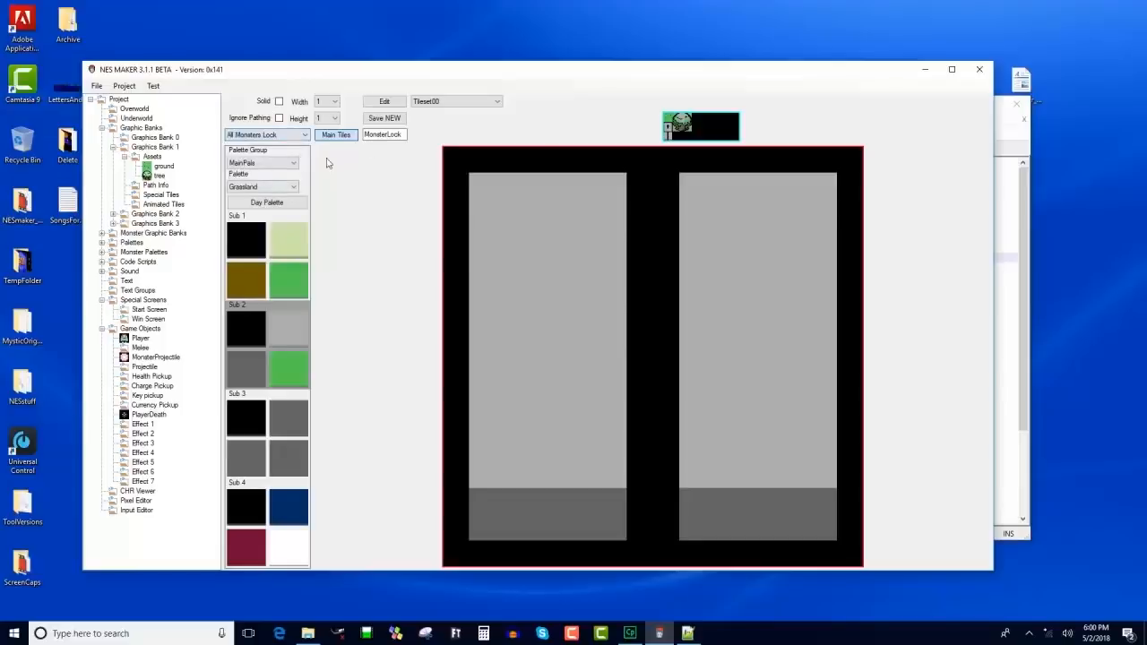
{"action": "left_click", "coordinate": [391, 119]}
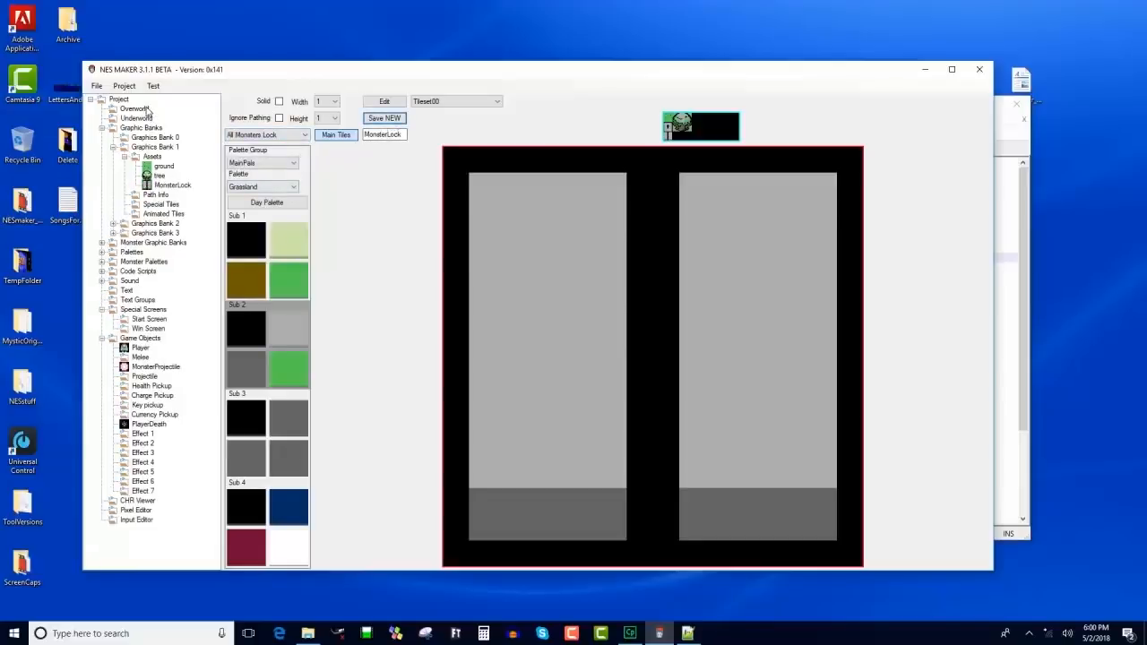
Open the forest screen in the Overworld and fill the gap between the two lower centre trees with two MonsterLock tiles.
{"action": "left_click", "coordinate": [144, 109]}
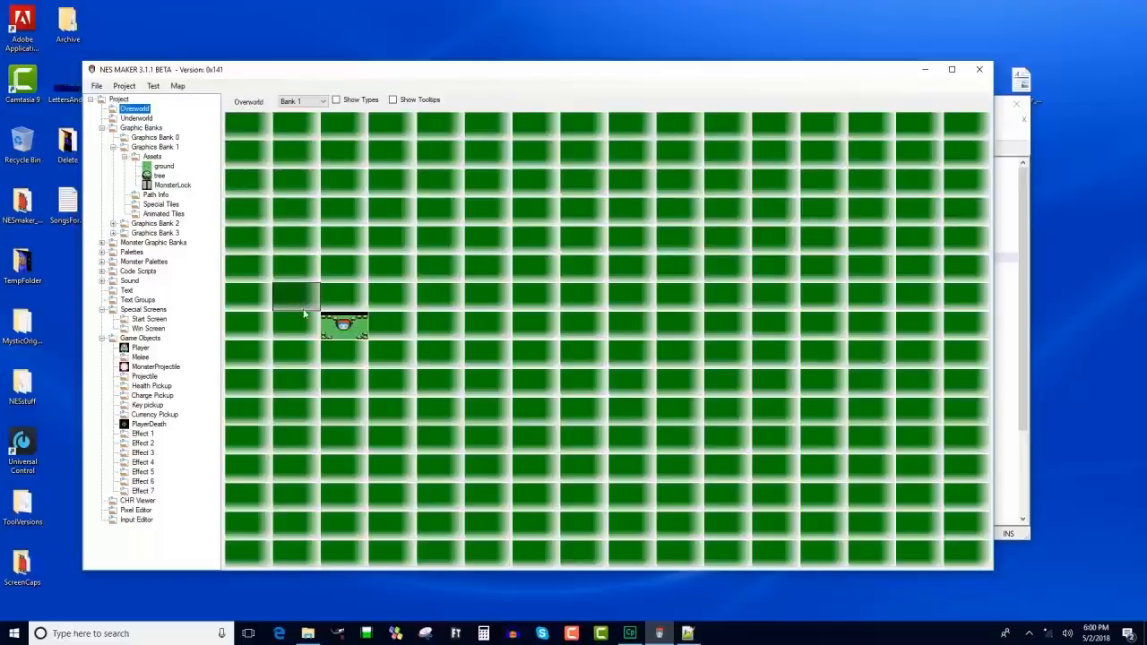
{"action": "double_click", "coordinate": [339, 328]}
{"action": "left_click", "coordinate": [331, 226]}
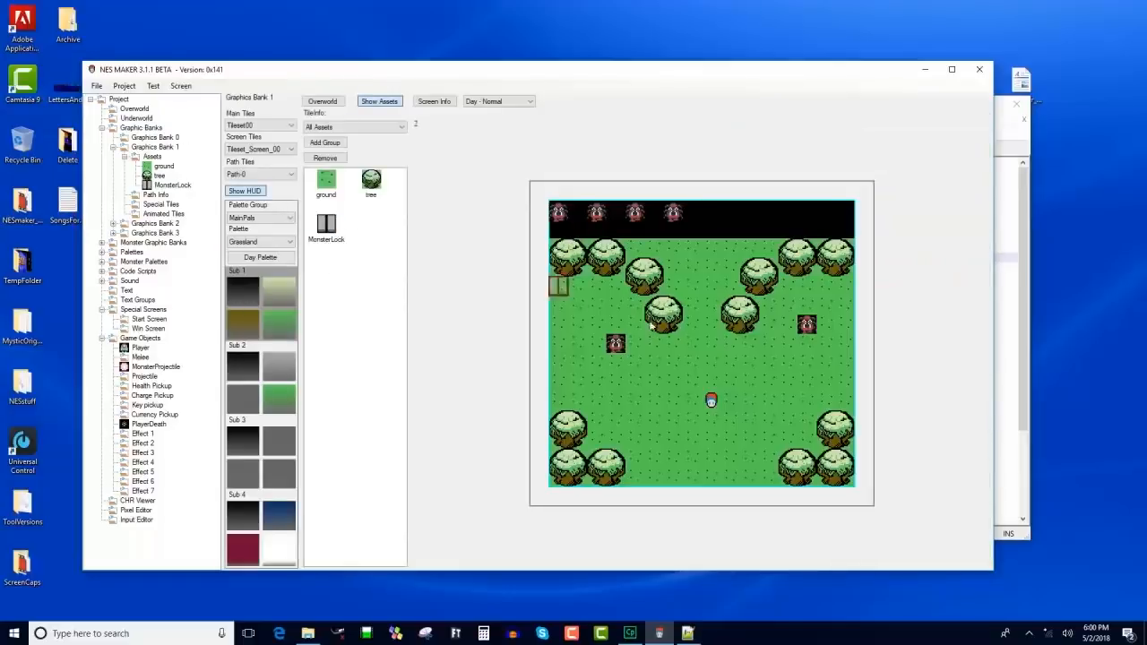
{"action": "left_click", "coordinate": [702, 326]}
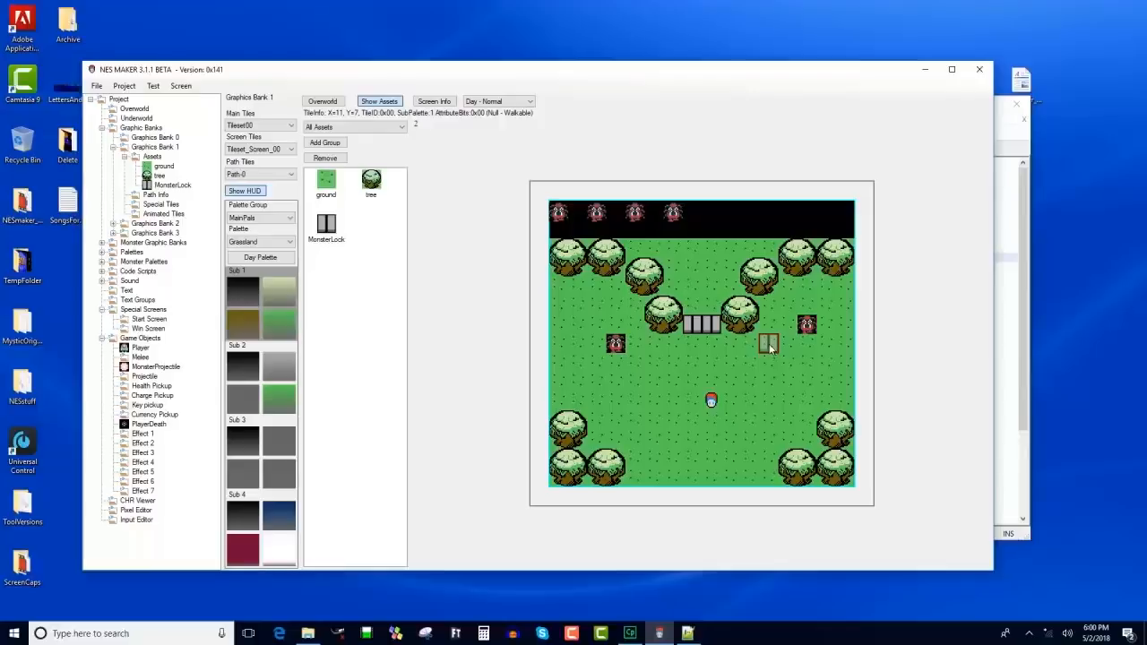
Export and run the game, test the player's movement around the monster lock and the moving bugs, and close the emulator.
{"action": "left_click", "coordinate": [153, 86]}
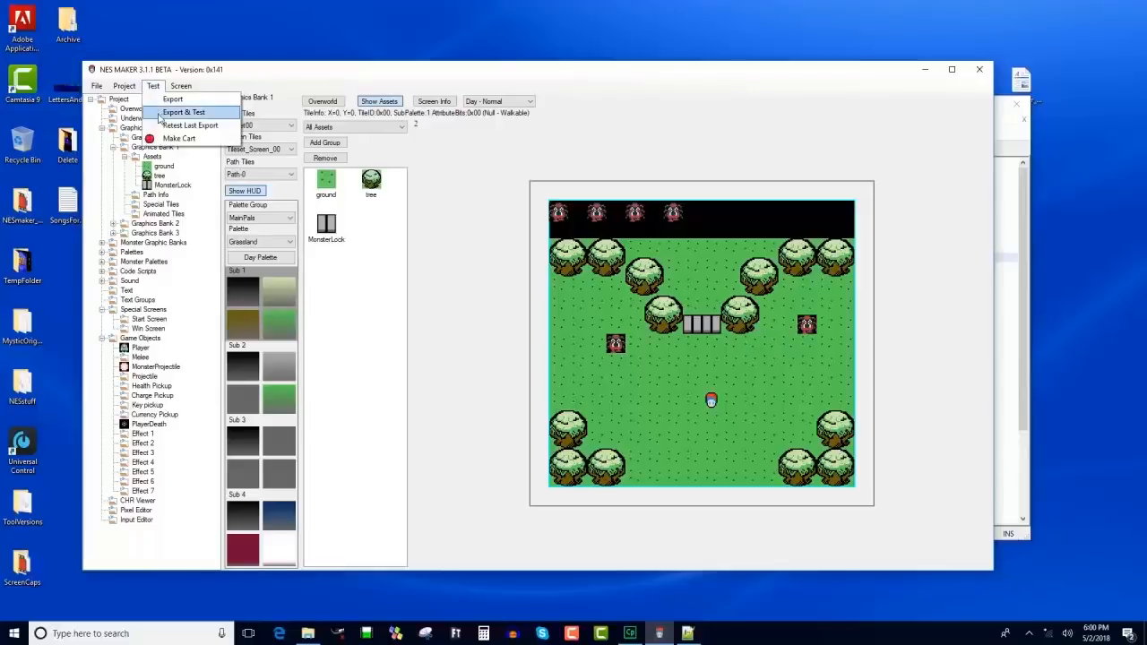
{"action": "left_click", "coordinate": [158, 115]}
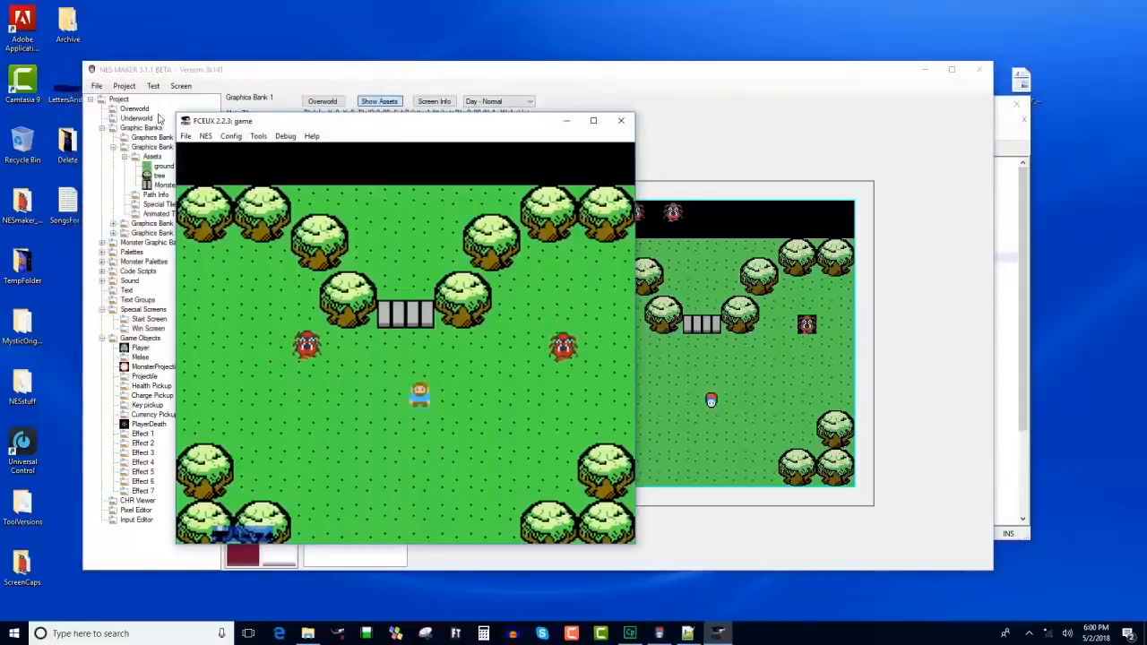
{"action": "key", "text": "Up"}
{"action": "key", "text": "Down"}
{"action": "key", "text": "Left"}
{"action": "key", "text": "Up"}
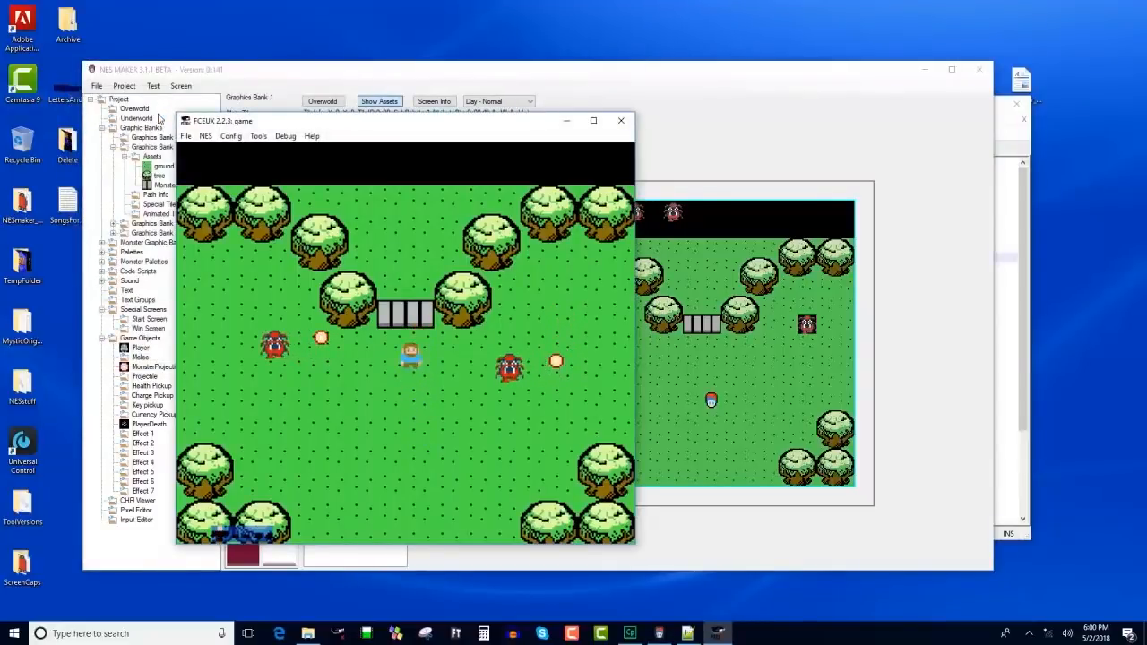
{"action": "left_click", "coordinate": [622, 120]}
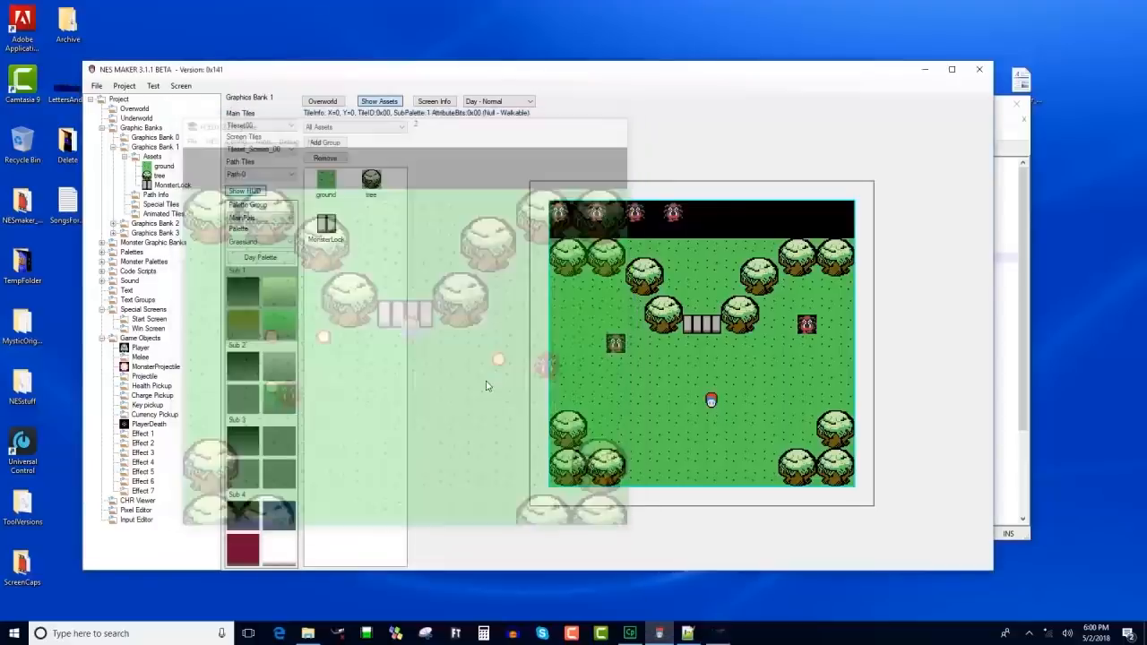
In the MonsterProjectile's object details, set the normal max speed to 150 and the acceleration speed to 255, and close them.
{"action": "left_click", "coordinate": [152, 368]}
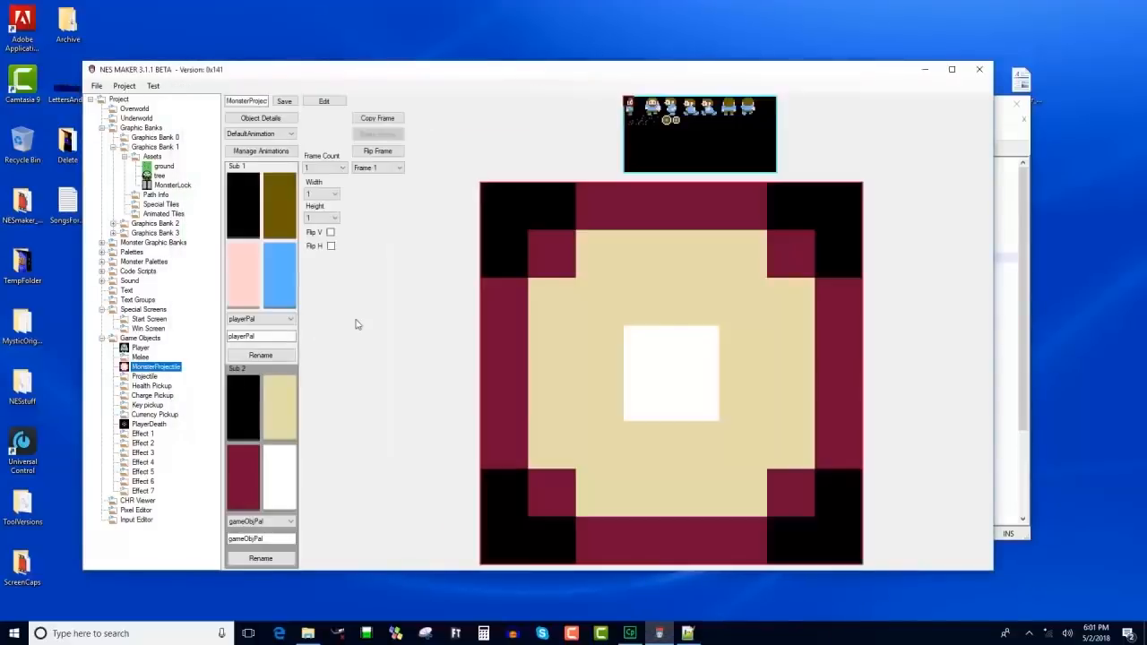
{"action": "left_click", "coordinate": [260, 151]}
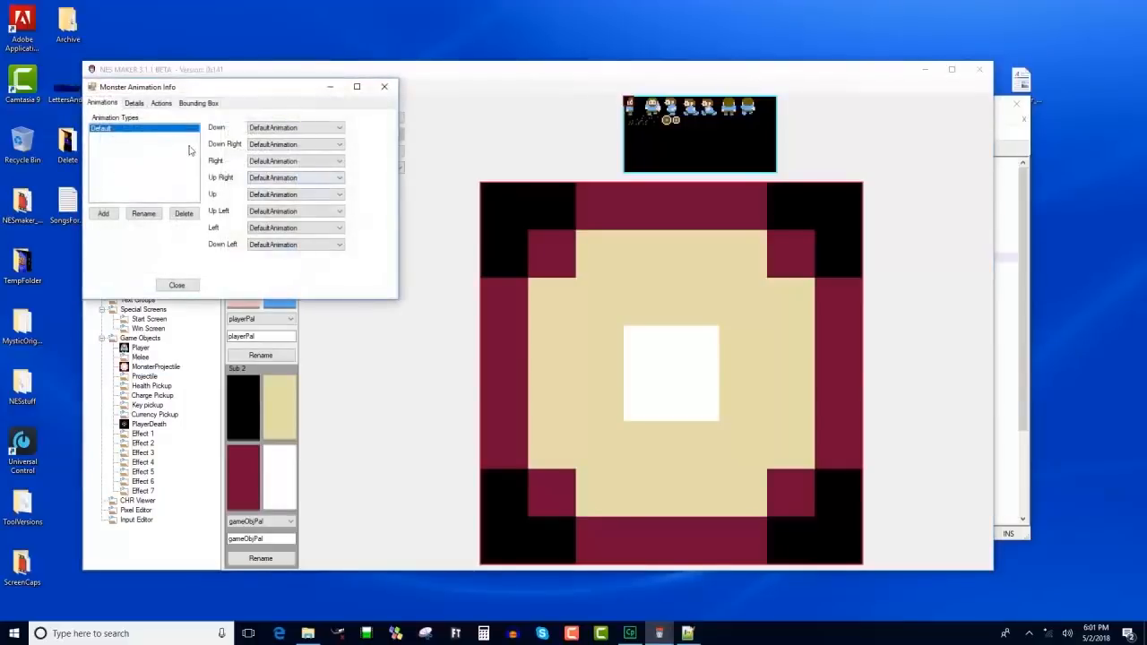
{"action": "left_click", "coordinate": [134, 103]}
{"action": "left_click_drag", "start_coordinate": [269, 189], "coordinate": [347, 219]}
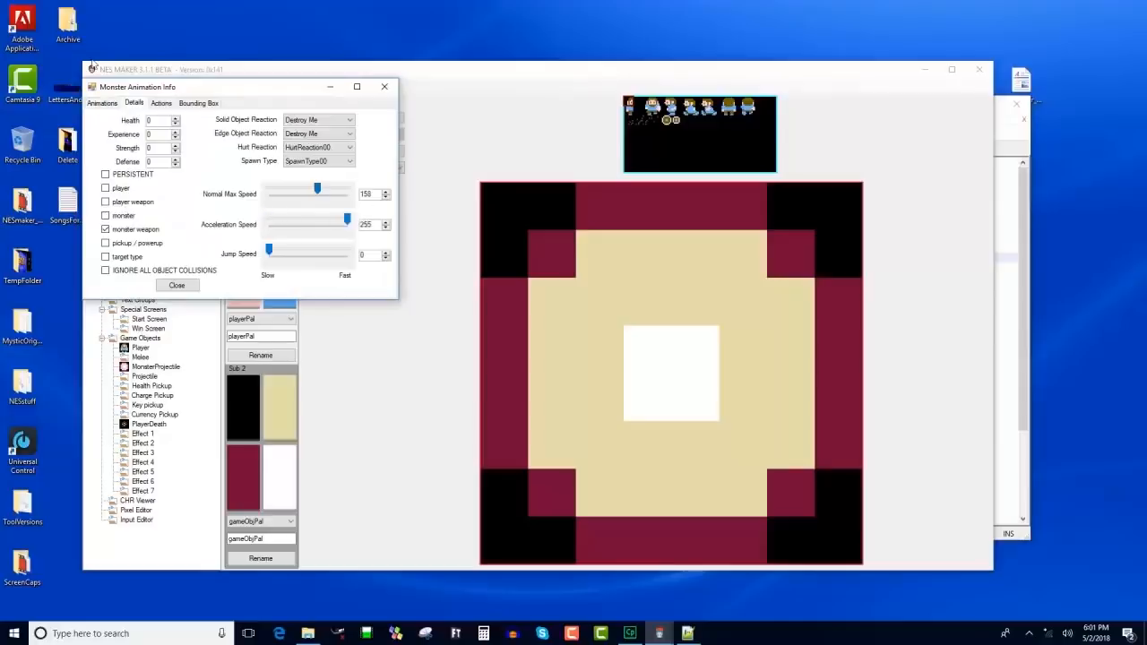
{"action": "left_click", "coordinate": [176, 285]}
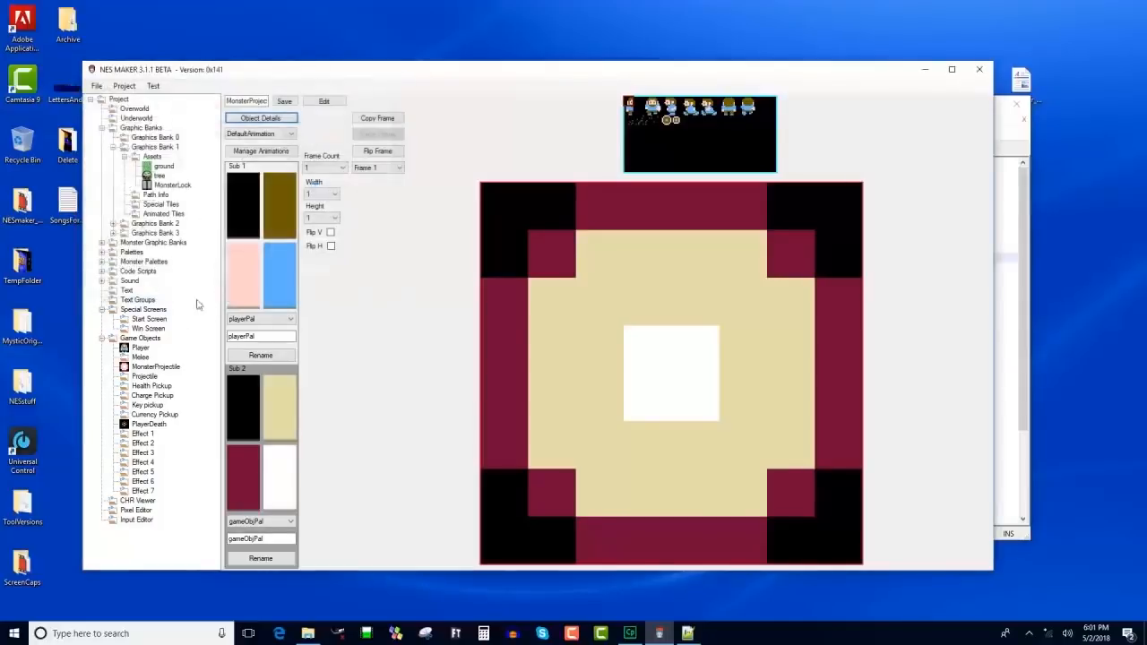
Export and run the game again and move the player around to test the adjusted monster projectiles and the locked gate.
{"action": "left_click", "coordinate": [153, 86]}
{"action": "left_click", "coordinate": [162, 111]}
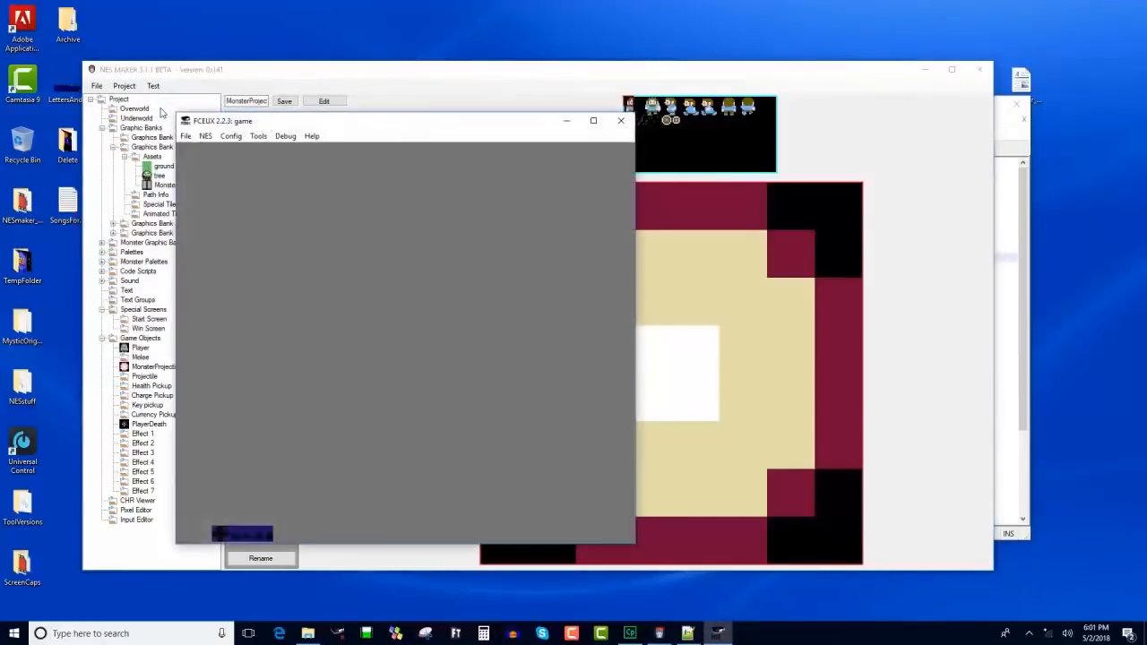
{"action": "key", "text": "Up"}
{"action": "key", "text": "Left"}
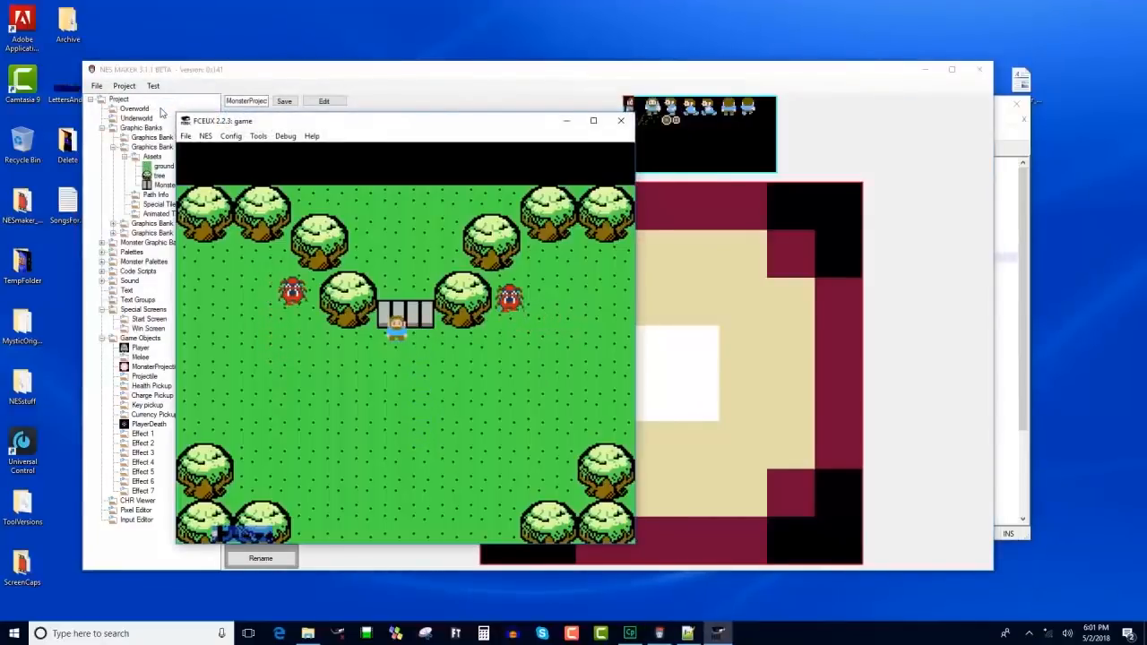
{"action": "key", "text": "Down"}
{"action": "key", "text": "Down"}
{"action": "key", "text": "Right"}
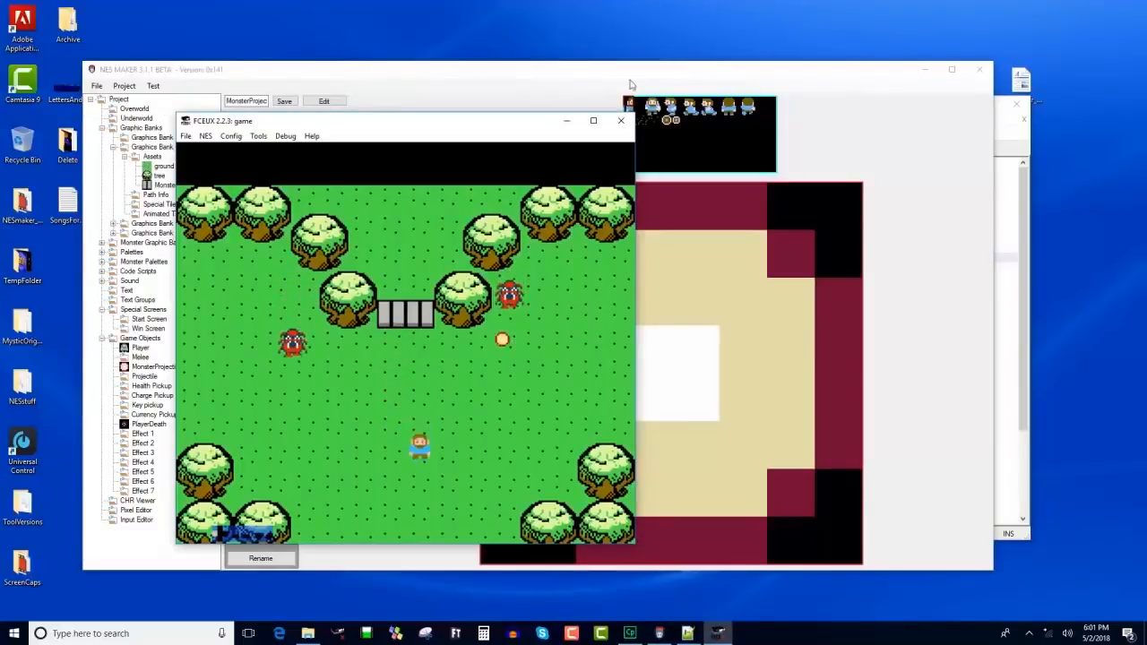
Close the emulator and add the user script CreateSimpleProjectileWithMotion.ASM to the project's code scripts.
{"action": "key", "text": "Left"}
{"action": "left_click", "coordinate": [620, 120]}
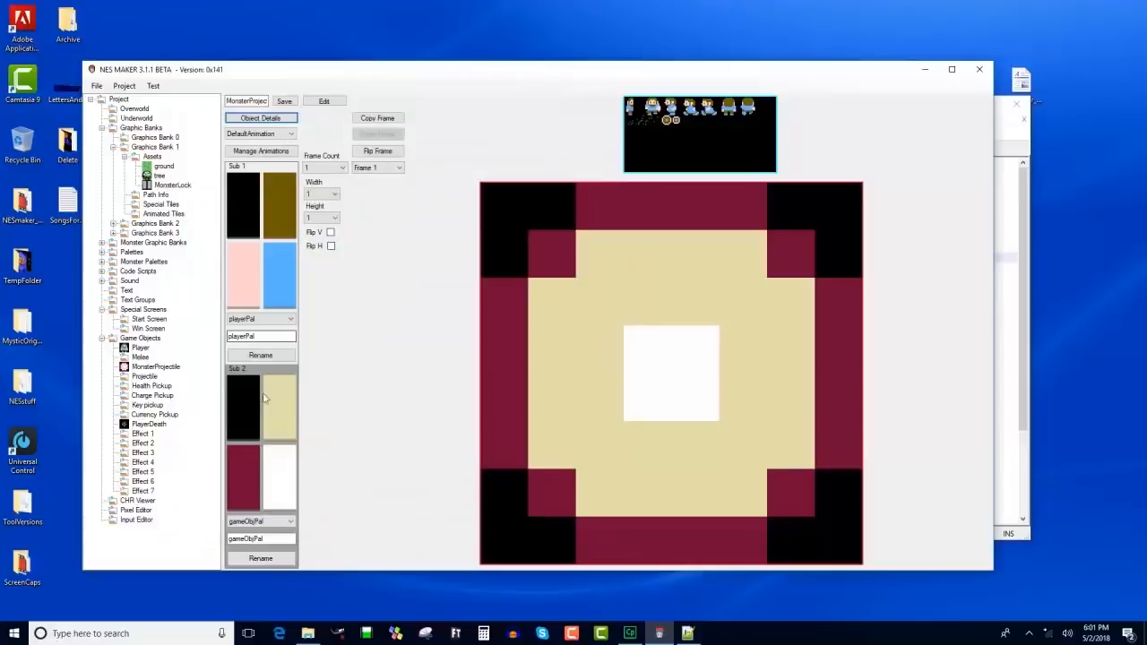
{"action": "left_click", "coordinate": [139, 271]}
{"action": "double_click", "coordinate": [259, 163]}
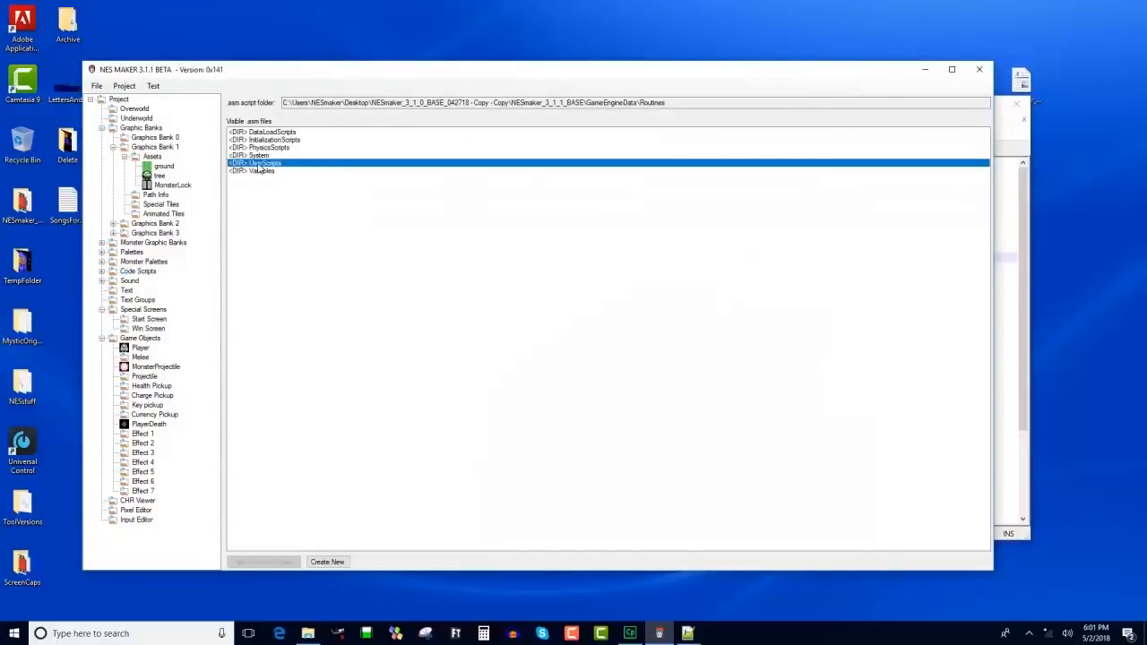
{"action": "left_click", "coordinate": [278, 171]}
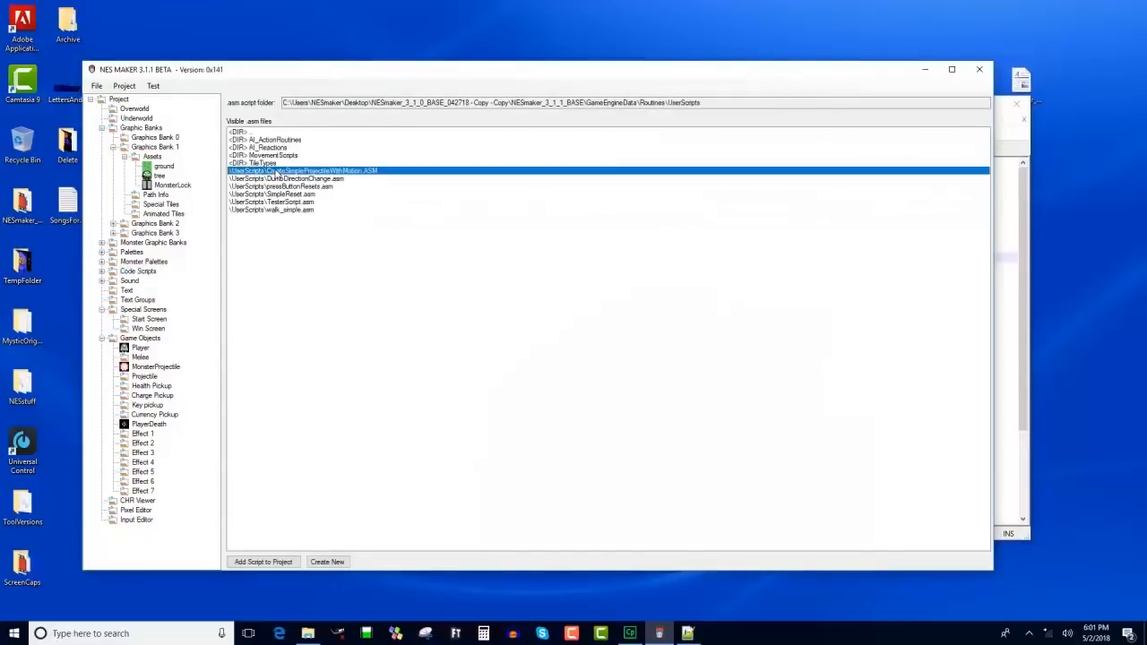
{"action": "key", "text": "Delete"}
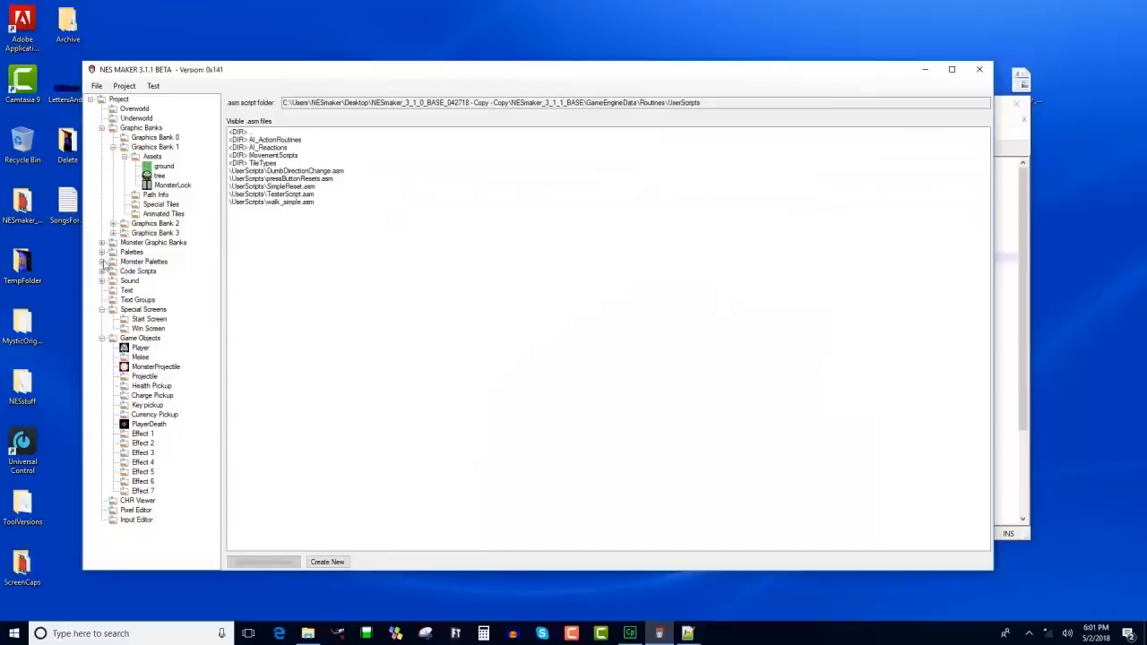
Open the CreateSimpleProjectileWithMotion script and examine the object number in its CreateObject line.
{"action": "double_click", "coordinate": [111, 273]}
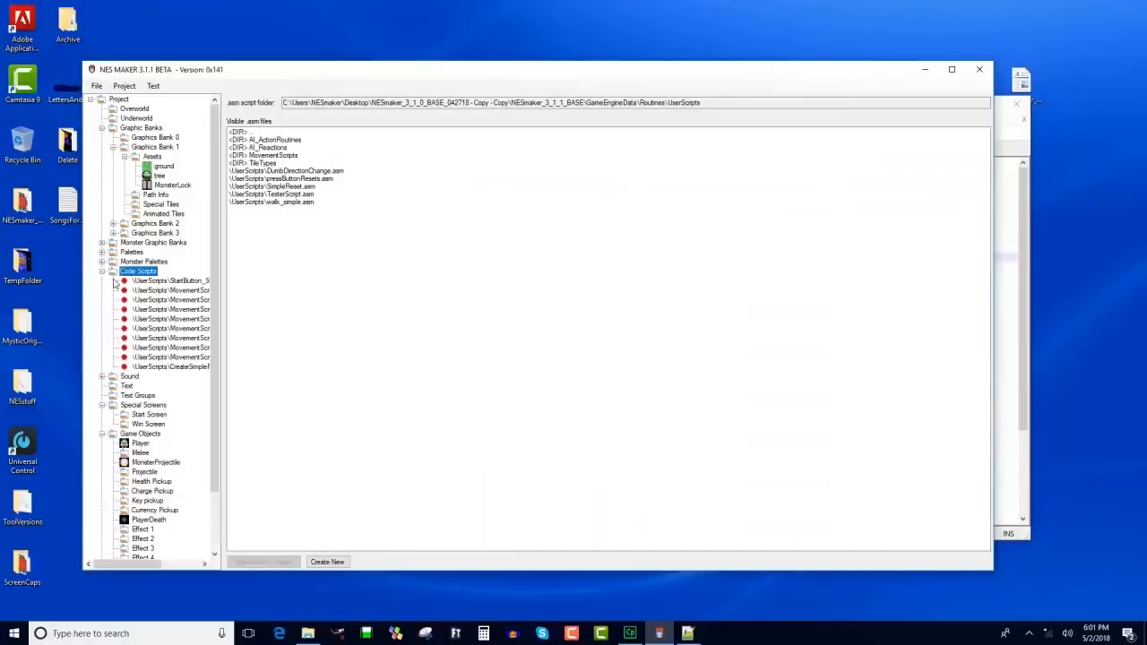
{"action": "left_click", "coordinate": [164, 367]}
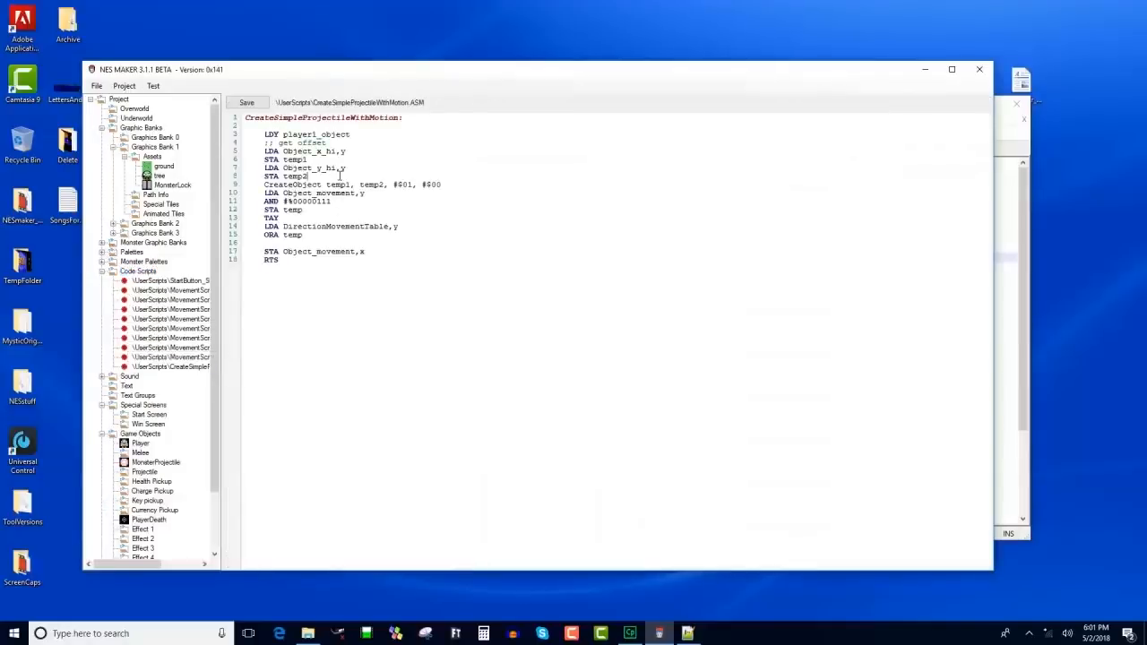
{"action": "left_click_drag", "start_coordinate": [343, 176], "coordinate": [383, 184]}
{"action": "left_click", "coordinate": [254, 191]}
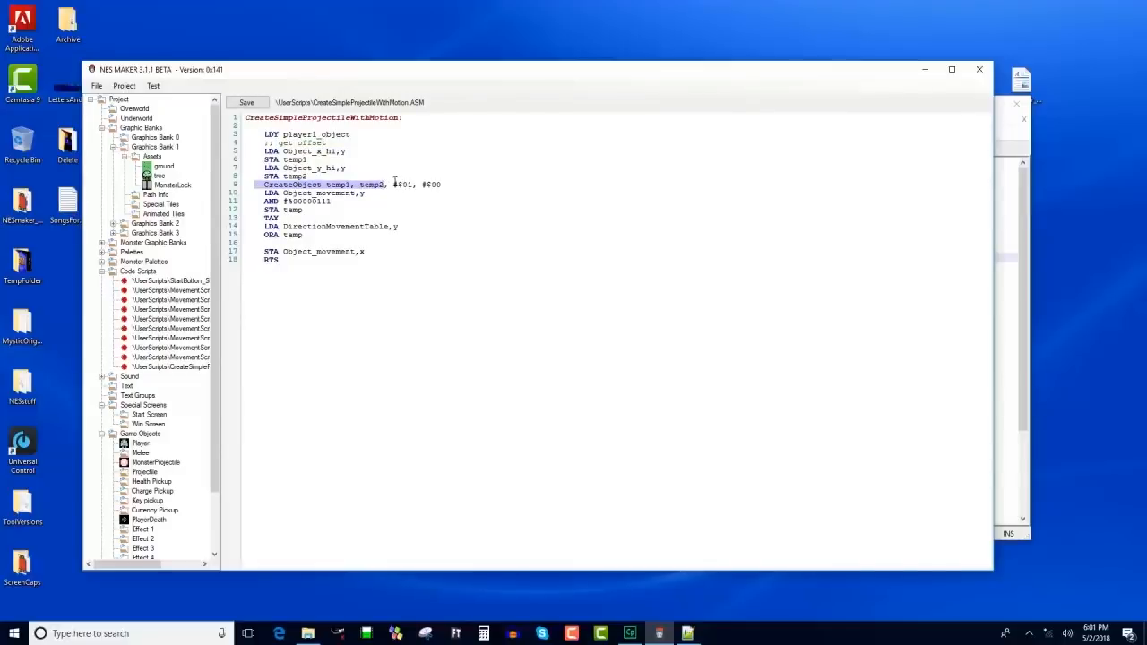
{"action": "left_click_drag", "start_coordinate": [394, 184], "coordinate": [418, 185]}
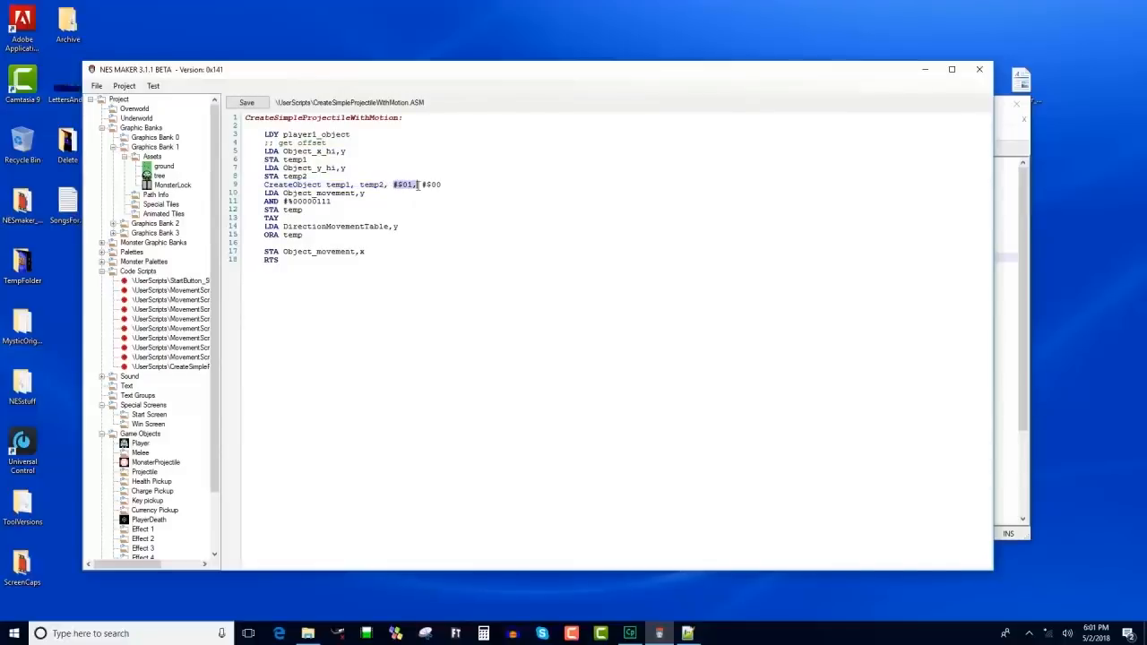
Draw the Melee game object with the second projectile tile and display it in the gameObjPal sub-palette.
{"action": "left_click", "coordinate": [140, 455]}
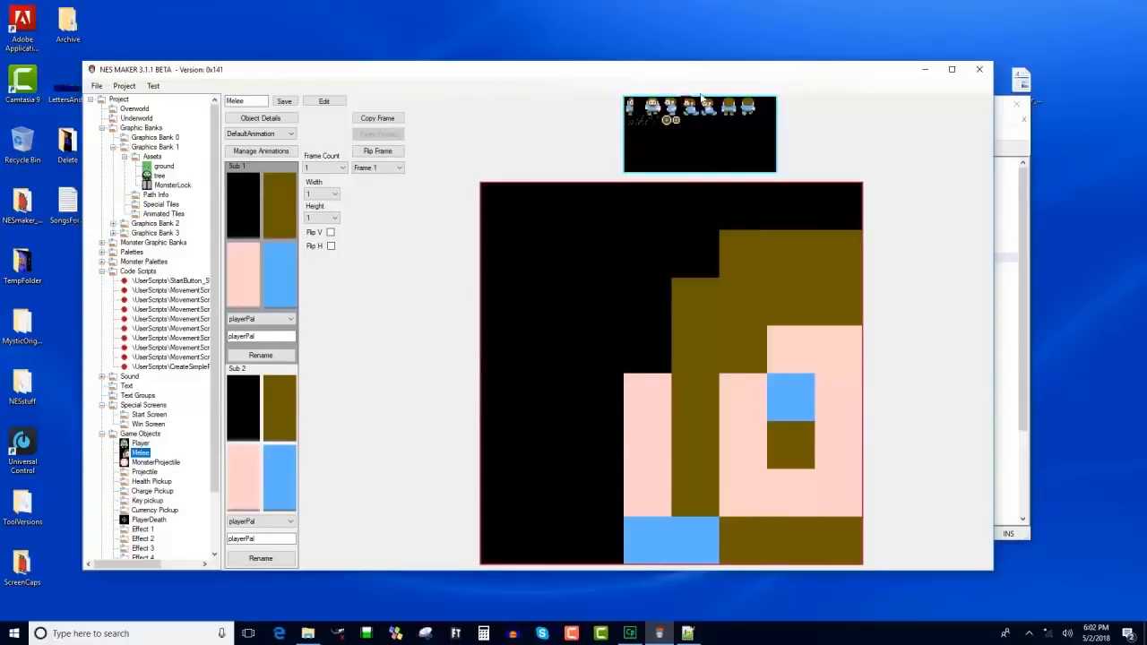
{"action": "left_click", "coordinate": [676, 119]}
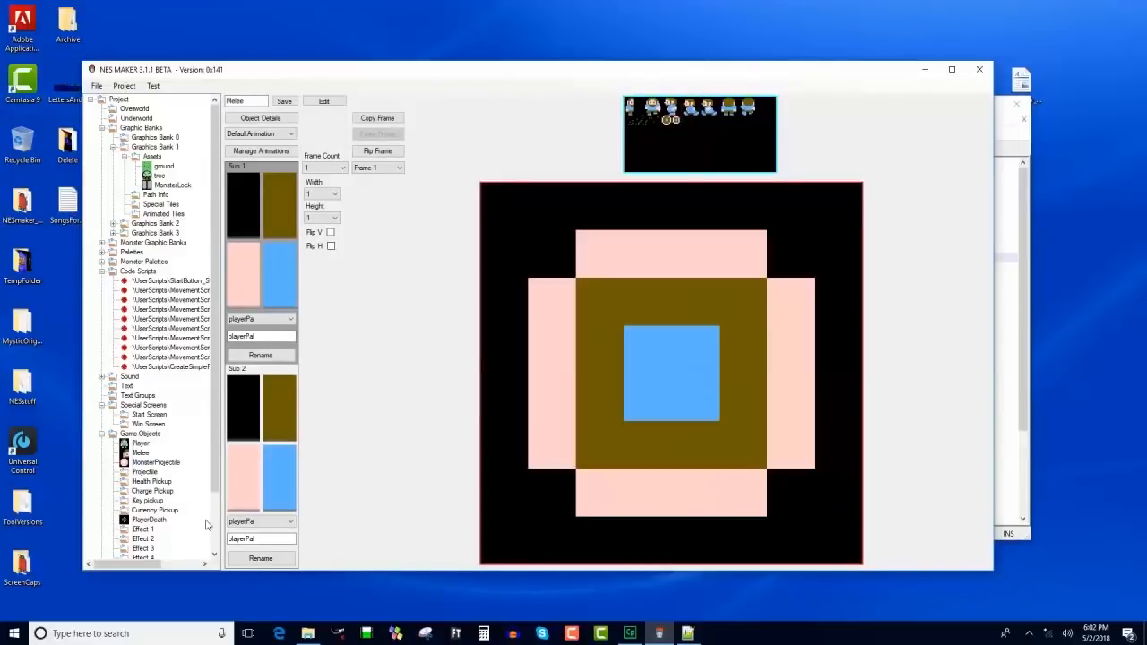
{"action": "left_click", "coordinate": [274, 523]}
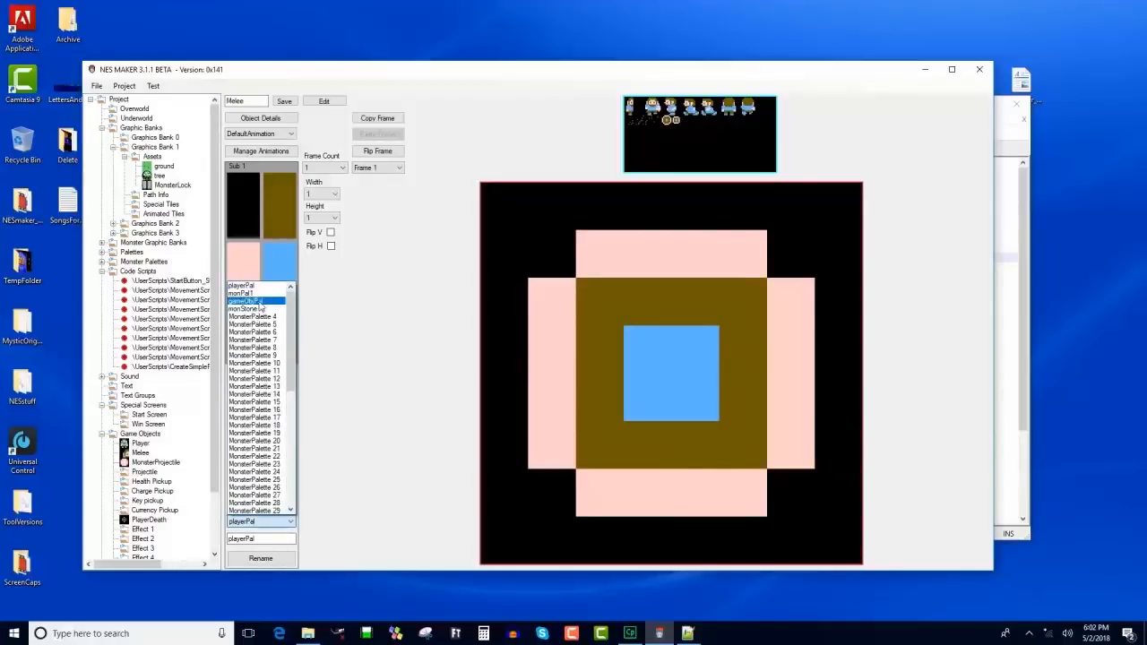
{"action": "left_click", "coordinate": [247, 301]}
{"action": "left_click", "coordinate": [265, 411]}
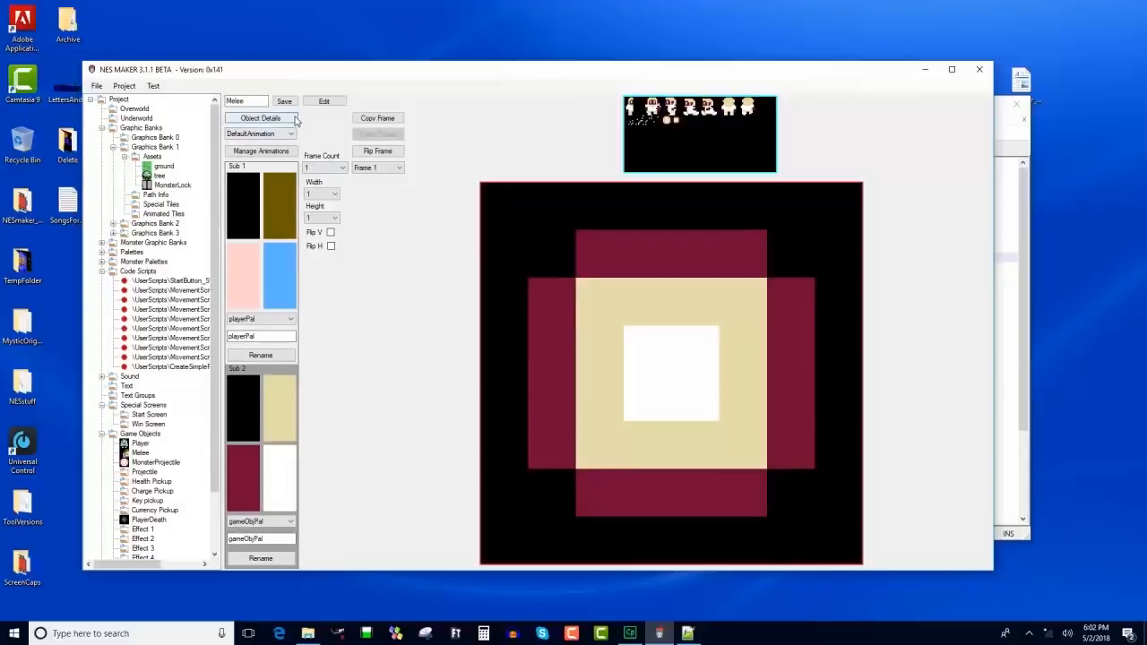
Rename the Melee game object to PlayerProj and save it.
{"action": "left_click_drag", "start_coordinate": [253, 102], "coordinate": [128, 86]}
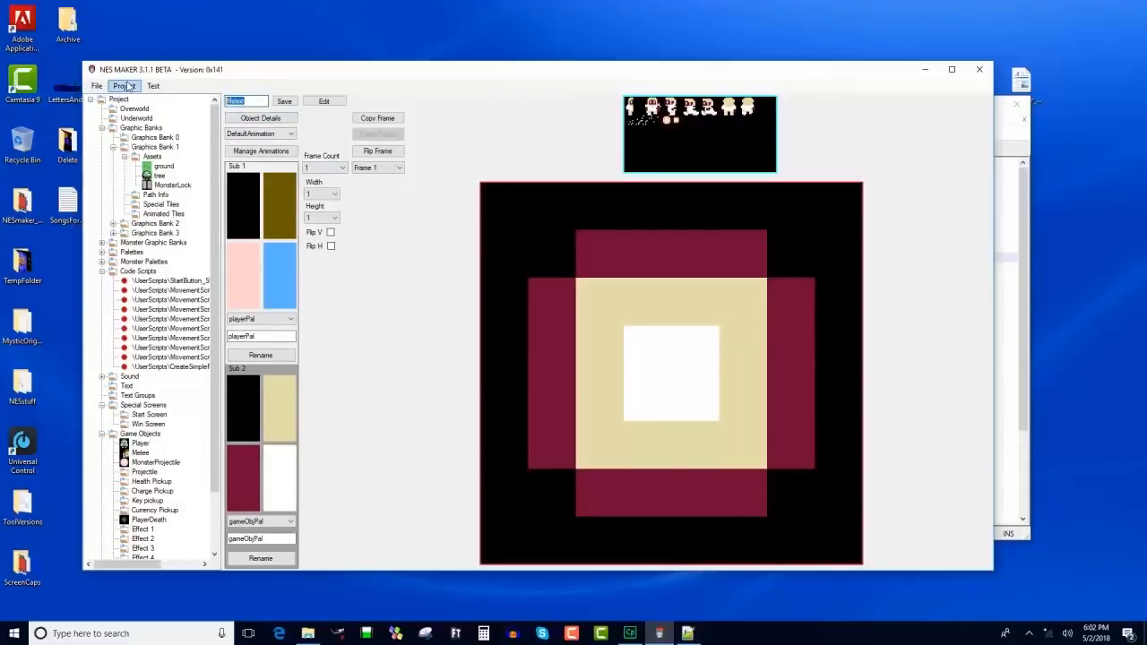
{"action": "type", "text": "PlayerProj"}
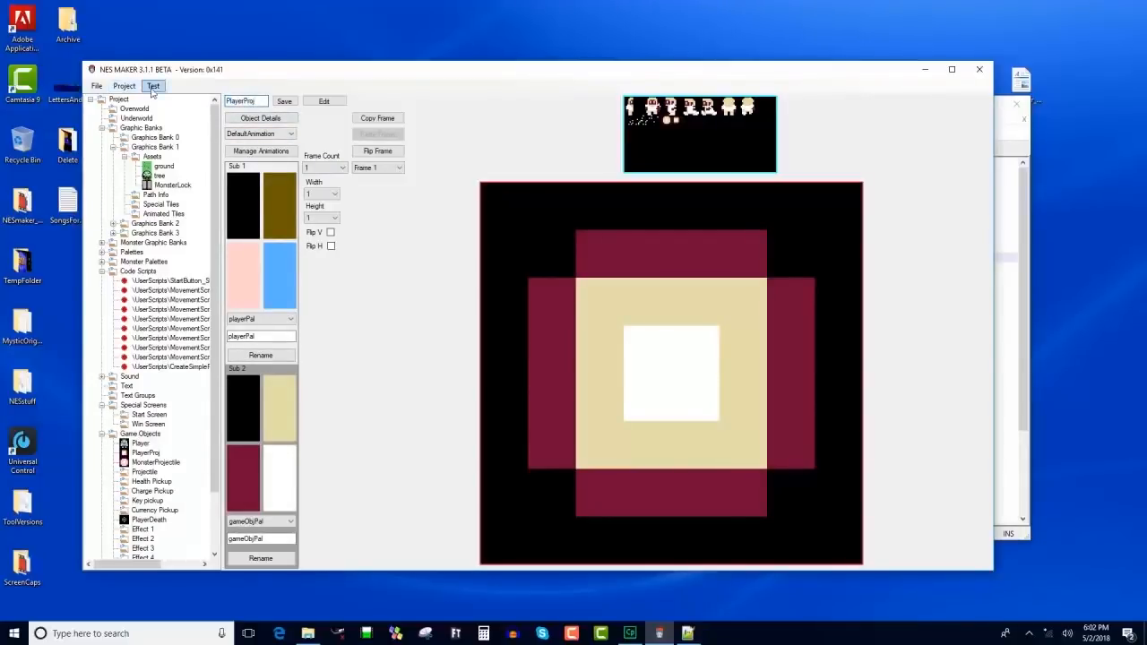
{"action": "left_click", "coordinate": [283, 101]}
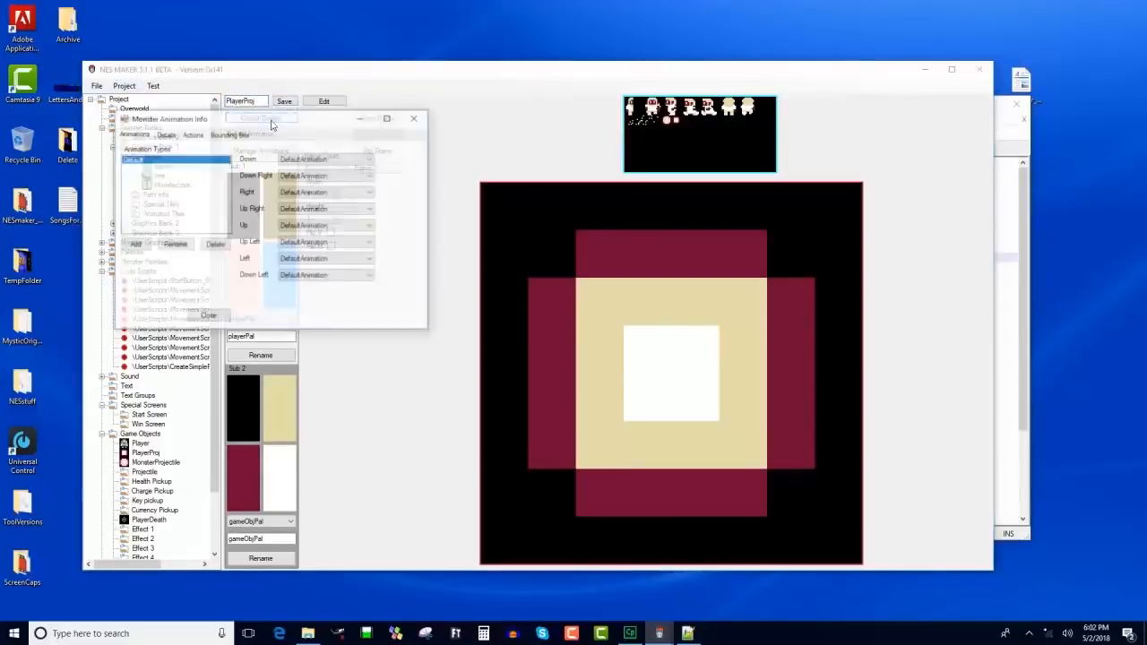
In PlayerProj's object details, flag it as a player weapon with normal max speed 171 and acceleration speed 255.
{"action": "left_click", "coordinate": [261, 150]}
{"action": "left_click", "coordinate": [166, 135]}
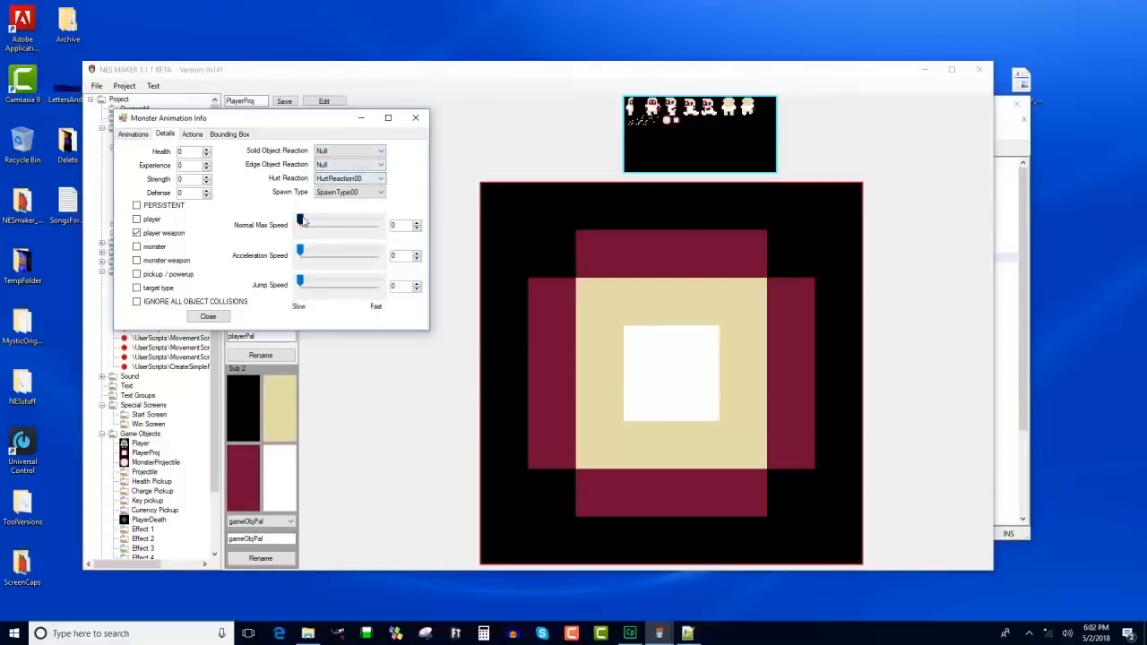
{"action": "left_click_drag", "start_coordinate": [301, 222], "coordinate": [355, 225]}
{"action": "left_click_drag", "start_coordinate": [301, 252], "coordinate": [385, 253]}
{"action": "mouse_move", "coordinate": [359, 259]}
{"action": "left_mouse_down"}
{"action": "mouse_move", "coordinate": [294, 257]}
{"action": "mouse_move", "coordinate": [380, 254]}
{"action": "left_mouse_up"}
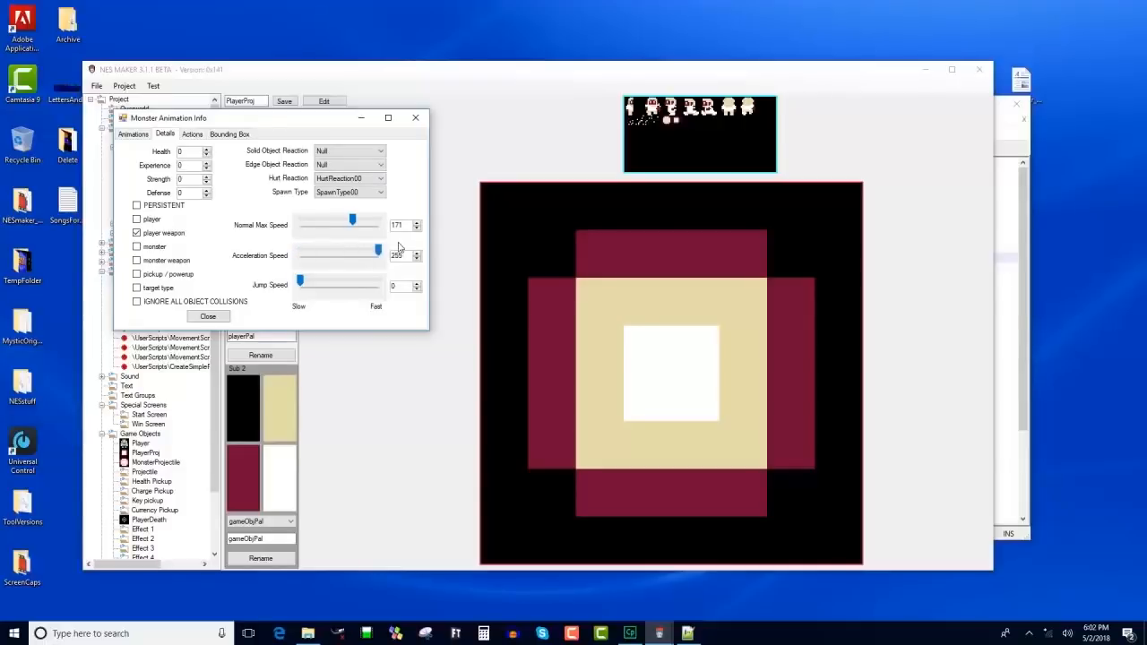
Set PlayerProj's solid object reaction and edge object reaction to Destroy Me.
{"action": "left_click", "coordinate": [378, 150]}
{"action": "left_click", "coordinate": [366, 178]}
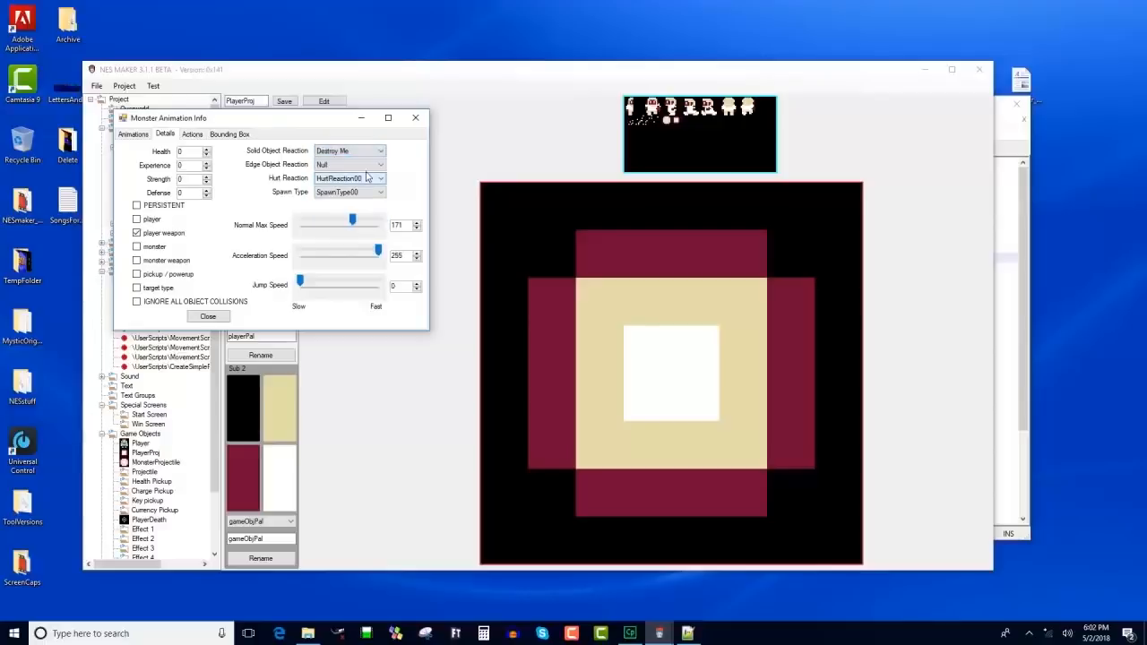
{"action": "left_click", "coordinate": [369, 165]}
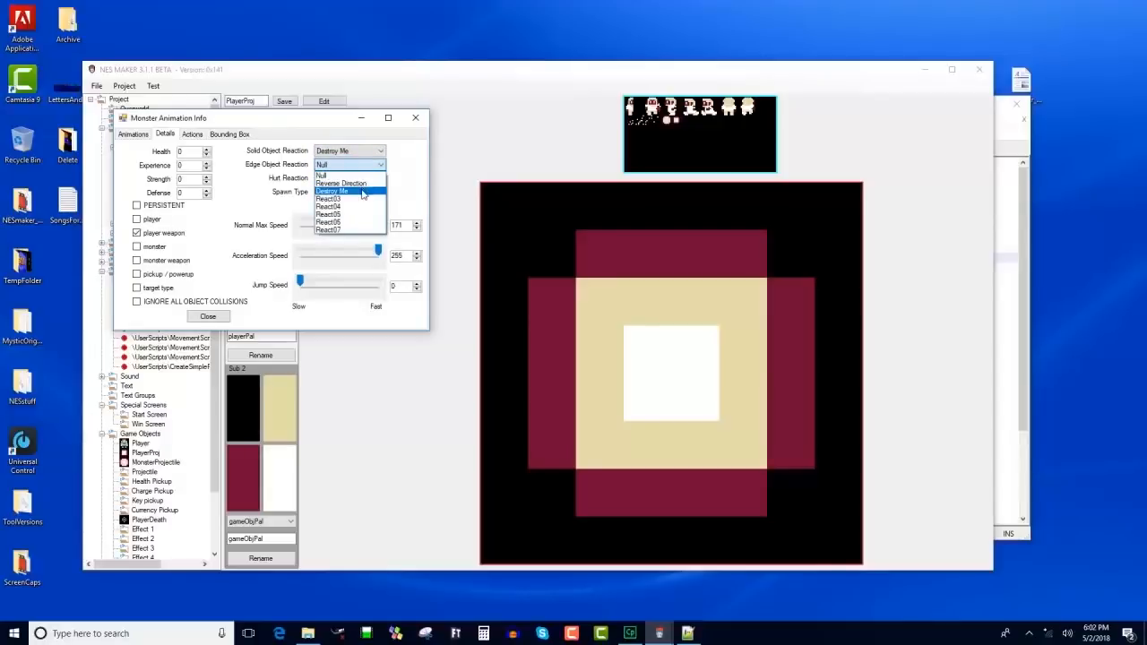
{"action": "left_click", "coordinate": [363, 191]}
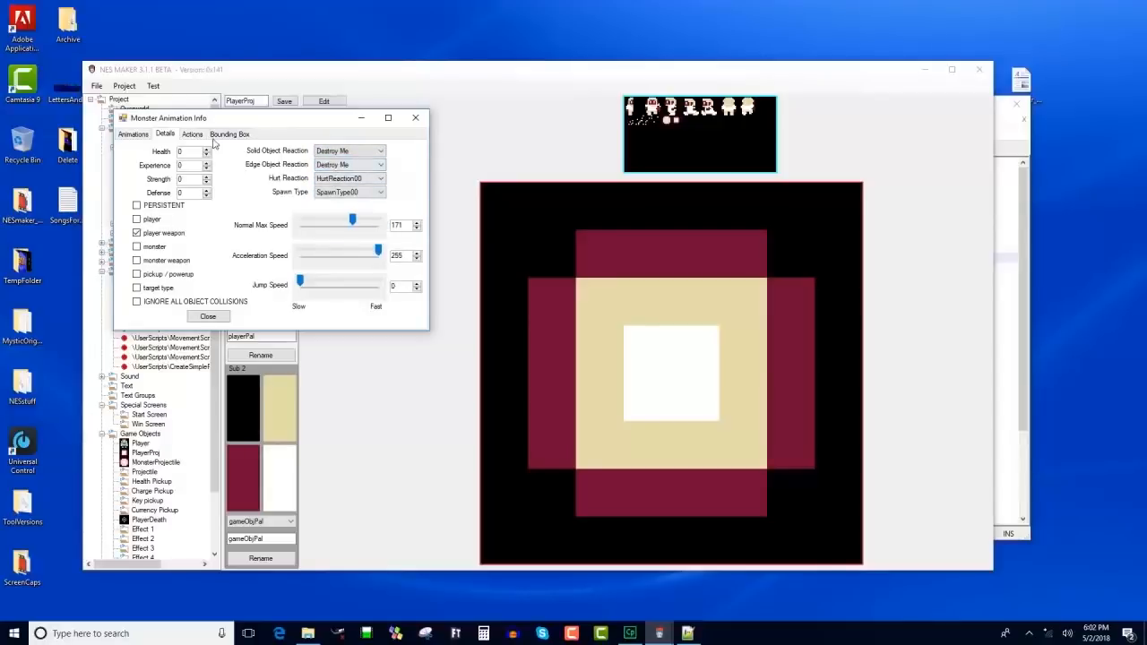
Review PlayerProj's action steps and bounding box, close the object details and save the object.
{"action": "left_click", "coordinate": [194, 135]}
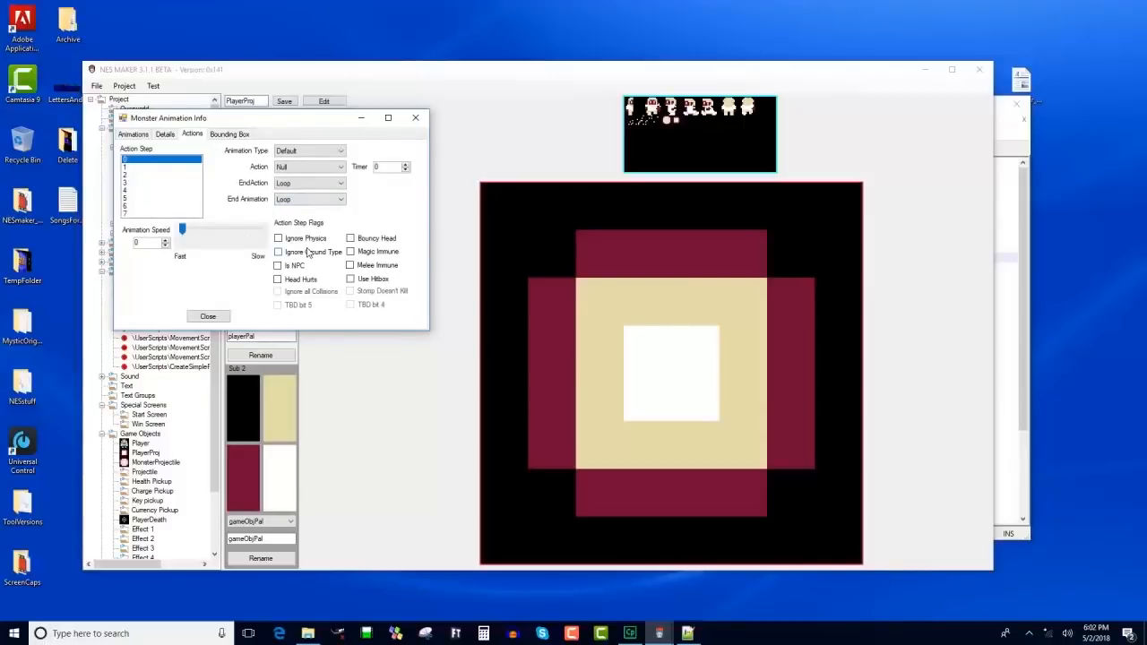
{"action": "left_click", "coordinate": [164, 134]}
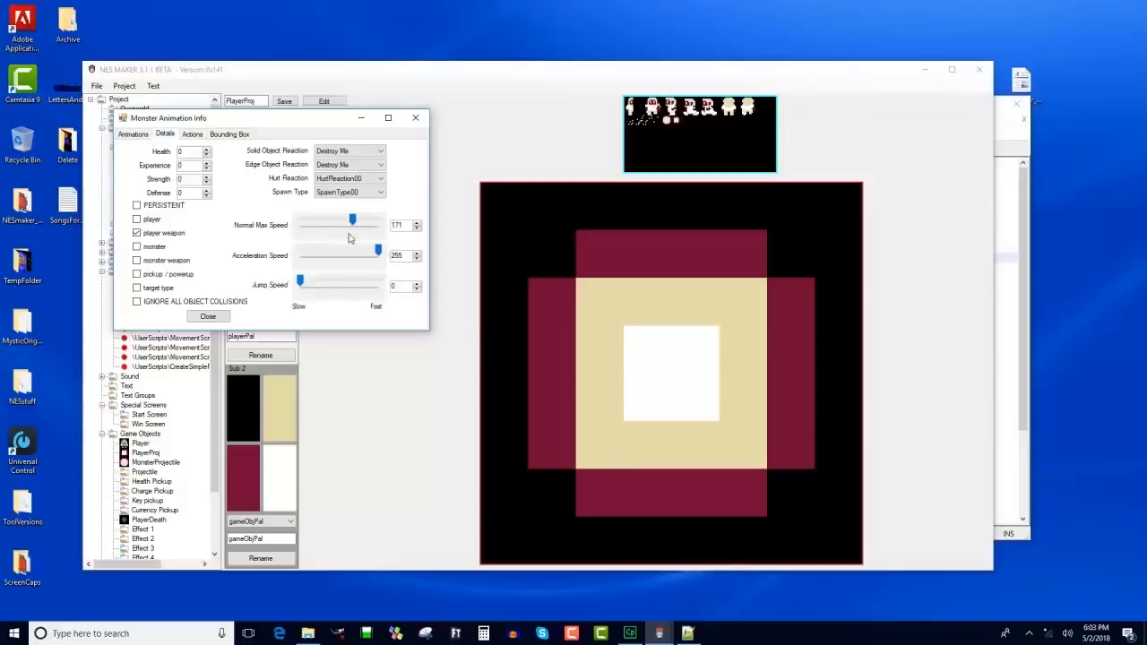
{"action": "left_click", "coordinate": [231, 133]}
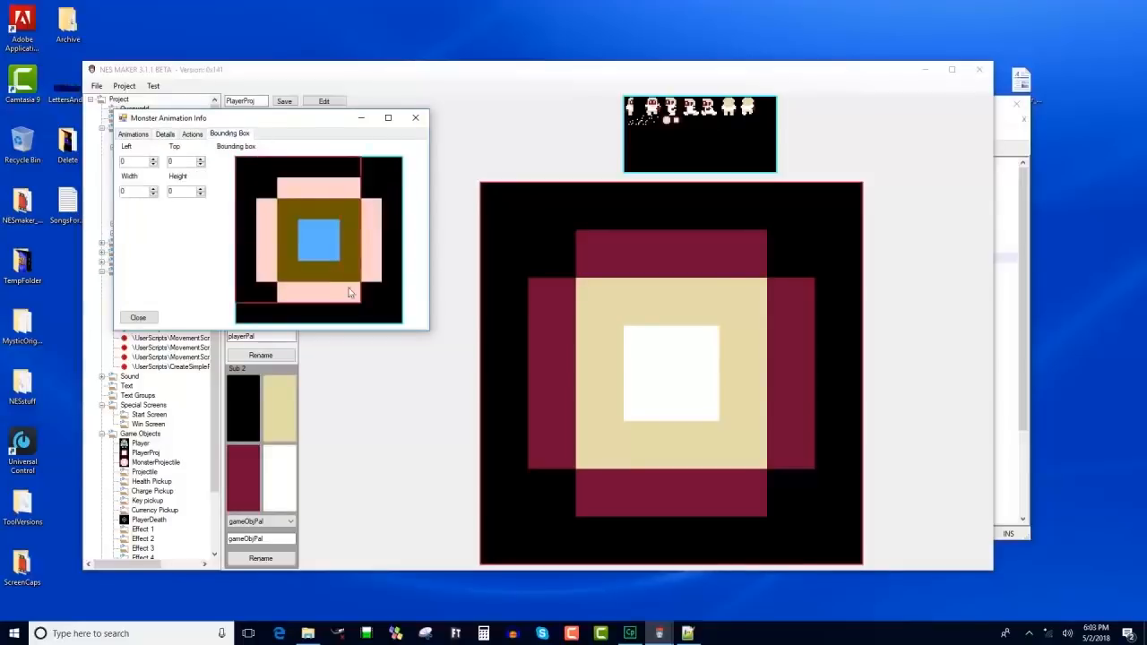
{"action": "left_click", "coordinate": [140, 317]}
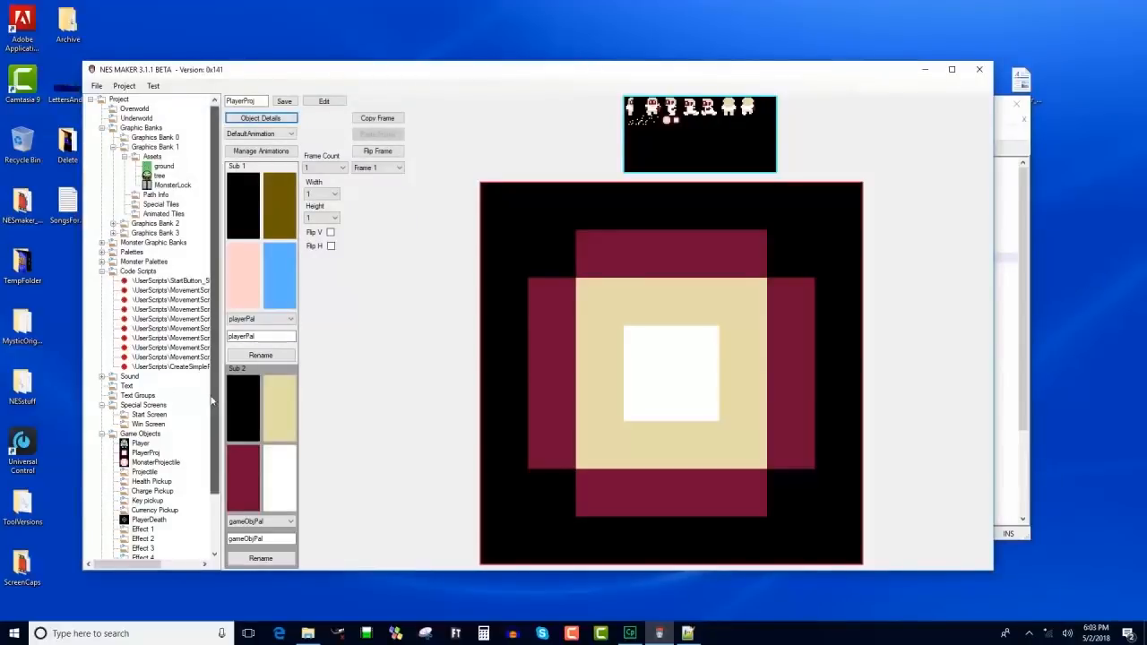
{"action": "left_click_drag", "start_coordinate": [212, 403], "coordinate": [216, 471]}
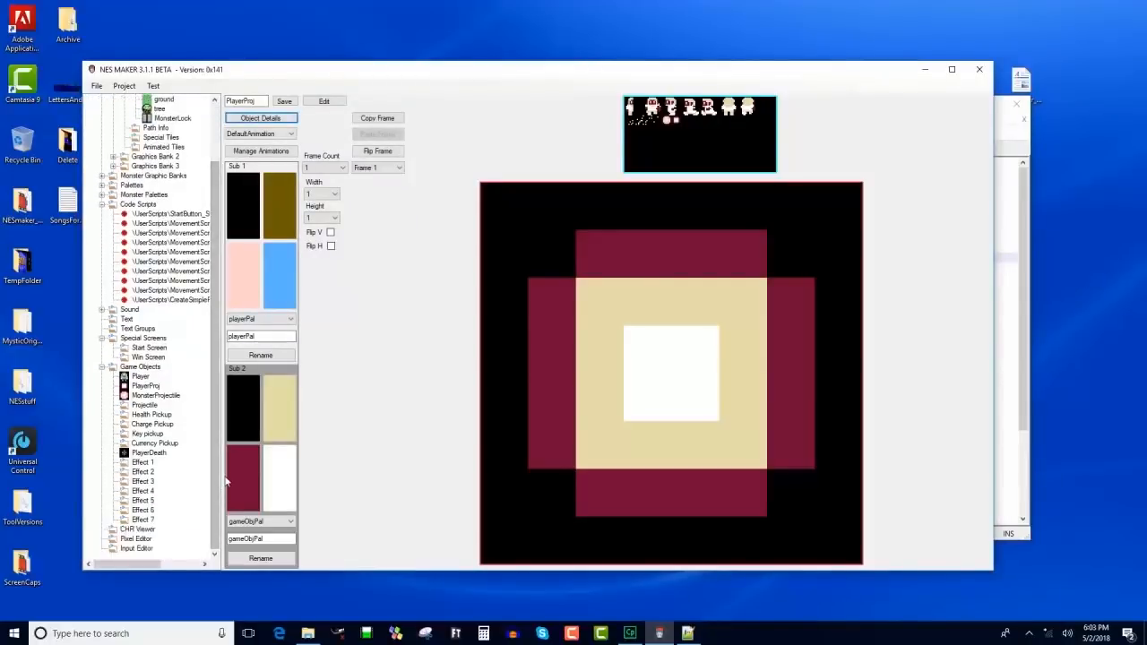
{"action": "left_click", "coordinate": [284, 100]}
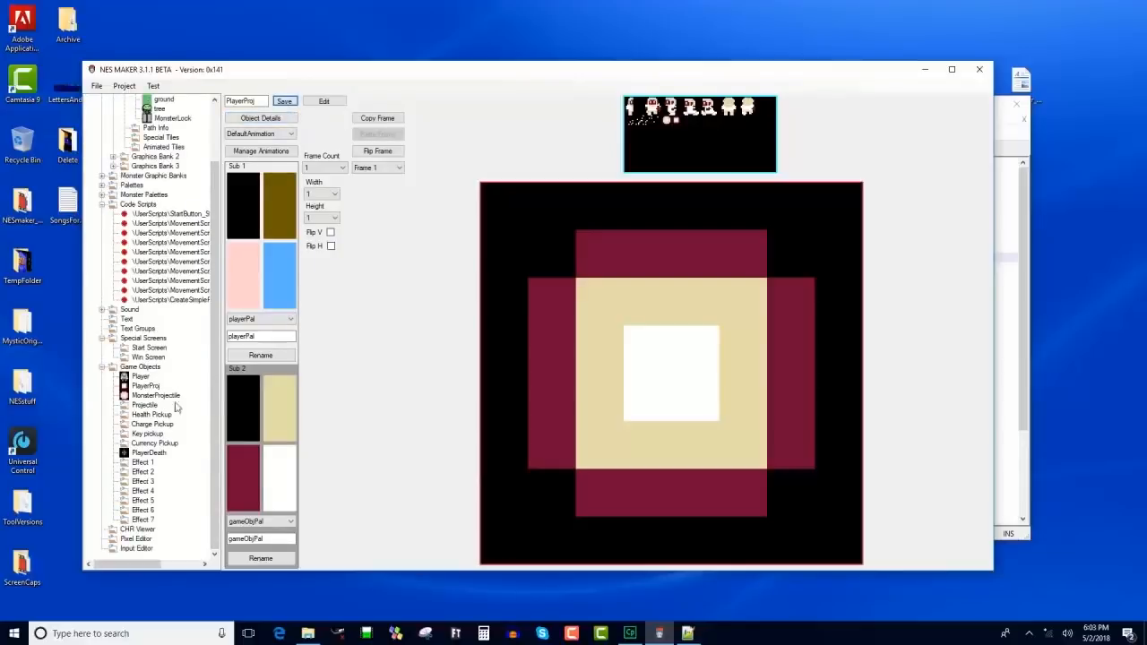
In the Input Editor, assign CreateSimpleProjectileWithMotion.ASM to pressing B in the MainGame state, with target NULL.
{"action": "left_click", "coordinate": [136, 548]}
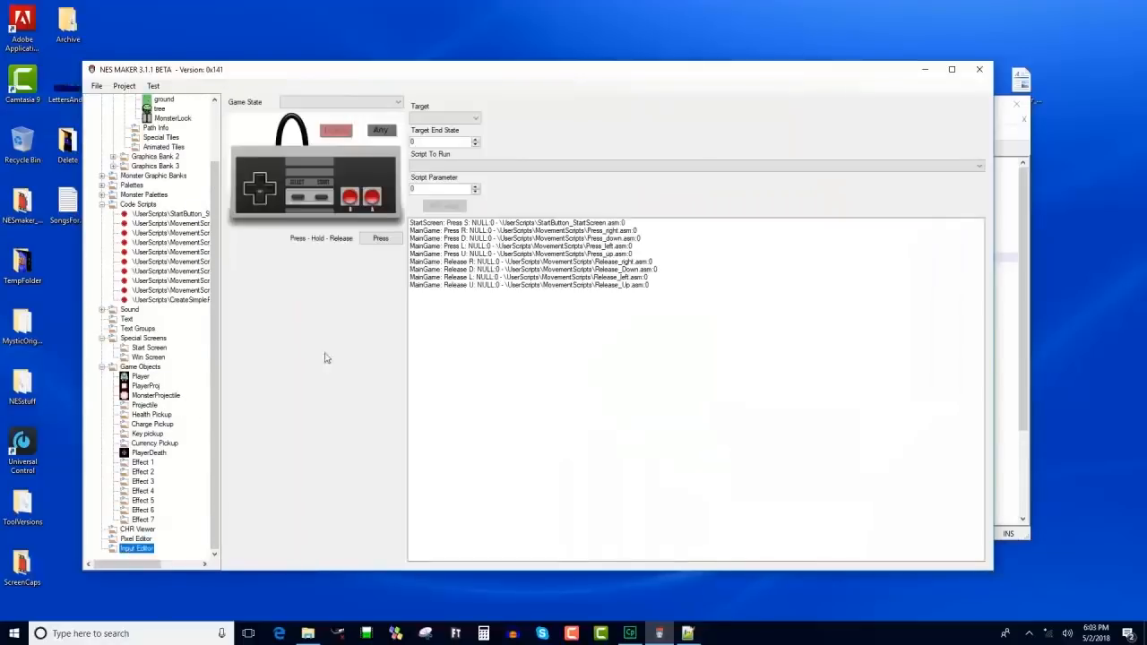
{"action": "left_click", "coordinate": [363, 103]}
{"action": "left_click", "coordinate": [363, 128]}
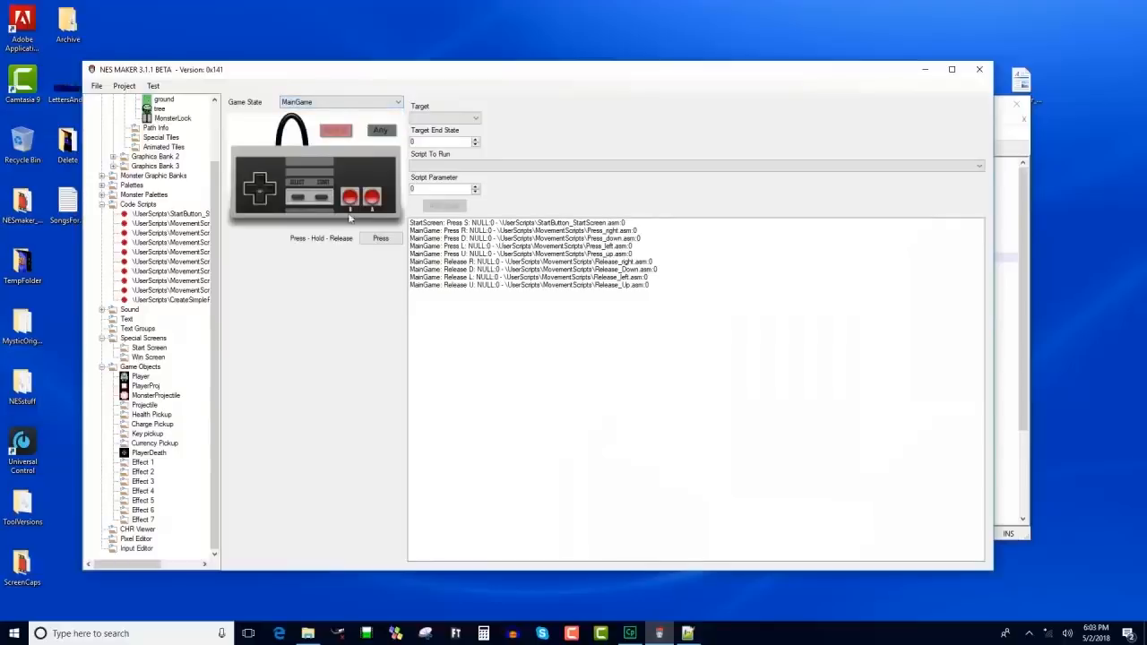
{"action": "left_click", "coordinate": [348, 202]}
{"action": "left_click", "coordinate": [455, 119]}
{"action": "left_click", "coordinate": [455, 128]}
{"action": "left_click", "coordinate": [516, 166]}
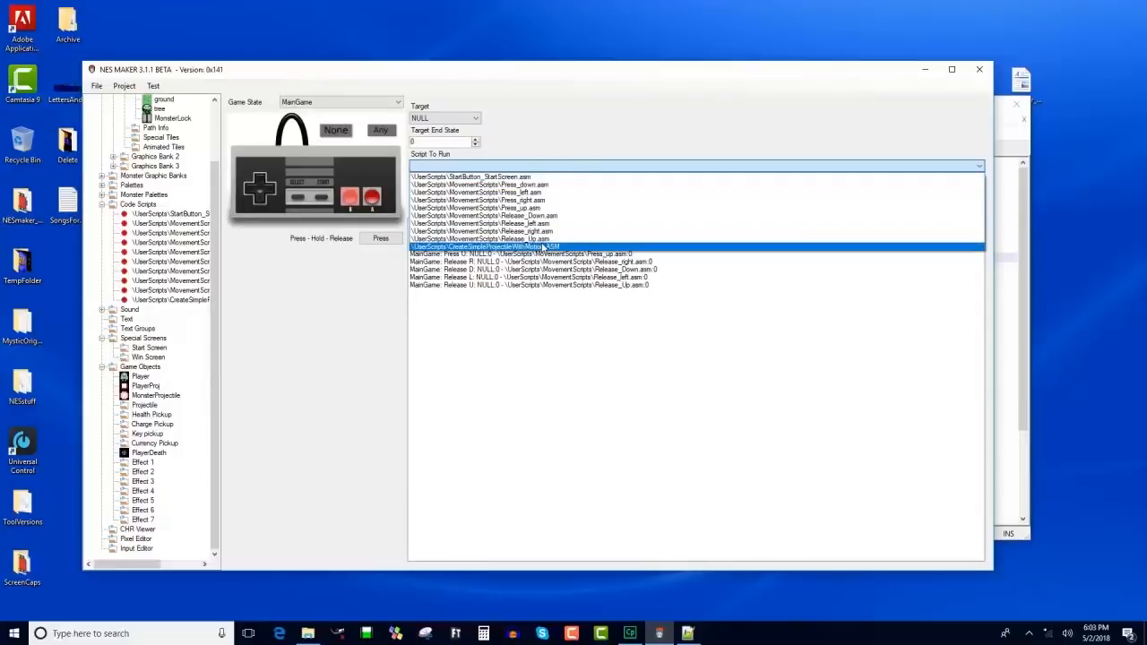
{"action": "left_click", "coordinate": [542, 246]}
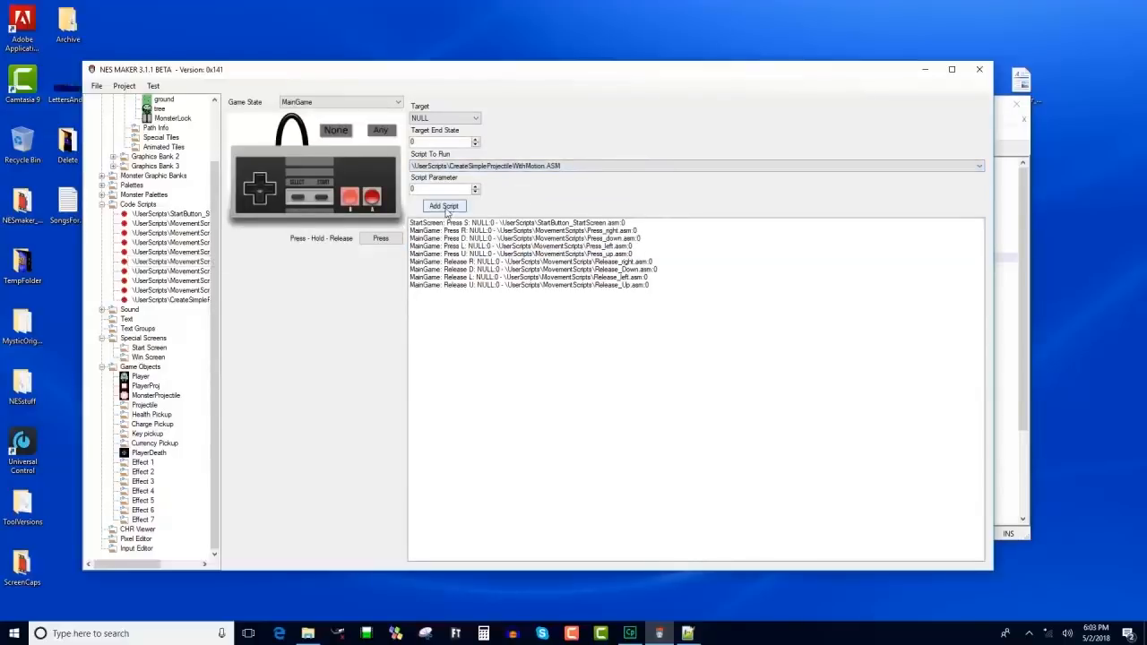
{"action": "left_click", "coordinate": [445, 208]}
Export the game and launch it in the emulator for testing.
{"action": "left_click", "coordinate": [152, 85]}
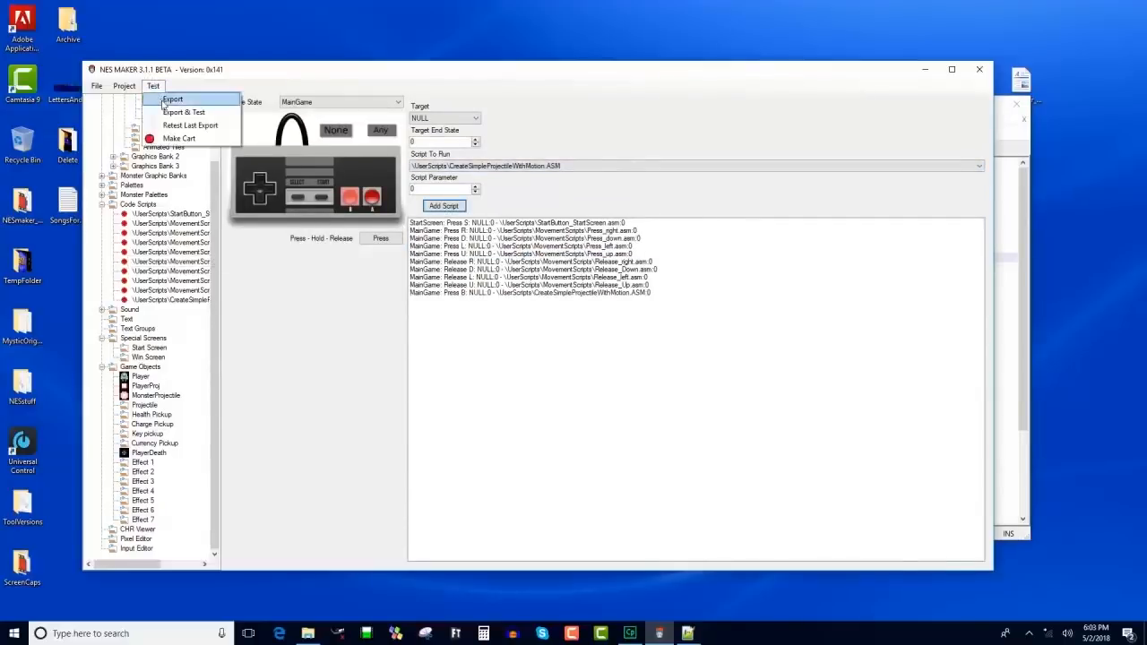
{"action": "left_click", "coordinate": [161, 112]}
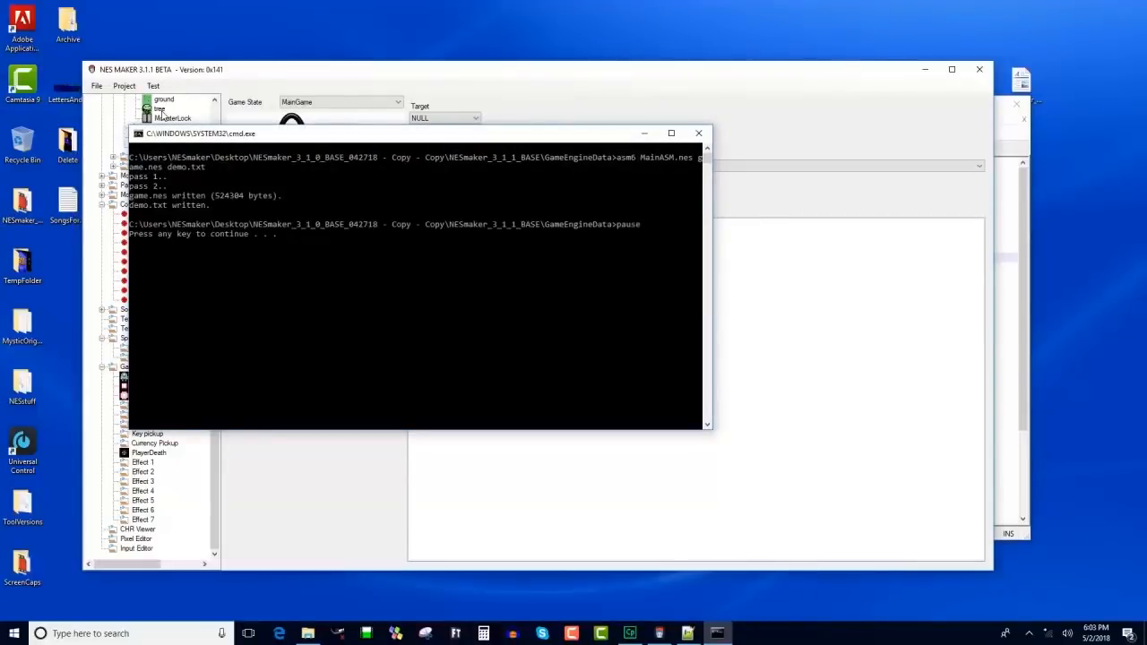
{"action": "key", "text": "Return"}
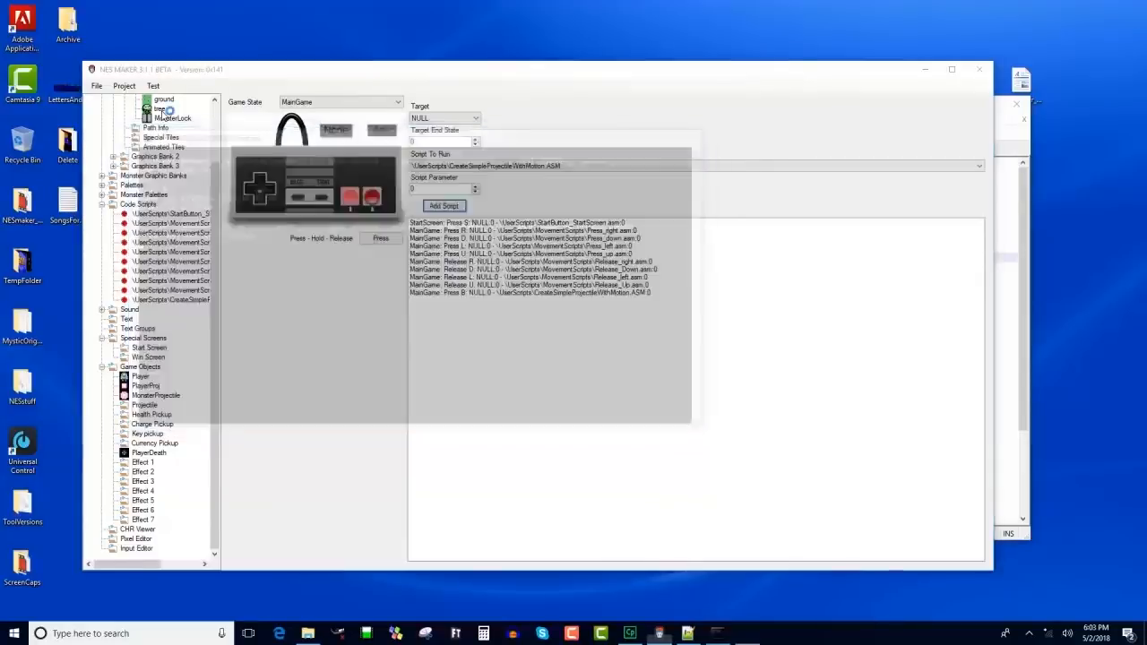
Walk the player toward the bug on the east side of the game screen and shoot it with the player projectile.
{"action": "key", "text": "Right"}
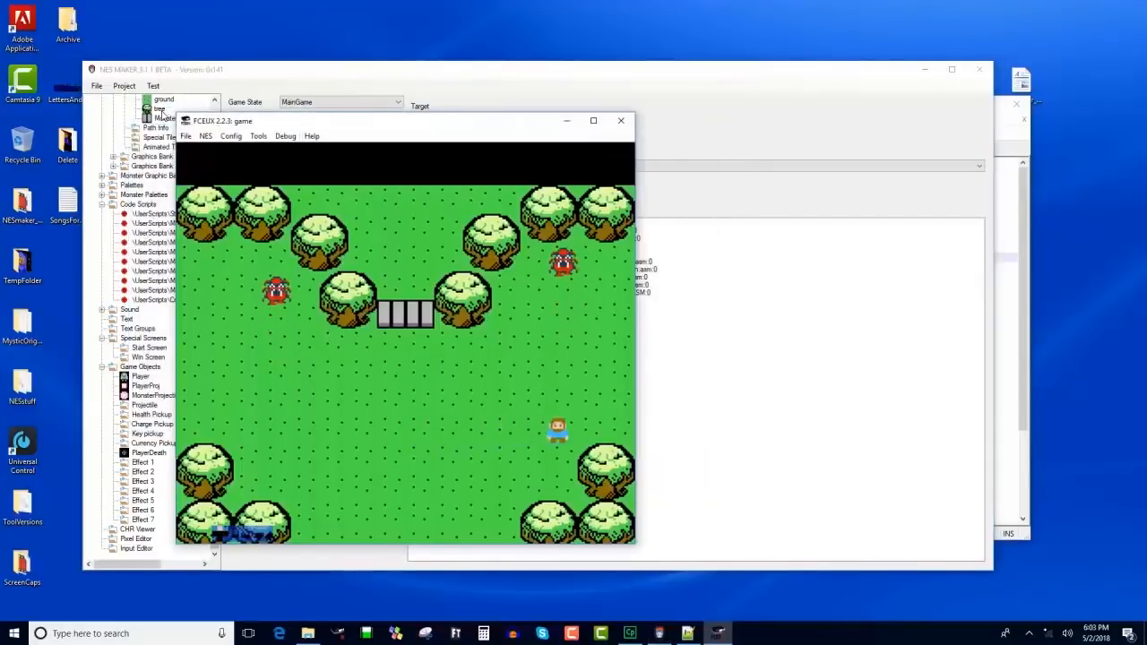
{"action": "key", "text": "Left"}
{"action": "key", "text": "Up"}
{"action": "key", "text": "Right"}
{"action": "key", "text": "Up"}
{"action": "key", "text": "f"}
{"action": "key", "text": "Right"}
{"action": "key", "text": "Up"}
{"action": "key", "text": "f"}
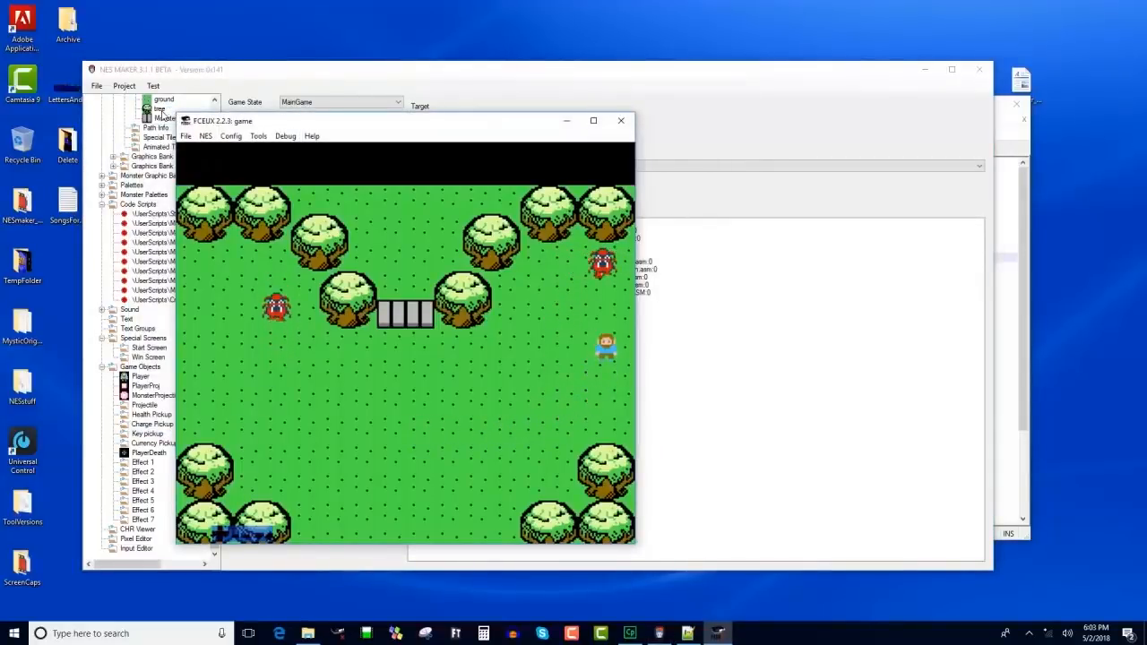
Line the player up with the remaining bug on the west side and defeat it with the projectile.
{"action": "key", "text": "Left"}
{"action": "key", "text": "Down"}
{"action": "key", "text": "Left"}
{"action": "key", "text": "f"}
{"action": "key", "text": "Left"}
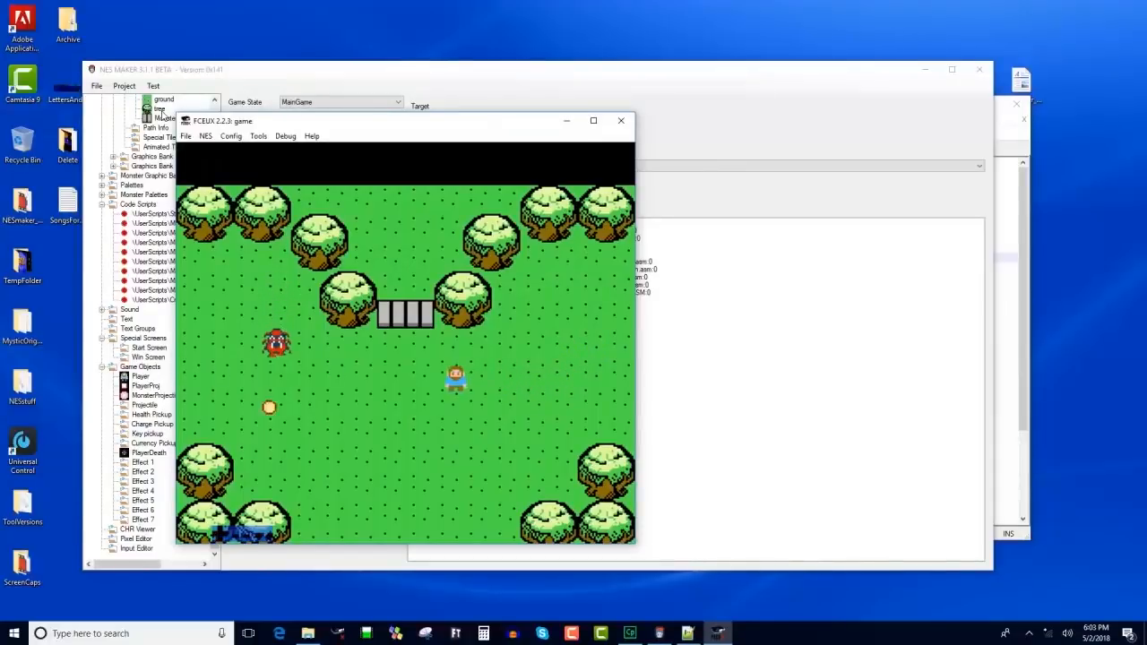
{"action": "key", "text": "Up"}
{"action": "key", "text": "Left"}
{"action": "key", "text": "f"}
Walk the player back and forth through the opening between the trees to test the MonsterLock gate.
{"action": "key", "text": "Right"}
{"action": "key", "text": "Up"}
{"action": "key", "text": "Up"}
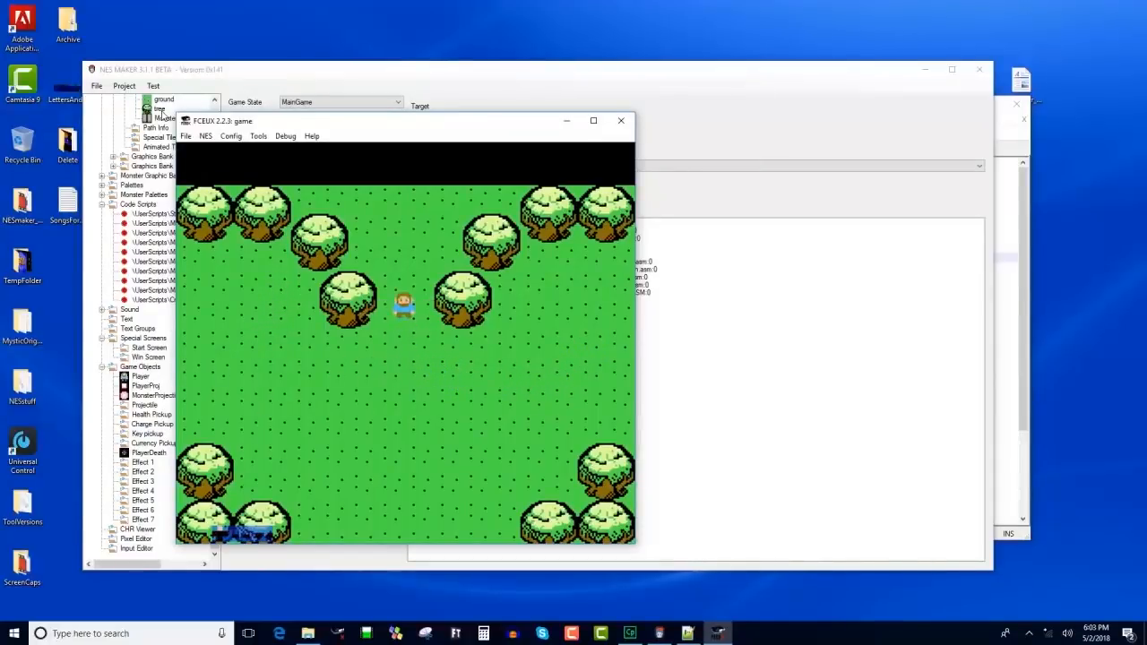
{"action": "key", "text": "Down"}
{"action": "key", "text": "Up"}
{"action": "key", "text": "Down"}
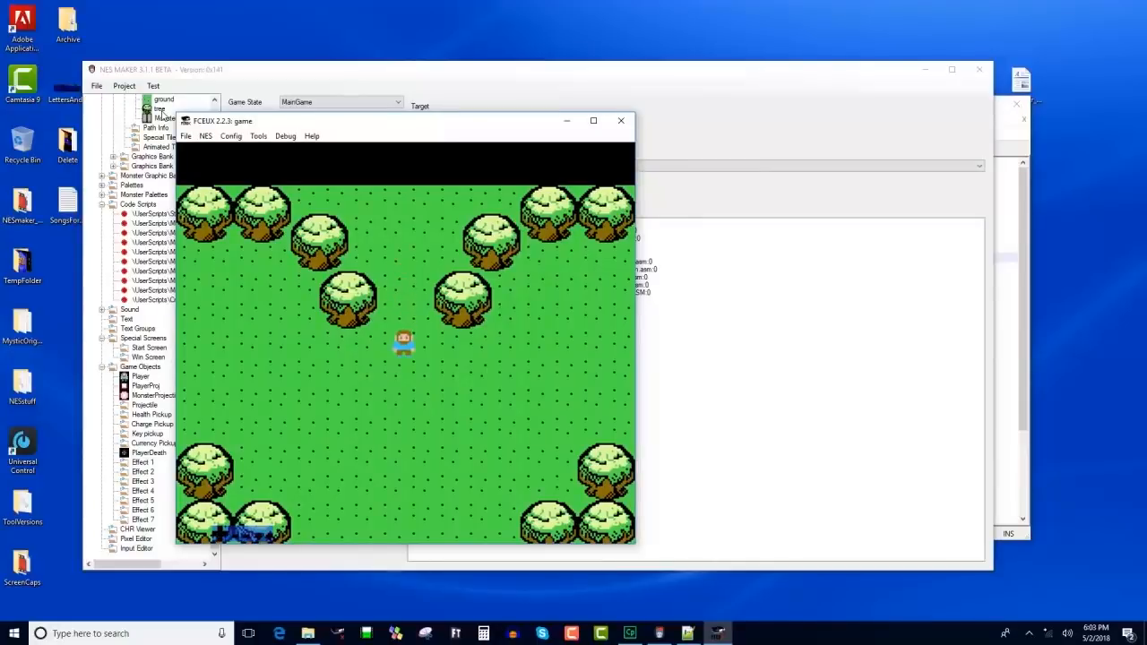
{"action": "key", "text": "Left"}
{"action": "key", "text": "Right"}
{"action": "key", "text": "Up"}
{"action": "key", "text": "Left"}
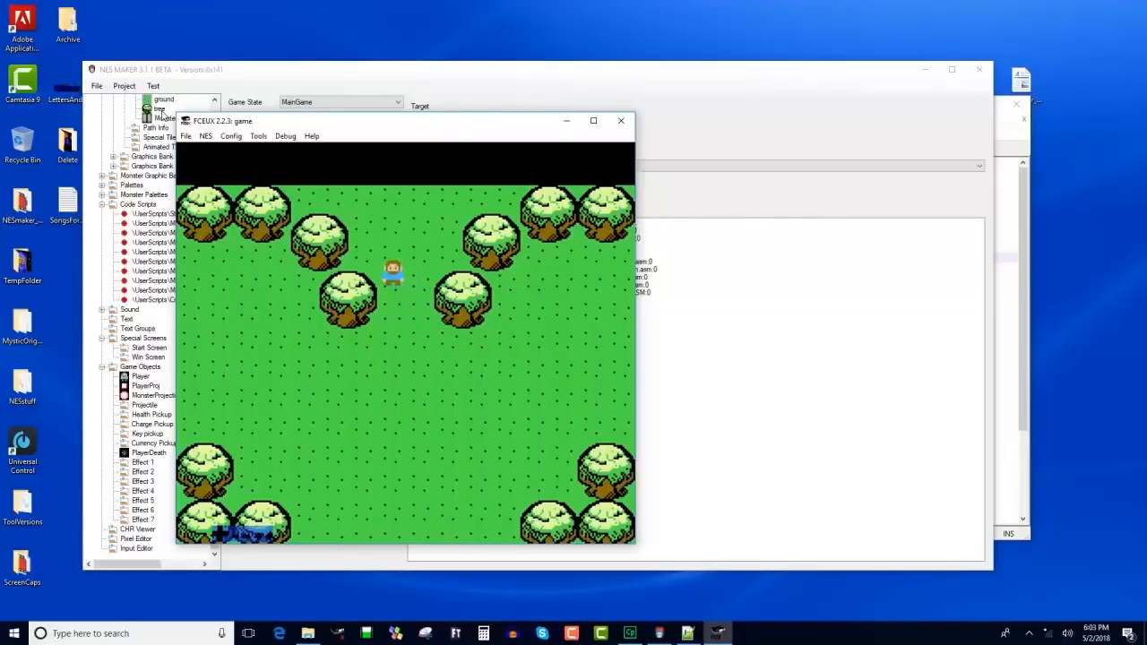
{"action": "key", "text": "Down"}
{"action": "key", "text": "Right"}
{"action": "key", "text": "Left"}
{"action": "key", "text": "Down"}
{"action": "key", "text": "Right"}
{"action": "key", "text": "Right"}
{"action": "key", "text": "Up"}
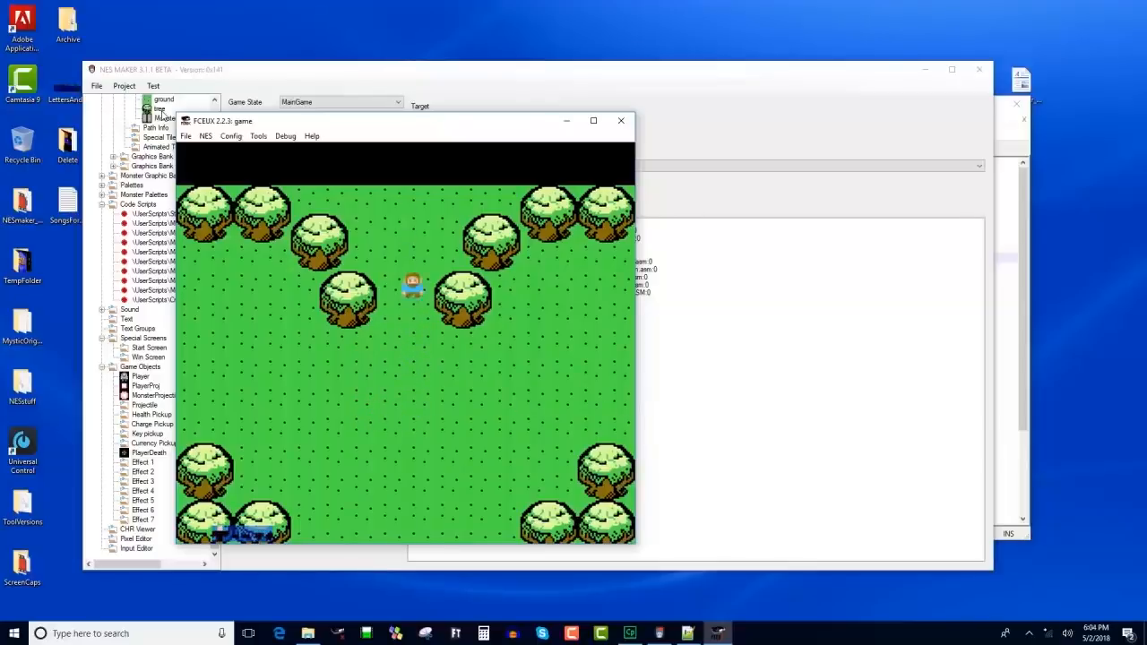
Fire the player's projectile in several directions near the gate opening to test its motion.
{"action": "key", "text": "Down"}
{"action": "key", "text": "f"}
{"action": "key", "text": "Left"}
{"action": "key", "text": "f"}
{"action": "key", "text": "Down"}
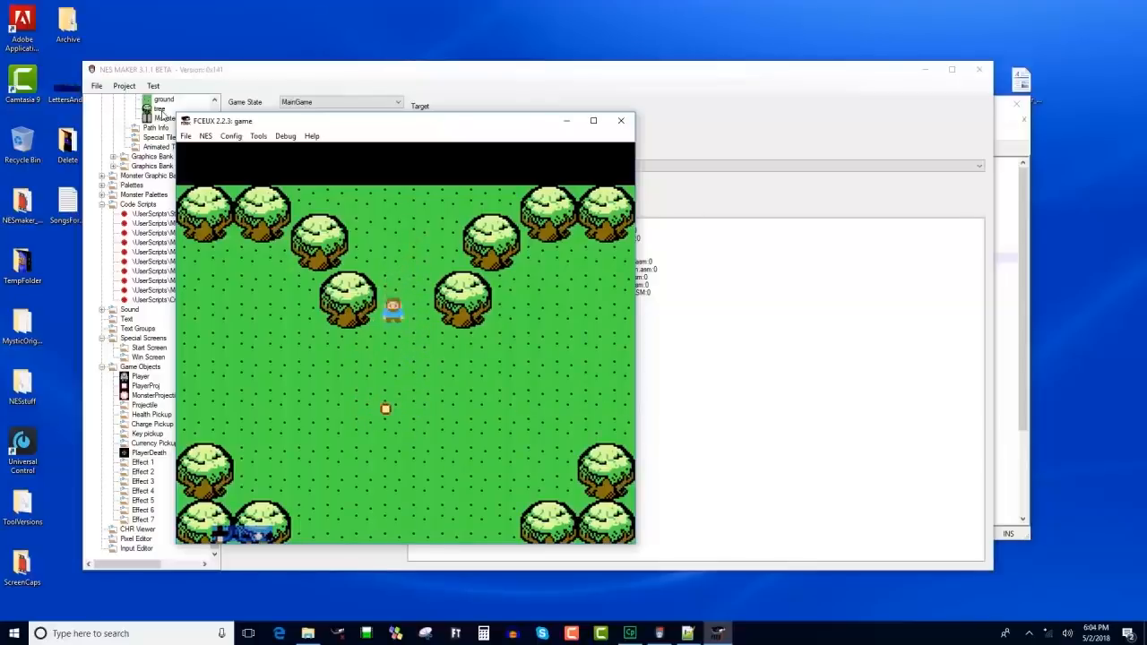
{"action": "key", "text": "f"}
{"action": "key", "text": "f"}
{"action": "key", "text": "Right"}
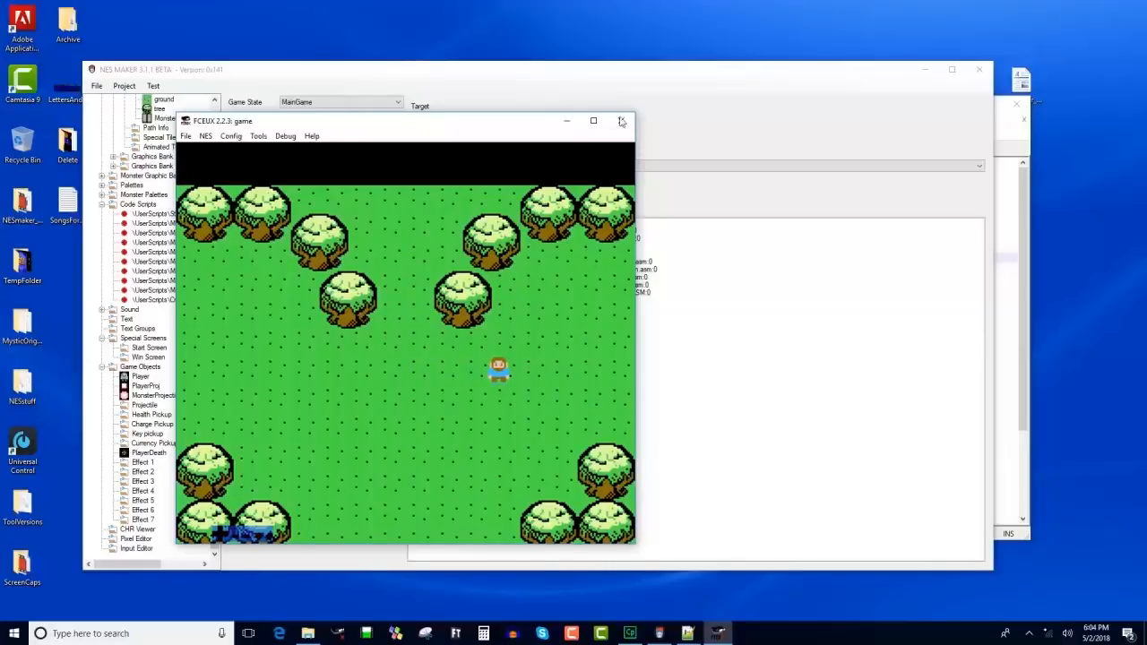
Walk the player north through the open gate to the adjoining screen and back to test the screen reload.
{"action": "key", "text": "Left"}
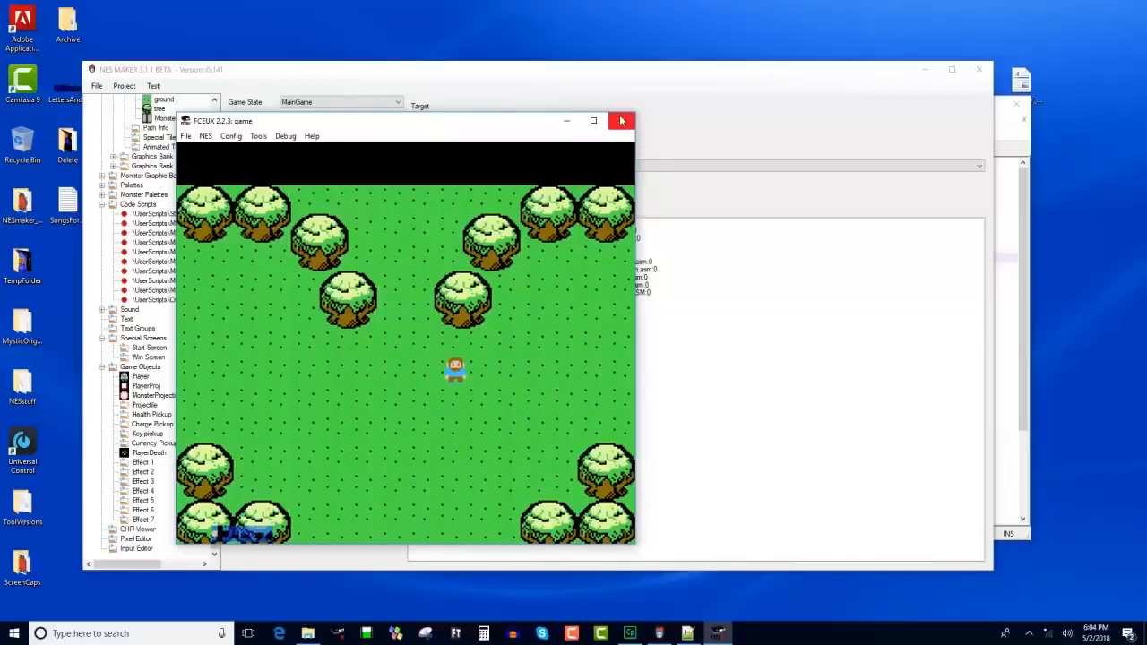
{"action": "key", "text": "Up"}
{"action": "key", "text": "Up"}
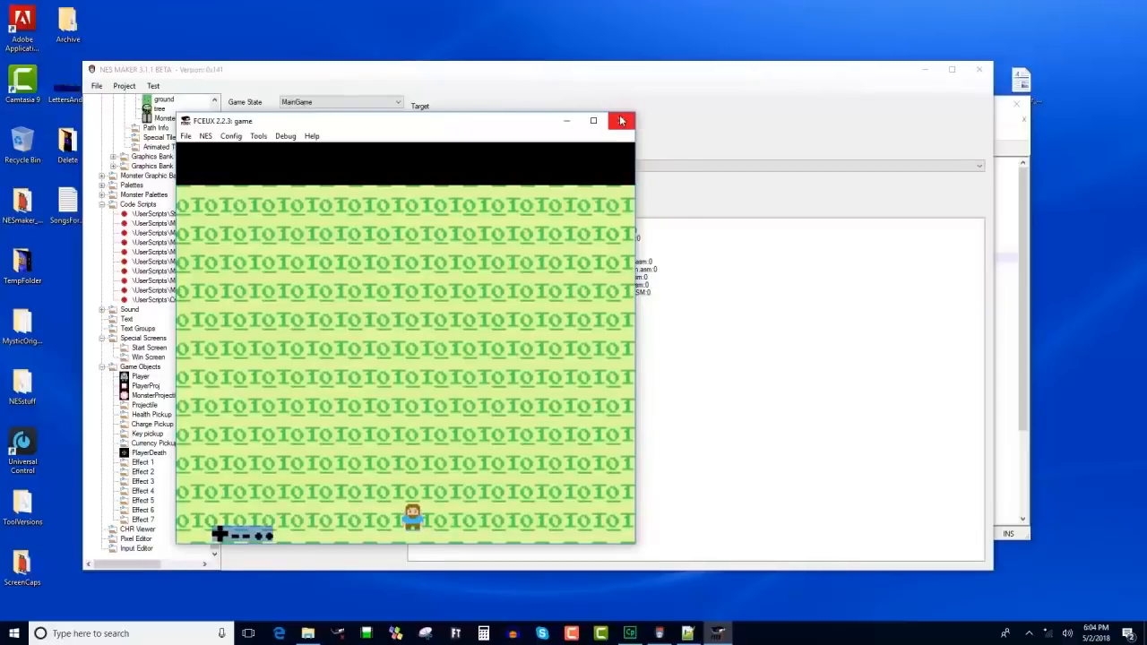
{"action": "key", "text": "Down"}
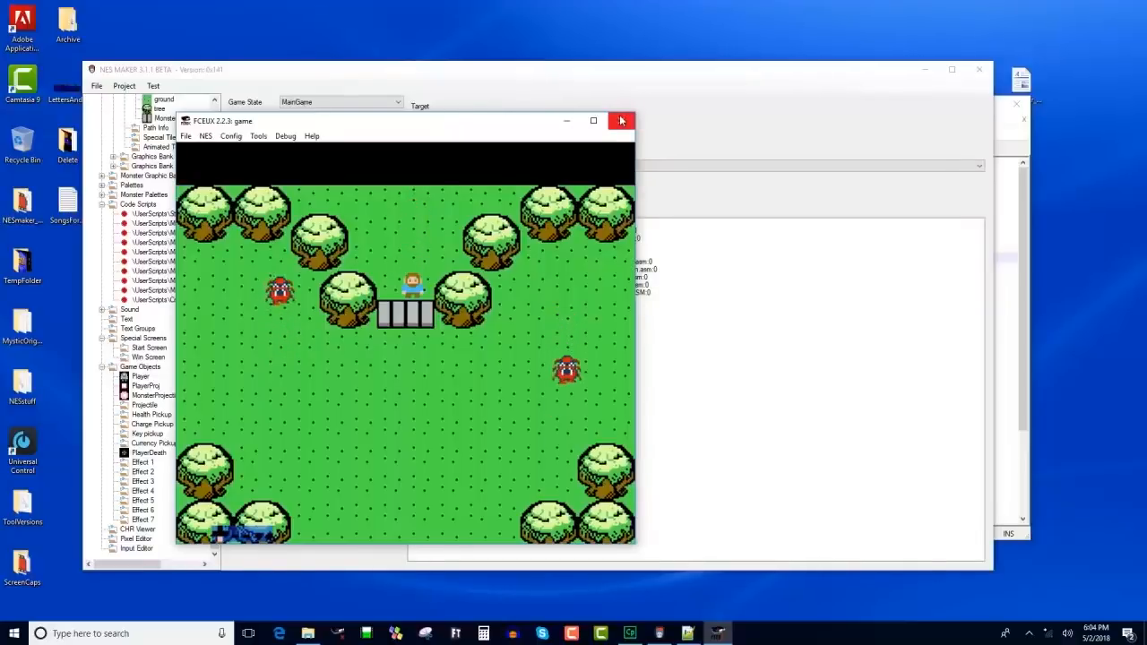
Test the player's movement in the space behind the gate, and close the emulator.
{"action": "key", "text": "Right"}
{"action": "key", "text": "Left"}
{"action": "key", "text": "Up"}
{"action": "key", "text": "Right"}
{"action": "key", "text": "Down"}
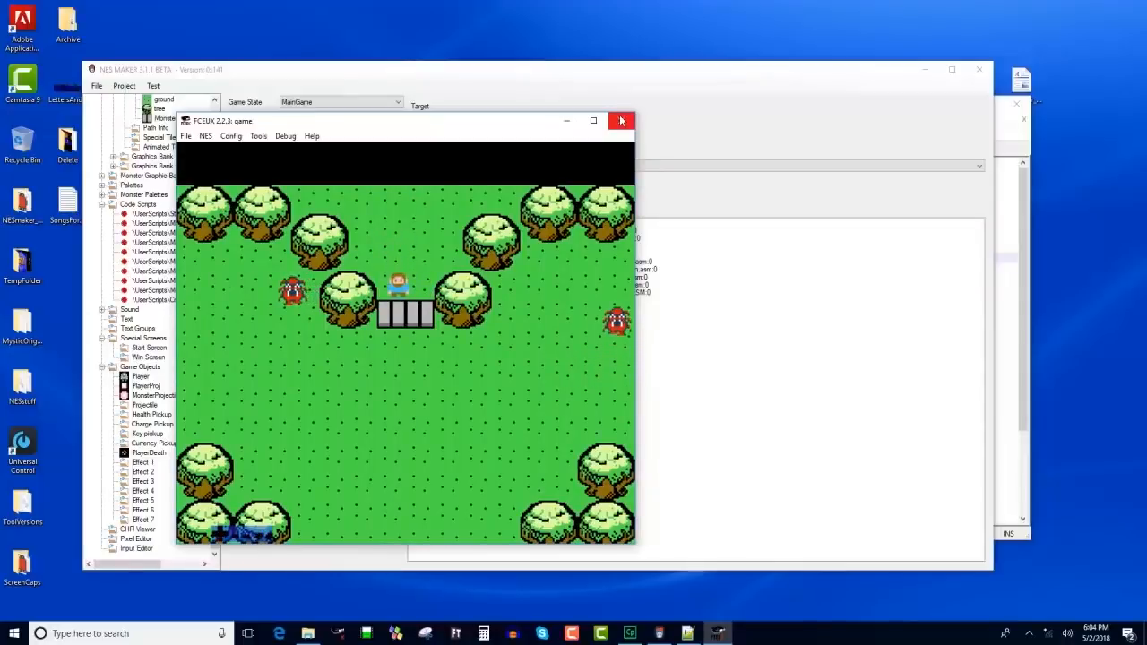
{"action": "left_click", "coordinate": [623, 124]}
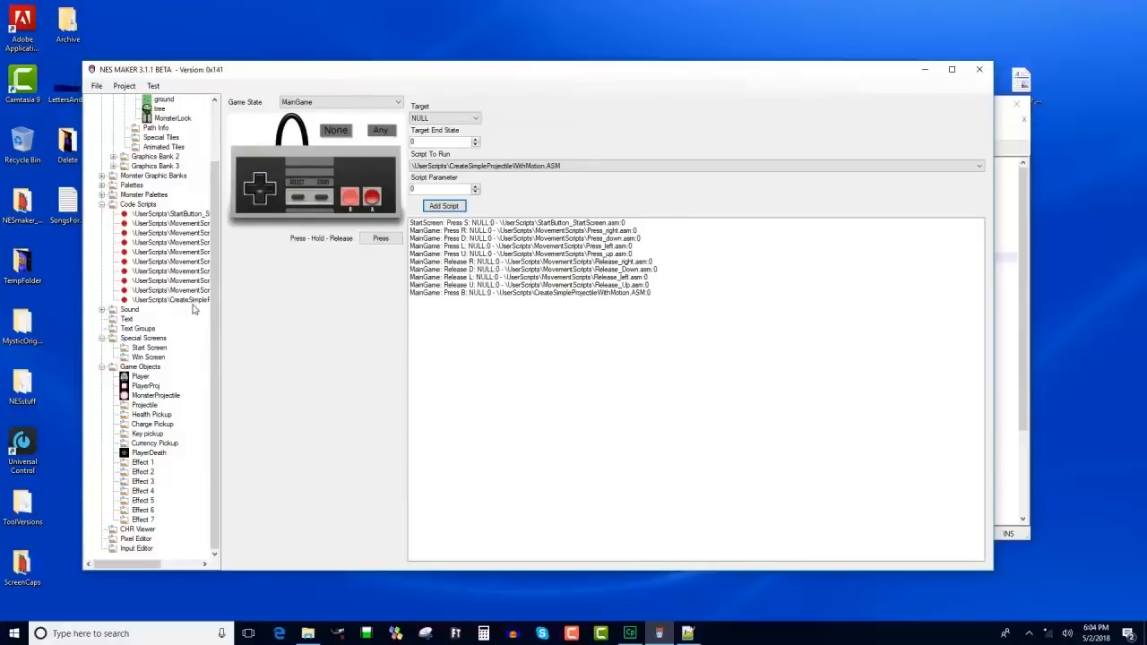
In Graphics Bank 1's assets, recolor the Grassland palette's Sub 3 colors to gold, dark olive-brown and green, keeping black.
{"action": "scroll", "coordinate": [221, 312], "scroll_direction": "up", "scroll_amount": 3}
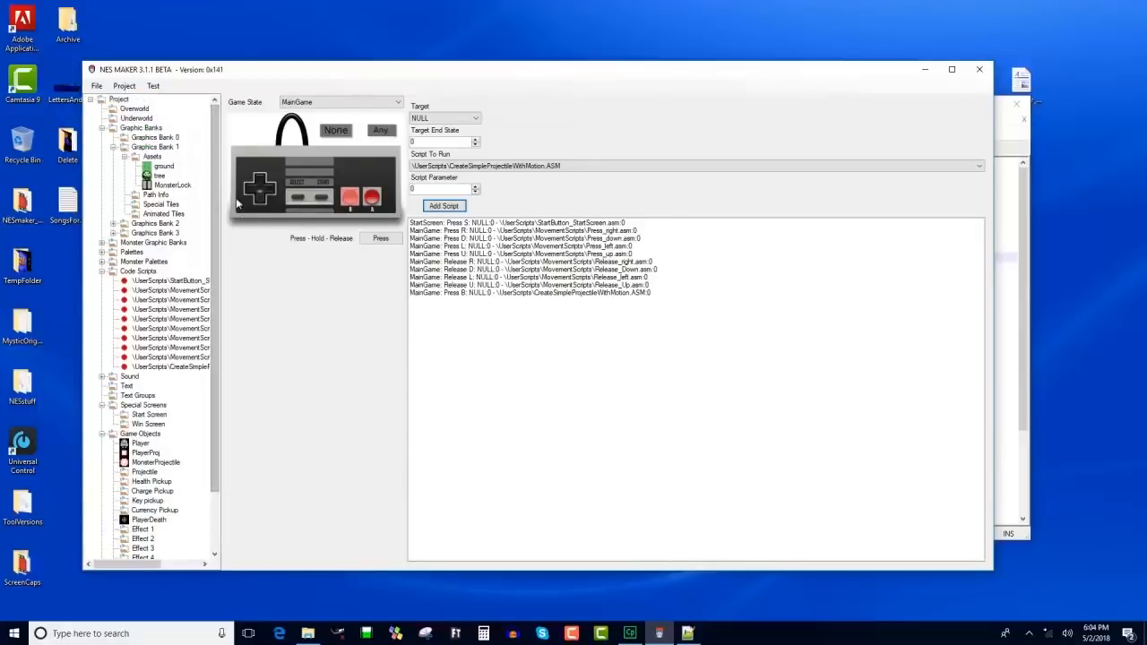
{"action": "left_click", "coordinate": [154, 158]}
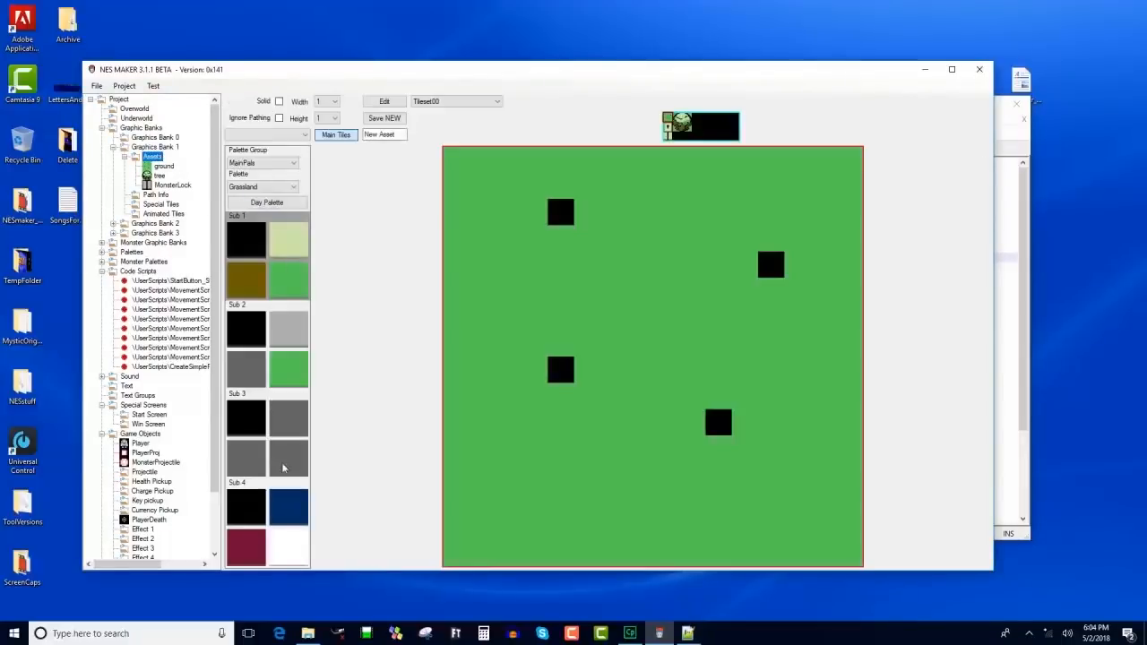
{"action": "left_click", "coordinate": [296, 416]}
{"action": "left_click", "coordinate": [347, 243]}
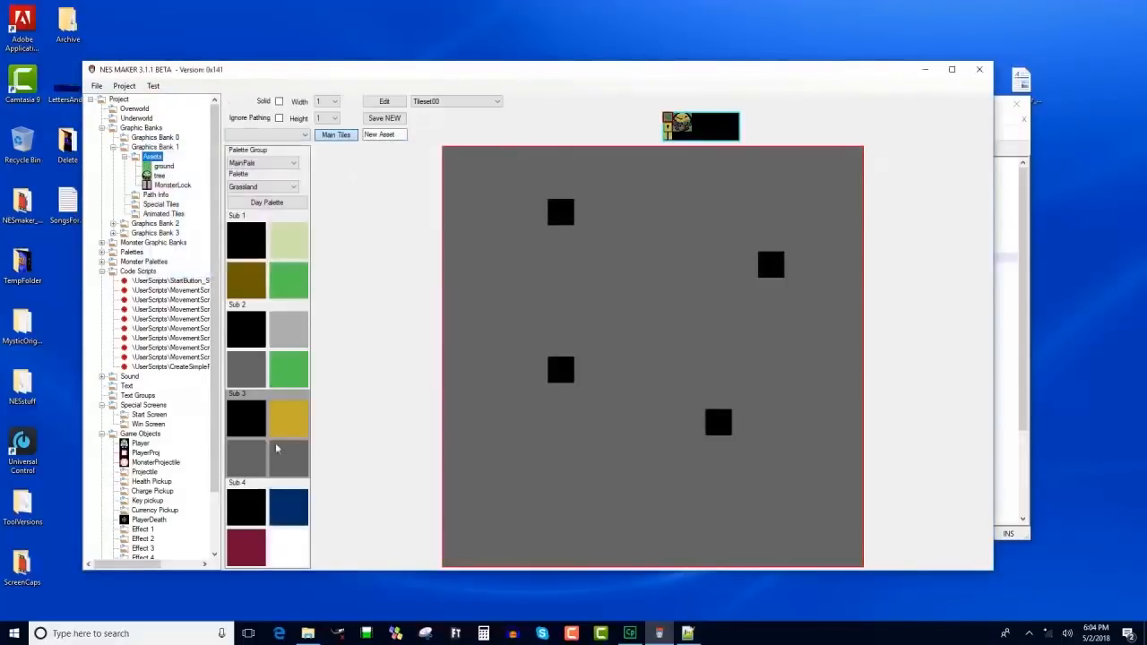
{"action": "left_click", "coordinate": [255, 468]}
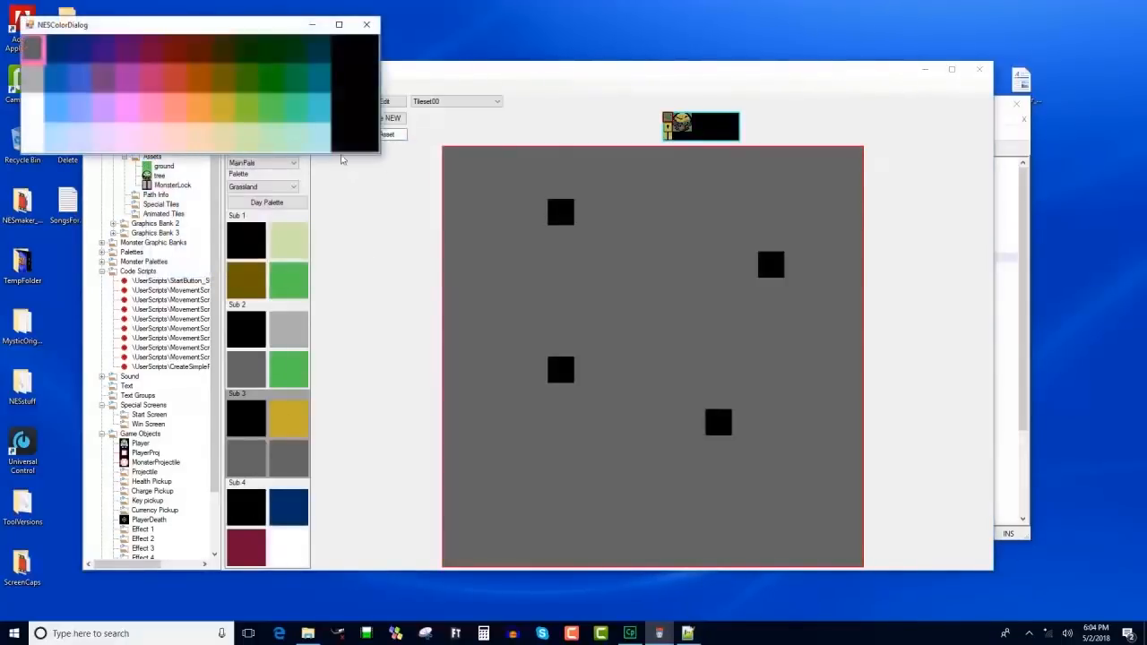
{"action": "left_click", "coordinate": [221, 87]}
{"action": "left_click", "coordinate": [275, 463]}
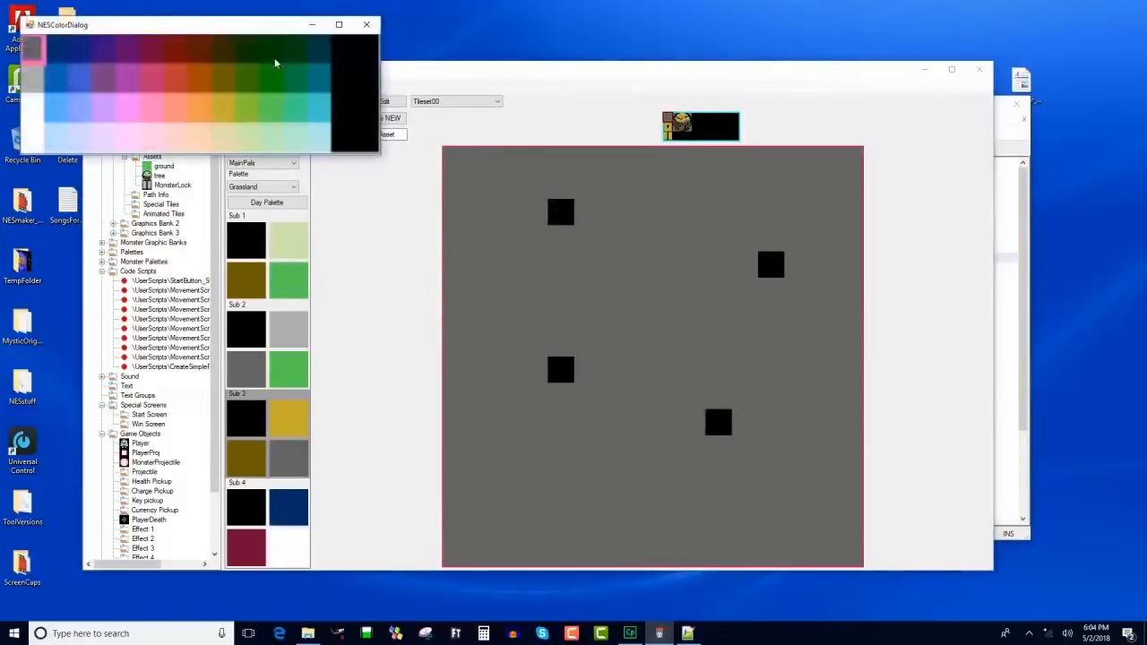
{"action": "left_click", "coordinate": [269, 108]}
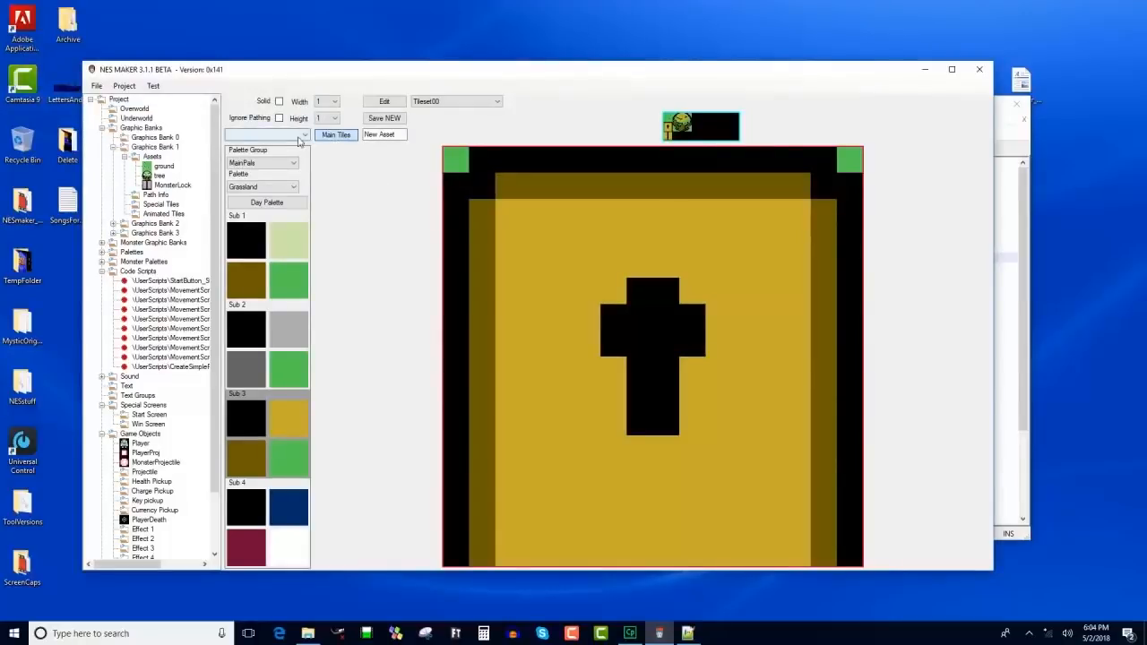
Save the keyhole lock tile as a new asset named pickupLock with the All Pickups Lock tile type.
{"action": "left_click", "coordinate": [269, 134]}
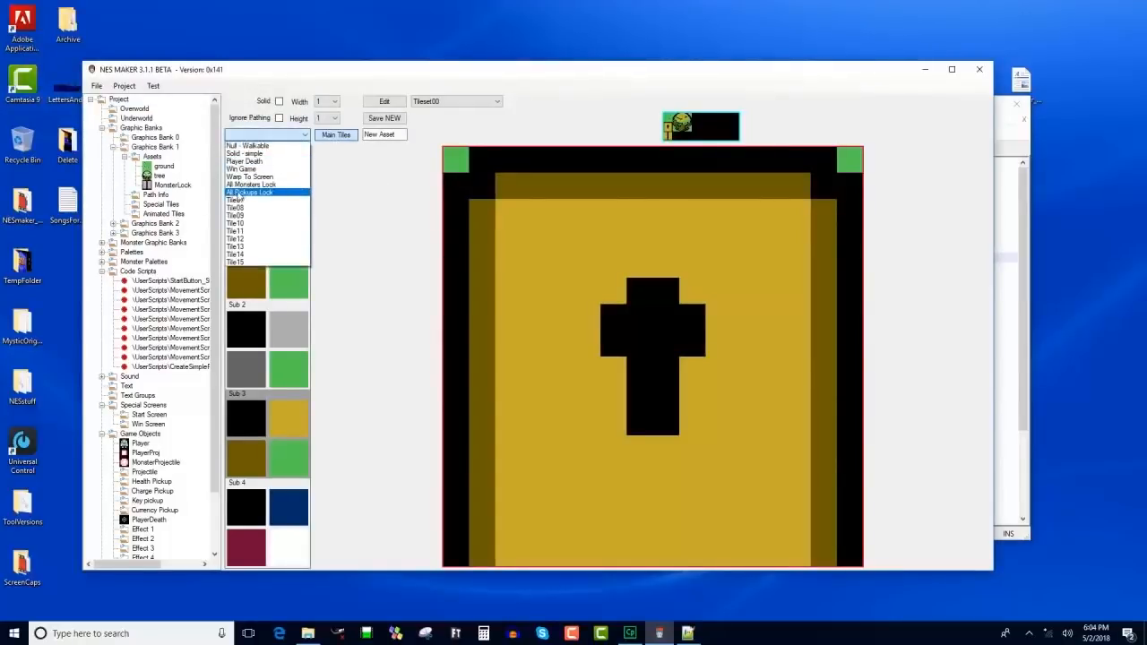
{"action": "left_click", "coordinate": [242, 193]}
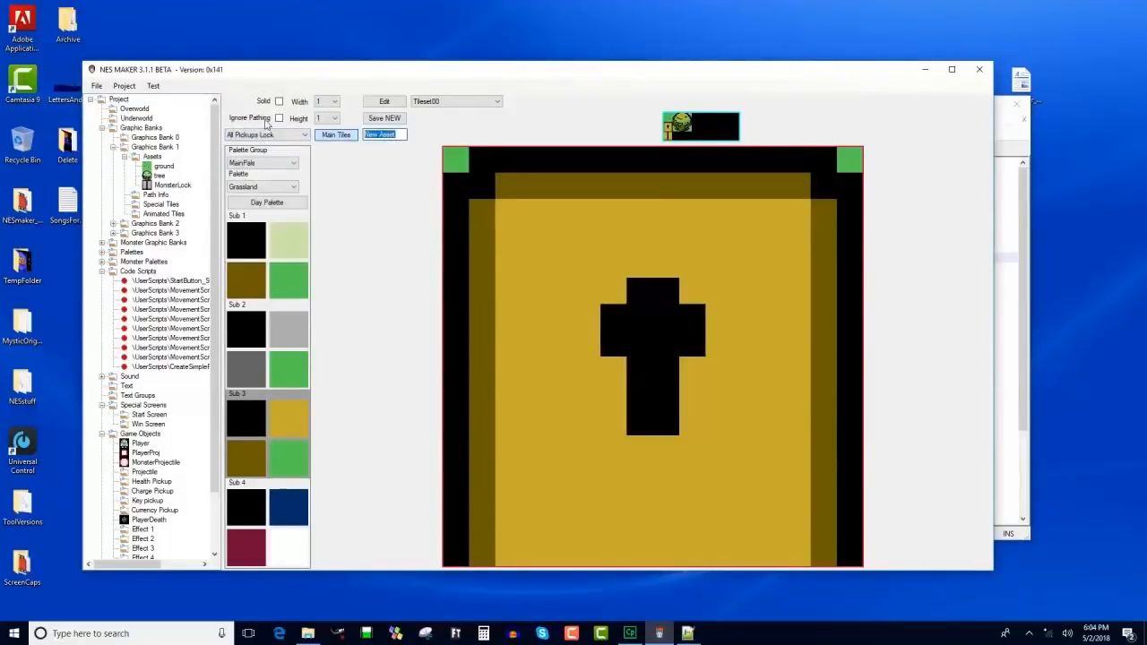
{"action": "type", "text": "pickupLock"}
{"action": "left_click", "coordinate": [384, 118]}
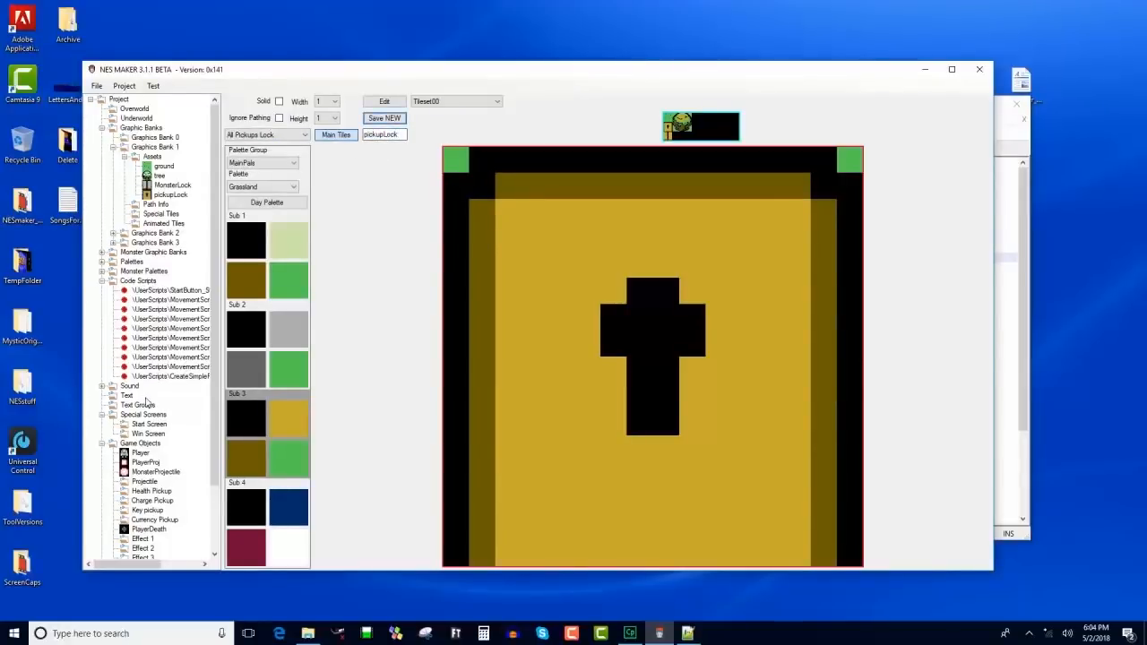
Open the overworld screen directly north of the bug screen and place two stacked trees on each side of its south entrance.
{"action": "left_click_drag", "start_coordinate": [215, 403], "coordinate": [212, 459]}
{"action": "scroll", "coordinate": [211, 383], "scroll_direction": "up", "scroll_amount": 3}
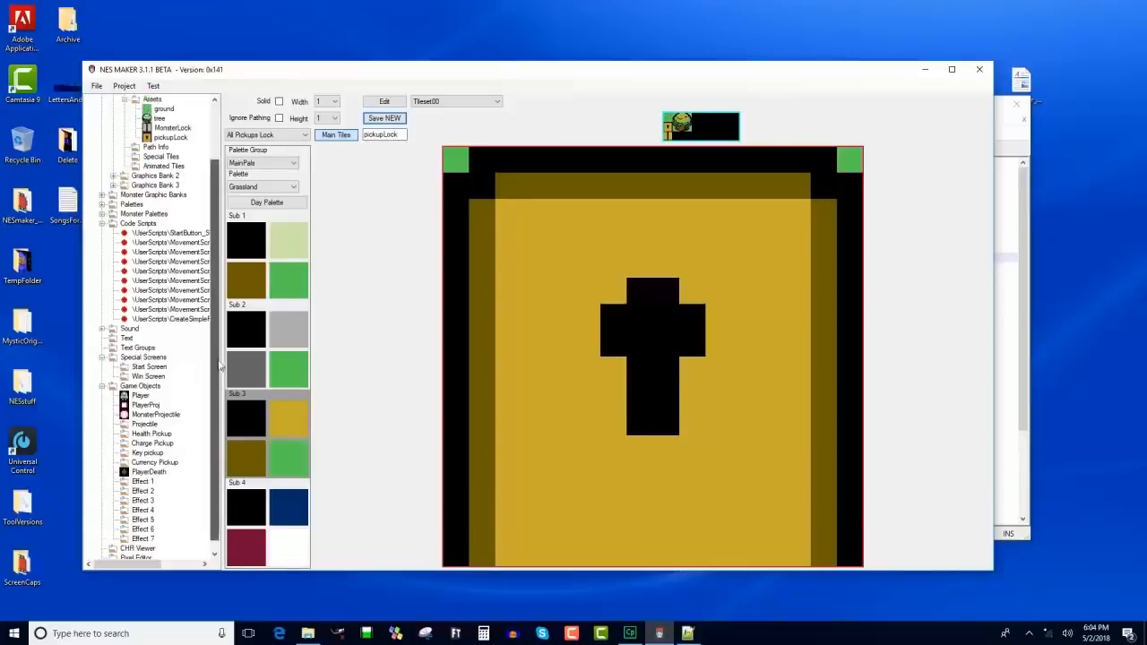
{"action": "left_click", "coordinate": [135, 109]}
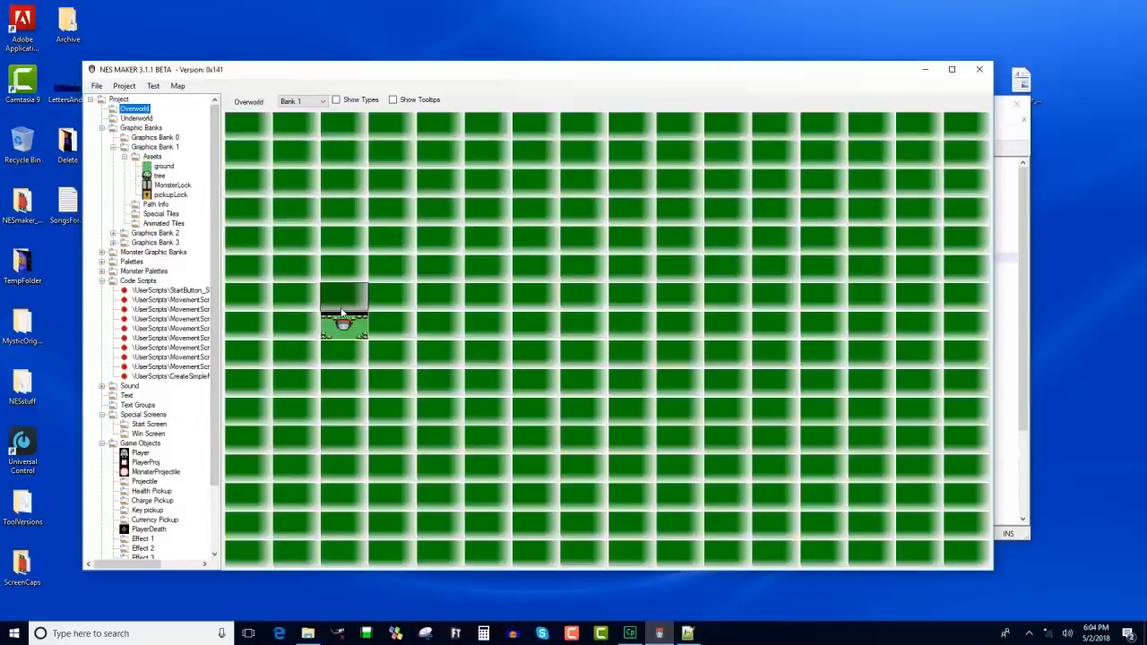
{"action": "double_click", "coordinate": [343, 324]}
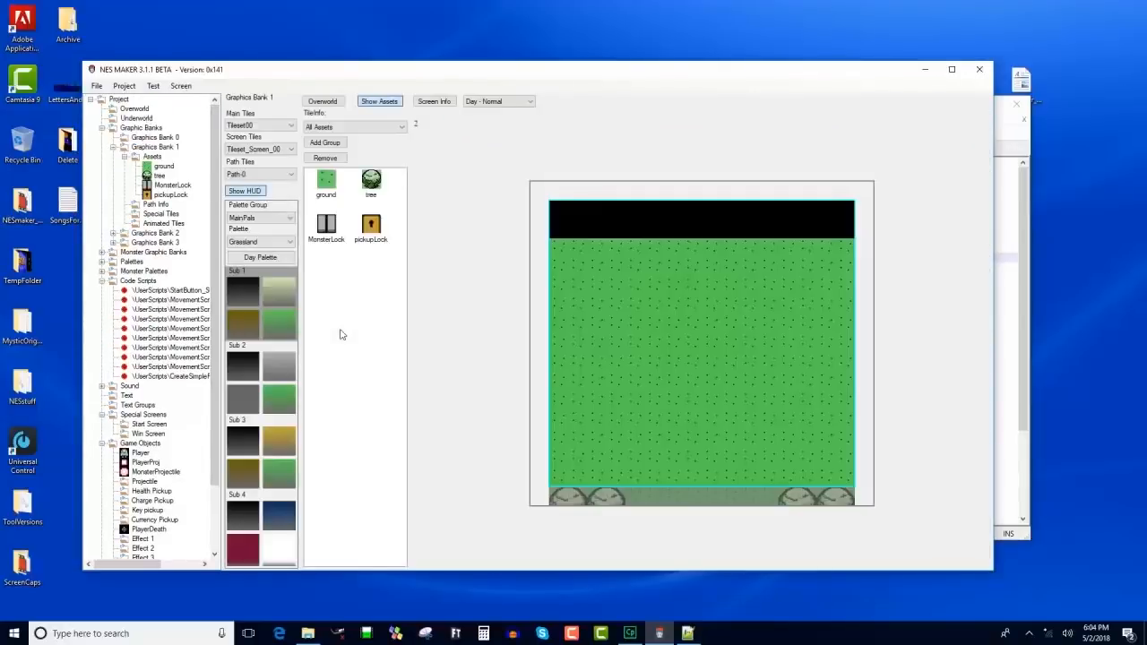
{"action": "left_click", "coordinate": [371, 180]}
{"action": "left_click", "coordinate": [604, 462]}
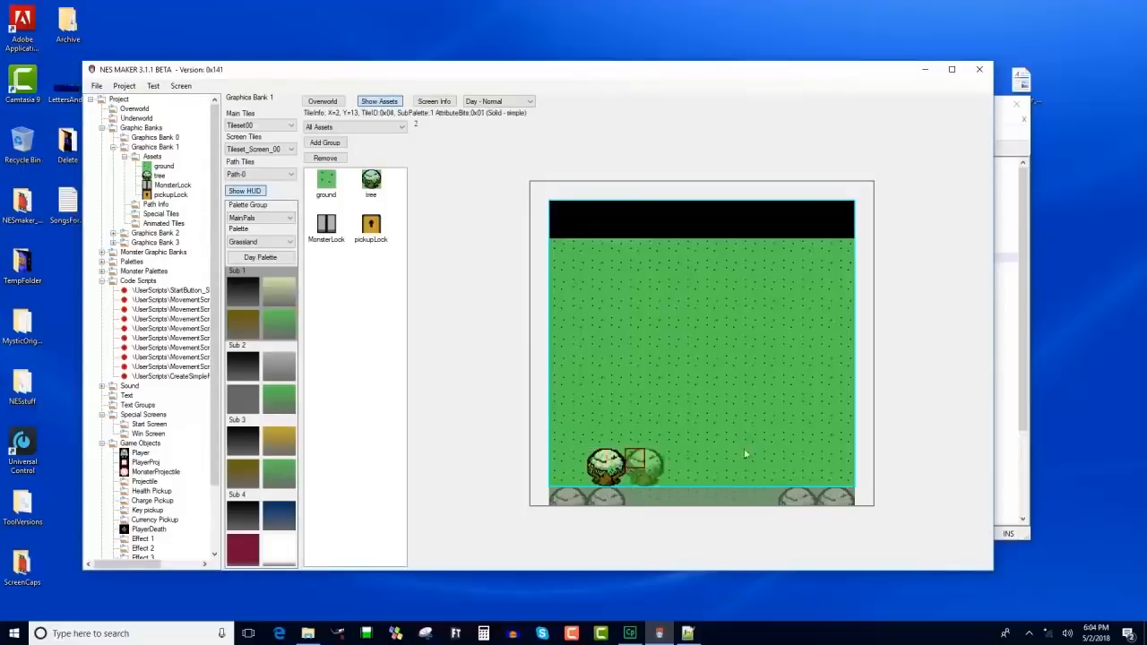
{"action": "left_click", "coordinate": [787, 457]}
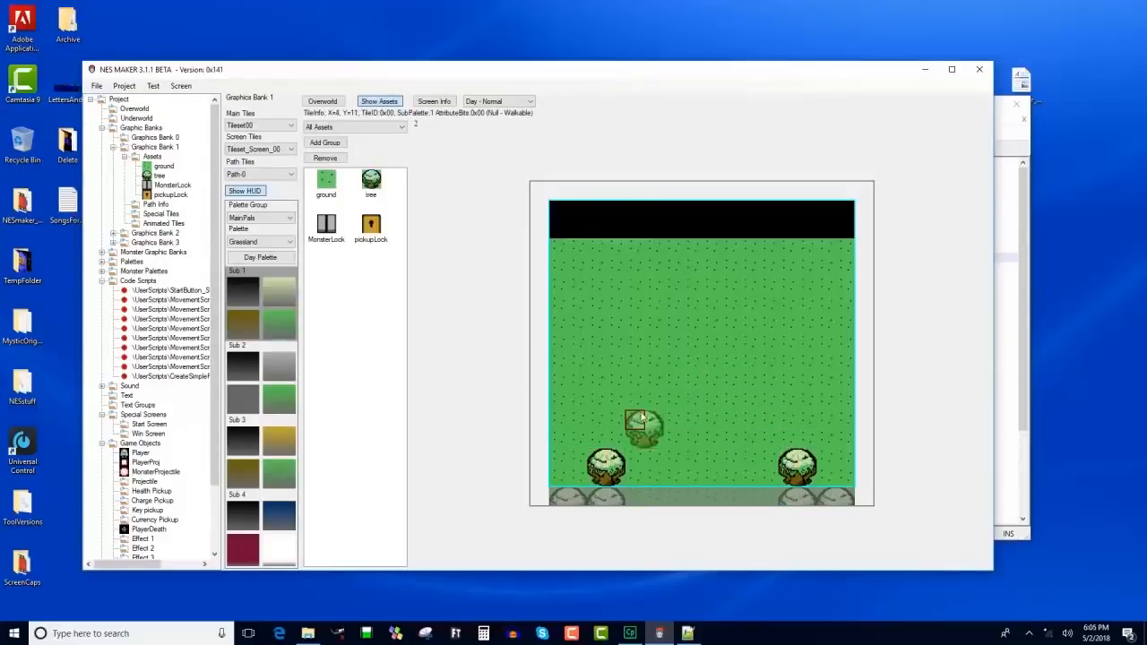
{"action": "left_click", "coordinate": [597, 419]}
{"action": "left_click", "coordinate": [787, 420]}
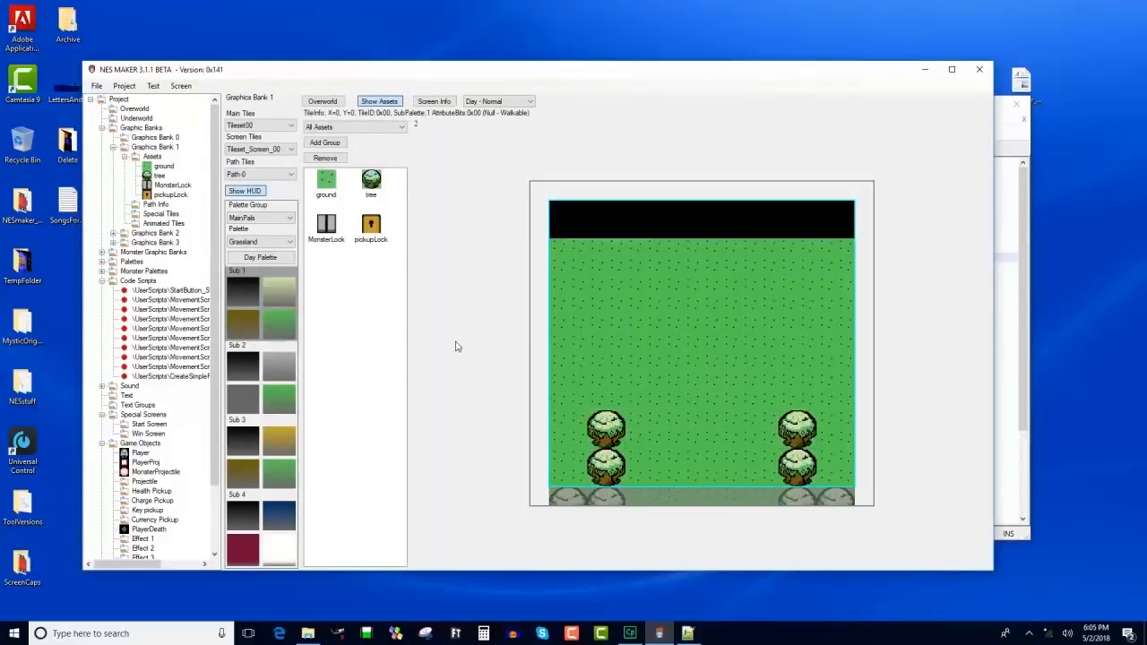
Place trees in an arch joining the two entrance stacks, leaving a one-tile-high gap in the west side.
{"action": "left_click", "coordinate": [597, 361]}
{"action": "left_click", "coordinate": [622, 332]}
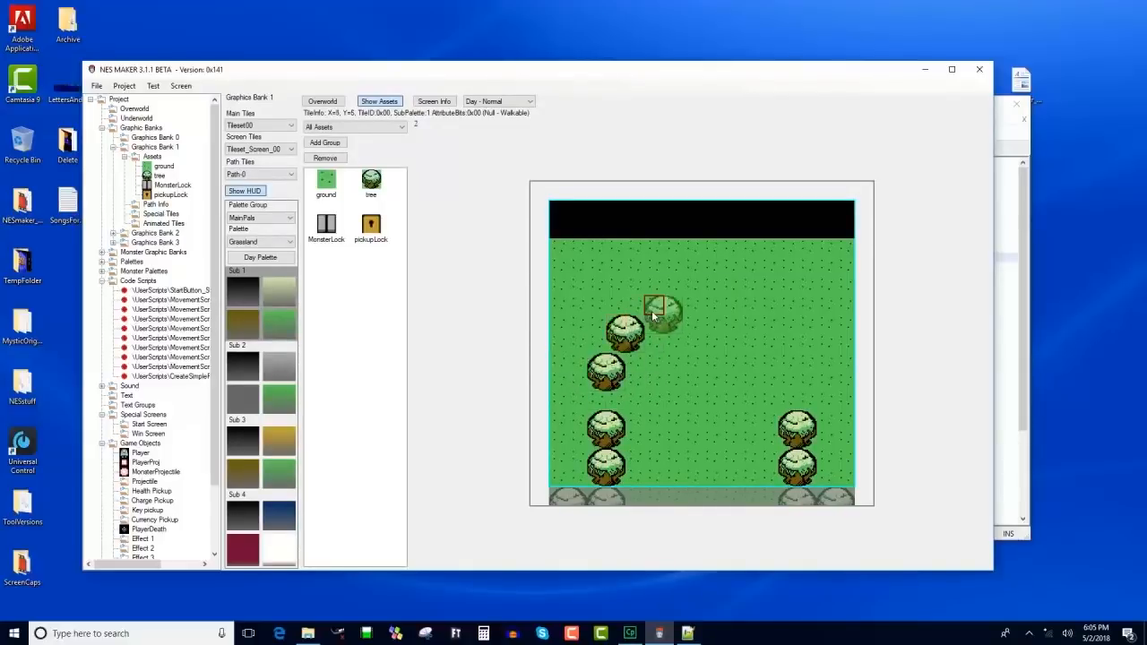
{"action": "left_click", "coordinate": [654, 304]}
{"action": "left_click", "coordinate": [693, 305]}
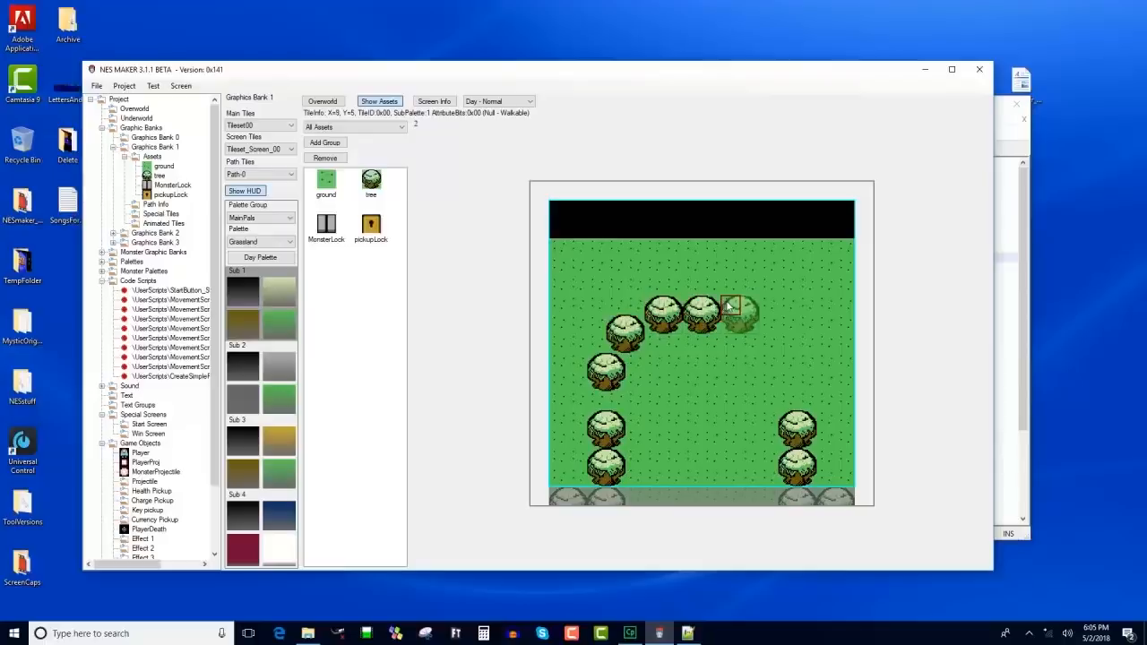
{"action": "left_click", "coordinate": [731, 305]}
{"action": "left_click", "coordinate": [770, 306]}
{"action": "left_click", "coordinate": [789, 345]}
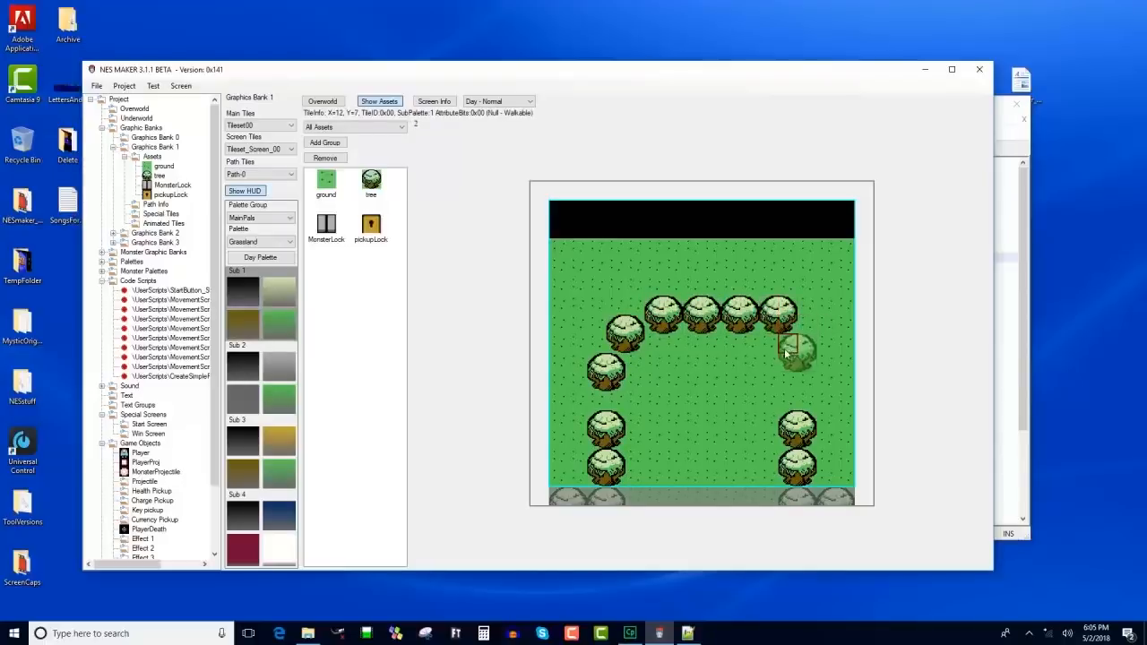
{"action": "left_click", "coordinate": [789, 381]}
Fill the gap in the west tree wall with two side-by-side pickupLock tiles.
{"action": "left_click", "coordinate": [372, 232]}
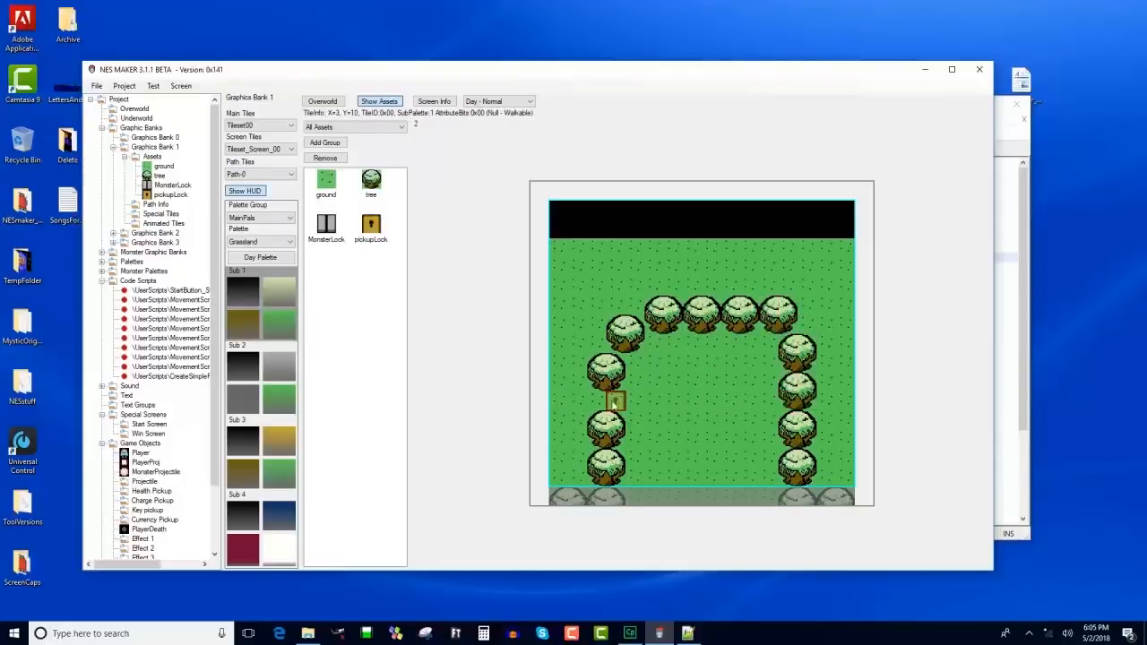
{"action": "left_click", "coordinate": [603, 399]}
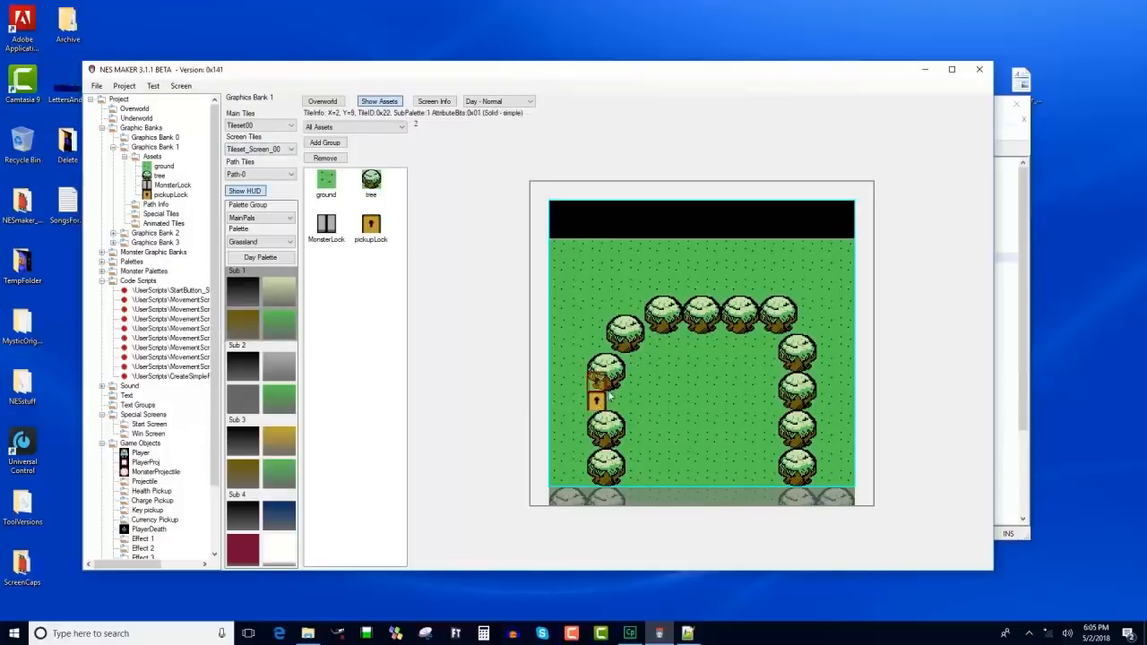
{"action": "left_click", "coordinate": [615, 400]}
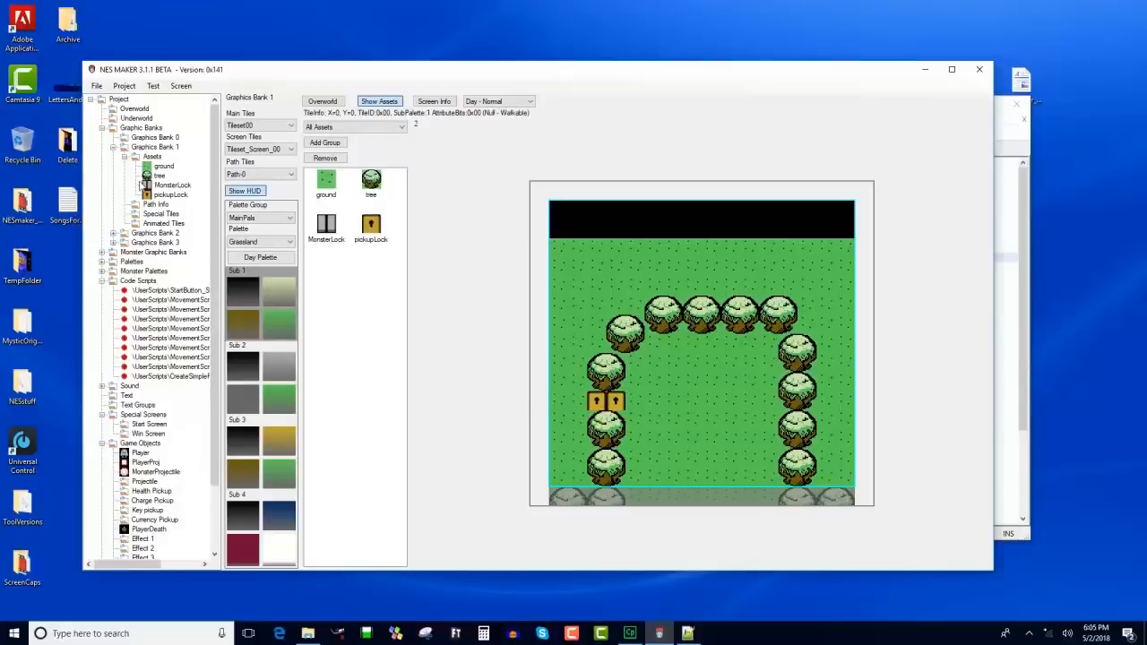
Review the object type and movement details of the Player game object.
{"action": "left_click", "coordinate": [135, 454]}
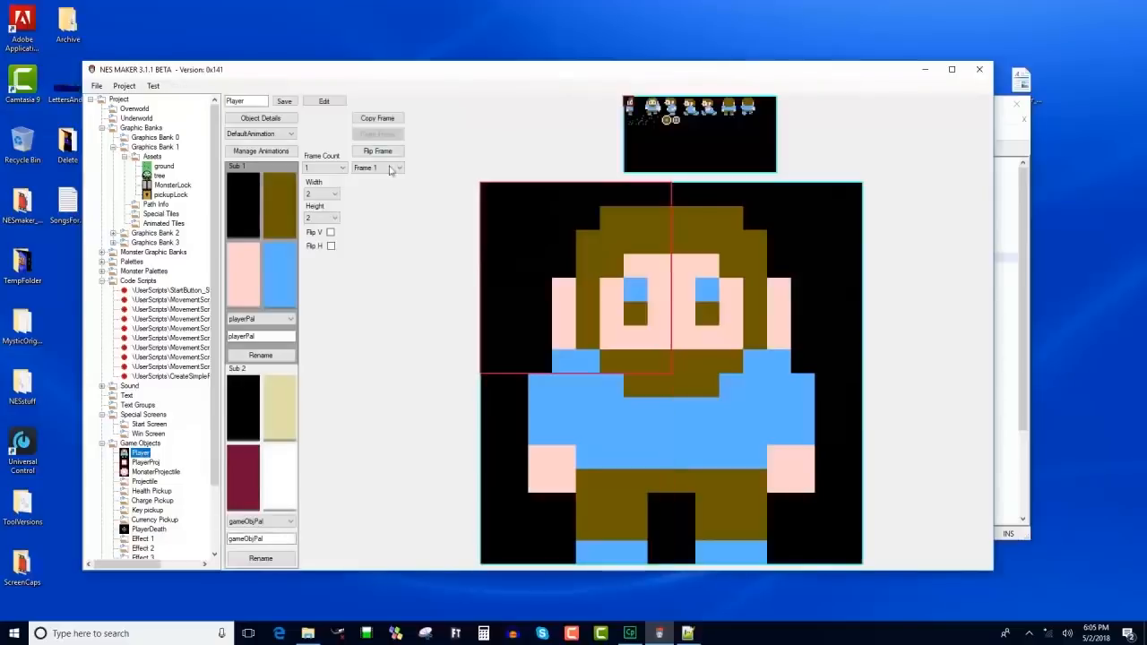
{"action": "left_click", "coordinate": [277, 120]}
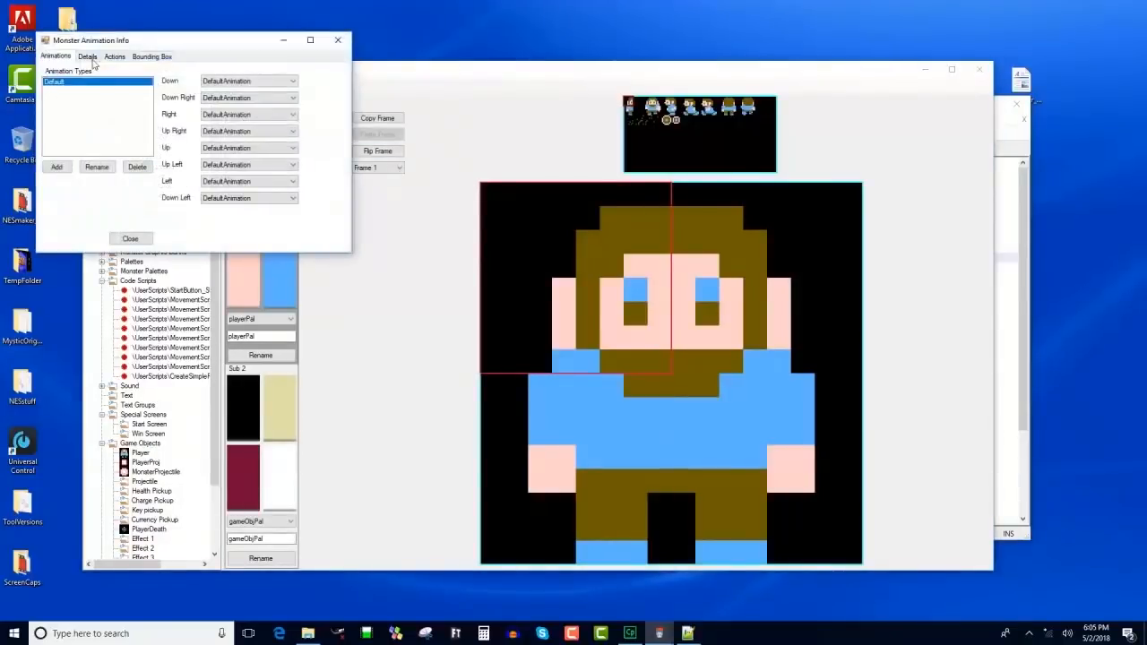
{"action": "left_click", "coordinate": [87, 55]}
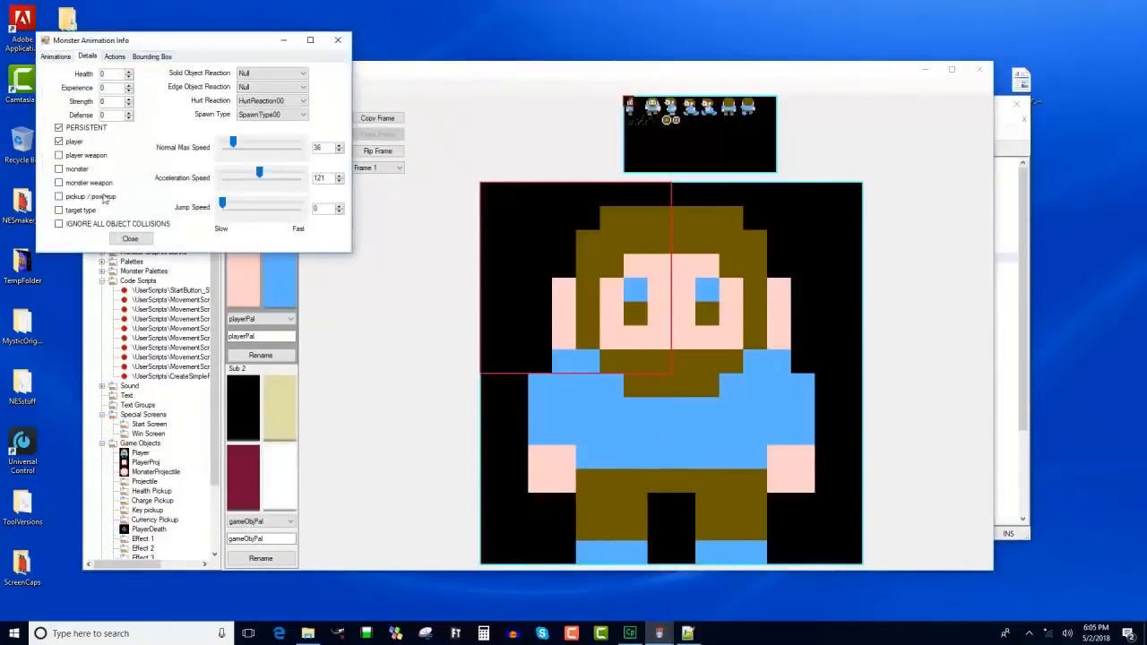
{"action": "left_click", "coordinate": [130, 239]}
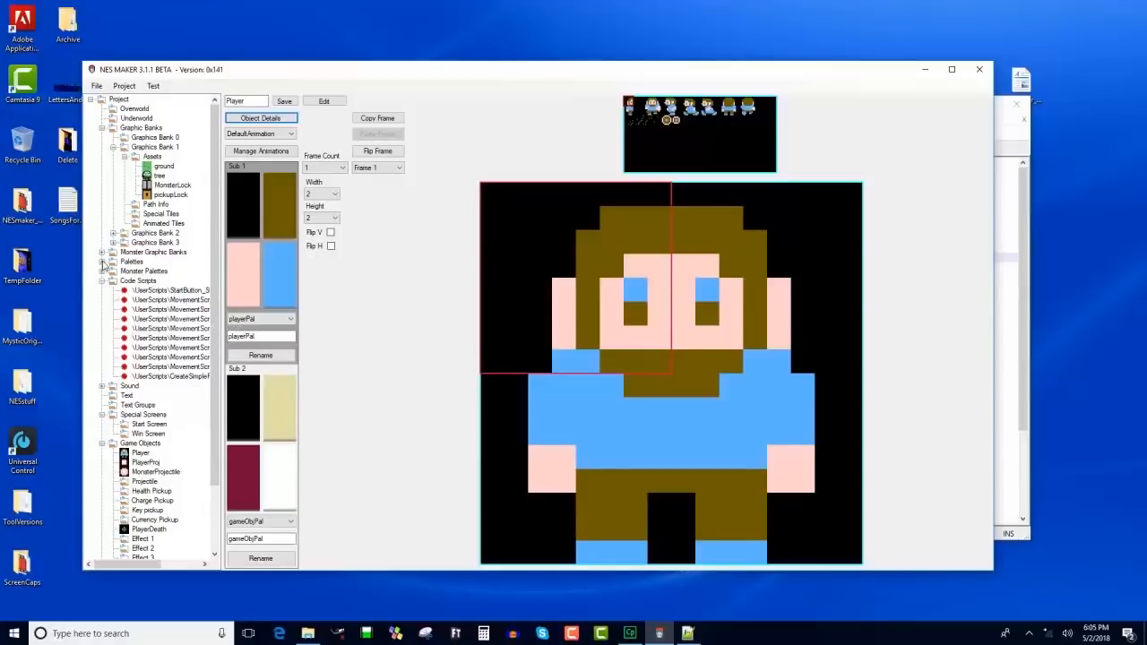
Start a new monster in Monster Graphics Bank 0 from the key tile, assign MonsterPalette 4 to Sub 2 and rename that palette key.
{"action": "left_click", "coordinate": [102, 253]}
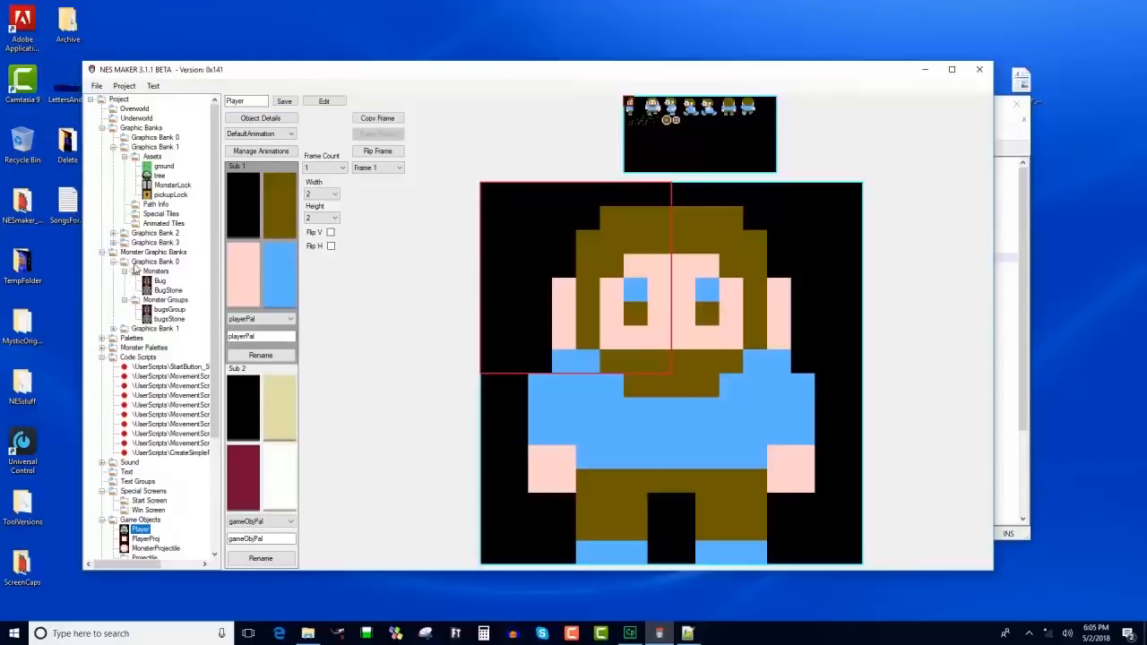
{"action": "left_click", "coordinate": [152, 270]}
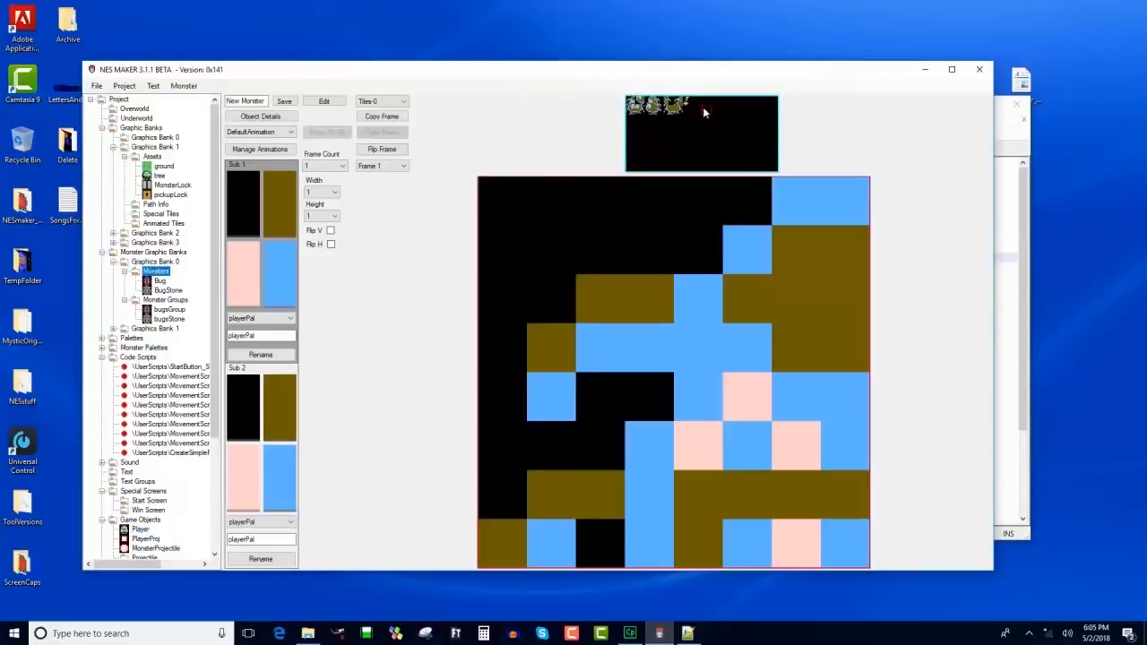
{"action": "left_click", "coordinate": [291, 522]}
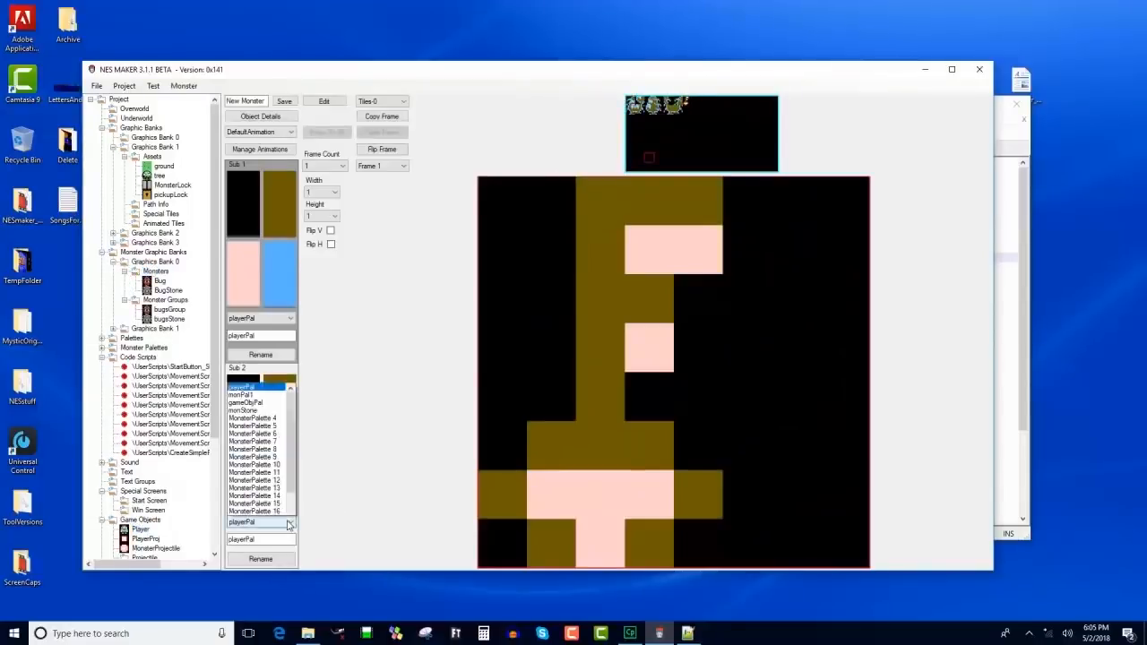
{"action": "left_click", "coordinate": [253, 317]}
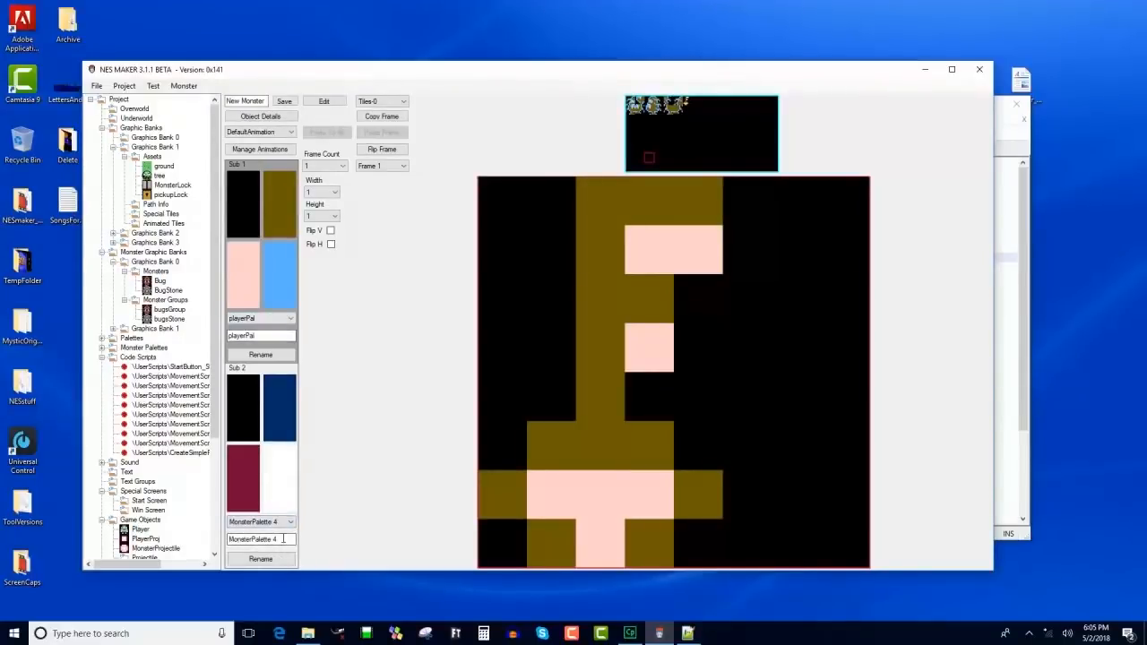
{"action": "type", "text": "h"}
{"action": "type", "text": "ey"}
{"action": "left_click", "coordinate": [261, 559]}
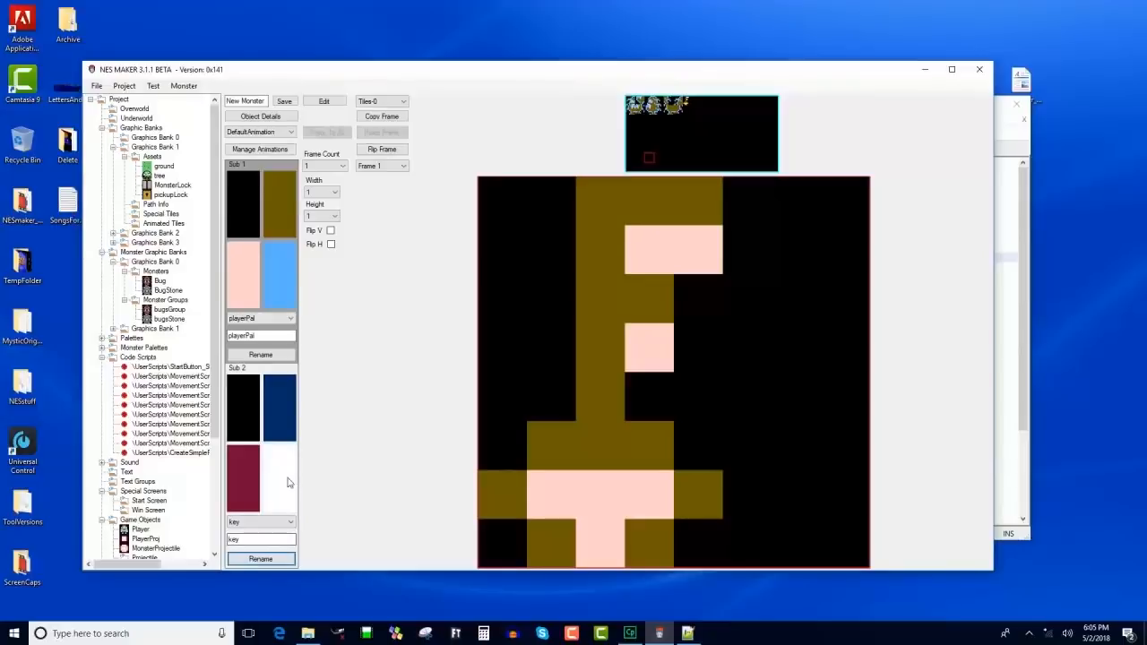
Apply the key palette to the tile and recolor its dark blue to gold and its maroon to orange-brown.
{"action": "left_click", "coordinate": [258, 418]}
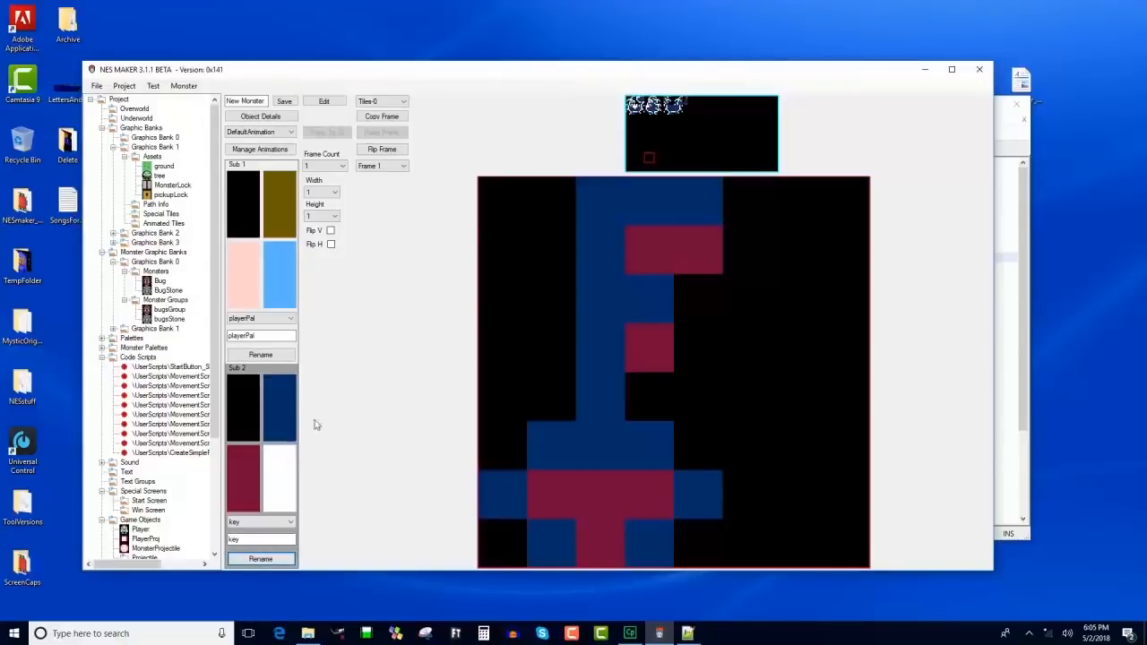
{"action": "left_click", "coordinate": [293, 418]}
{"action": "left_click", "coordinate": [267, 148]}
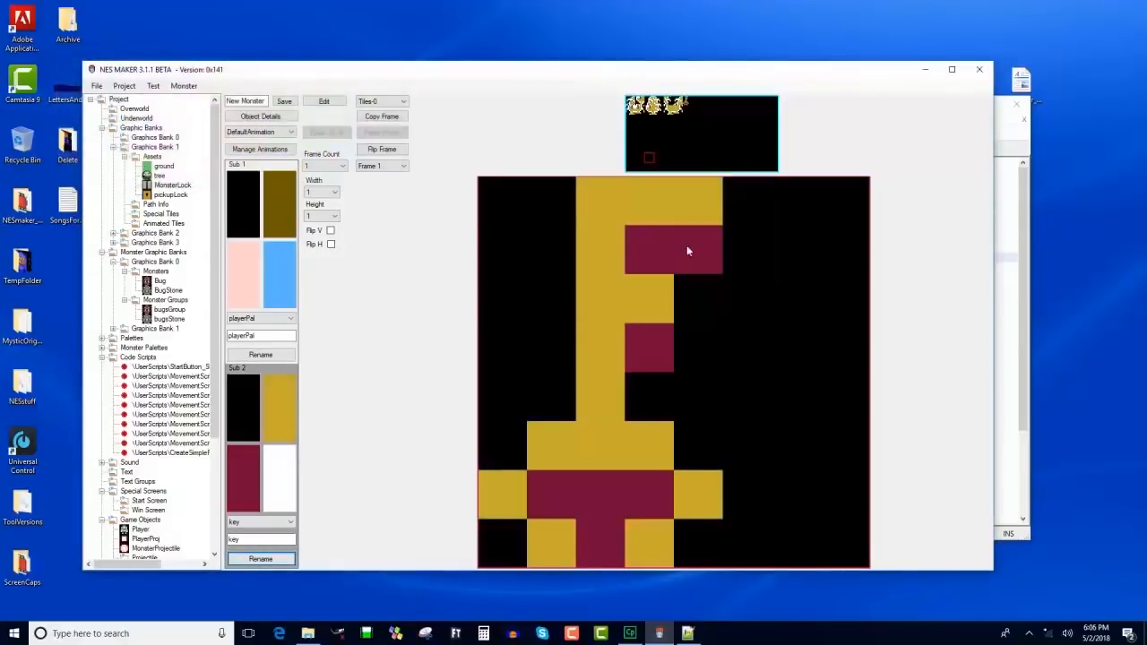
{"action": "left_click", "coordinate": [231, 462]}
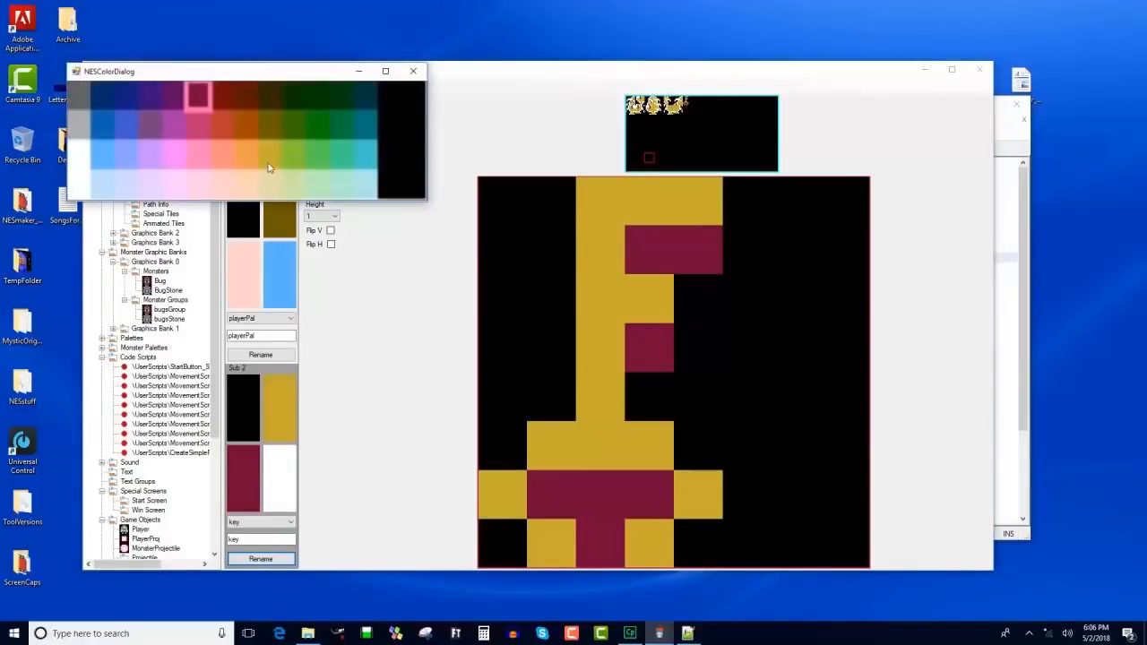
{"action": "left_click", "coordinate": [252, 131]}
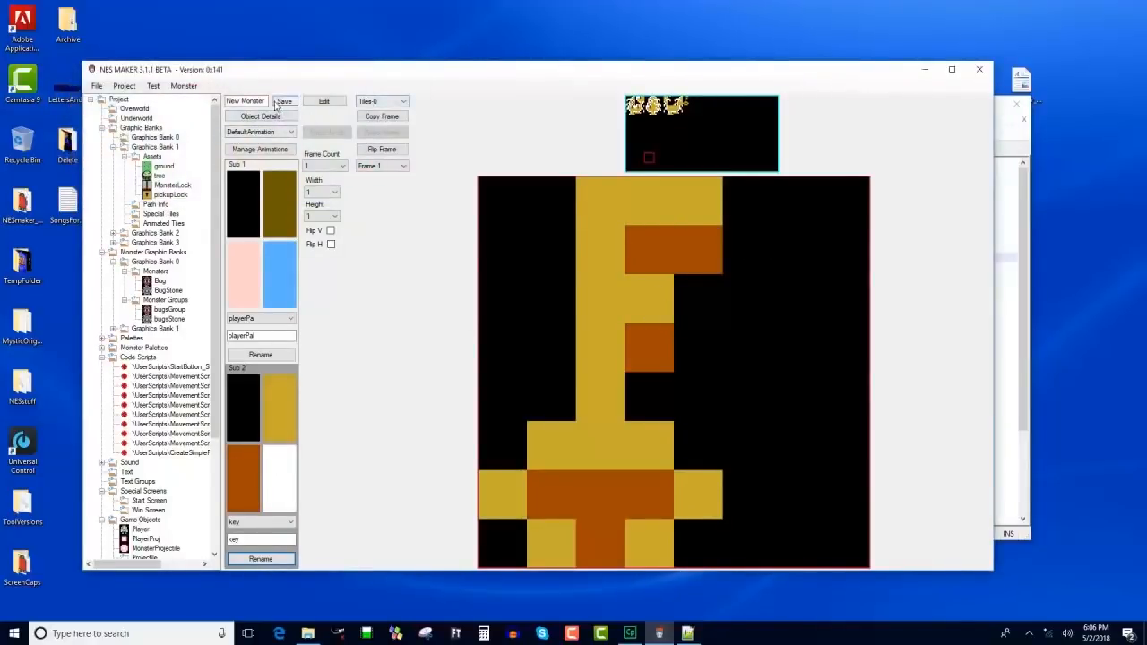
Name the new monster key and save it.
{"action": "left_click_drag", "start_coordinate": [265, 101], "coordinate": [39, 84]}
{"action": "type", "text": "key"}
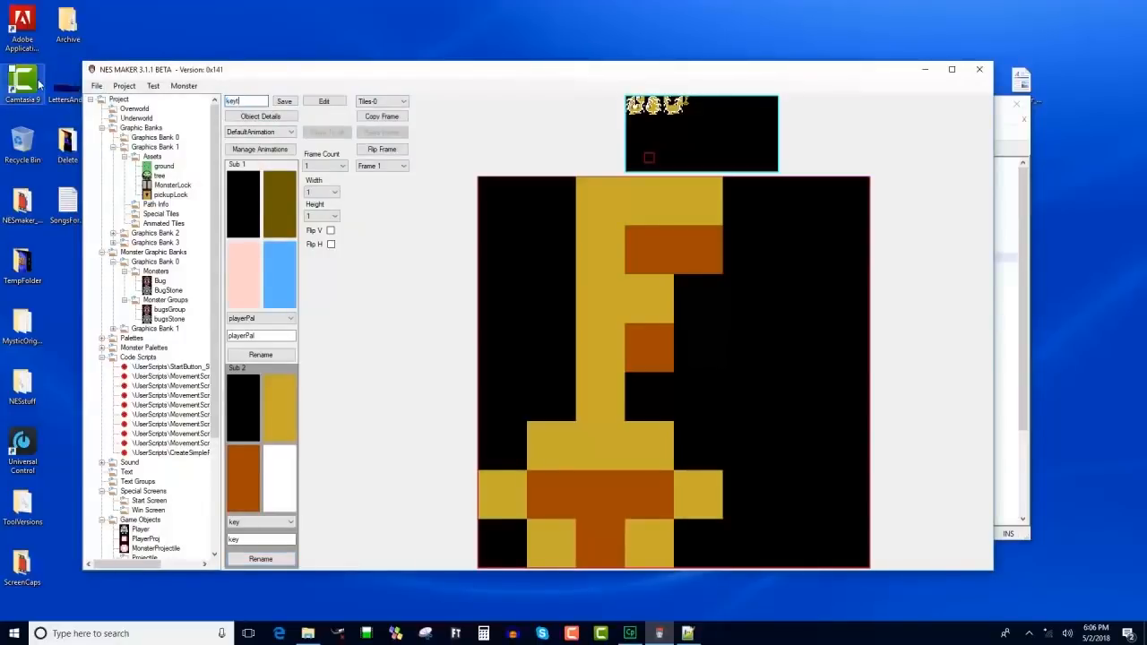
{"action": "left_click", "coordinate": [283, 100]}
Try to flag the key as pickup / powerup and draw a bounding box around it without reloading the saved monster.
{"action": "left_click", "coordinate": [269, 118]}
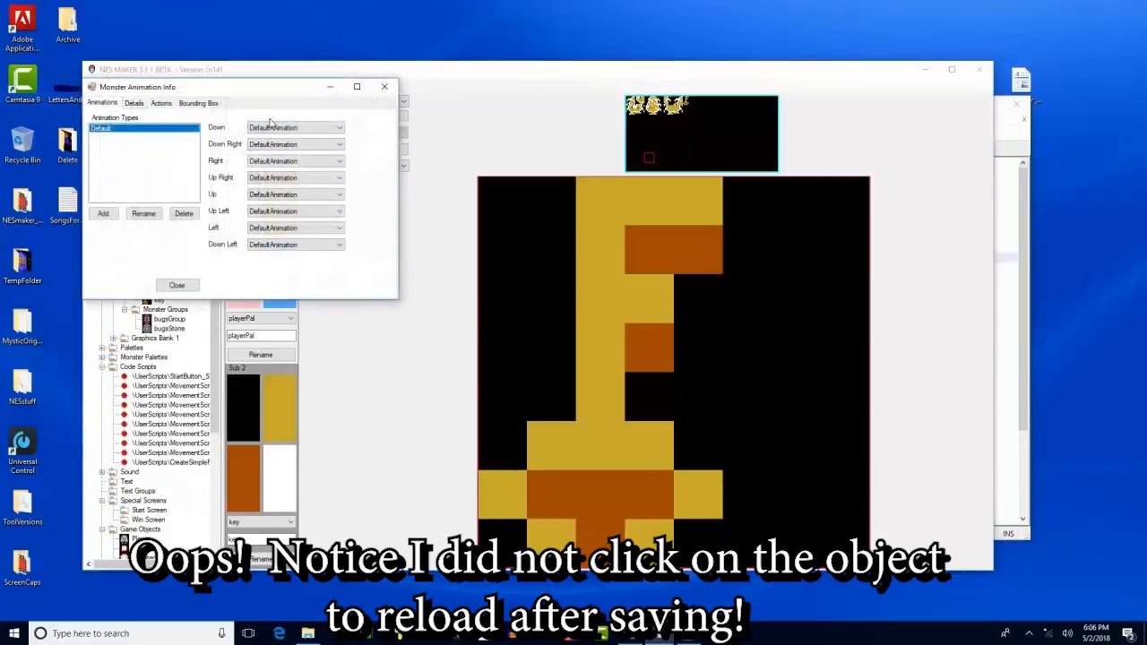
{"action": "left_click", "coordinate": [135, 103]}
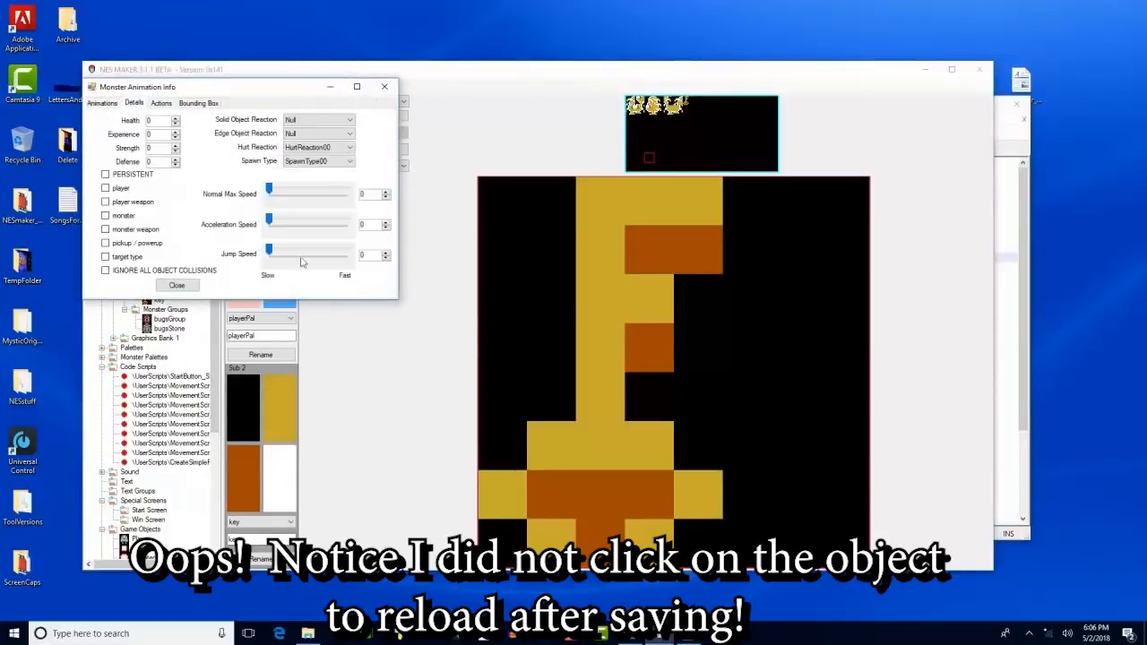
{"action": "left_click", "coordinate": [105, 244]}
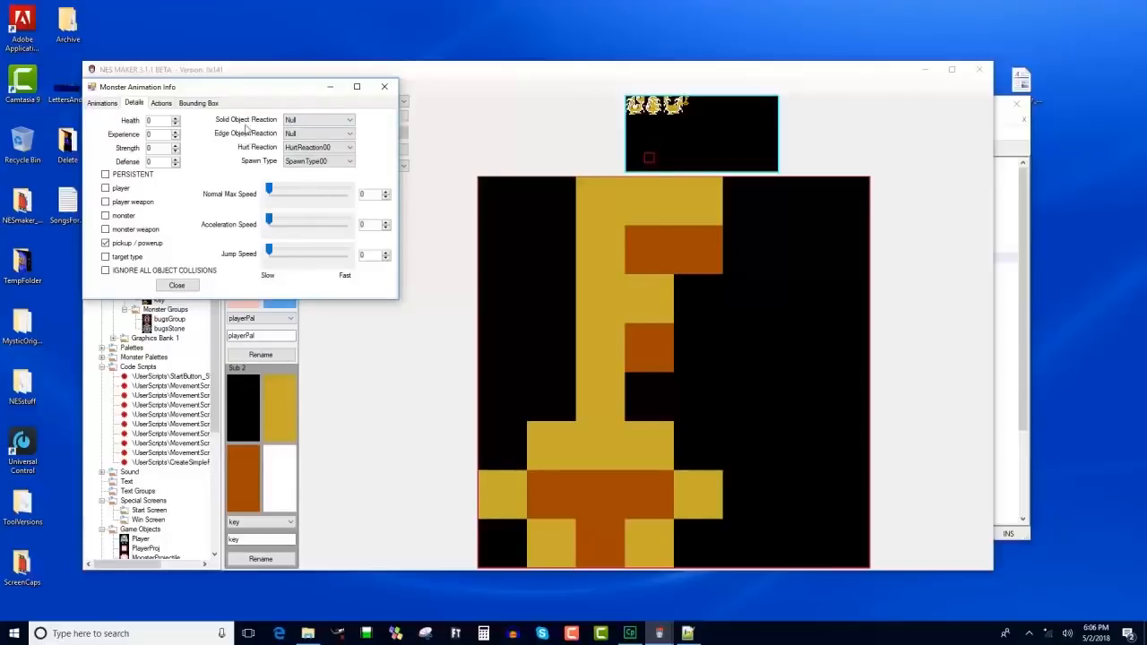
{"action": "left_click_drag", "start_coordinate": [248, 89], "coordinate": [434, 246]}
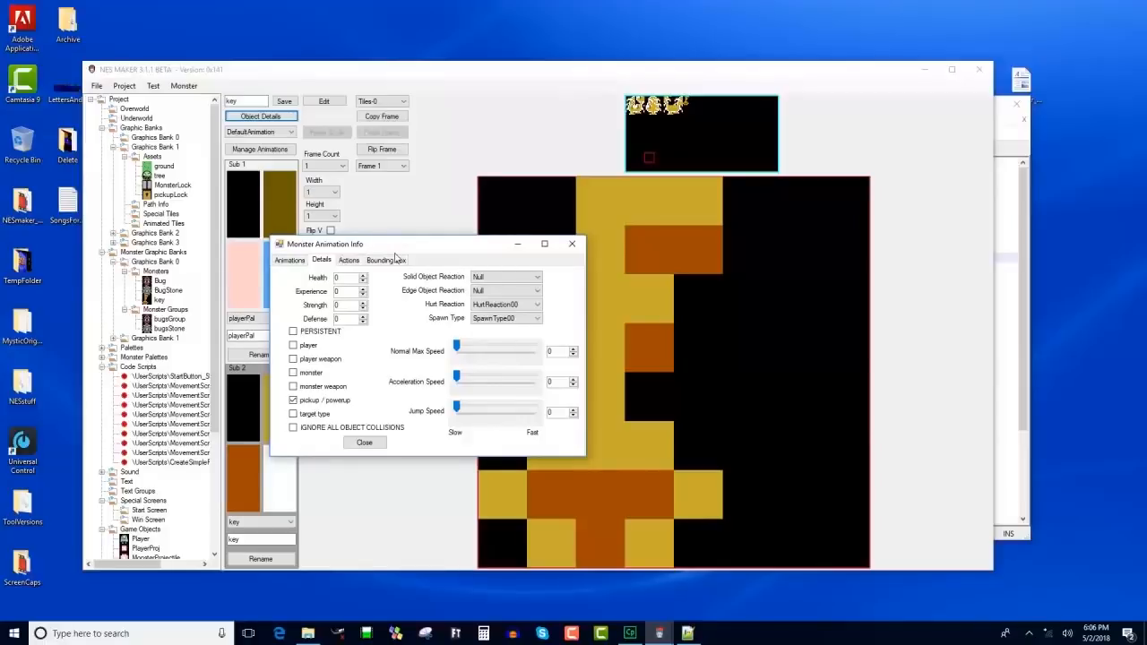
{"action": "left_click", "coordinate": [389, 260]}
{"action": "left_click_drag", "start_coordinate": [402, 290], "coordinate": [555, 448]}
{"action": "left_click", "coordinate": [296, 445]}
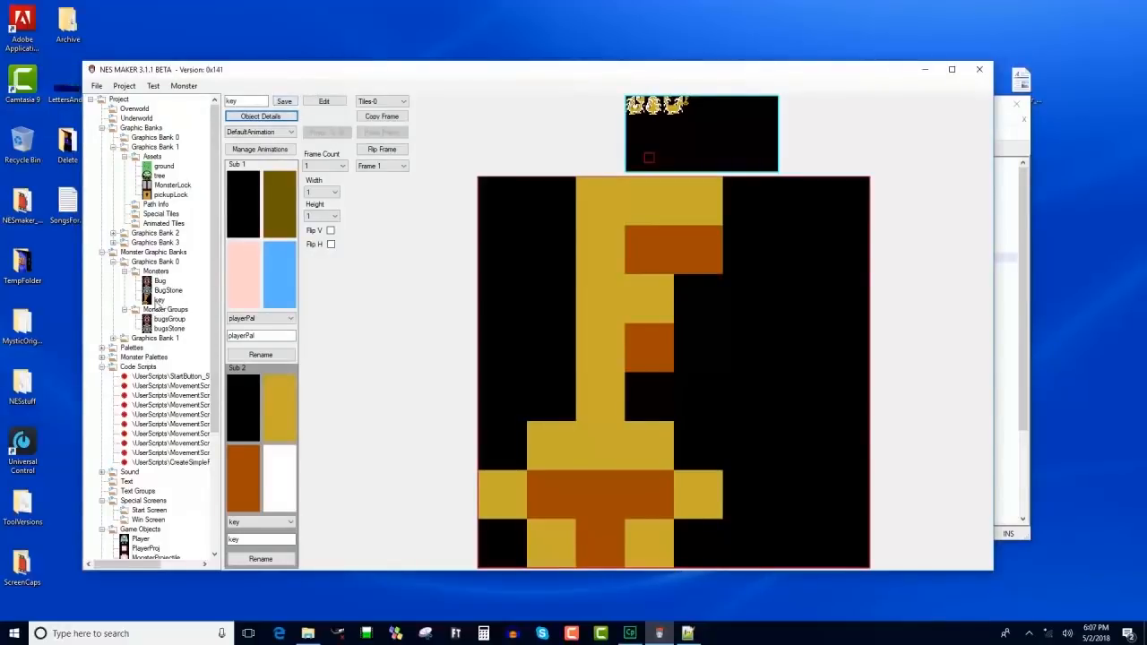
Reload the saved key monster, enable pickup / powerup in its details, and open its bounding box settings.
{"action": "left_click", "coordinate": [159, 301]}
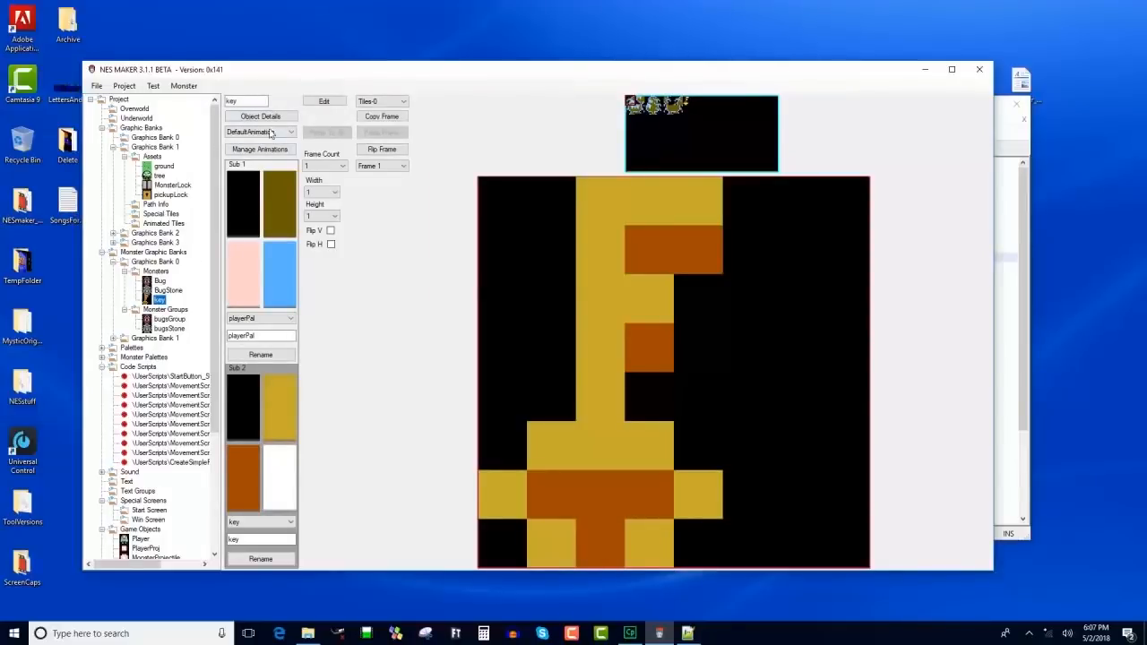
{"action": "left_click", "coordinate": [263, 120]}
{"action": "left_click", "coordinate": [150, 119]}
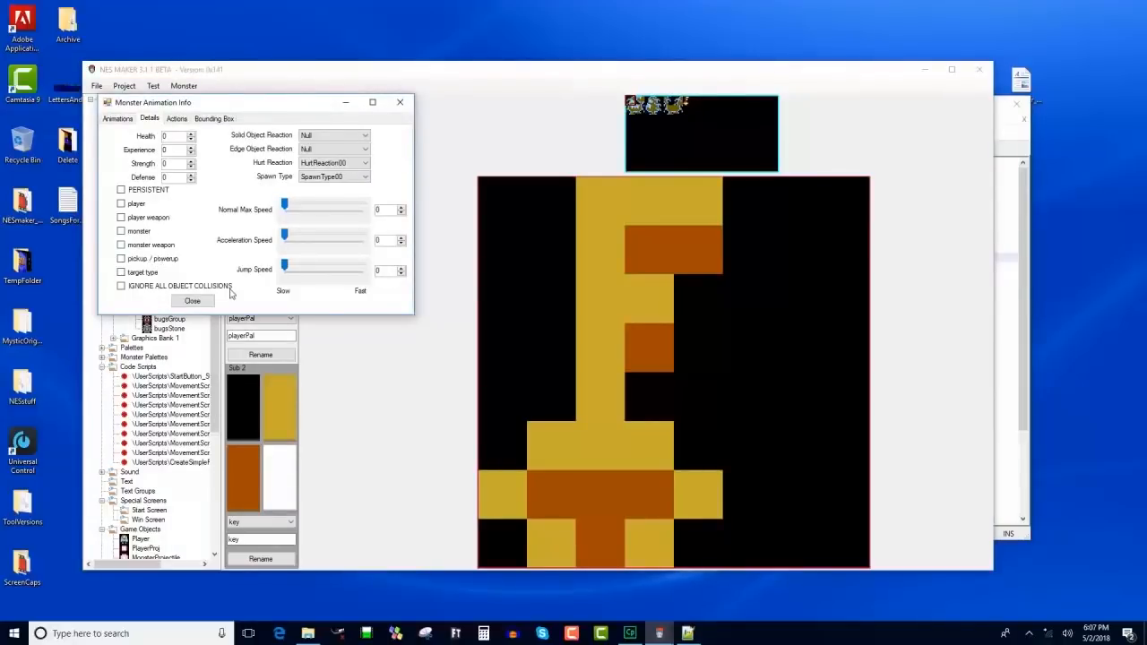
{"action": "left_click", "coordinate": [121, 259]}
{"action": "left_click", "coordinate": [215, 119]}
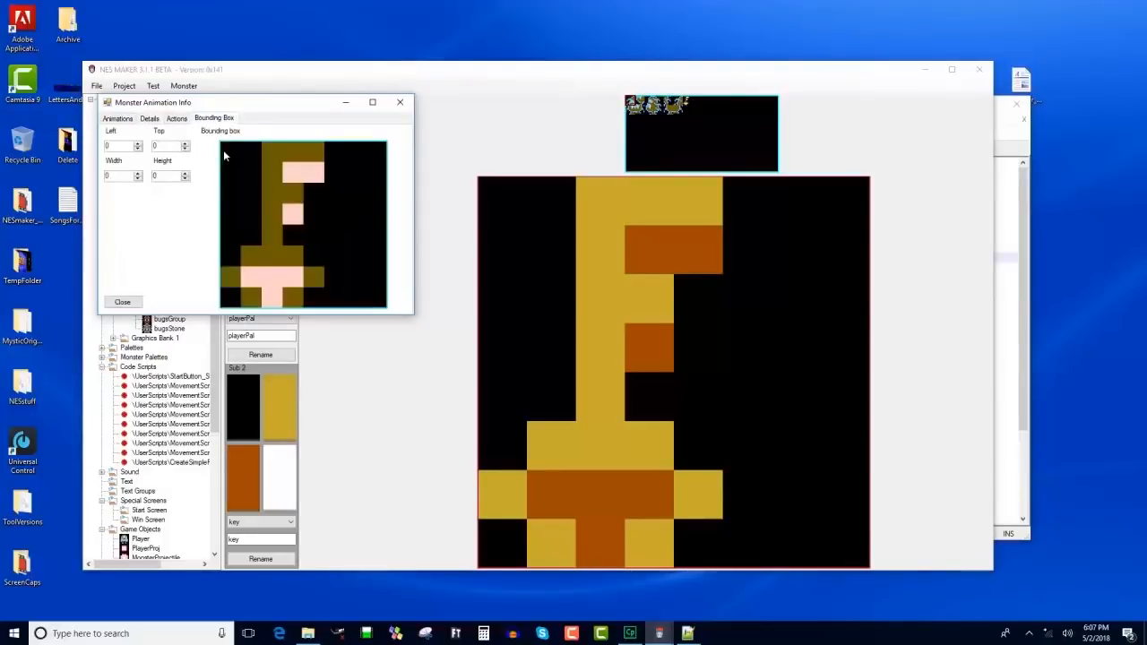
{"action": "left_click", "coordinate": [122, 302]}
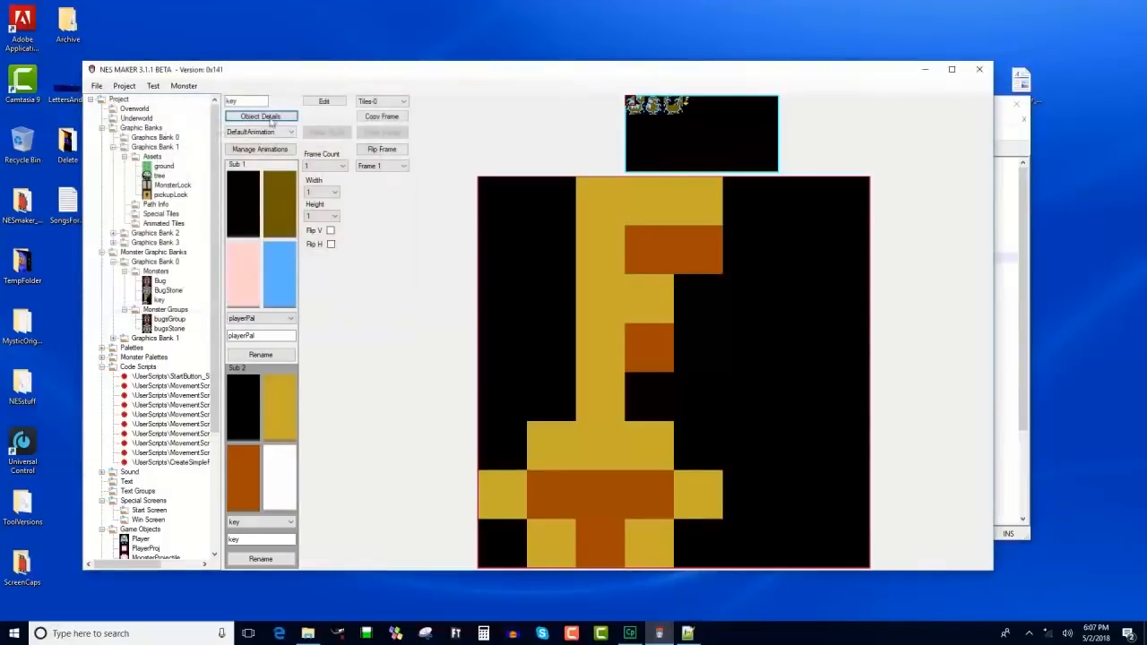
Create and save a monster group named keys in Monster Graphics Bank 0, with the key monster in all four slots.
{"action": "left_click", "coordinate": [164, 310]}
{"action": "left_click", "coordinate": [461, 338]}
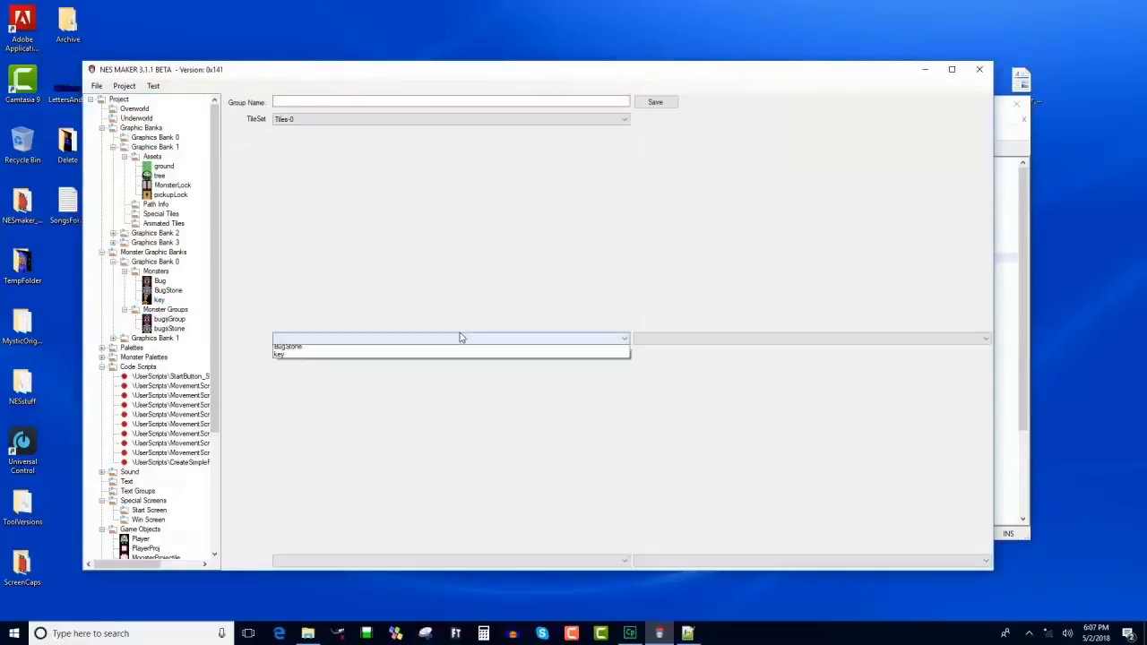
{"action": "left_click", "coordinate": [461, 364]}
{"action": "left_click", "coordinate": [673, 340]}
{"action": "left_click", "coordinate": [663, 363]}
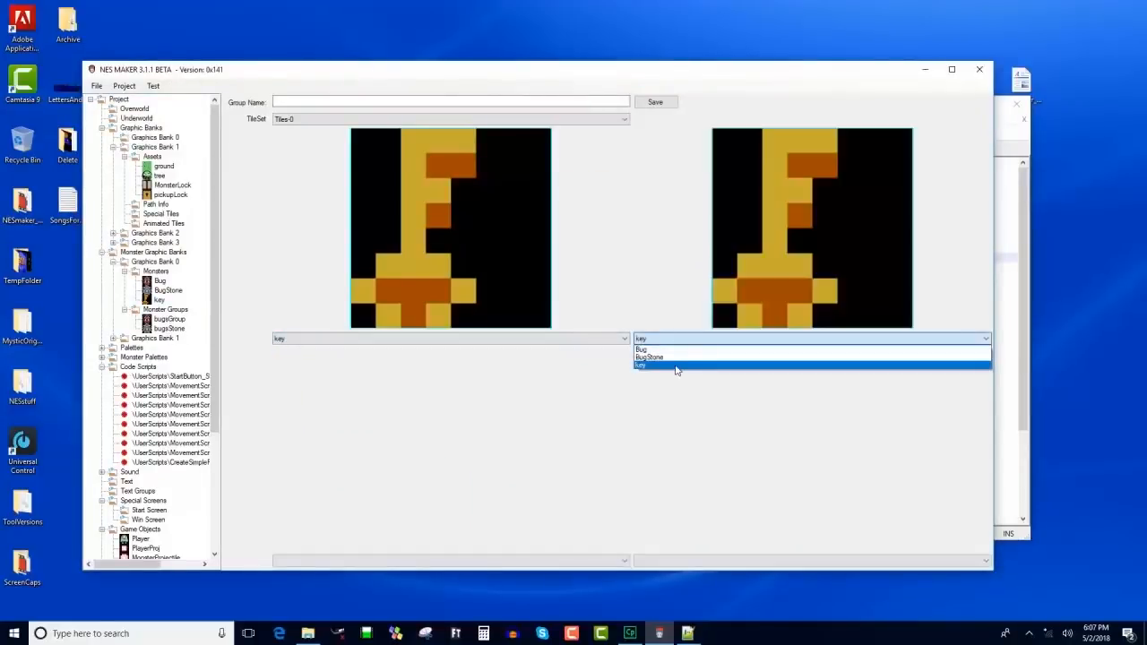
{"action": "left_click", "coordinate": [568, 562]}
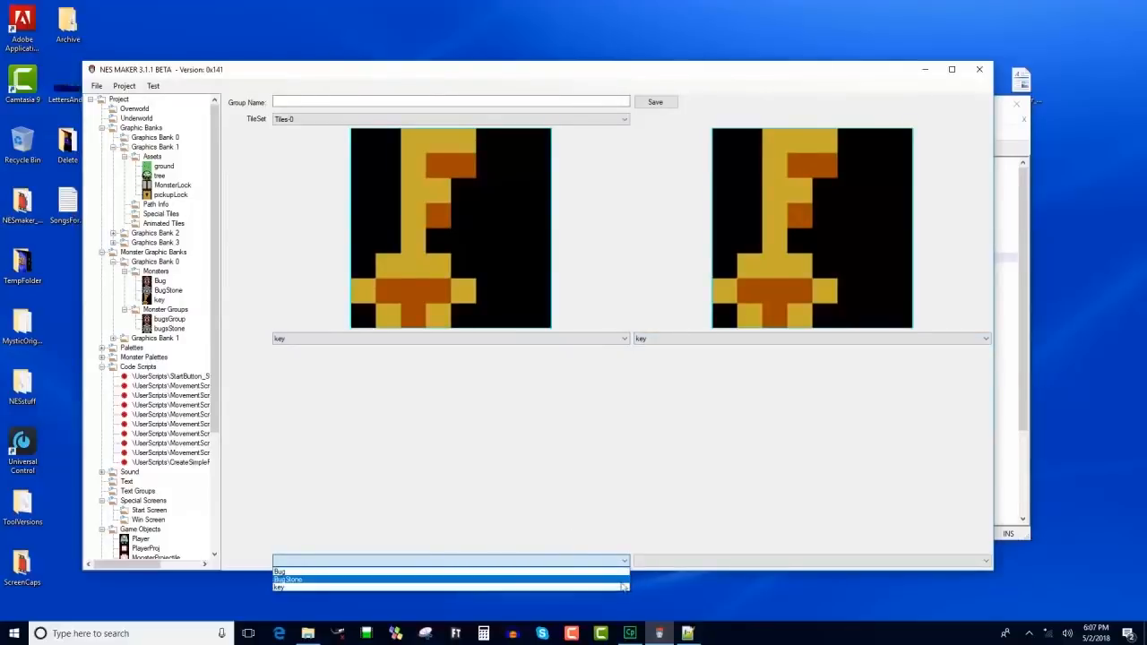
{"action": "left_click", "coordinate": [559, 587]}
{"action": "left_click", "coordinate": [668, 561]}
{"action": "left_click", "coordinate": [673, 587]}
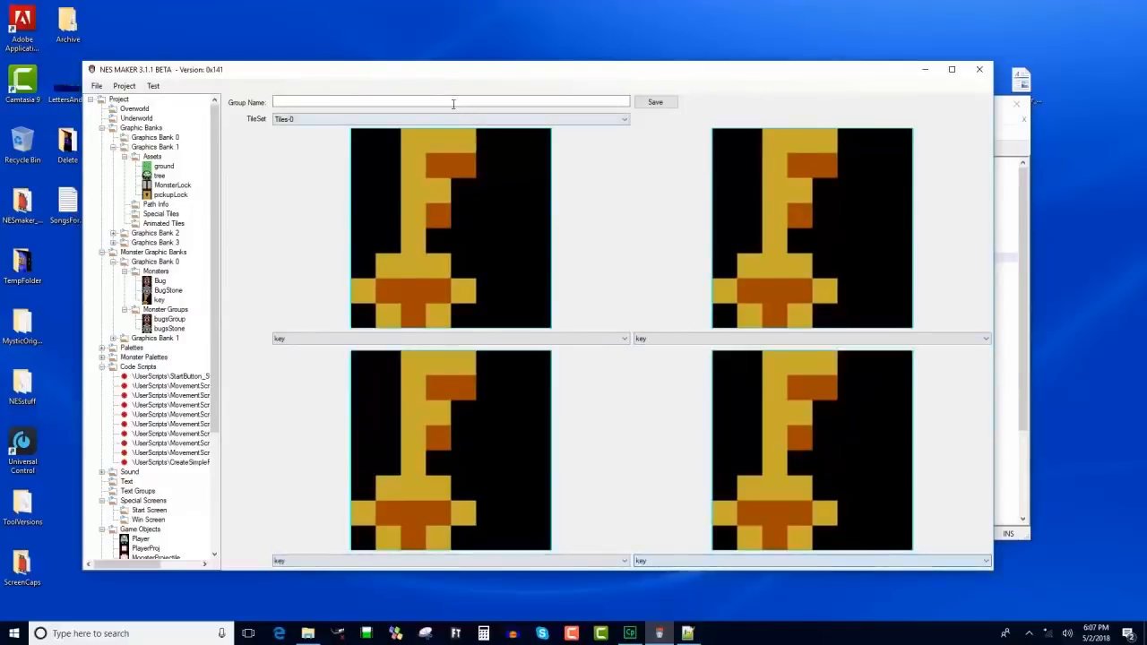
{"action": "left_click", "coordinate": [454, 100]}
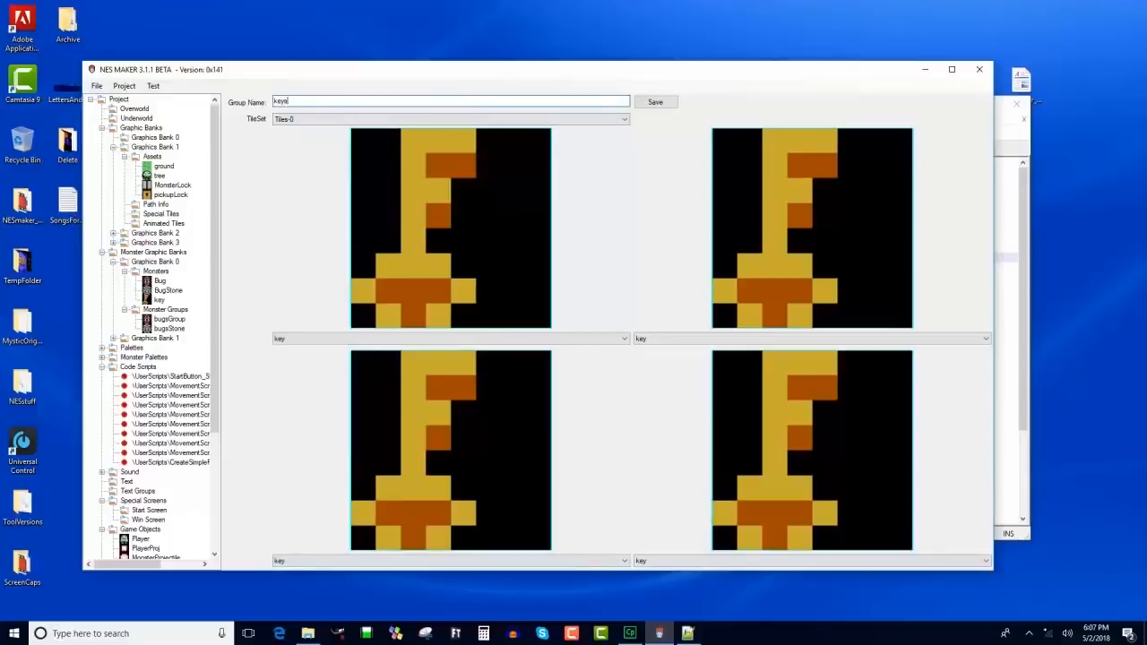
{"action": "left_click", "coordinate": [655, 102]}
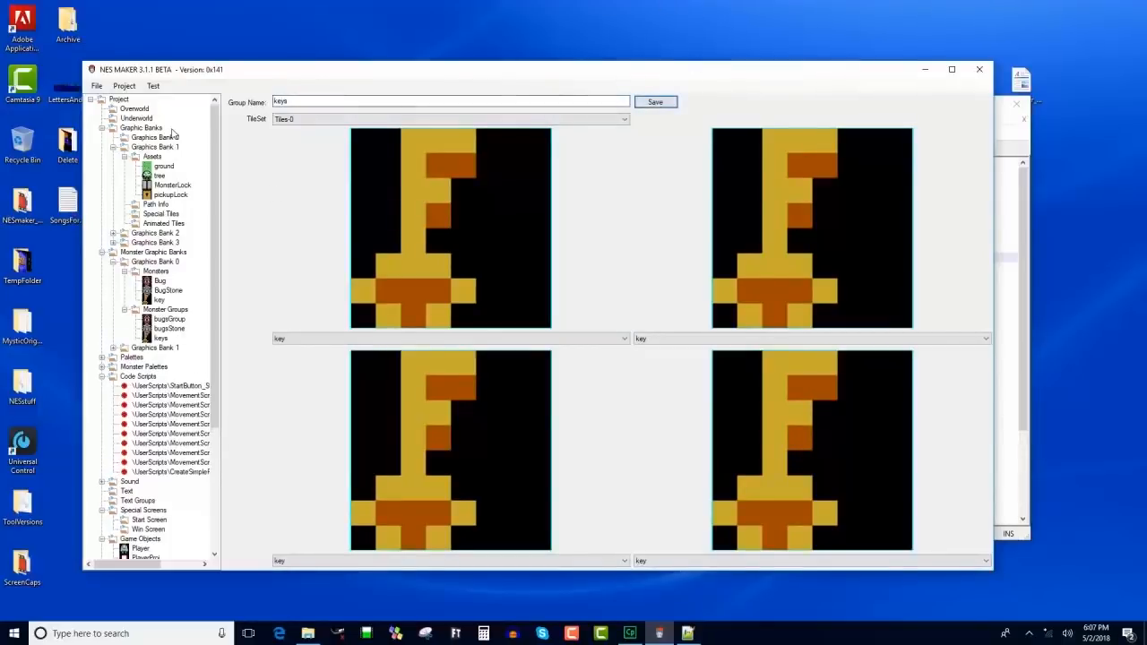
Open the overworld screen containing the pickup locks and assign keys as its Day Monster Group in the screen details.
{"action": "left_click", "coordinate": [134, 108]}
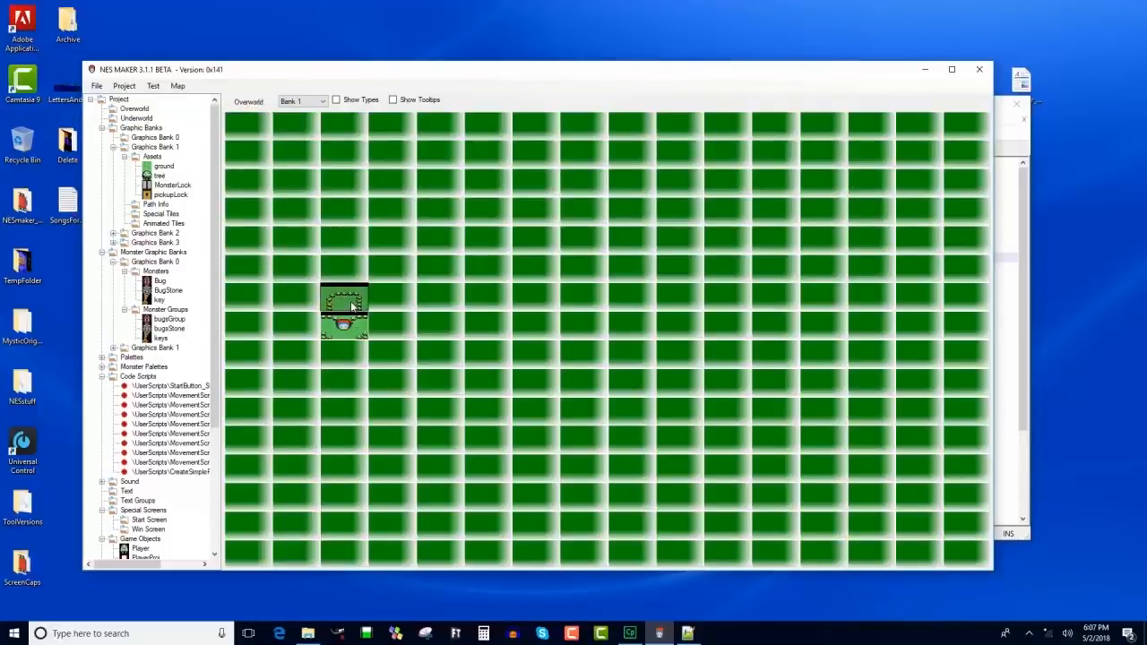
{"action": "double_click", "coordinate": [351, 308]}
{"action": "left_click", "coordinate": [434, 101]}
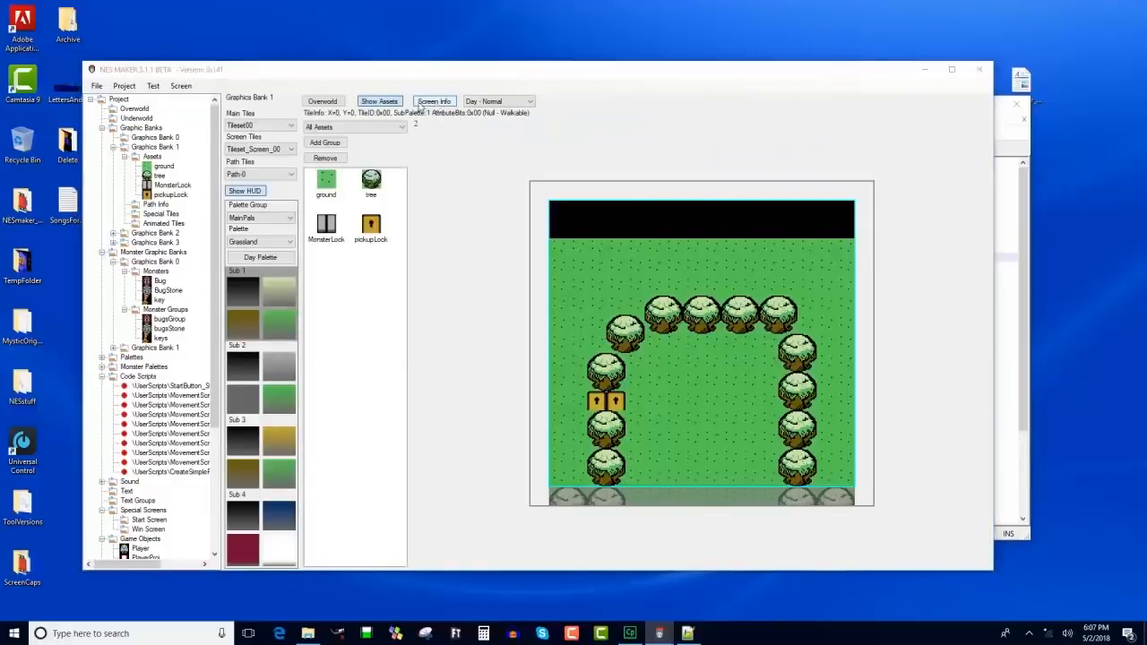
{"action": "left_click", "coordinate": [166, 134]}
{"action": "left_click", "coordinate": [188, 194]}
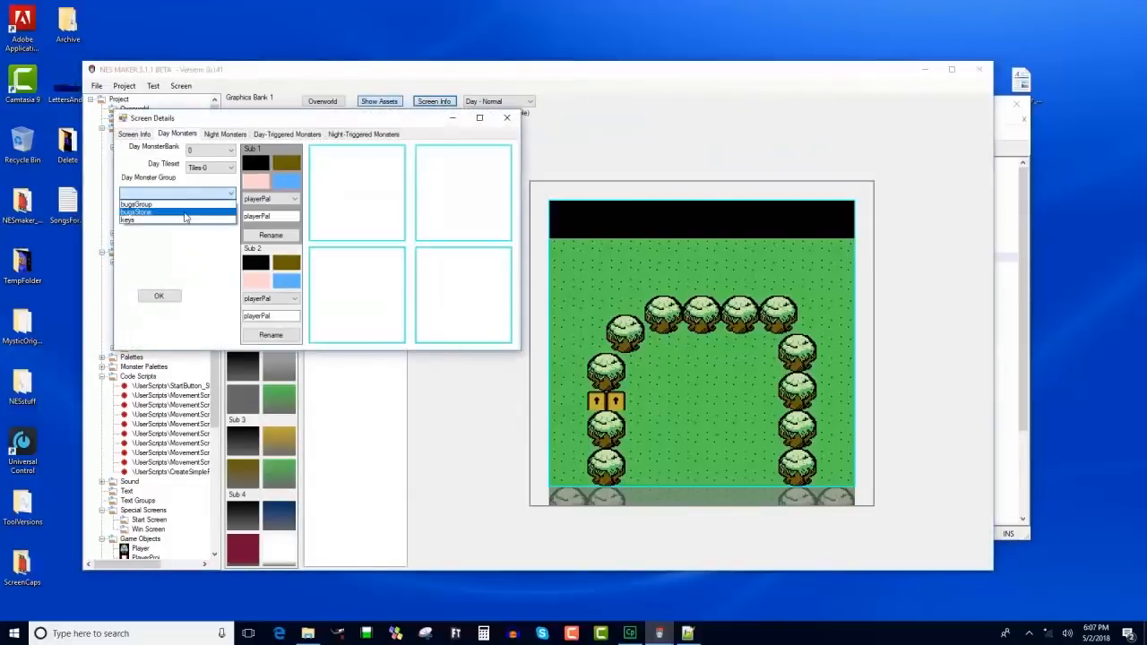
{"action": "left_click", "coordinate": [185, 220]}
Set the Sub 2 monster palette to key and place Monster 1 inside the tree enclosure.
{"action": "left_click", "coordinate": [288, 300]}
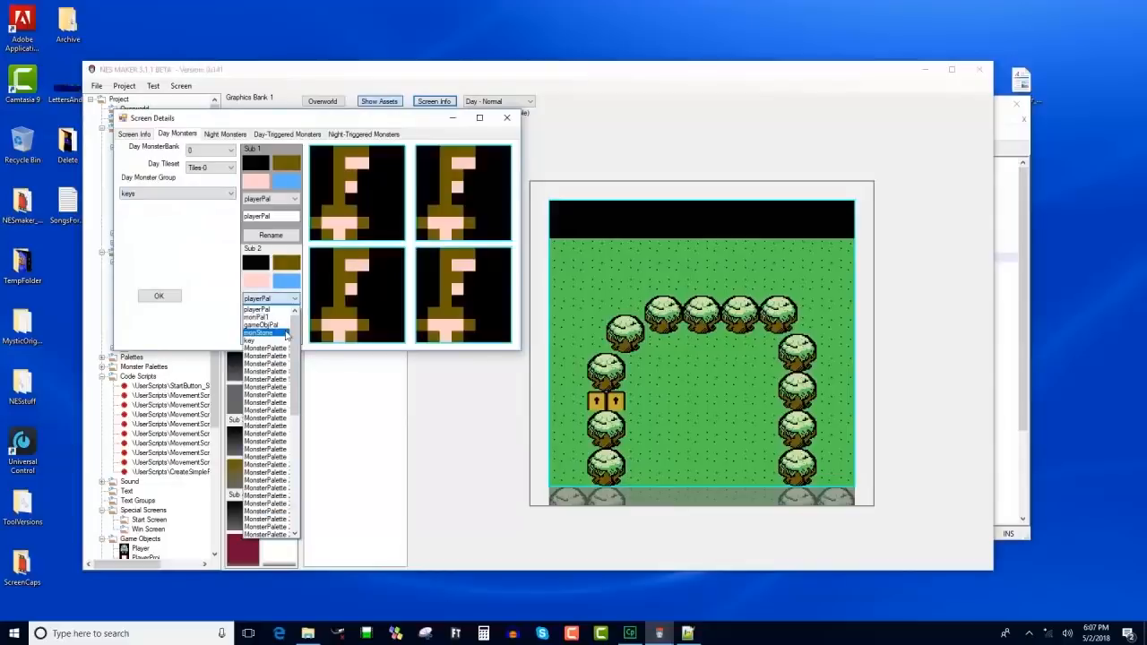
{"action": "left_click", "coordinate": [269, 340]}
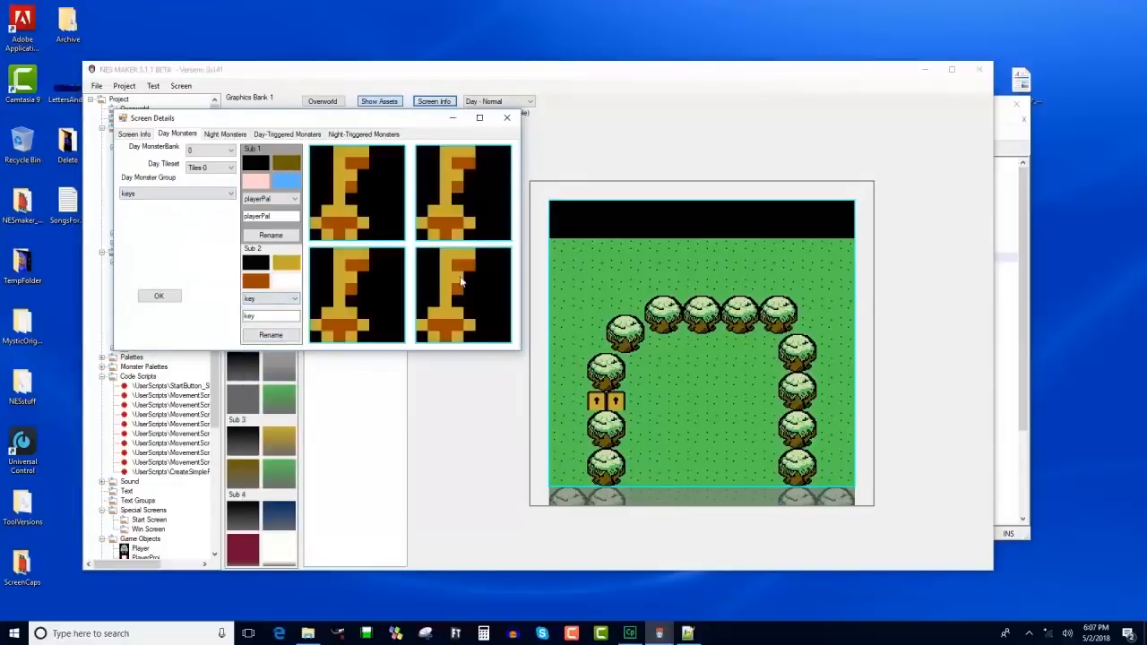
{"action": "left_click", "coordinate": [159, 295]}
{"action": "right_click", "coordinate": [726, 366]}
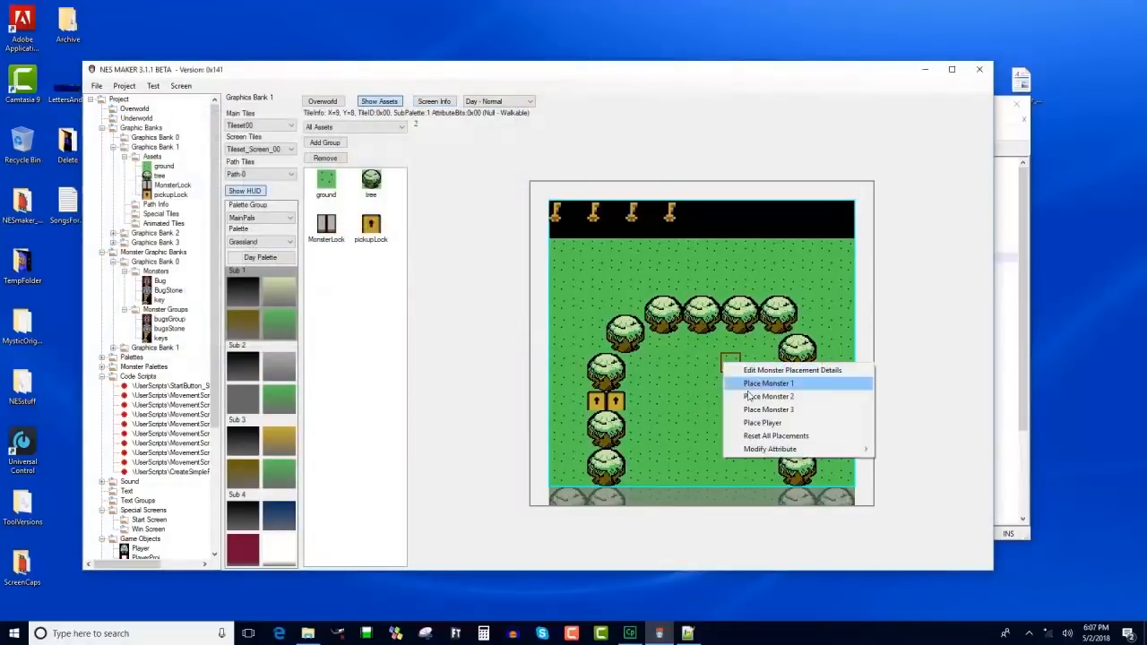
{"action": "left_click", "coordinate": [748, 382]}
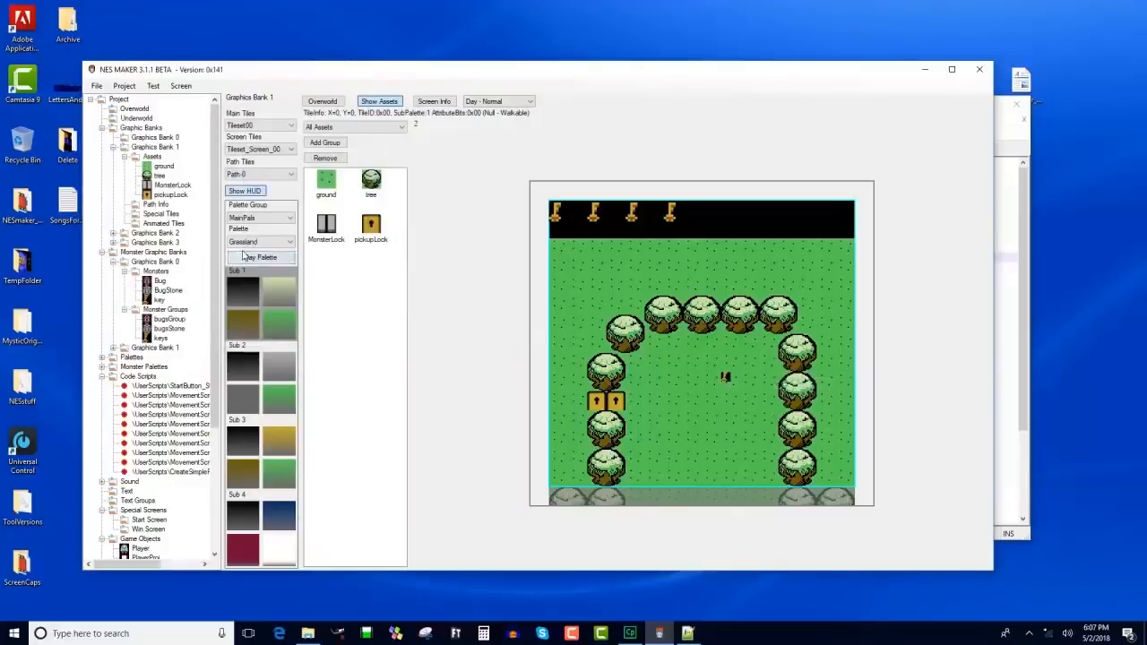
Build and run the game in the emulator, and defeat both bugs on the first screen to open the MonsterLock gate.
{"action": "left_click", "coordinate": [153, 85]}
{"action": "left_click", "coordinate": [157, 114]}
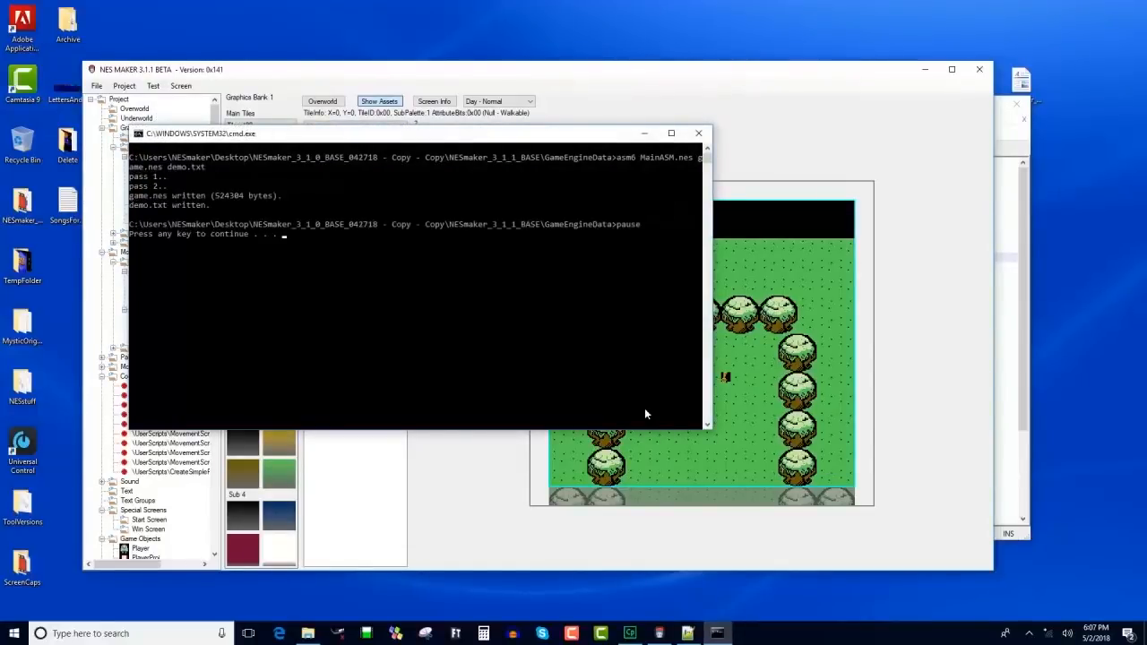
{"action": "key", "text": "Up"}
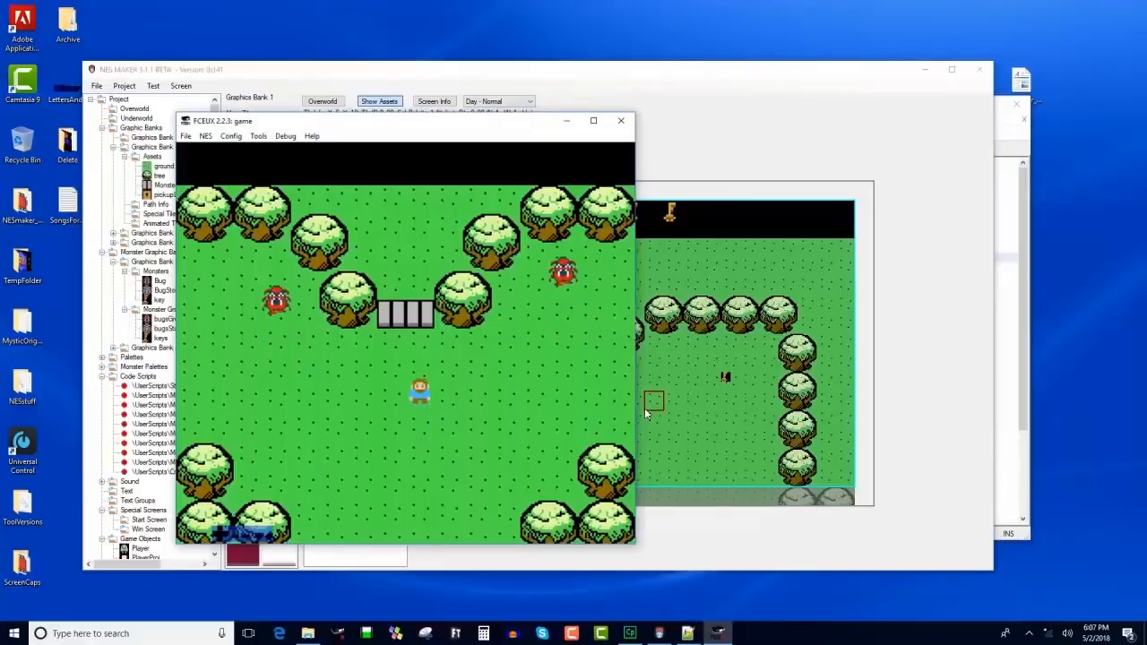
{"action": "key", "text": "Right"}
{"action": "key", "text": "Up"}
{"action": "key", "text": "Down"}
{"action": "key", "text": "Left"}
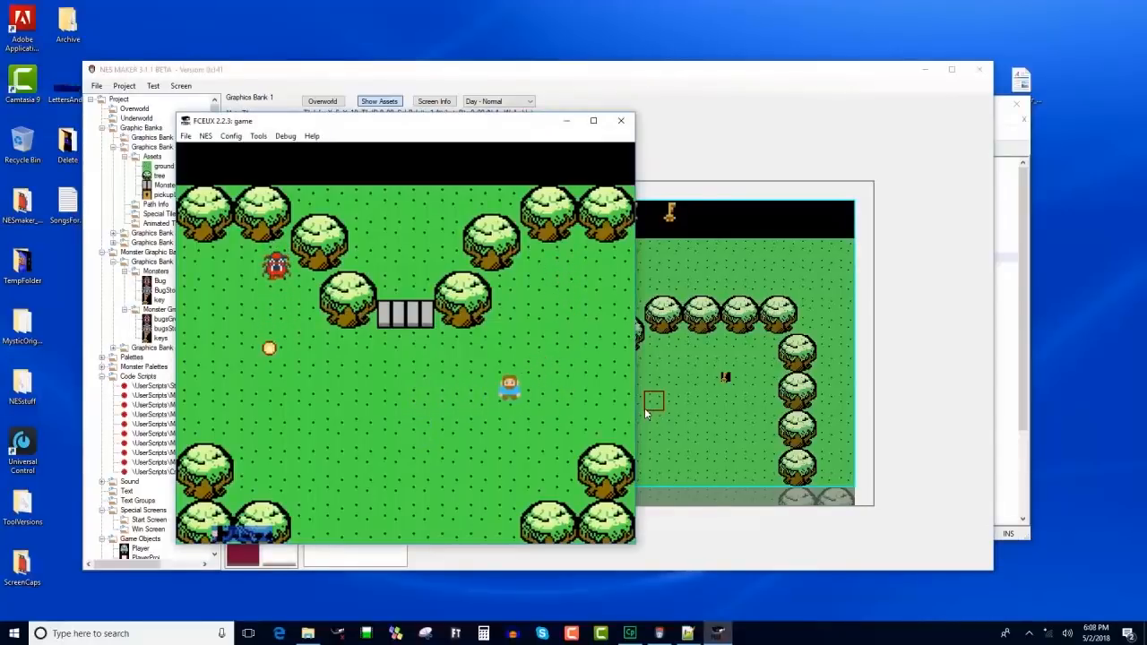
{"action": "key", "text": "Left"}
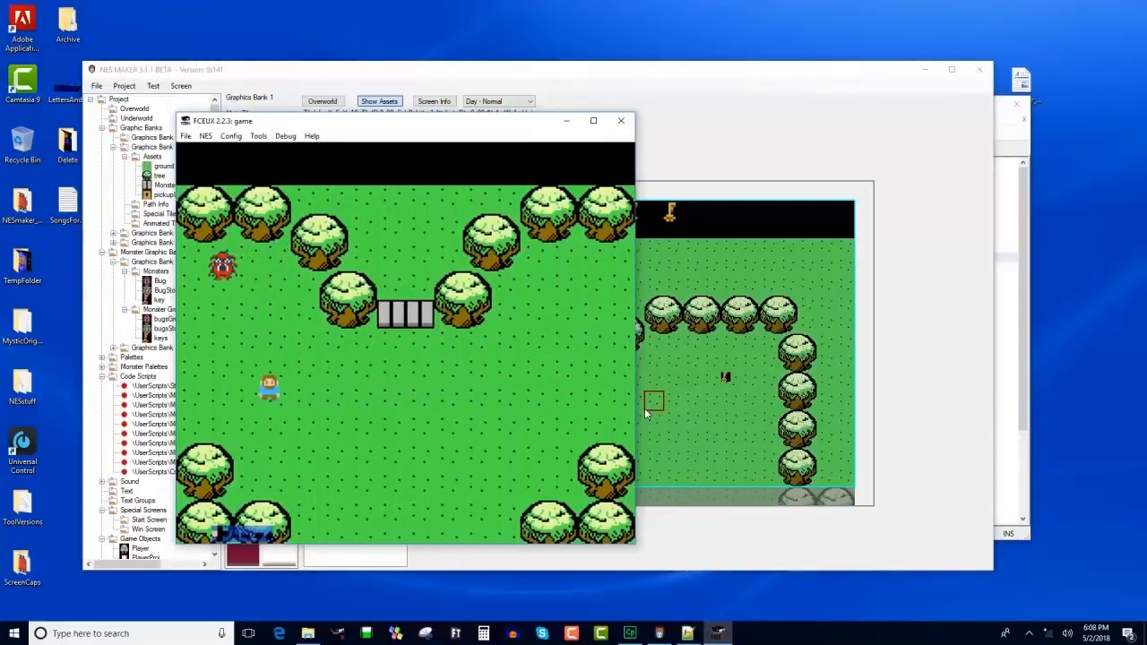
{"action": "key", "text": "Up"}
{"action": "key", "text": "d"}
{"action": "key", "text": "Right"}
{"action": "key", "text": "Right"}
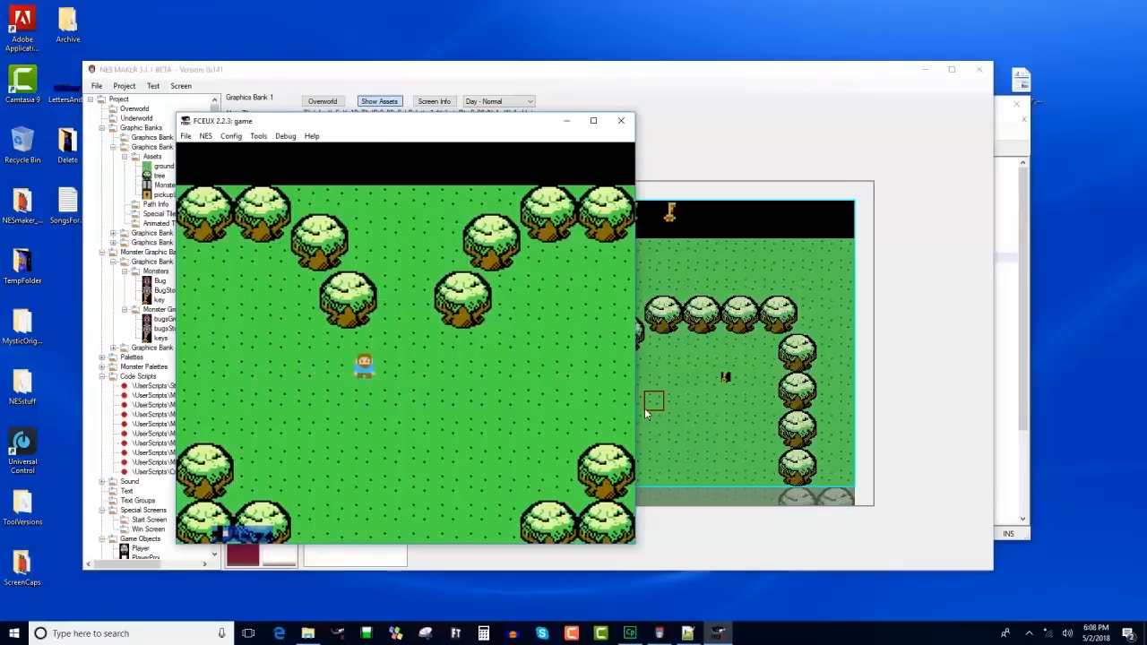
Walk the player up through the gate to the next screen, approach the pickup locks, and collect the key.
{"action": "key", "text": "Up"}
{"action": "key", "text": "Up"}
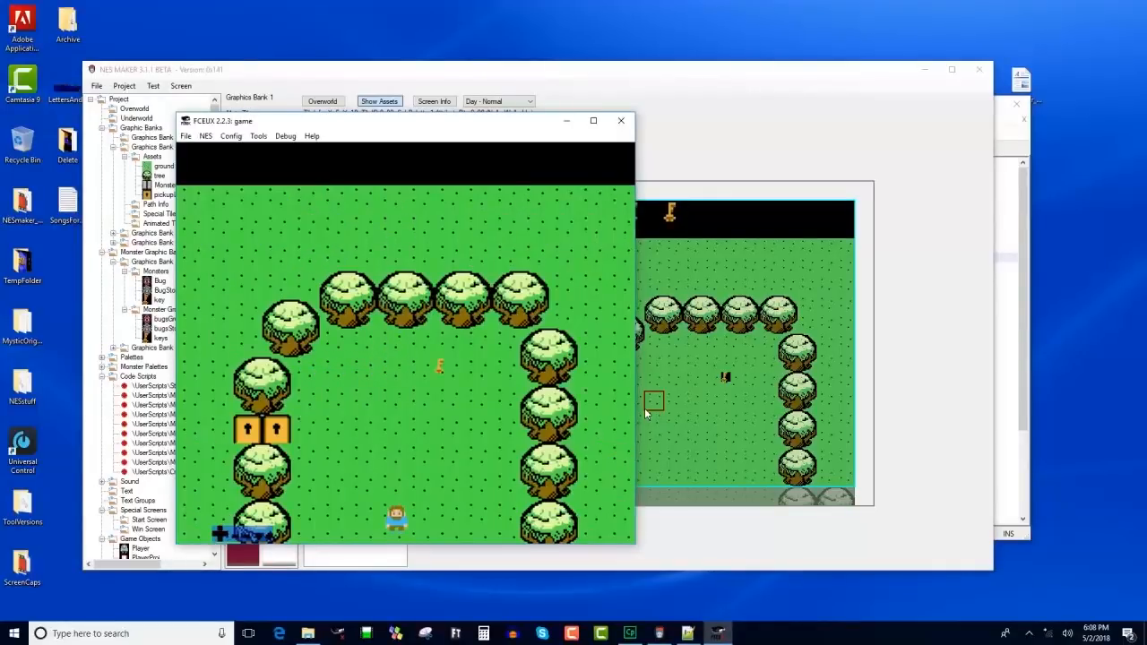
{"action": "key", "text": "Left"}
{"action": "key", "text": "Left"}
{"action": "key", "text": "Down"}
{"action": "key", "text": "Right"}
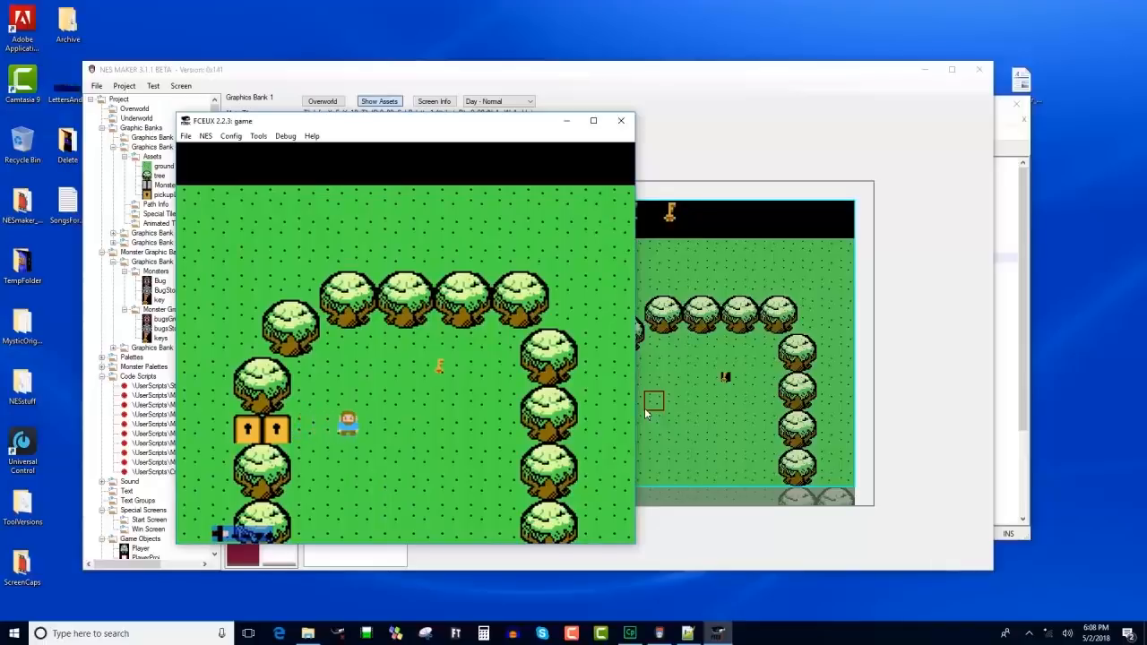
{"action": "key", "text": "Up"}
{"action": "key", "text": "Right"}
{"action": "key", "text": "Up"}
{"action": "key", "text": "Left"}
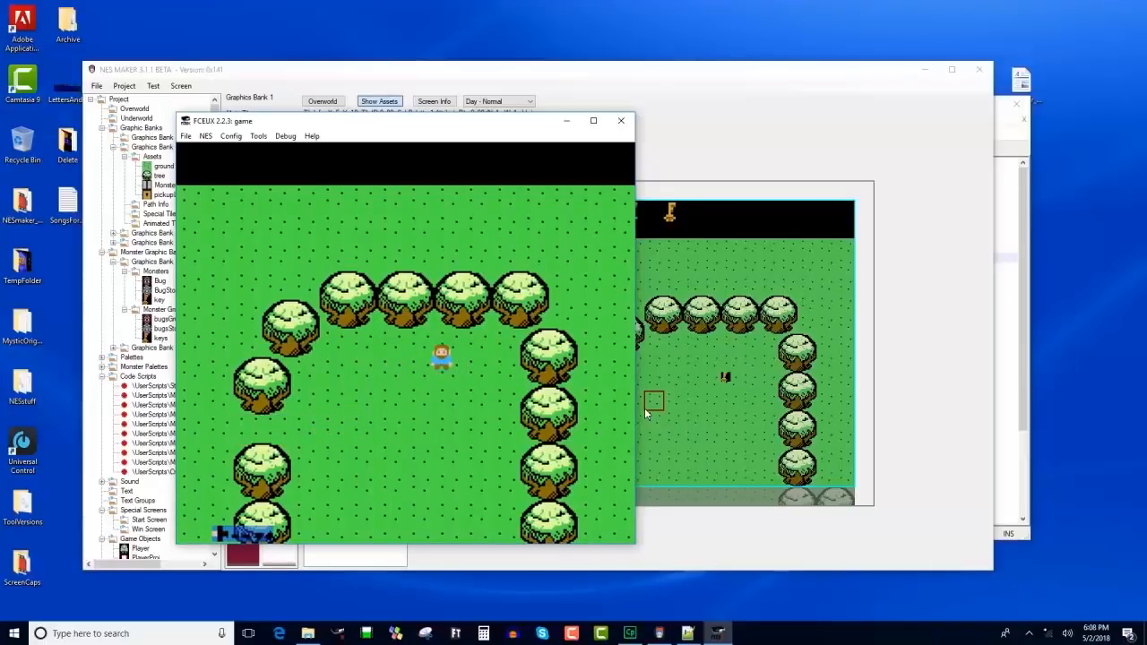
Test walking through the former pickup lock passage between the trees and close the emulator.
{"action": "key", "text": "Down"}
{"action": "key", "text": "Left"}
{"action": "key", "text": "Left"}
{"action": "key", "text": "Right"}
{"action": "key", "text": "Right"}
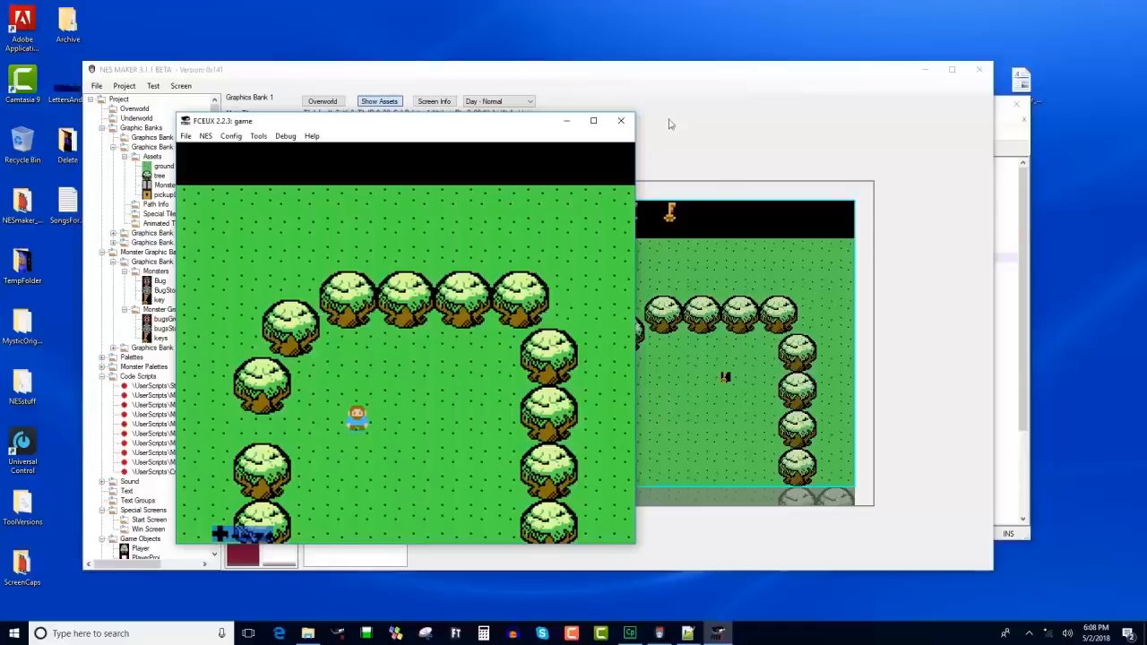
{"action": "left_click", "coordinate": [620, 120]}
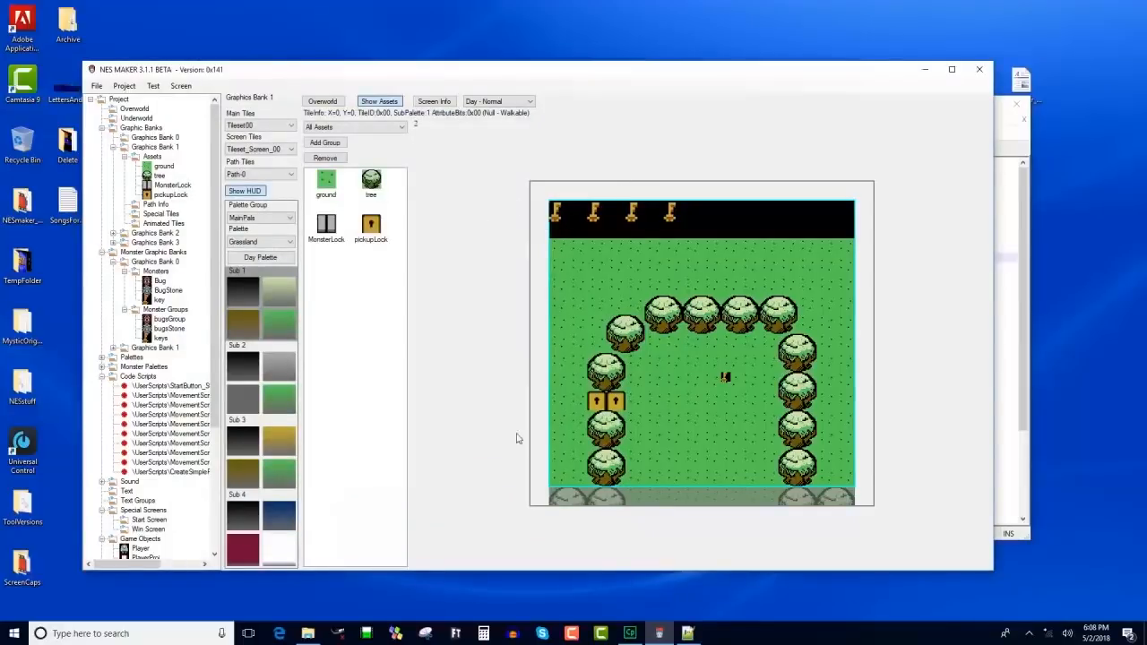
Compare the pickup lock screen's Day - Normal and Day - Triggered states, including its screen details.
{"action": "left_click", "coordinate": [434, 102]}
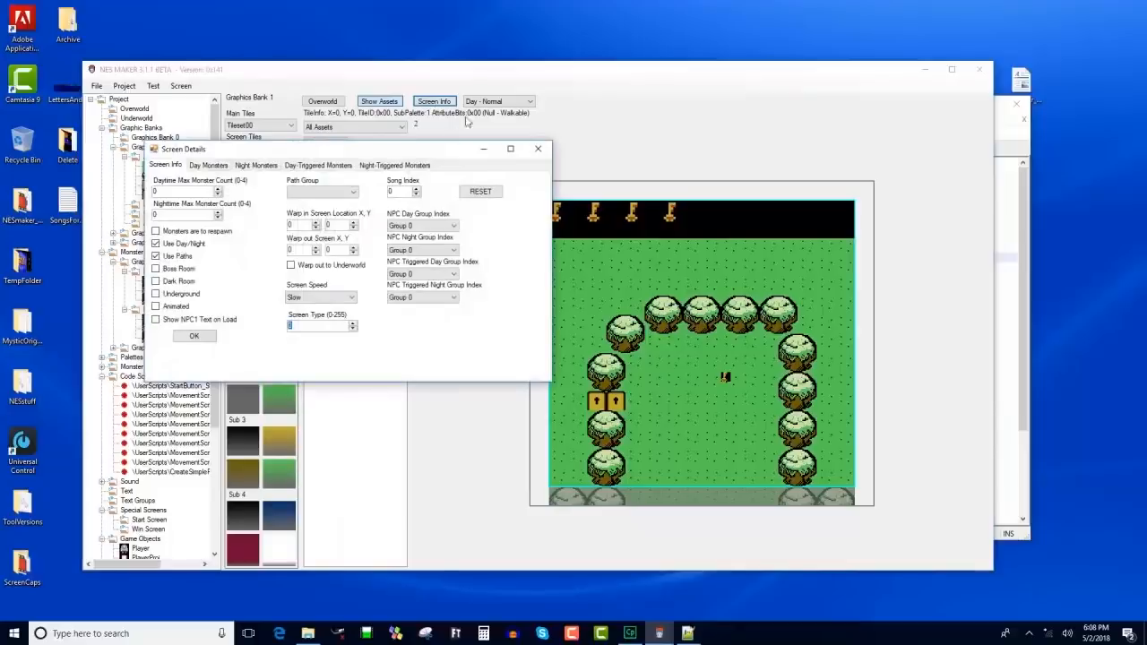
{"action": "left_click", "coordinate": [538, 149]}
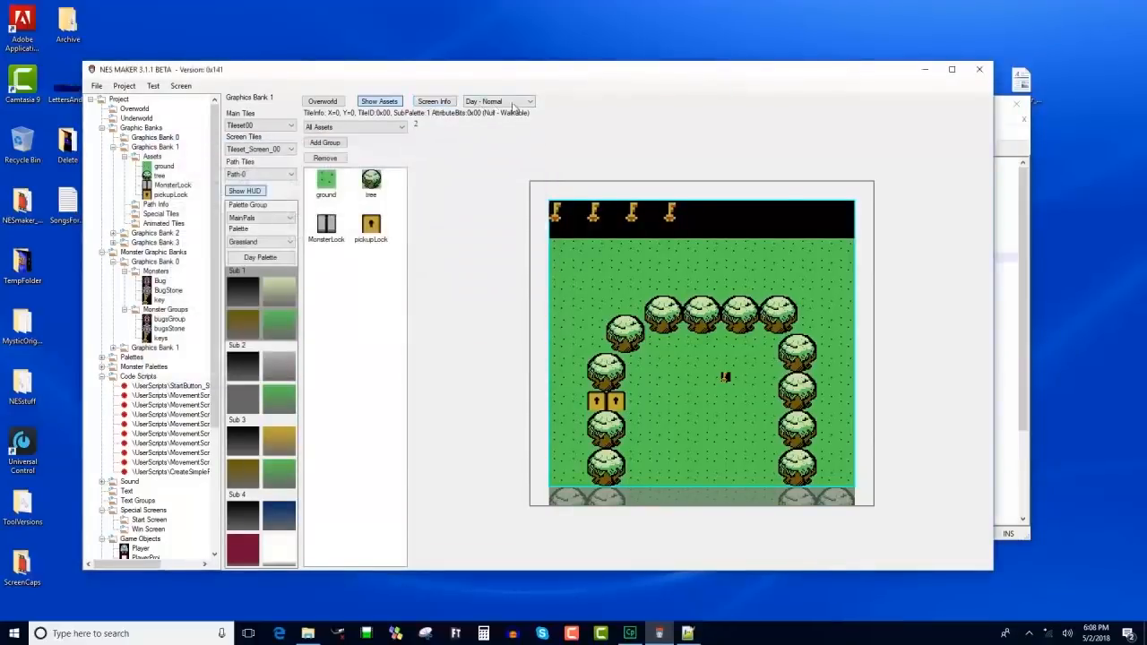
{"action": "left_click", "coordinate": [499, 102]}
{"action": "left_click", "coordinate": [488, 122]}
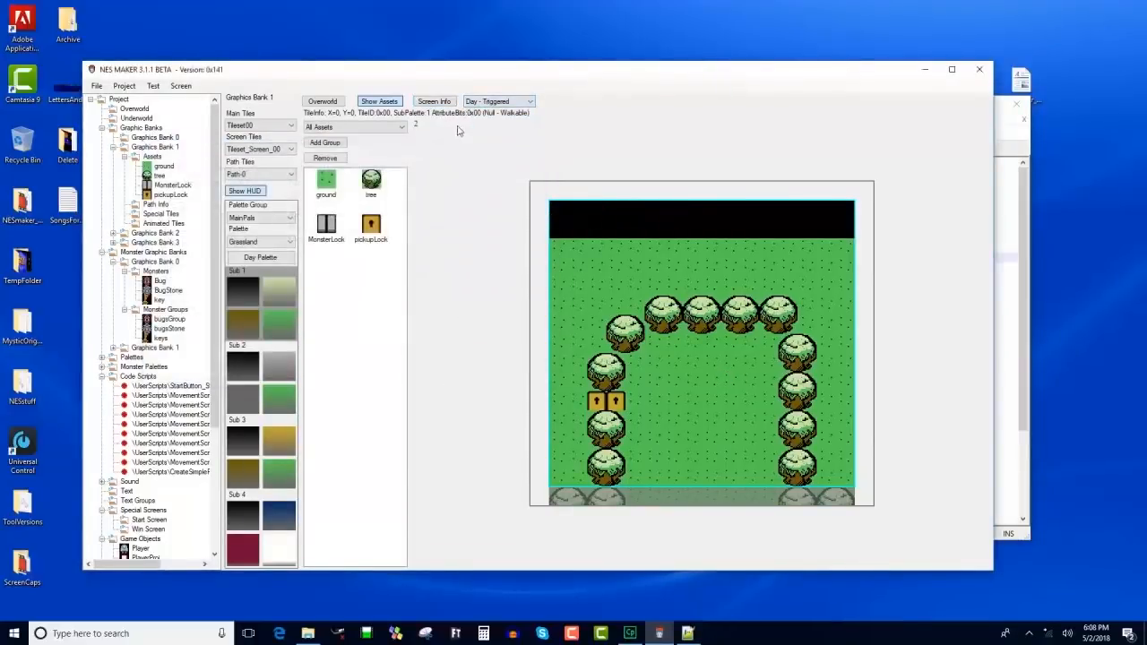
{"action": "left_click", "coordinate": [472, 103]}
{"action": "left_click", "coordinate": [472, 103]}
{"action": "left_click", "coordinate": [487, 103]}
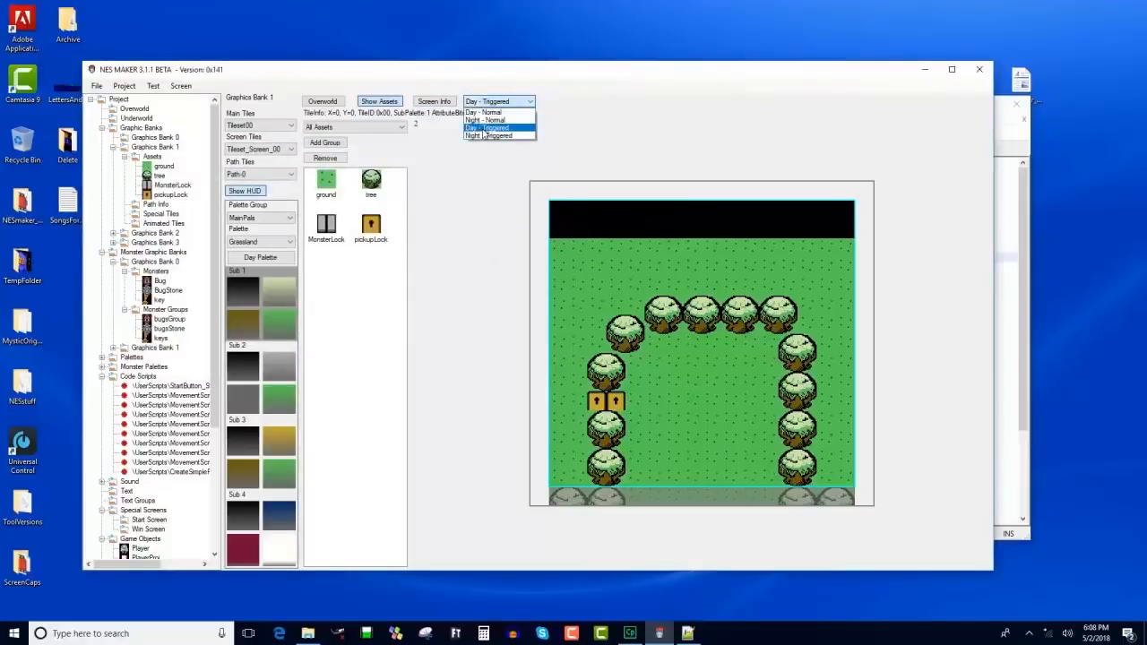
{"action": "left_click", "coordinate": [484, 132]}
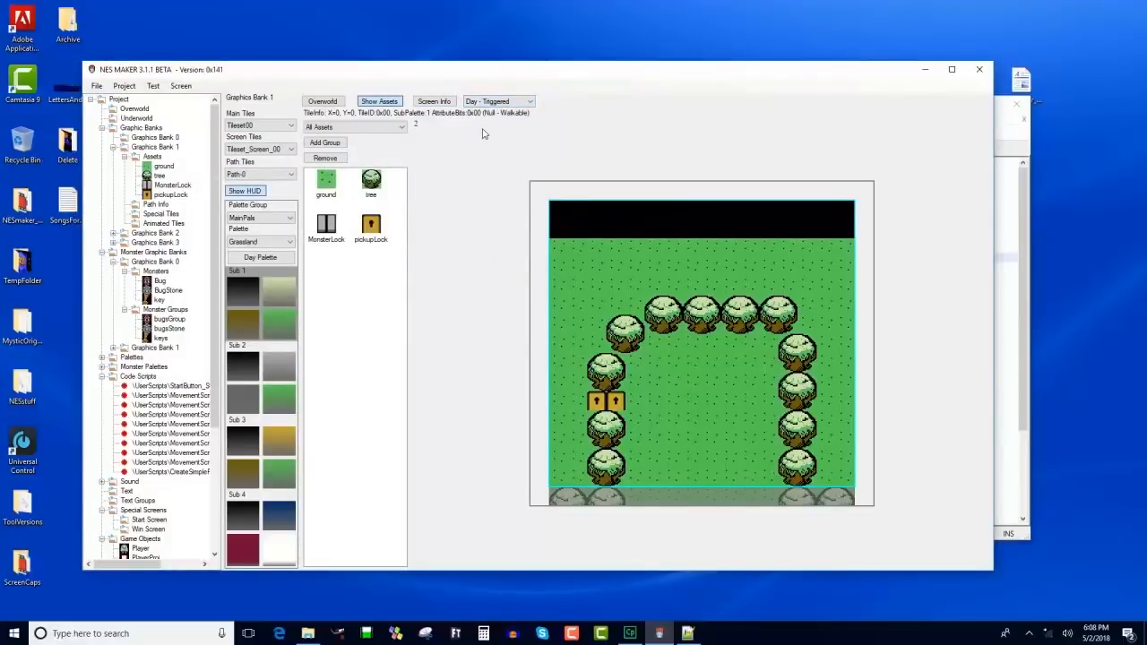
{"action": "left_click", "coordinate": [498, 102]}
{"action": "left_click", "coordinate": [486, 113]}
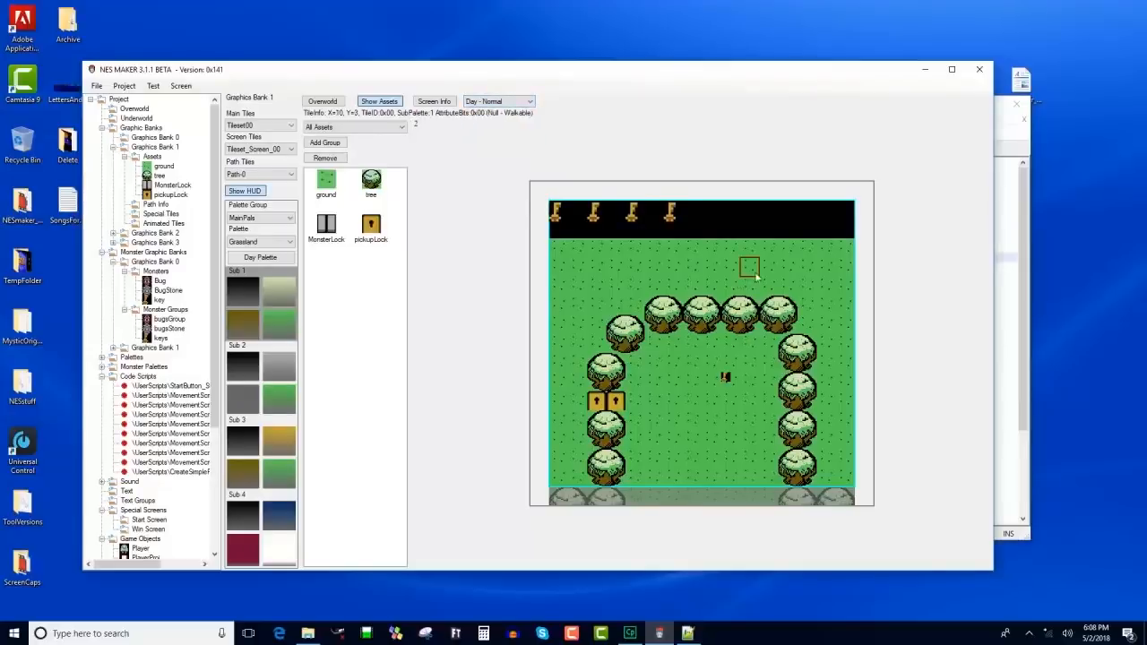
{"action": "left_click", "coordinate": [511, 102]}
{"action": "left_click", "coordinate": [484, 122]}
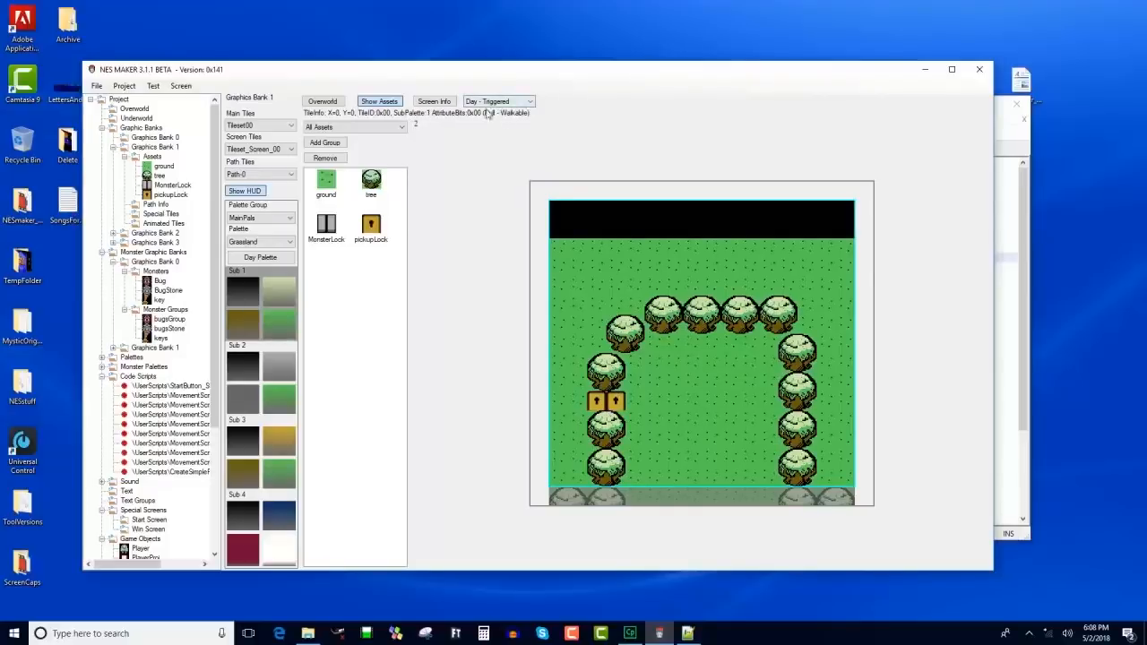
Check the Screen Type setting in the screen details and return the screen view to Day - Normal.
{"action": "left_click", "coordinate": [434, 102]}
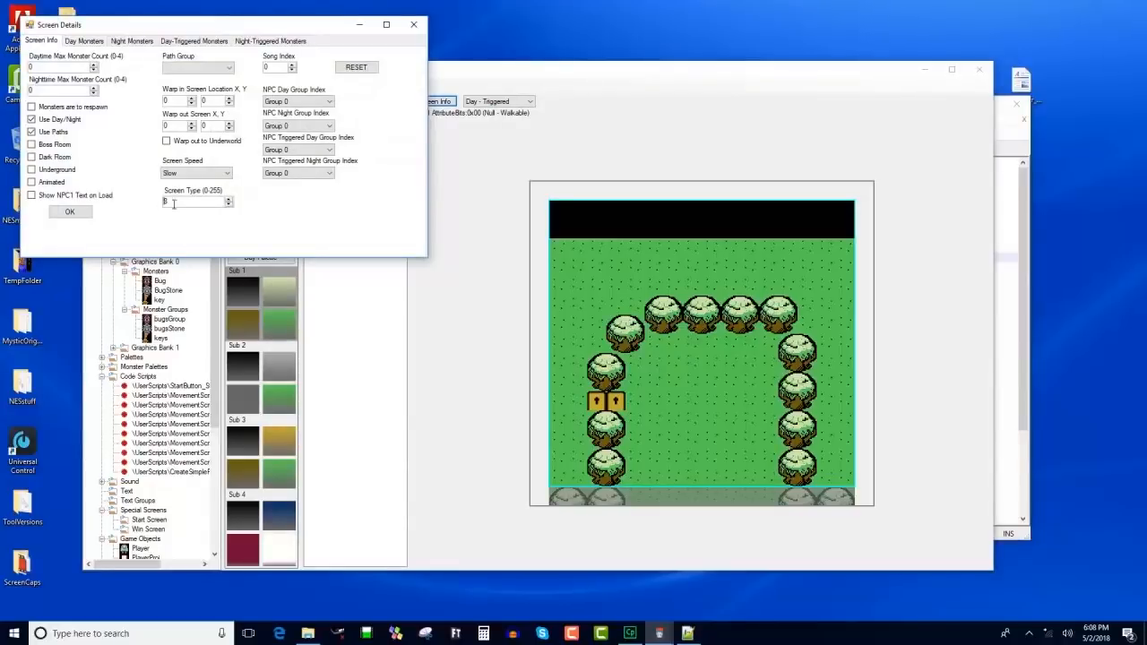
{"action": "left_click", "coordinate": [74, 215]}
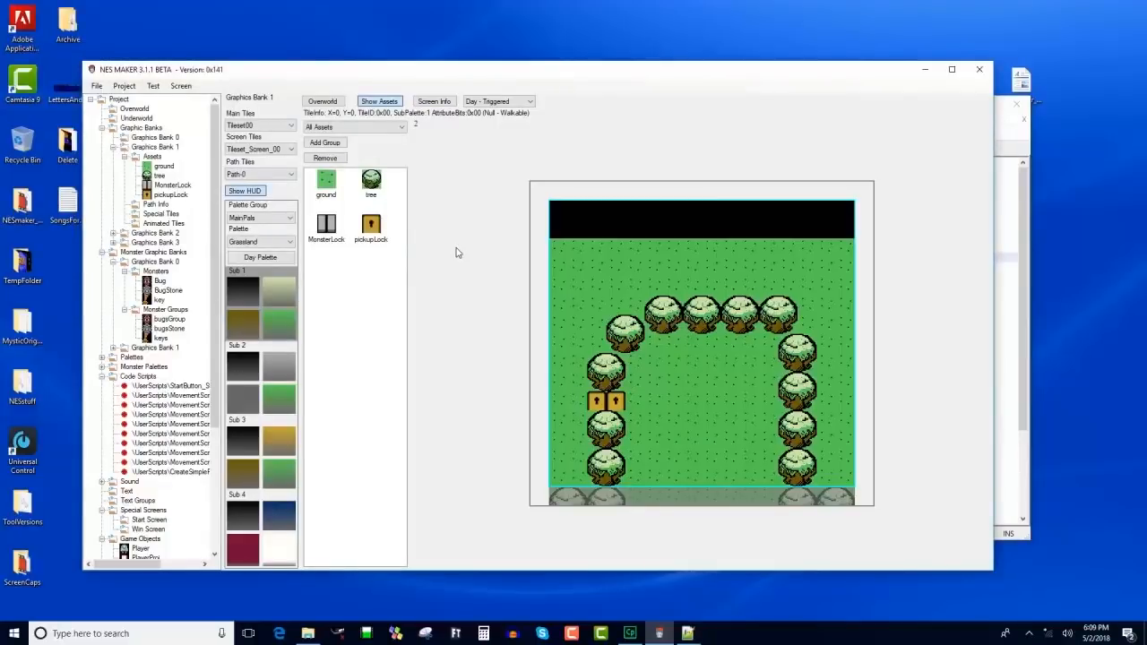
{"action": "left_click", "coordinate": [487, 101]}
{"action": "left_click", "coordinate": [487, 109]}
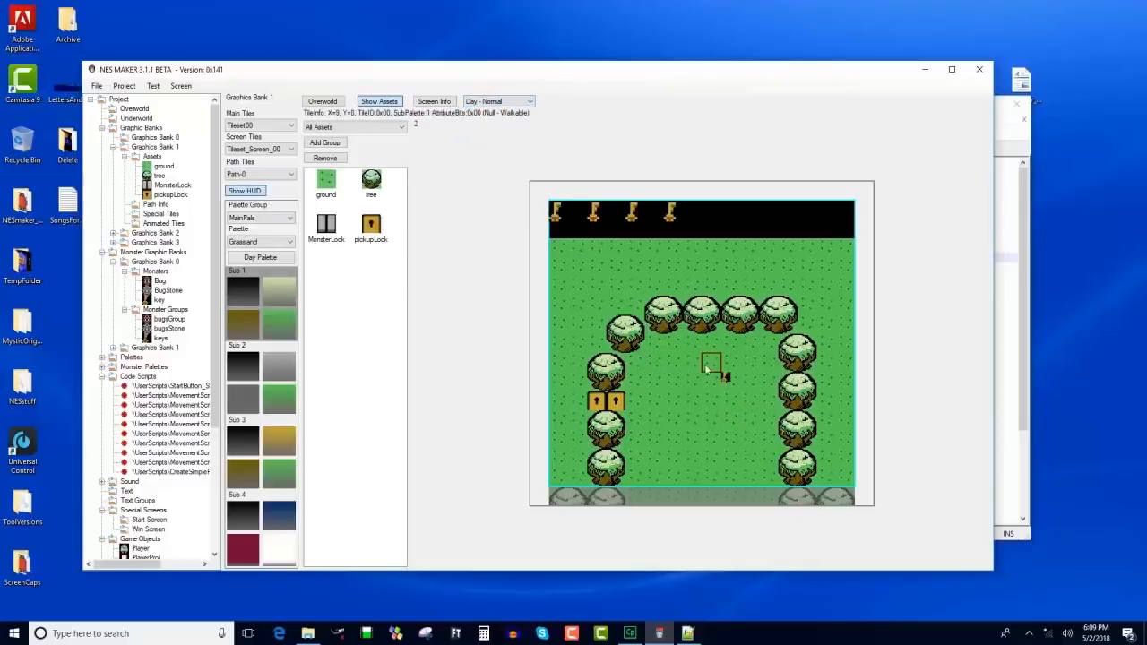
Build and run the game again and try to fight the two bugs on the starting screen.
{"action": "left_click", "coordinate": [155, 86]}
{"action": "left_click", "coordinate": [160, 111]}
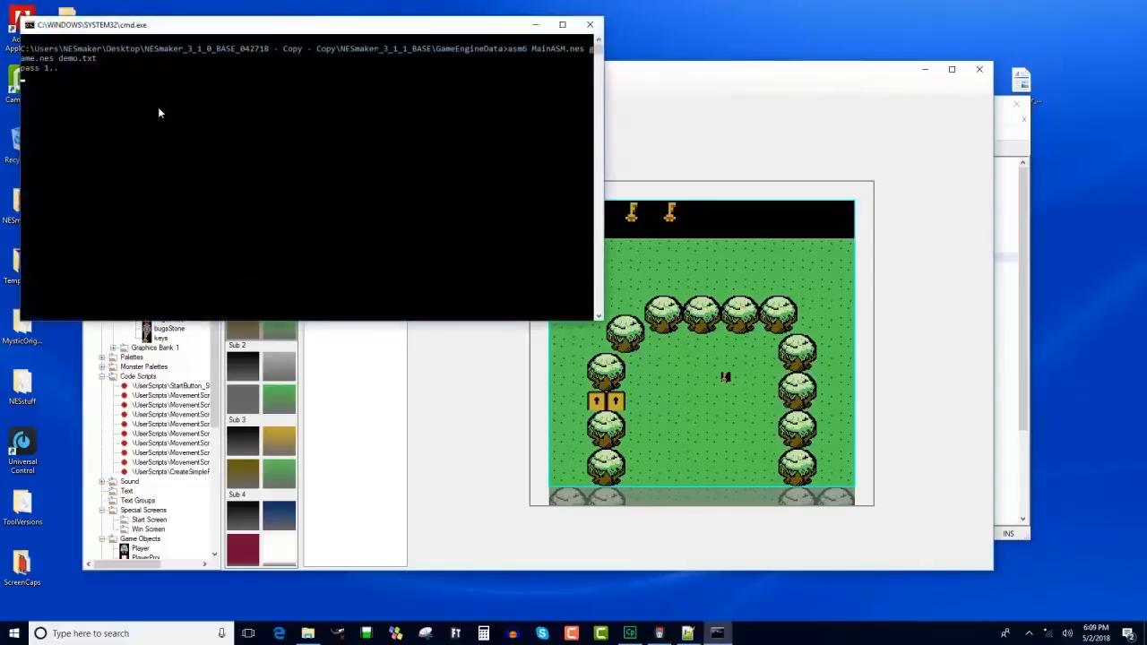
{"action": "key", "text": "space"}
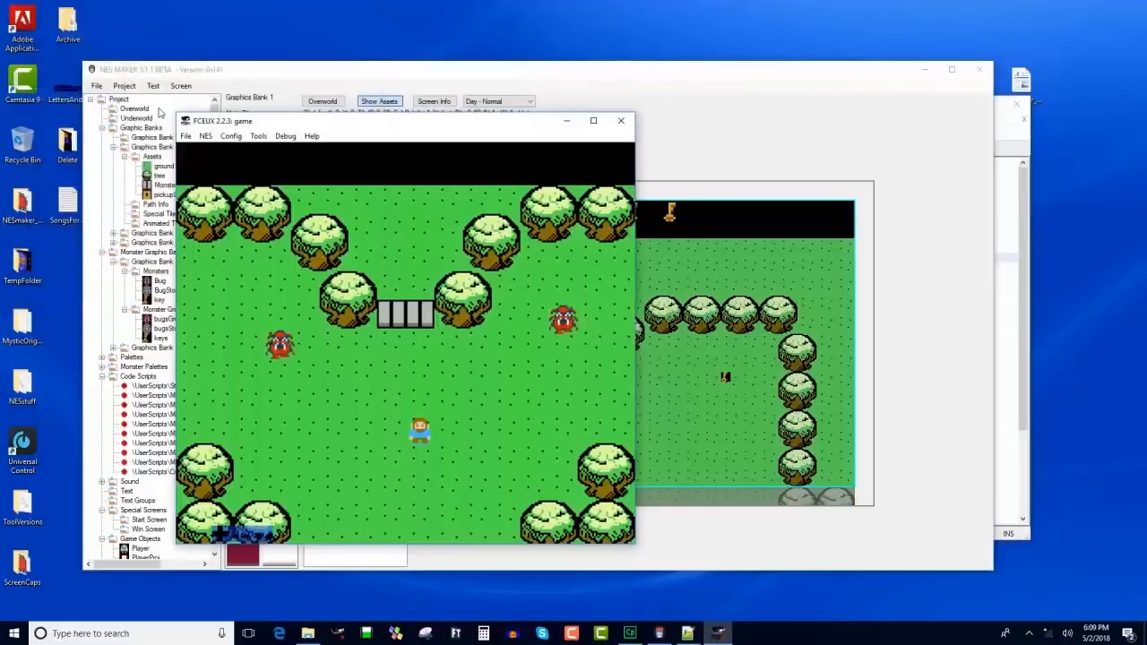
{"action": "key", "text": "Up"}
{"action": "key", "text": "Right"}
{"action": "key", "text": "Down"}
{"action": "key", "text": "Right"}
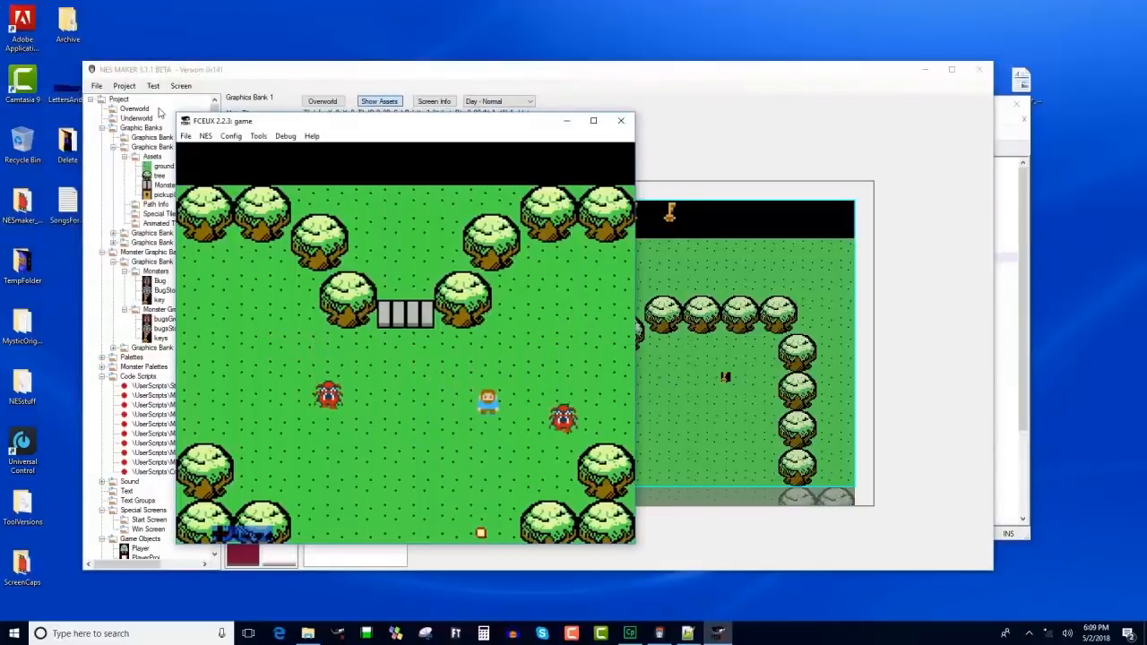
{"action": "key", "text": "Up"}
{"action": "key", "text": "Right"}
{"action": "key", "text": "Left"}
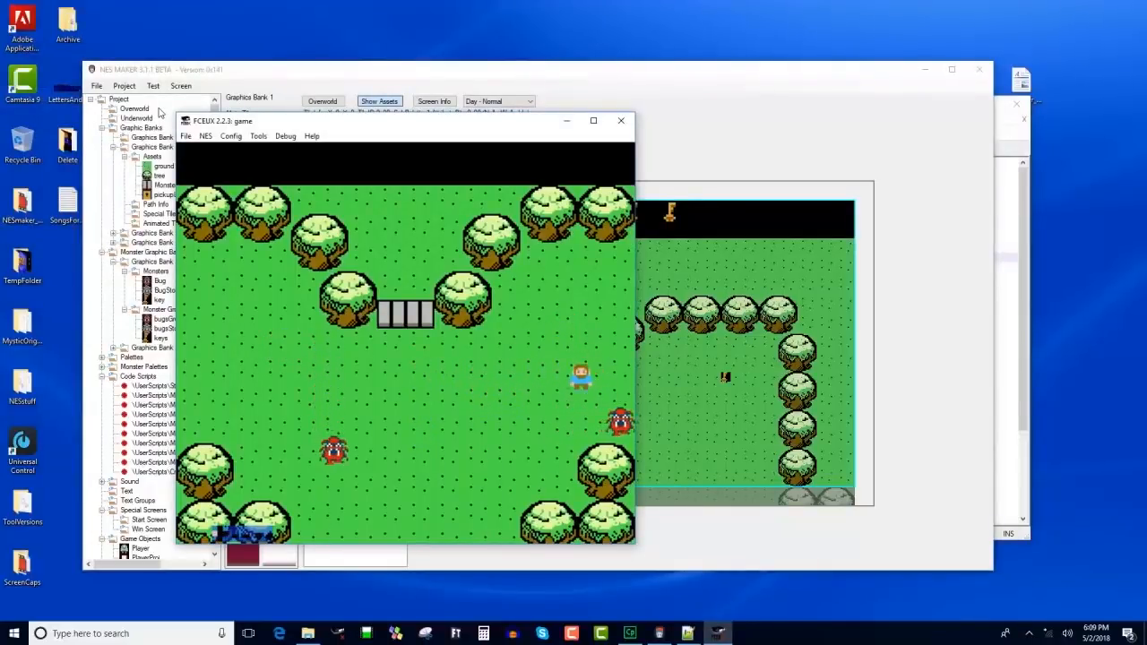
{"action": "key", "text": "Down"}
{"action": "key", "text": "Right"}
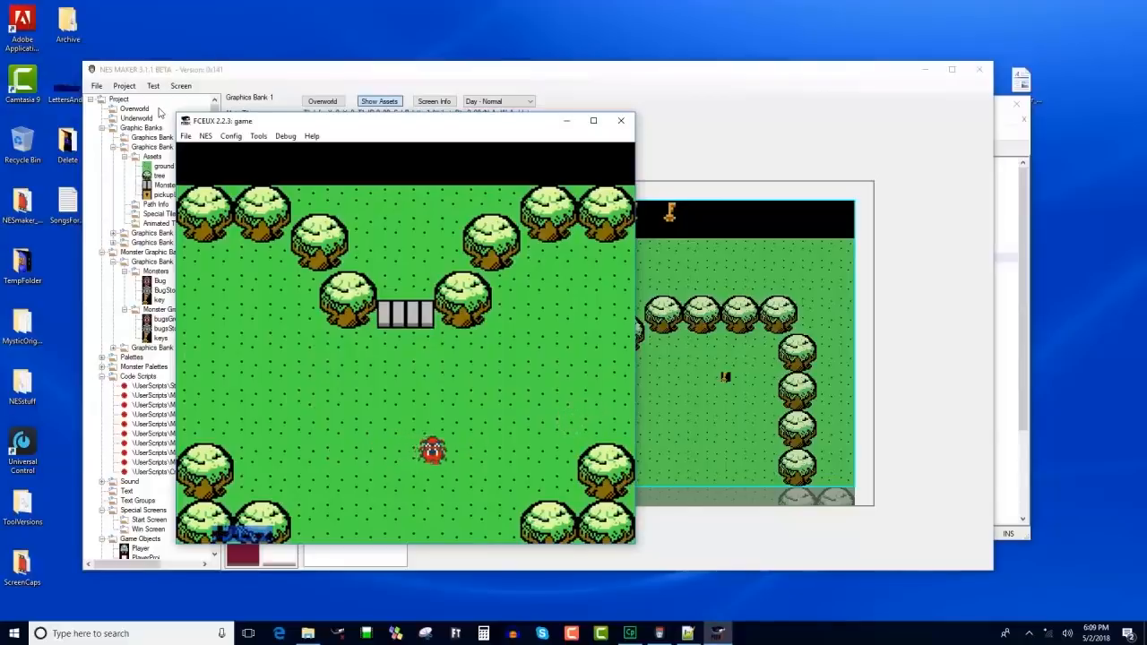
Defeat both bugs after the player restarts and walk up to the MonsterLock gate opening.
{"action": "key", "text": "Right"}
{"action": "key", "text": "Right"}
{"action": "key", "text": "Down"}
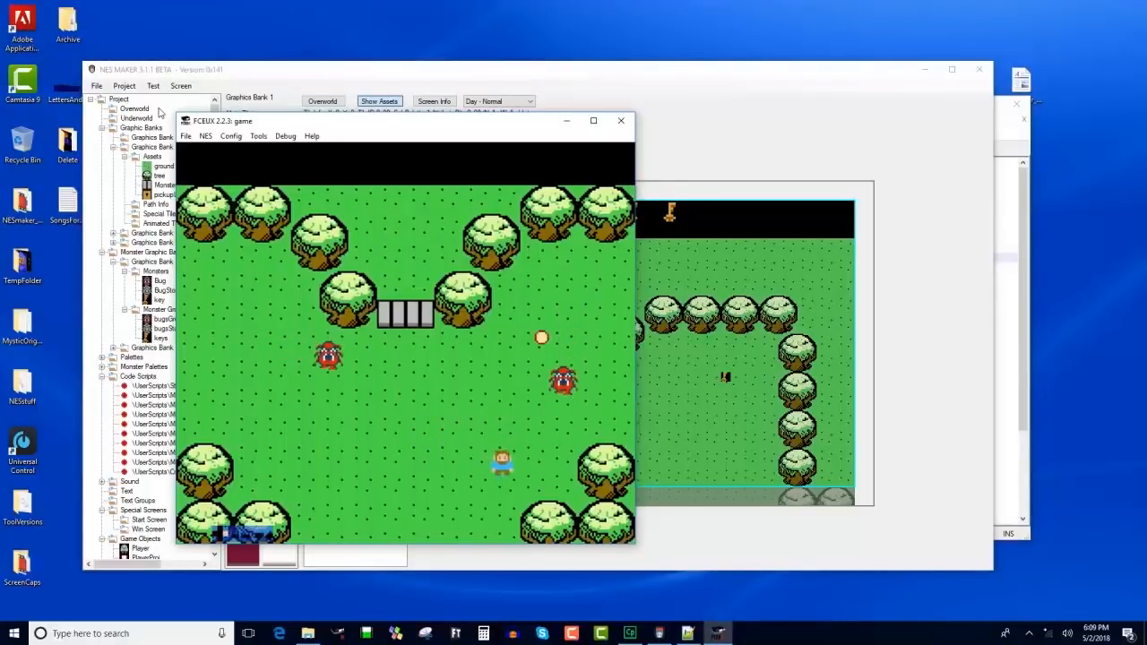
{"action": "key", "text": "Right"}
{"action": "key", "text": "Up"}
{"action": "key", "text": "Left"}
{"action": "key", "text": "d"}
{"action": "key", "text": "Down"}
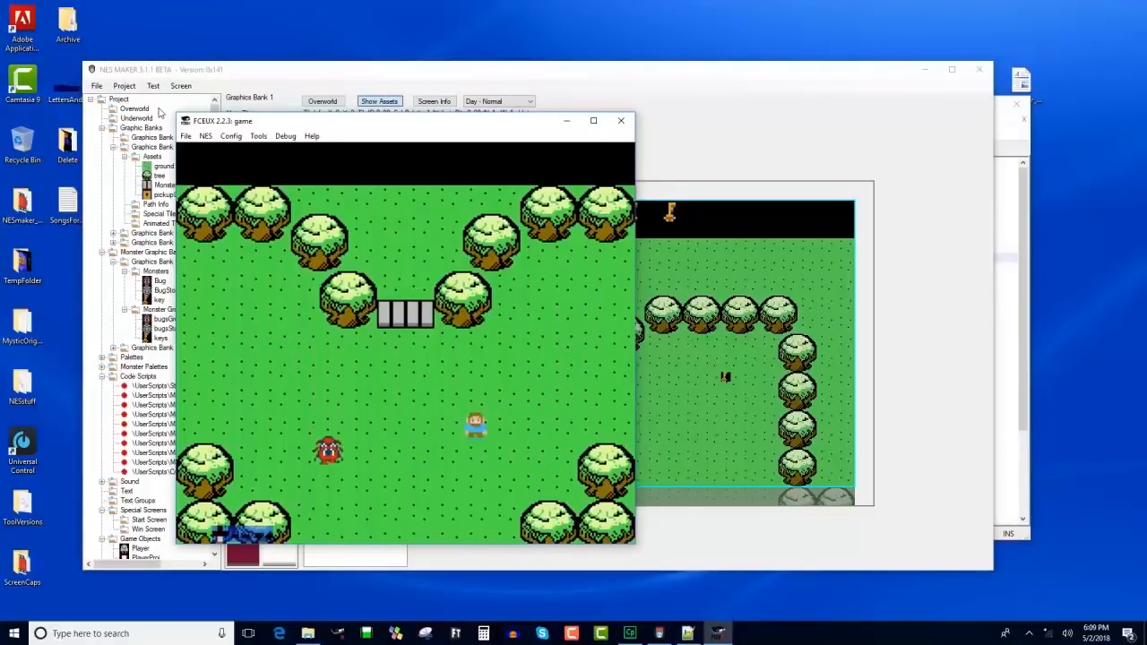
{"action": "key", "text": "Left"}
{"action": "key", "text": "d"}
{"action": "key", "text": "Left"}
{"action": "key", "text": "Up"}
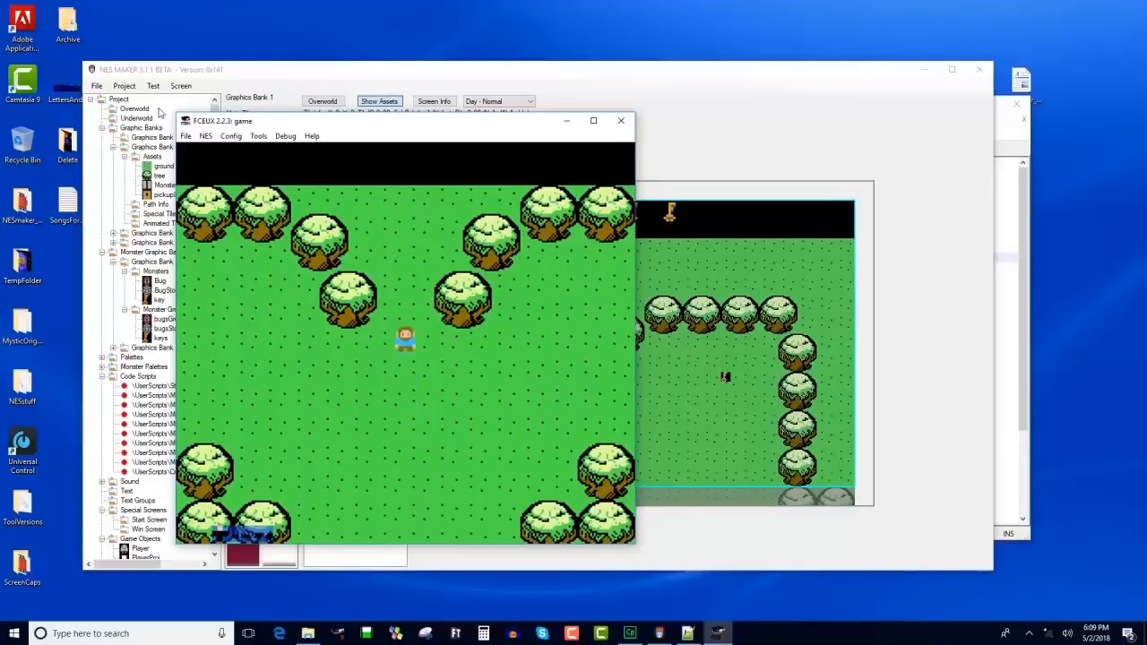
Walk through the gate opening, collect the key and leave the screen through the unlocked pickup lock.
{"action": "key", "text": "Up"}
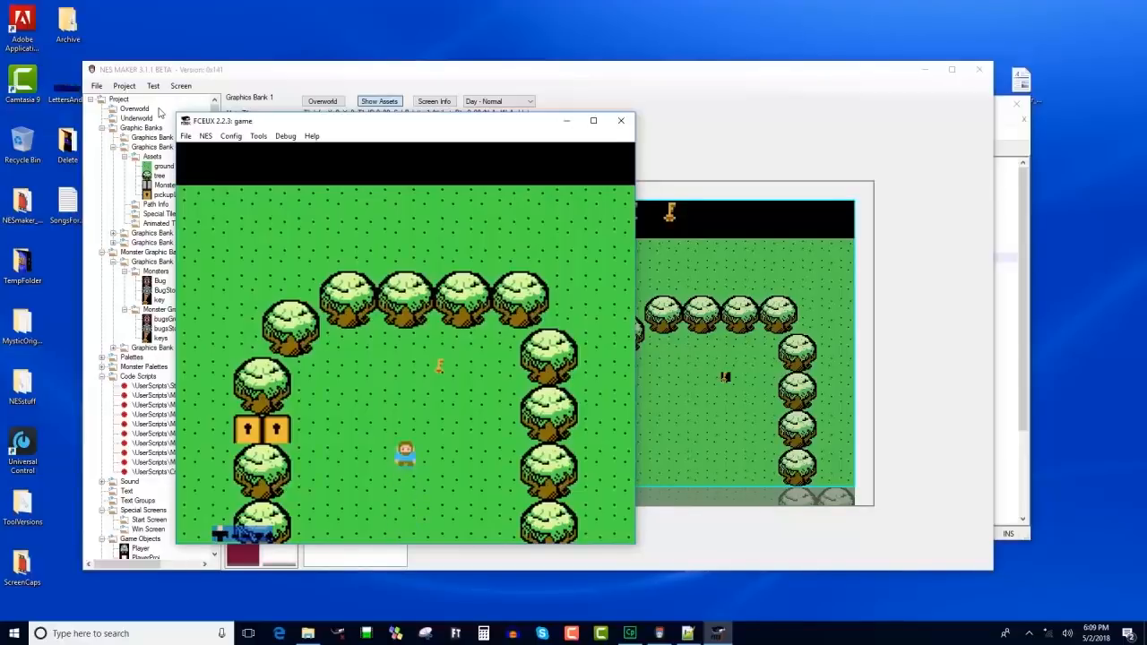
{"action": "key", "text": "Right"}
{"action": "key", "text": "Left"}
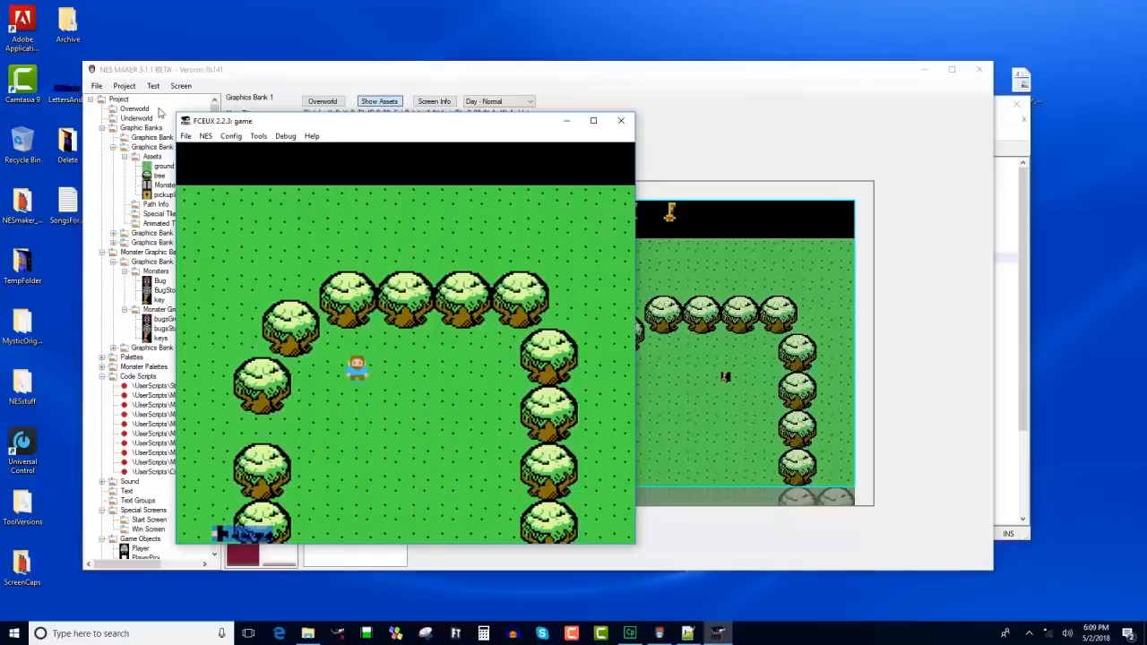
{"action": "key", "text": "Down"}
{"action": "key", "text": "Left"}
{"action": "key", "text": "Left"}
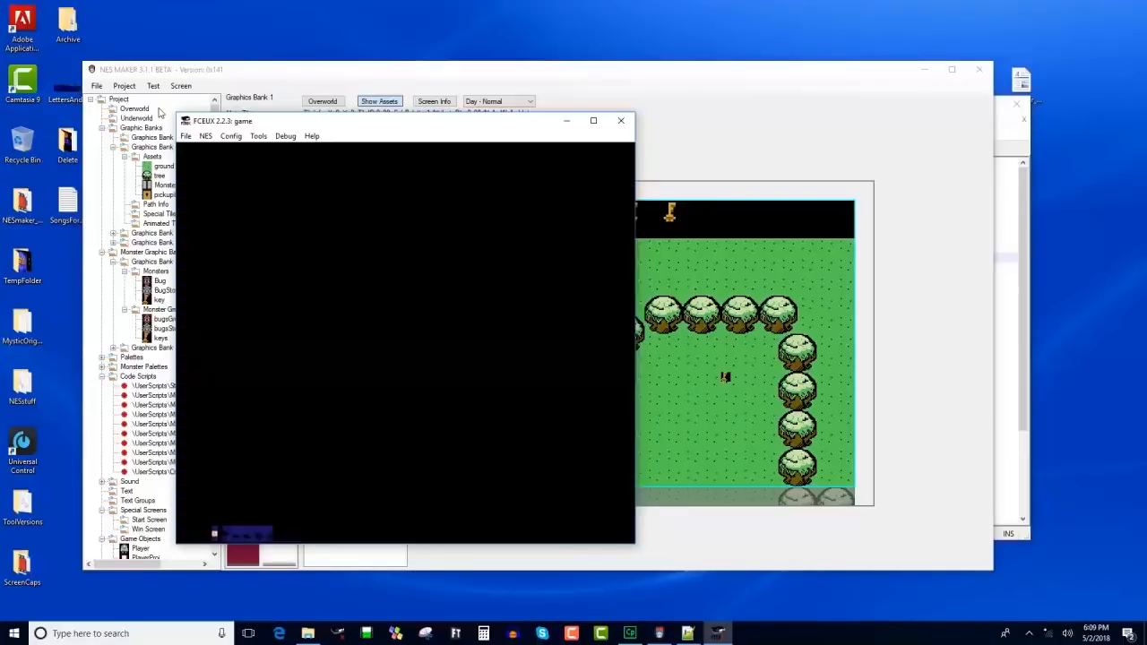
Re-enter the pickup lock screen and walk around it to check the key's spot and the lock opening.
{"action": "key", "text": "Right"}
{"action": "key", "text": "Down"}
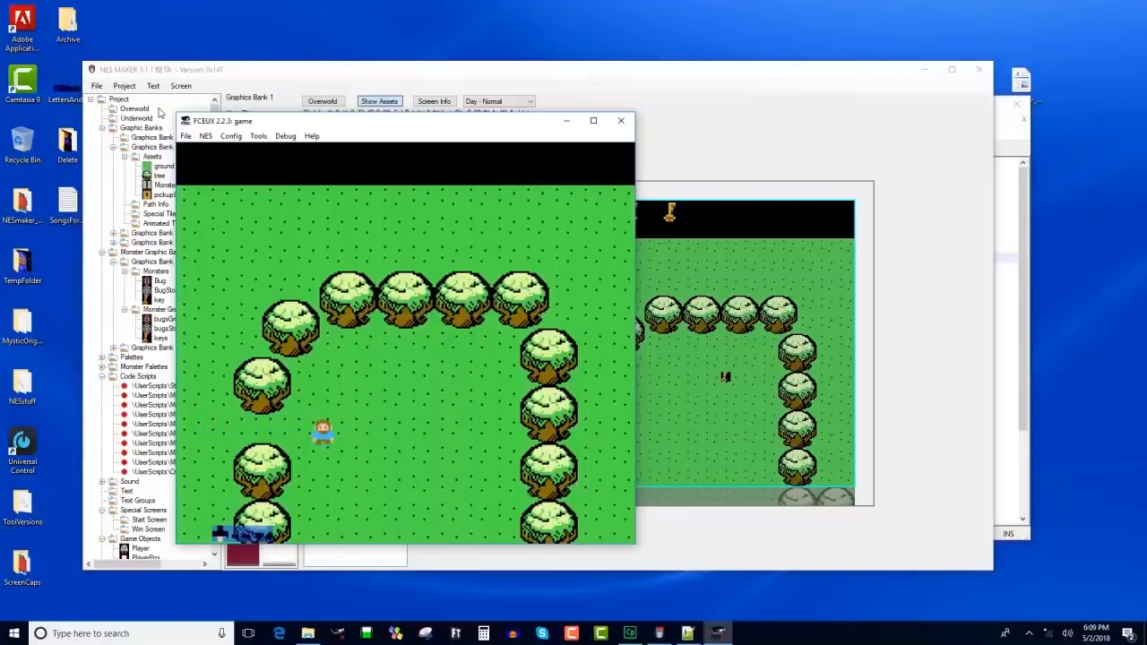
{"action": "key", "text": "Right"}
{"action": "key", "text": "Right"}
{"action": "key", "text": "Up"}
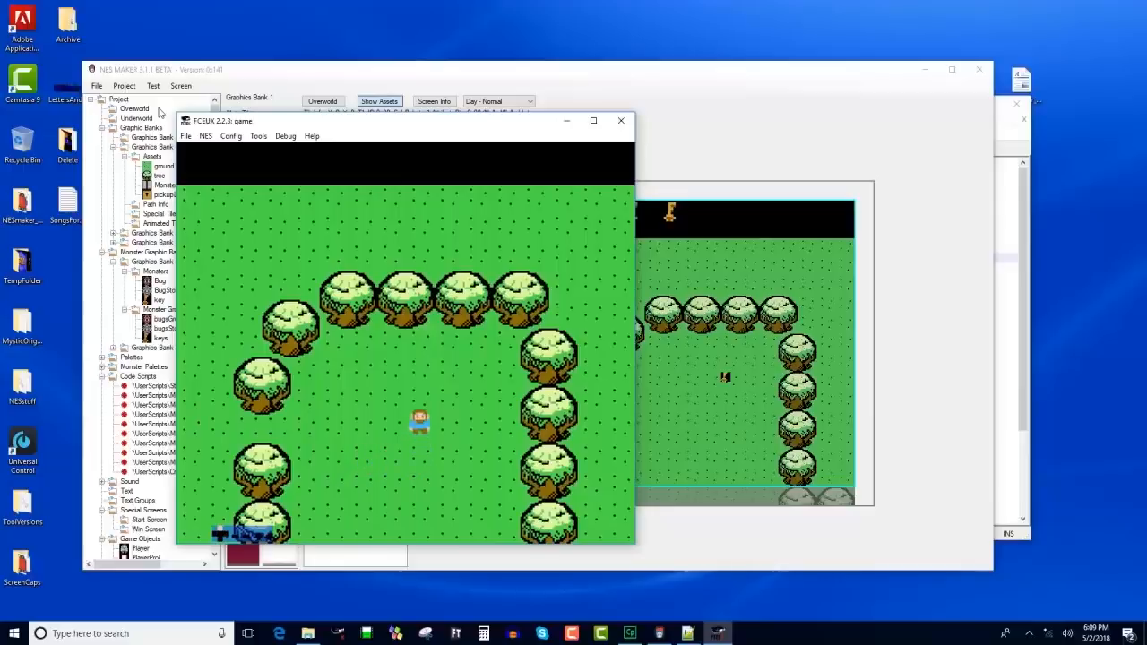
{"action": "key", "text": "Left"}
{"action": "key", "text": "Up"}
{"action": "key", "text": "Right"}
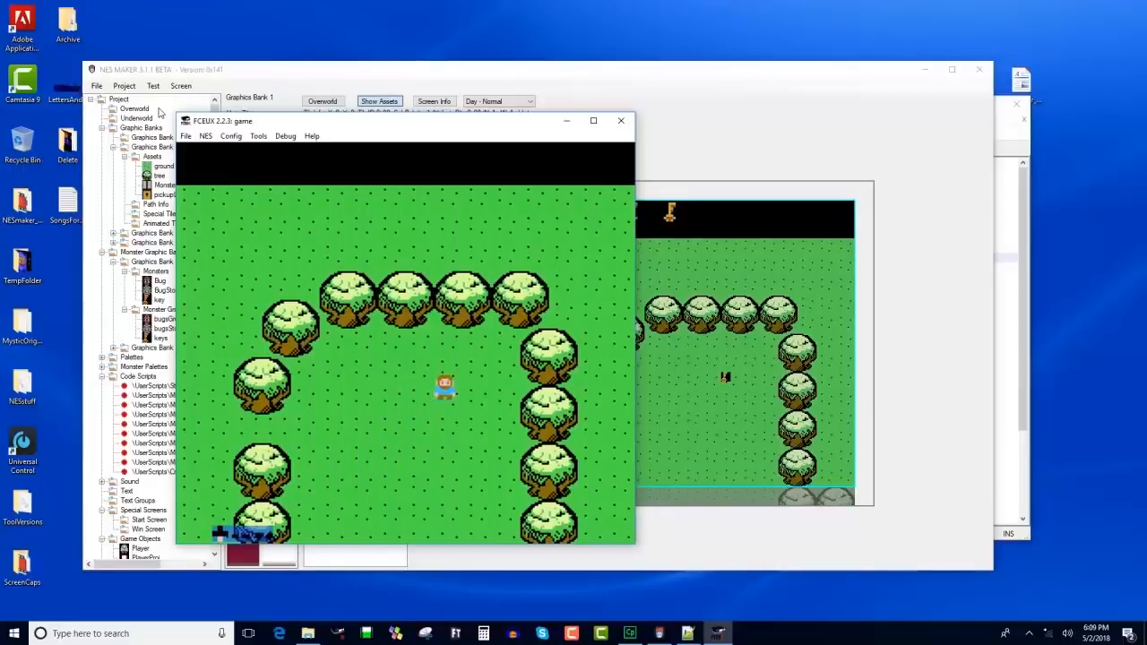
{"action": "key", "text": "Down"}
{"action": "key", "text": "Left"}
{"action": "key", "text": "Left"}
{"action": "key", "text": "Down"}
{"action": "key", "text": "Right"}
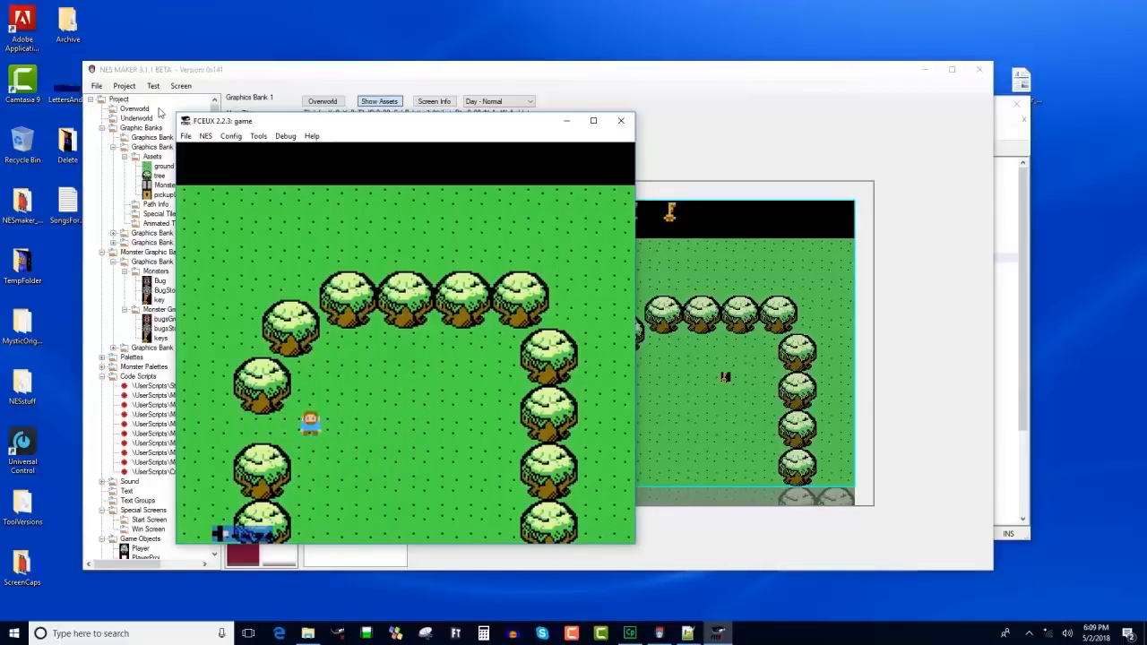
Return to the starting screen, check its bugs and MonsterLock gate, and close the emulator.
{"action": "key", "text": "Down"}
{"action": "key", "text": "Down"}
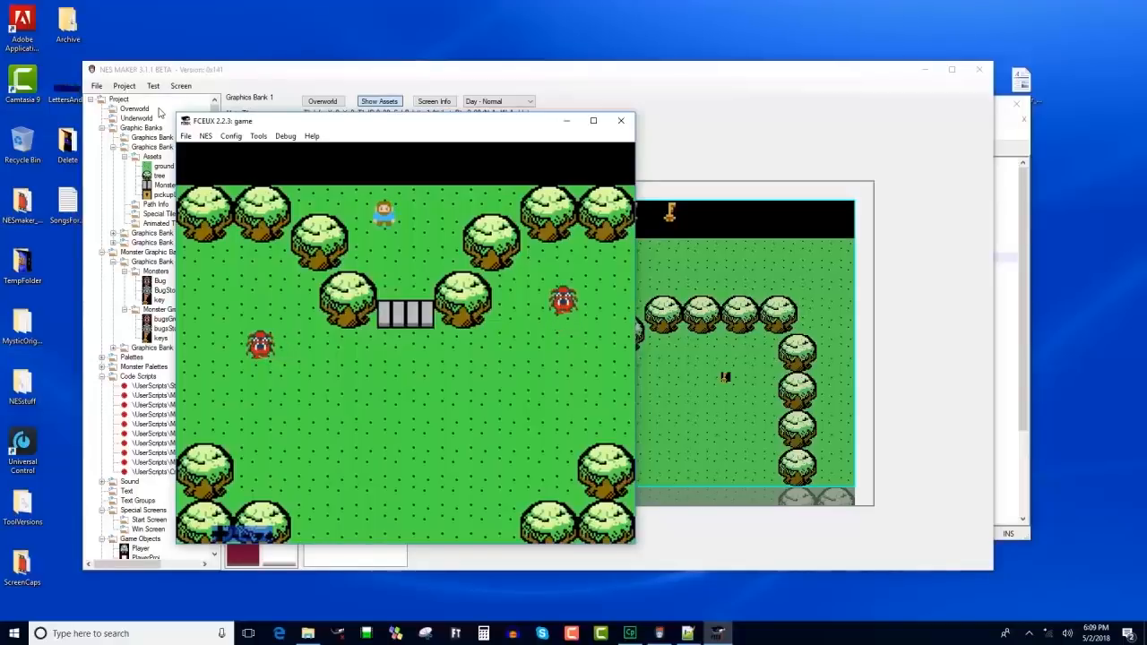
{"action": "key", "text": "Right"}
{"action": "key", "text": "Down"}
{"action": "key", "text": "Up"}
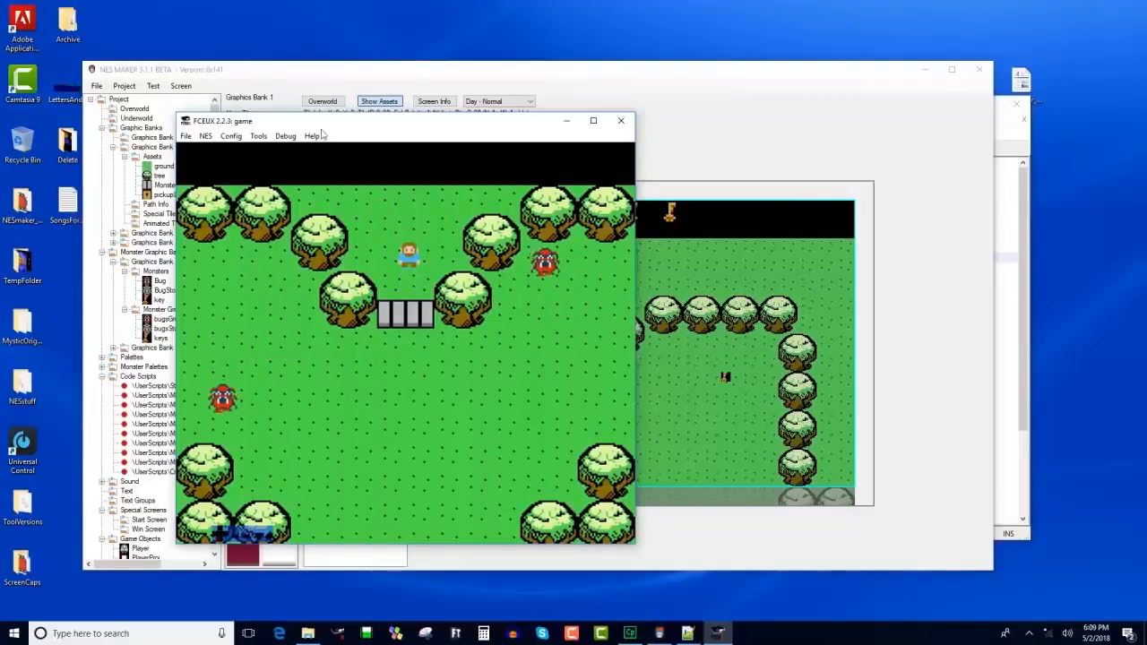
{"action": "left_click", "coordinate": [623, 122]}
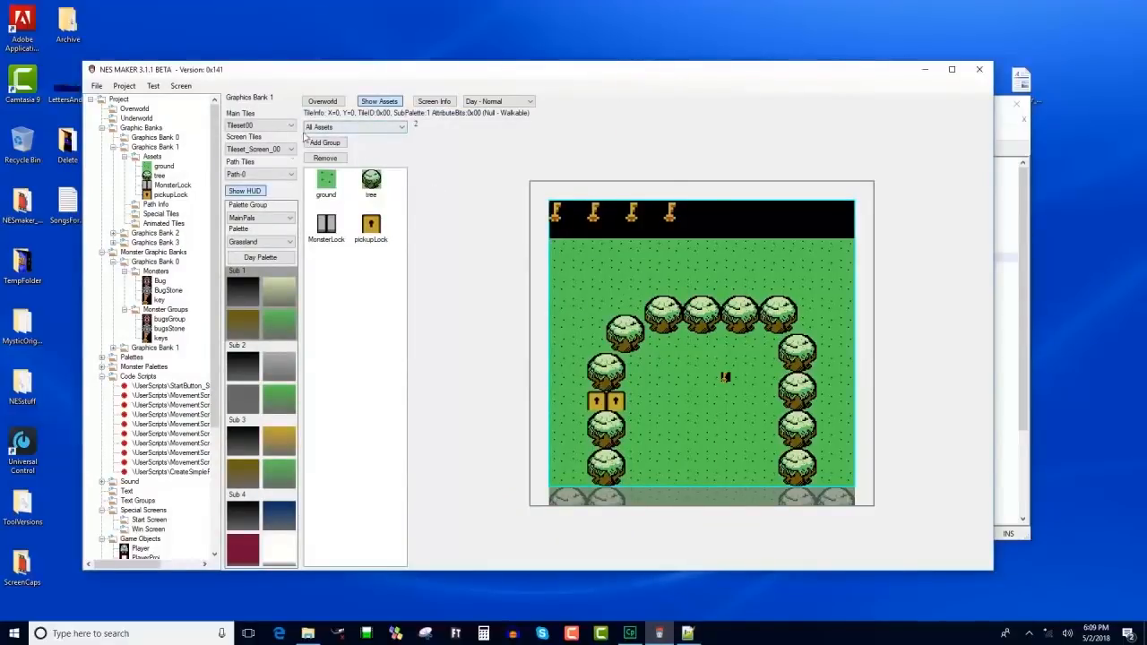
Set the Screen Type of the MonsterLock starting screen to 8 in its screen details.
{"action": "key", "text": "ctrl+Down"}
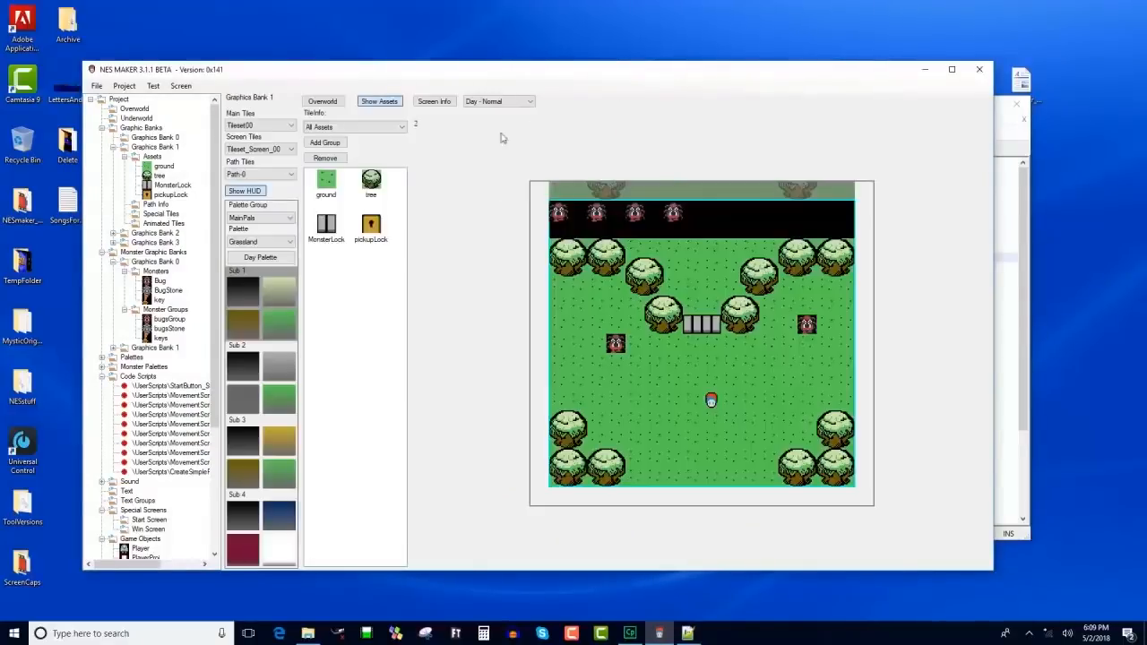
{"action": "left_click", "coordinate": [436, 104]}
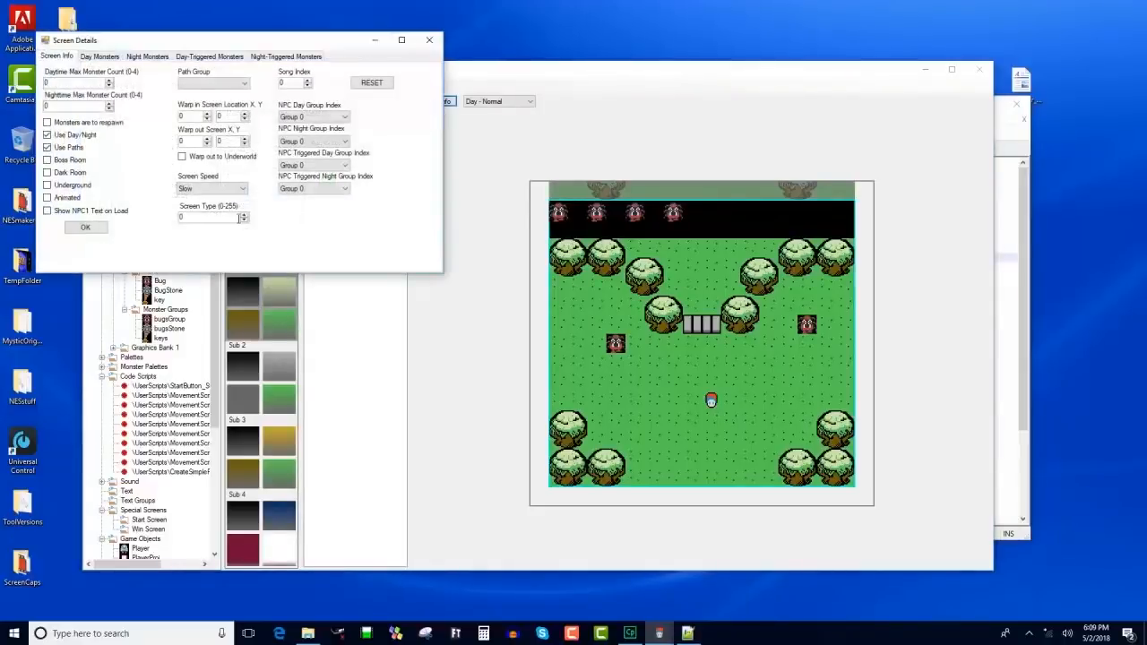
{"action": "left_click", "coordinate": [243, 216]}
{"action": "left_click", "coordinate": [85, 228]}
View the Day - Triggered state of the pickup lock screen and of the MonsterLock starting screen.
{"action": "key", "text": "Up"}
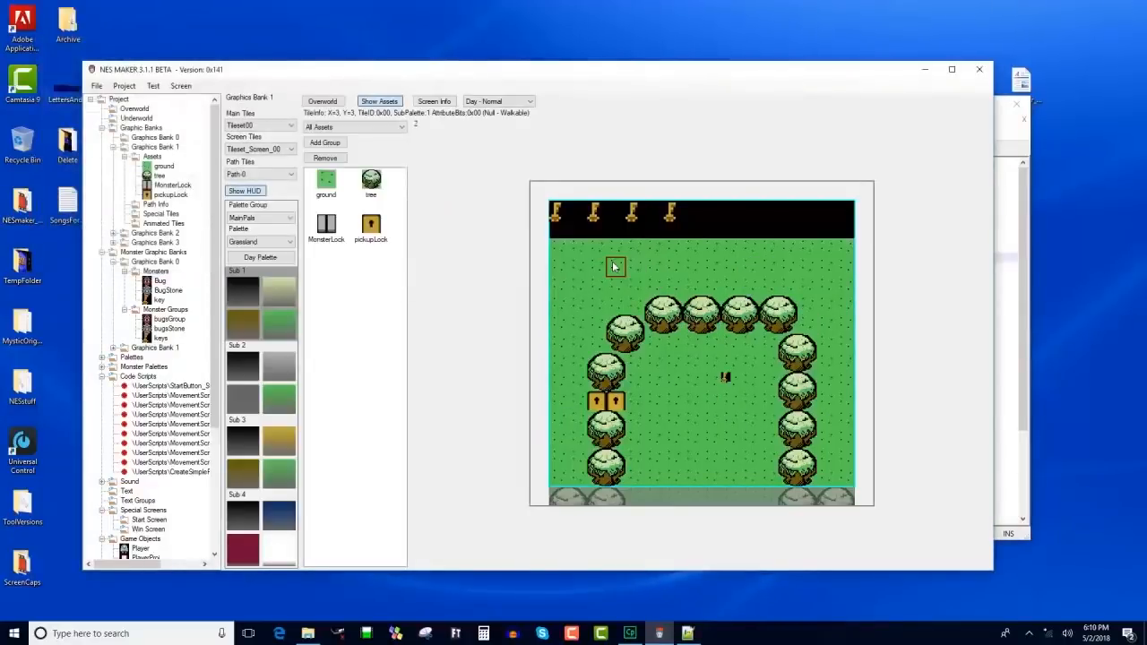
{"action": "left_click", "coordinate": [520, 101]}
{"action": "left_click", "coordinate": [517, 126]}
{"action": "key", "text": "Down"}
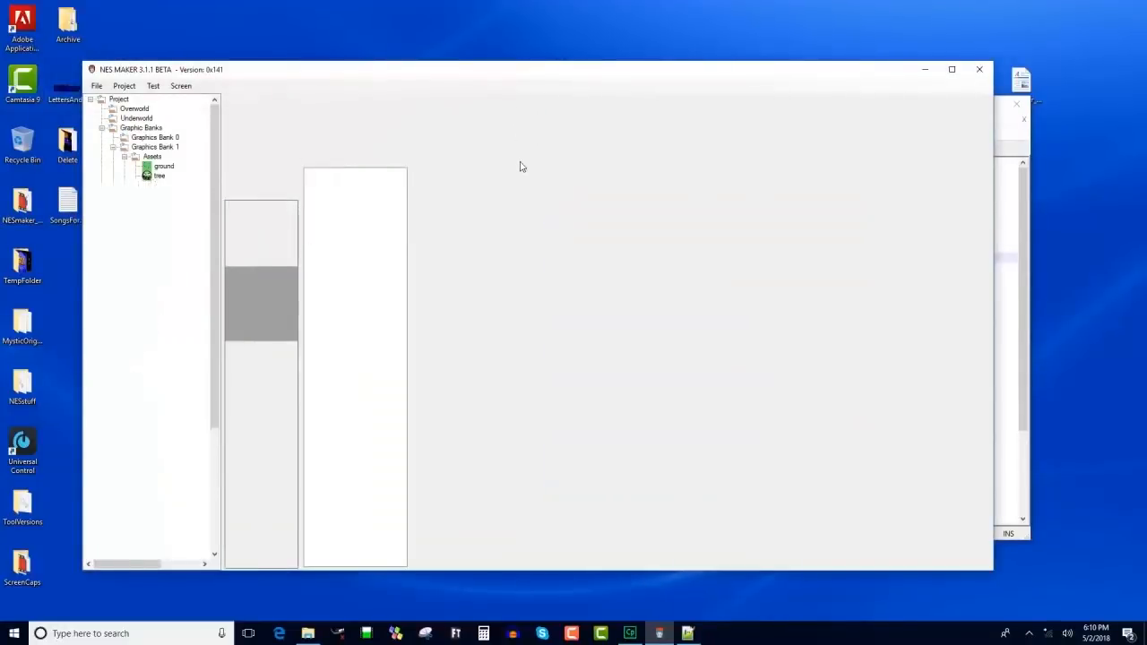
{"action": "left_click", "coordinate": [507, 101]}
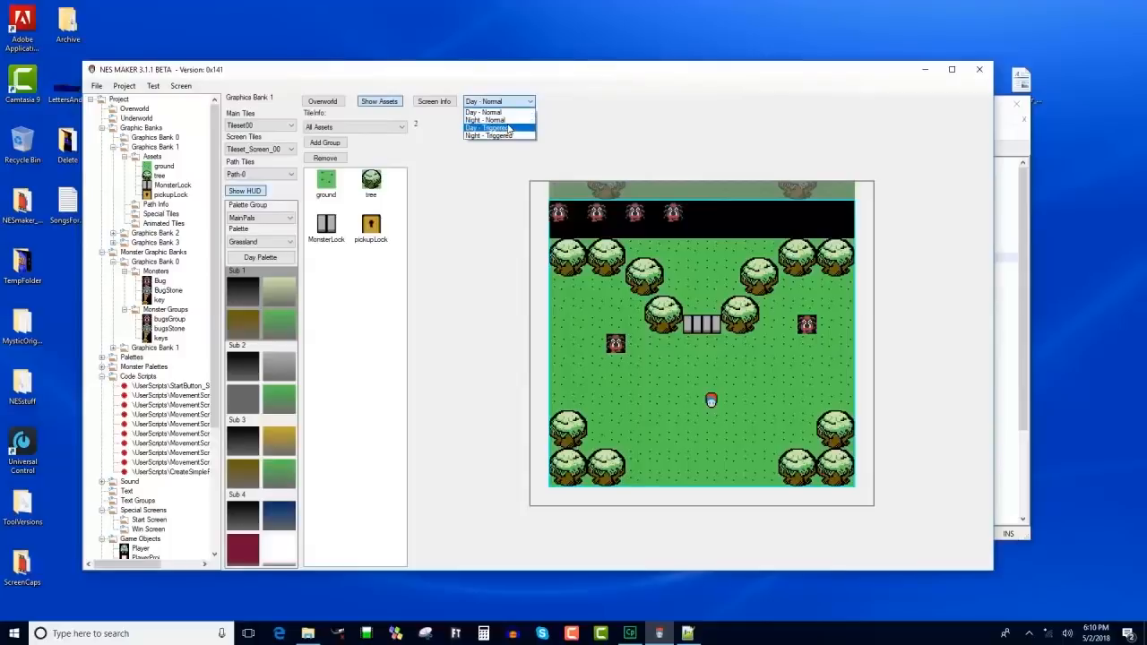
{"action": "left_click", "coordinate": [516, 125]}
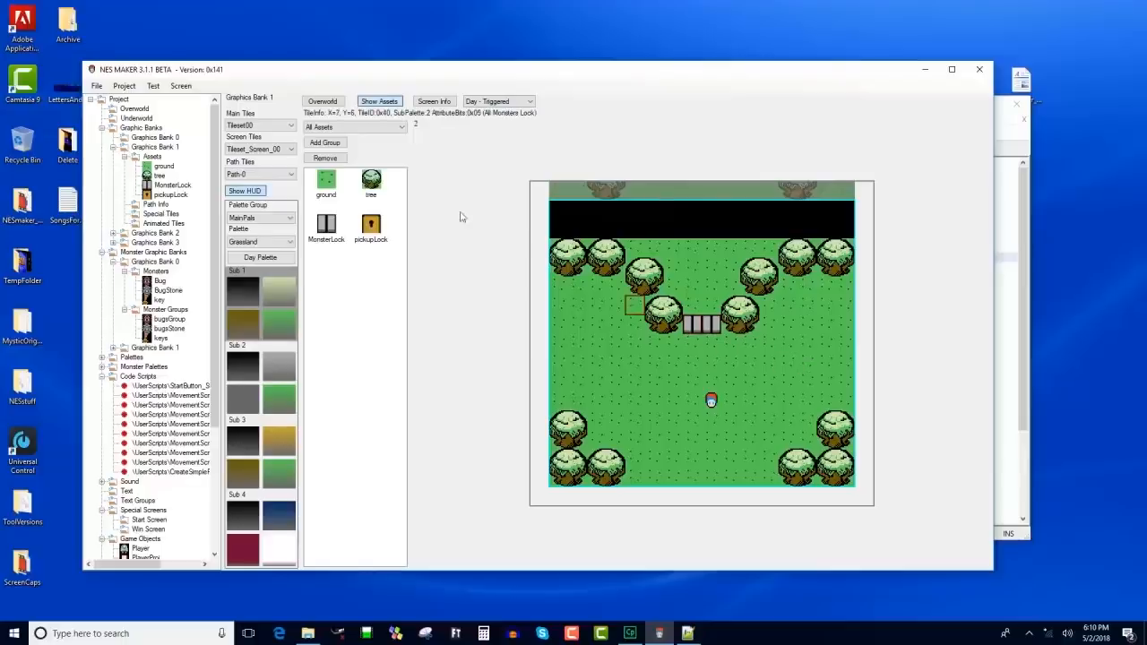
Build and run the game again and defeat both bugs on the starting screen.
{"action": "left_click", "coordinate": [153, 85]}
{"action": "left_click", "coordinate": [159, 113]}
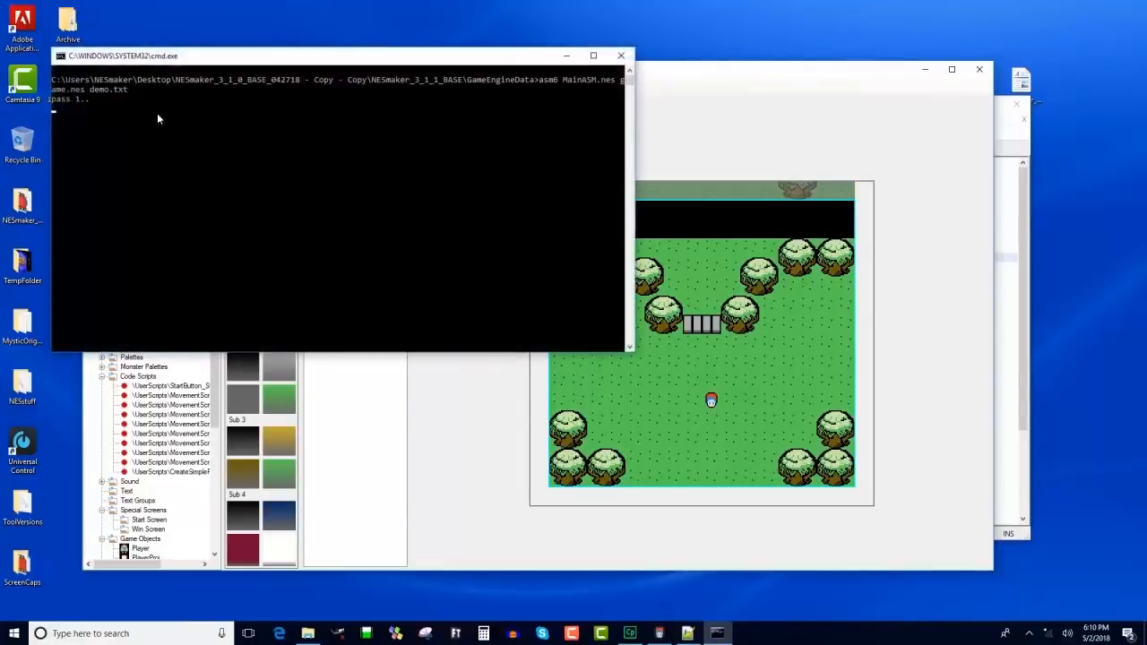
{"action": "key", "text": "Return"}
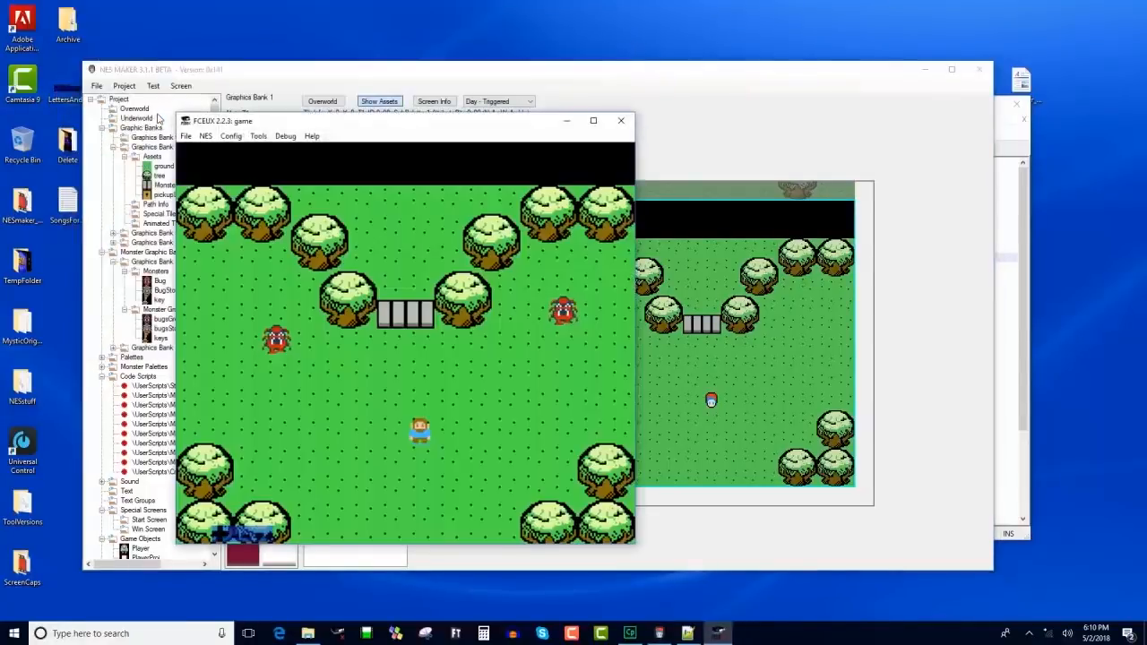
{"action": "key", "text": "Right"}
{"action": "key", "text": "Up"}
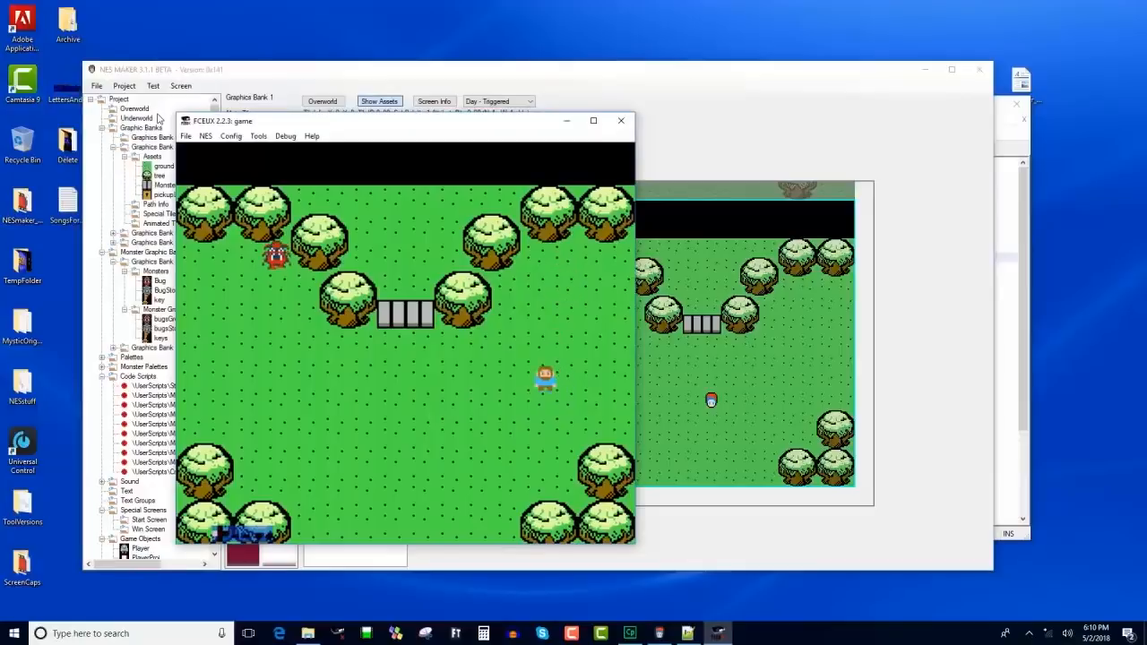
{"action": "key", "text": "Left"}
{"action": "key", "text": "Left"}
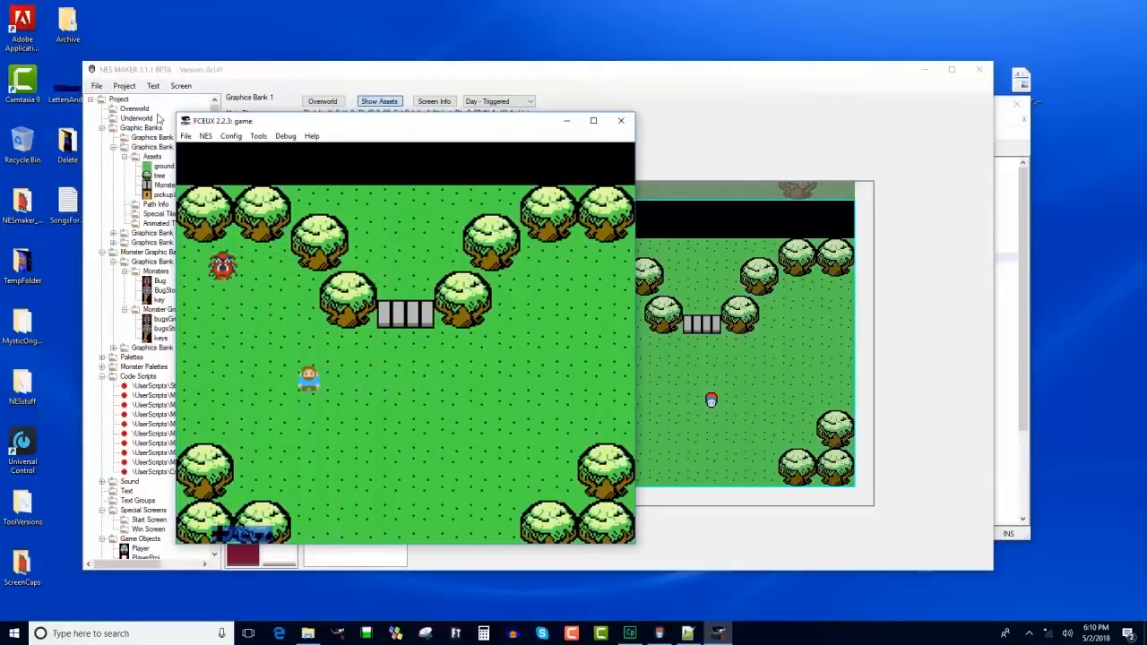
{"action": "key", "text": "Up"}
{"action": "key", "text": "Right"}
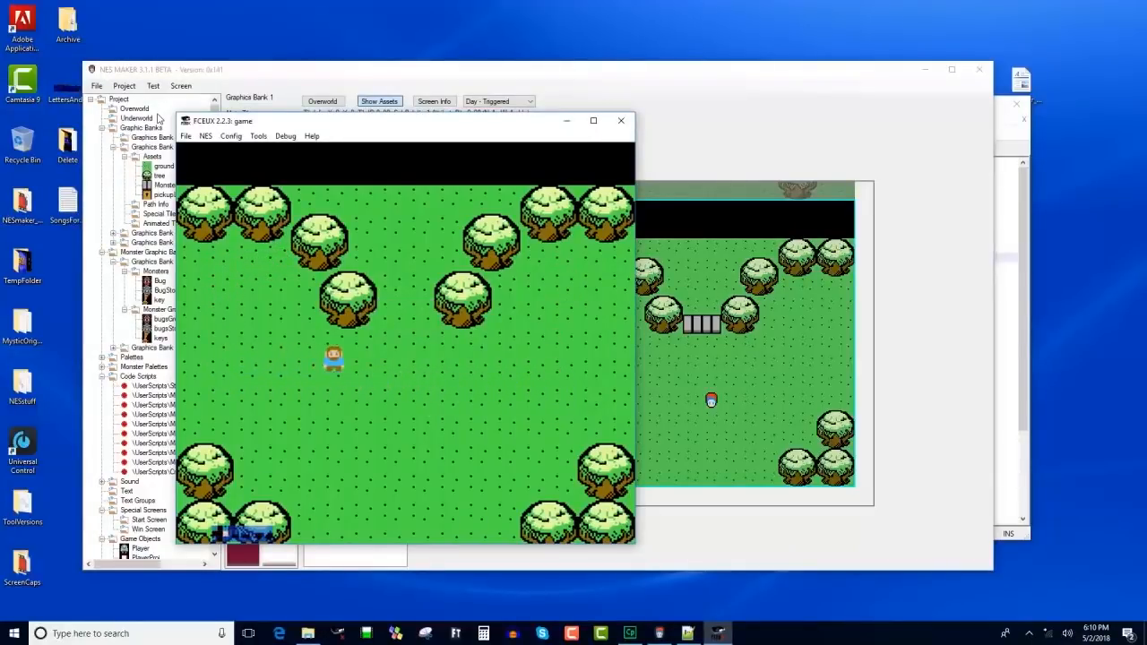
Walk through the MonsterLock opening and check the pickup lock screen by collecting its key.
{"action": "key", "text": "Up"}
{"action": "key", "text": "Up"}
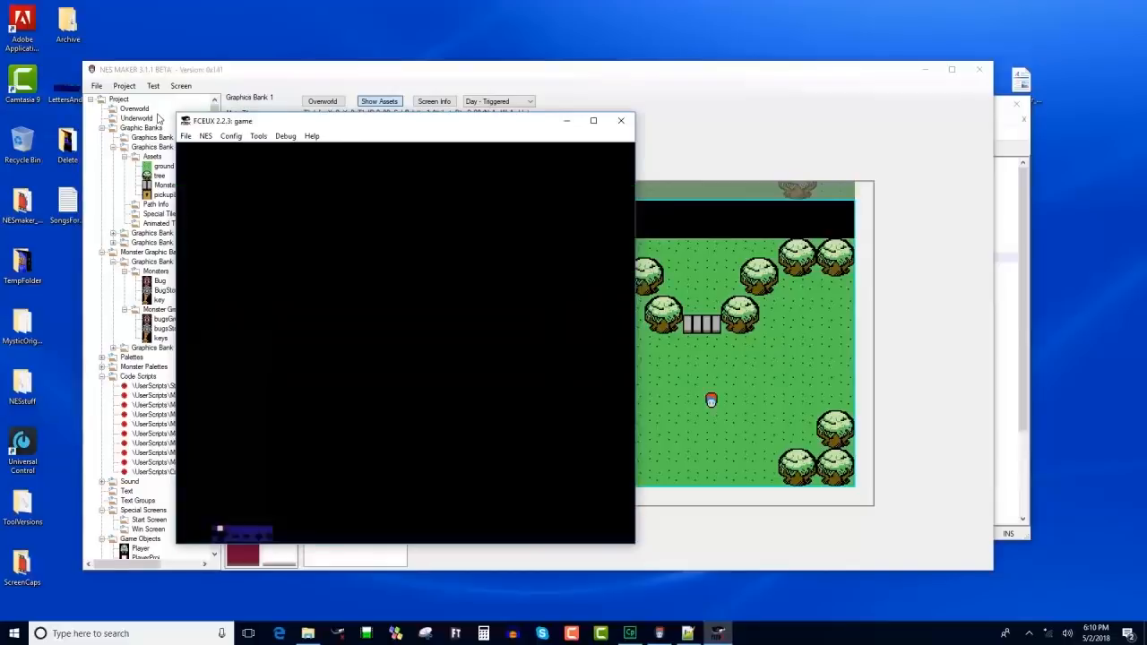
{"action": "key", "text": "Up"}
{"action": "key", "text": "Right"}
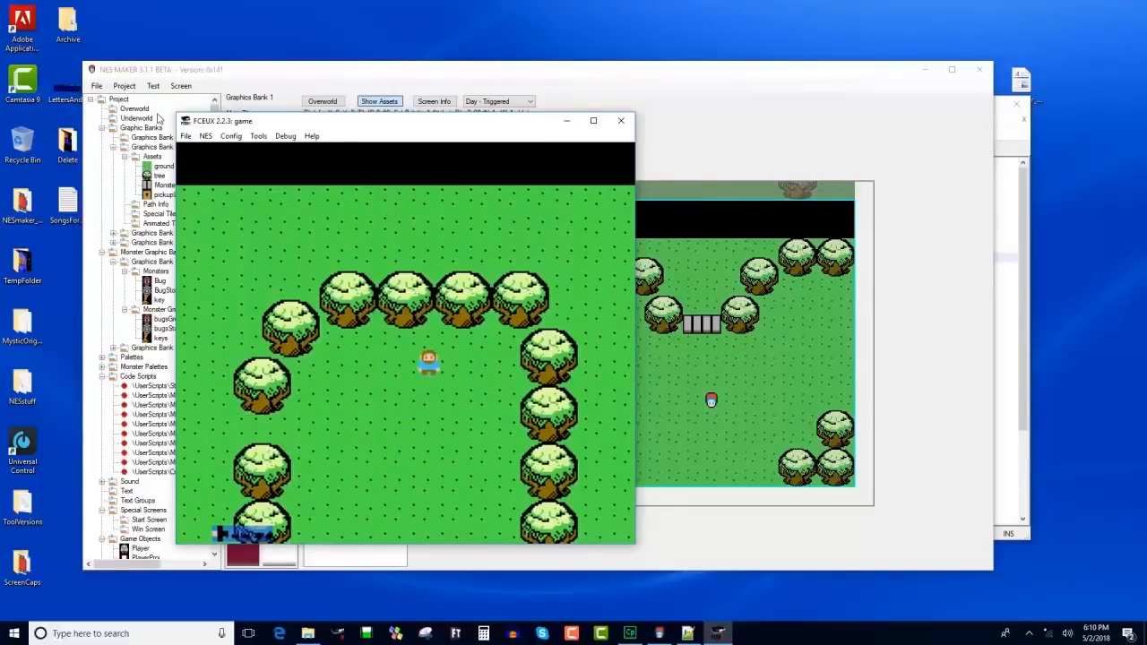
{"action": "key", "text": "Left"}
{"action": "key", "text": "Down"}
{"action": "key", "text": "Down"}
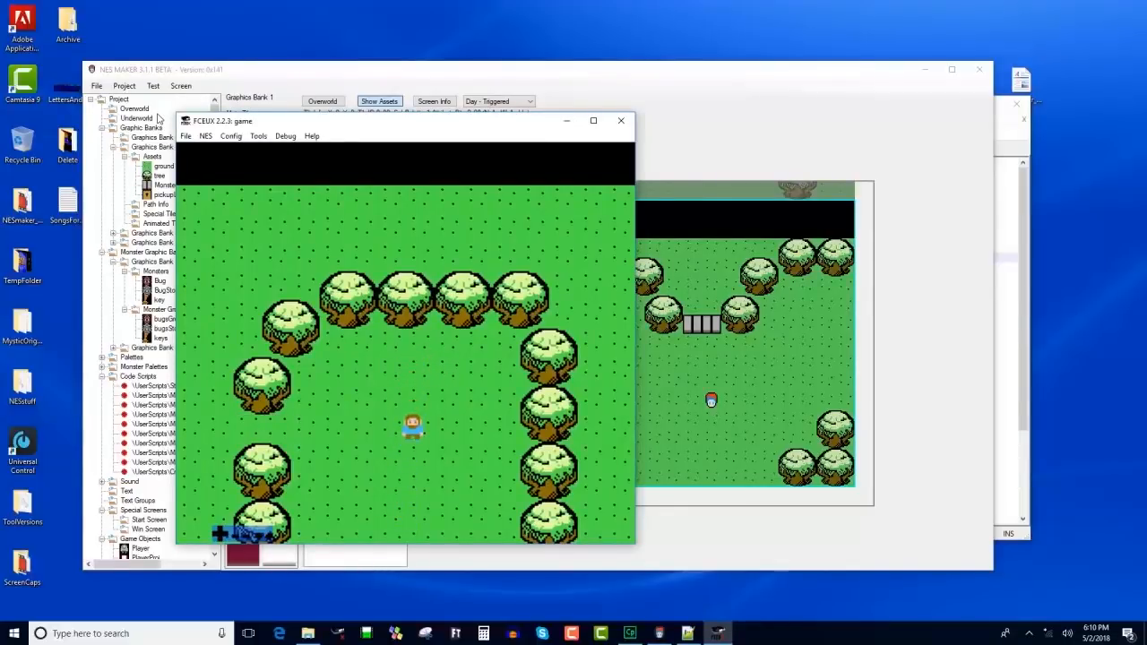
Go back down to the starting screen to check its triggered state, and close the emulator.
{"action": "key", "text": "Down"}
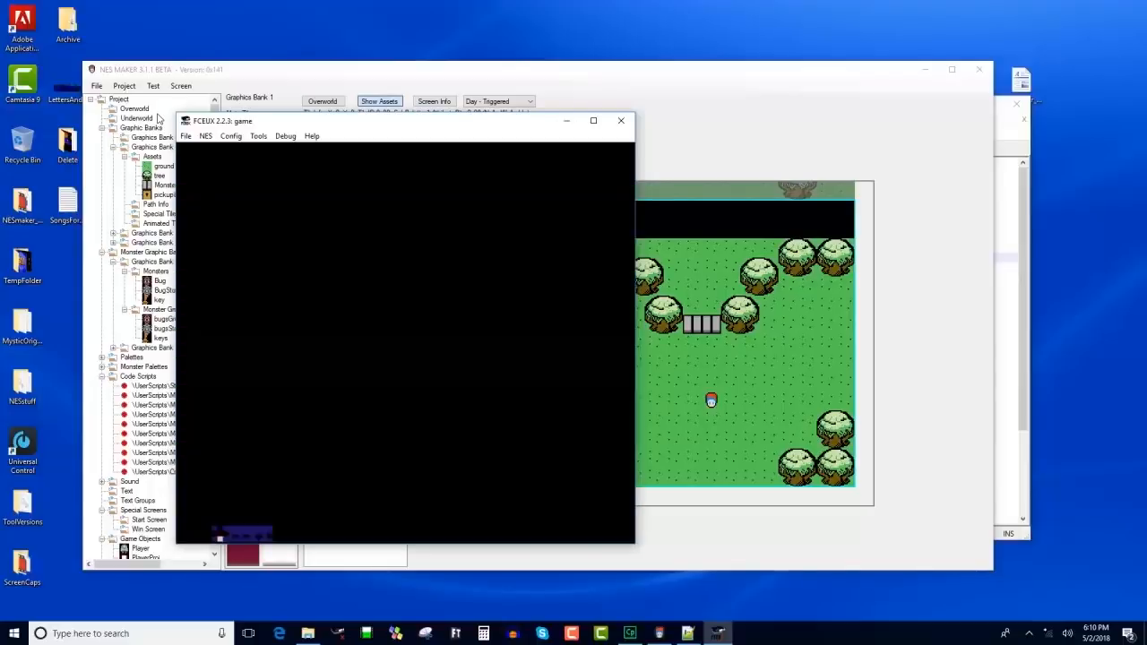
{"action": "key", "text": "Down"}
{"action": "key", "text": "Up"}
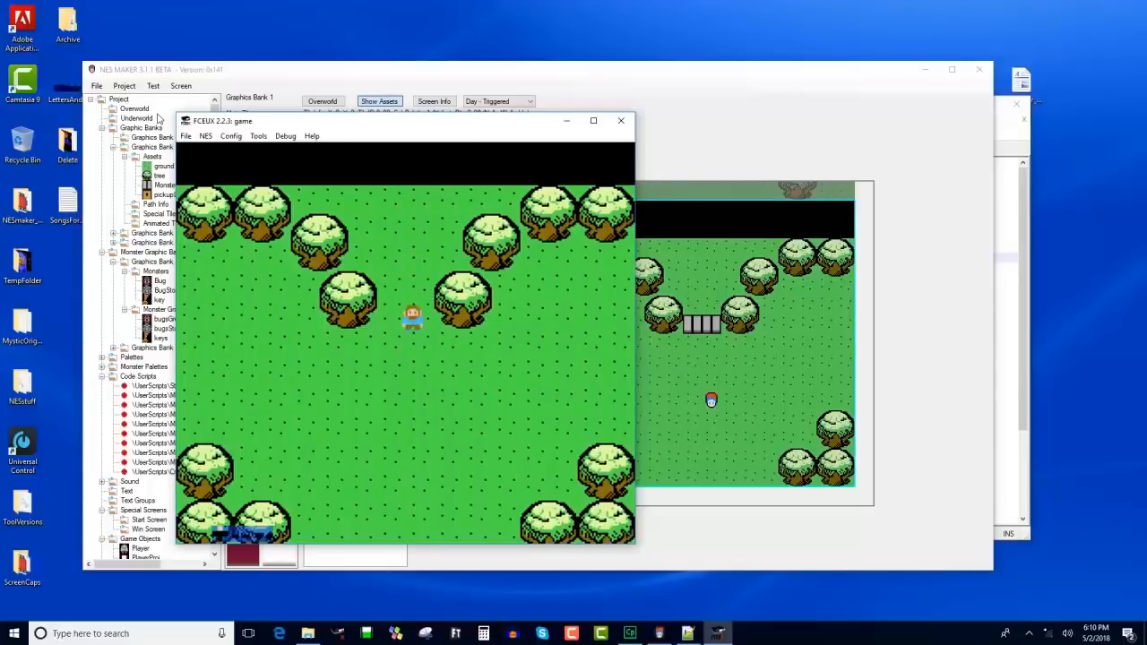
{"action": "key", "text": "Down"}
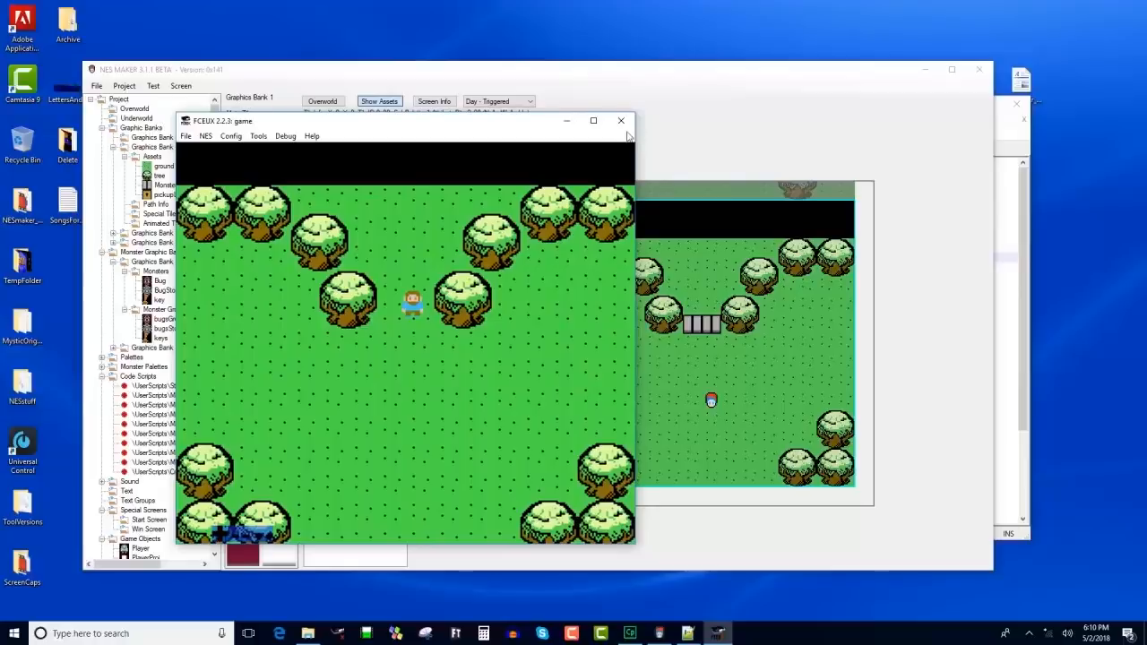
{"action": "left_click", "coordinate": [621, 122]}
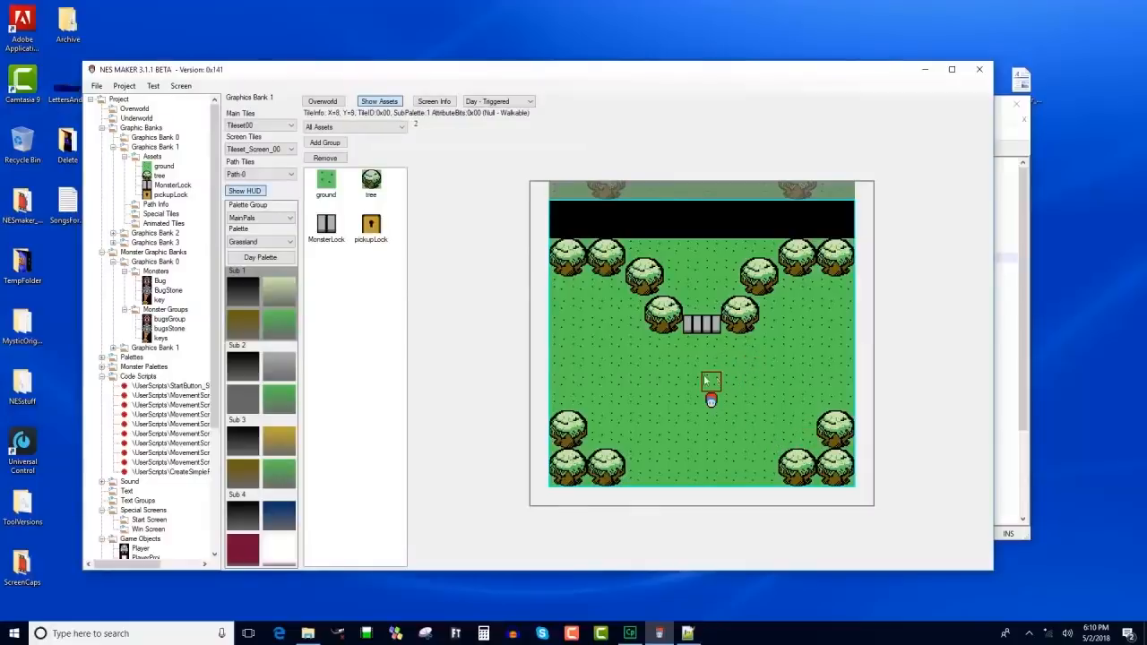
Review the BugStone monster's object details, including its type flags and reactions, and close them.
{"action": "left_click", "coordinate": [167, 291]}
{"action": "left_click", "coordinate": [255, 119]}
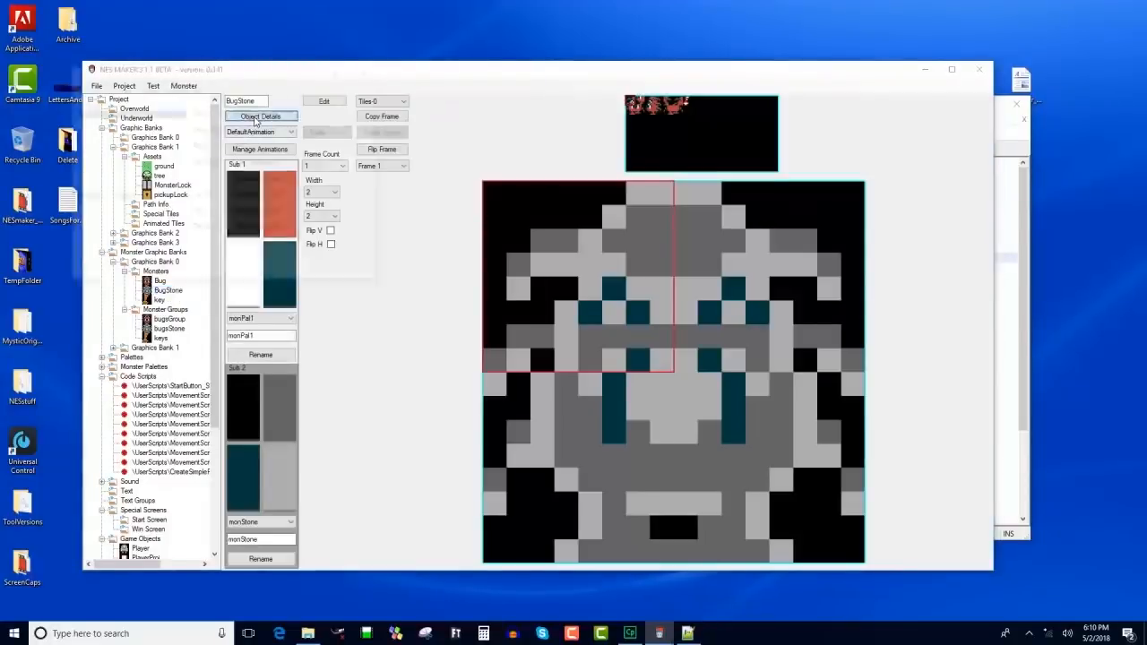
{"action": "left_click", "coordinate": [122, 90]}
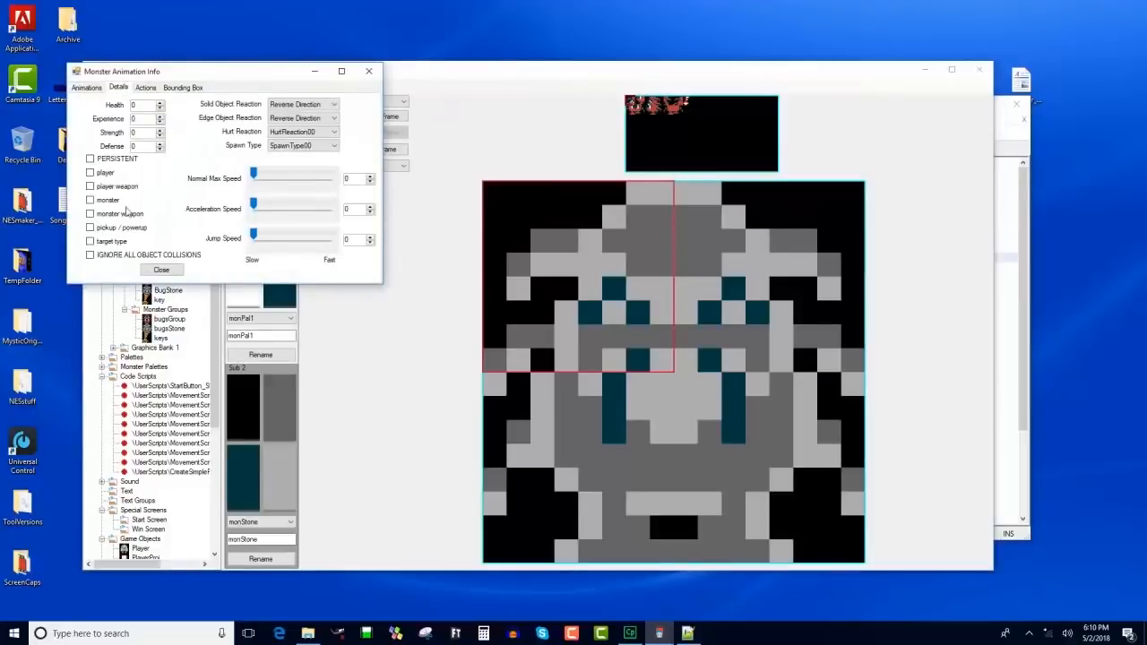
{"action": "left_click", "coordinate": [162, 270]}
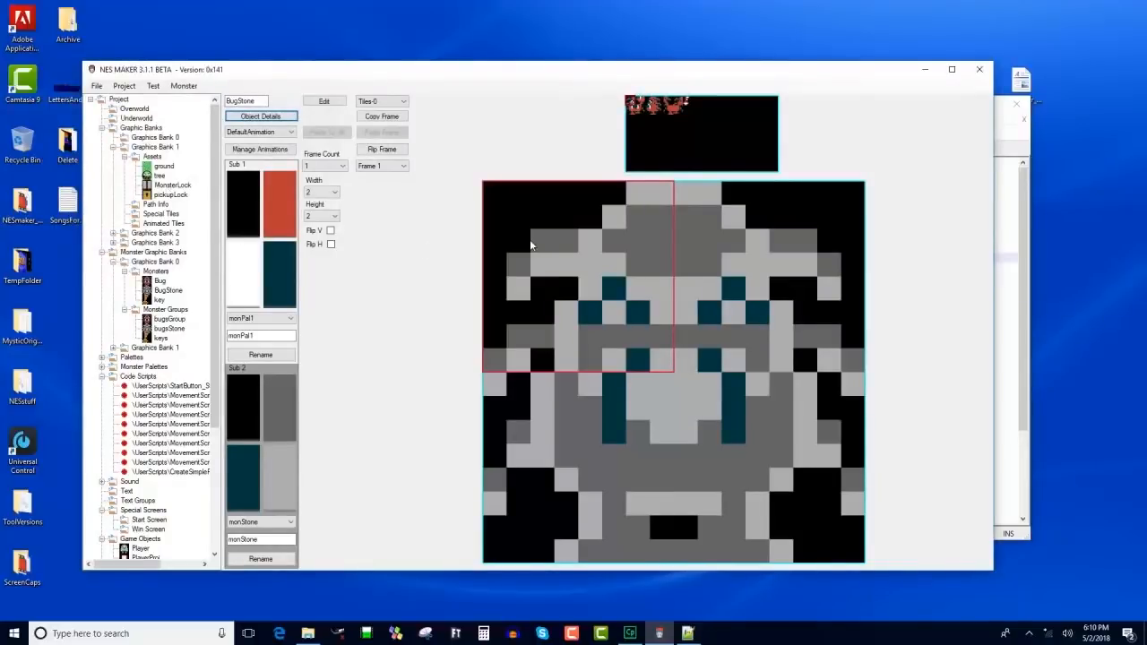
Open the overworld starting screen's details and set its day-triggered monster group to bugsStone.
{"action": "left_click", "coordinate": [135, 109]}
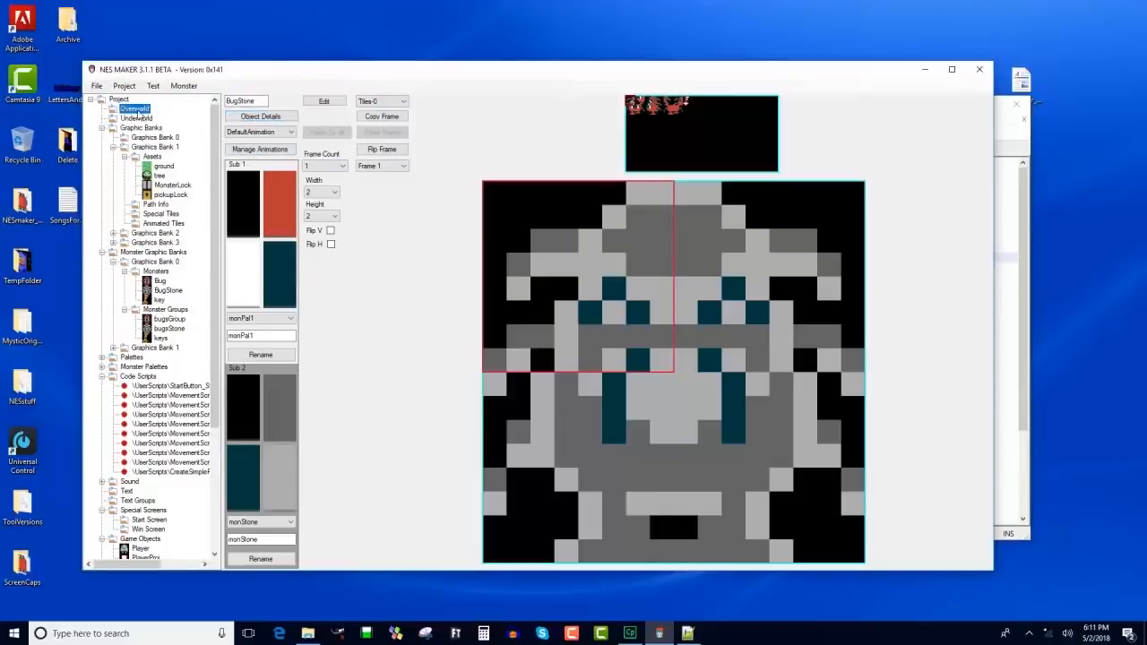
{"action": "double_click", "coordinate": [346, 322]}
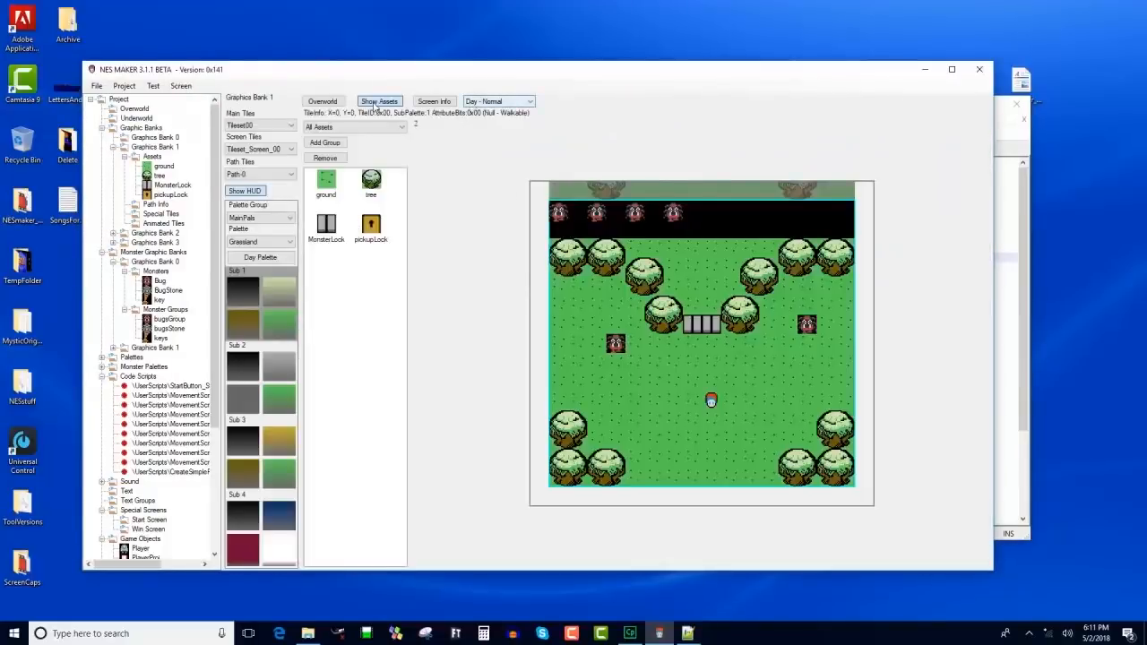
{"action": "left_click", "coordinate": [430, 104]}
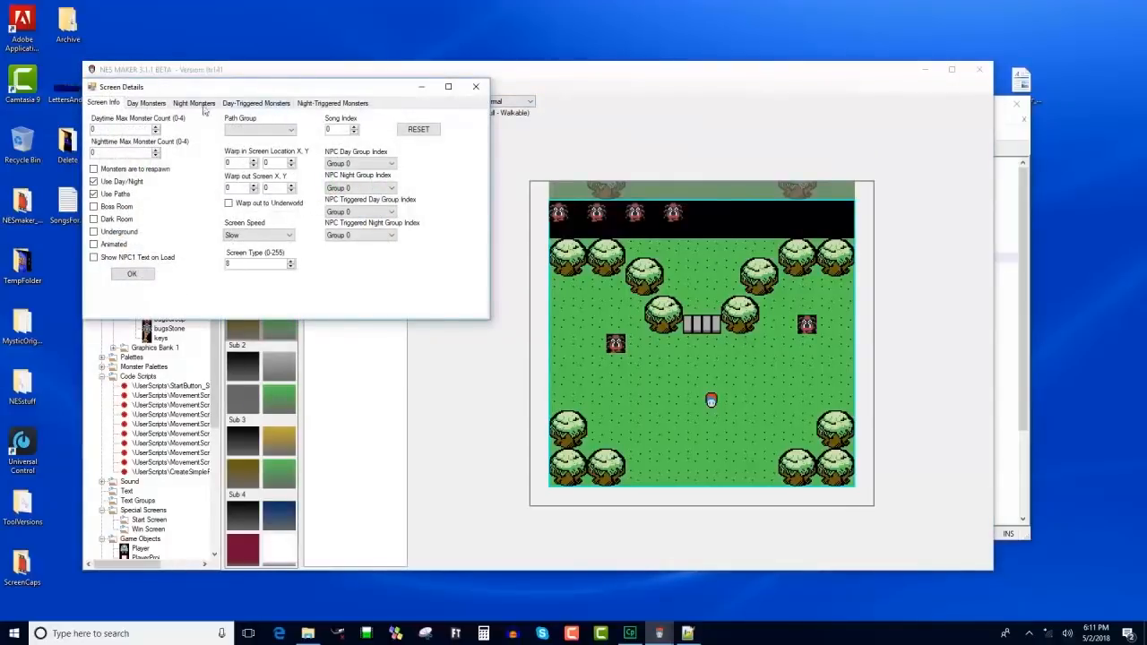
{"action": "left_click", "coordinate": [146, 103]}
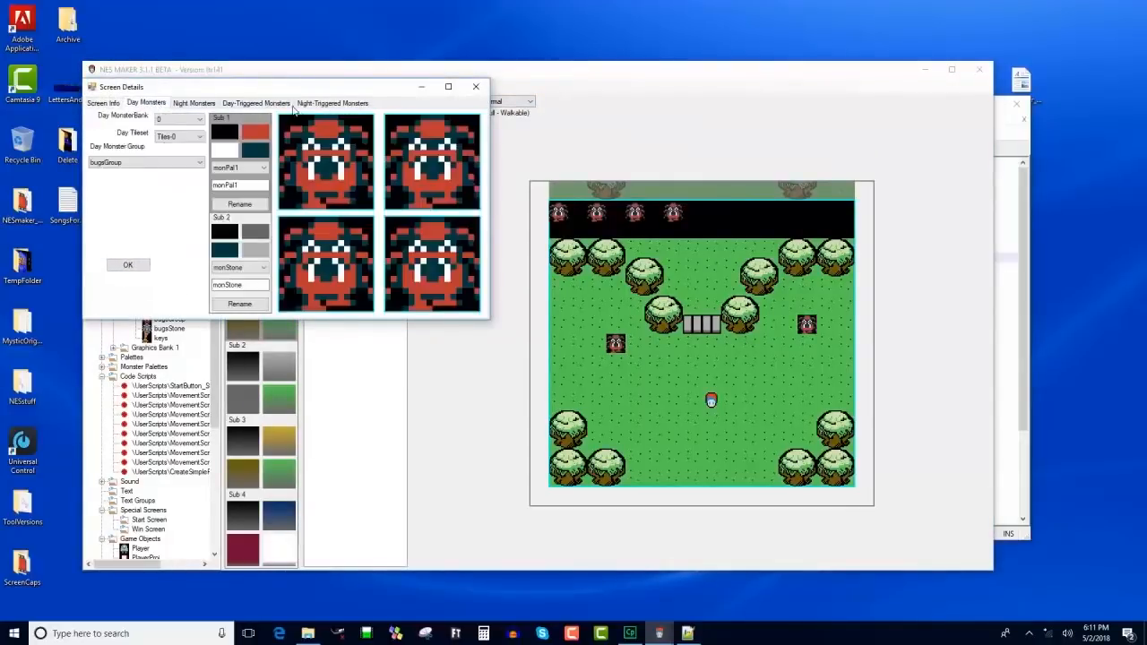
{"action": "left_click", "coordinate": [257, 103]}
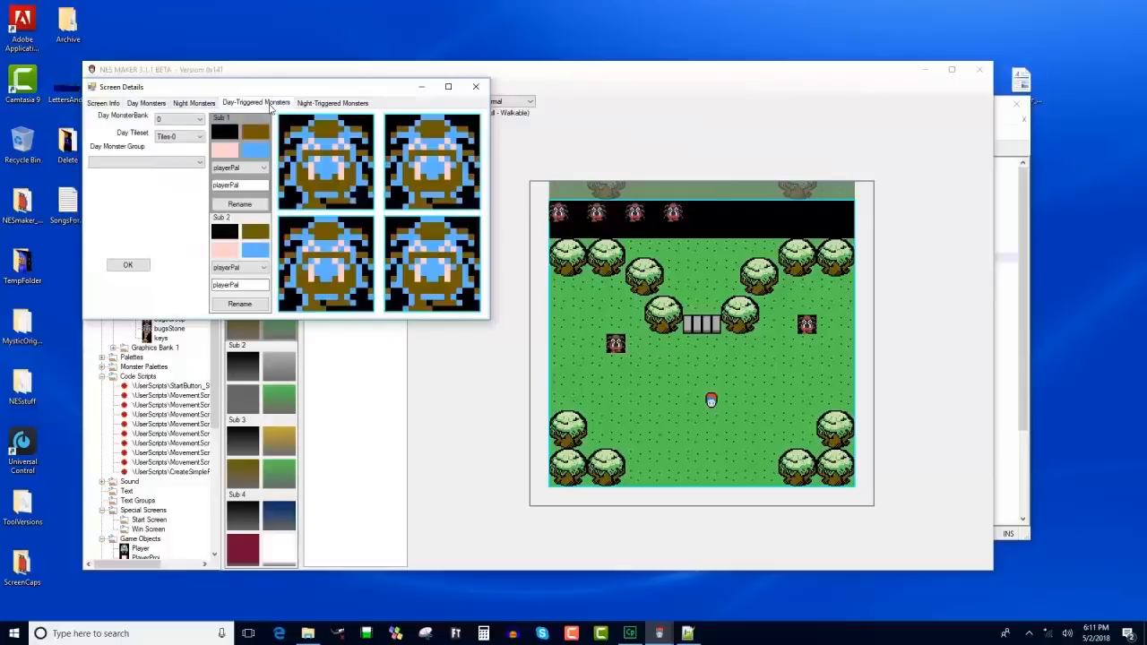
{"action": "left_click", "coordinate": [189, 161]}
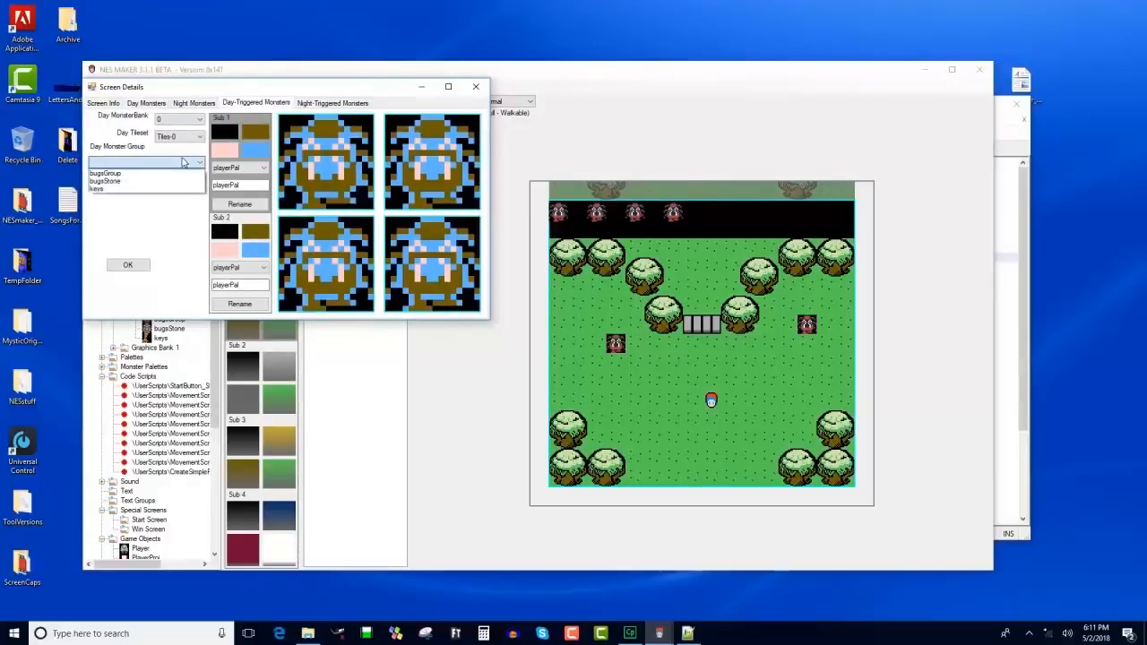
{"action": "left_click", "coordinate": [115, 181]}
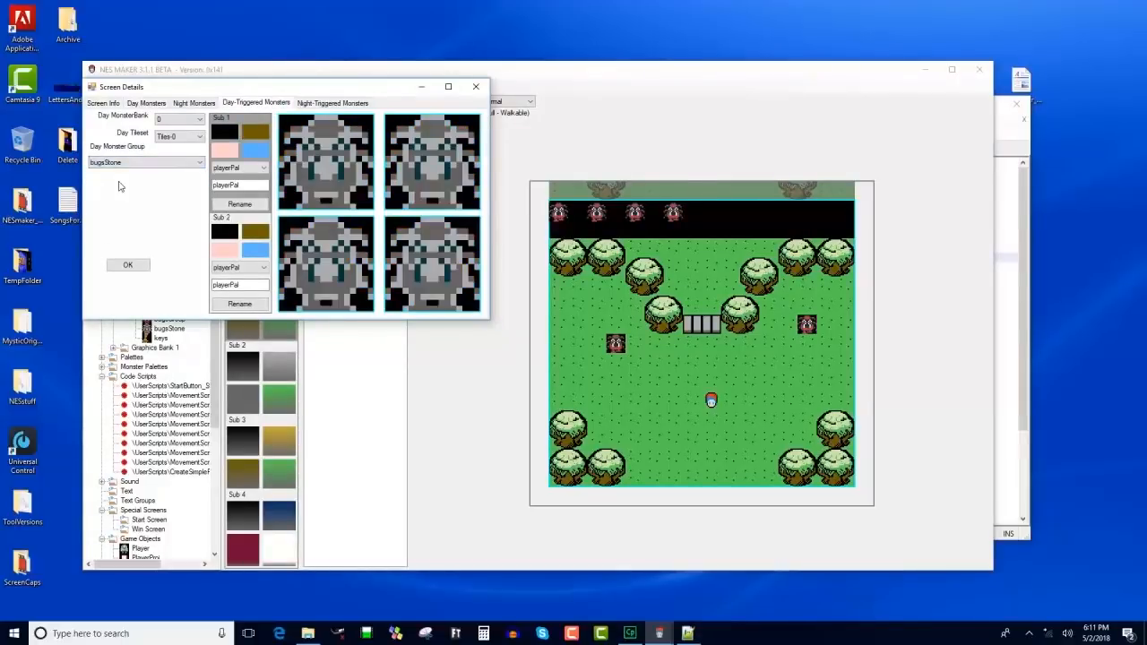
Set both day-triggered monster sub-palettes to monStone and accept the screen details.
{"action": "left_click", "coordinate": [240, 168]}
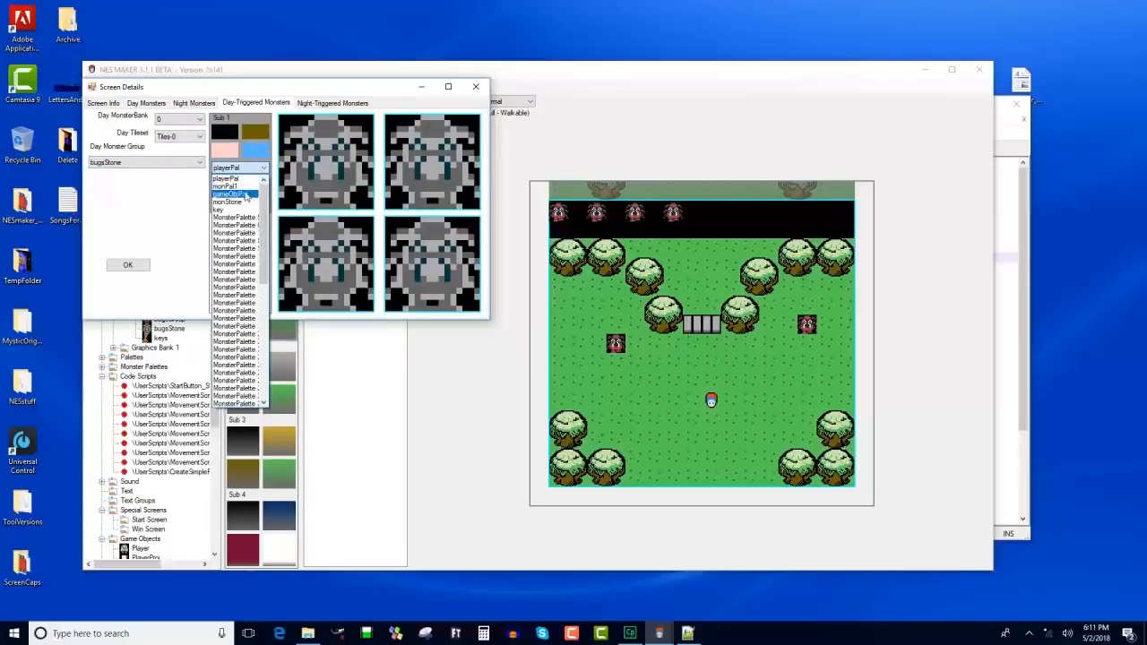
{"action": "left_click", "coordinate": [240, 203]}
{"action": "left_click", "coordinate": [246, 267]}
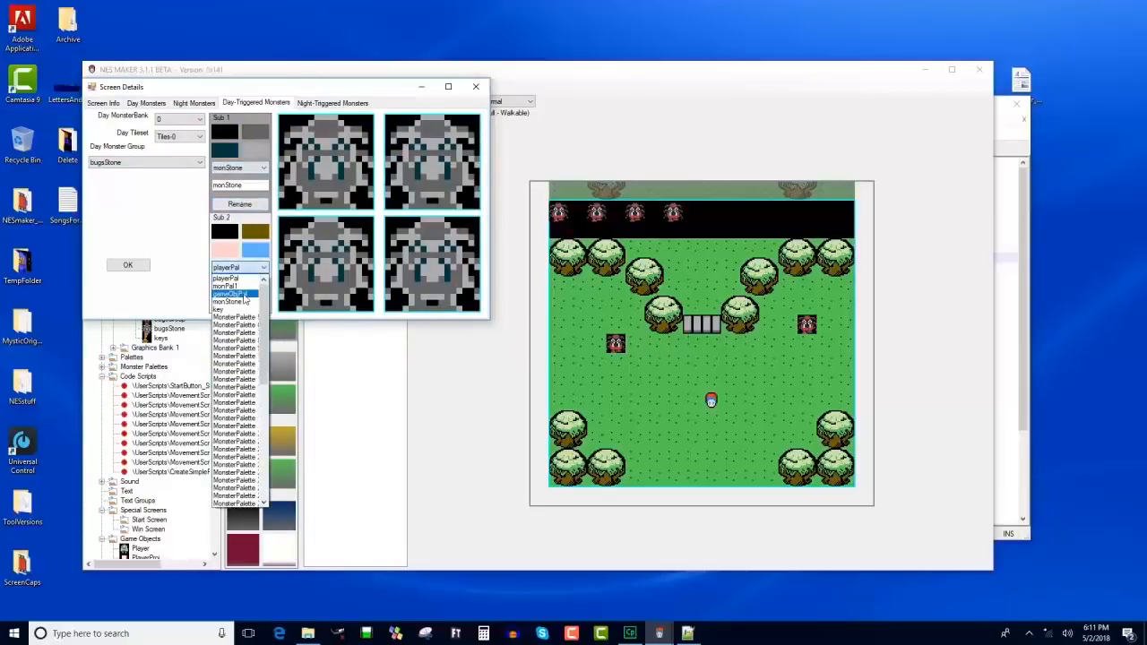
{"action": "left_click", "coordinate": [237, 302]}
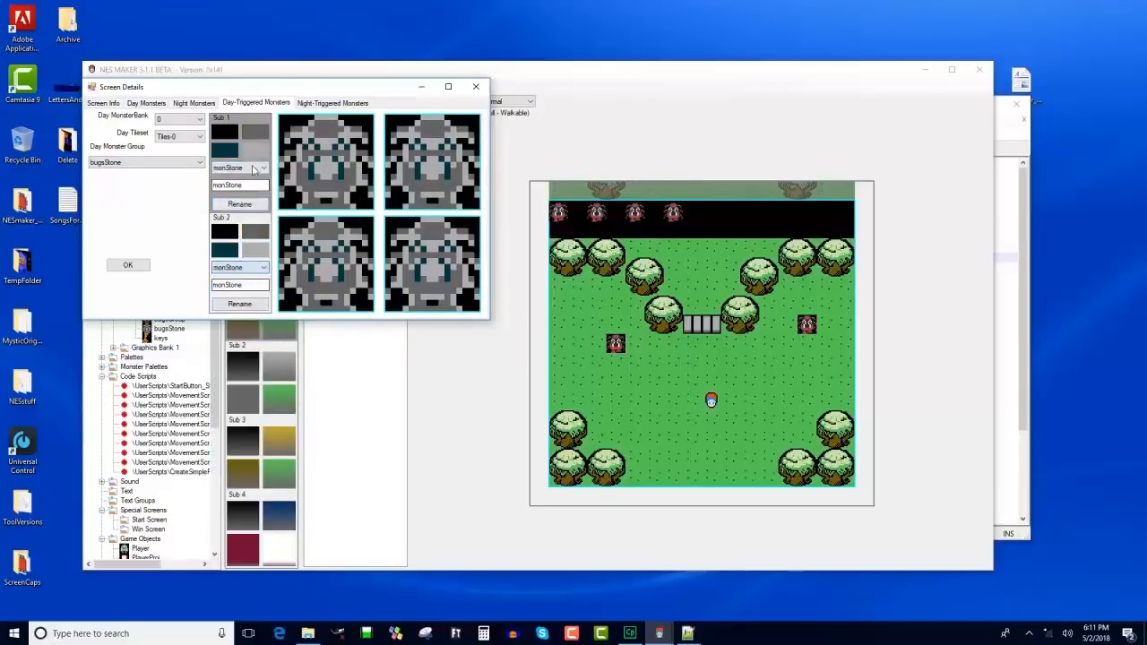
{"action": "left_click", "coordinate": [127, 264]}
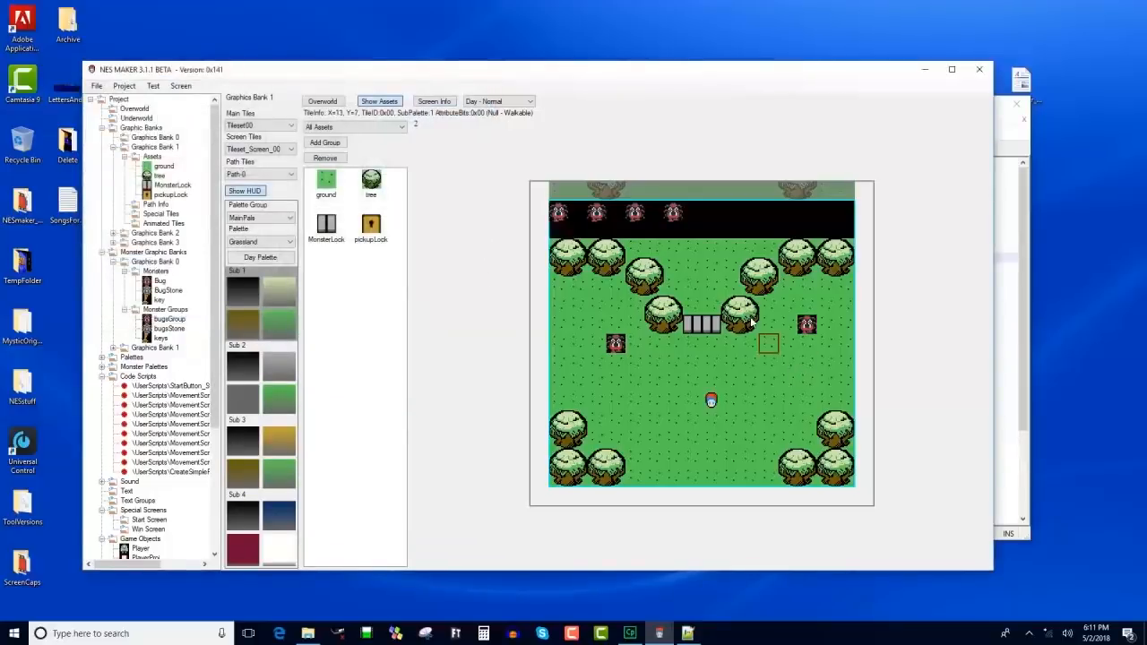
In the Day - Triggered state, place Monster 1 beside the lower-left trees, Monster 2 beside the lower-right trees and Monster 3 midway between them.
{"action": "left_click", "coordinate": [484, 102]}
{"action": "left_click", "coordinate": [487, 131]}
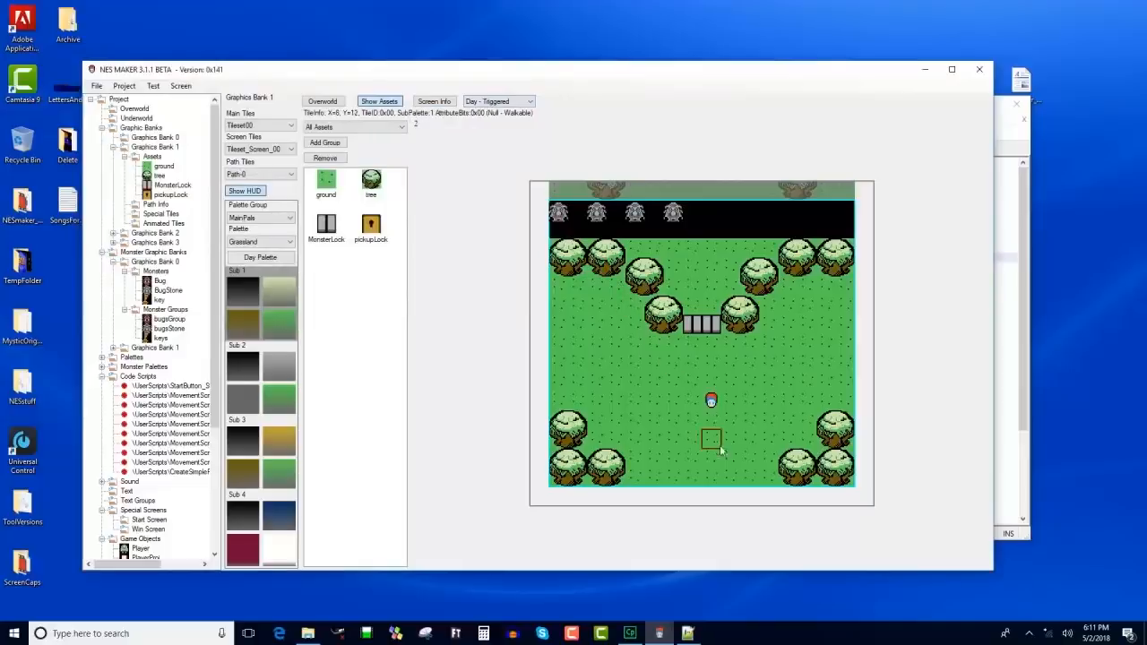
{"action": "right_click", "coordinate": [604, 439]}
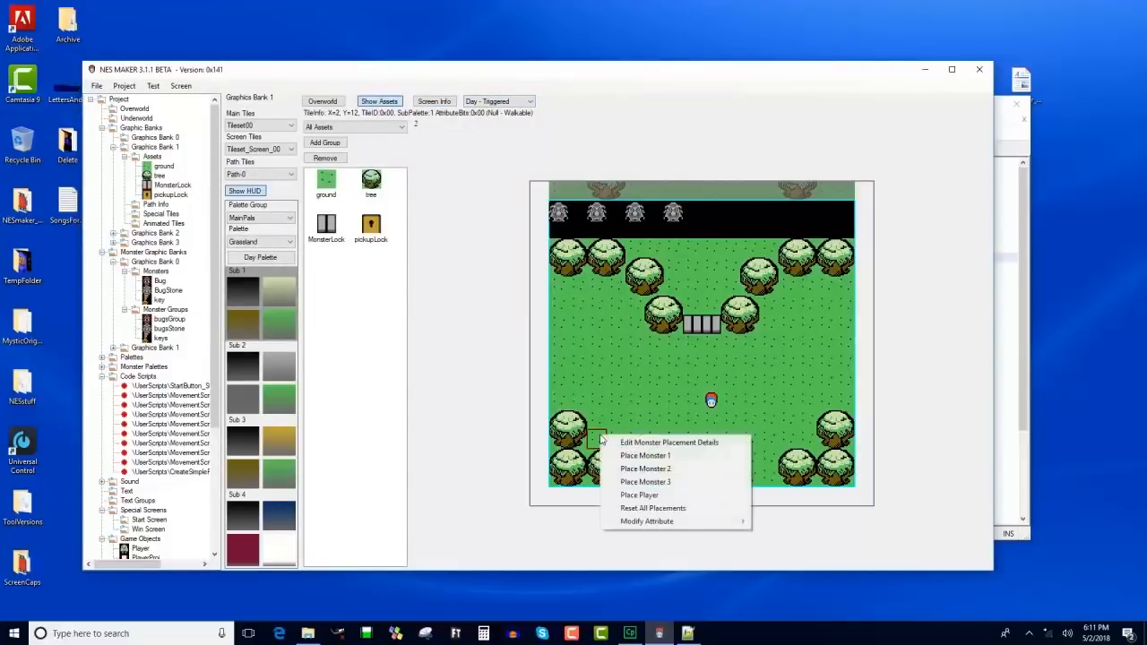
{"action": "left_click", "coordinate": [627, 457]}
{"action": "right_click", "coordinate": [605, 443]}
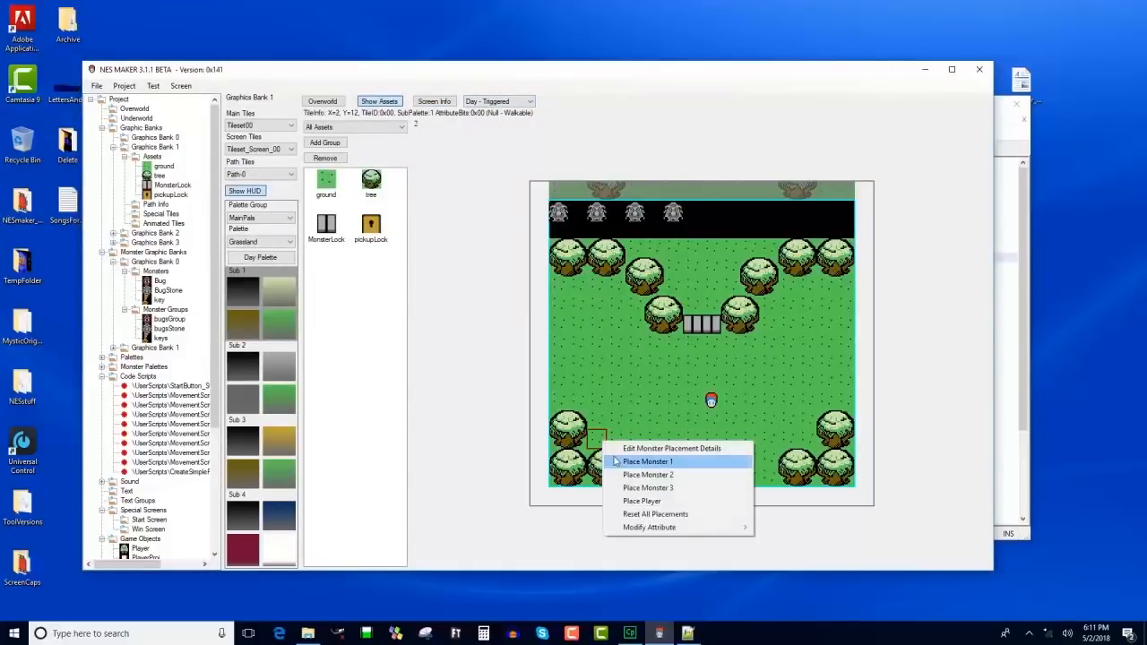
{"action": "left_click", "coordinate": [646, 462]}
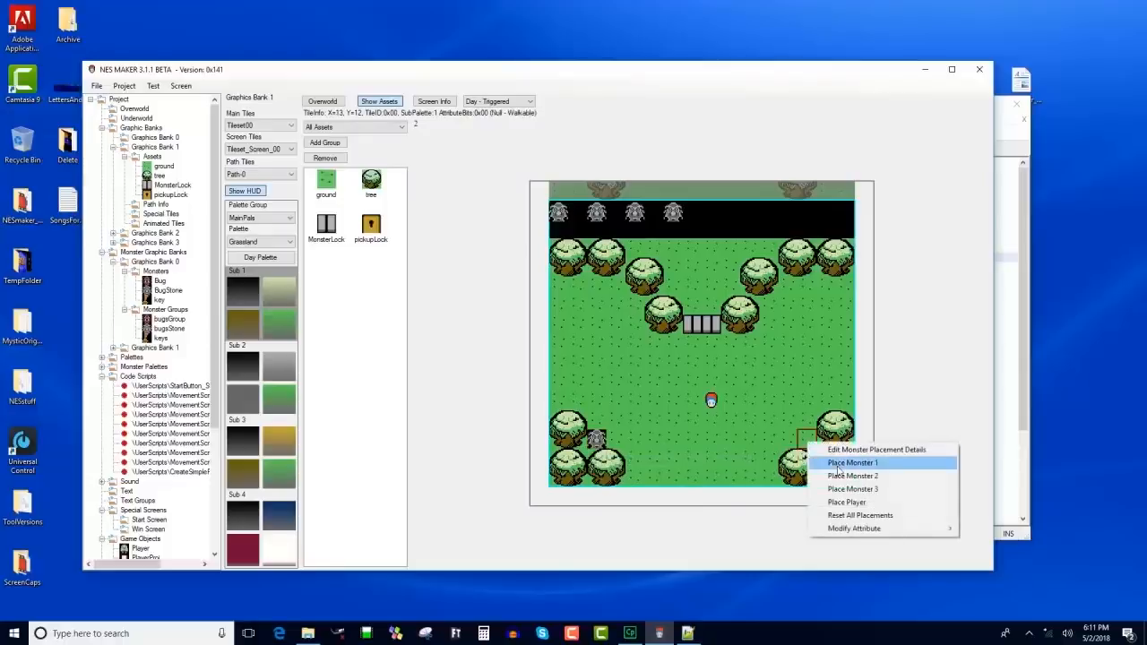
{"action": "left_click", "coordinate": [843, 477]}
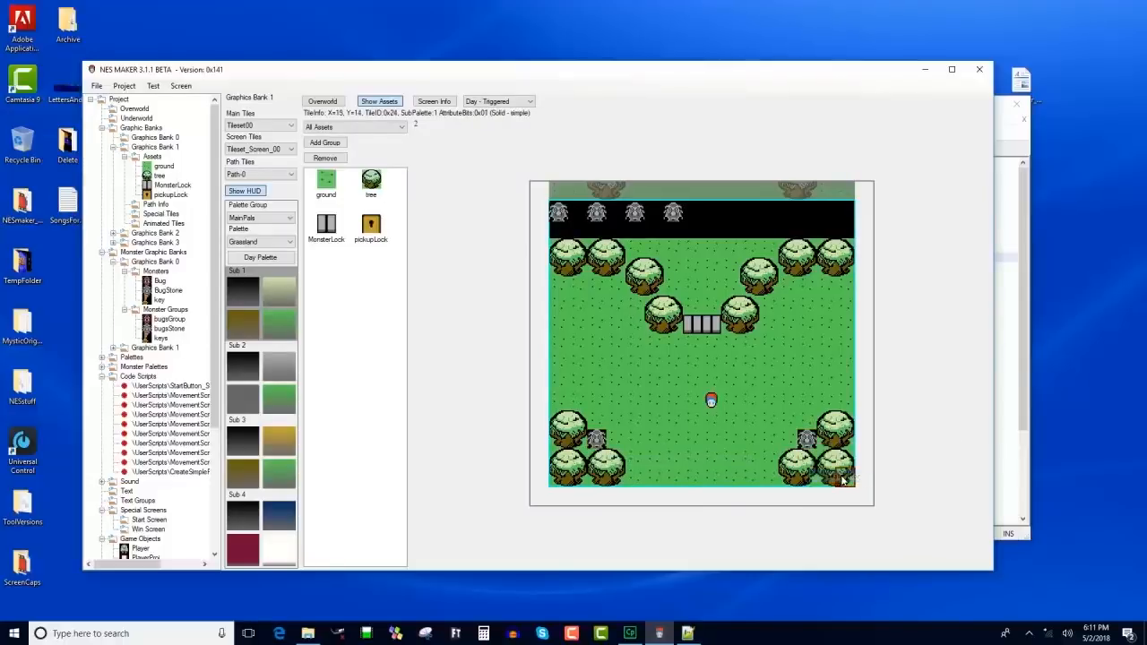
{"action": "right_click", "coordinate": [709, 451]}
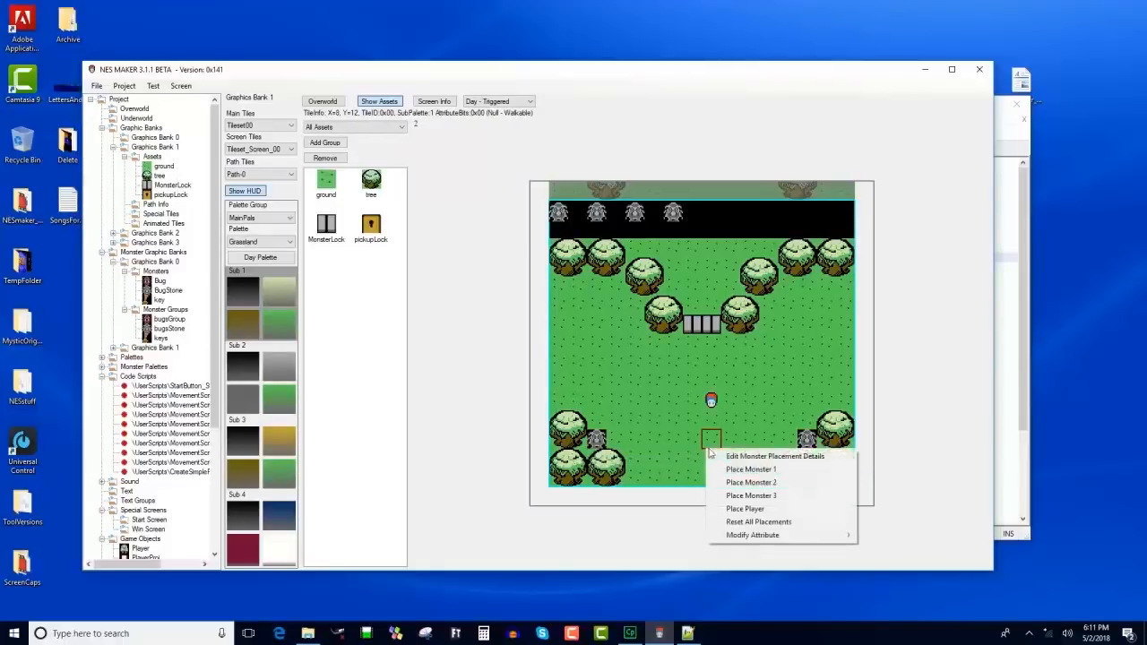
{"action": "left_click", "coordinate": [753, 496]}
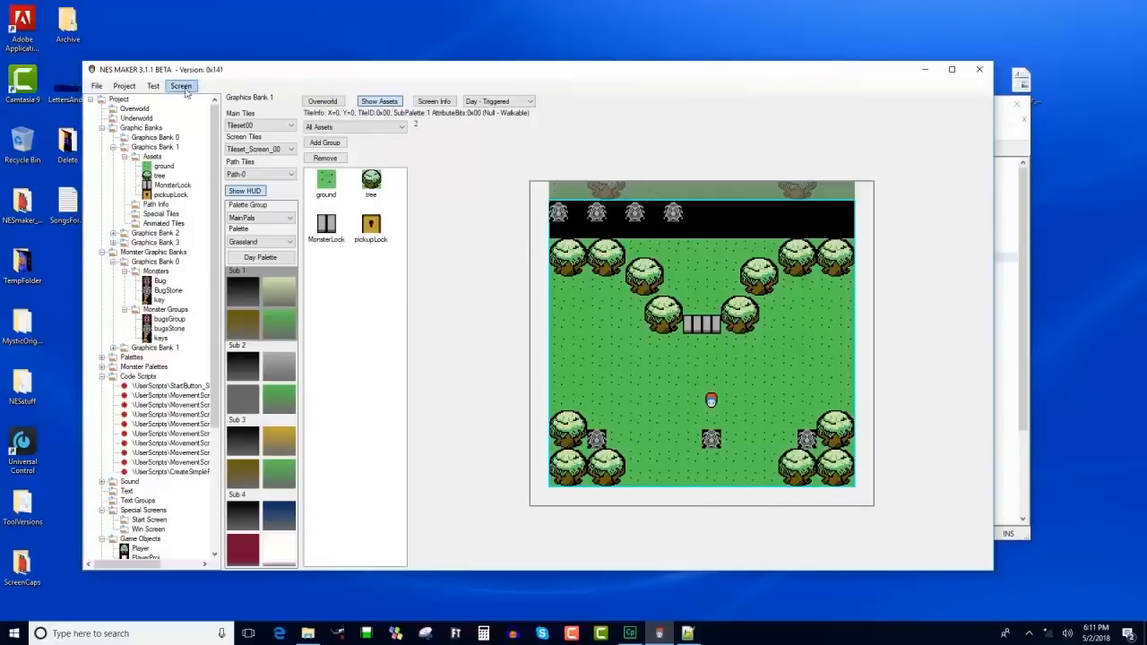
Build and run the game and defeat both bugs on the starting screen to open the MonsterLock gate.
{"action": "left_click", "coordinate": [153, 85]}
{"action": "left_click", "coordinate": [154, 115]}
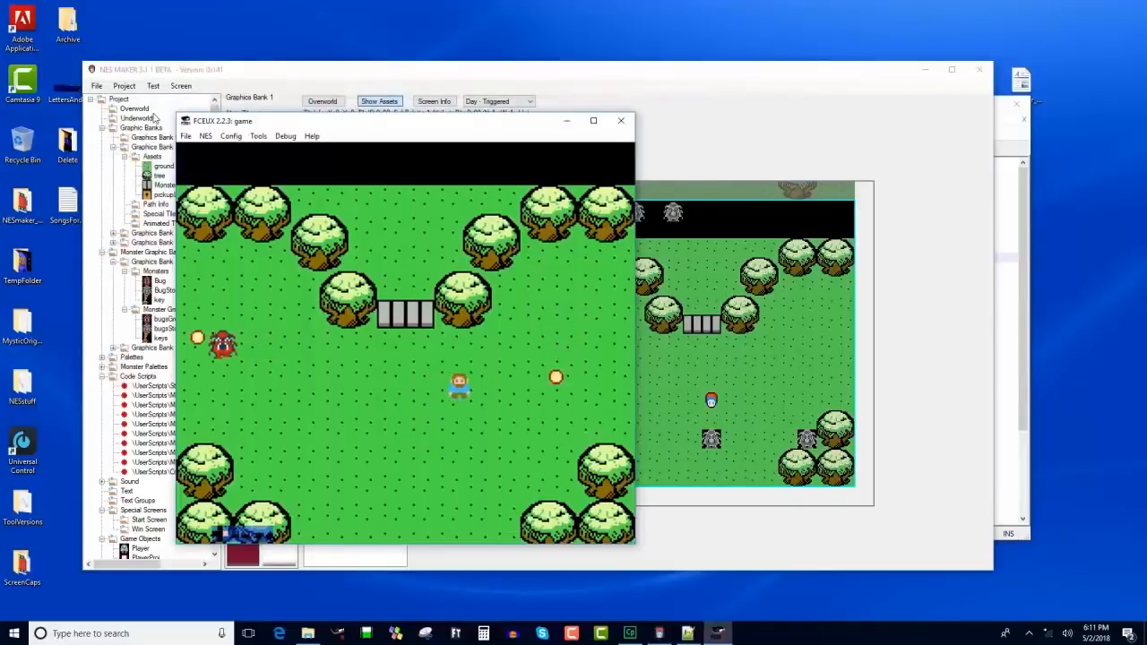
{"action": "key", "text": "Left"}
{"action": "key", "text": "Up"}
{"action": "key", "text": "Left"}
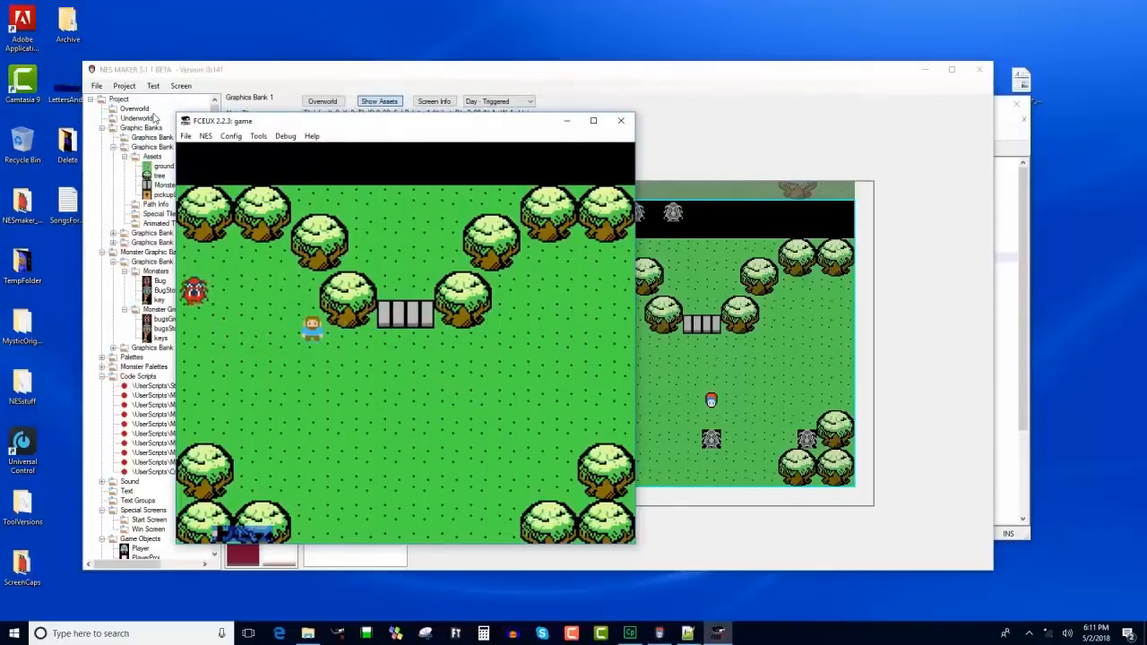
{"action": "key", "text": "Up"}
{"action": "key", "text": "Left"}
{"action": "key", "text": "f"}
{"action": "key", "text": "Down"}
{"action": "key", "text": "Left"}
{"action": "key", "text": "f"}
{"action": "key", "text": "Down"}
{"action": "key", "text": "Right"}
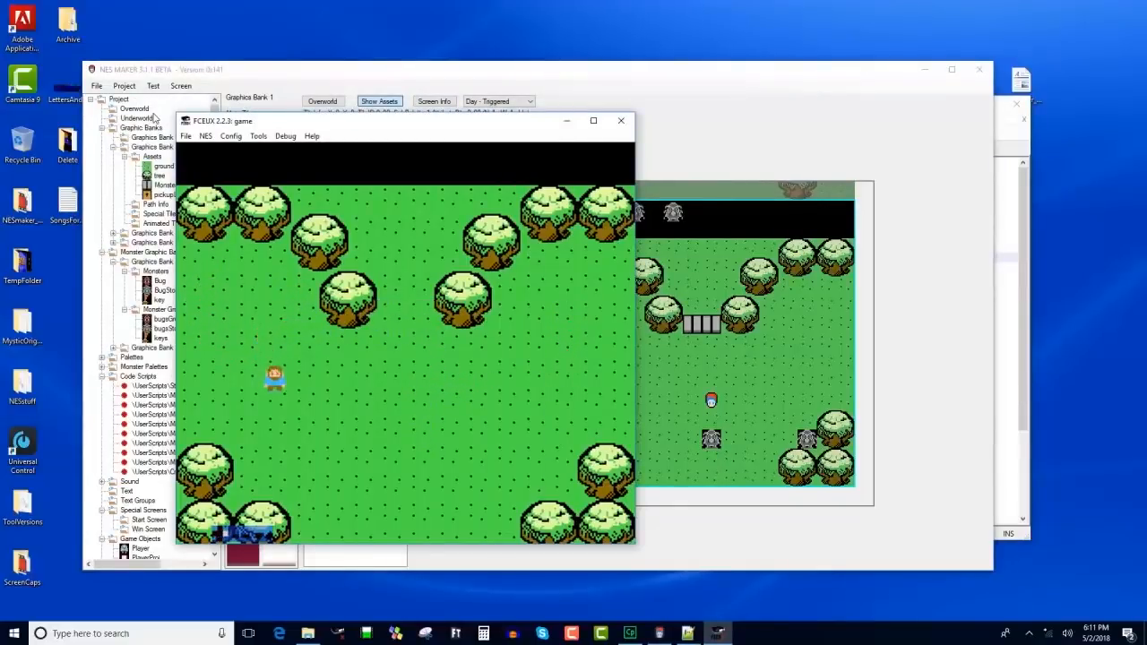
Walk up through the opened gate to the pickup lock screen and collect the key.
{"action": "key", "text": "Right"}
{"action": "key", "text": "Up"}
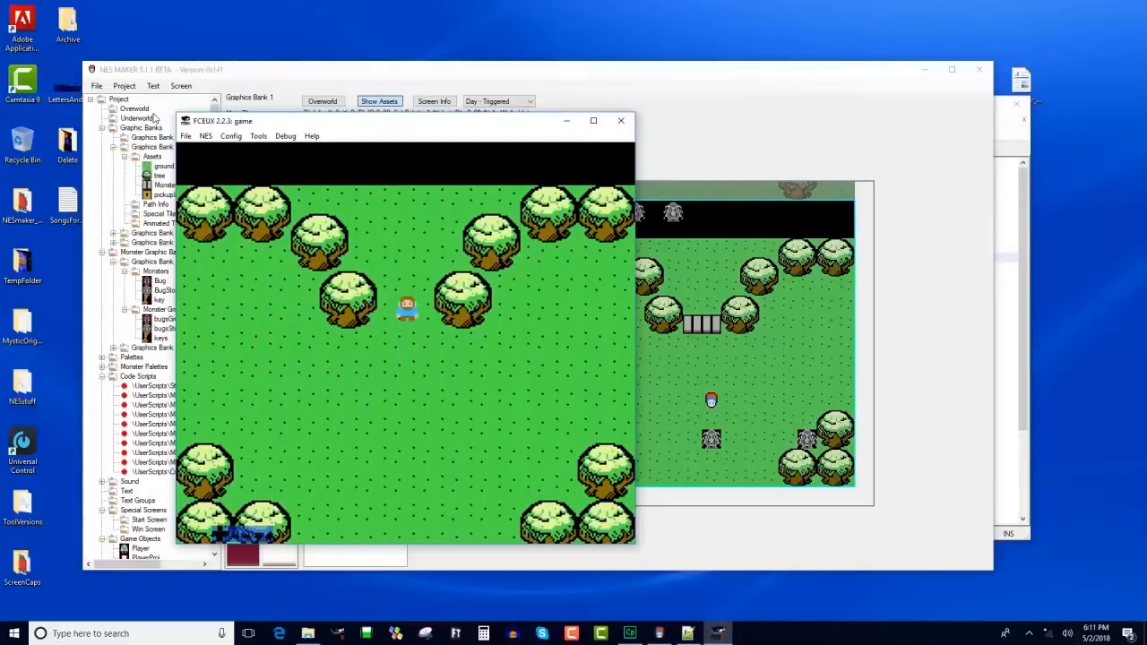
{"action": "key", "text": "Up"}
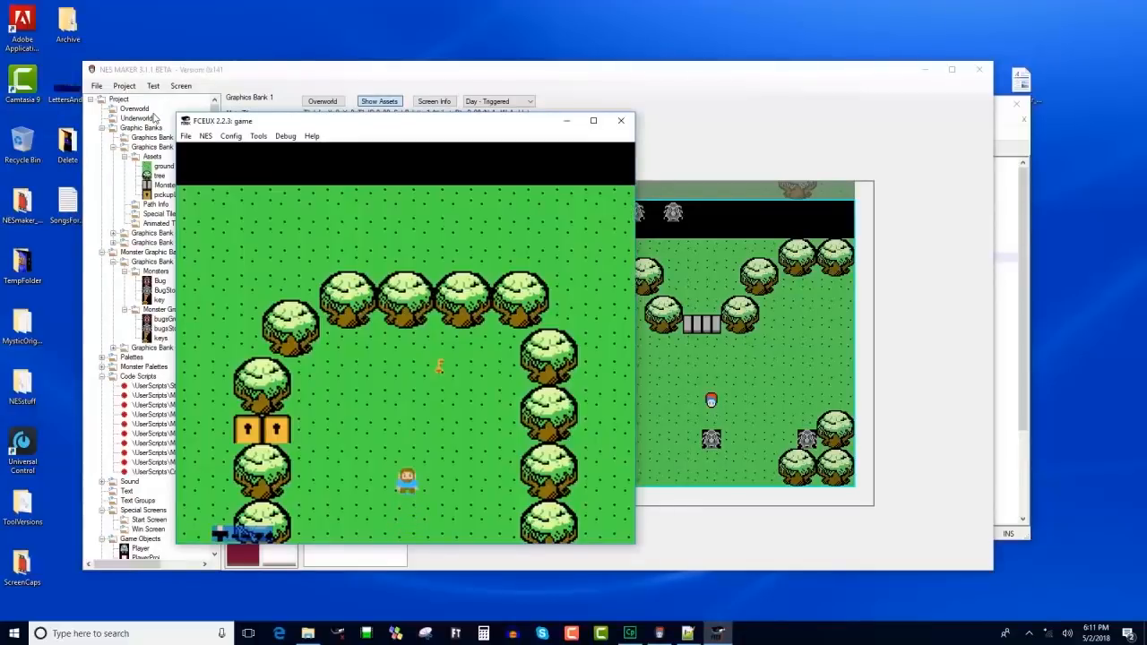
{"action": "key", "text": "Up"}
{"action": "key", "text": "Right"}
{"action": "key", "text": "Up"}
{"action": "key", "text": "Down"}
{"action": "key", "text": "Left"}
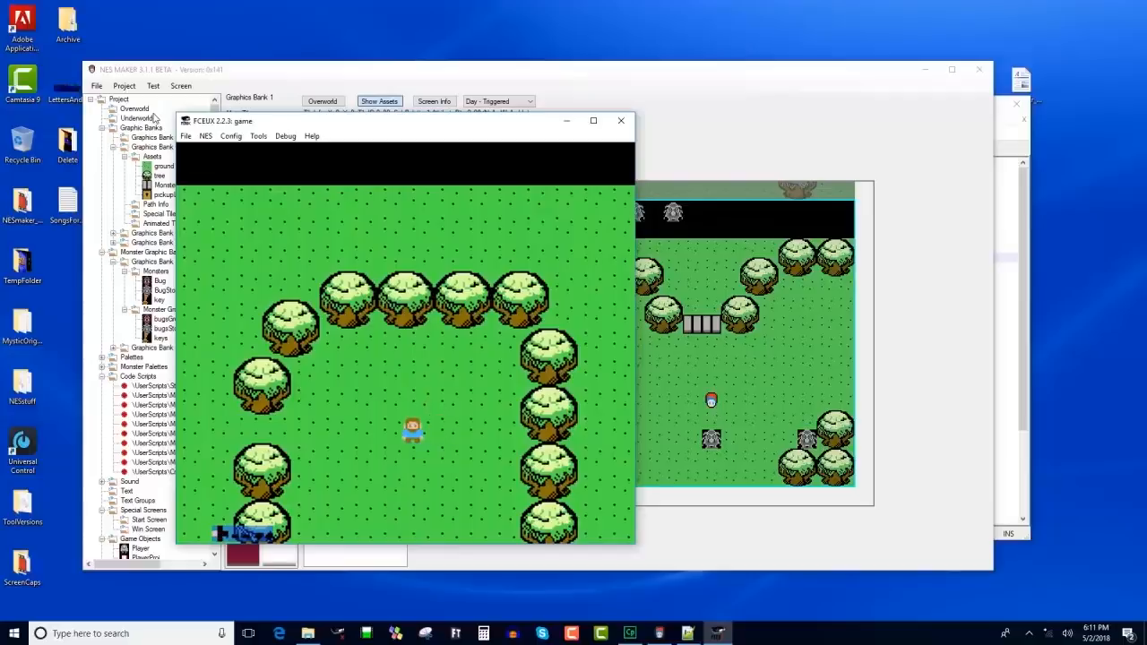
Return down to the starting screen, check its triggered stone bugs by walking towards them, and close the emulator.
{"action": "key", "text": "Down"}
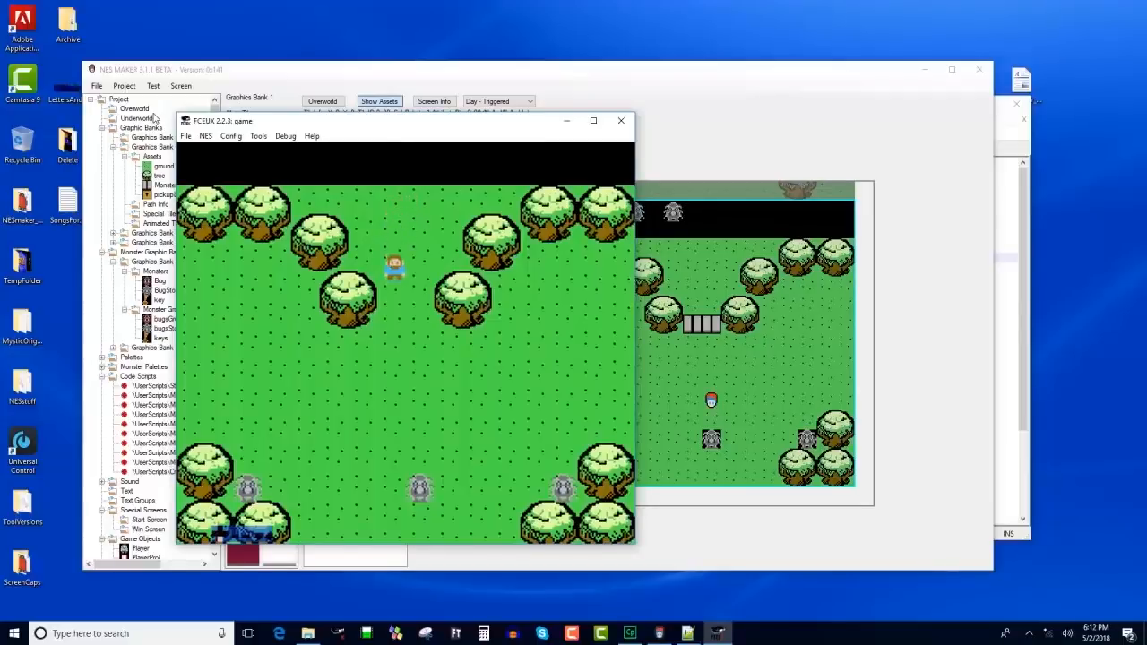
{"action": "key", "text": "Down"}
{"action": "key", "text": "Left"}
{"action": "key", "text": "Down"}
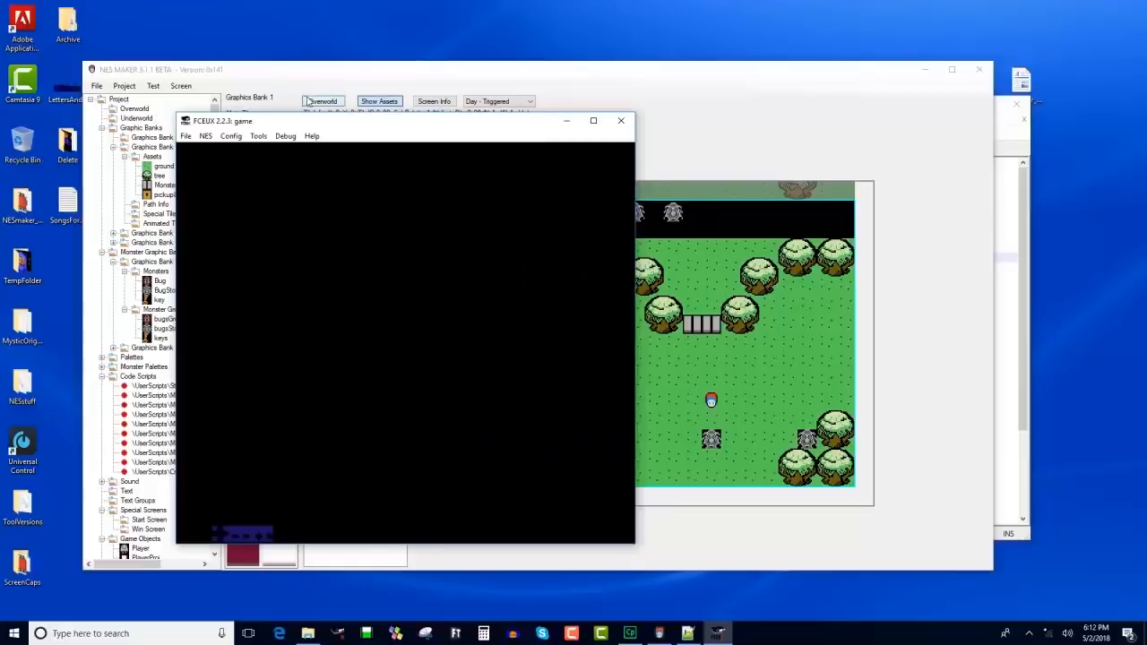
{"action": "left_click", "coordinate": [621, 121]}
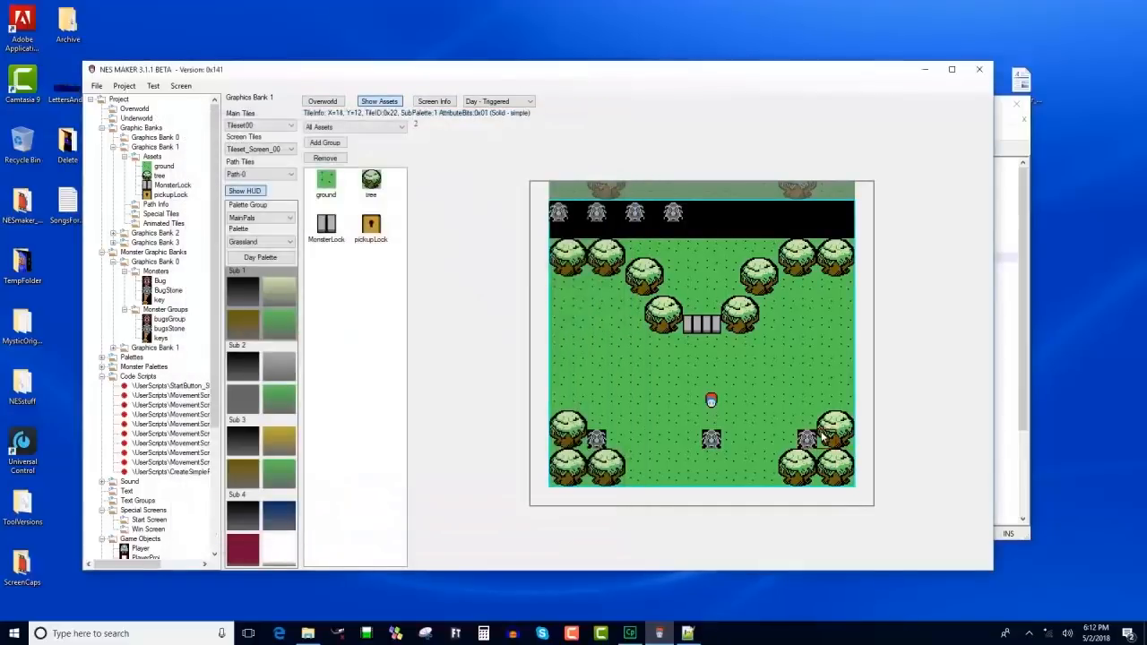